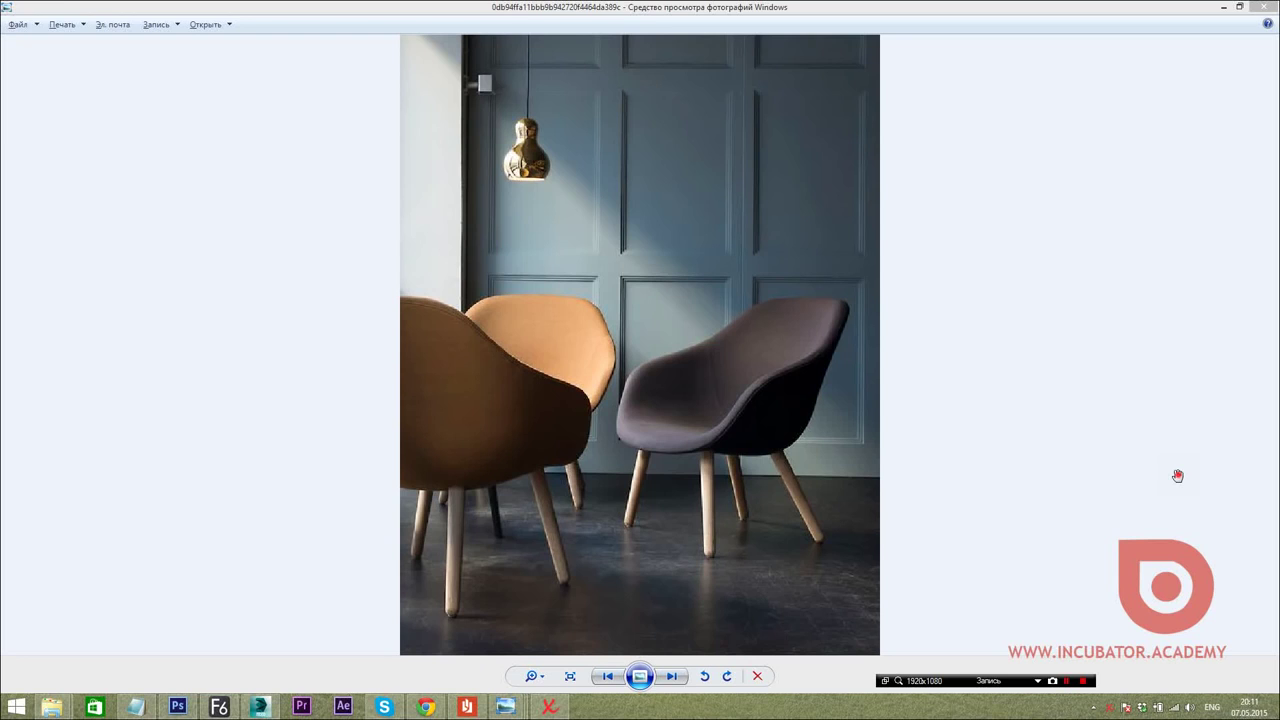
Look over the reference chair photo, then switch to the purple chair render in Photoshop
key(F12)
Brighten the purple chair render with a Curves adjustment, then bring the reference photo back up
click(180, 707)
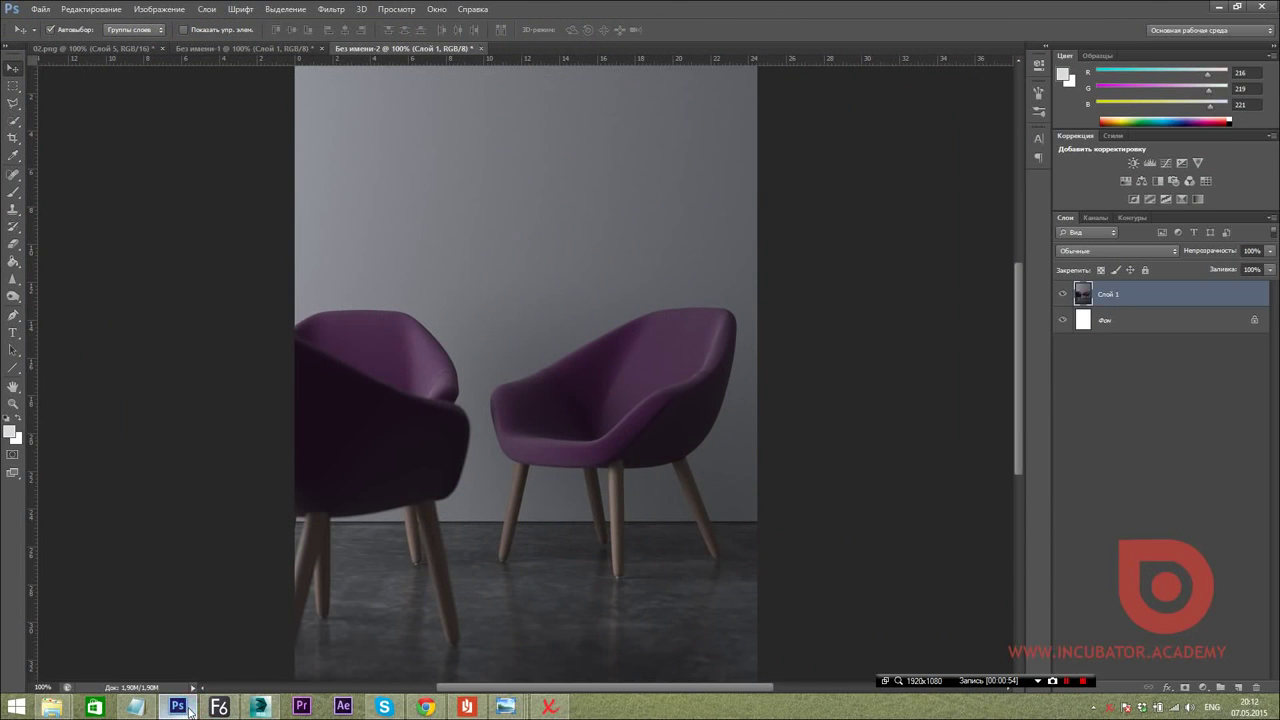
key(i)
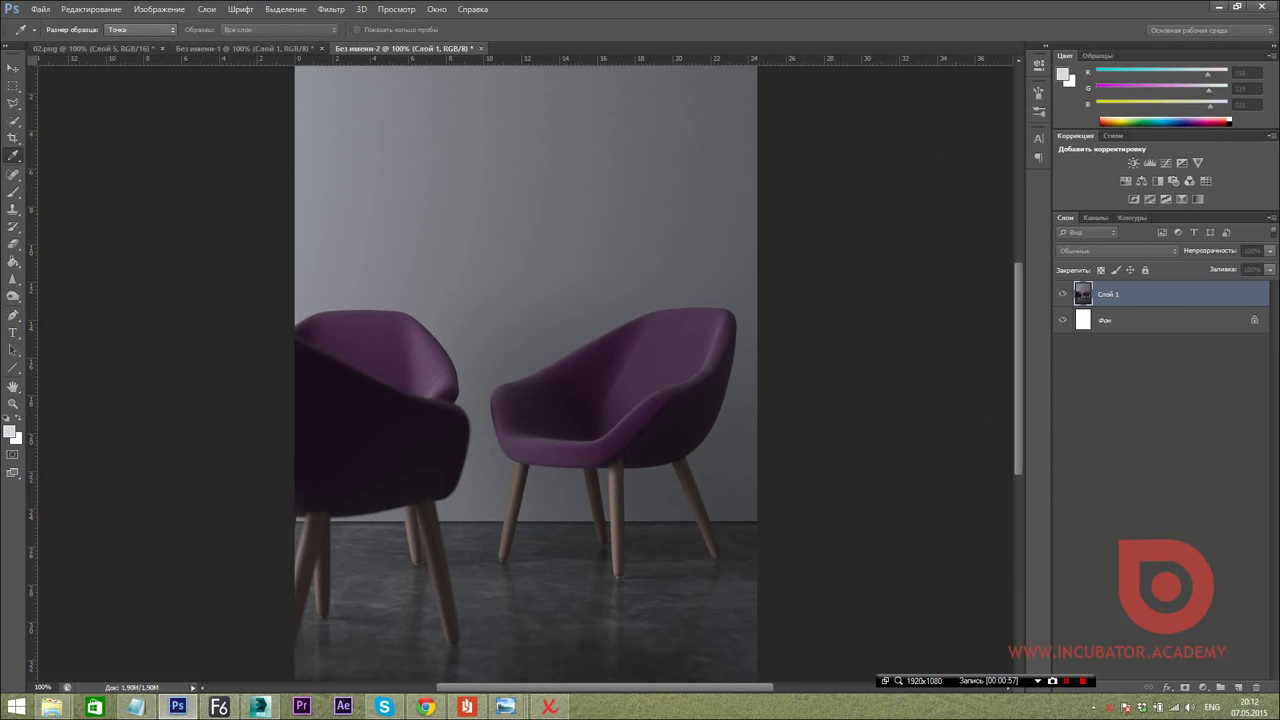
key(ctrl+m)
mouse_move(974, 288)
mouse_down()
mouse_move(951, 269)
mouse_move(928, 327)
mouse_up()
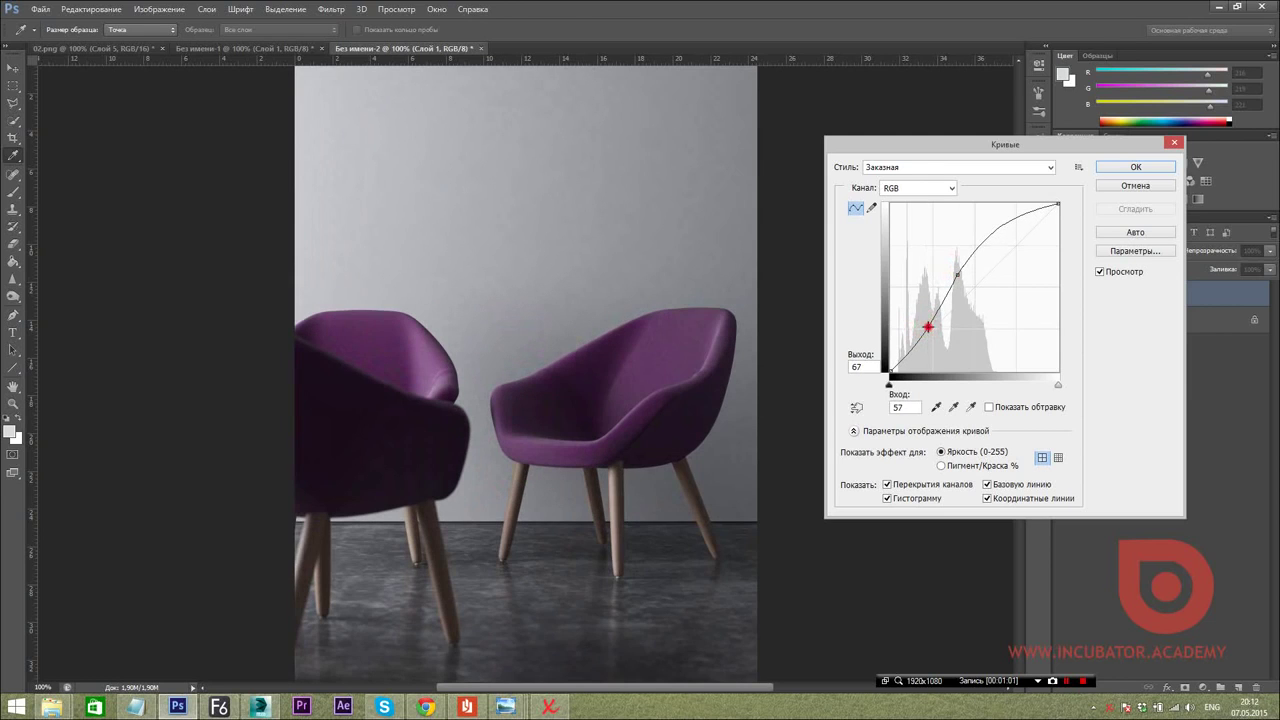
click(1136, 167)
key(v)
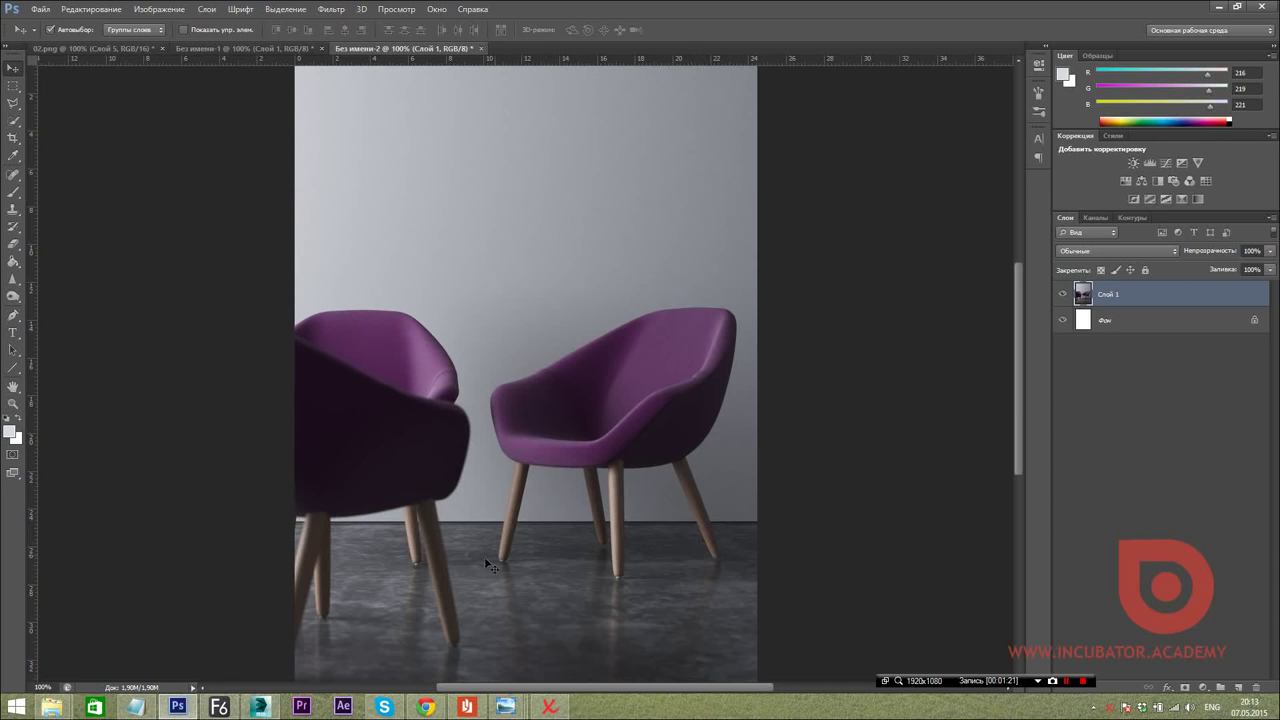
mouse_move(506, 706)
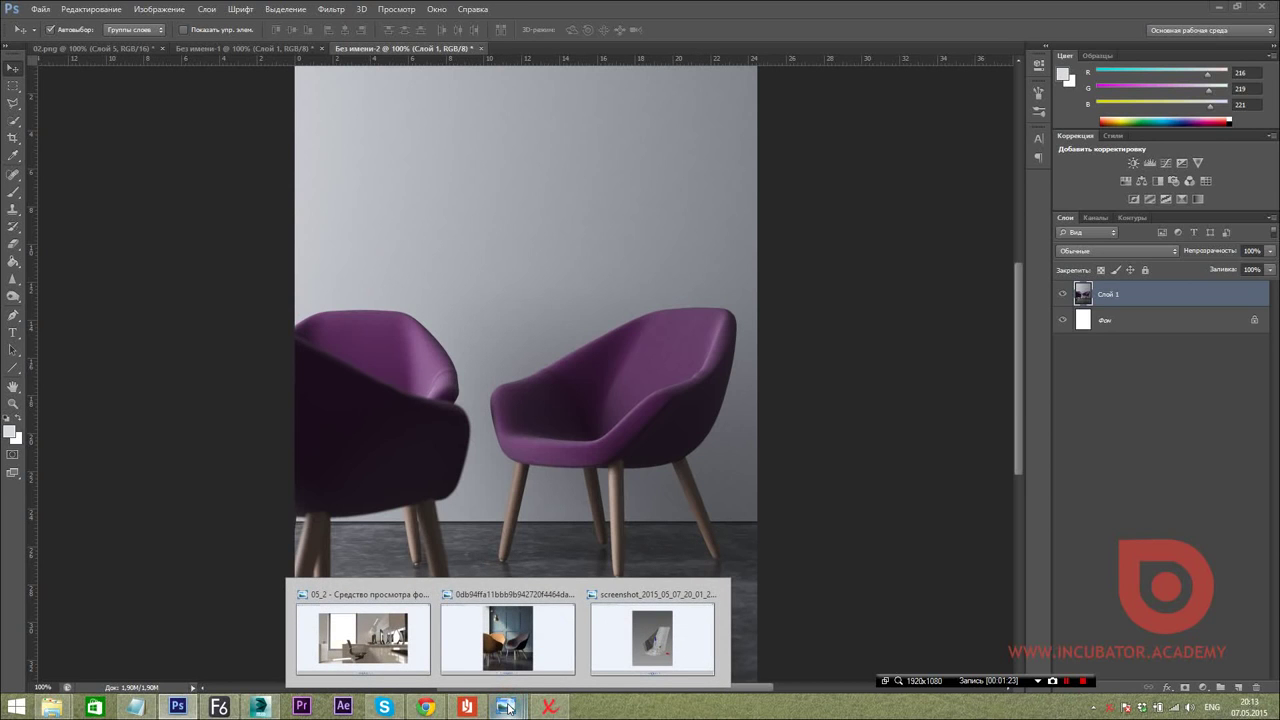
click(520, 645)
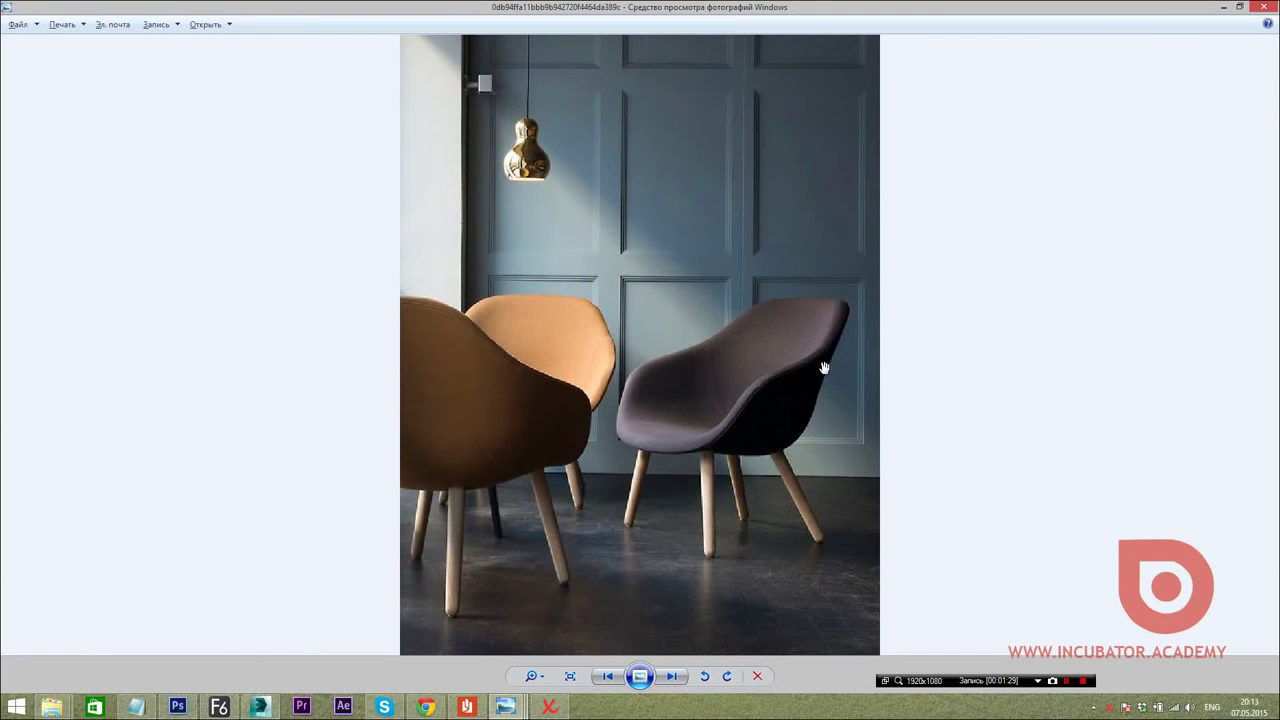
In the 3ds Max scene, turn off Show Safe Frames for the viewport
click(261, 707)
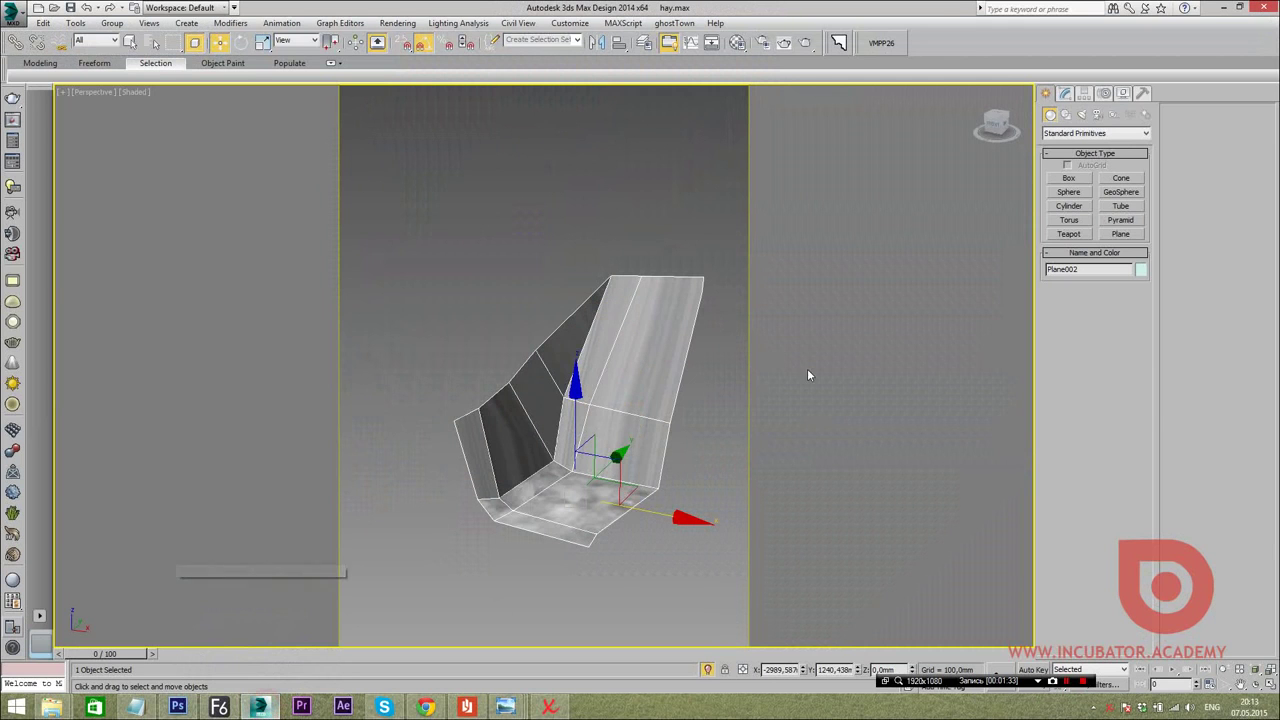
click(546, 208)
scroll(546, 208, down, 2)
click(93, 92)
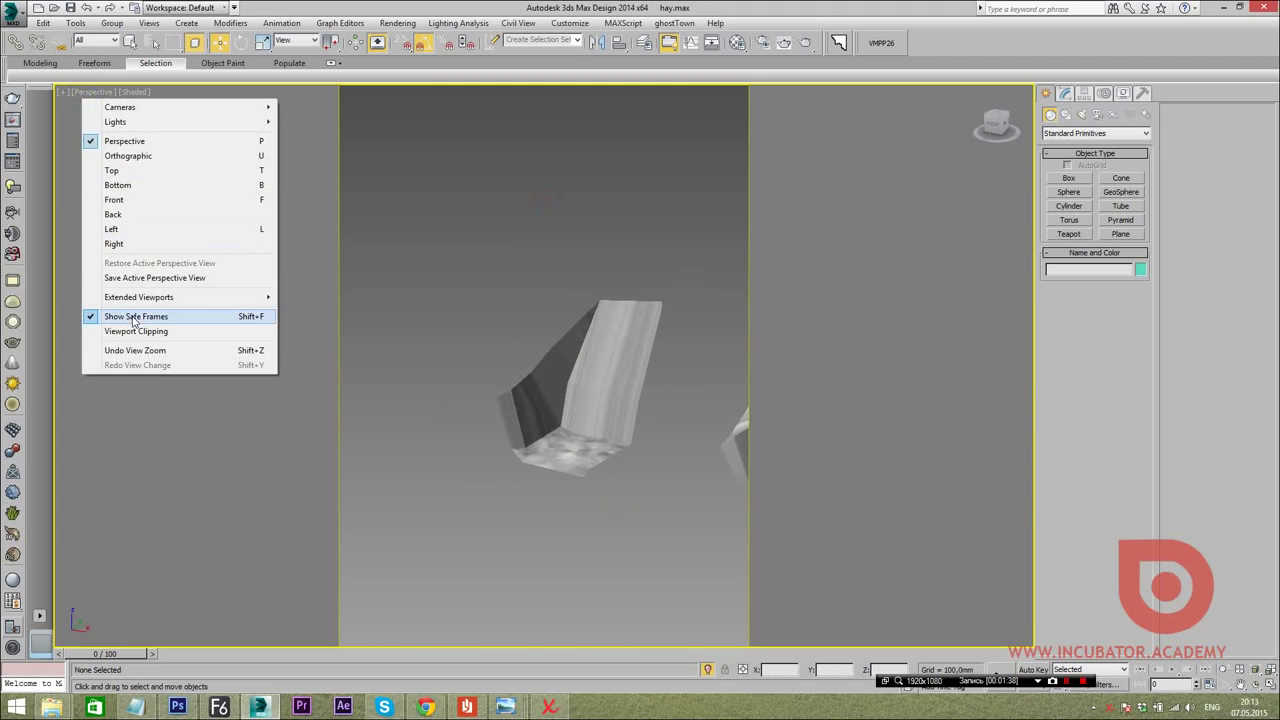
click(133, 316)
scroll(323, 350, up, 3)
Select the three rough draft seat shells and hide them
click(600, 430)
scroll(555, 374, down, 4)
mouse_move(554, 374)
alt+middle_down()
mouse_move(651, 400)
mouse_move(634, 437)
mouse_move(514, 420)
alt+middle_up()
scroll(563, 414, down, 3)
drag(508, 431, 83, 280)
alt+middle_drag(83, 280, 296, 331)
right_click(603, 197)
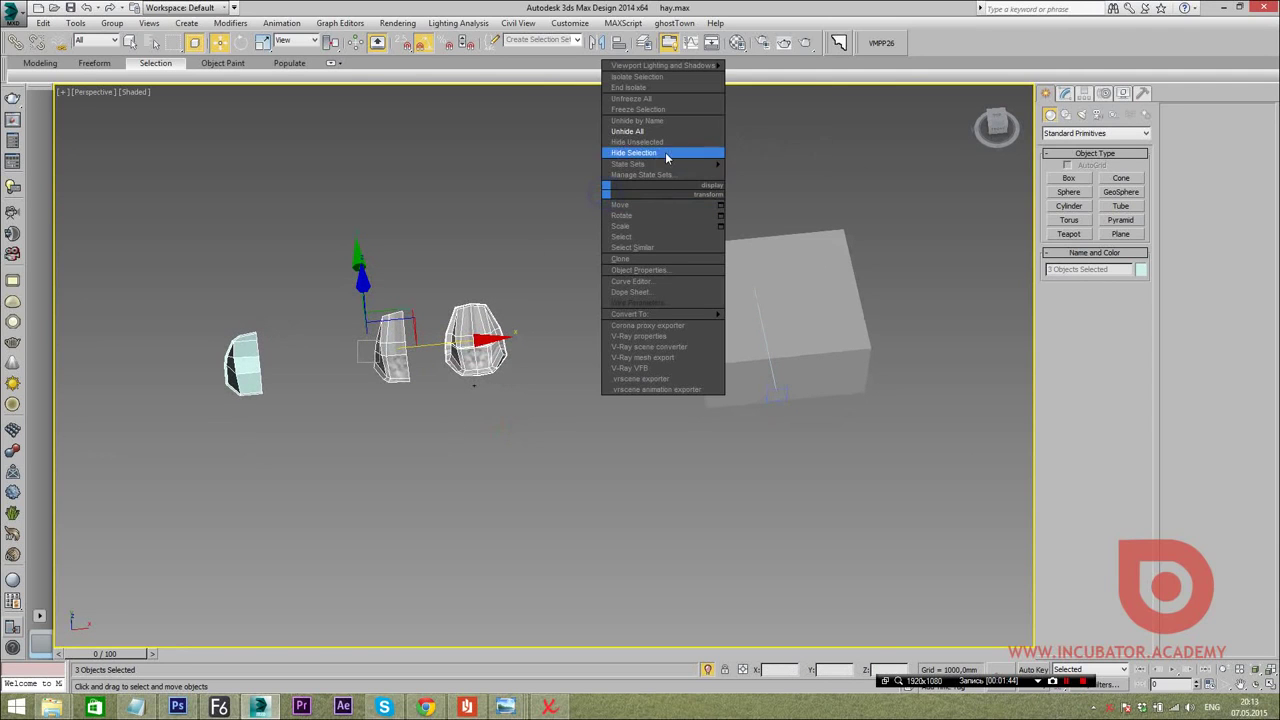
click(314, 360)
mouse_move(339, 350)
alt+middle_down()
mouse_move(371, 298)
mouse_move(612, 225)
mouse_move(624, 243)
alt+middle_up()
right_click(612, 225)
click(660, 172)
Maximize the Top viewport as a full-size wireframe view
scroll(443, 368, up, 5)
key(alt+w)
key(alt+w)
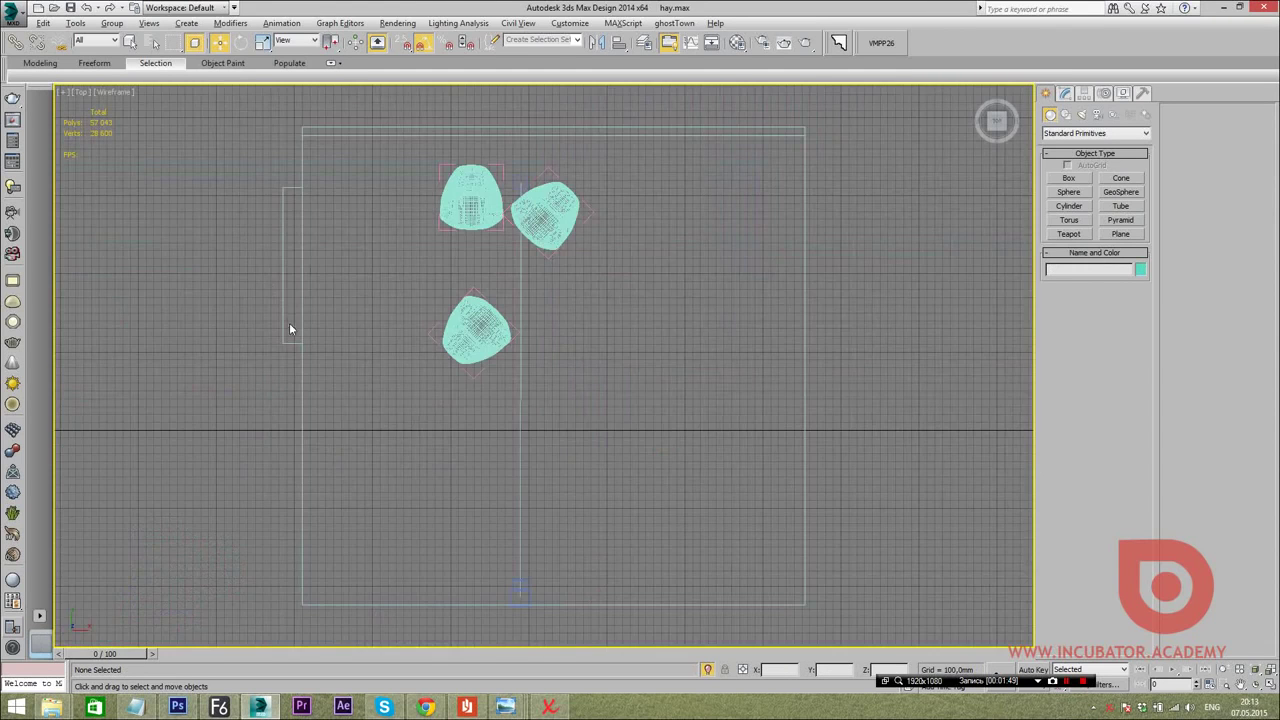
scroll(849, 318, up, 2)
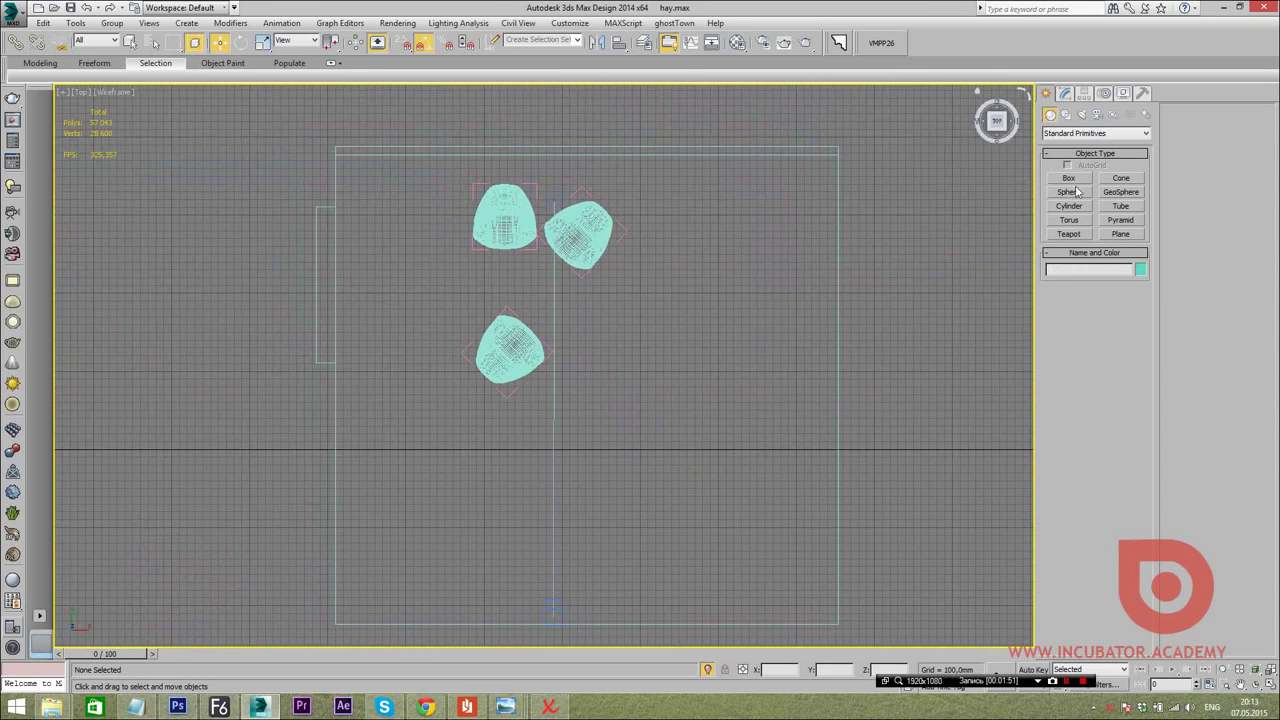
Draw a new plane on empty grid in the Top viewport
click(1120, 236)
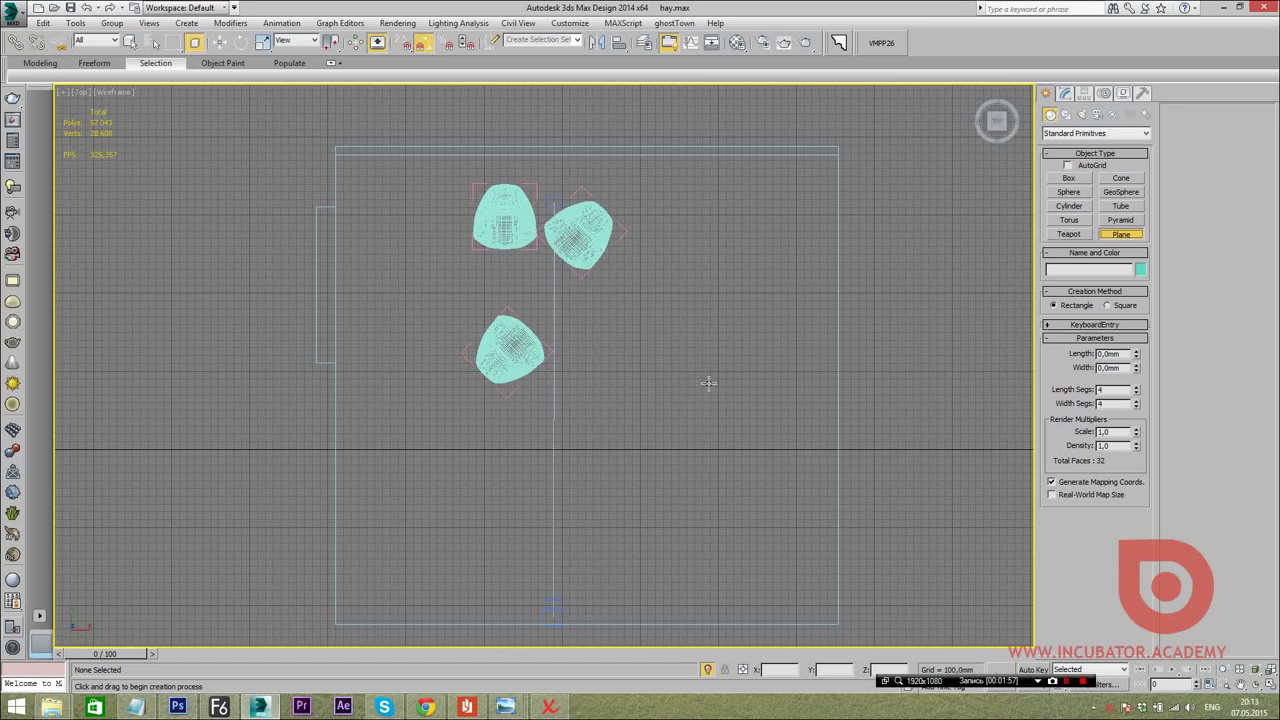
middle_drag(287, 362, 591, 394)
scroll(523, 229, up, 2)
scroll(549, 249, up, 3)
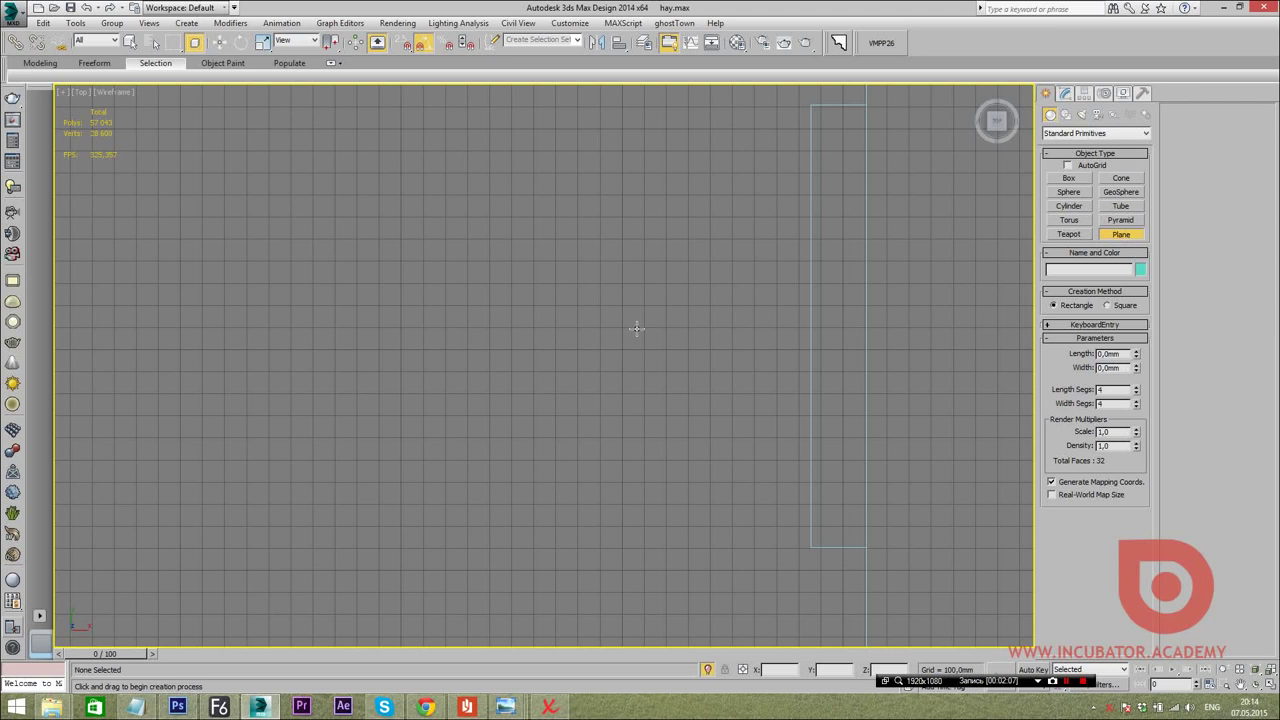
middle_drag(380, 347, 462, 350)
drag(333, 276, 470, 405)
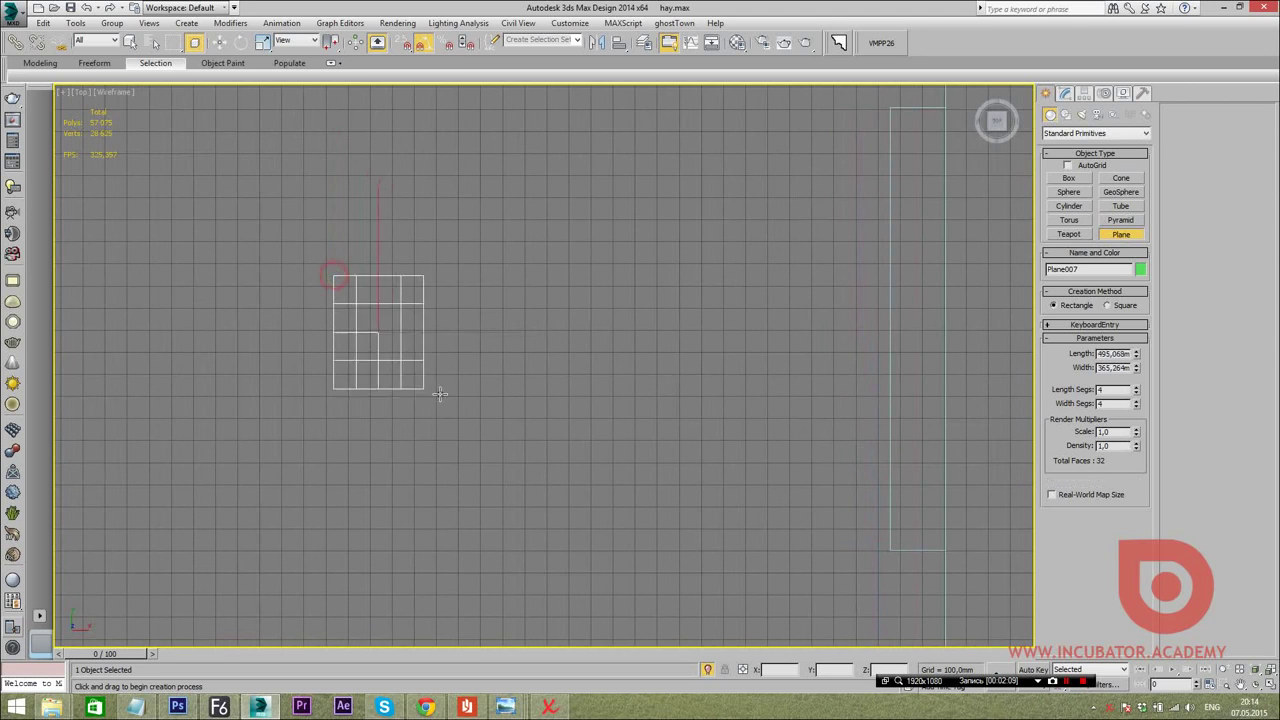
scroll(393, 435, down, 2)
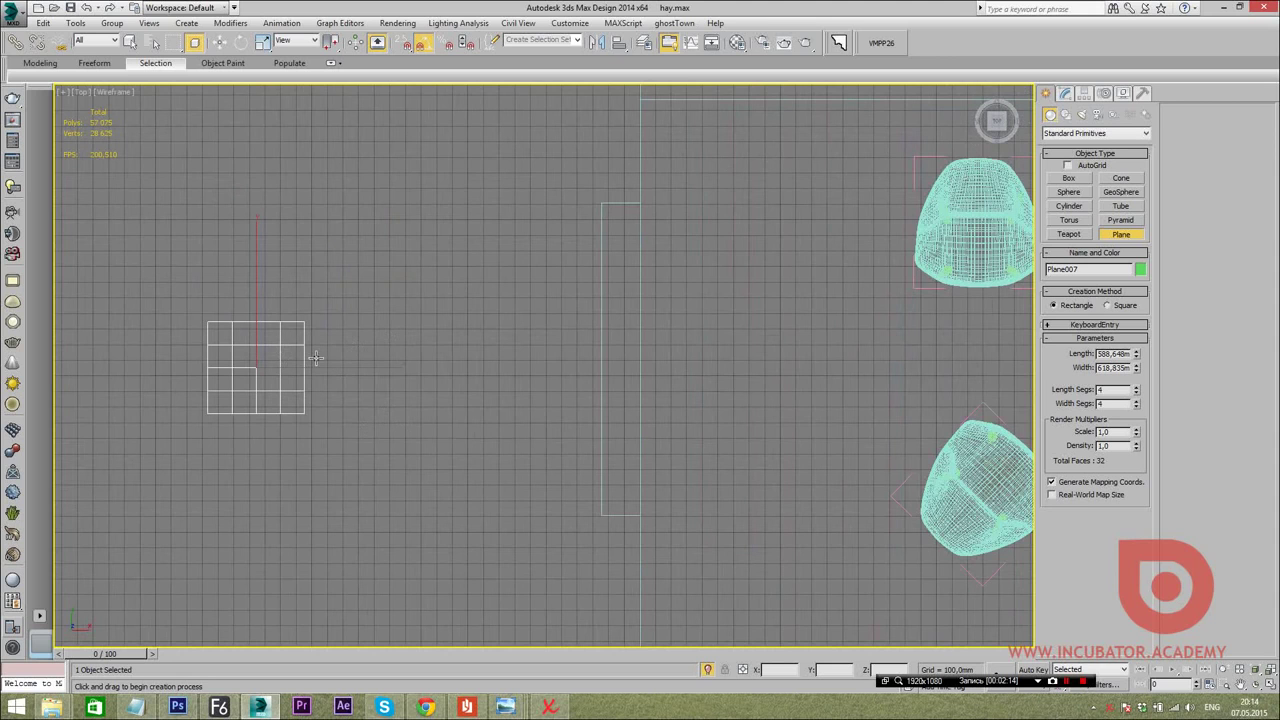
scroll(320, 356, up, 2)
Set the plane's Length and Width to 300 mm, with 1 length and 1 width segment
drag(1136, 354, 1134, 384)
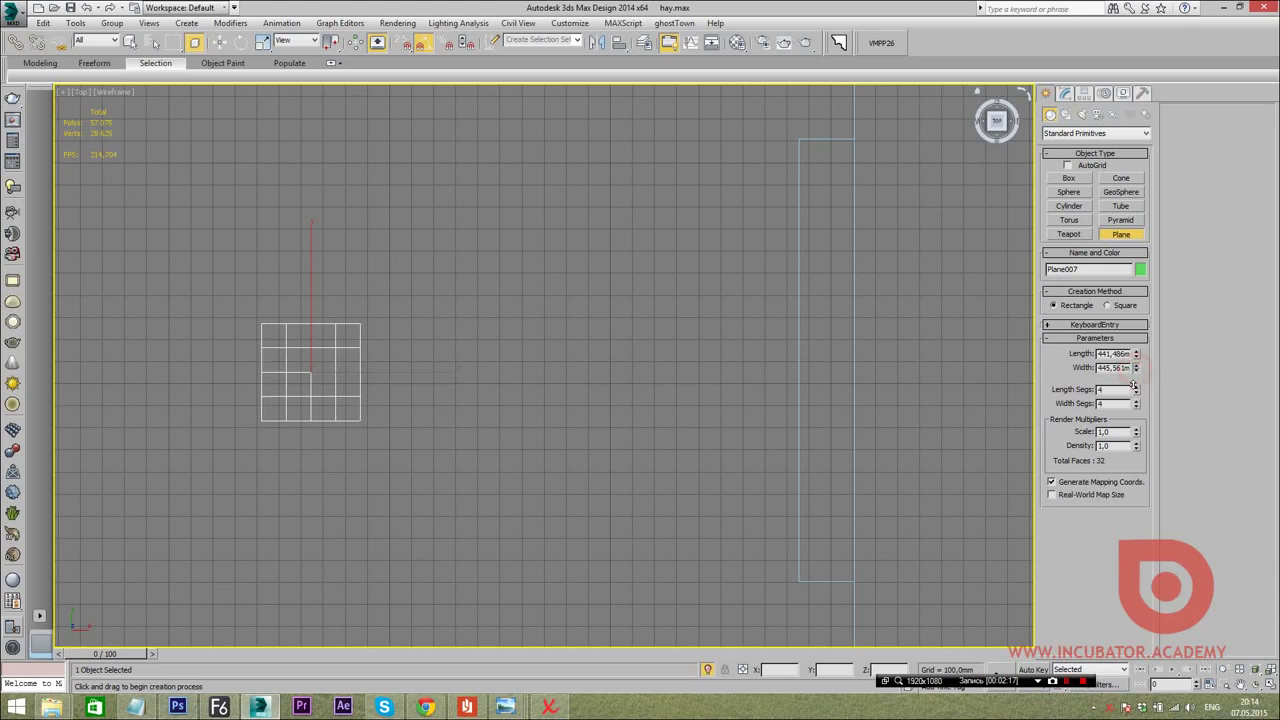
double_click(1125, 353)
text(300)
key(Return)
key(Tab)
text(300)
key(Return)
scroll(620, 409, up, 8)
mouse_move(617, 409)
middle_down()
mouse_move(548, 414)
mouse_move(504, 390)
middle_up()
right_click(1136, 389)
right_click(1136, 403)
scroll(642, 408, down, 4)
Frame the new plane in a maximized Perspective view and exit plane creation
key(alt+w)
right_click(694, 477)
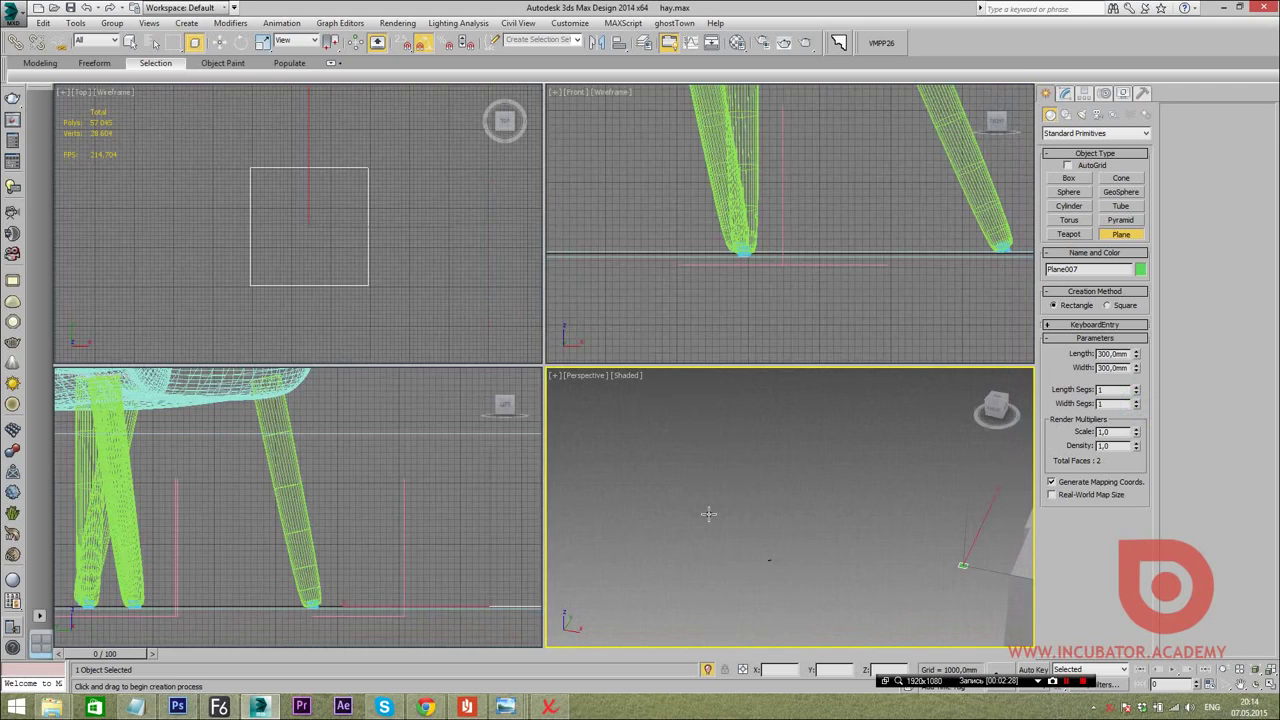
key(alt+w)
key(z)
alt+middle_drag(675, 472, 618, 524)
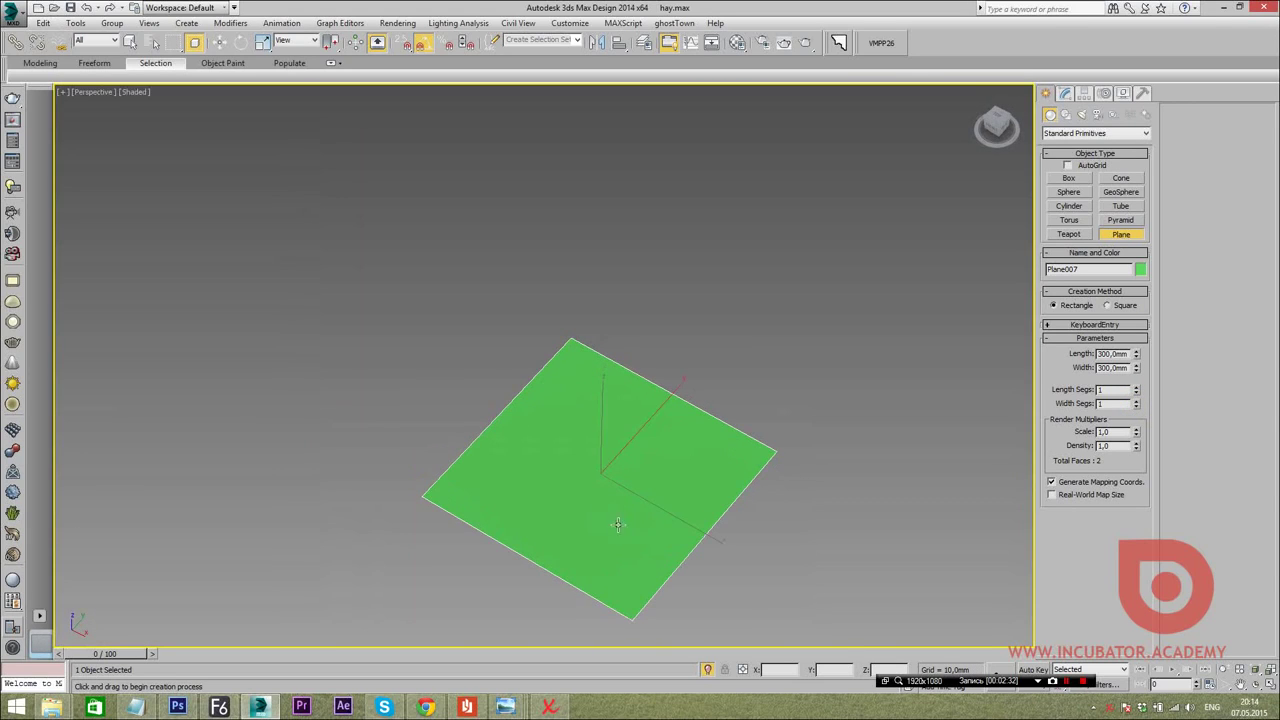
click(1224, 670)
drag(653, 360, 635, 440)
key(shift+z)
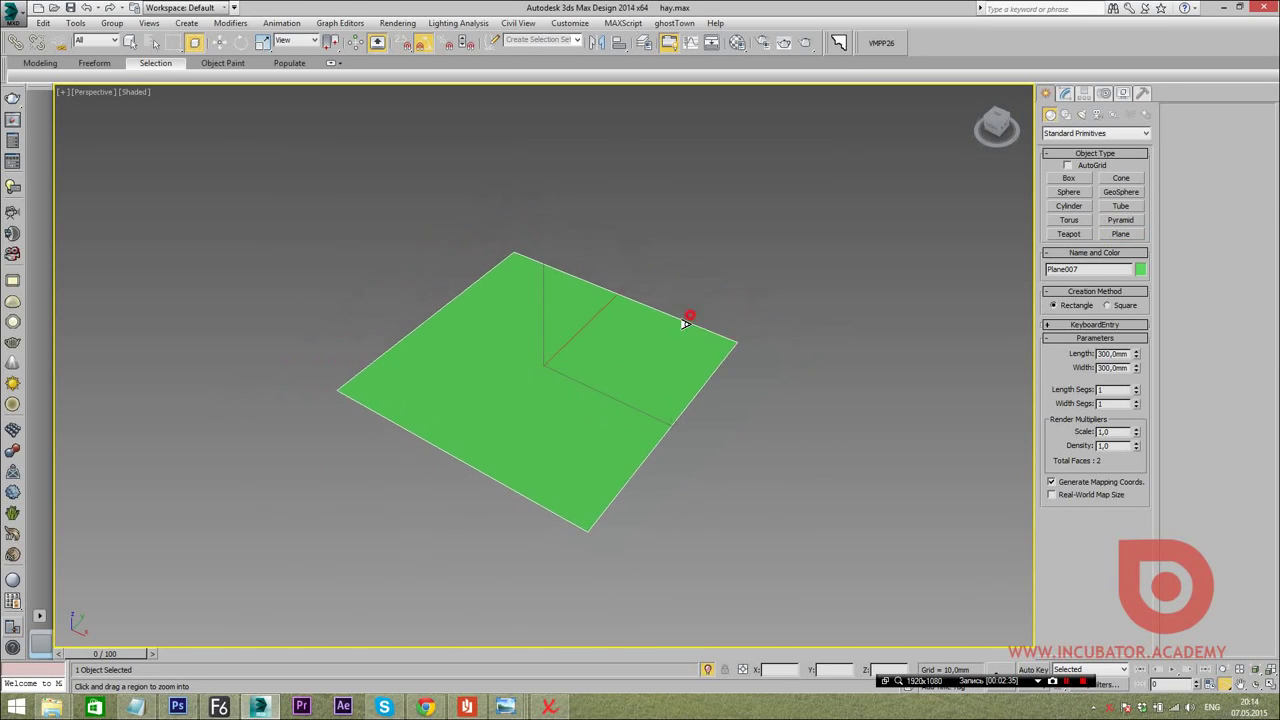
right_click(256, 292)
click(256, 292)
Convert Plane007 to an Editable Poly
click(506, 324)
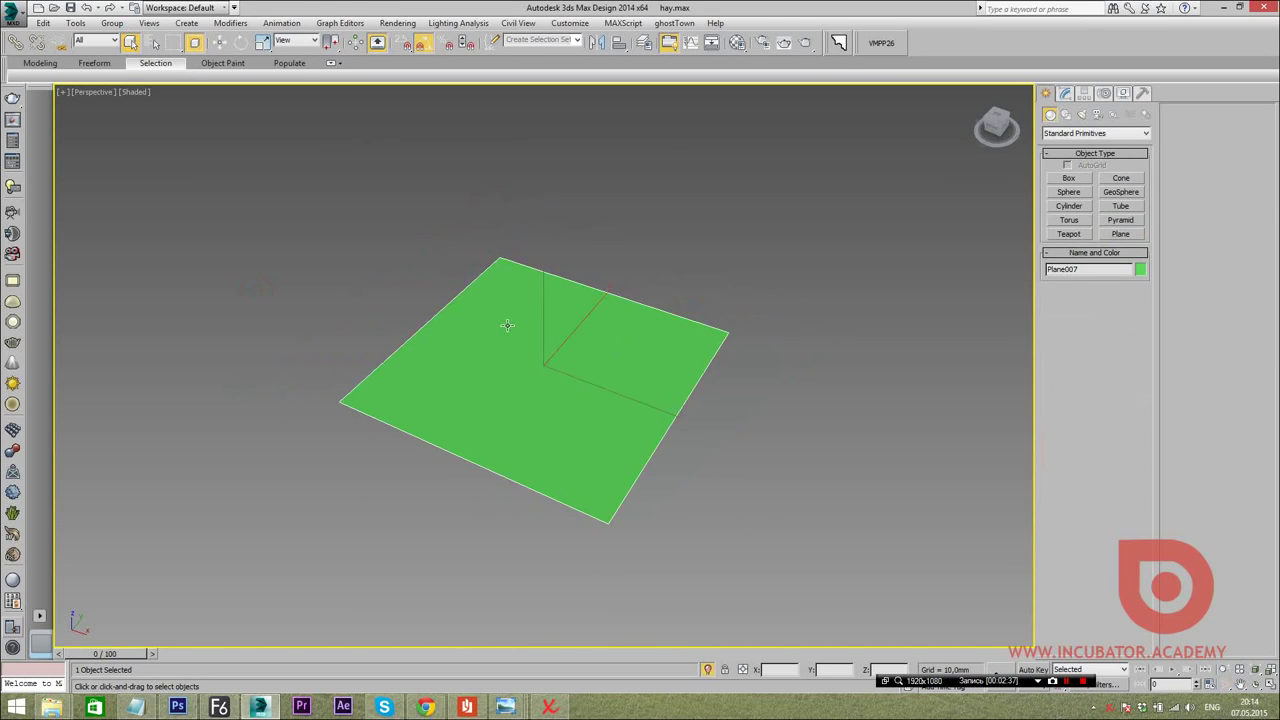
click(1064, 93)
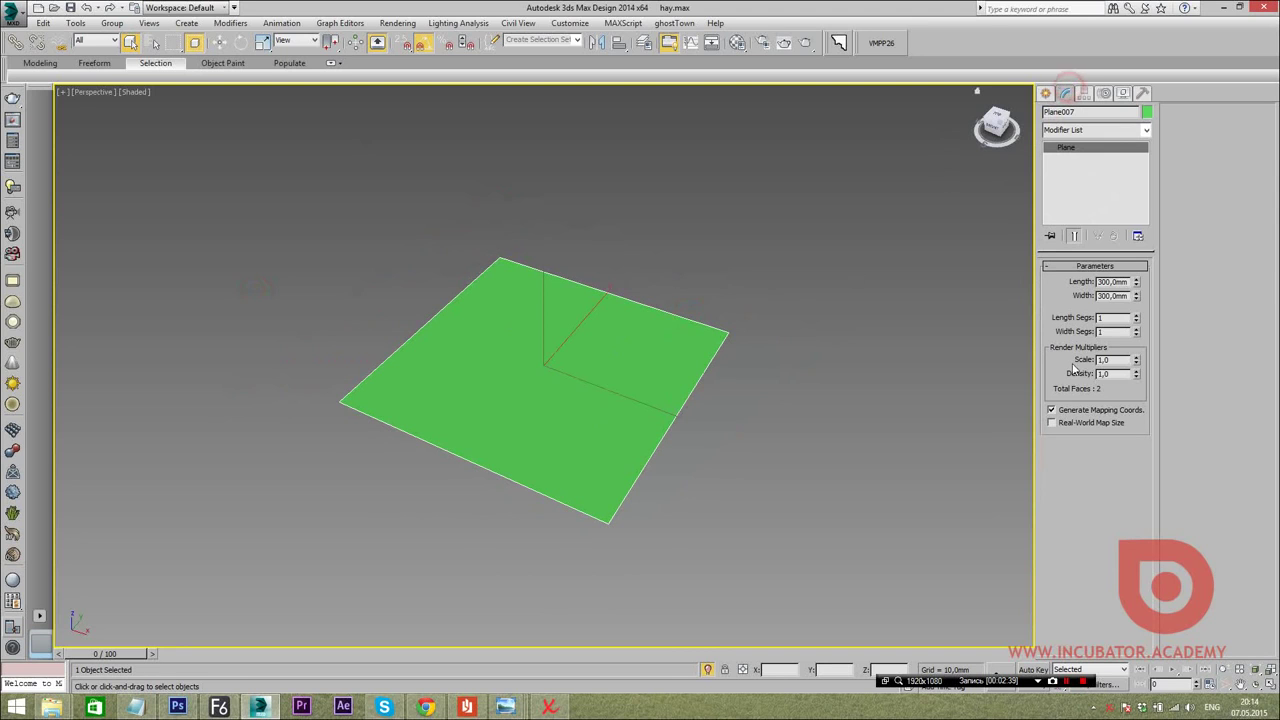
right_click(616, 340)
click(785, 471)
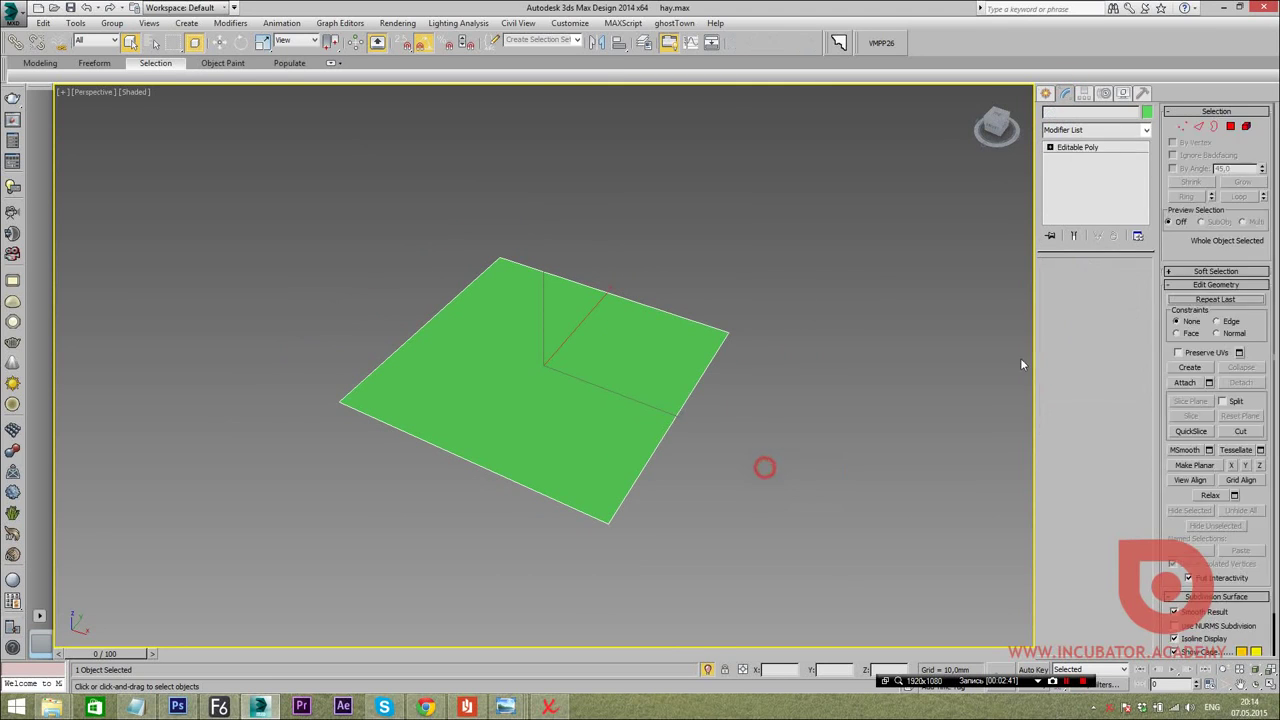
In Edge mode, select two opposite edges of the plane for moving
click(1077, 281)
click(488, 366)
mouse_move(488, 366)
alt+middle_down()
mouse_move(371, 349)
mouse_move(390, 364)
alt+middle_up()
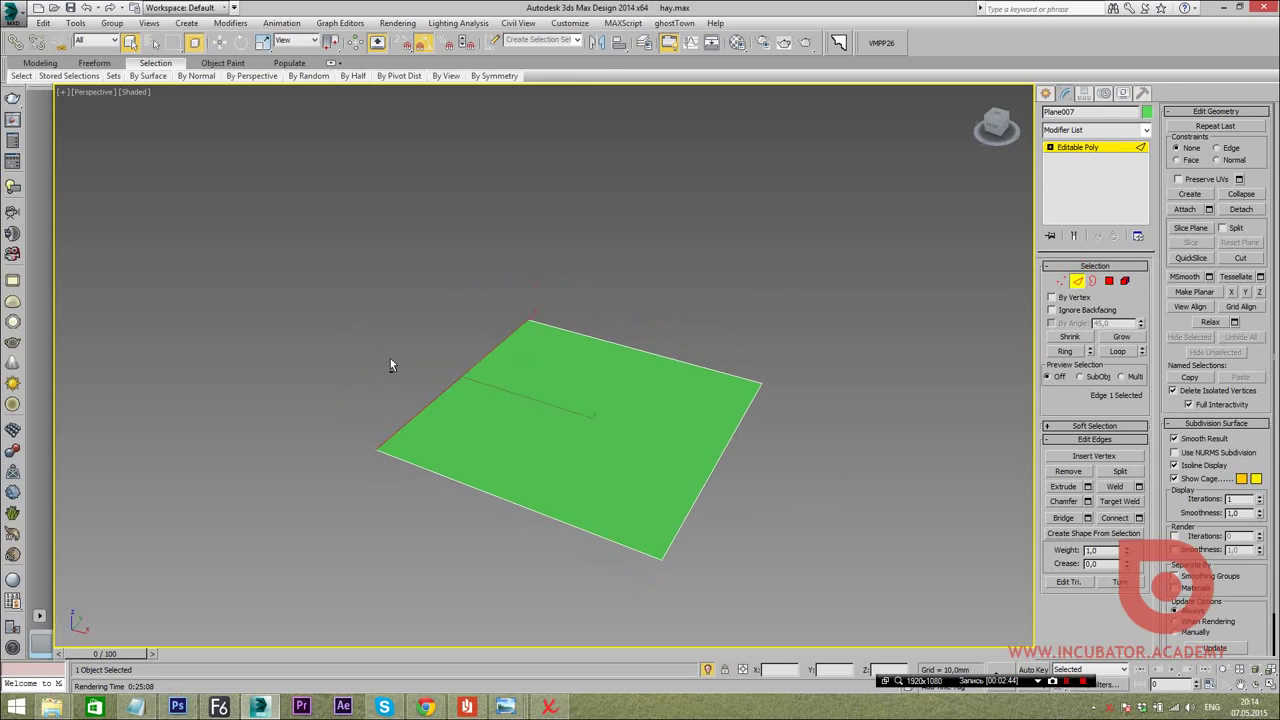
ctrl+click(650, 358)
alt+middle_drag(650, 358, 617, 360)
key(w)
mouse_move(691, 316)
alt+middle_down()
mouse_move(686, 305)
mouse_move(662, 314)
mouse_move(749, 363)
alt+middle_up()
click(858, 318)
alt+middle_drag(775, 513, 789, 513)
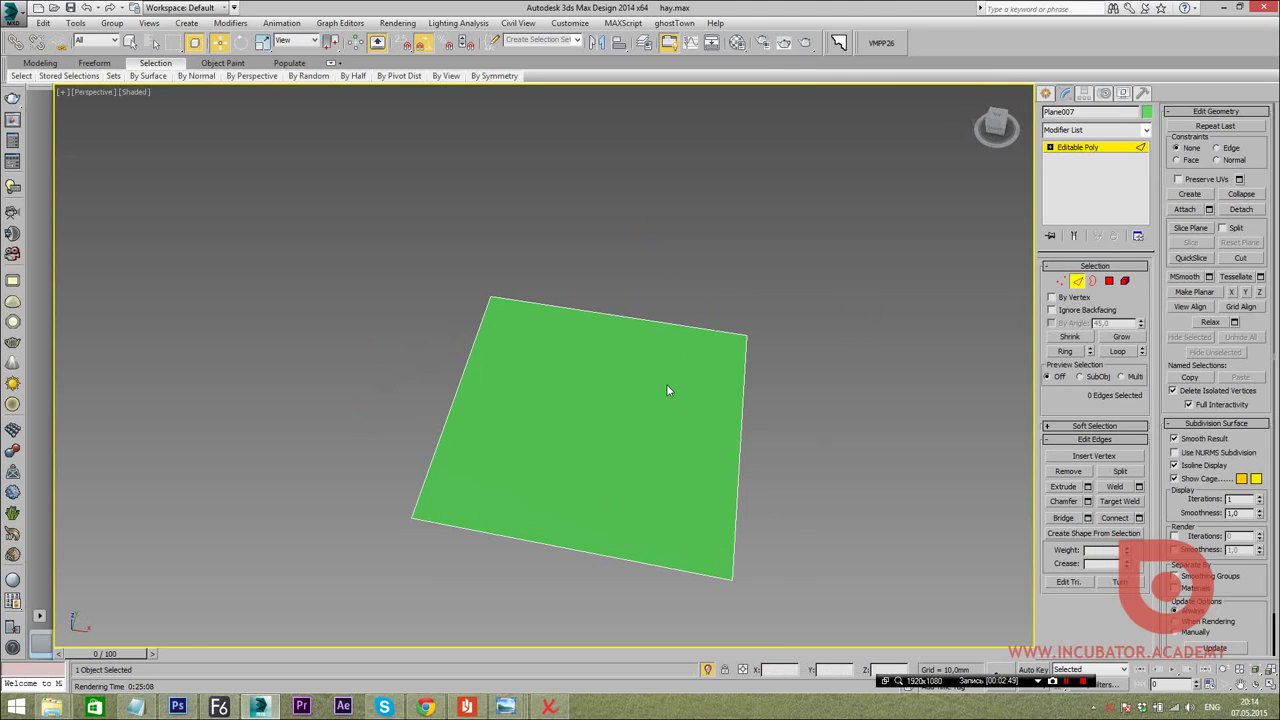
key(ctrl+z)
mouse_move(657, 380)
alt+middle_down()
mouse_move(640, 300)
mouse_move(658, 280)
mouse_move(630, 359)
alt+middle_up()
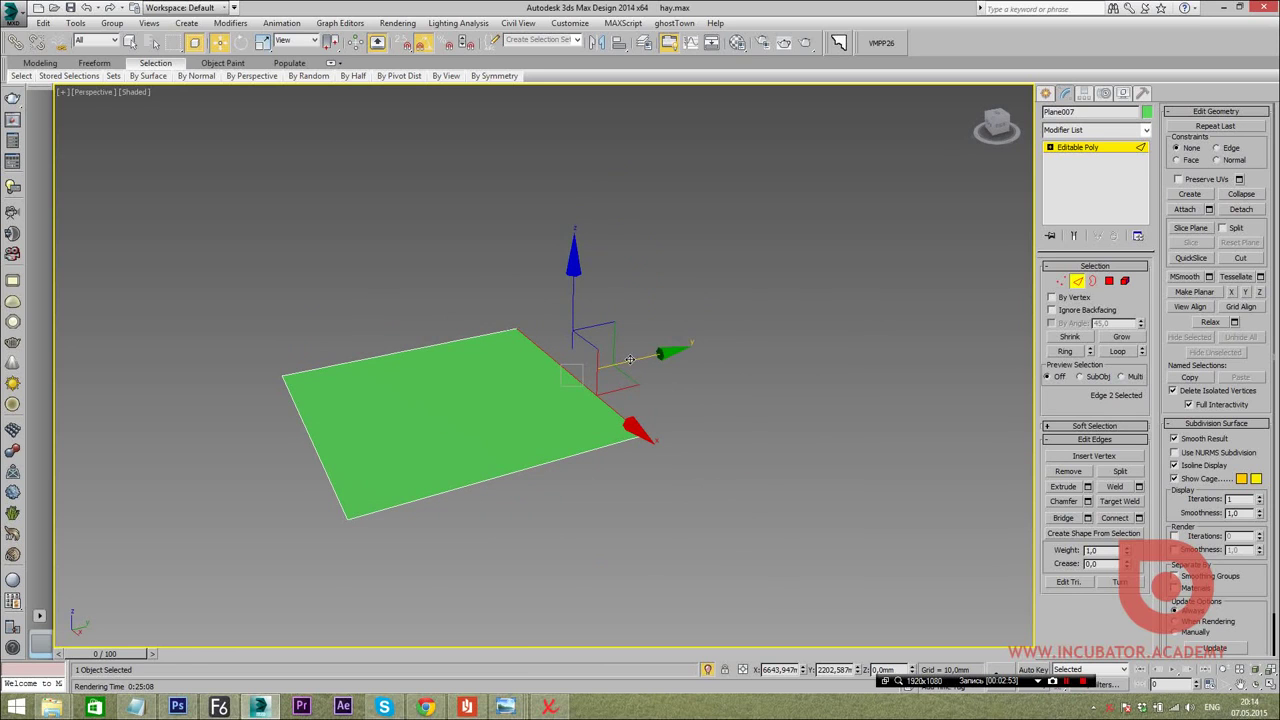
click(530, 640)
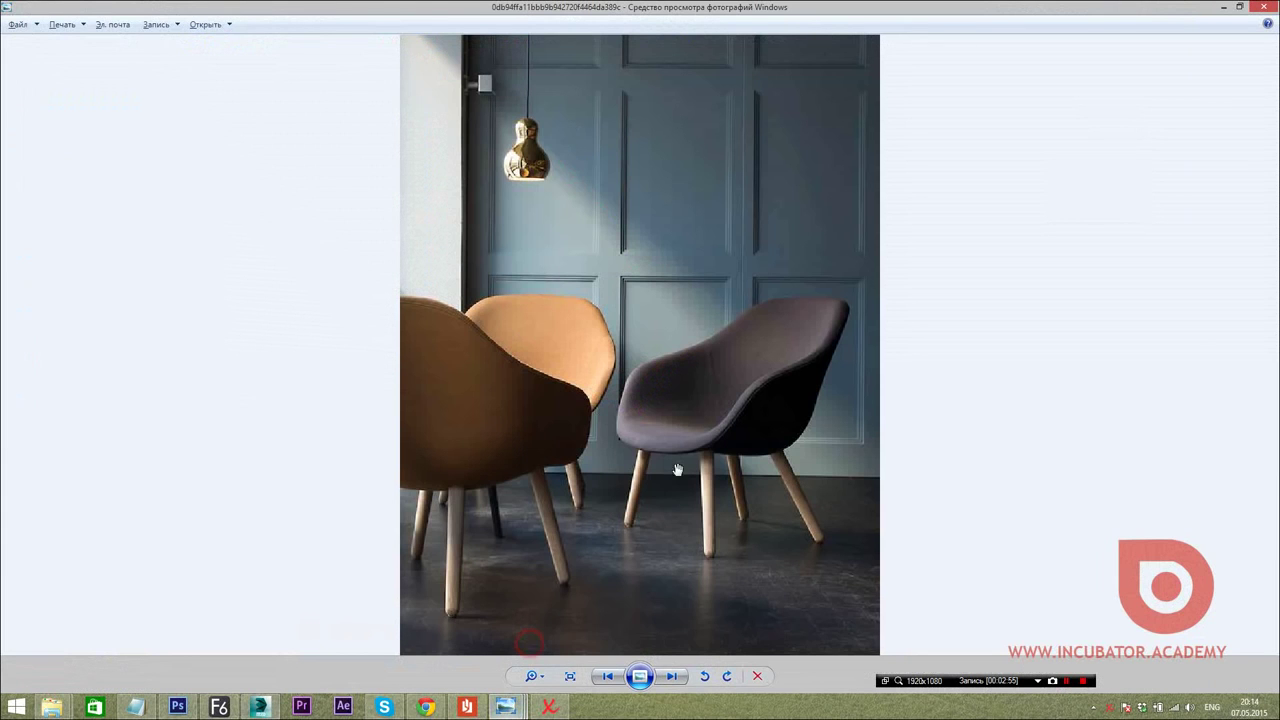
key(alt+Tab)
alt+middle_drag(620, 405, 718, 372)
click(718, 372)
click(600, 405)
mouse_move(600, 400)
shift+mouse_down()
mouse_move(628, 382)
mouse_move(615, 345)
shift+mouse_up()
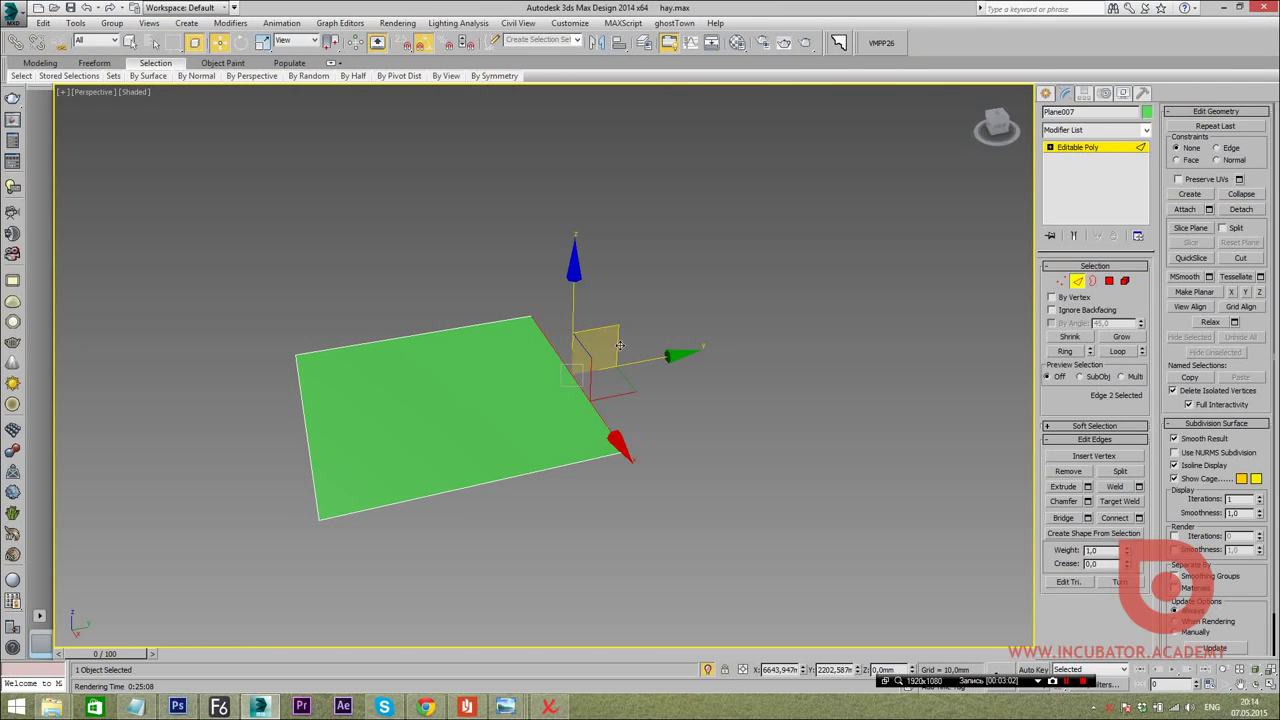
key(ctrl+z)
key(ctrl+z)
key(ctrl+z)
key(ctrl+z)
key(shift+z)
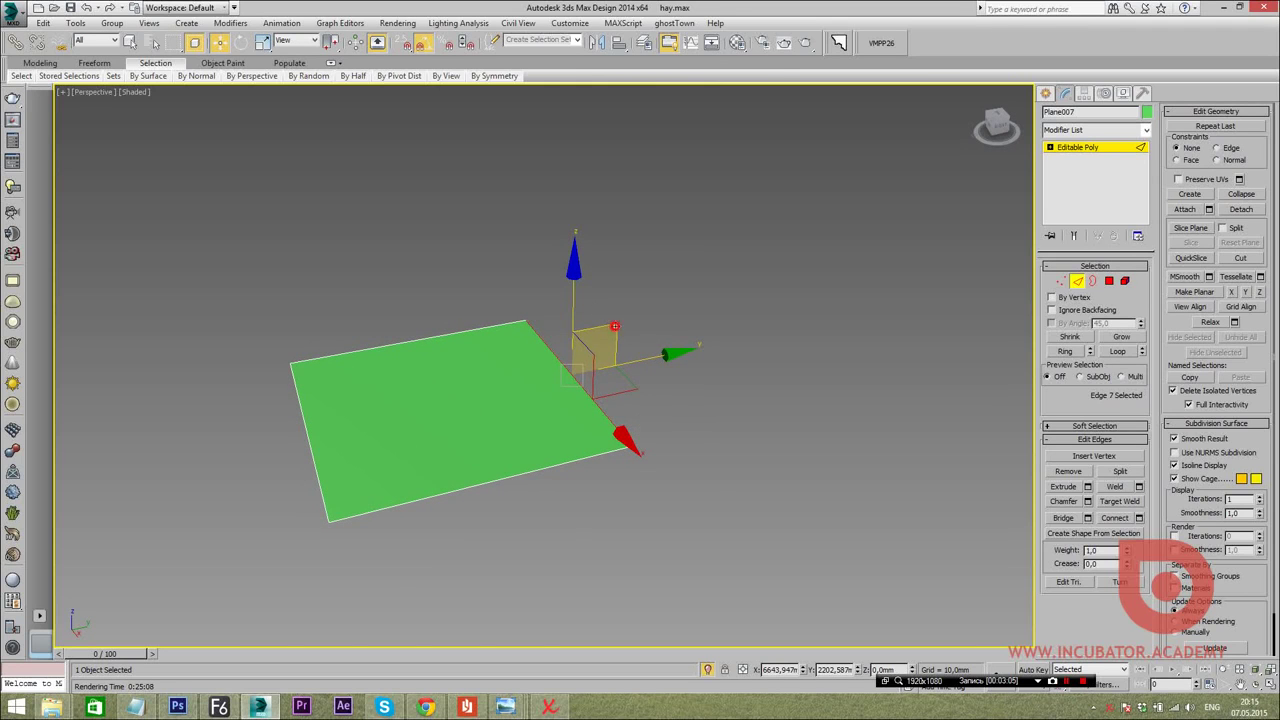
shift+drag(615, 326, 681, 213)
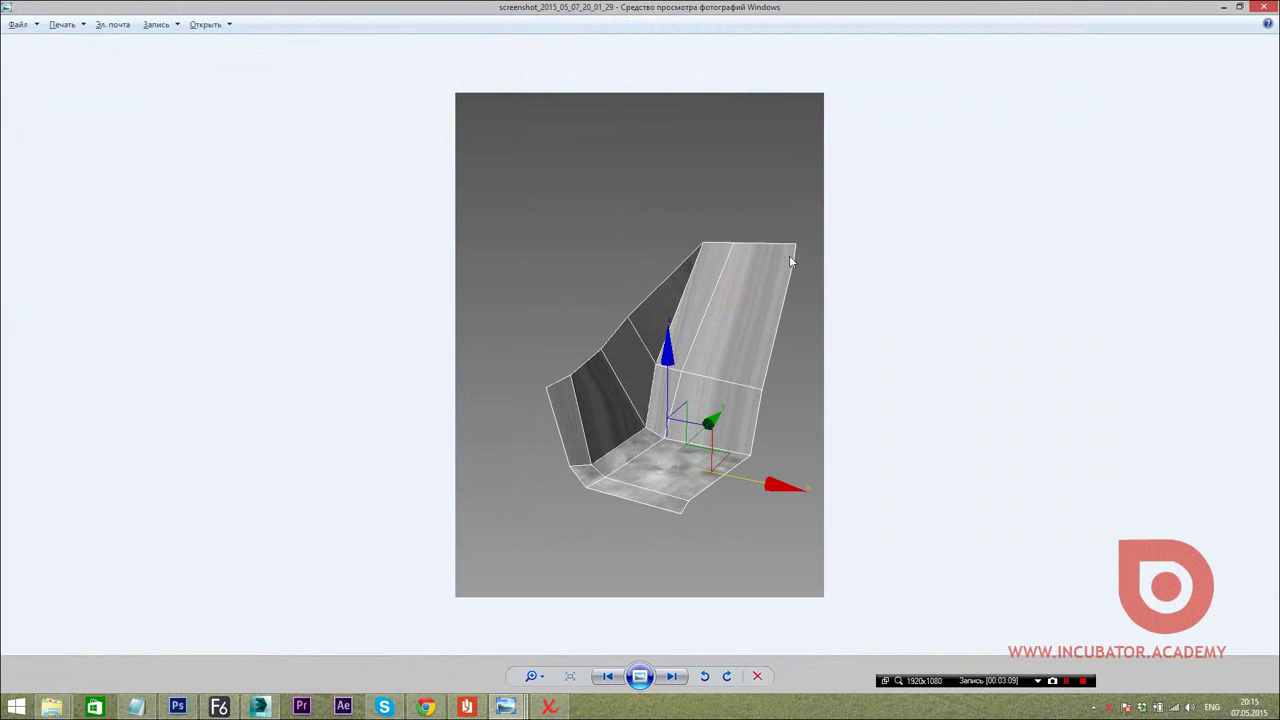
double_click(905, 7)
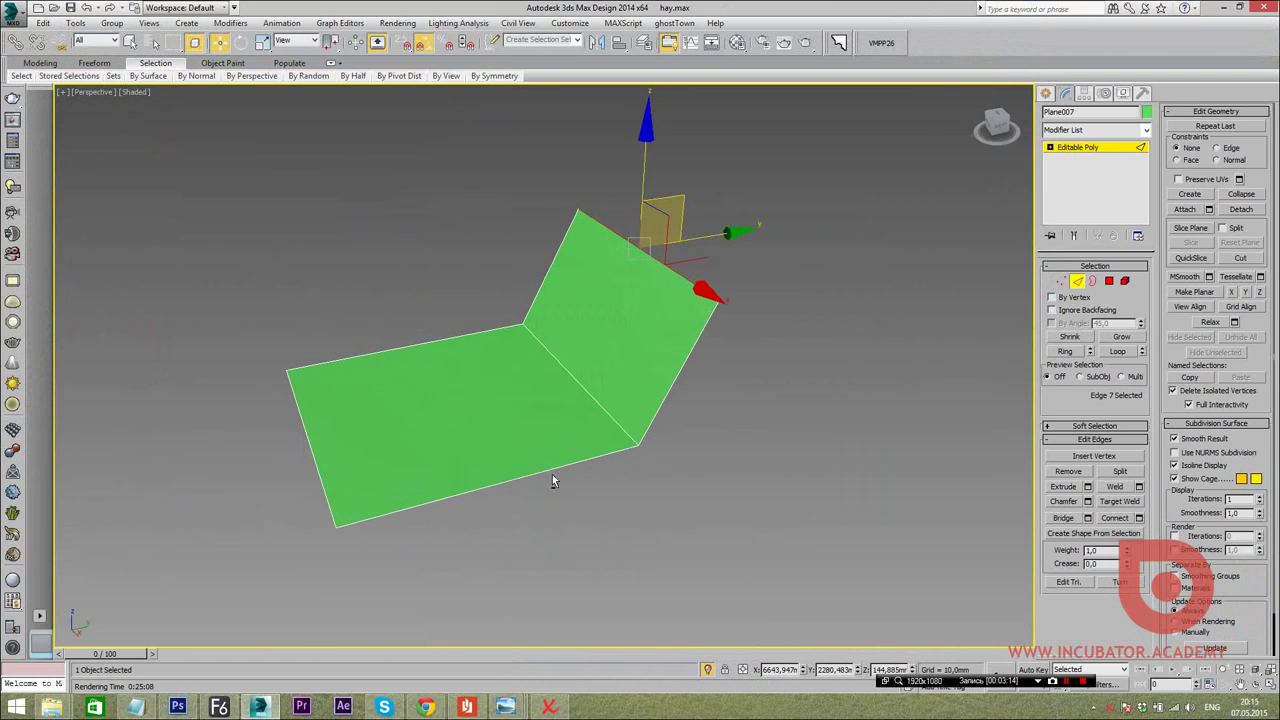
click(633, 651)
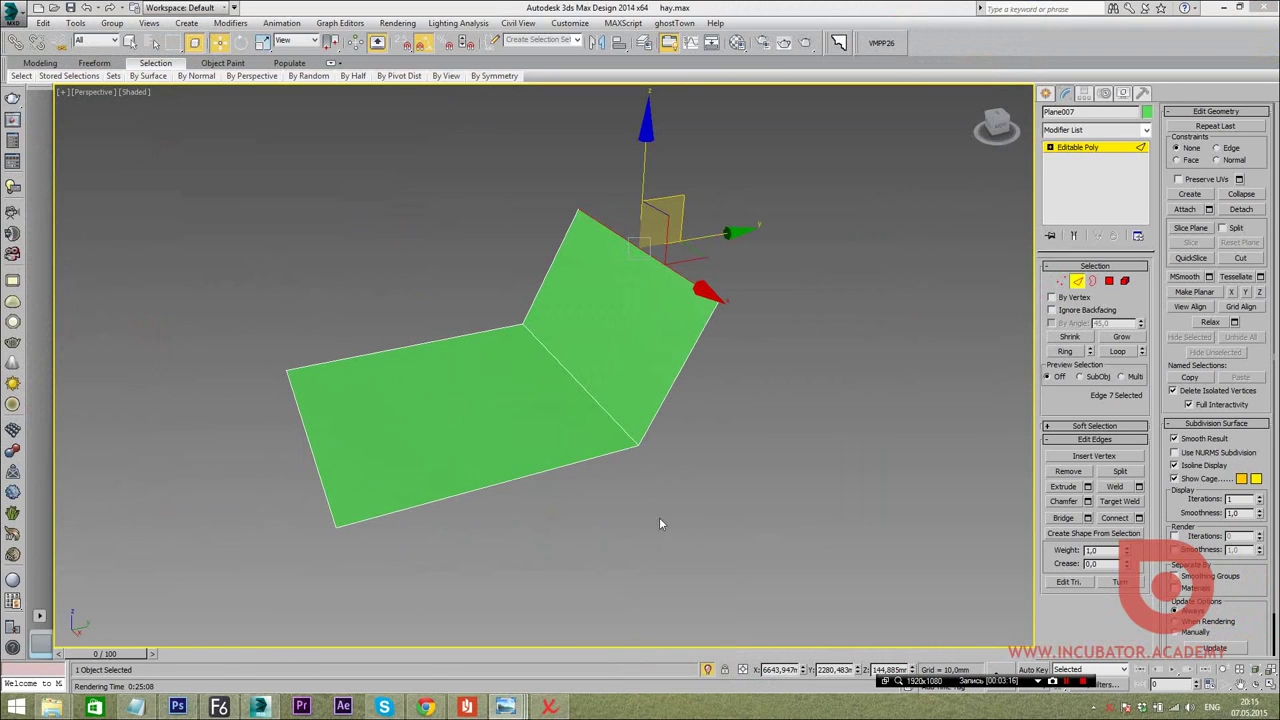
key(alt+Tab)
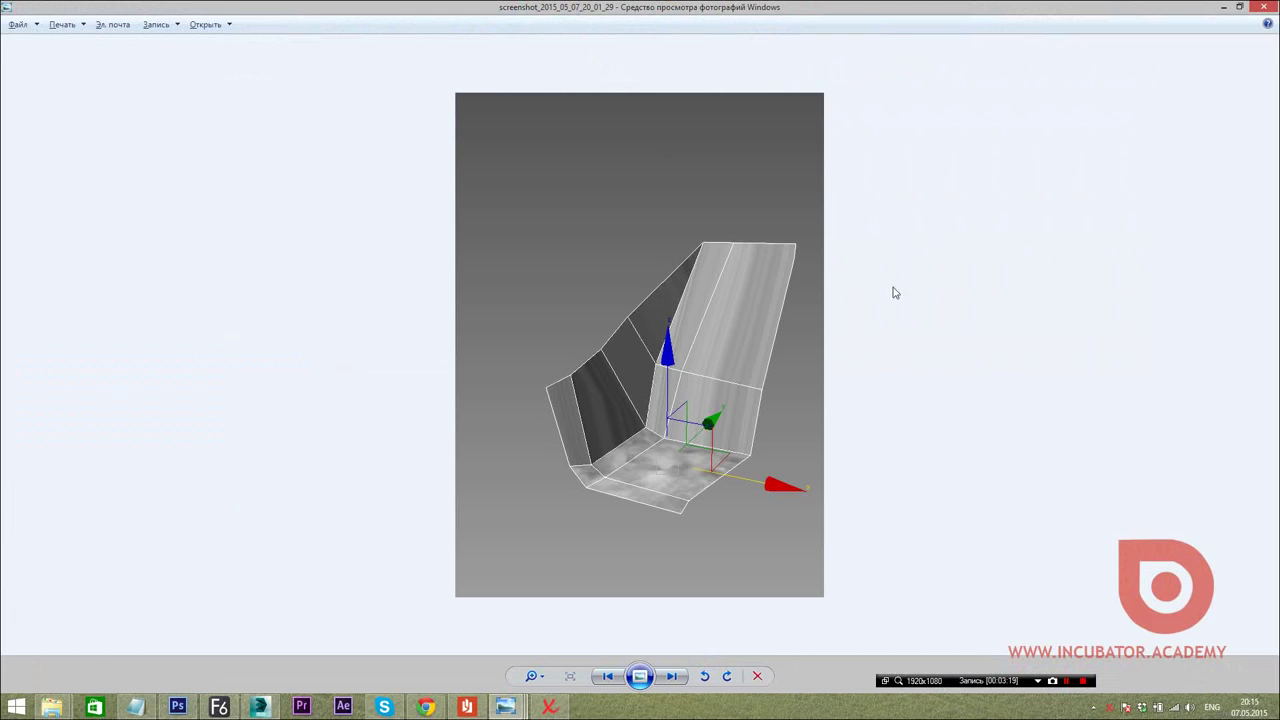
key(alt+F4)
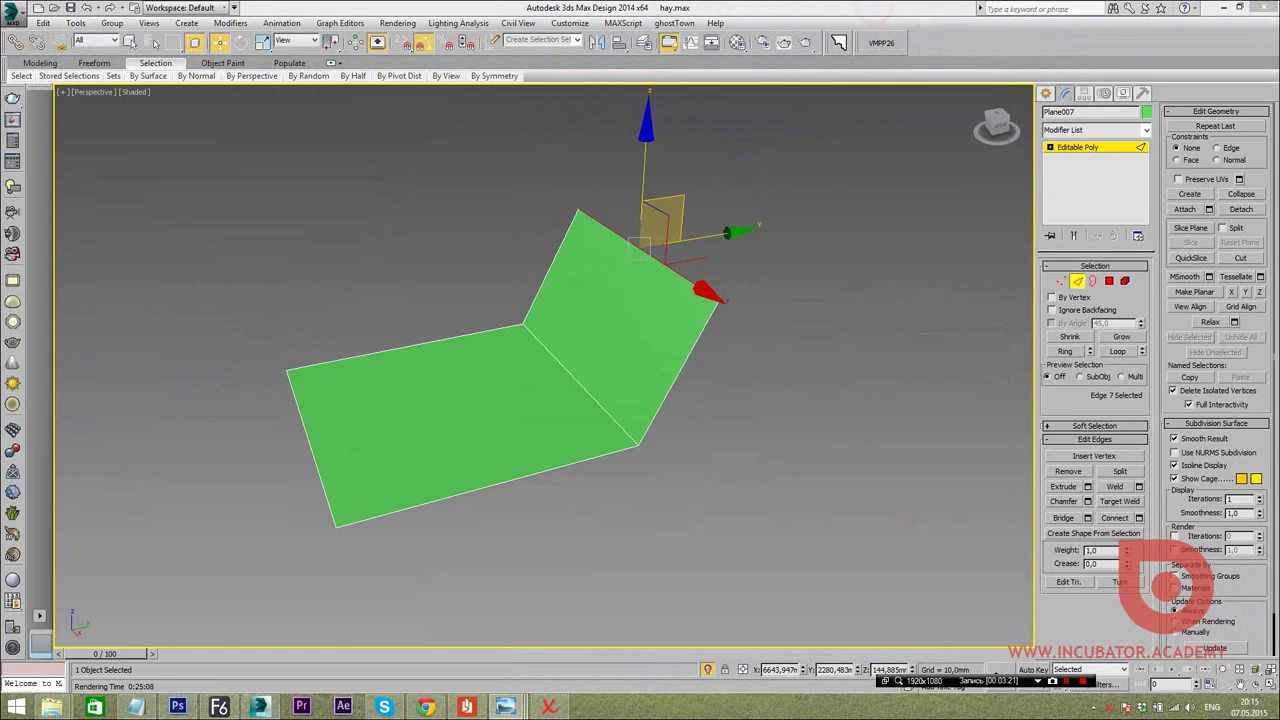
mouse_move(404, 413)
alt+middle_down()
mouse_move(420, 440)
mouse_move(477, 471)
alt+middle_up()
drag(477, 471, 374, 419)
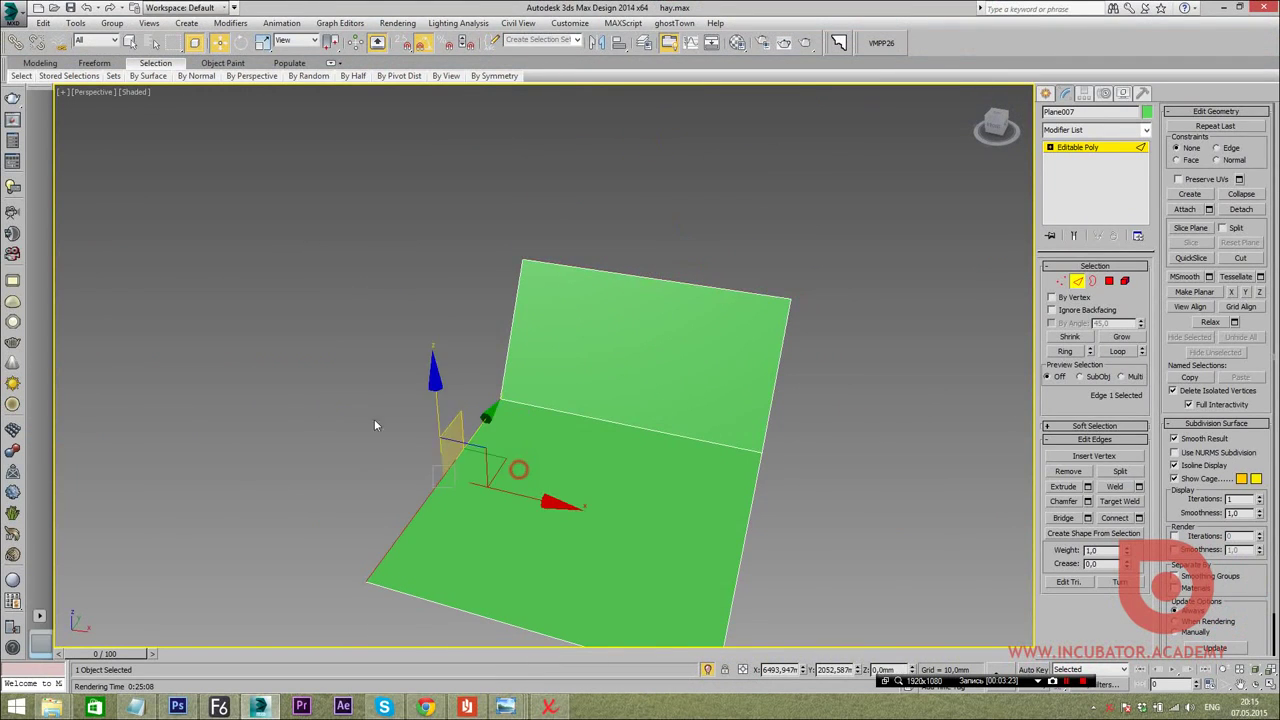
click(505, 707)
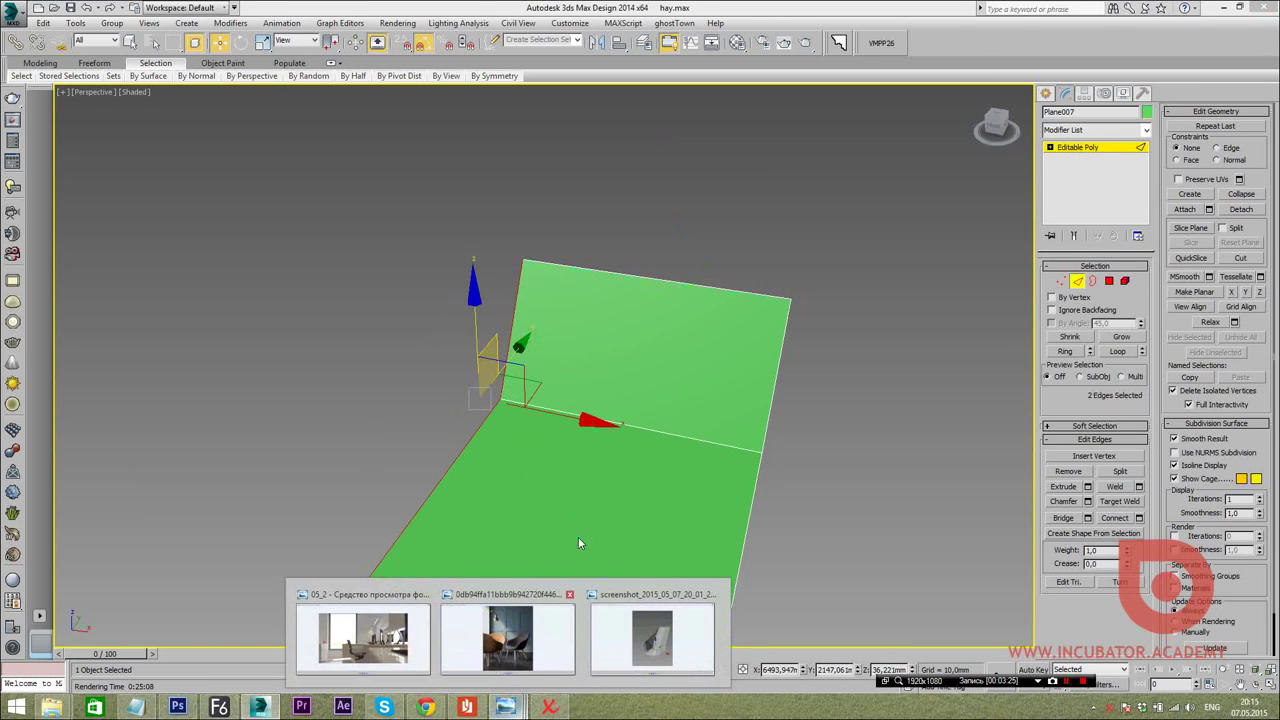
click(740, 196)
click(505, 707)
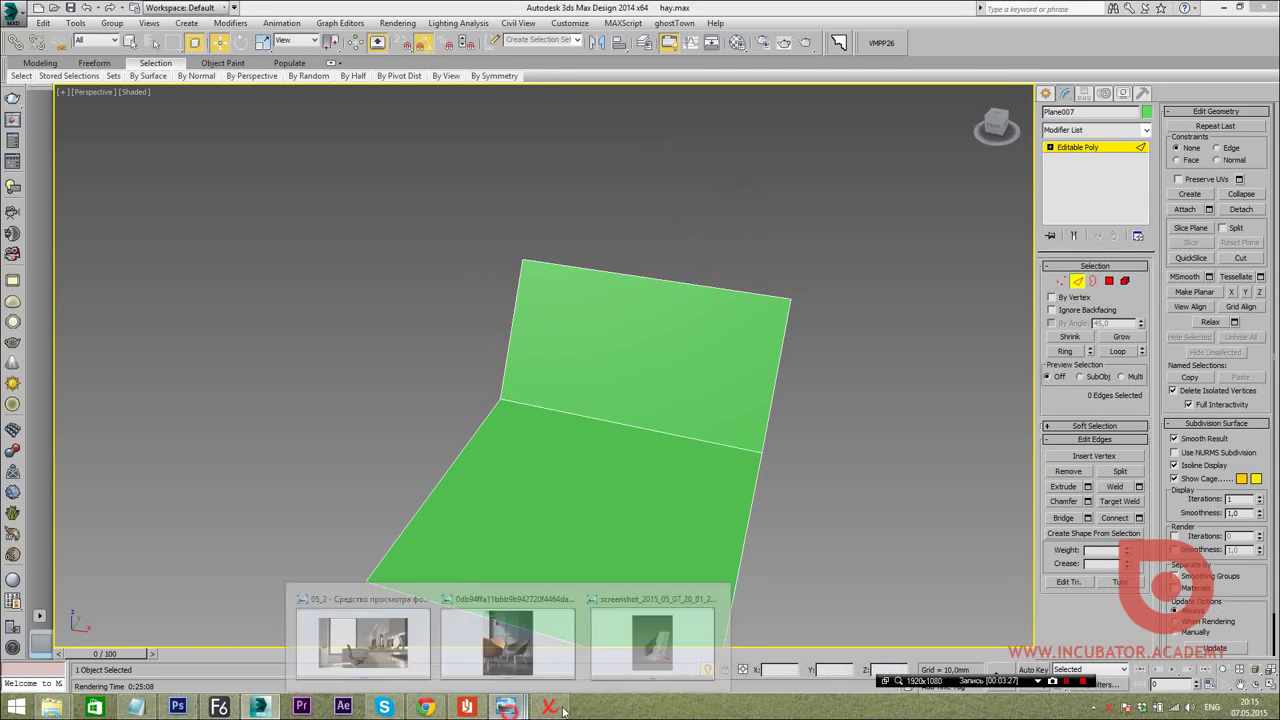
click(505, 707)
click(510, 620)
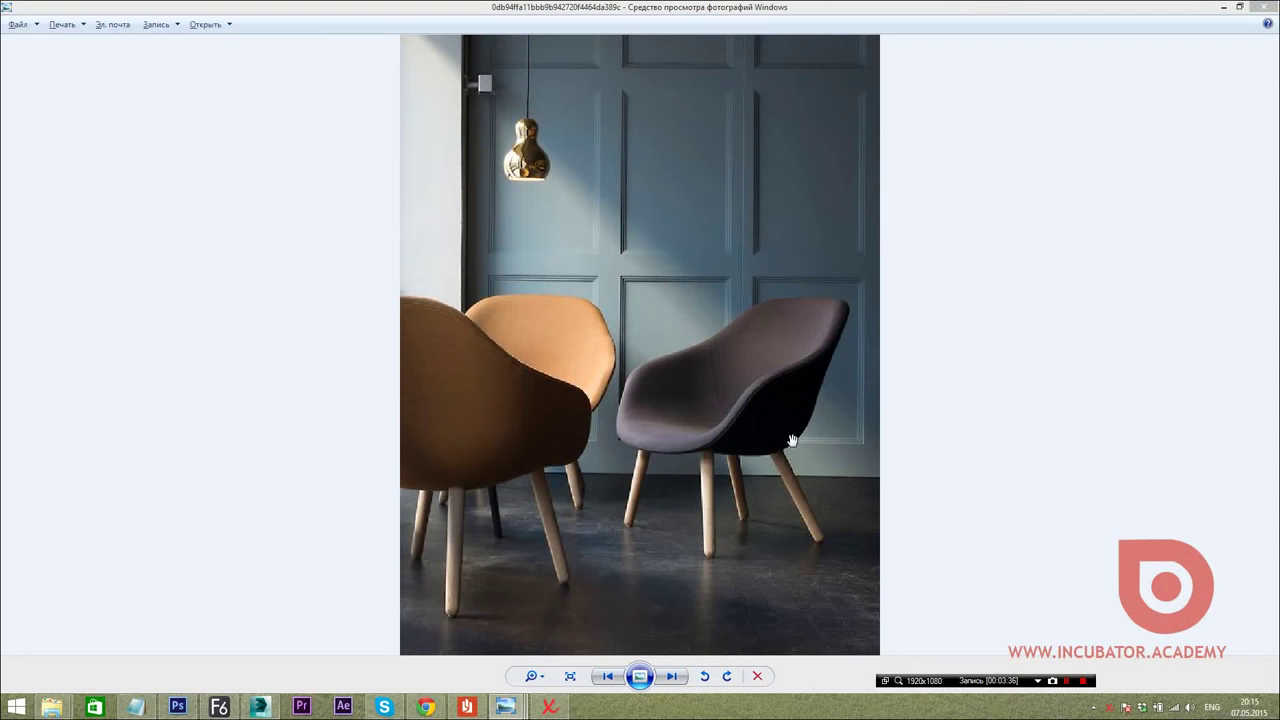
Select the plane's back edge and shift-drag it upward to extrude a new face
click(277, 710)
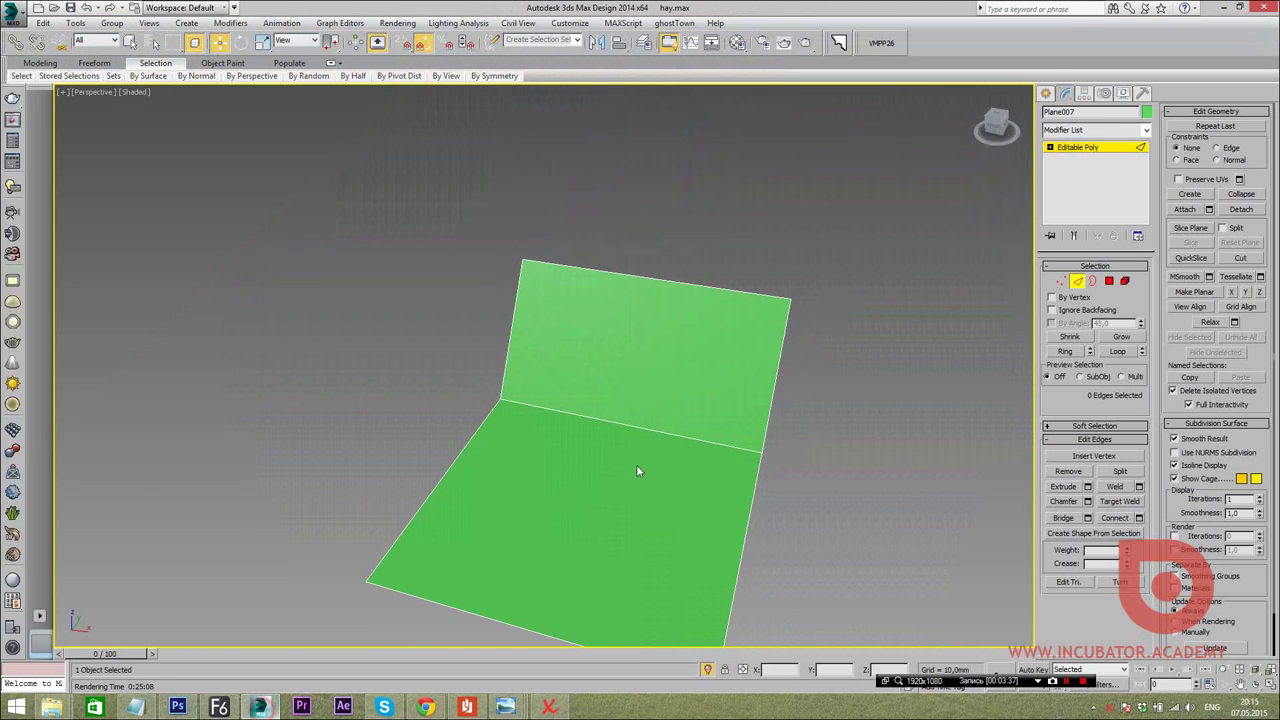
mouse_move(648, 437)
alt+middle_down()
mouse_move(657, 423)
mouse_move(580, 449)
mouse_move(597, 461)
alt+middle_up()
click(580, 438)
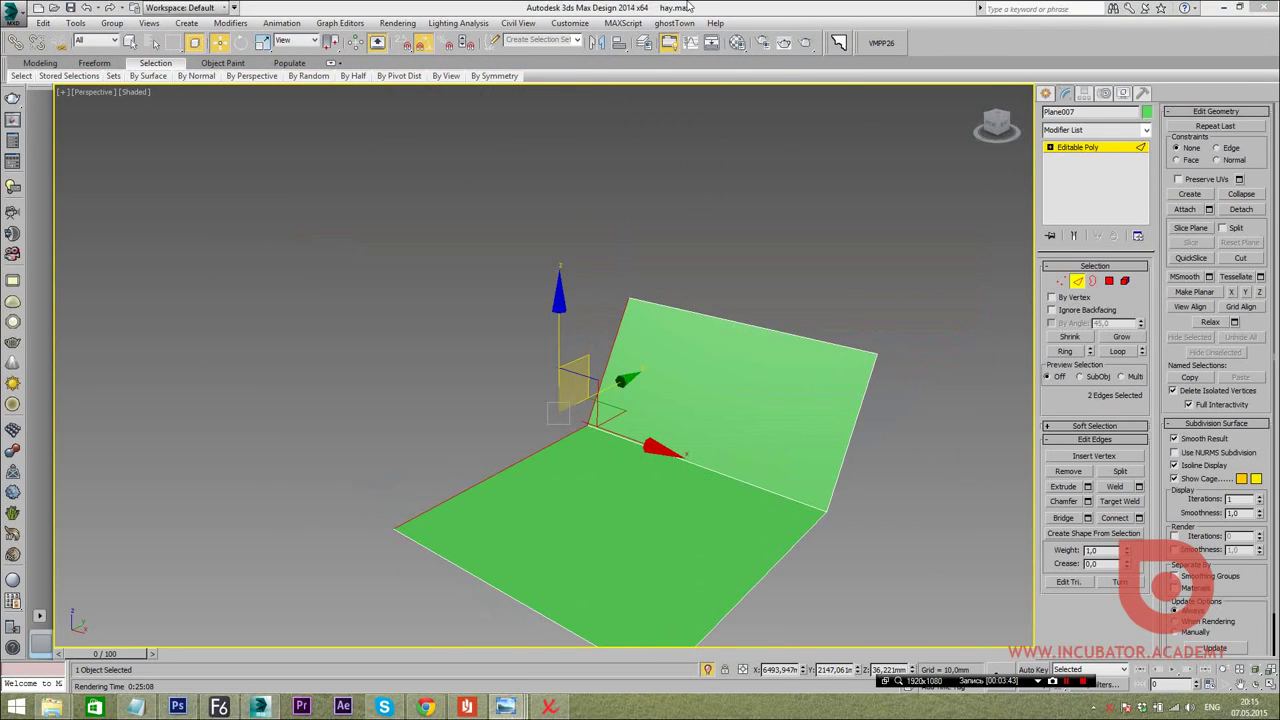
click(505, 708)
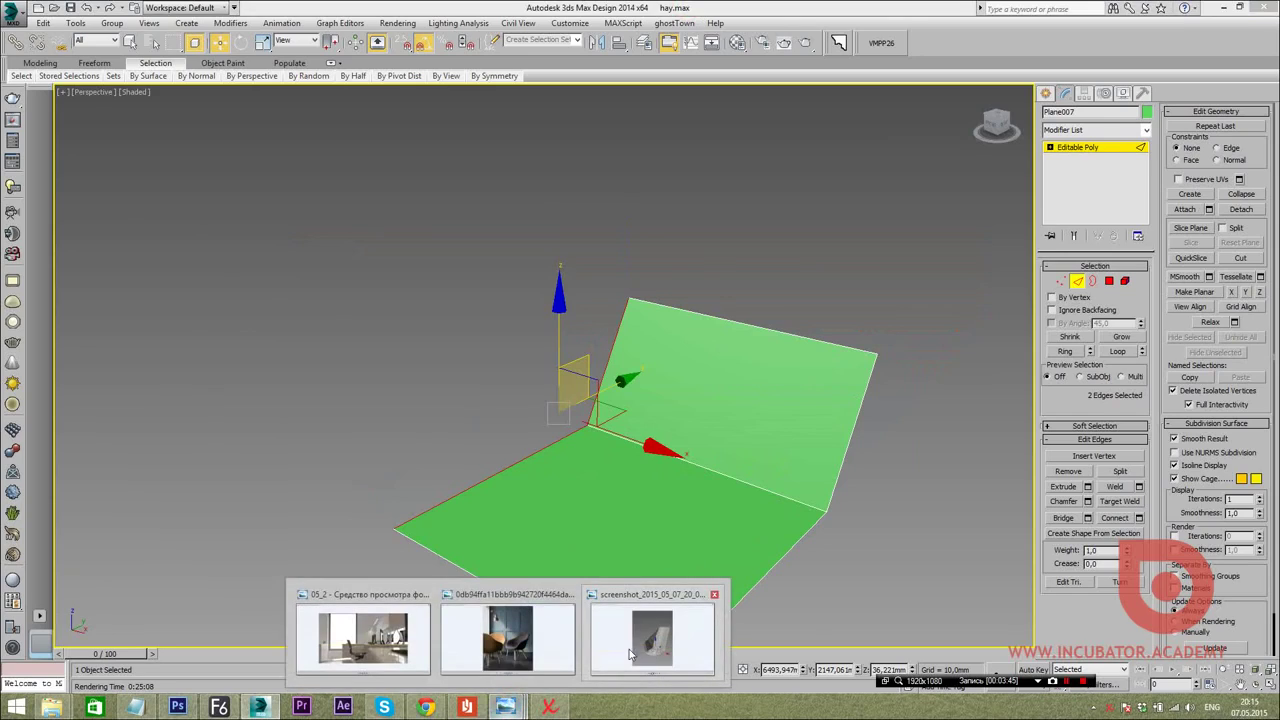
click(508, 638)
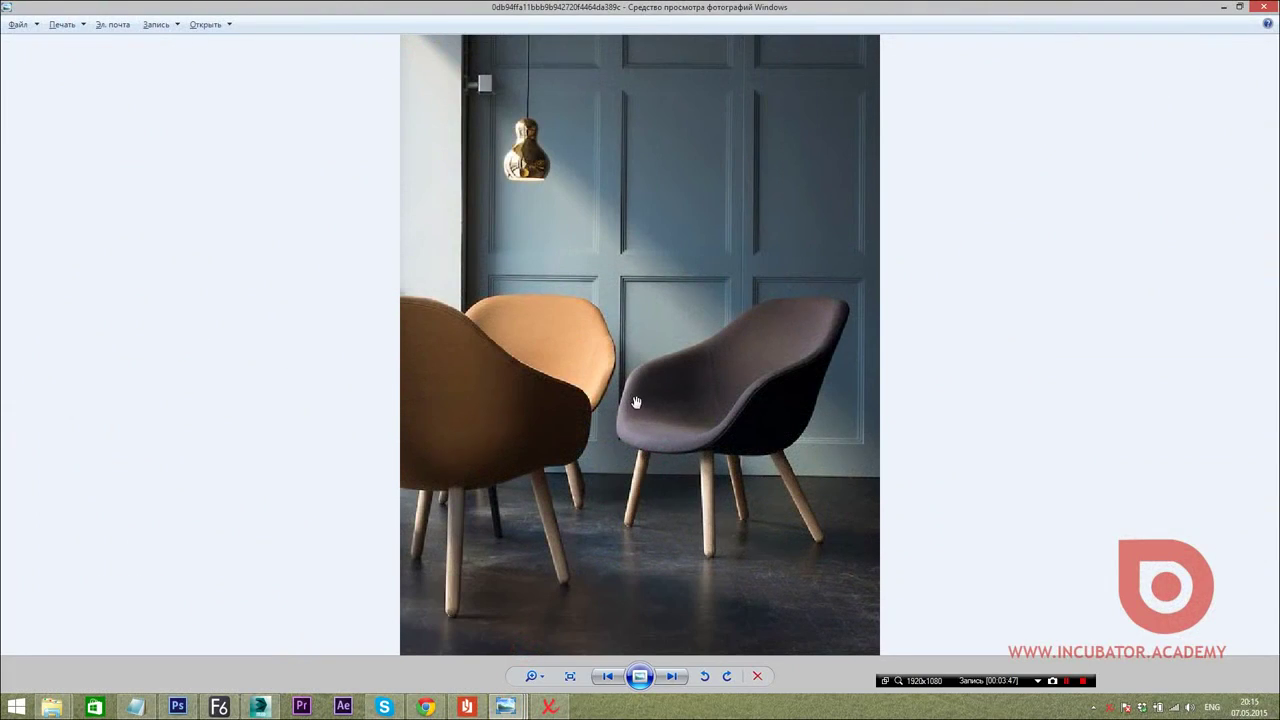
key(alt+Tab)
mouse_move(519, 338)
alt+middle_down()
mouse_move(537, 318)
mouse_move(549, 329)
alt+middle_up()
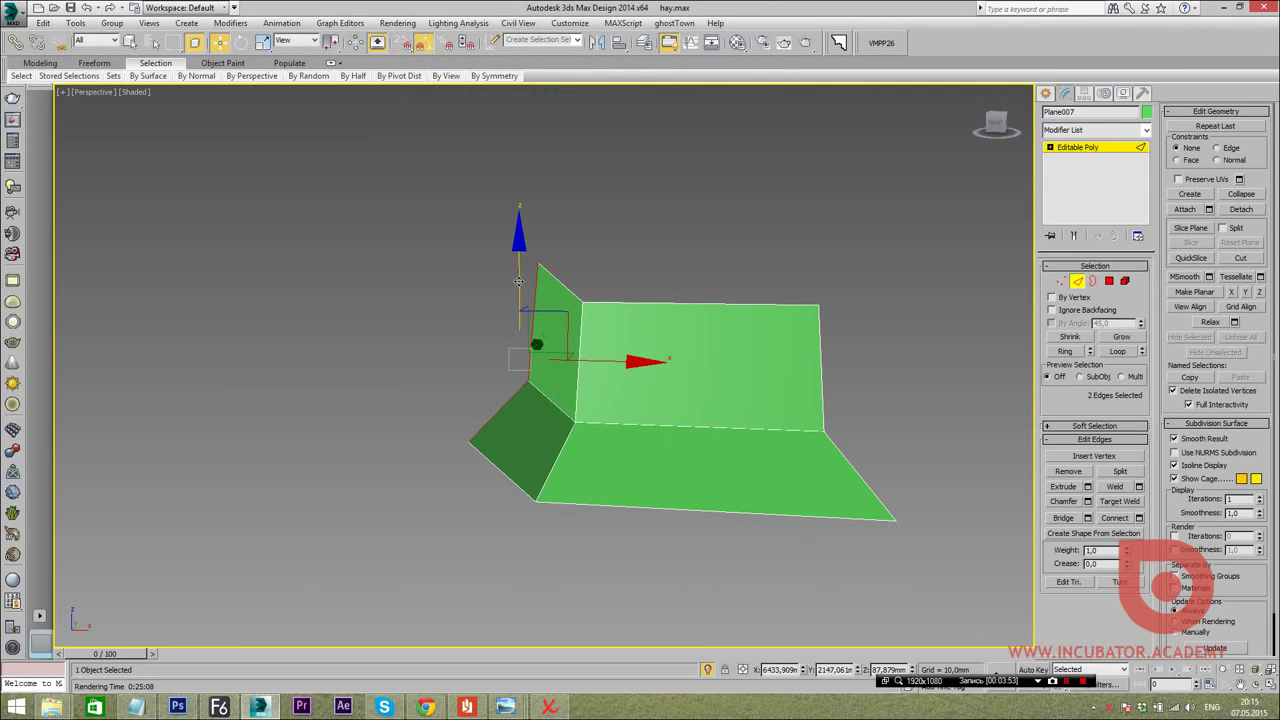
shift+drag(519, 281, 594, 249)
alt+middle_drag(594, 249, 517, 311)
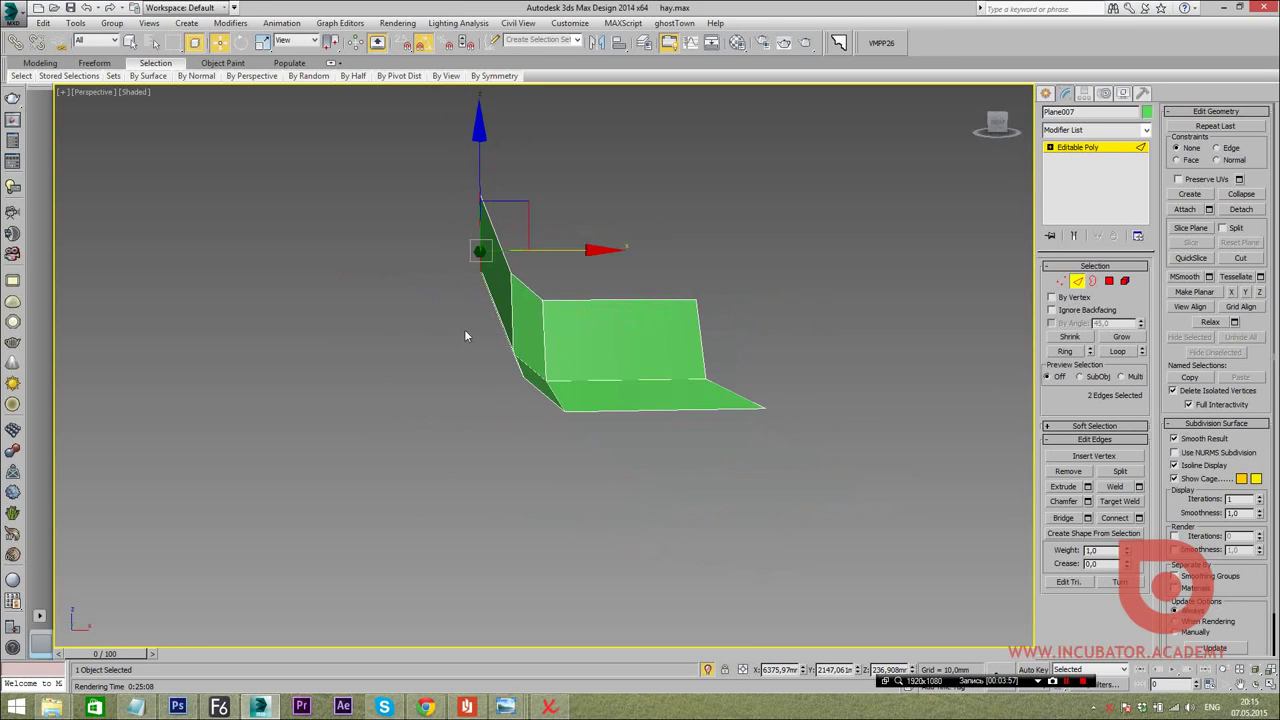
mouse_move(768, 380)
alt+middle_down()
mouse_move(626, 497)
mouse_move(634, 407)
alt+middle_up()
Lower the new panel's top vertex along the vertical axis, checking the reference photo
key(1)
mouse_move(600, 292)
mouse_down()
mouse_move(500, 202)
mouse_move(540, 222)
mouse_up()
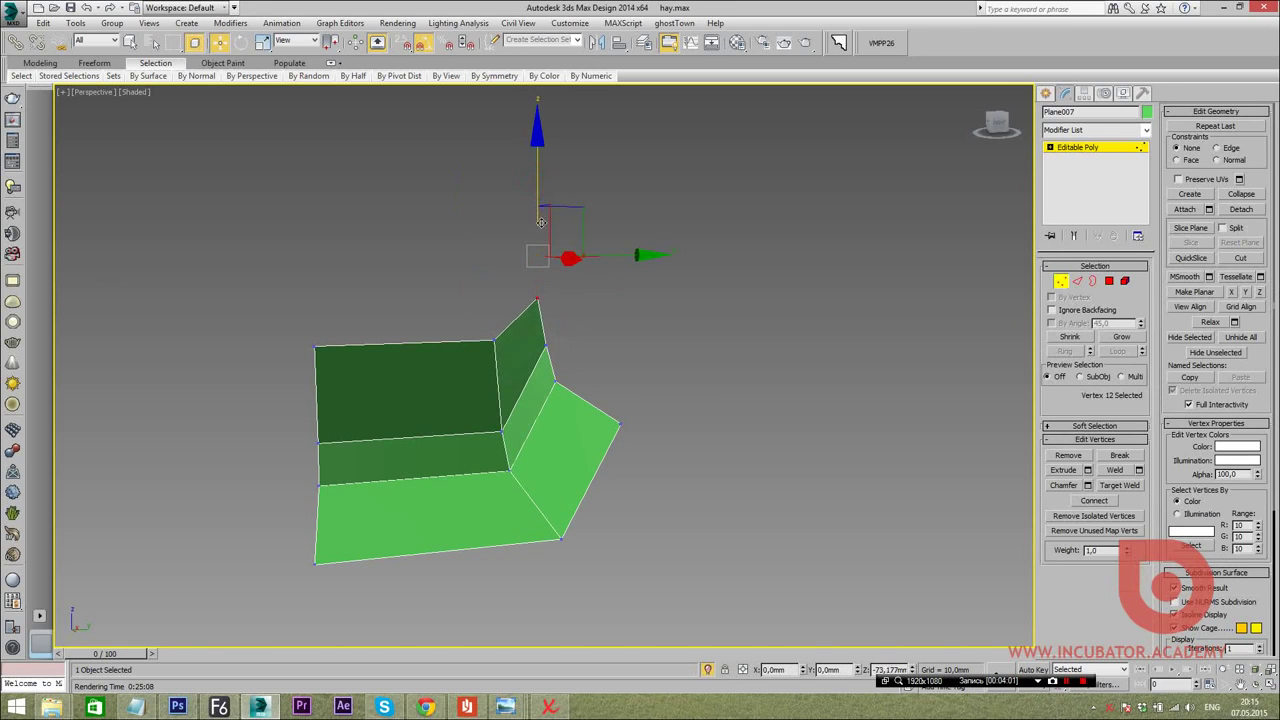
alt+middle_drag(514, 277, 537, 314)
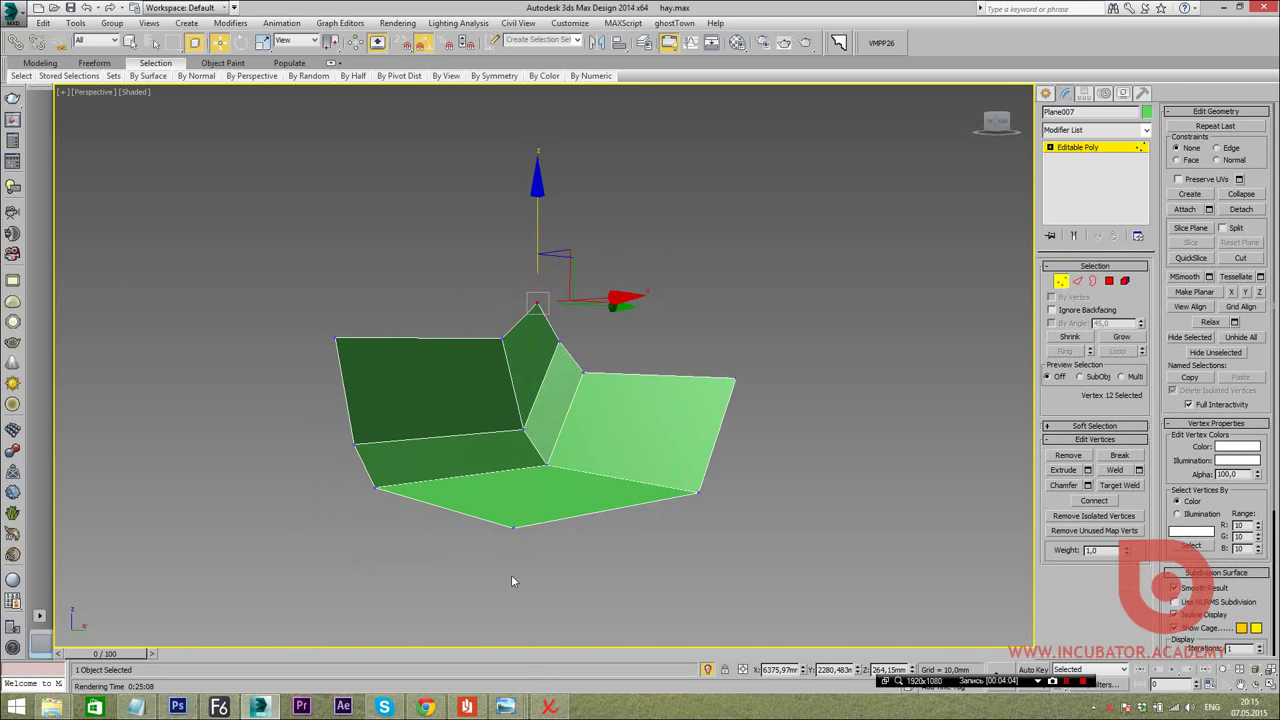
alt+middle_drag(511, 580, 525, 610)
click(511, 710)
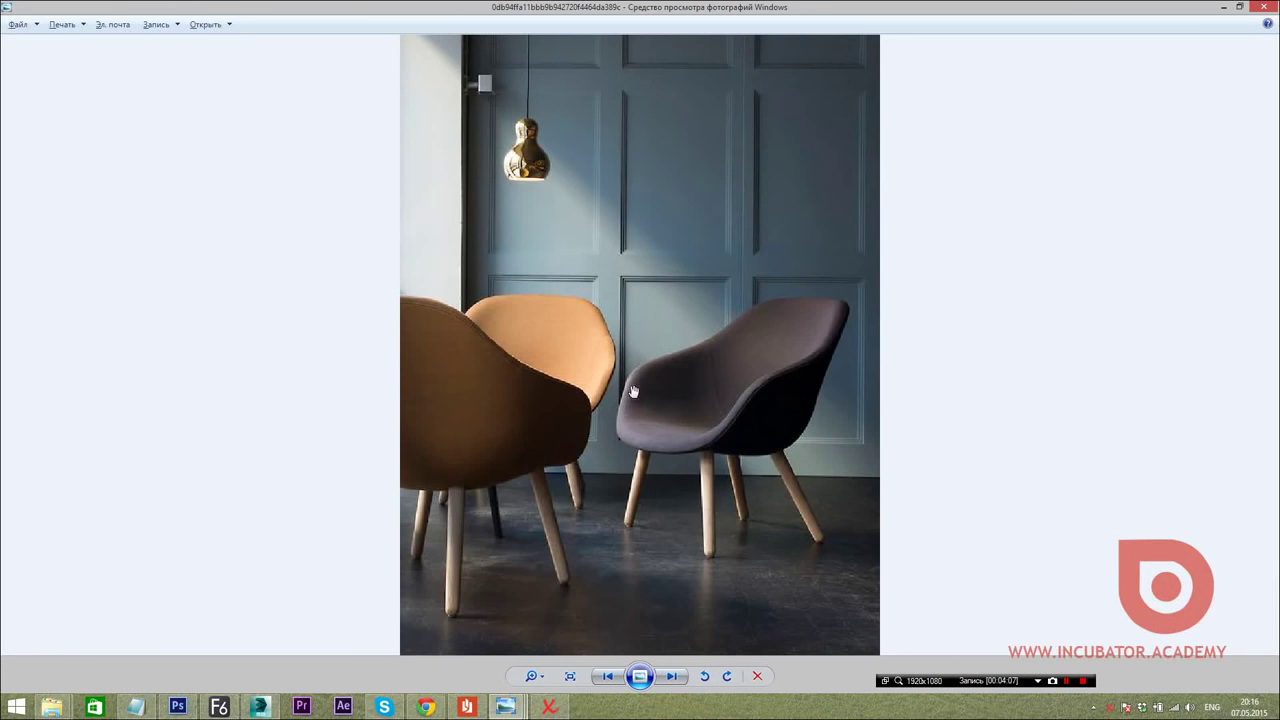
key(alt+Tab)
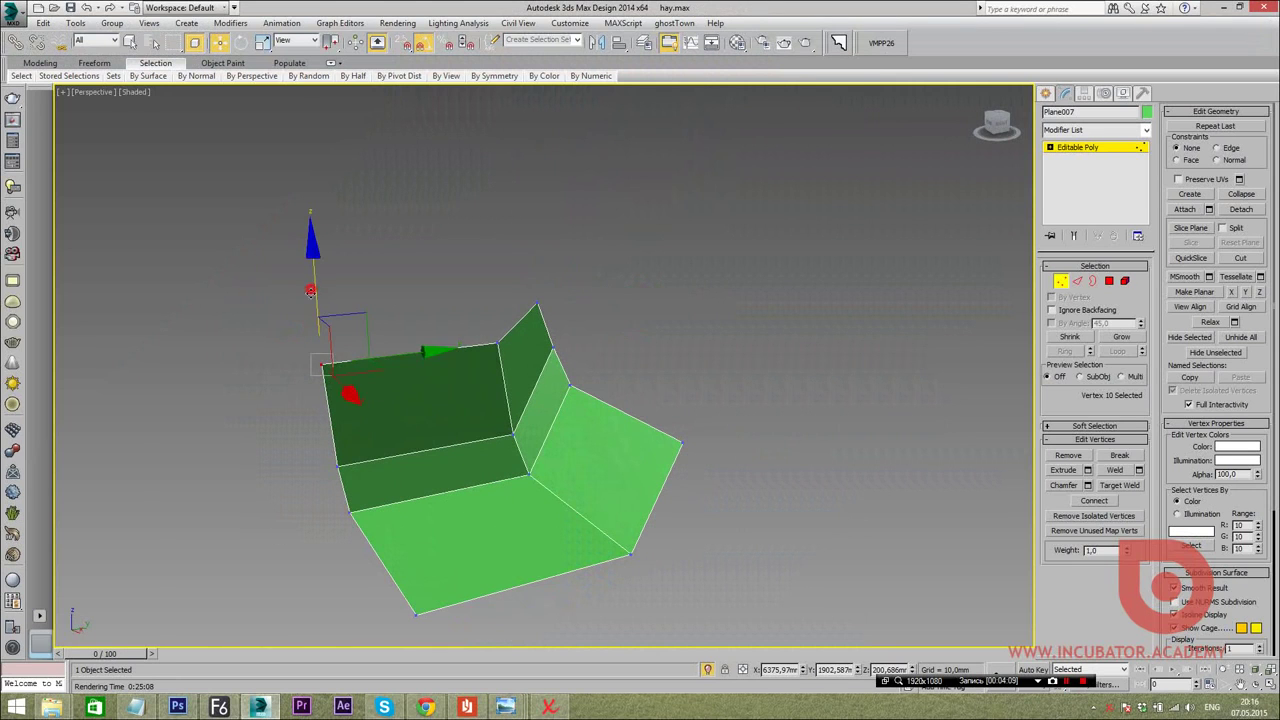
Select the edge loop across the side panels and Connect it with a new edge
alt+middle_drag(310, 290, 405, 413)
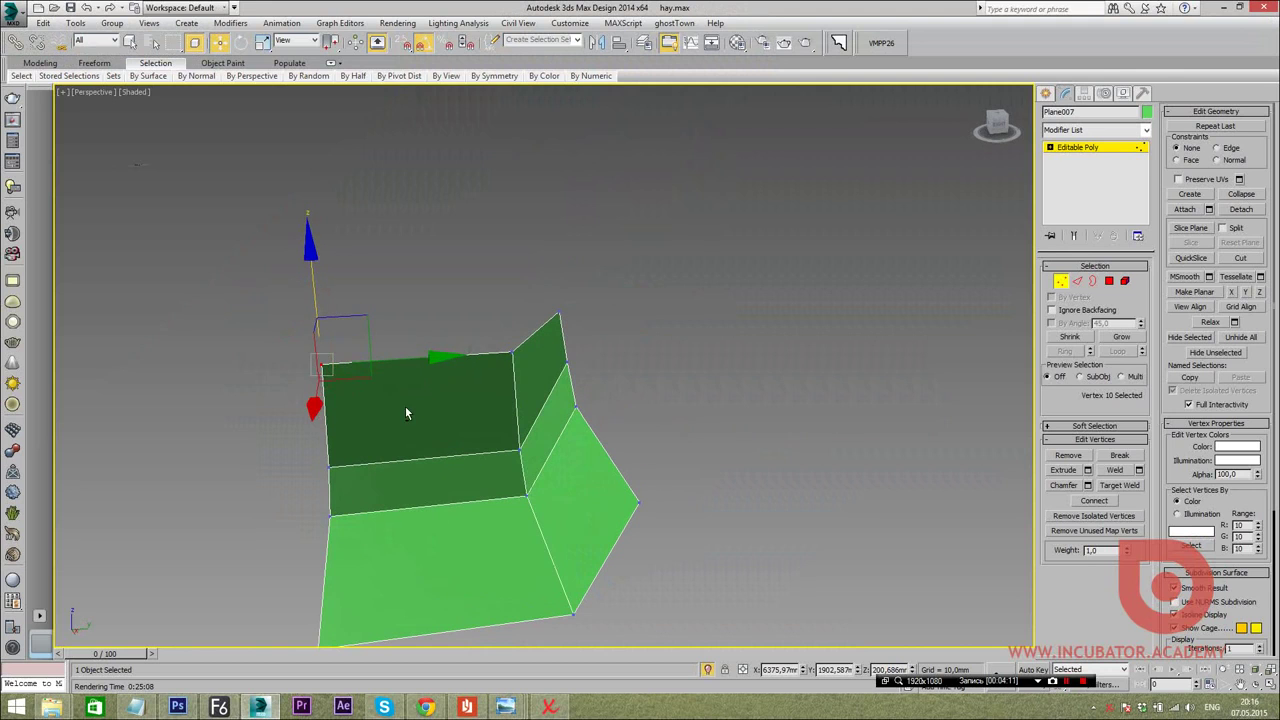
click(1077, 281)
alt+middle_drag(620, 560, 489, 583)
double_click(504, 288)
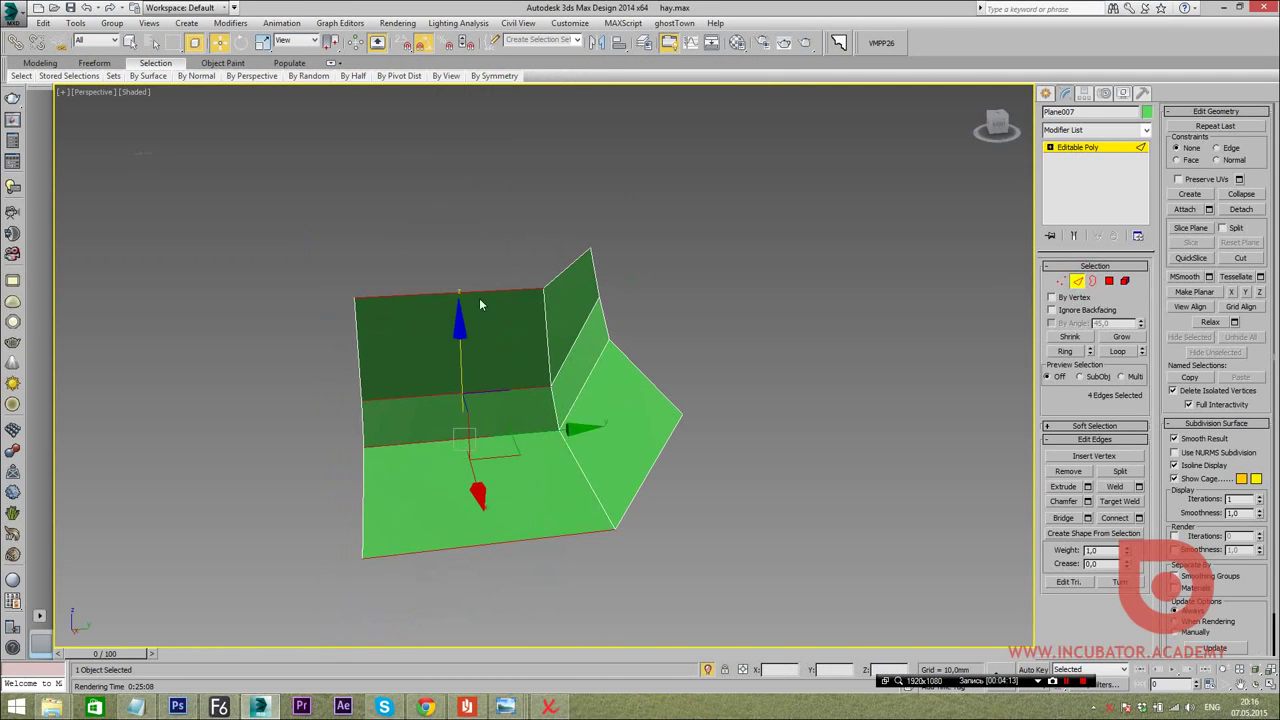
alt+middle_drag(480, 305, 523, 366)
right_click(520, 360)
alt+middle_drag(855, 208, 645, 405)
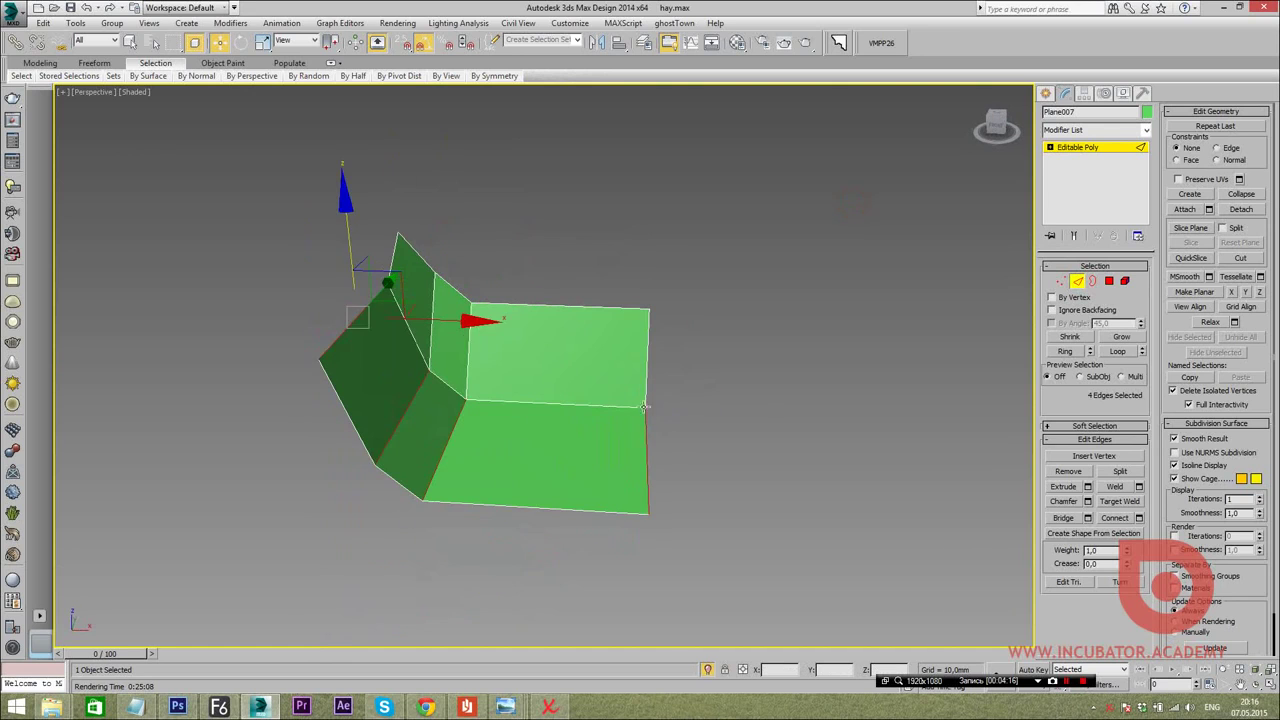
alt+middle_drag(650, 468, 371, 320)
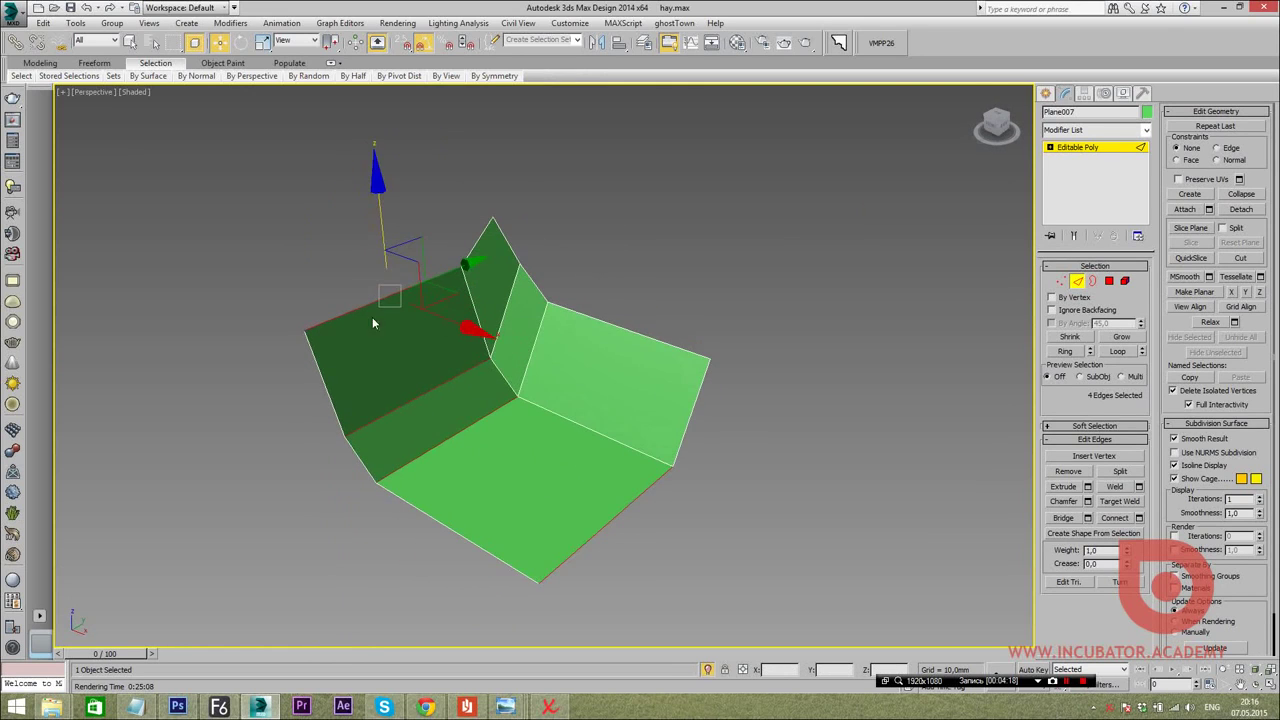
alt+middle_drag(528, 486, 564, 365)
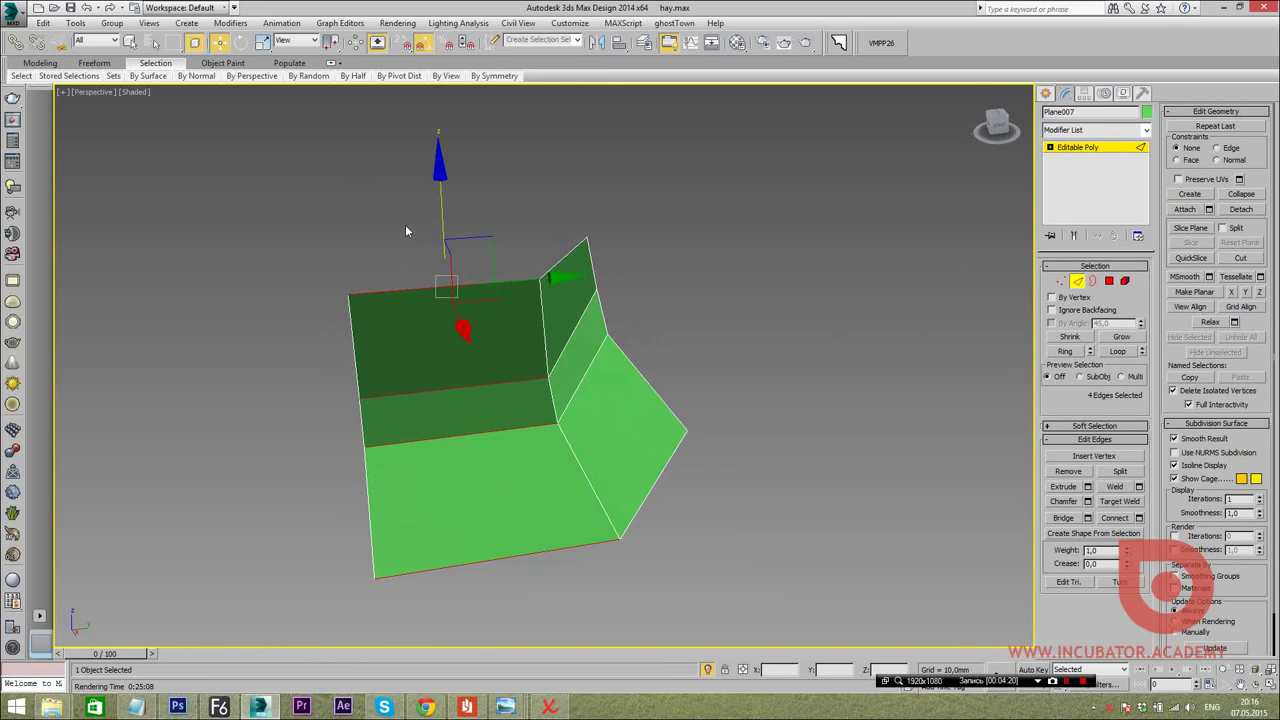
alt+middle_drag(504, 540, 505, 618)
mouse_move(432, 263)
alt+middle_down()
mouse_move(475, 264)
mouse_move(514, 455)
alt+middle_up()
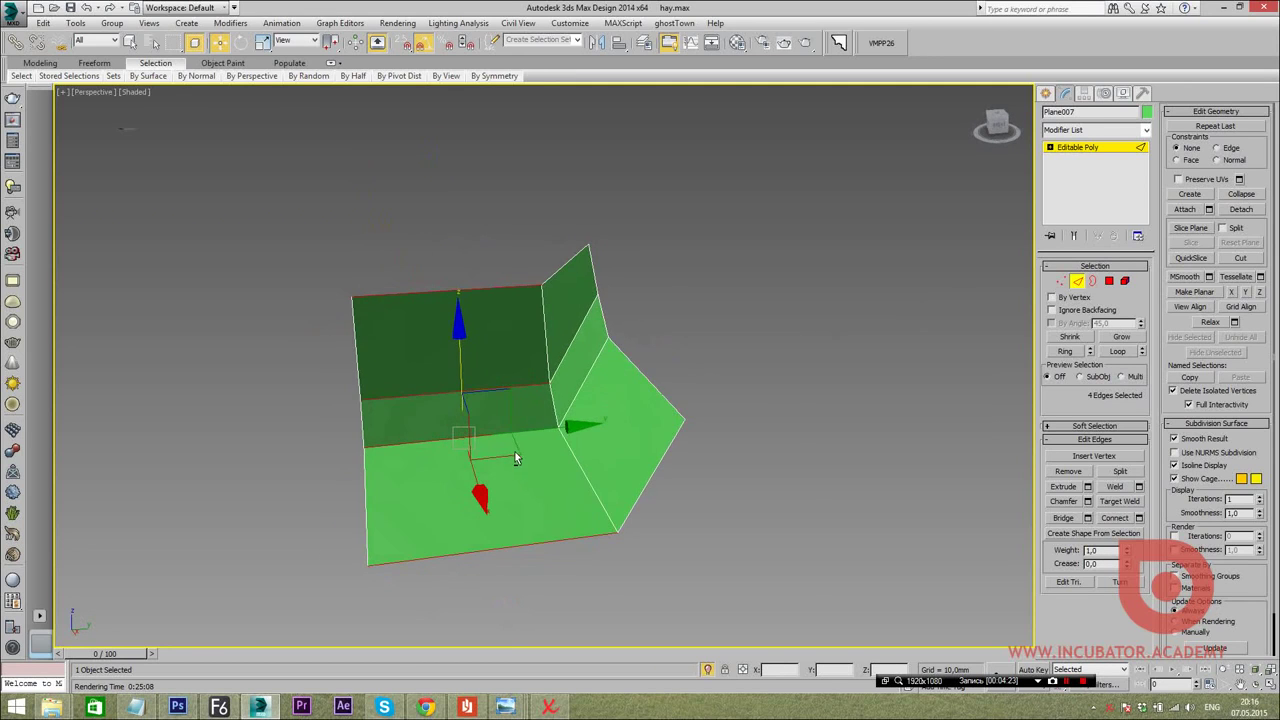
right_click(651, 295)
click(532, 341)
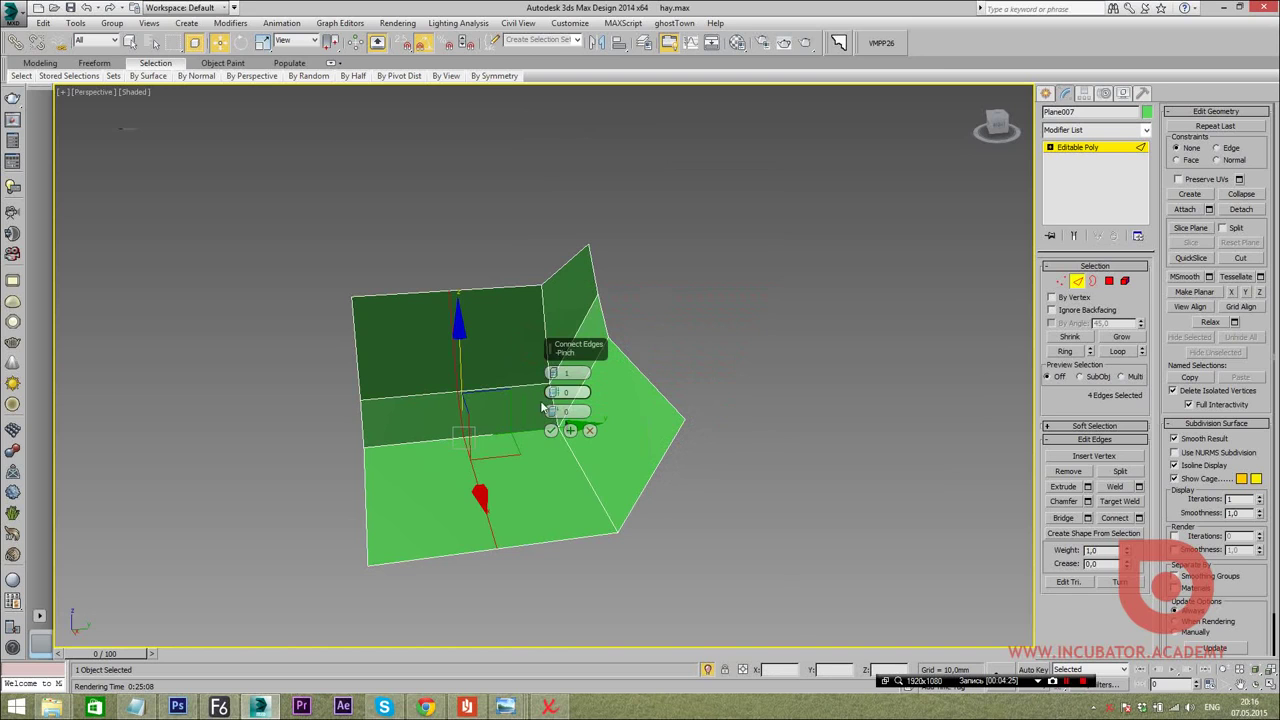
click(551, 431)
Select the vertices at the panel corner
mouse_move(551, 431)
alt+middle_down()
mouse_move(352, 350)
mouse_move(277, 263)
alt+middle_up()
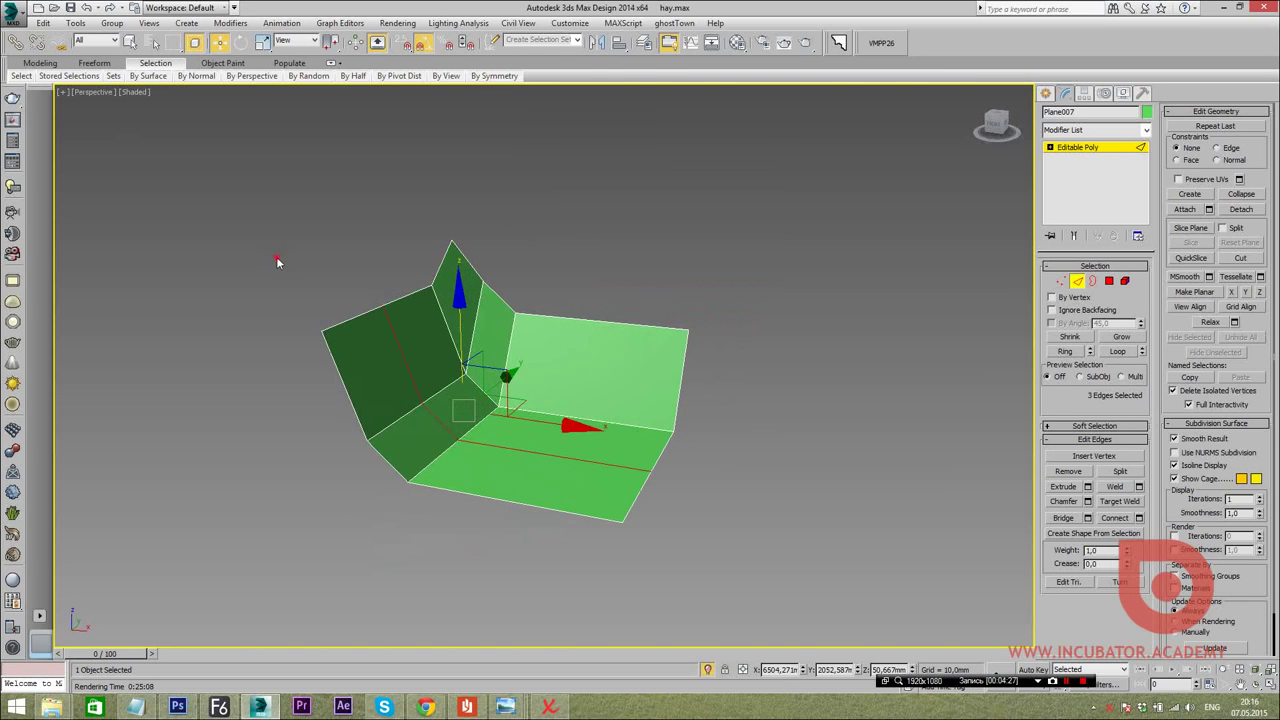
key(1)
drag(298, 305, 332, 345)
alt+middle_drag(332, 345, 313, 361)
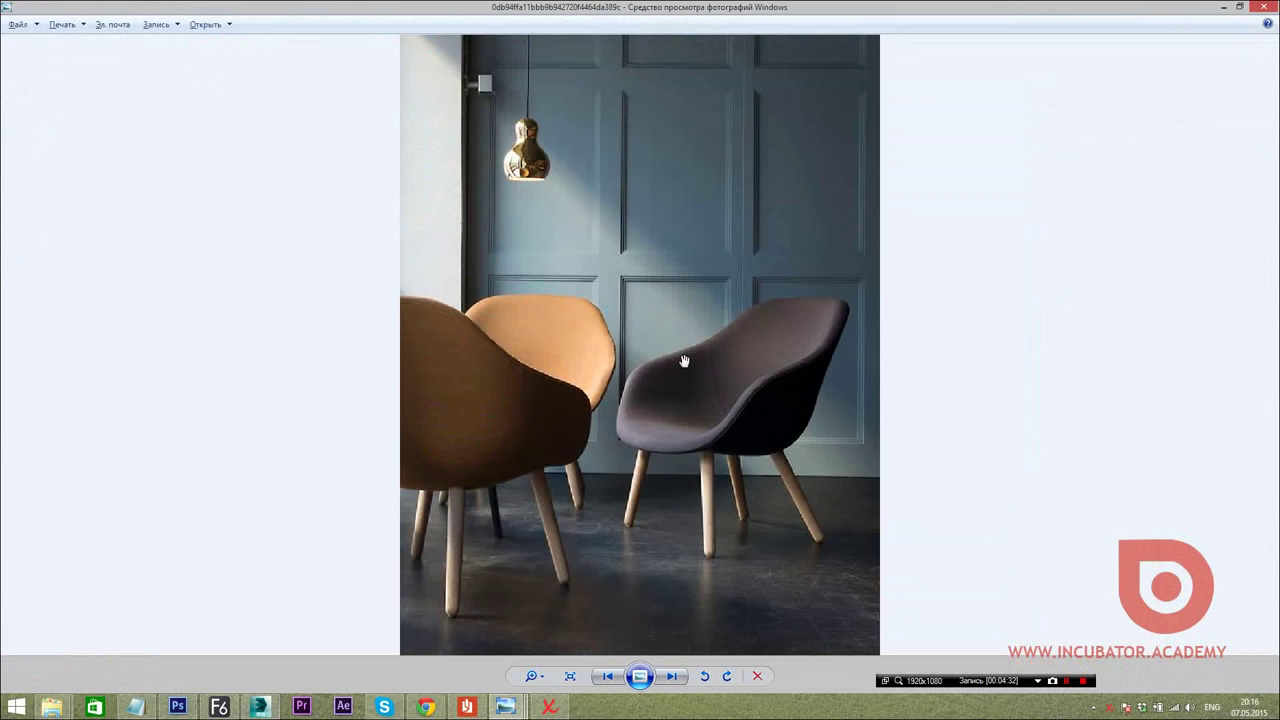
key(alt+Tab)
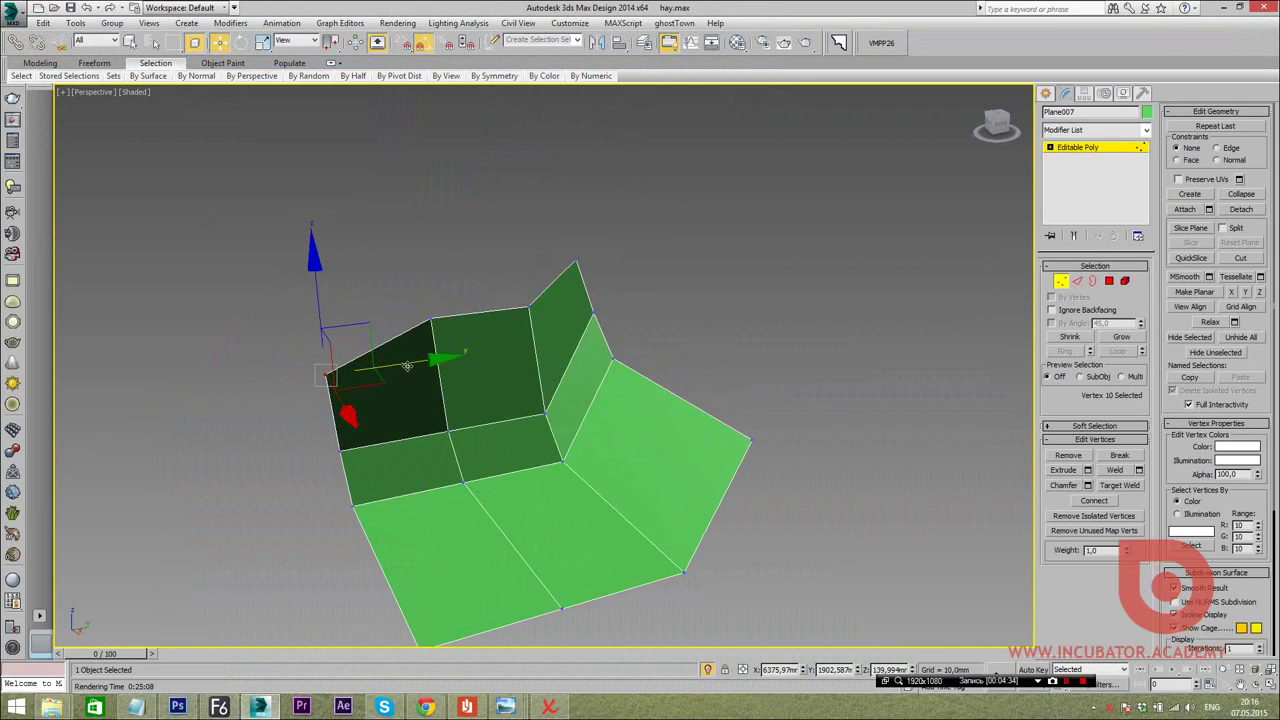
alt+middle_drag(432, 358, 443, 334)
key(alt+Tab)
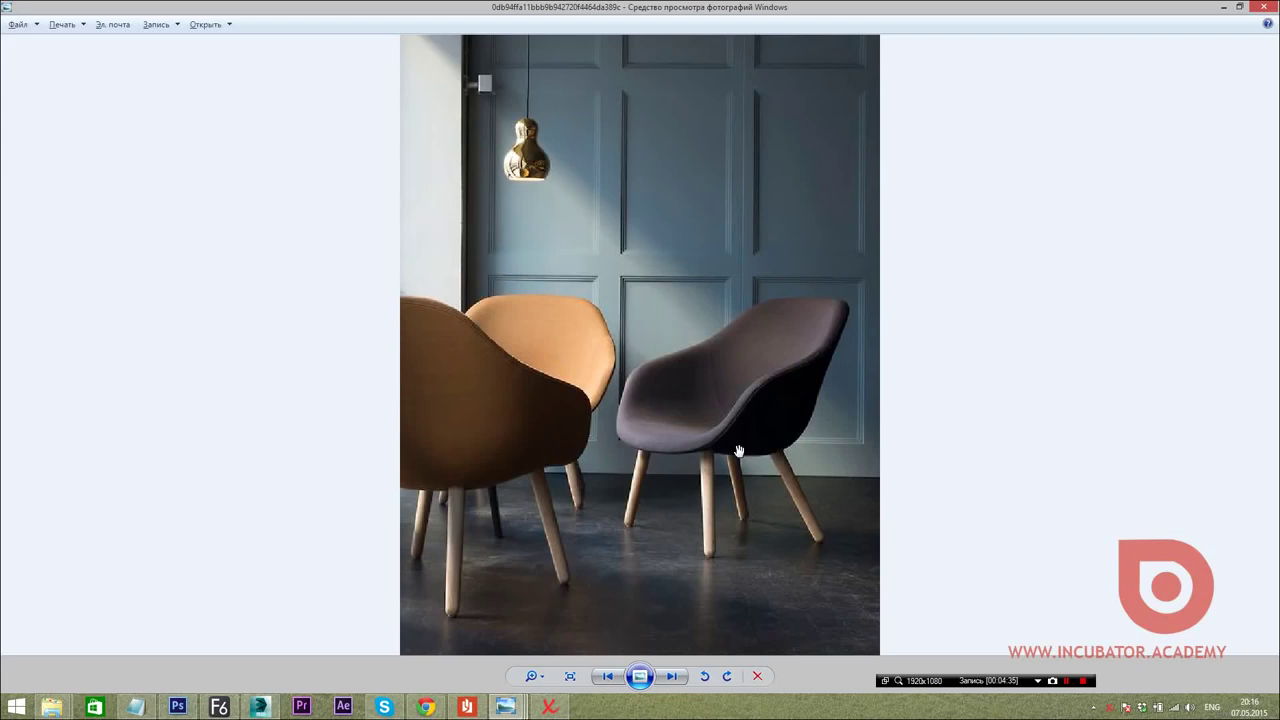
key(alt+Tab)
mouse_move(434, 417)
alt+middle_down()
mouse_move(397, 412)
mouse_move(468, 422)
mouse_move(473, 376)
alt+middle_up()
key(alt+Tab)
key(alt+Tab)
mouse_move(517, 234)
mouse_down()
mouse_move(566, 441)
mouse_move(760, 603)
mouse_up()
mouse_move(760, 603)
alt+middle_down()
mouse_move(668, 415)
mouse_move(686, 381)
alt+middle_up()
key(alt+Tab)
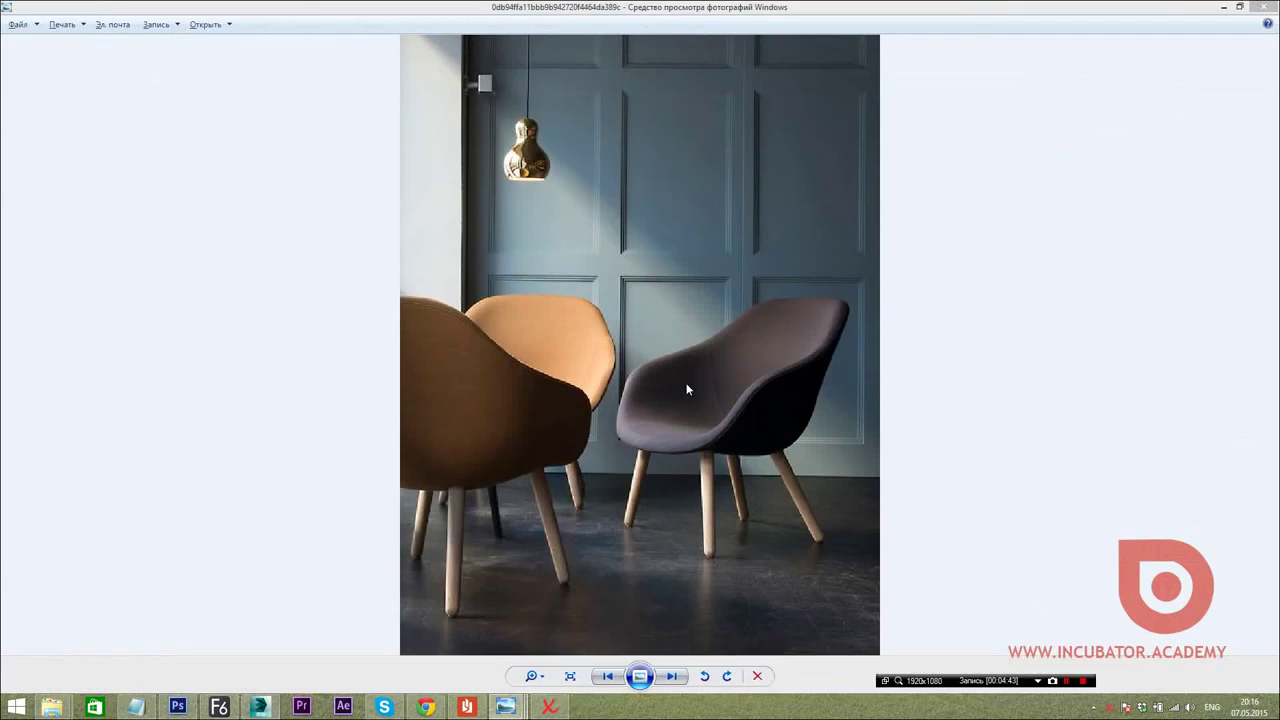
key(alt+Tab)
alt+middle_drag(643, 445, 649, 457)
Select the shell's corner and top-ridge vertices, comparing with the reference photo
click(615, 478)
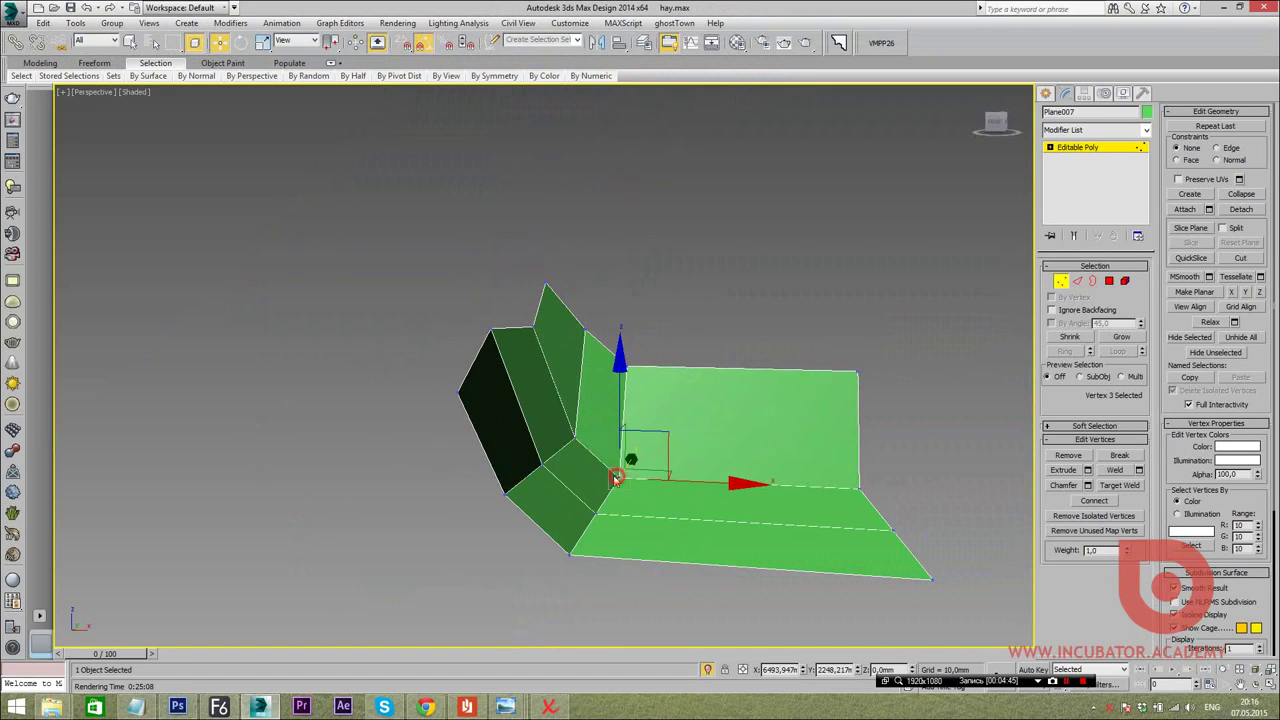
ctrl+click(573, 437)
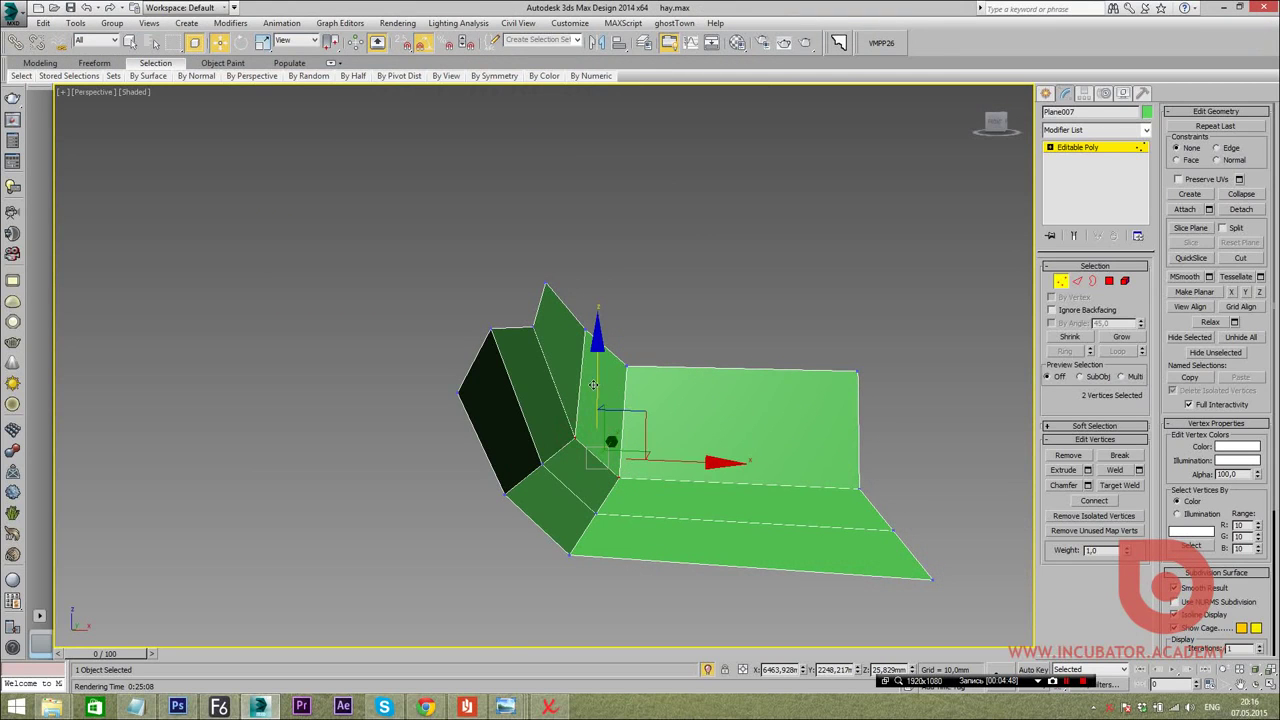
mouse_move(630, 455)
alt+middle_down()
mouse_move(643, 440)
mouse_move(741, 458)
mouse_move(667, 412)
mouse_move(684, 386)
alt+middle_up()
key(alt+Tab)
key(alt+Tab)
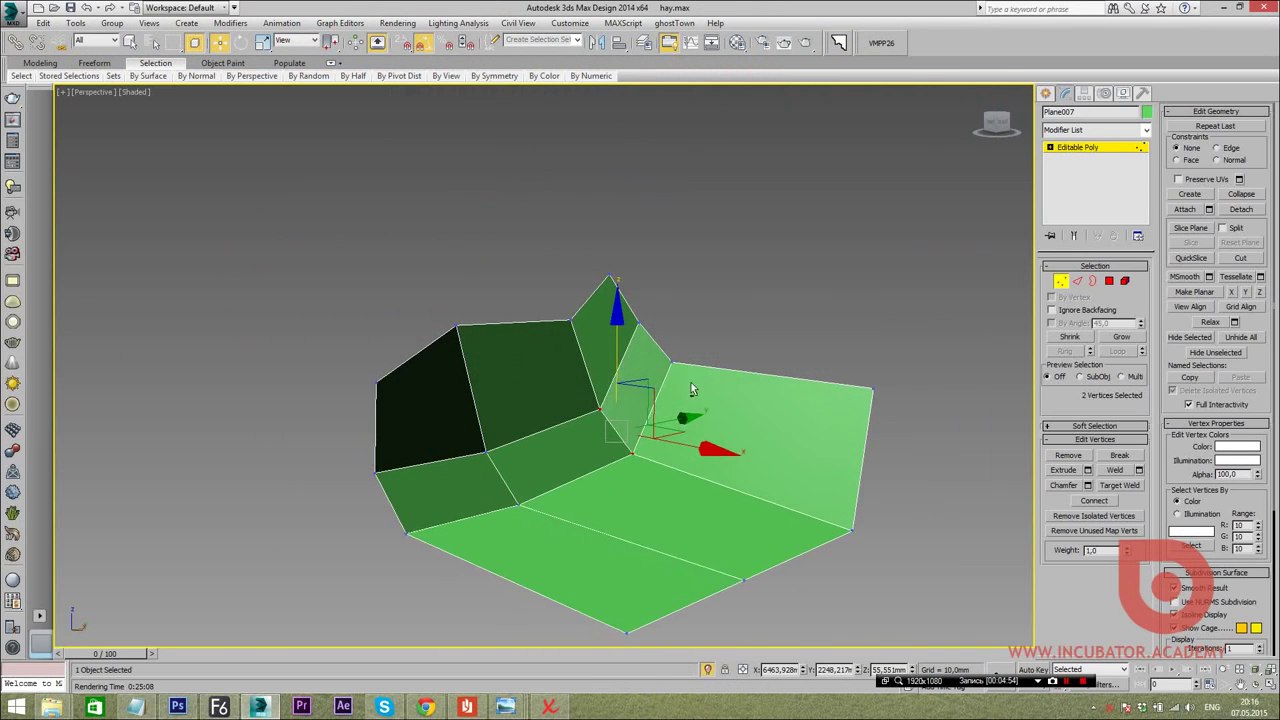
drag(537, 262, 610, 337)
mouse_move(610, 337)
alt+middle_down()
mouse_move(595, 222)
mouse_move(594, 303)
mouse_move(694, 377)
mouse_move(768, 362)
alt+middle_up()
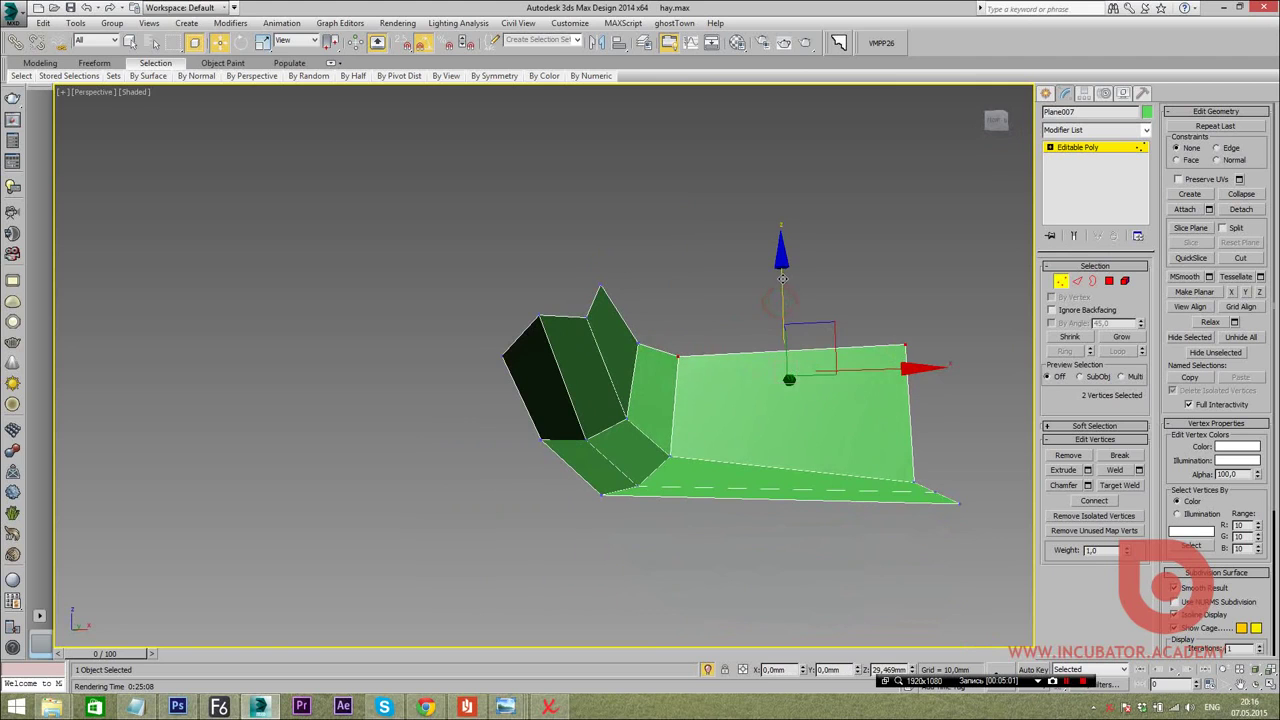
mouse_move(781, 303)
alt+middle_down()
mouse_move(700, 345)
mouse_move(683, 323)
alt+middle_up()
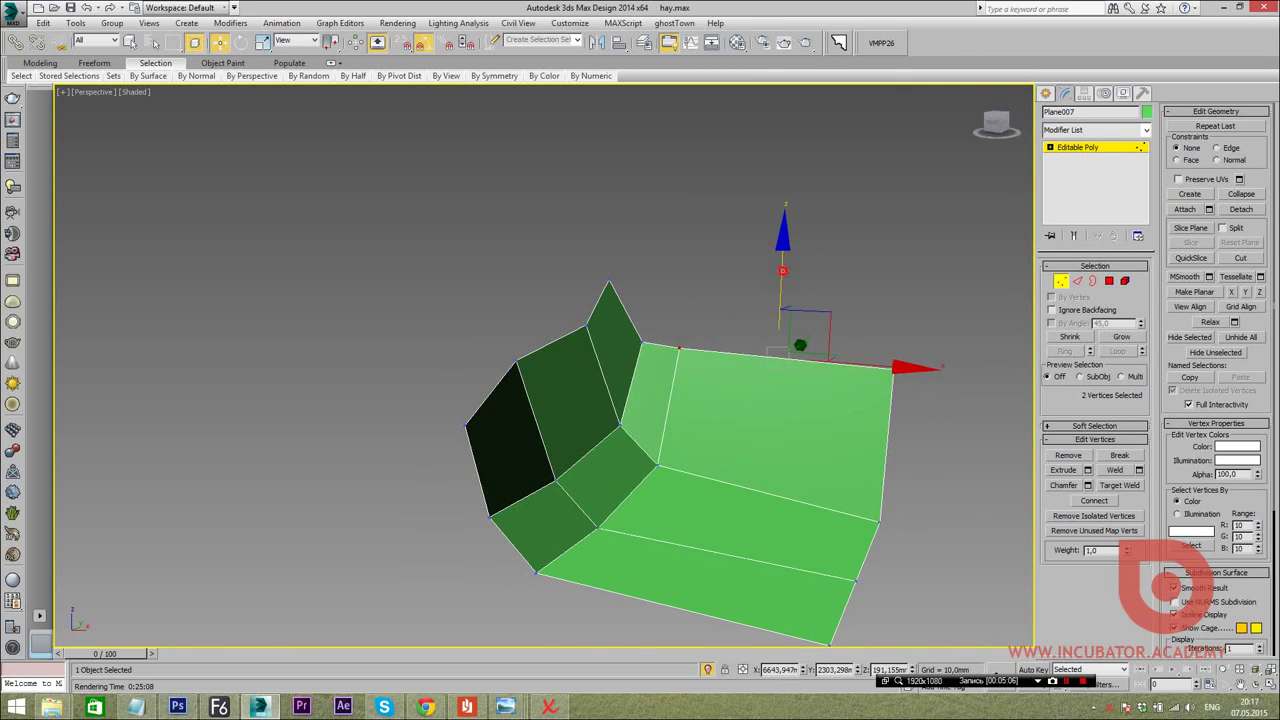
In Edge mode, select edges on the shell's back rim
key(2)
ctrl+click(673, 345)
mouse_move(673, 345)
alt+middle_down()
mouse_move(726, 286)
mouse_move(693, 218)
mouse_move(735, 280)
alt+middle_up()
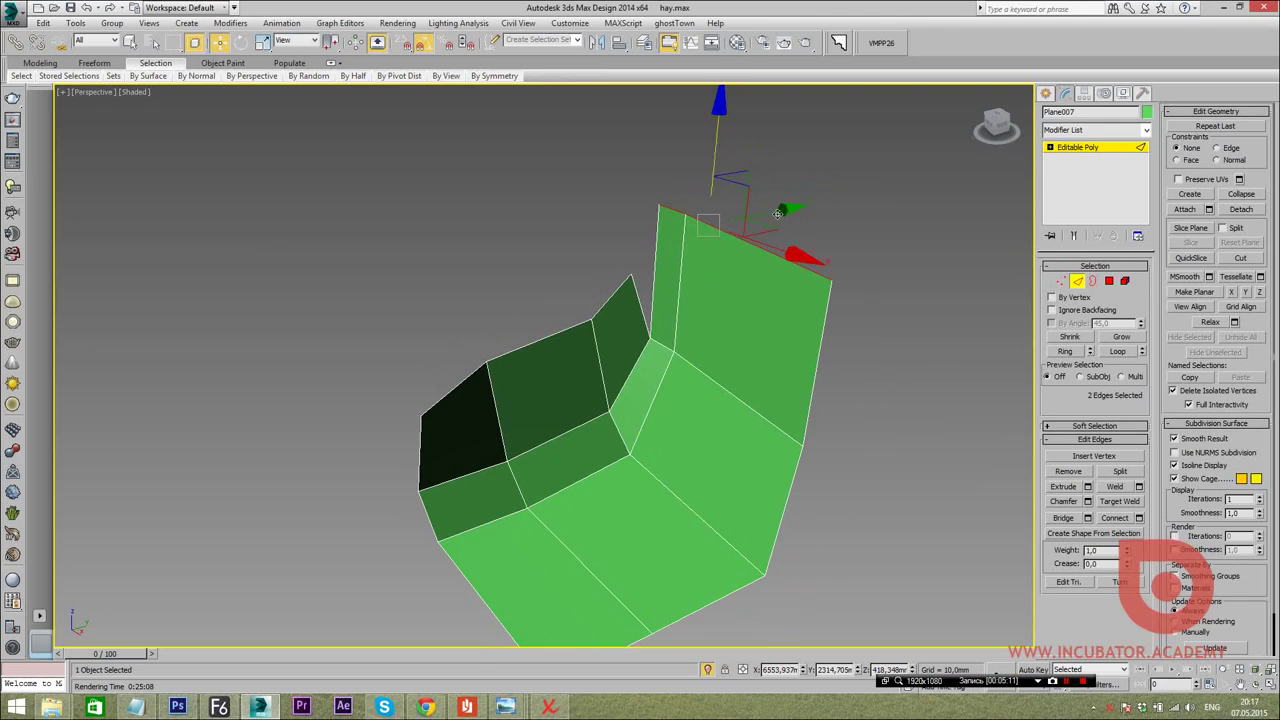
mouse_move(777, 209)
alt+middle_down()
mouse_move(757, 240)
mouse_move(774, 251)
alt+middle_up()
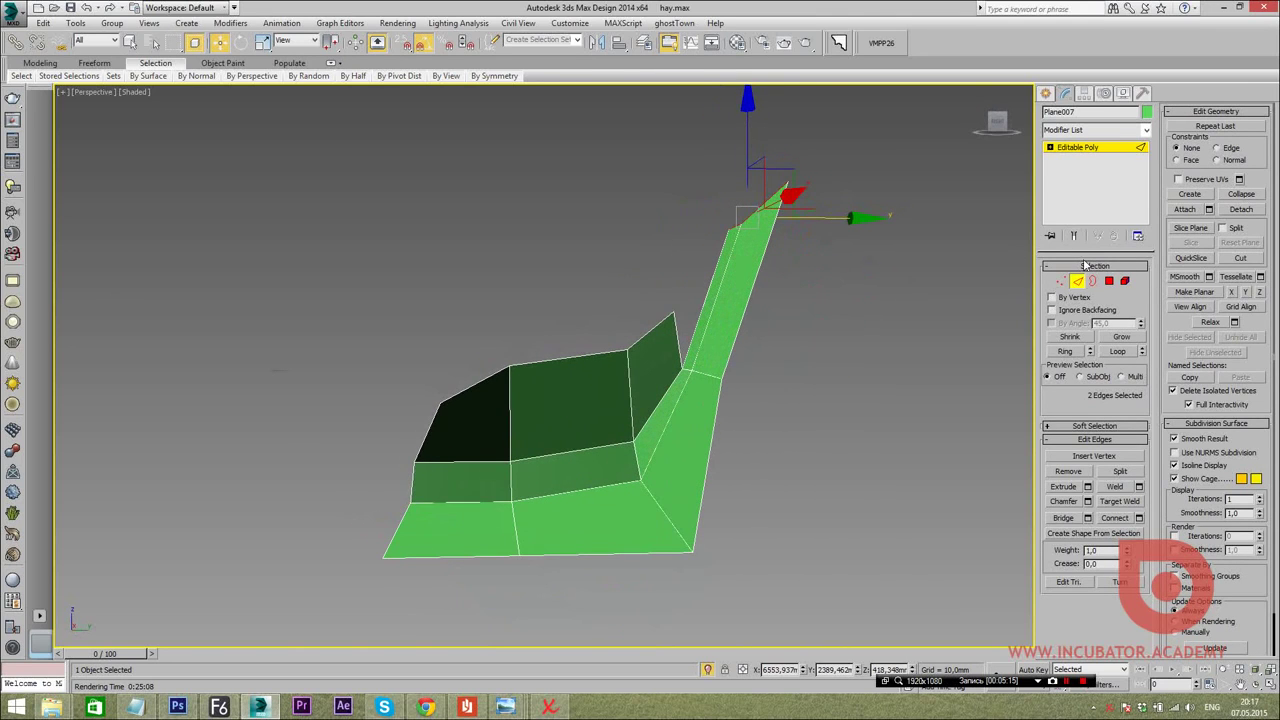
mouse_move(702, 373)
alt+middle_down()
mouse_move(764, 385)
mouse_move(690, 350)
mouse_move(737, 387)
mouse_move(766, 386)
mouse_move(600, 360)
alt+middle_up()
click(676, 342)
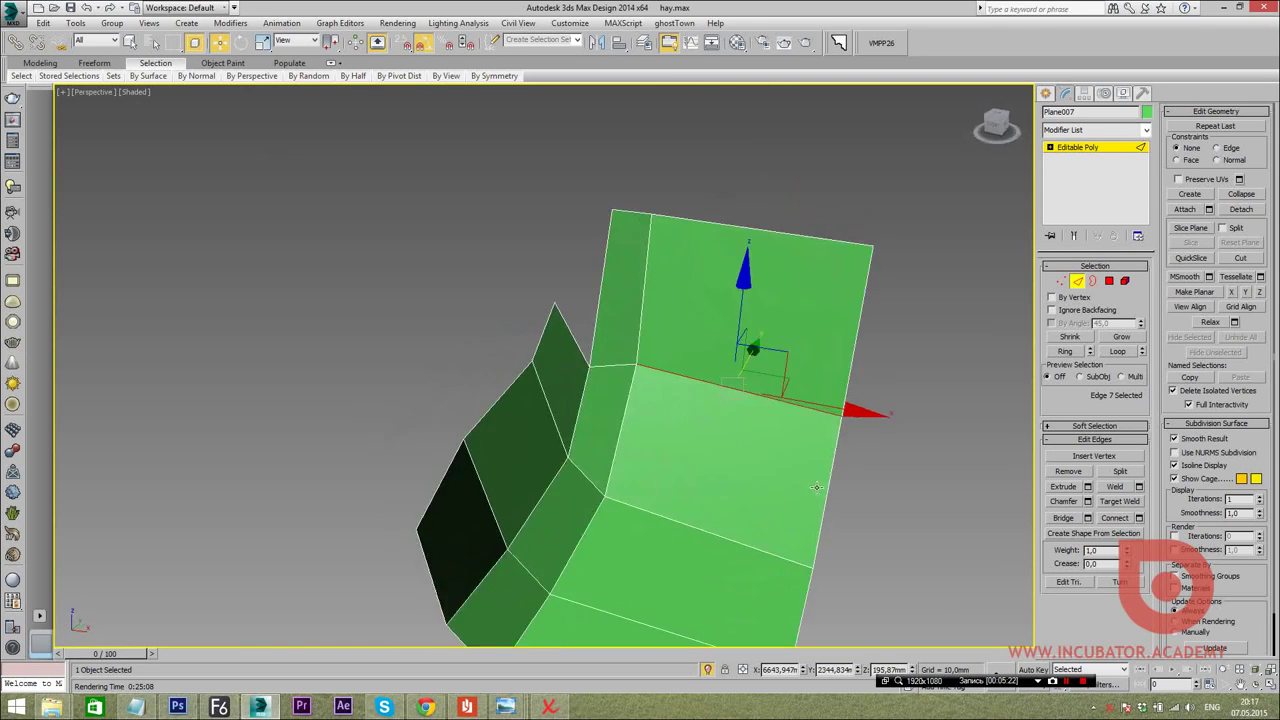
In the Top view, move the back's end vertices upward and nudge the inner corner vertex right
key(alt+w)
key(alt+w)
key(1)
drag(730, 240, 680, 290)
drag(692, 180, 690, 108)
middle_drag(386, 197, 408, 240)
click(430, 250)
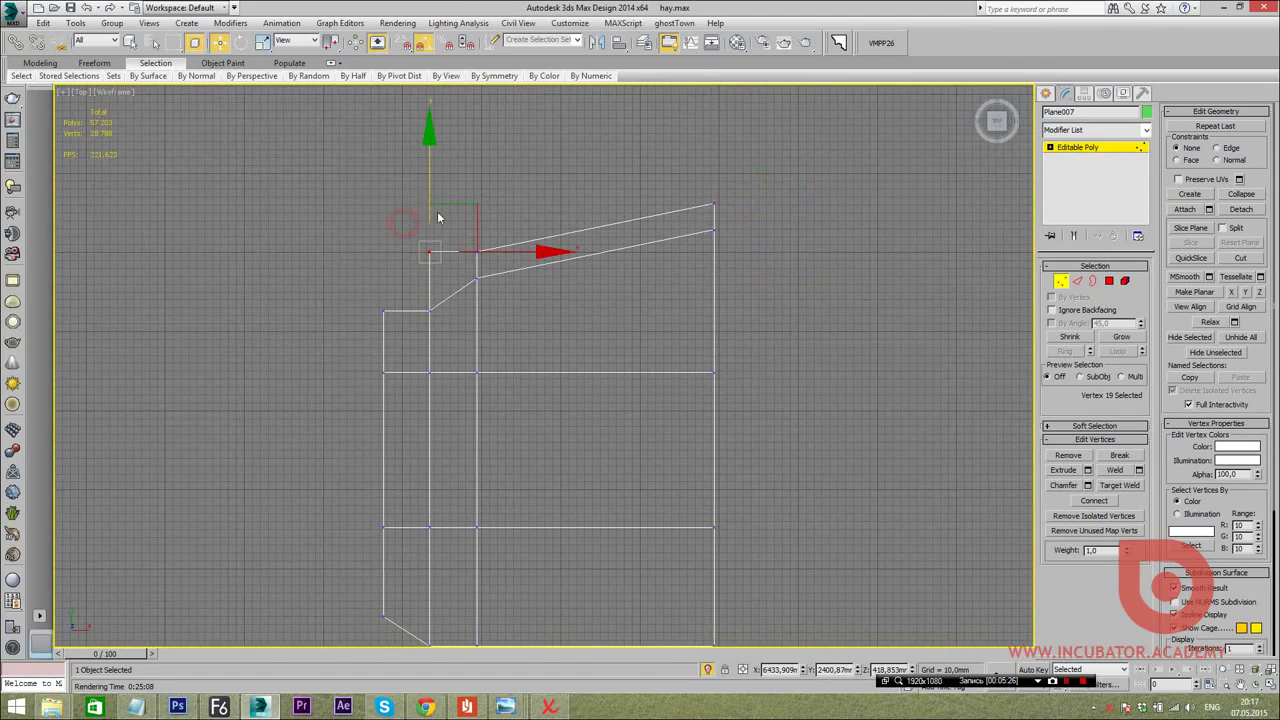
click(384, 311)
drag(384, 311, 386, 311)
Select the four front-corner vertices, then review the reshaped shell against the reference photo
scroll(330, 462, down, 2)
drag(340, 485, 338, 478)
drag(283, 435, 451, 545)
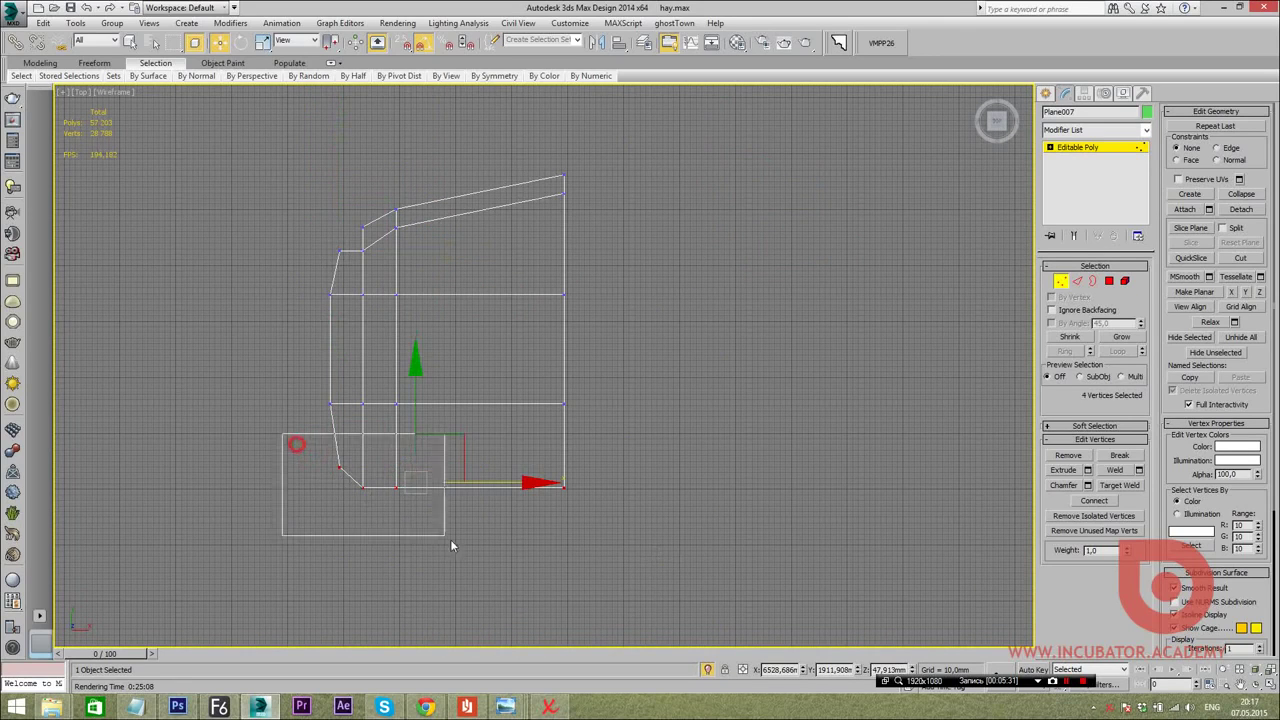
key(alt+w)
key(alt+w)
mouse_move(585, 488)
alt+middle_down()
mouse_move(580, 420)
mouse_move(560, 410)
alt+middle_up()
key(alt+Tab)
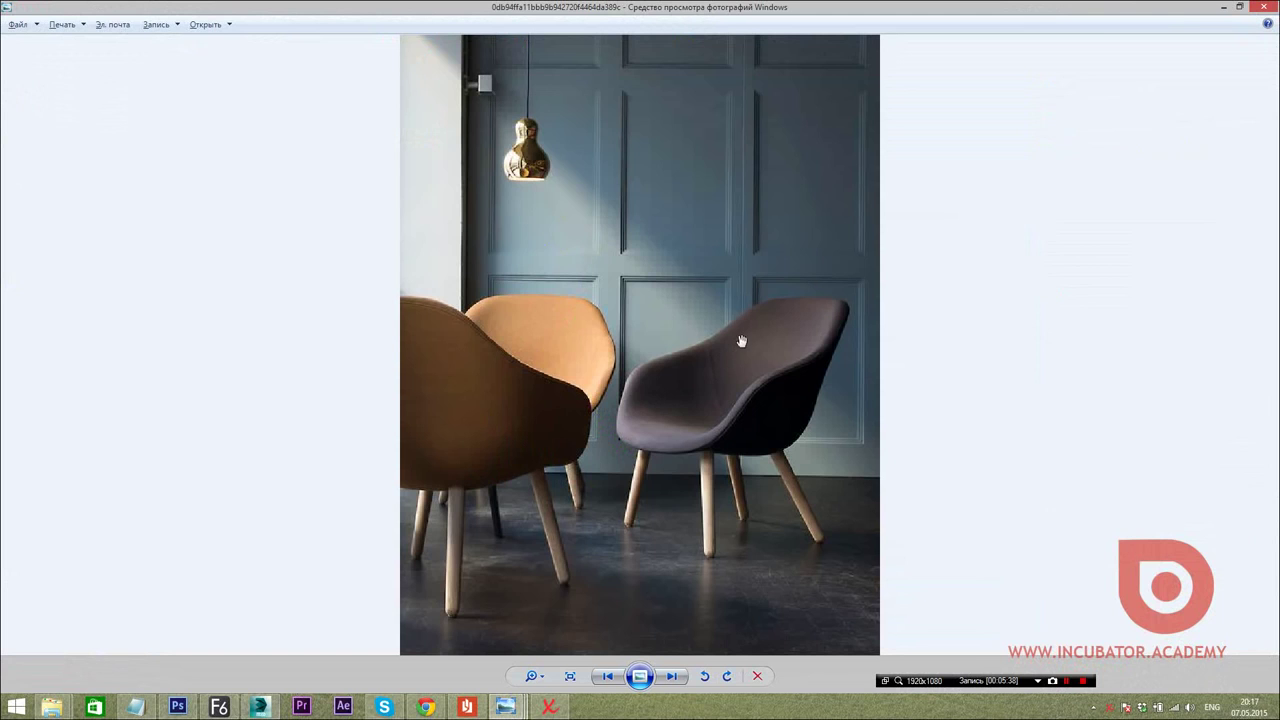
key(alt+Tab)
Orbit around the shell and select two vertices on the back's top edge
alt+middle_drag(558, 349, 566, 358)
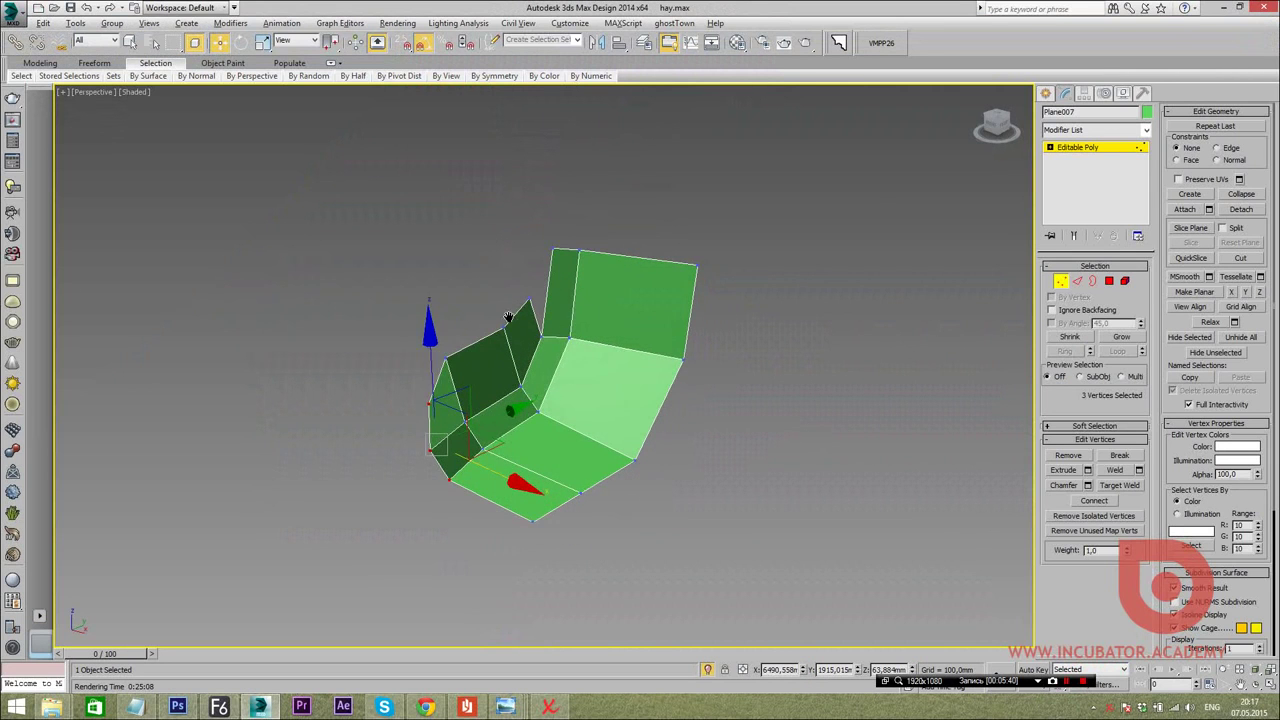
scroll(566, 358, up, 3)
drag(576, 243, 667, 322)
mouse_move(667, 322)
alt+middle_down()
mouse_move(671, 340)
mouse_move(560, 383)
alt+middle_up()
mouse_move(626, 292)
alt+middle_down()
mouse_move(517, 300)
mouse_move(630, 347)
alt+middle_up()
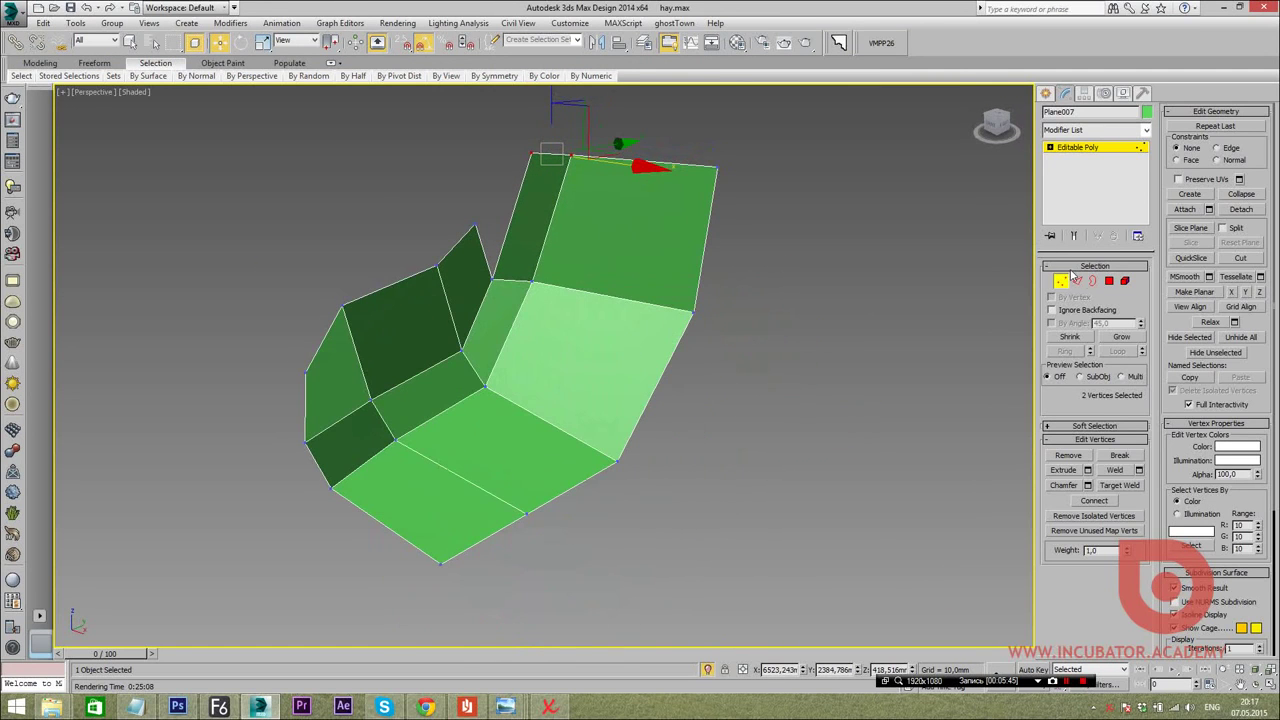
At Polygon level, frame the gap between the back and side wing and start Create
click(1109, 282)
alt+middle_drag(584, 221, 597, 219)
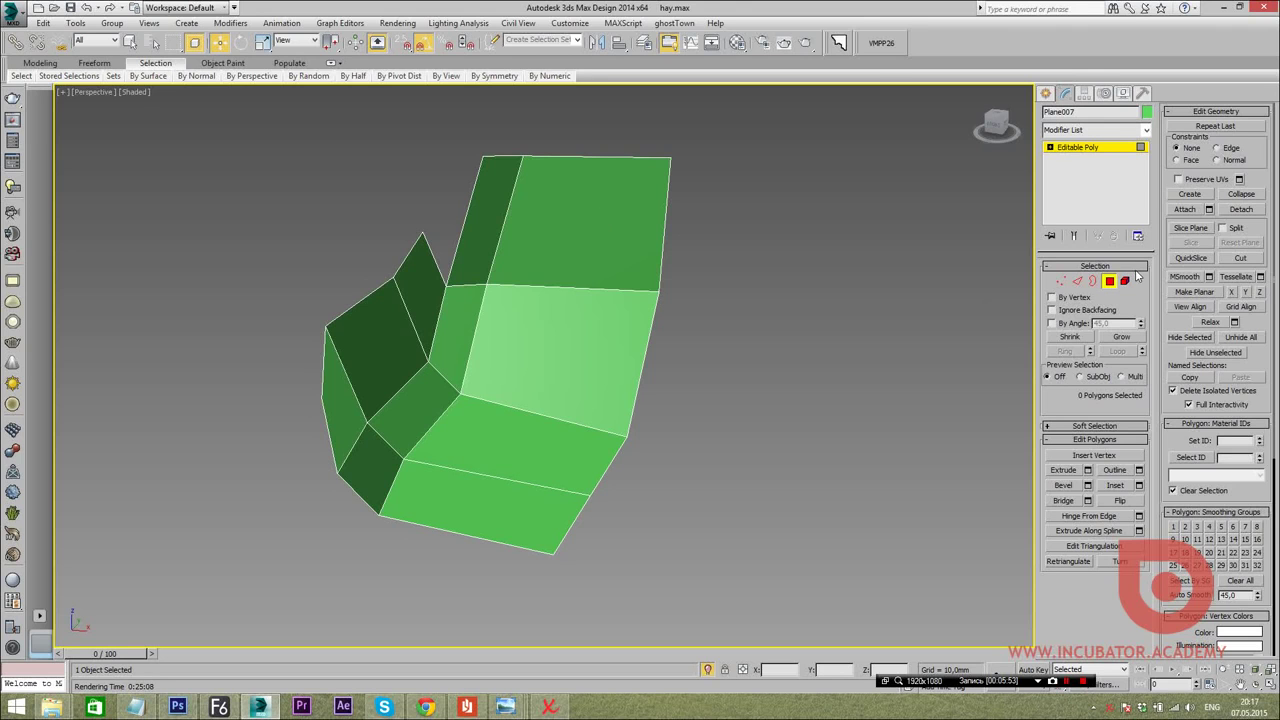
alt+middle_drag(514, 301, 506, 391)
scroll(518, 373, up, 3)
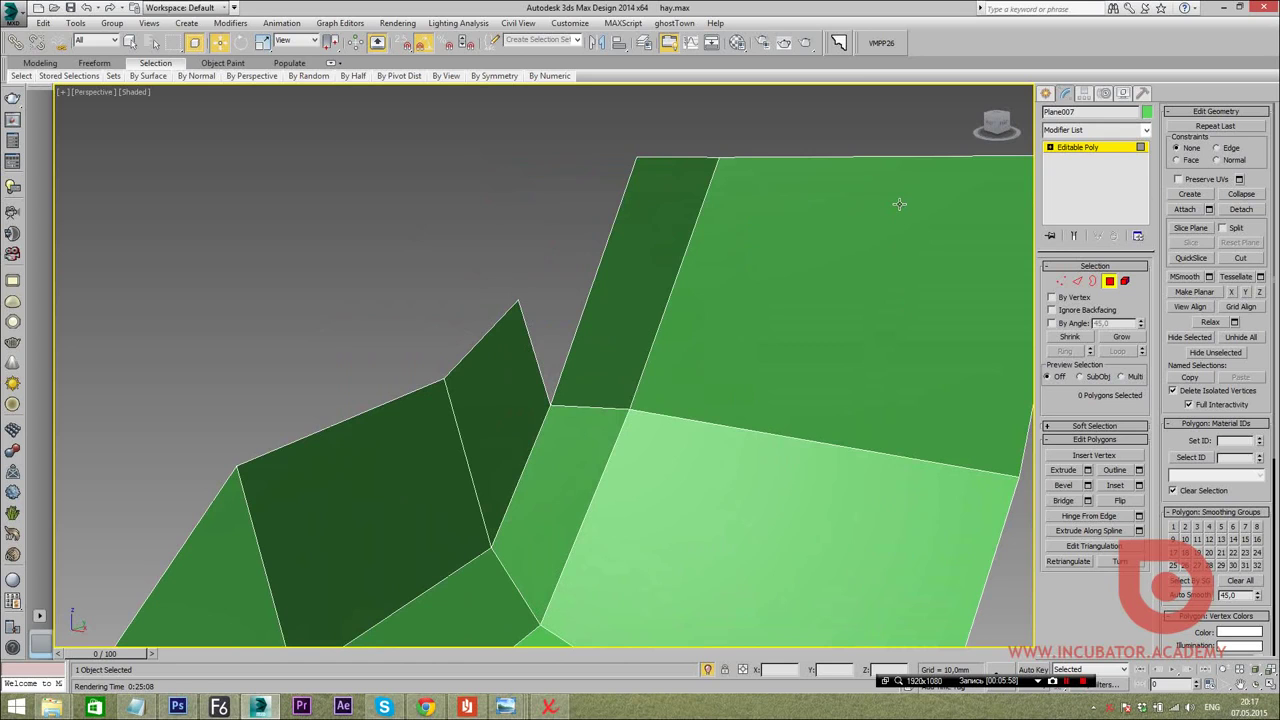
alt+middle_drag(888, 221, 1020, 331)
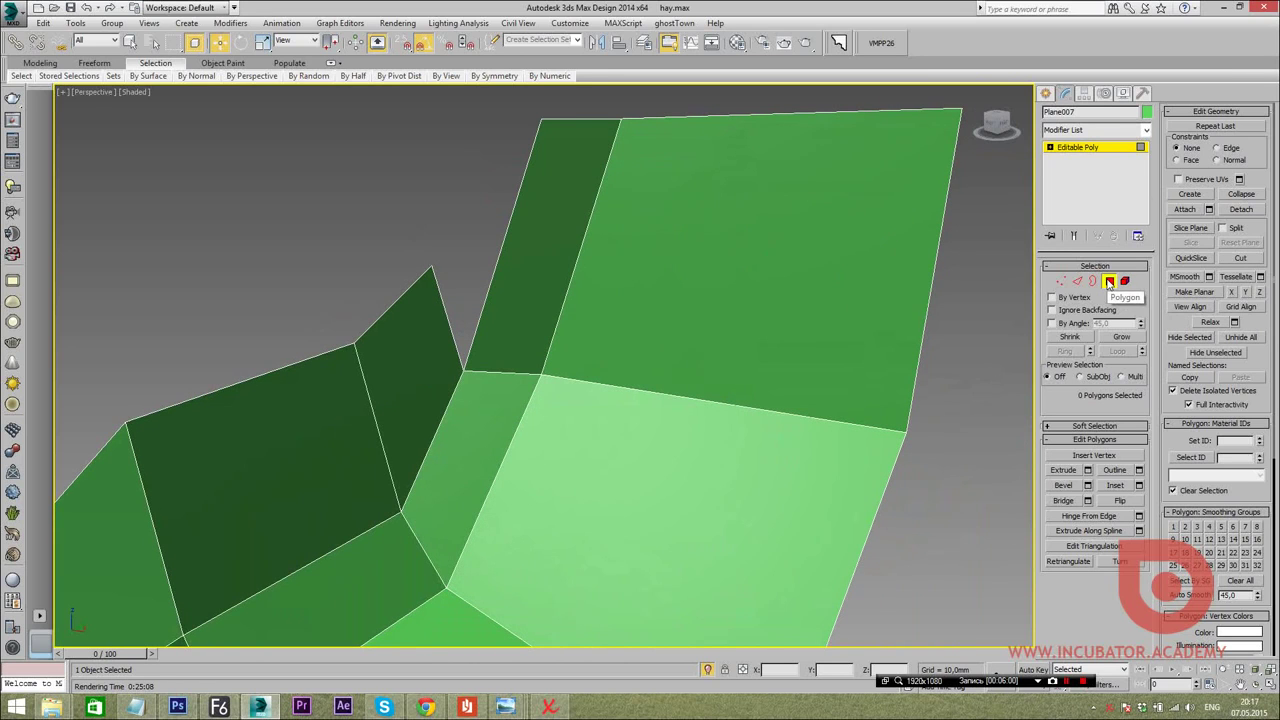
click(1192, 197)
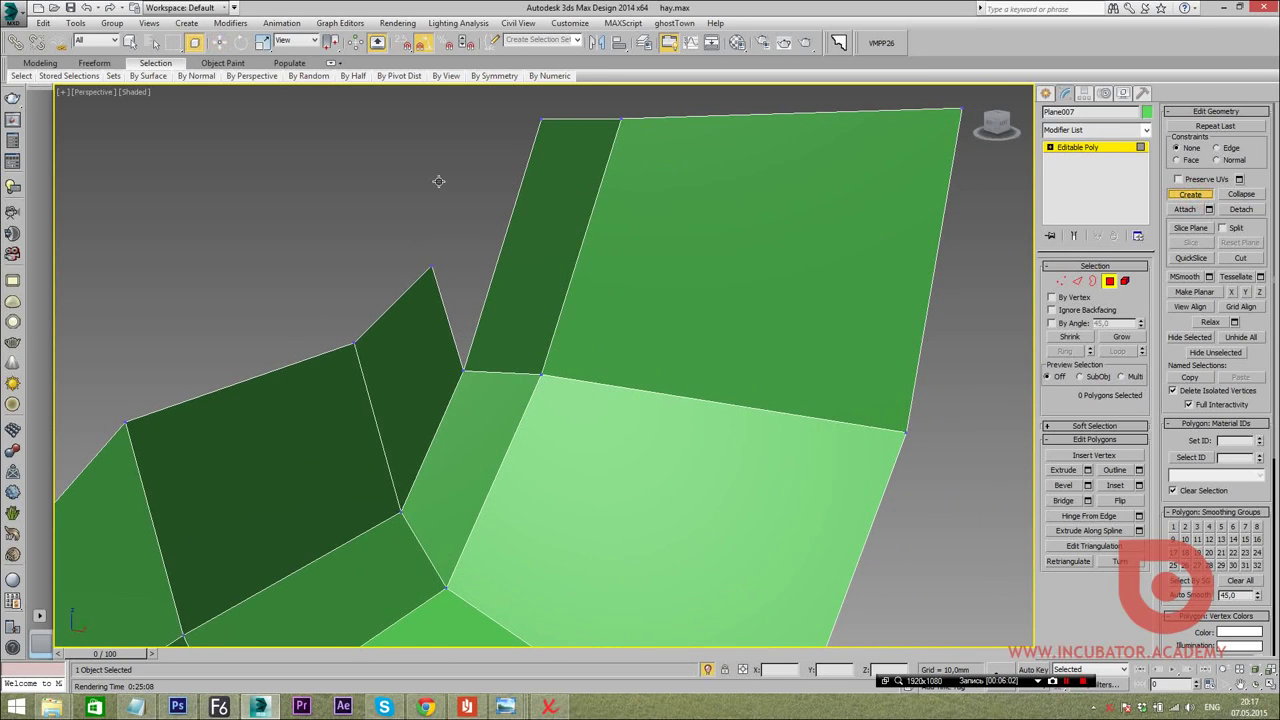
Turn on 3D snapping with Vertex snap enabled
click(404, 46)
right_click(404, 48)
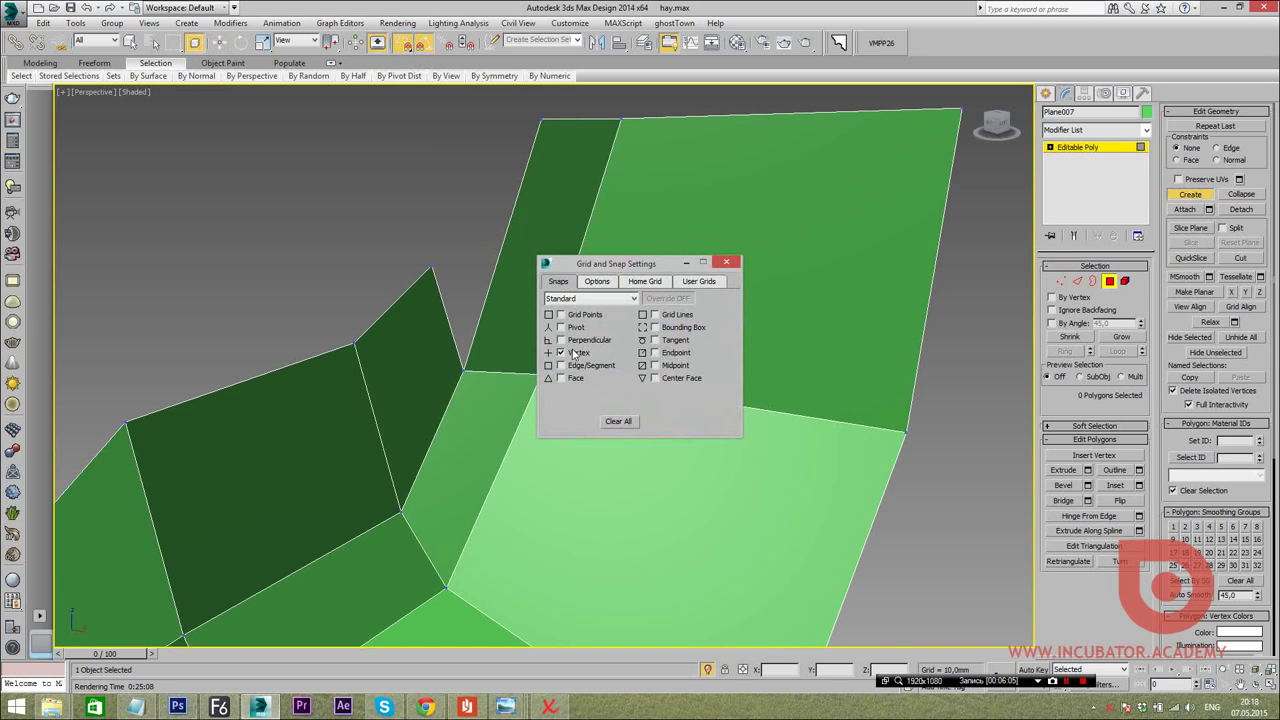
click(727, 264)
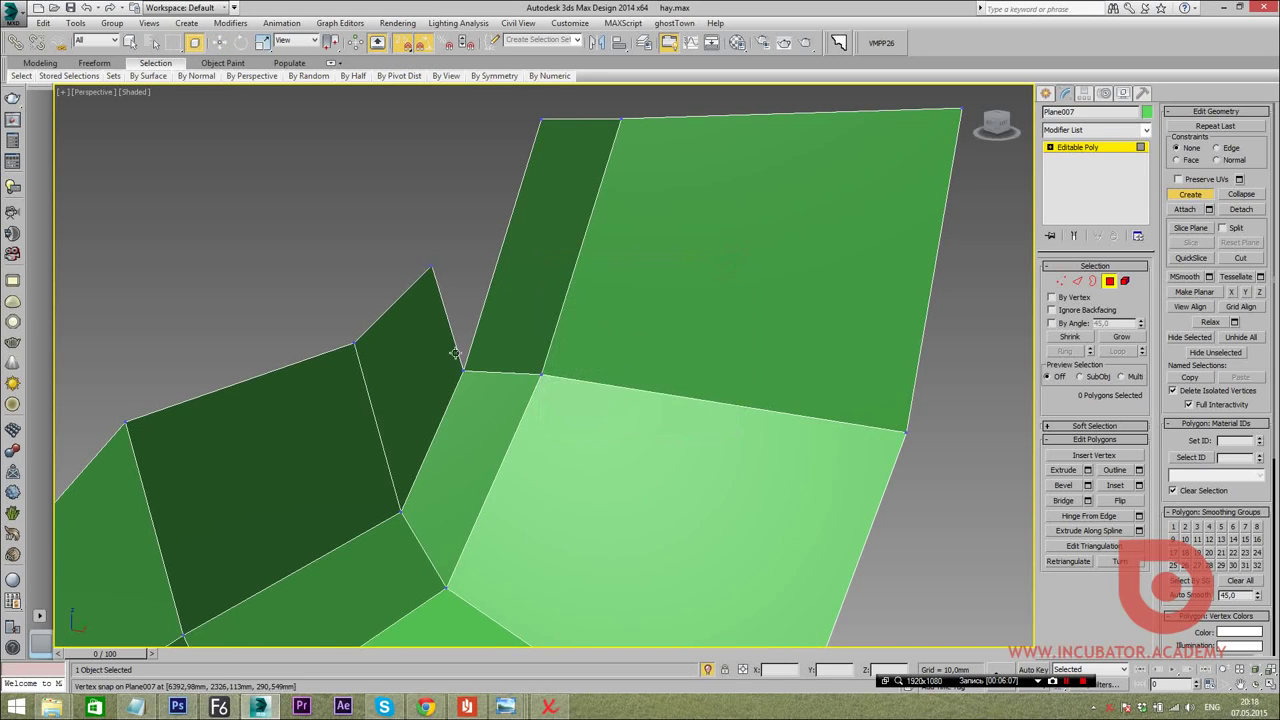
scroll(443, 280, up, 3)
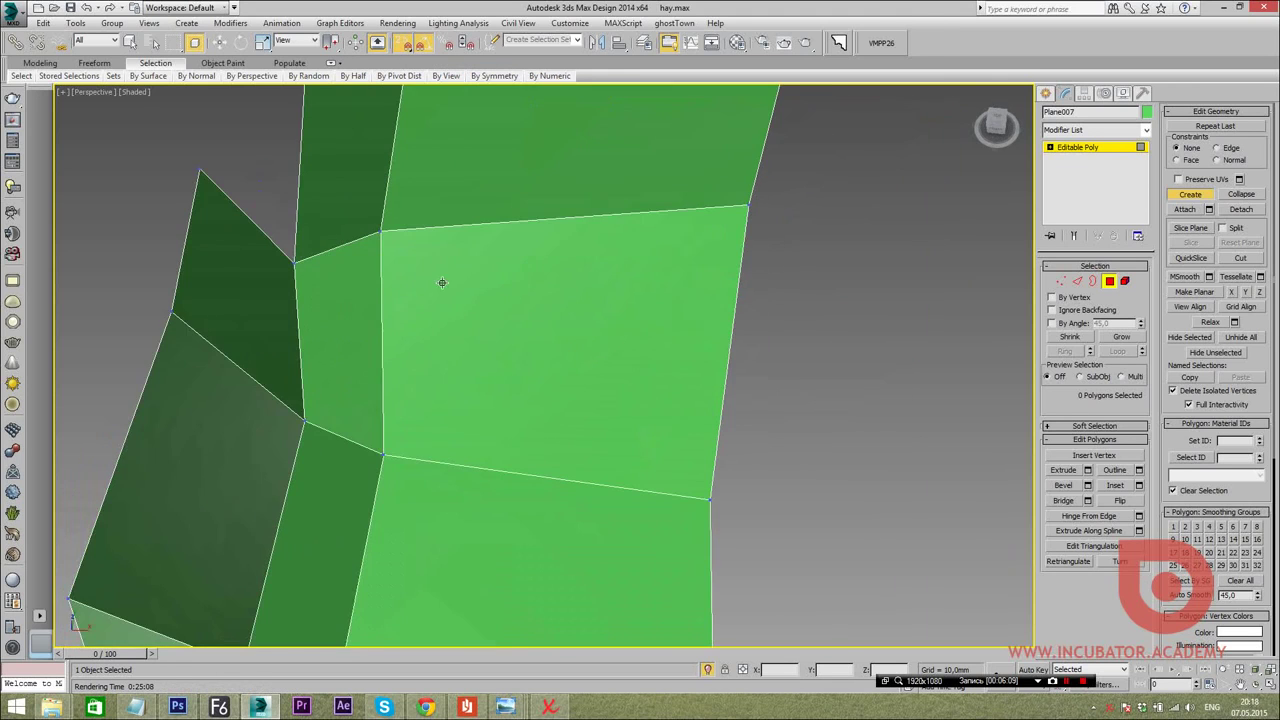
scroll(514, 460, down, 2)
scroll(514, 460, down, 1)
drag(410, 51, 405, 105)
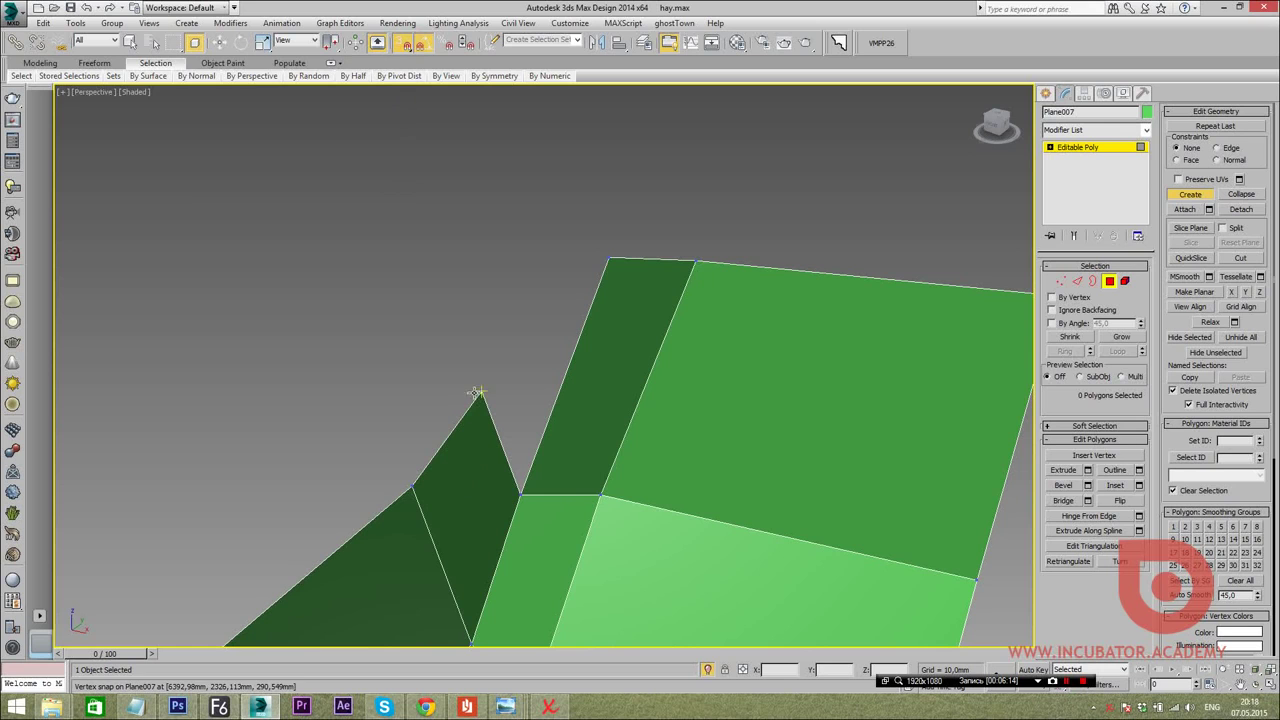
Create a vertex-snapped polygon filling the gap between the side wing and back
mouse_move(563, 308)
alt+middle_down()
mouse_move(543, 291)
mouse_move(457, 334)
alt+middle_up()
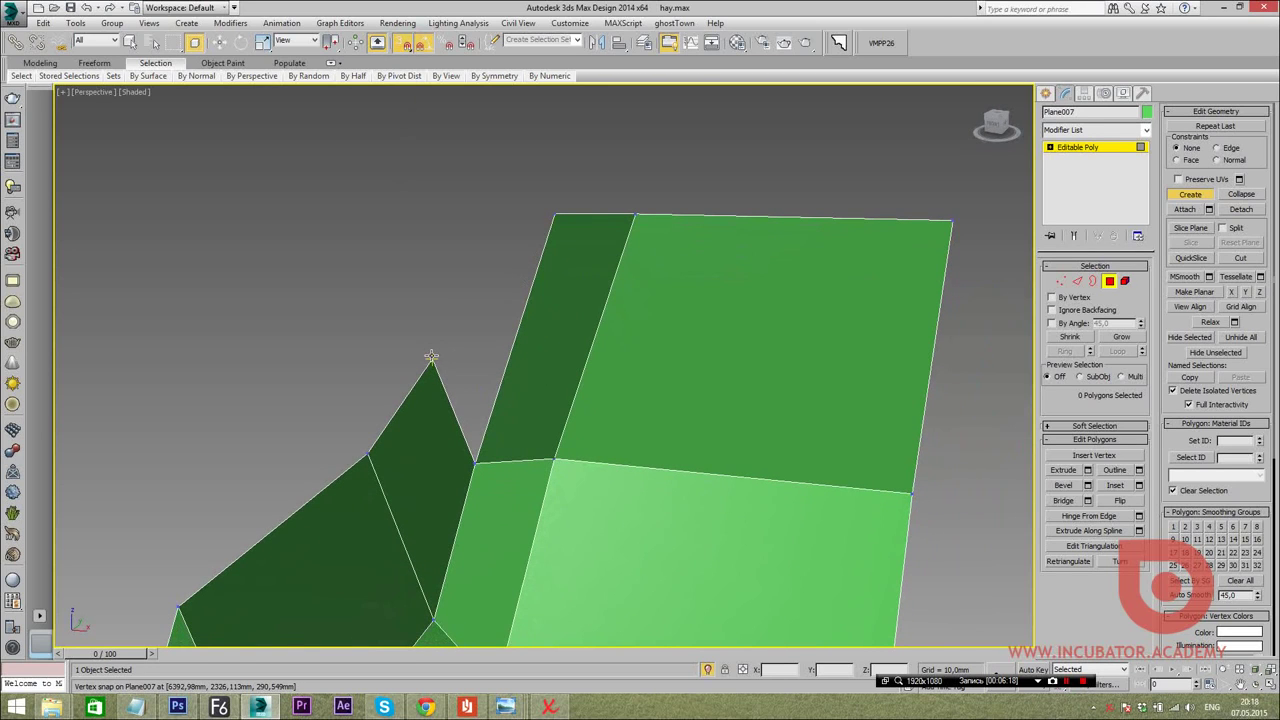
click(474, 462)
click(551, 214)
click(432, 358)
right_click(491, 375)
key(w)
alt+middle_drag(575, 383, 1030, 145)
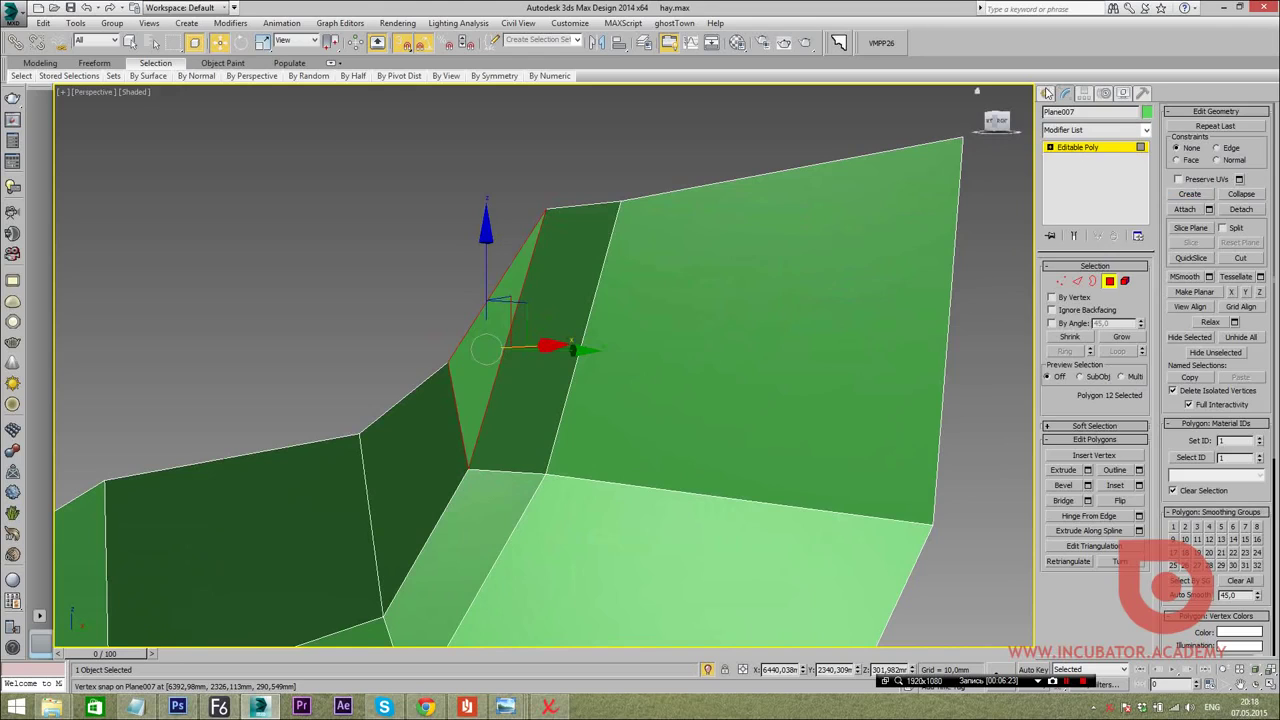
click(1045, 93)
mouse_move(766, 449)
alt+middle_down()
mouse_move(469, 405)
mouse_move(430, 300)
alt+middle_up()
click(1064, 93)
Select the top and right rim corner vertices and raise them slightly
key(1)
click(420, 240)
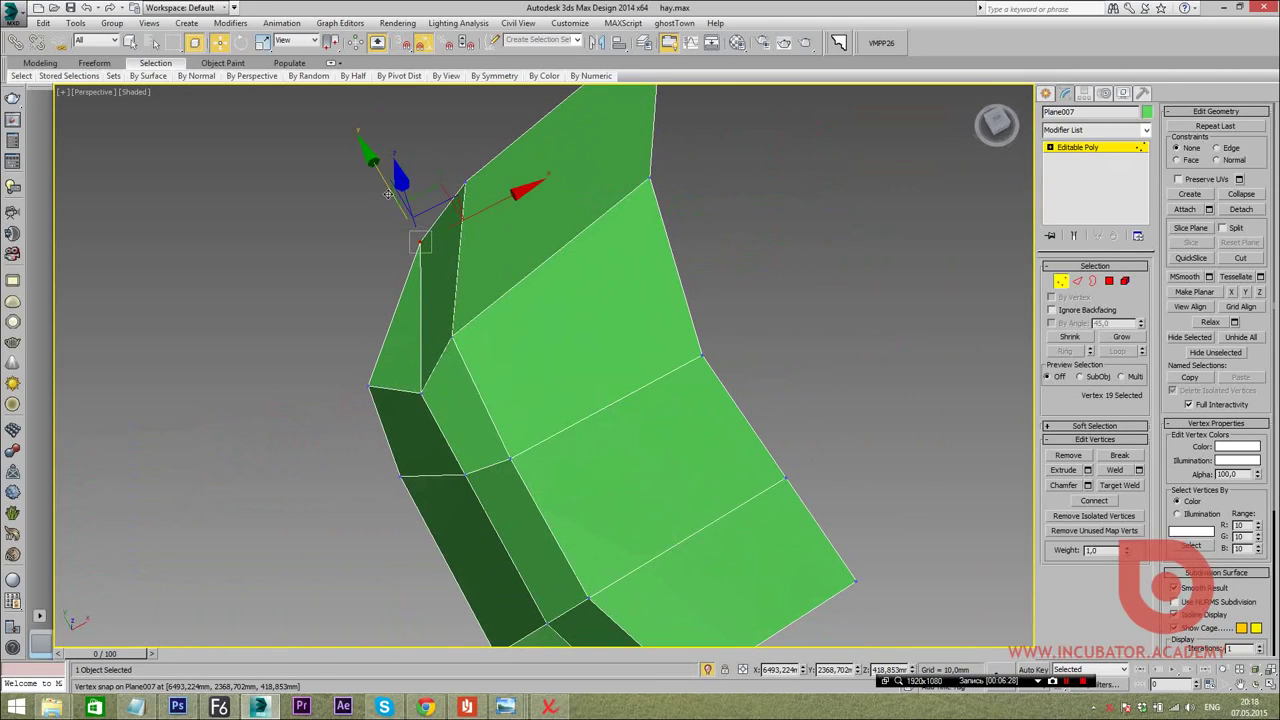
mouse_move(443, 249)
alt+middle_down()
mouse_move(496, 315)
mouse_move(477, 309)
alt+middle_up()
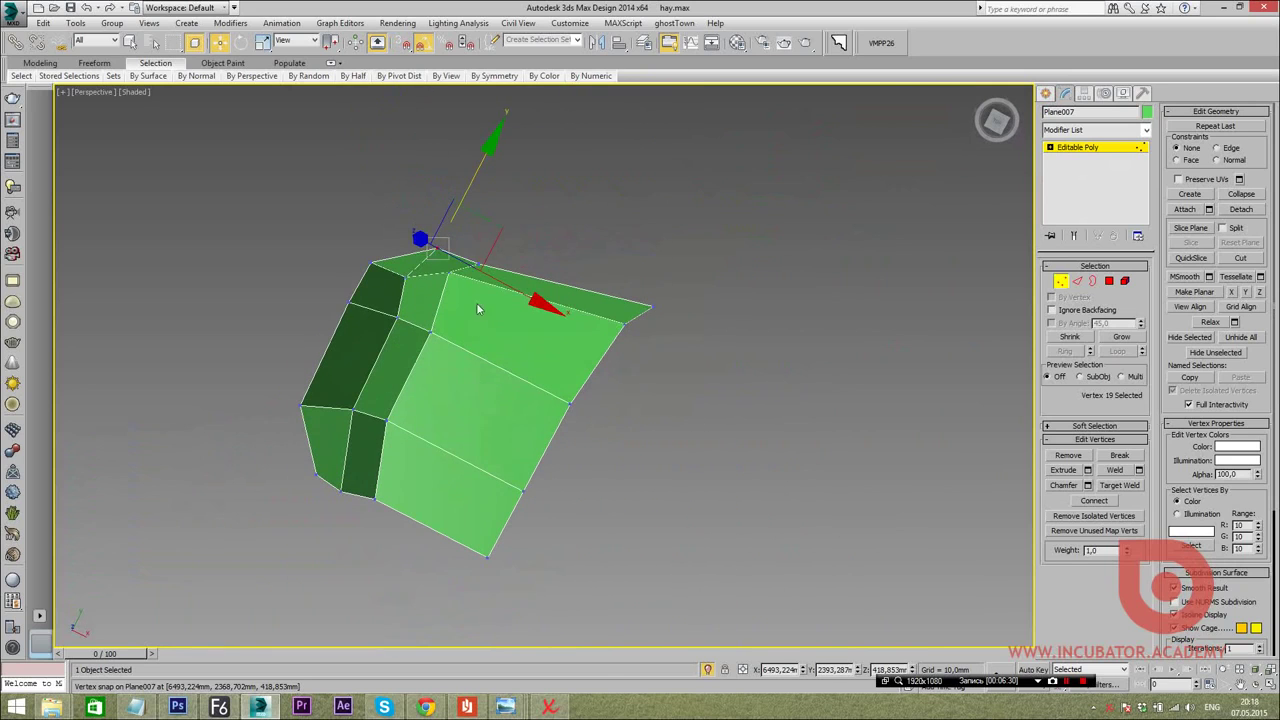
ctrl+click(651, 305)
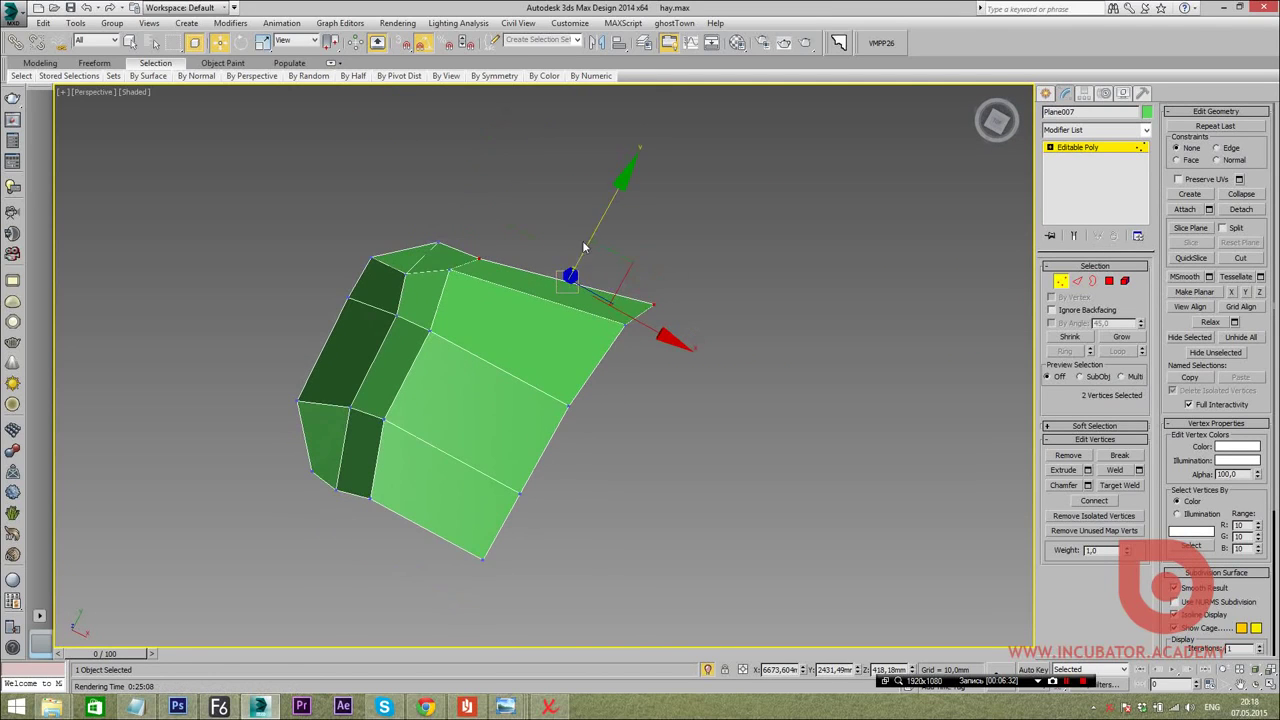
alt+middle_drag(596, 227, 600, 240)
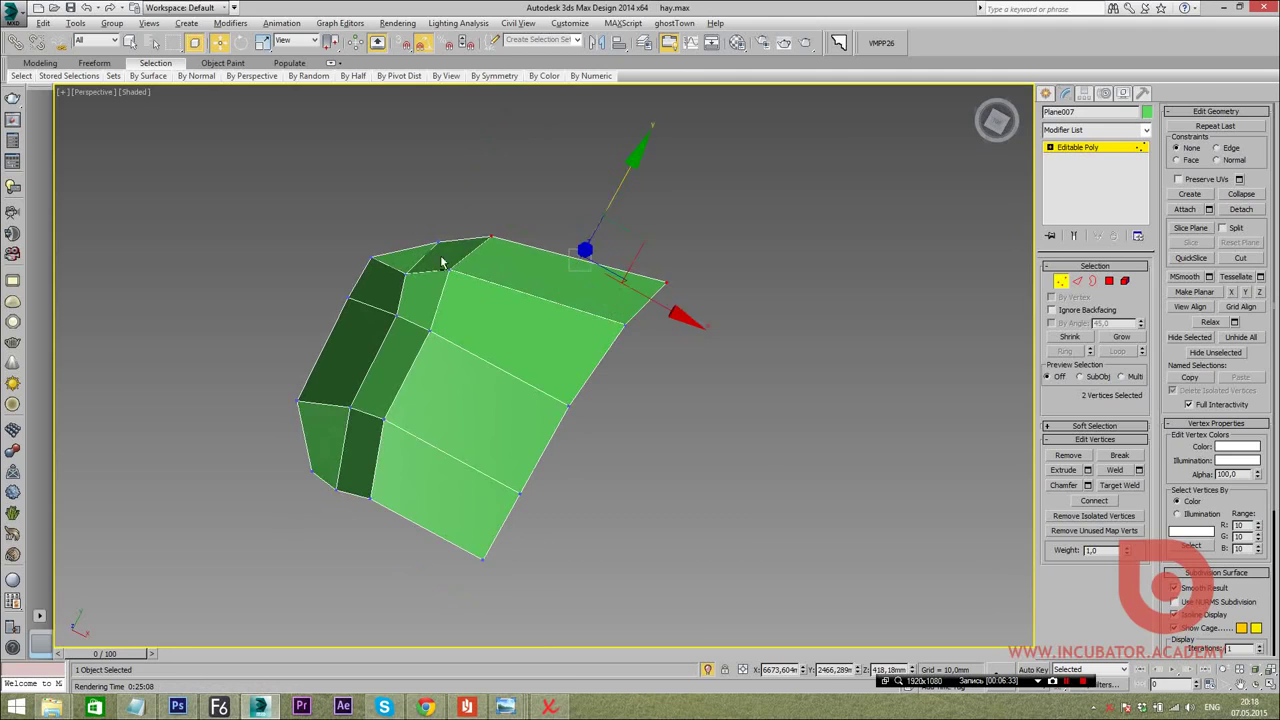
Switch to the four-viewport layout with the Top view active
key(alt+w)
right_click(239, 196)
key(alt+w)
key(alt+w)
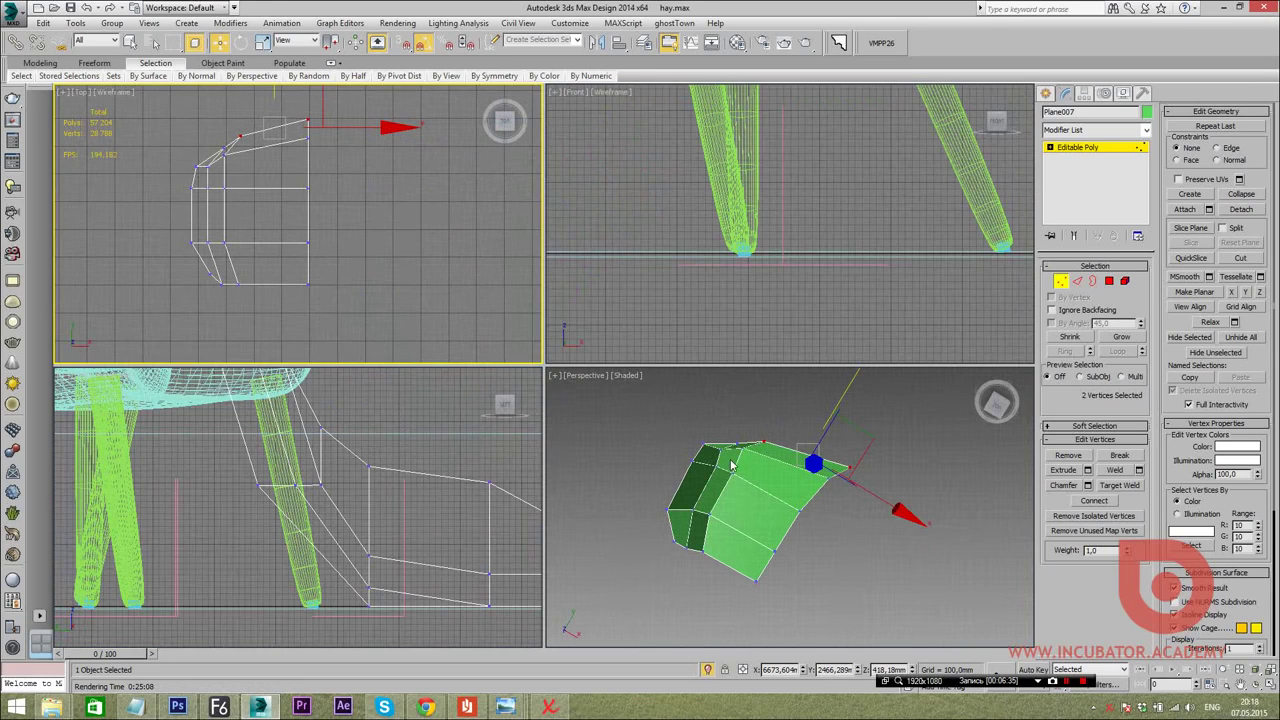
Isolate the seat shell, frame it in the front and side views, and compare with the photo
right_click(688, 262)
key(z)
key(alt+q)
scroll(703, 240, down, 4)
right_click(291, 557)
key(alt+w)
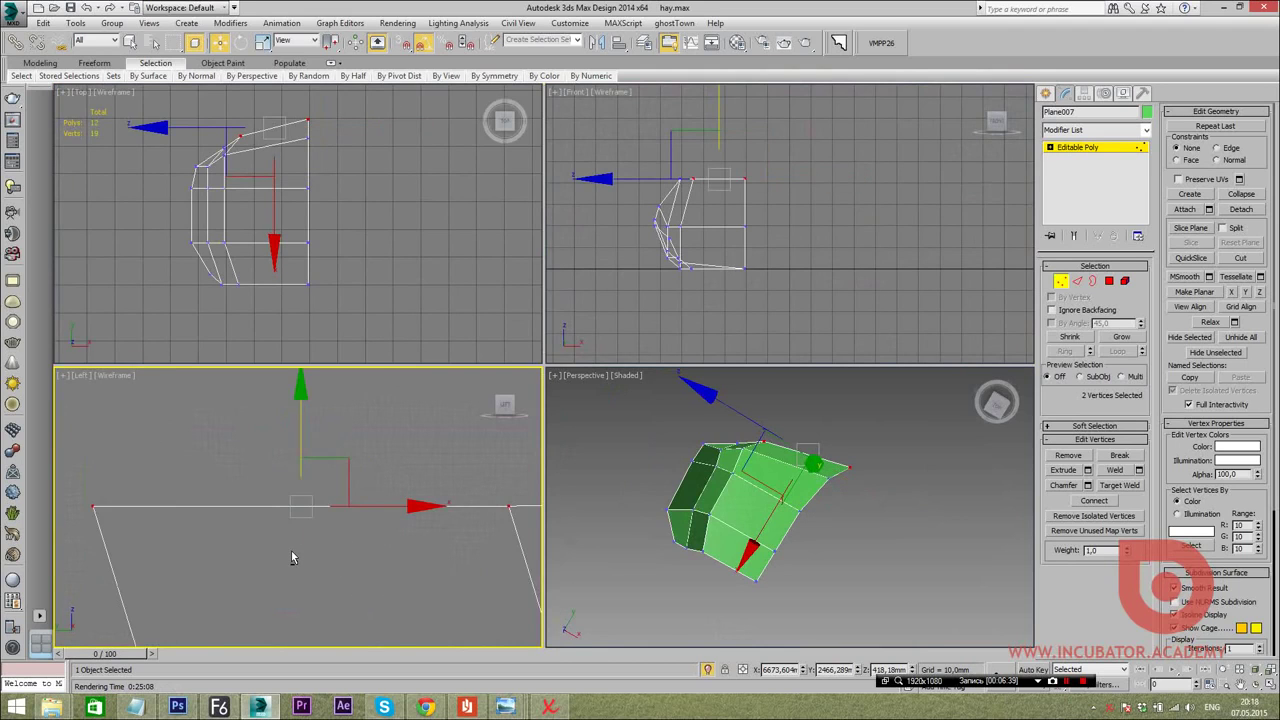
middle_drag(287, 556, 238, 410)
click(238, 410)
middle_drag(330, 385, 200, 397)
key(alt+Tab)
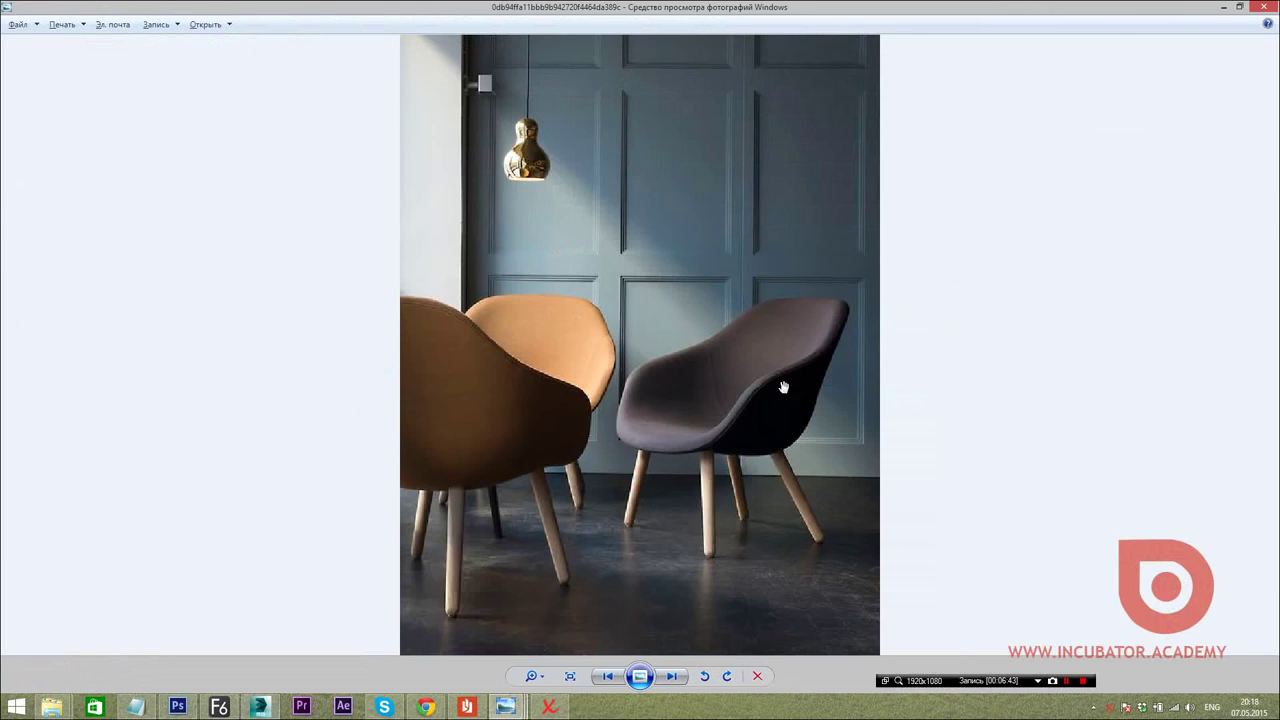
key(alt+Tab)
Move the back-rim corner vertex slightly up and left
scroll(339, 258, down, 2)
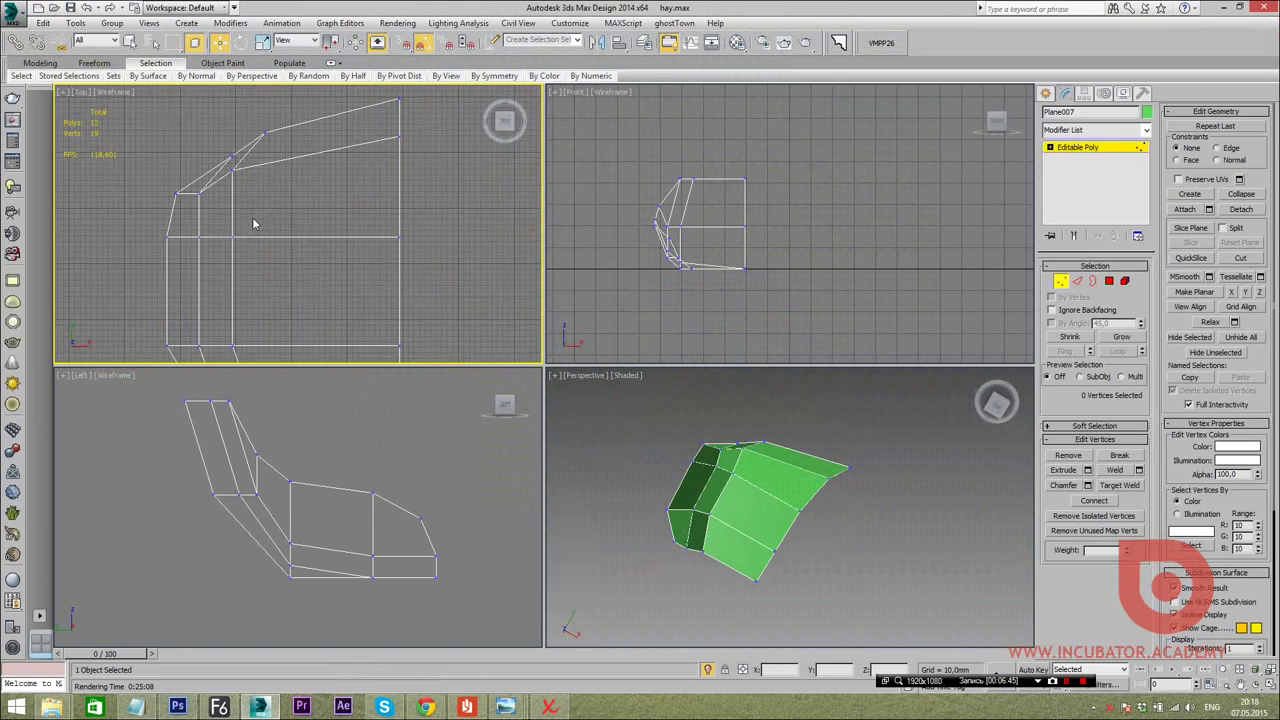
scroll(232, 176, up, 2)
click(240, 184)
scroll(238, 162, up, 2)
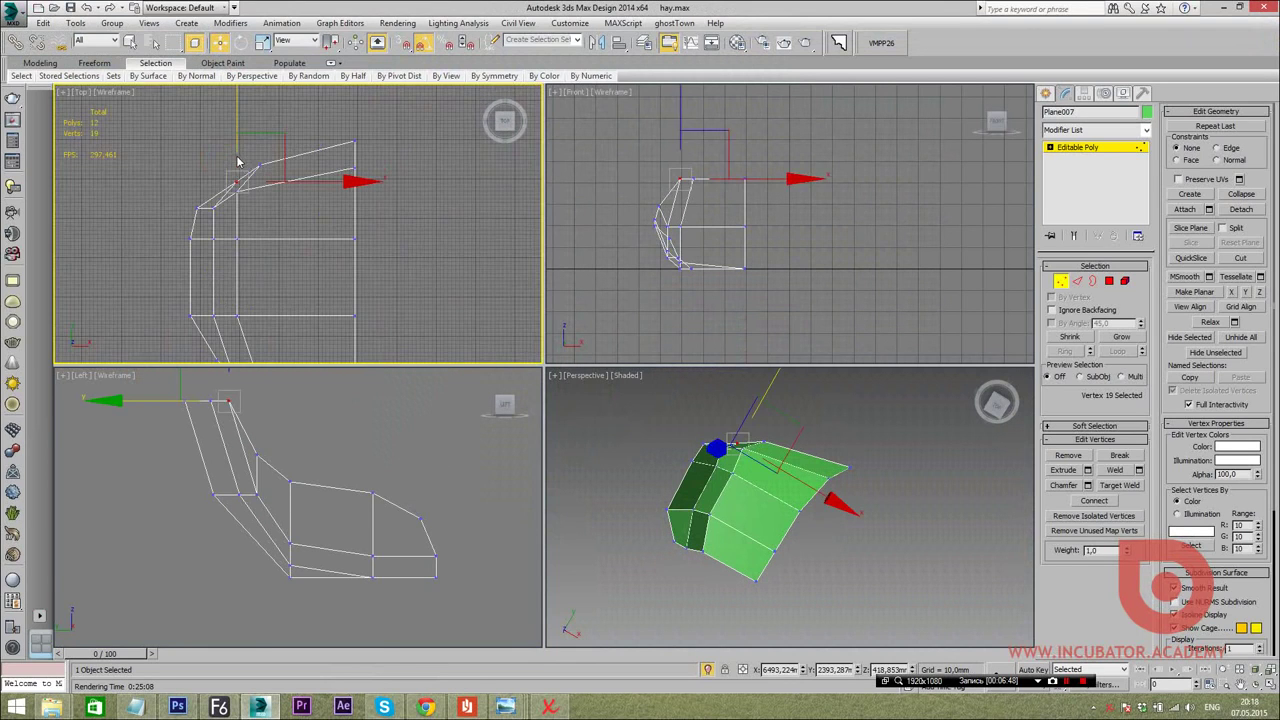
drag(283, 140, 290, 150)
middle_drag(301, 206, 322, 185)
Nudge the bottom-right front vertex slightly along Y
middle_drag(325, 358, 331, 293)
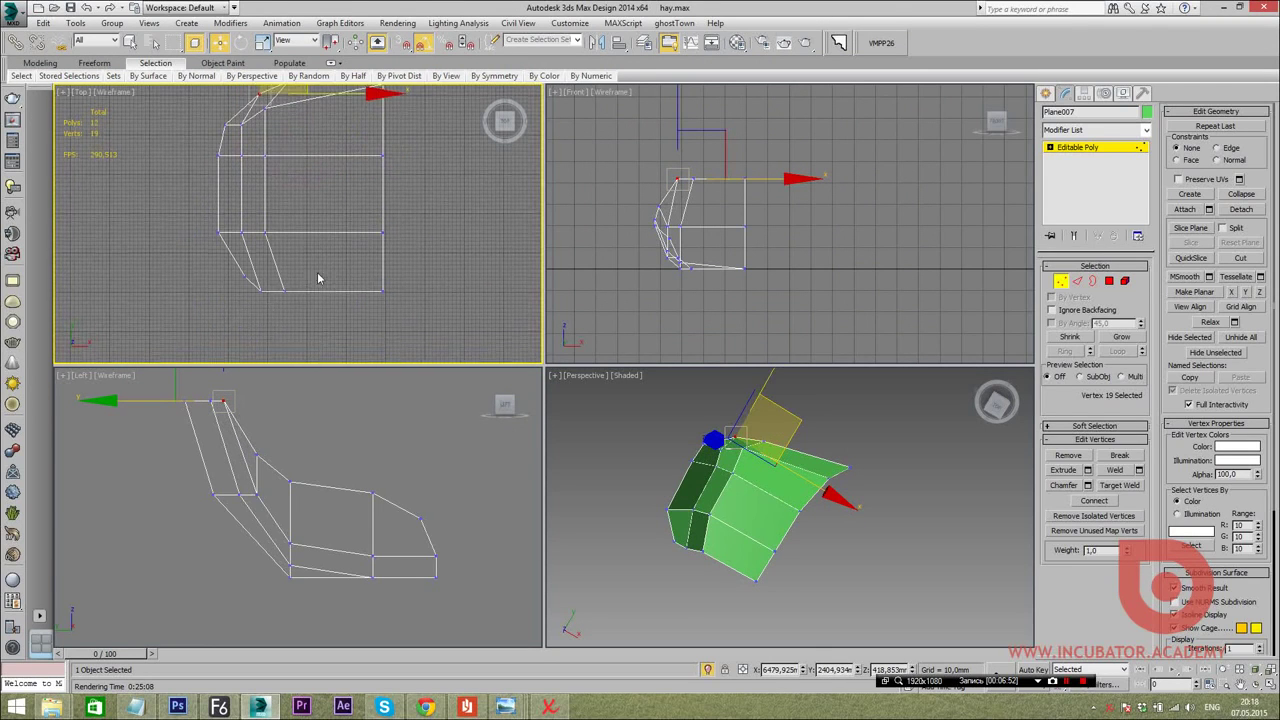
drag(268, 279, 458, 323)
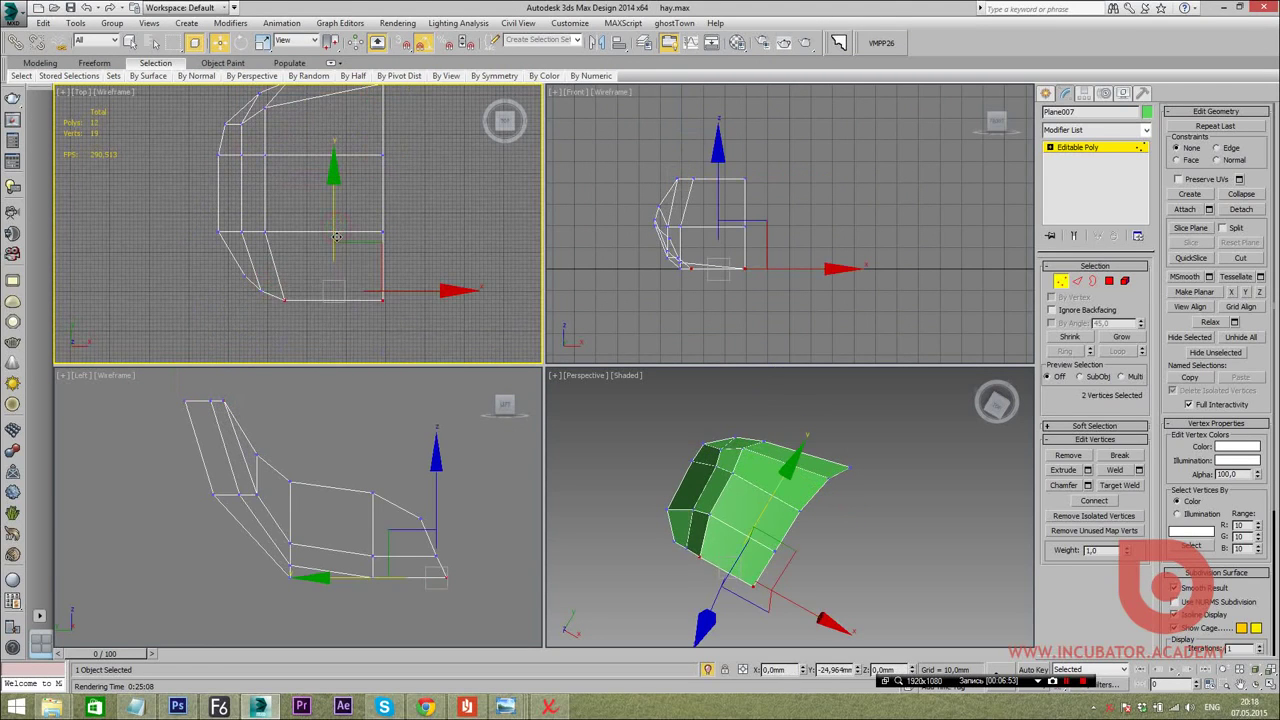
drag(338, 287, 415, 350)
drag(384, 232, 385, 246)
scroll(382, 255, down, 2)
scroll(378, 262, down, 1)
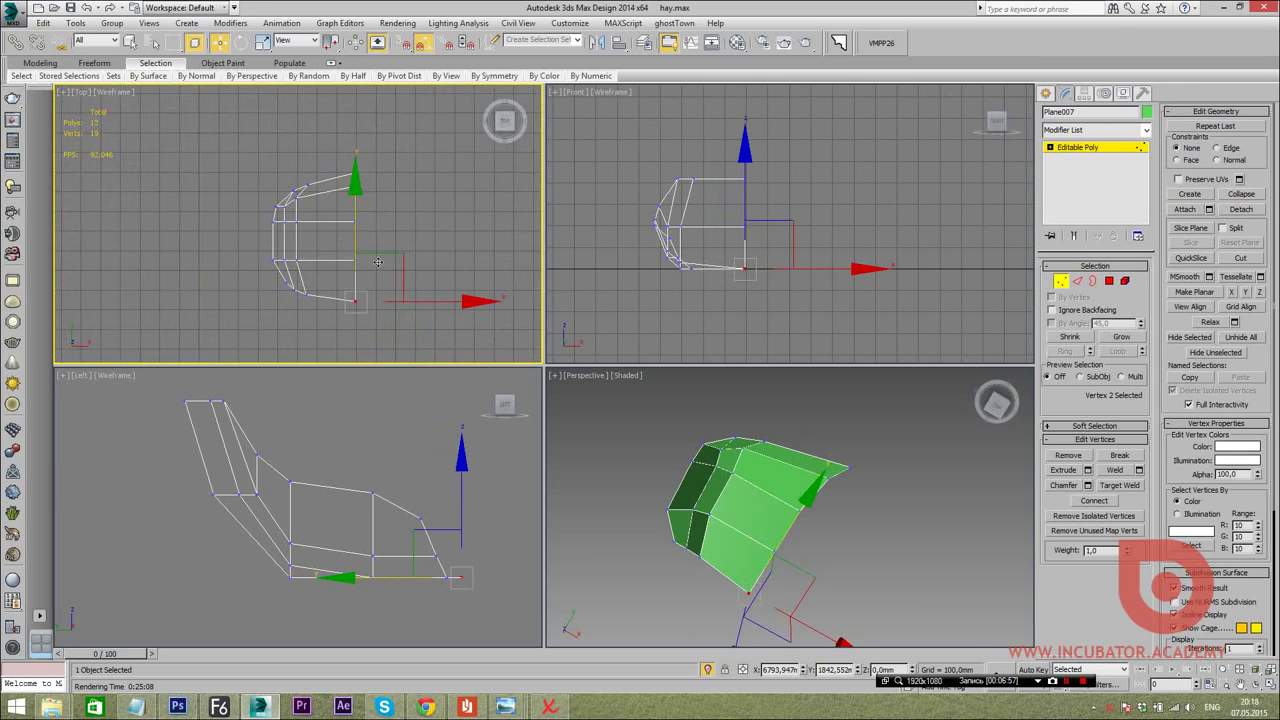
Maximize the Perspective viewport and orbit around the green mesh
right_click(750, 578)
key(alt+w)
mouse_move(620, 532)
alt+middle_down()
mouse_move(698, 410)
mouse_move(665, 451)
alt+middle_up()
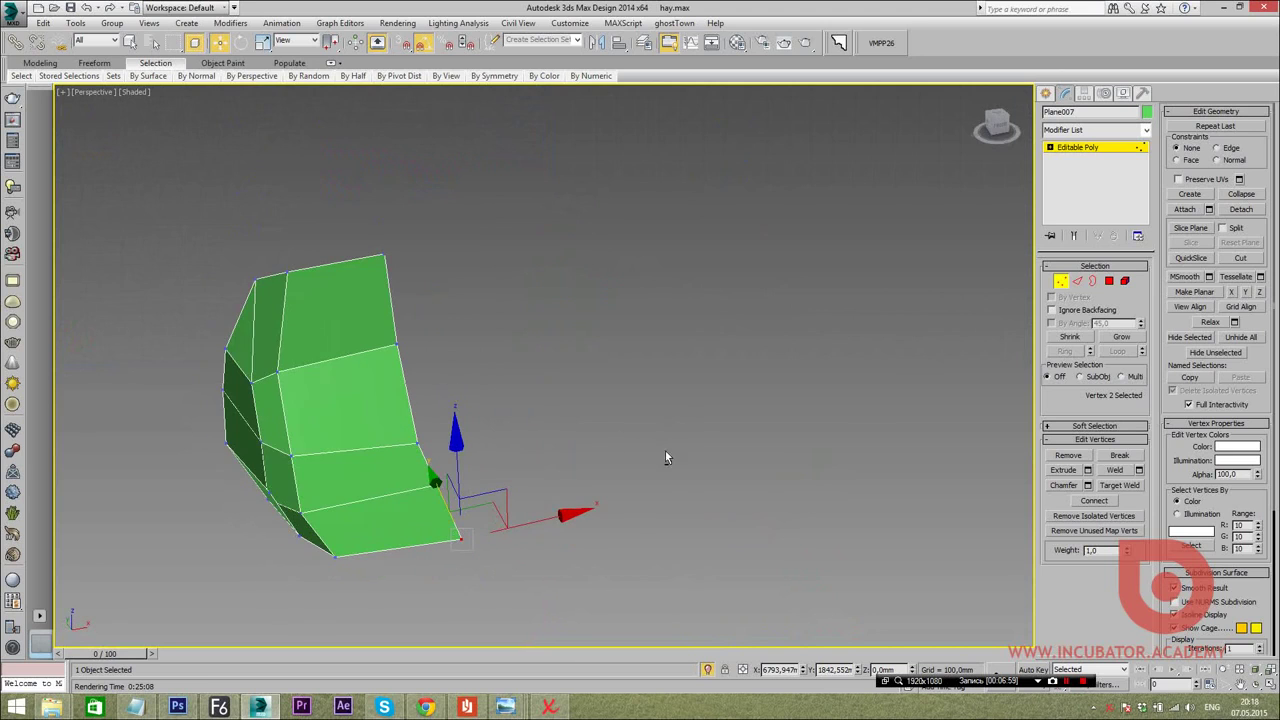
Shift-drag the half shell to the right as a Reference clone
click(1045, 93)
click(874, 303)
click(350, 420)
shift+drag(424, 514, 827, 528)
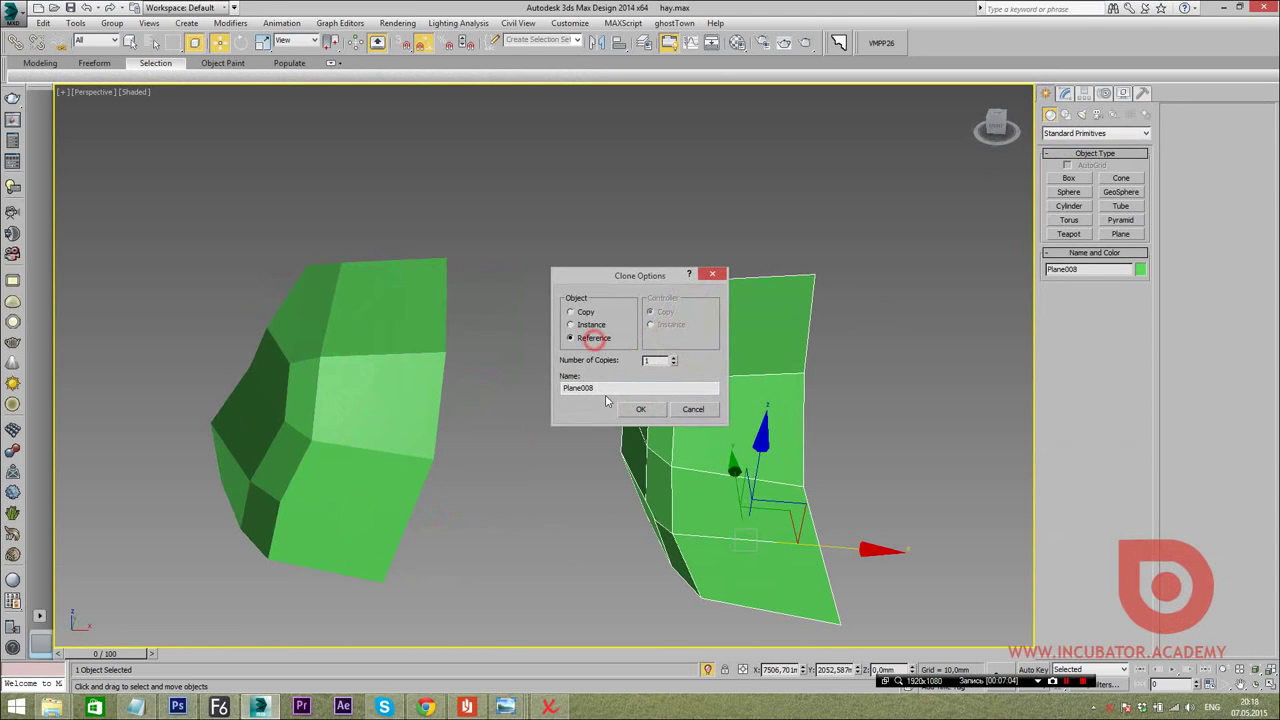
click(634, 411)
mouse_move(634, 411)
alt+middle_down()
mouse_move(677, 540)
mouse_move(534, 343)
alt+middle_up()
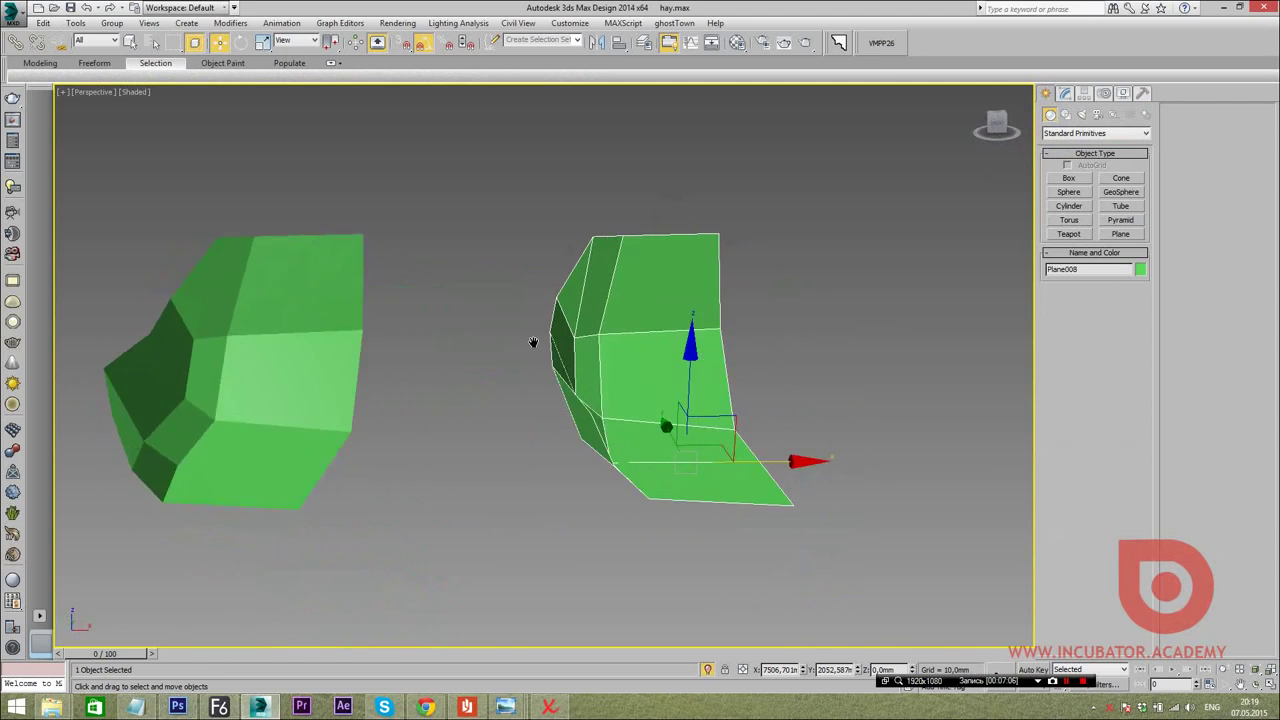
Give the copy a Symmetry modifier with Flip and slide its mirror plane along X
click(1064, 93)
click(1075, 131)
text(sym)
key(Return)
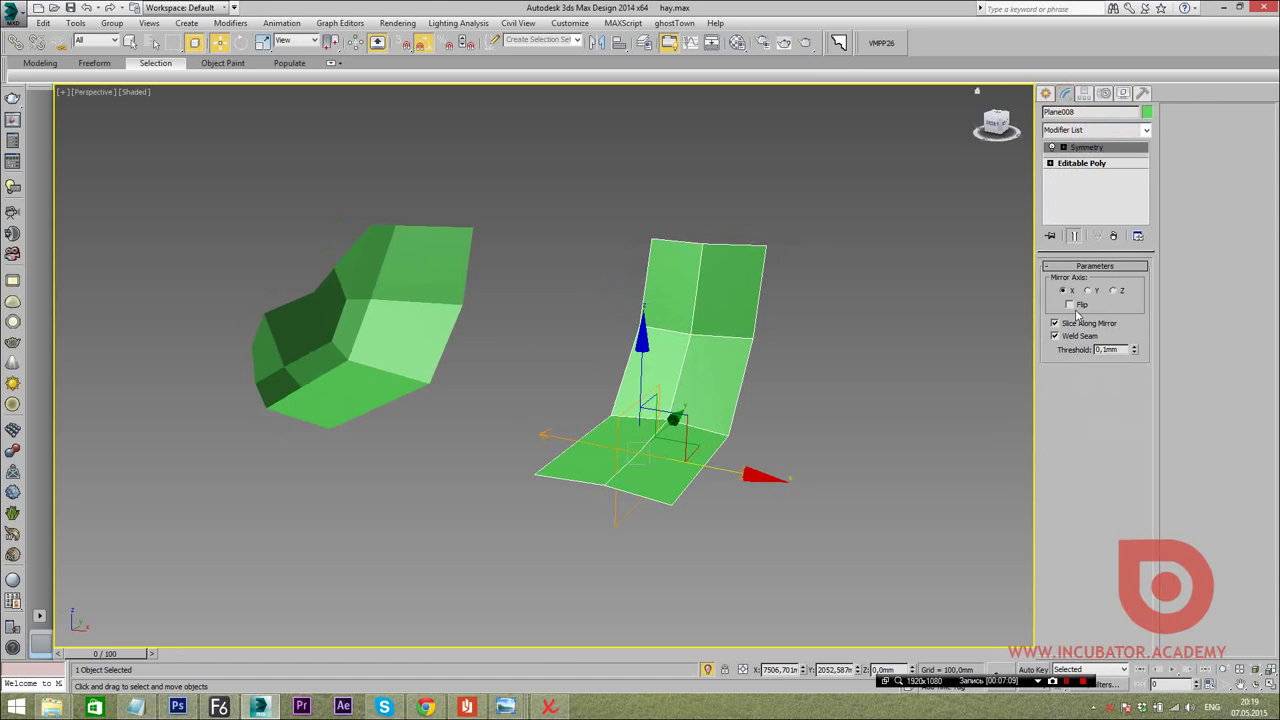
click(1070, 305)
mouse_move(980, 360)
alt+middle_down()
mouse_move(819, 372)
mouse_move(1024, 213)
alt+middle_up()
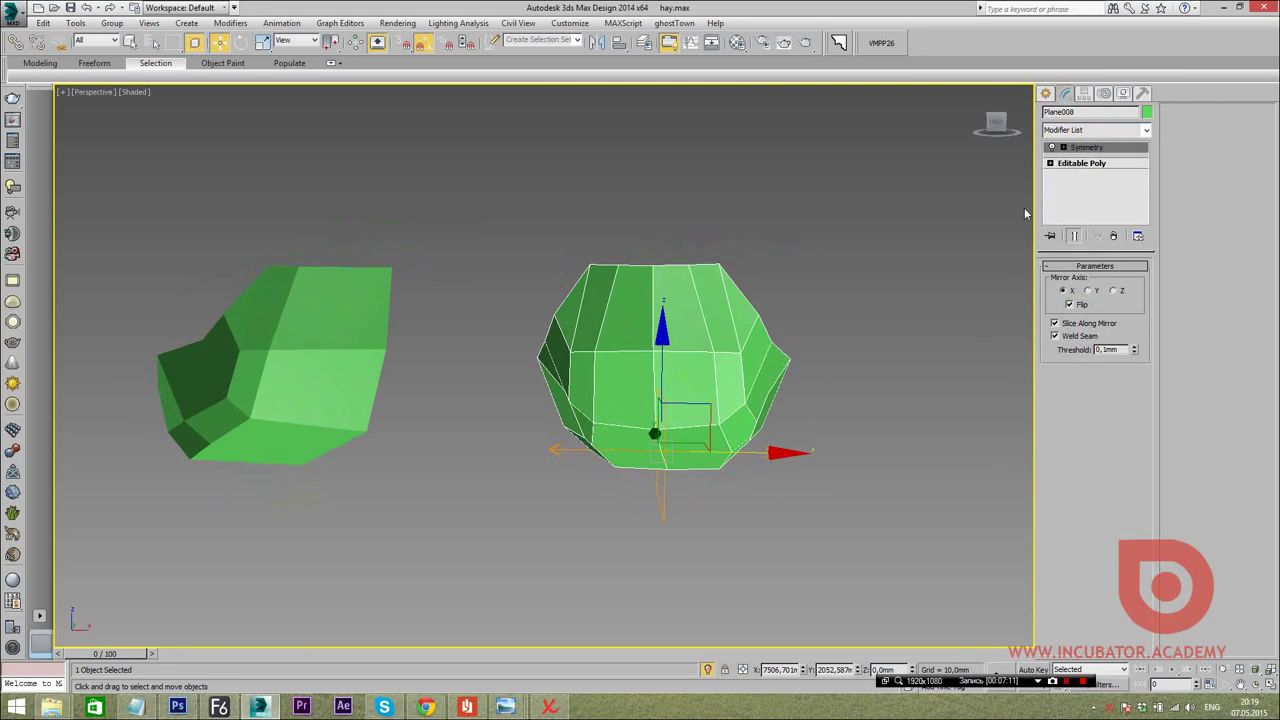
click(1064, 147)
click(1085, 157)
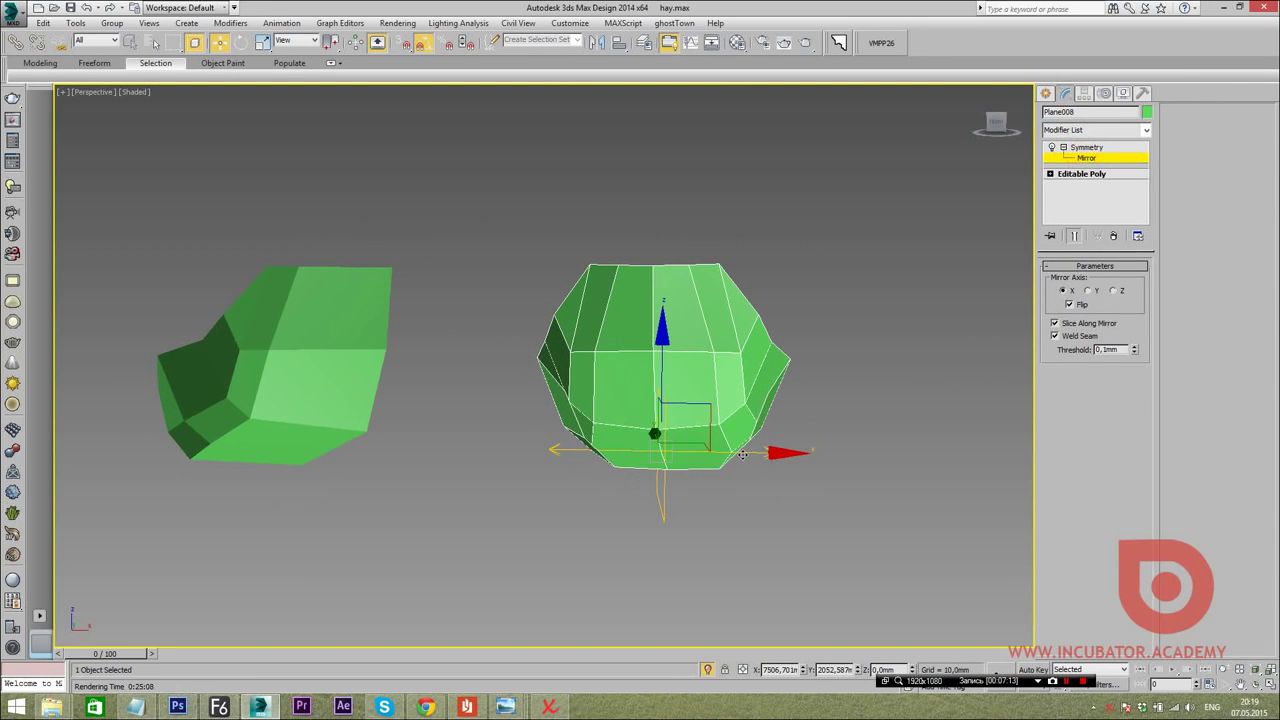
drag(742, 455, 724, 430)
mouse_move(724, 430)
alt+middle_down()
mouse_move(869, 466)
mouse_move(843, 457)
mouse_move(960, 300)
alt+middle_up()
Reselect the original half shell and pick its top-right vertices at Vertex level, undoing a stray change
click(1047, 92)
click(367, 377)
key(1)
mouse_move(437, 254)
mouse_down()
mouse_move(381, 215)
mouse_move(436, 275)
mouse_up()
key(ctrl+z)
Raise the half shell's two top vertices, then select three rim vertices
mouse_move(370, 176)
mouse_down()
mouse_move(363, 164)
mouse_move(440, 260)
mouse_up()
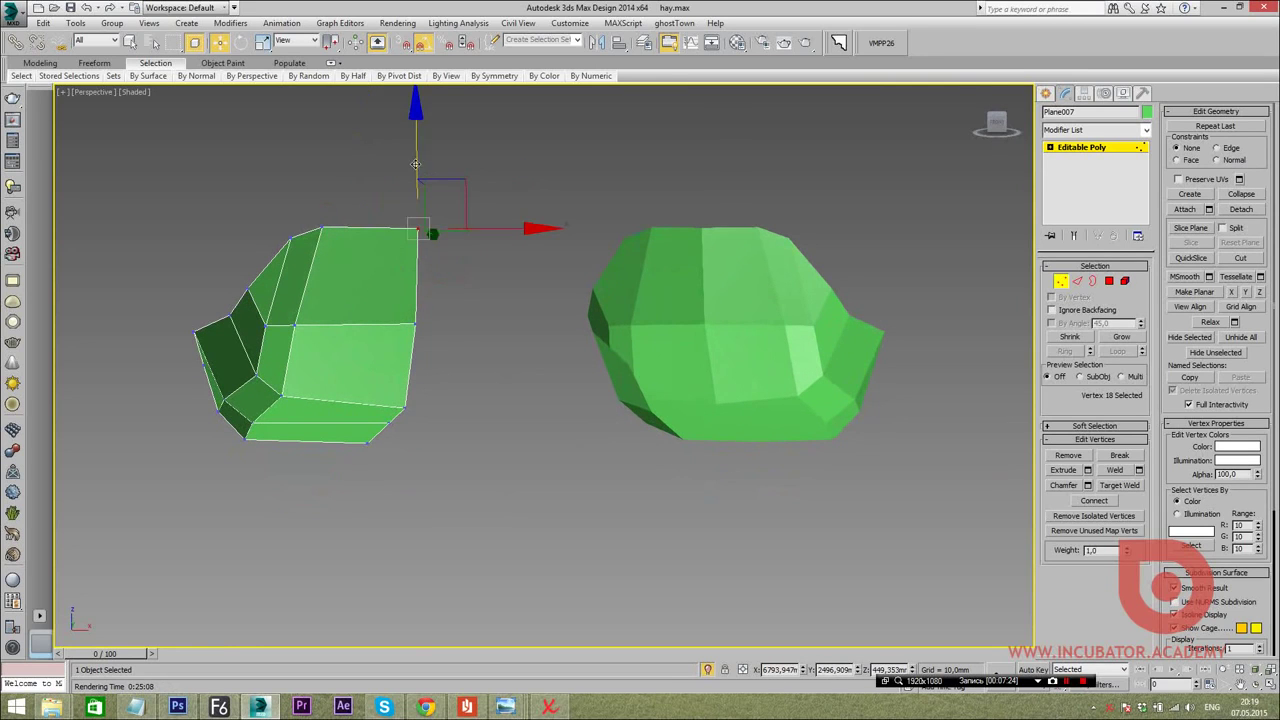
mouse_move(418, 210)
alt+middle_down()
mouse_move(634, 232)
mouse_move(374, 219)
alt+middle_up()
alt+middle_drag(291, 266, 464, 335)
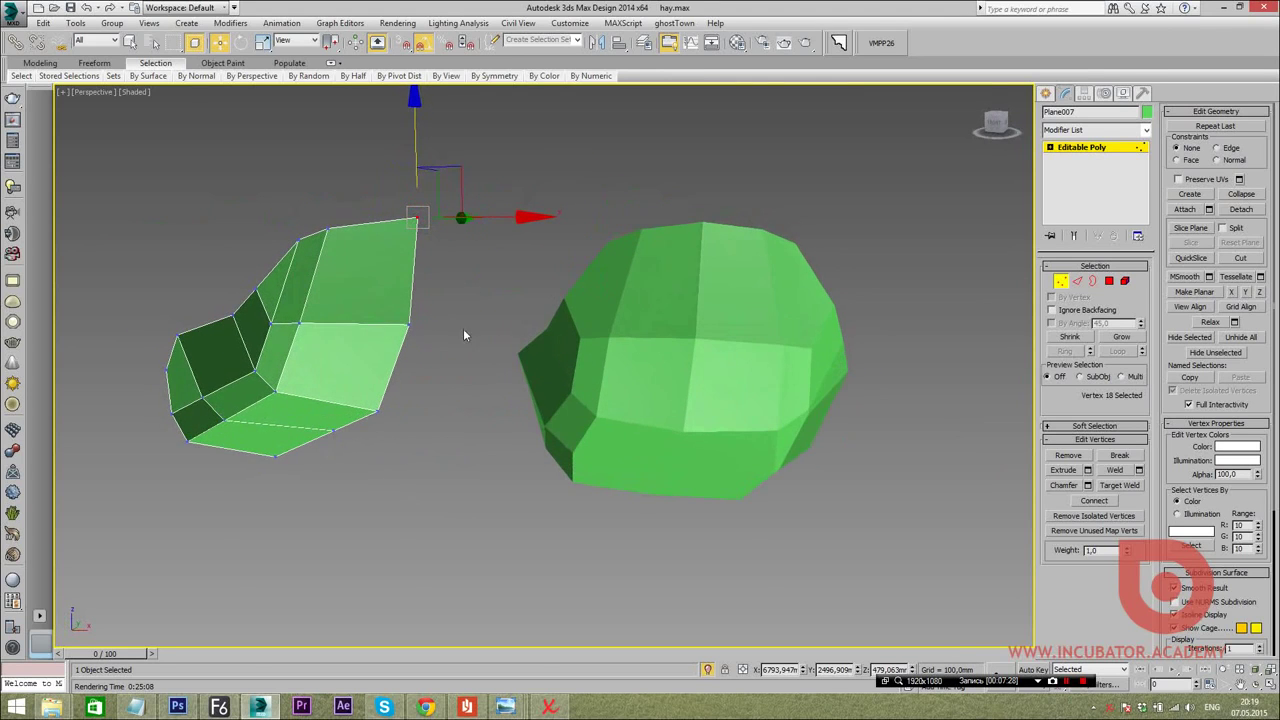
mouse_move(610, 346)
alt+middle_down()
mouse_move(646, 393)
mouse_move(660, 354)
mouse_move(622, 321)
mouse_move(602, 331)
mouse_move(420, 284)
alt+middle_up()
drag(420, 284, 264, 198)
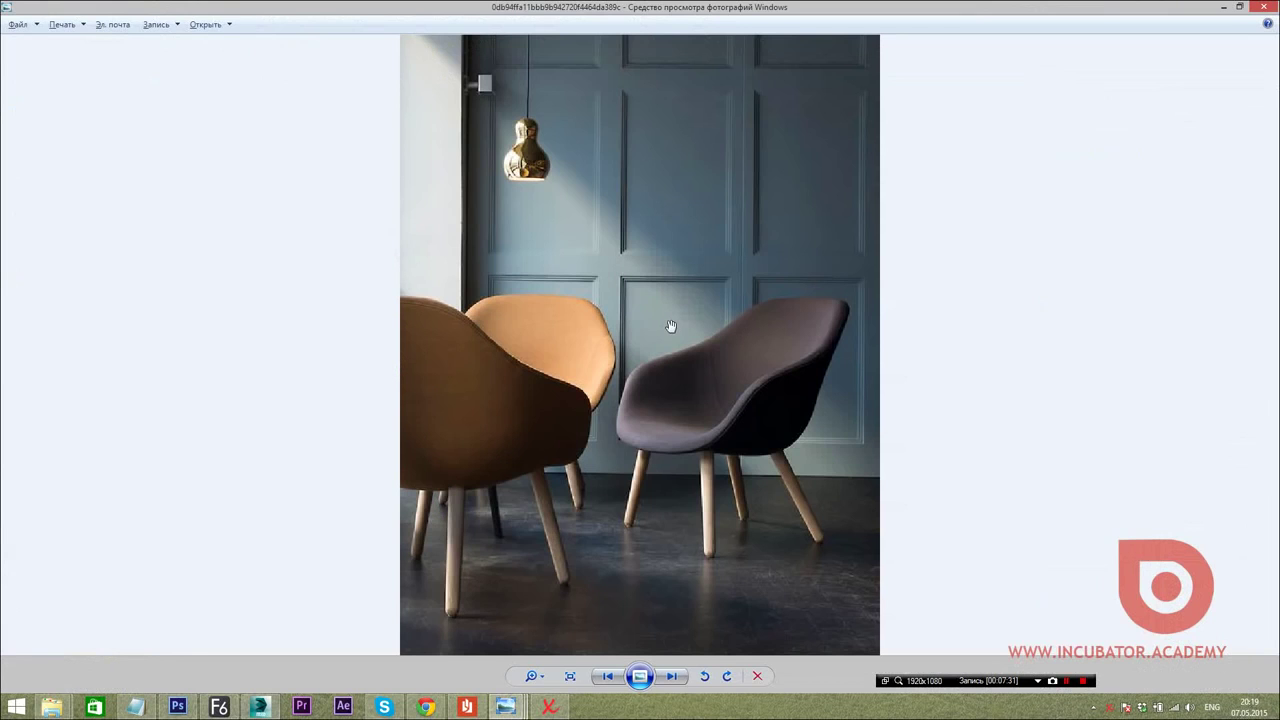
mouse_move(390, 274)
alt+middle_down()
mouse_move(356, 147)
mouse_move(406, 229)
mouse_move(446, 250)
alt+middle_up()
Stretch the three rim vertices outward to widen the seat, comparing against the reference photo
key(alt+Tab)
key(alt+Tab)
drag(471, 216, 481, 217)
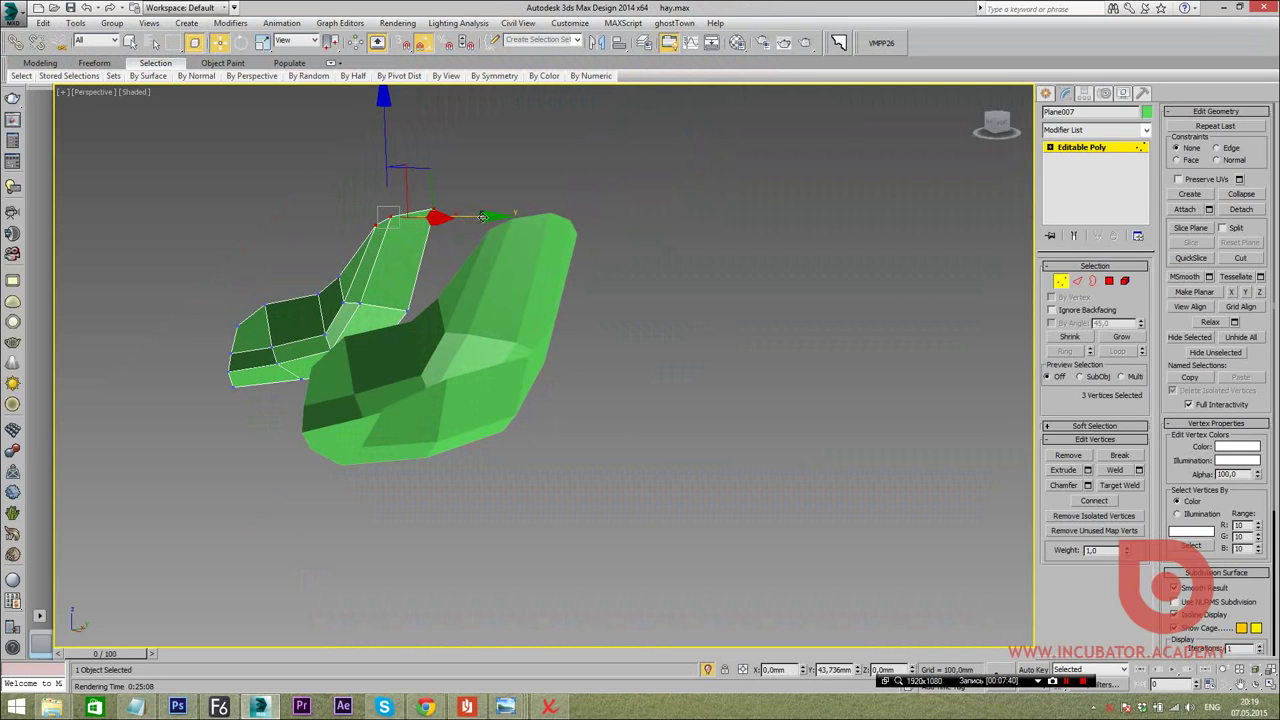
mouse_move(481, 216)
alt+middle_down()
mouse_move(225, 367)
mouse_move(376, 340)
alt+middle_up()
alt+middle_drag(526, 331, 470, 350)
scroll(446, 367, up, 5)
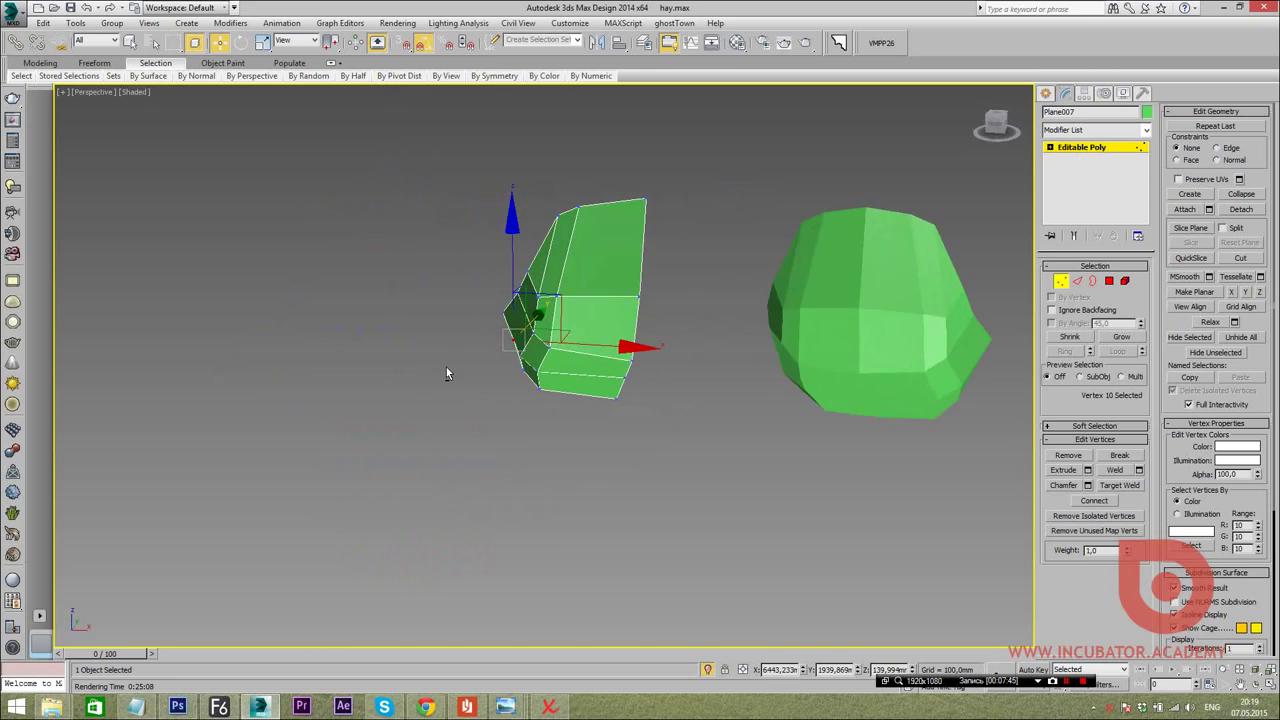
scroll(551, 386, up, 3)
mouse_move(551, 386)
alt+middle_down()
mouse_move(392, 380)
mouse_move(511, 410)
alt+middle_up()
key(alt+Tab)
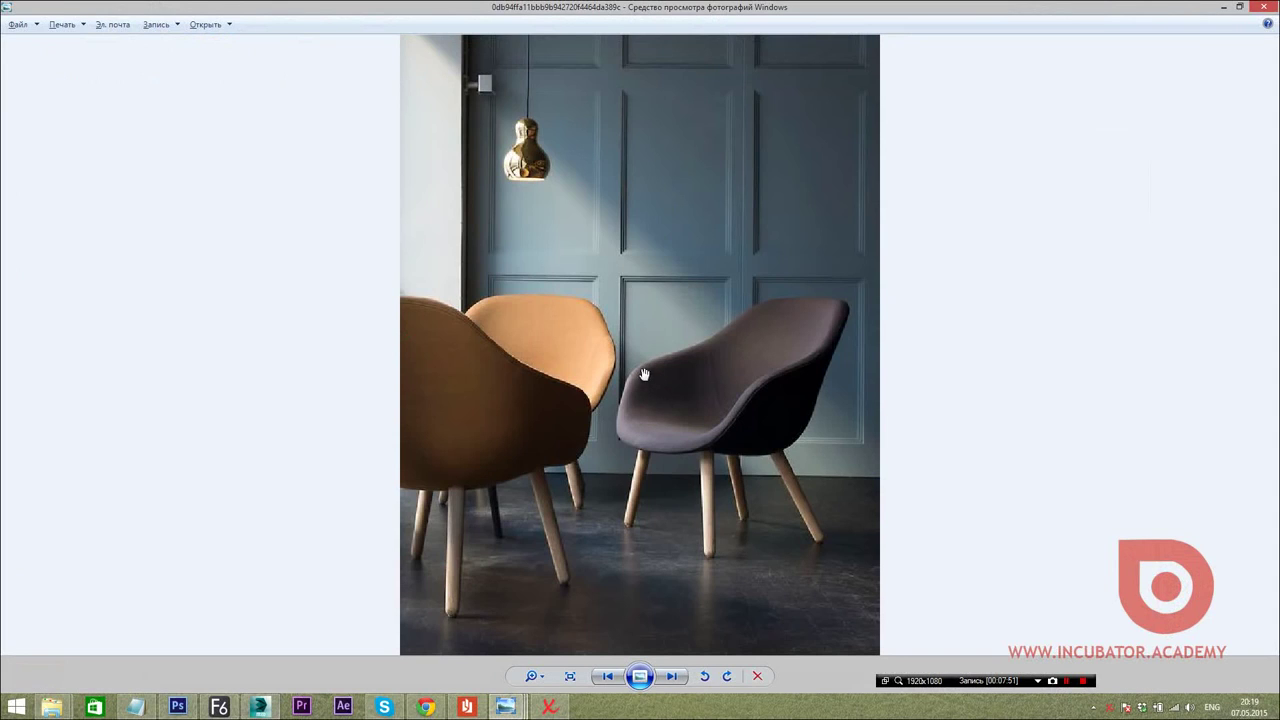
key(alt+Tab)
mouse_move(380, 370)
alt+middle_down()
mouse_move(395, 342)
mouse_move(323, 333)
alt+middle_up()
Refine rim vertex selections on the half shell, adjusting individual vertices
drag(322, 304, 385, 289)
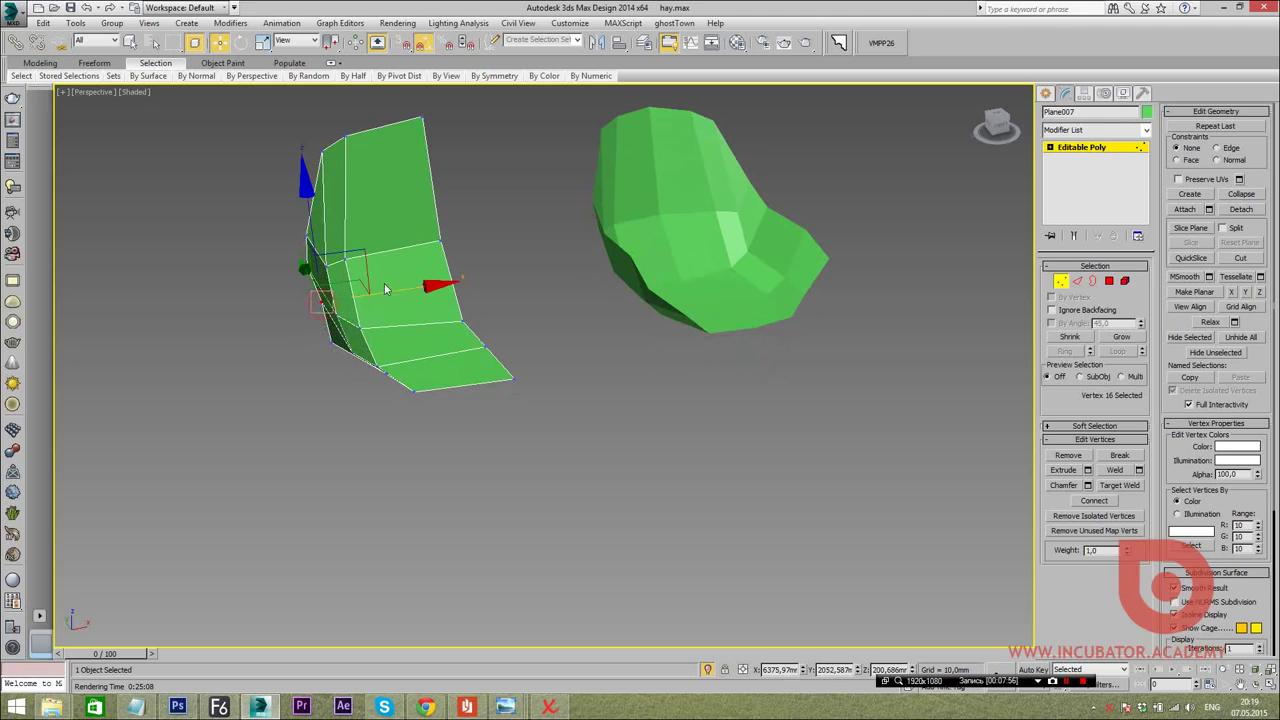
alt+middle_drag(386, 291, 447, 403)
drag(393, 298, 250, 175)
alt+middle_drag(393, 298, 390, 297)
click(412, 304)
click(480, 298)
mouse_move(505, 313)
alt+middle_down()
mouse_move(456, 267)
mouse_move(357, 229)
mouse_move(417, 394)
mouse_move(357, 420)
mouse_move(722, 302)
mouse_move(605, 322)
alt+middle_up()
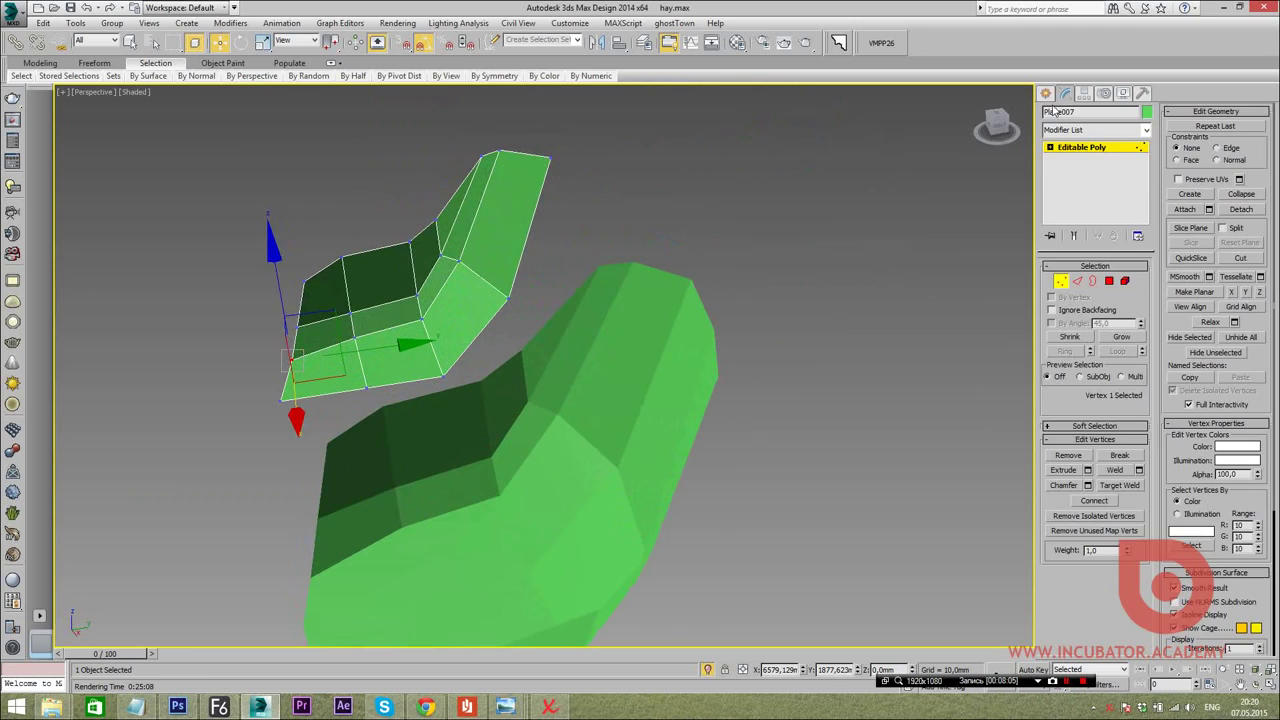
Select the mirrored seat Plane008, frame both meshes, and show its Symmetry modifier stack
click(926, 363)
mouse_move(663, 400)
alt+middle_down()
mouse_move(644, 369)
mouse_move(570, 382)
mouse_move(591, 357)
mouse_move(497, 434)
mouse_move(403, 434)
mouse_move(606, 443)
mouse_move(683, 469)
alt+middle_up()
click(644, 369)
scroll(666, 434, up, 4)
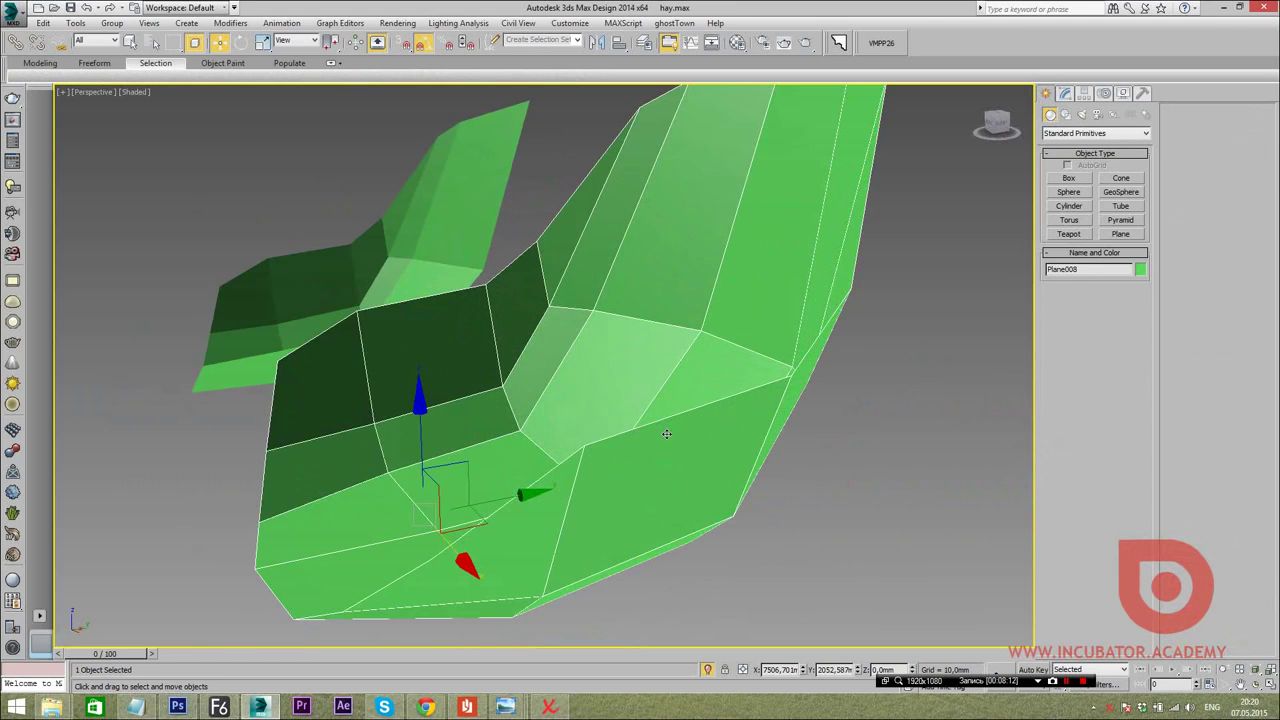
scroll(664, 435, down, 3)
scroll(600, 420, down, 2)
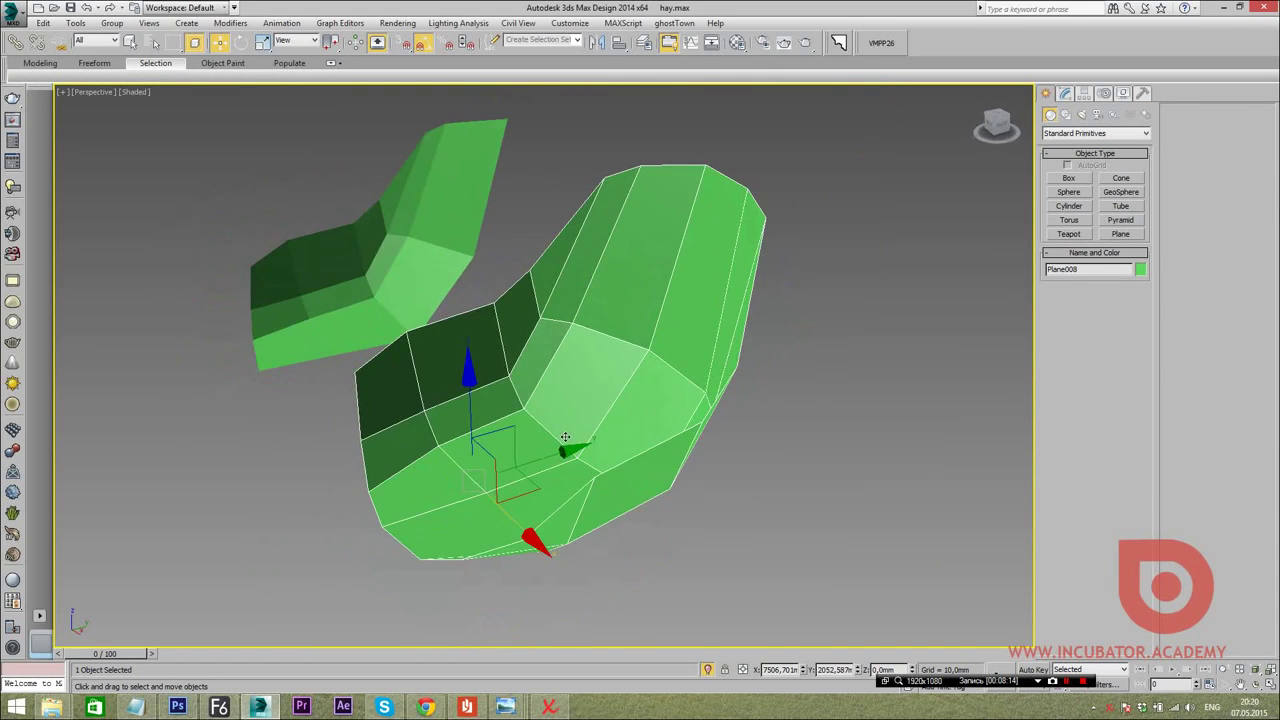
alt+middle_drag(600, 420, 541, 445)
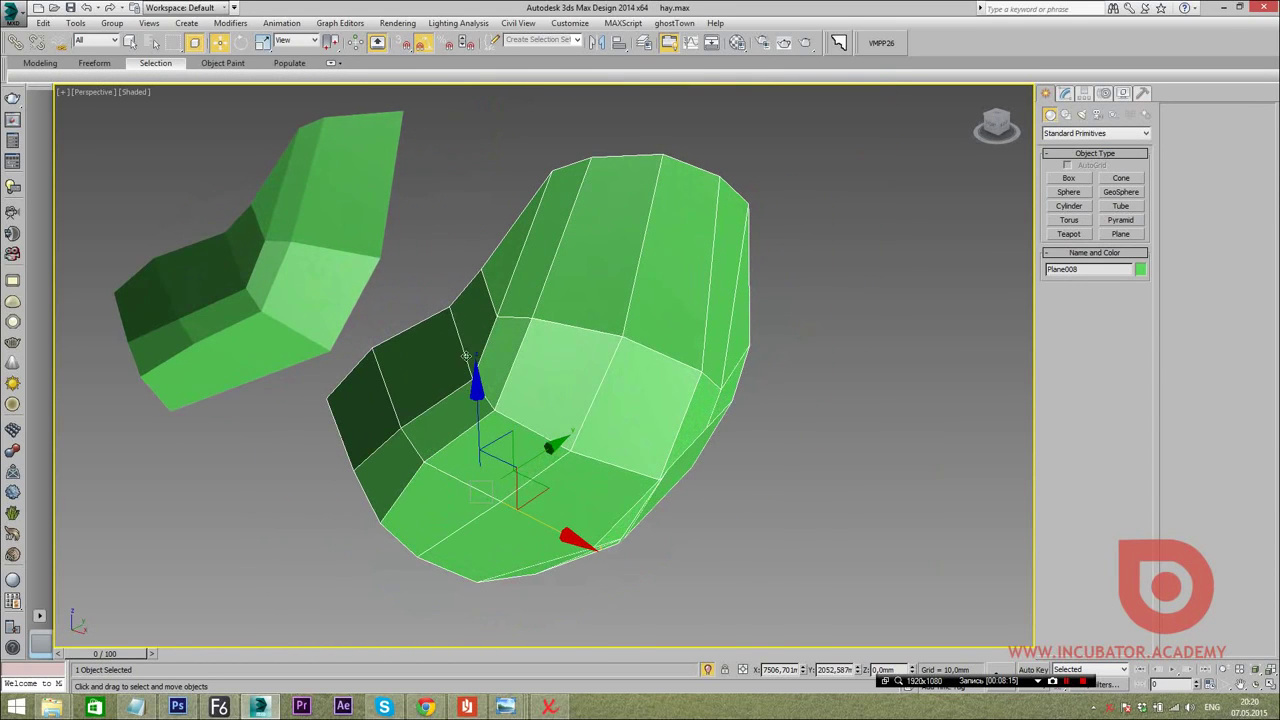
middle_drag(466, 356, 606, 376)
click(1064, 93)
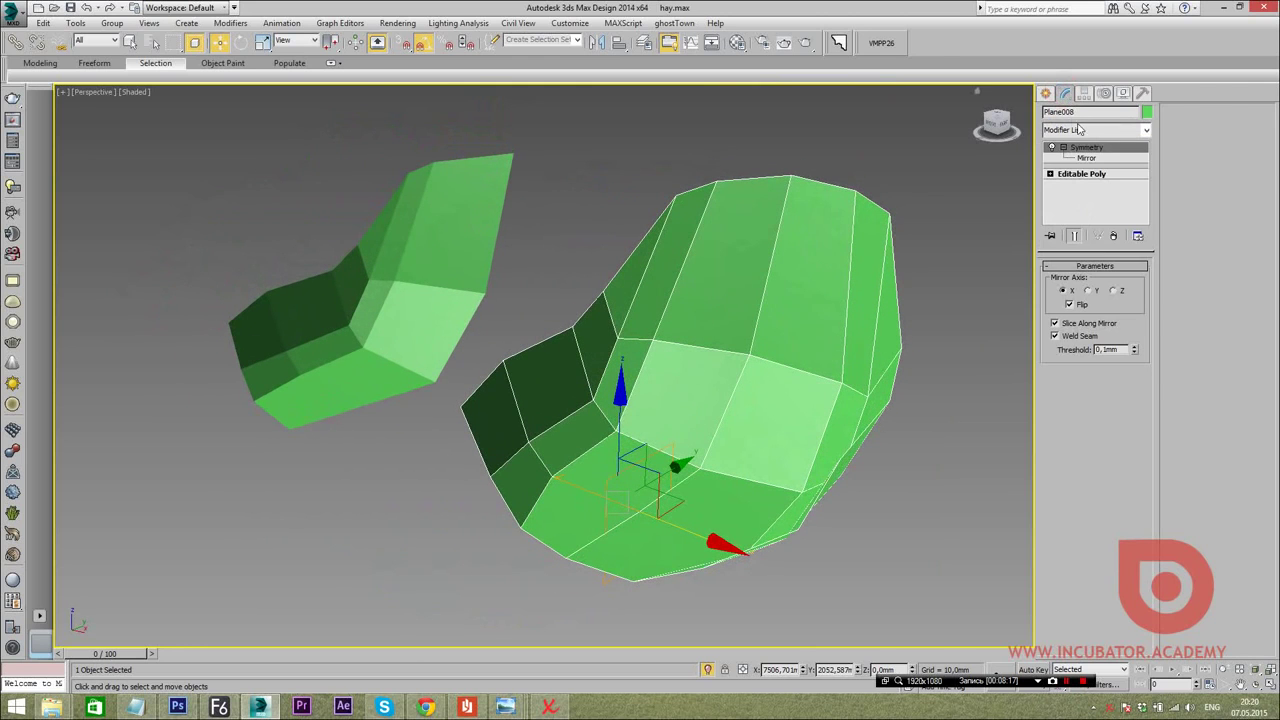
Add a Shell modifier to the seat with Outer Amount reset to 0 and a larger Inner Amount
click(1080, 131)
text(s)
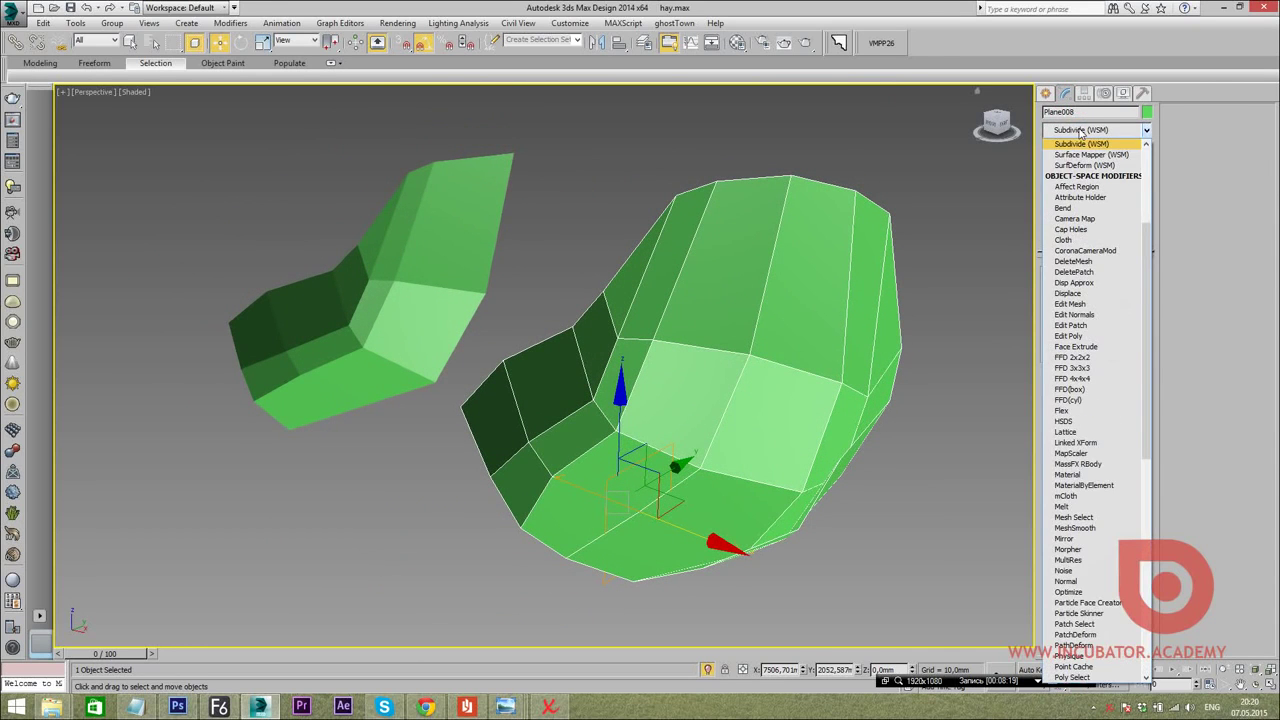
click(1080, 131)
click(1080, 131)
text(sh)
key(Return)
alt+middle_drag(940, 267, 1062, 285)
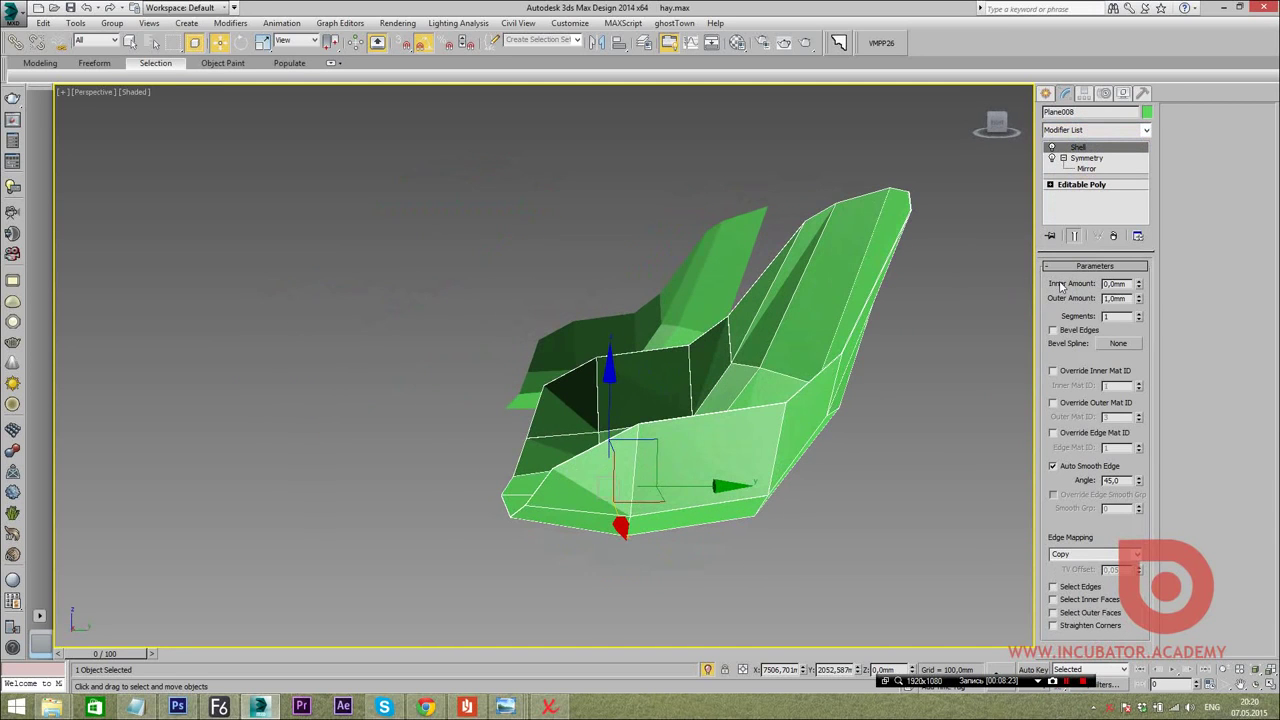
right_click(1139, 299)
mouse_move(1138, 284)
mouse_down()
mouse_move(1035, 485)
mouse_move(770, 7)
mouse_up()
Inspect the thickened seat from several angles and select the small half shell Plane007
mouse_move(810, 269)
alt+middle_down()
mouse_move(686, 280)
mouse_move(829, 277)
mouse_move(769, 274)
mouse_move(685, 336)
mouse_move(900, 250)
alt+middle_up()
scroll(760, 300, down, 3)
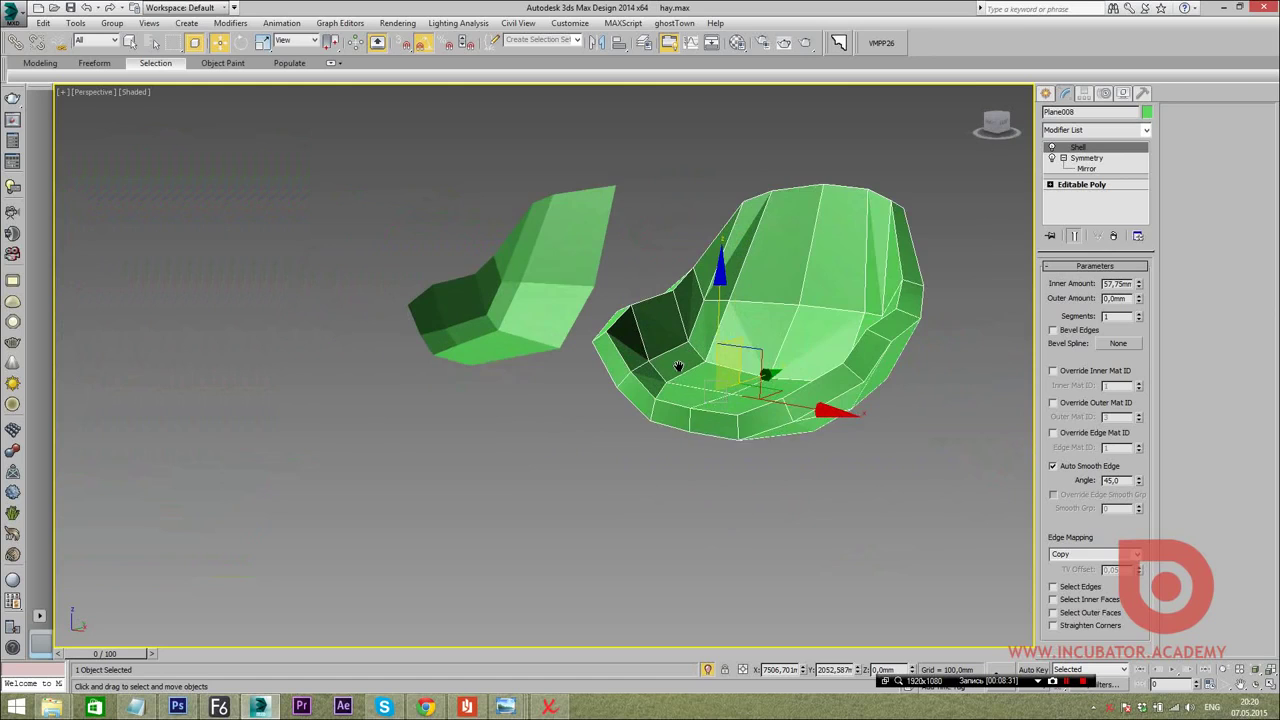
click(1046, 93)
mouse_move(786, 340)
alt+middle_down()
mouse_move(766, 401)
mouse_move(652, 435)
mouse_move(560, 340)
alt+middle_up()
scroll(690, 420, up, 4)
scroll(520, 300, down, 4)
click(486, 247)
alt+middle_drag(703, 403, 582, 381)
scroll(582, 381, up, 3)
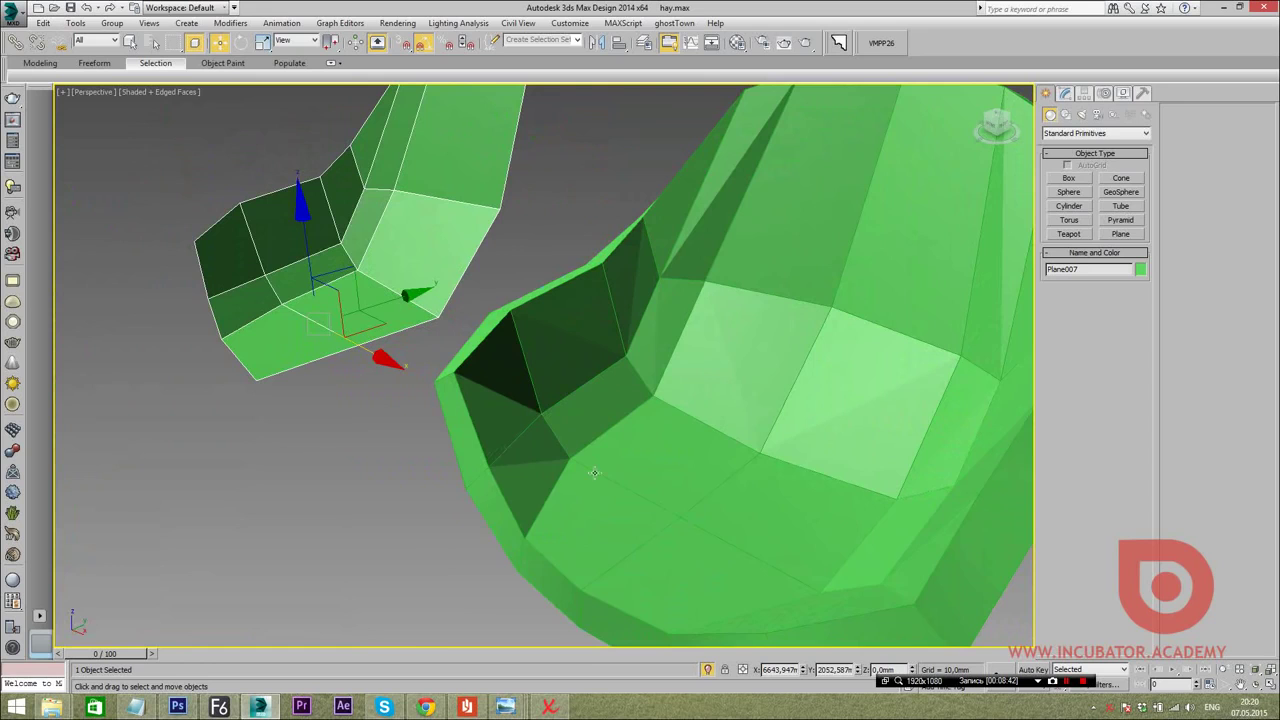
scroll(594, 472, down, 2)
alt+middle_drag(489, 460, 504, 478)
mouse_move(619, 354)
alt+middle_down()
mouse_move(600, 329)
mouse_move(654, 460)
mouse_move(624, 289)
mouse_move(634, 266)
mouse_move(480, 218)
alt+middle_up()
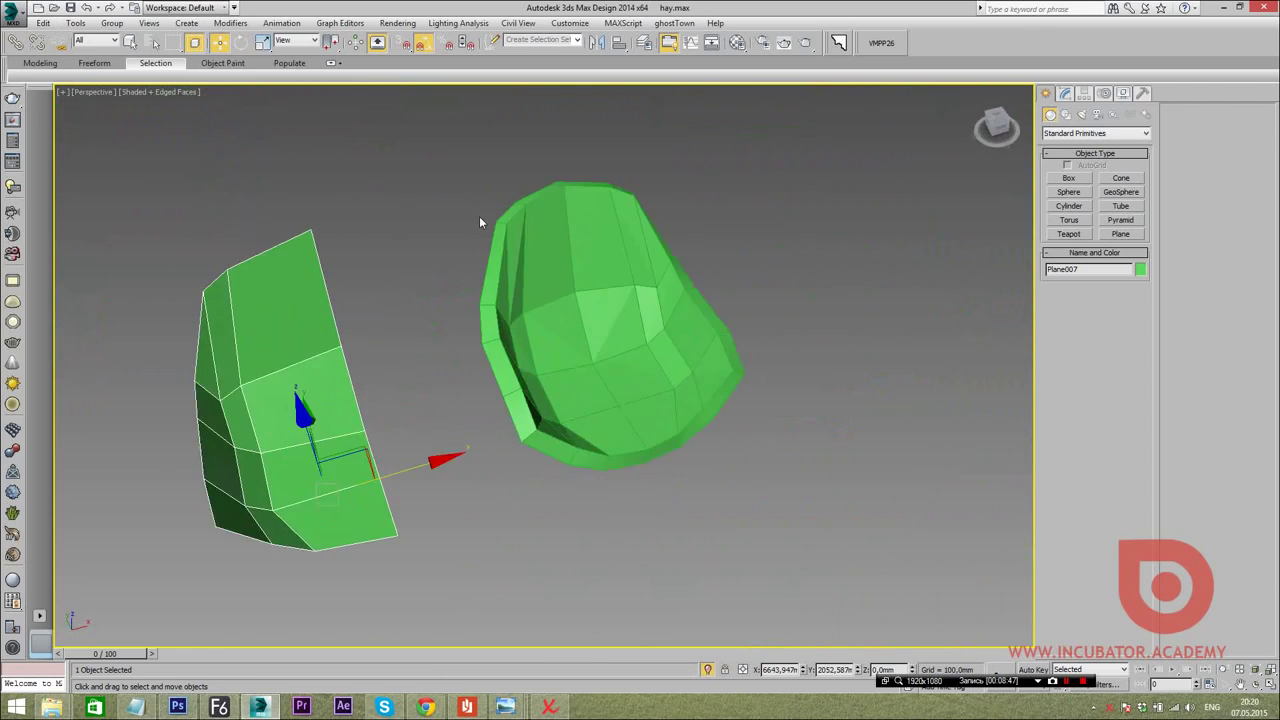
Select the shelled seat Plane008 and orbit to frame both seat pieces
scroll(548, 371, up, 5)
click(600, 380)
alt+middle_drag(623, 386, 576, 359)
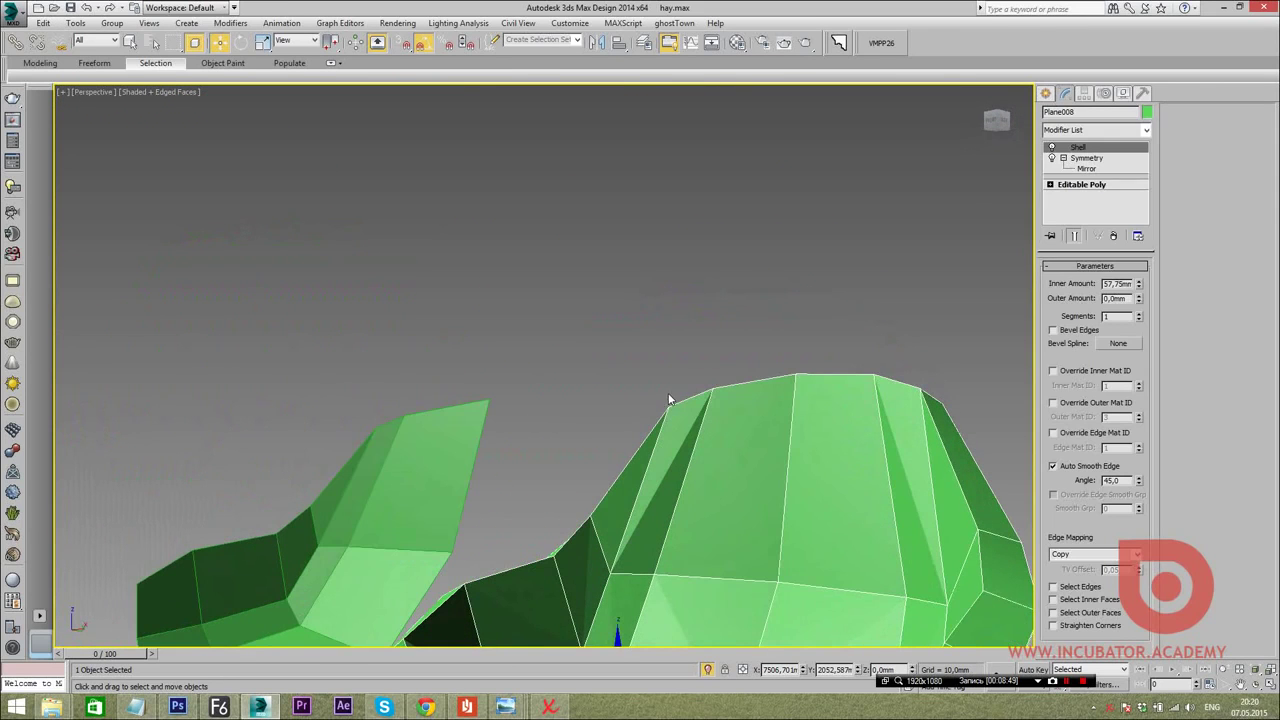
middle_drag(657, 390, 605, 326)
click(605, 326)
click(686, 445)
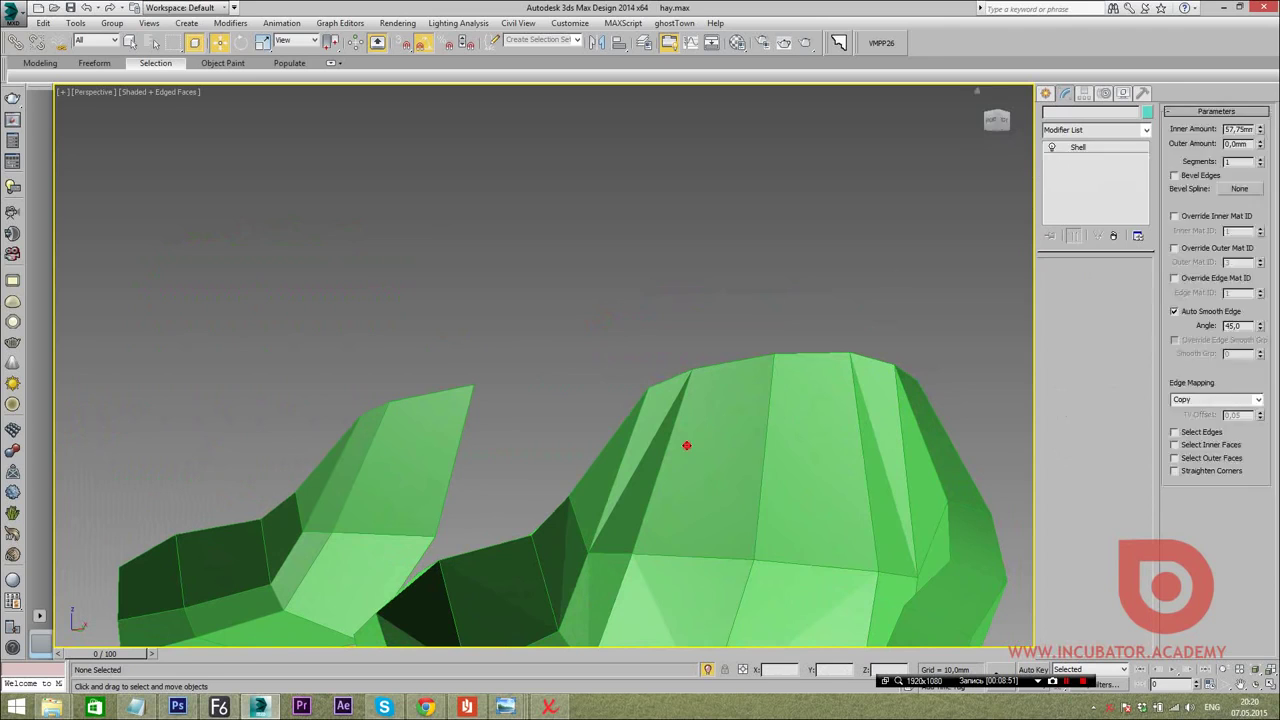
alt+middle_drag(658, 411, 660, 313)
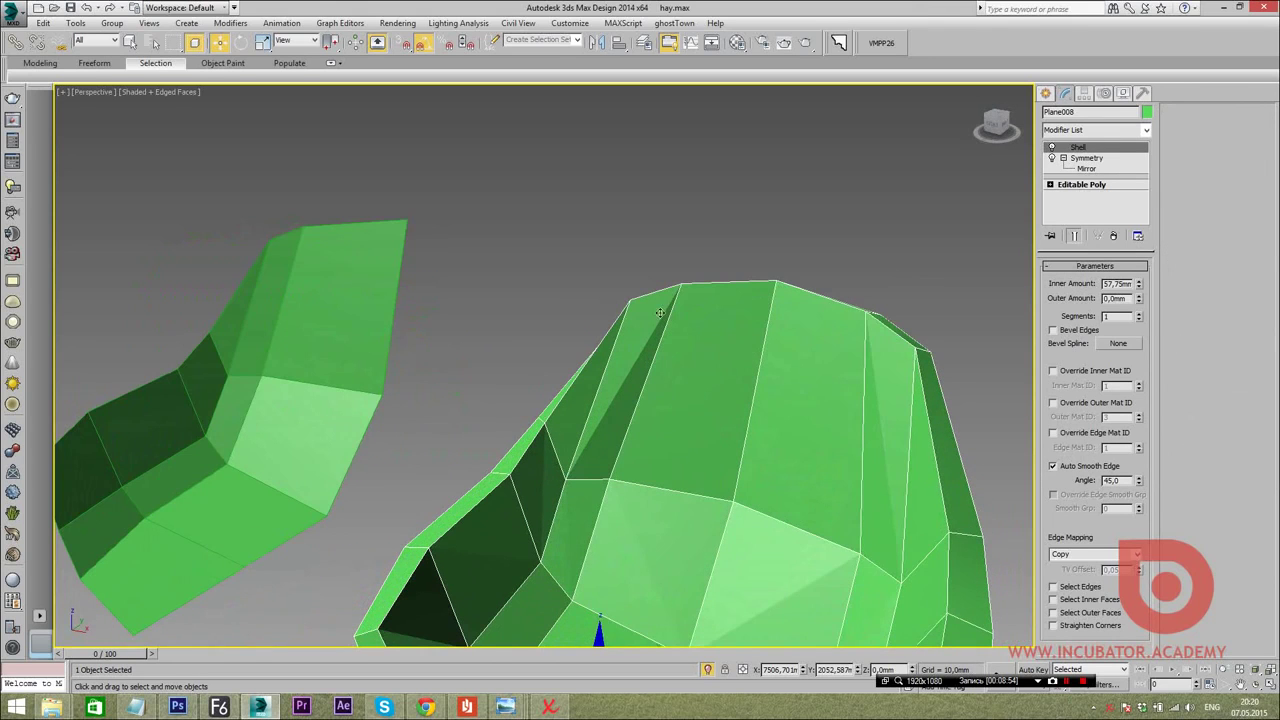
scroll(595, 287, up, 3)
scroll(590, 366, down, 4)
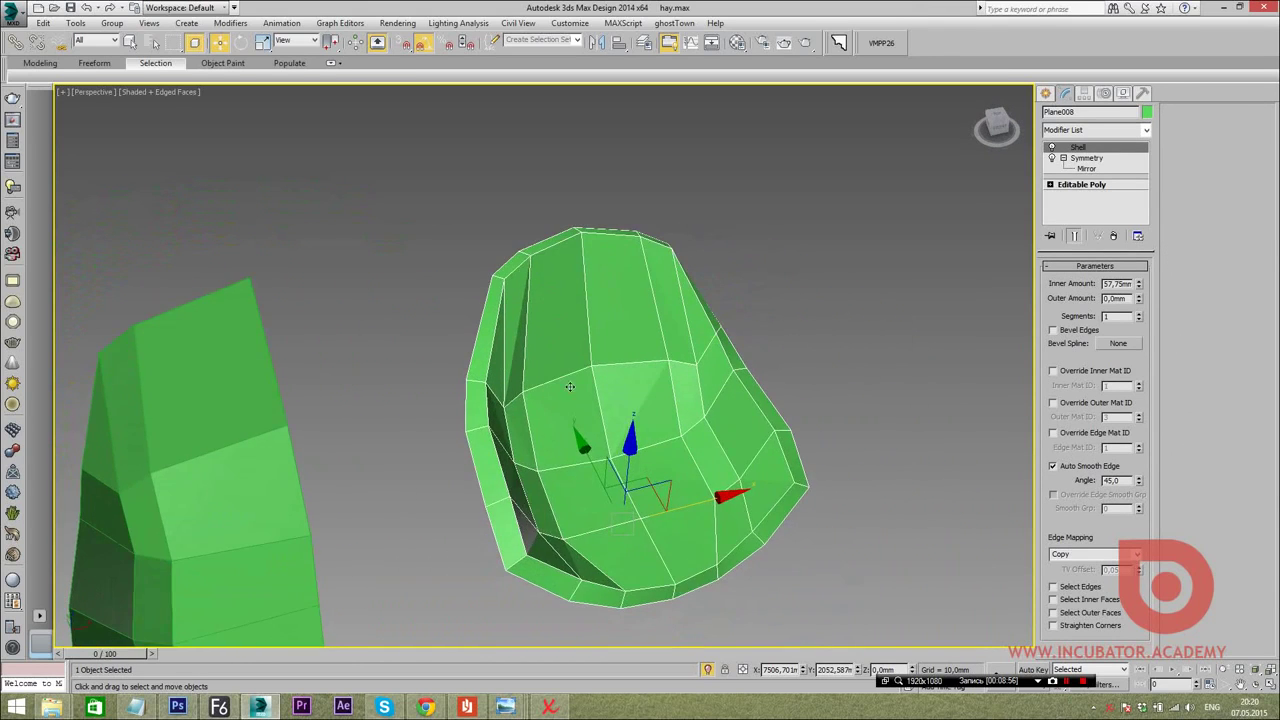
alt+middle_drag(546, 298, 544, 236)
Shift-drag Plane008 to the right and accept Clone Options to create Plane009
click(1046, 94)
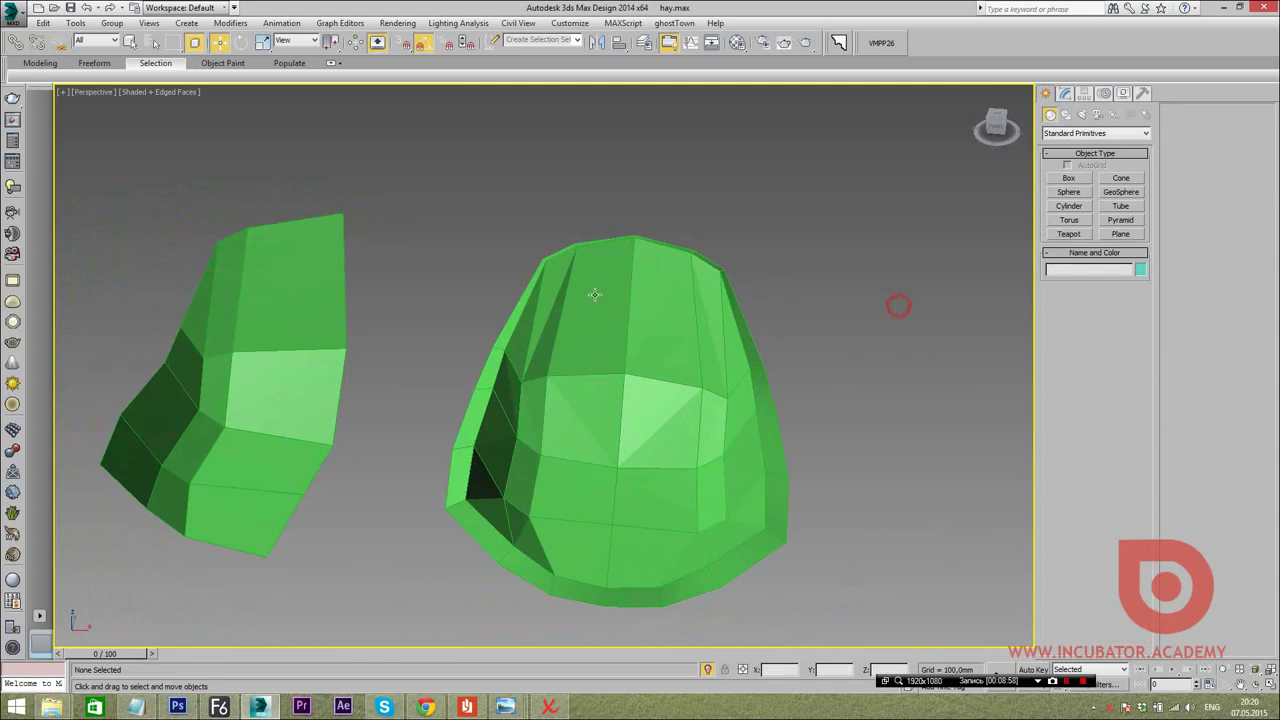
mouse_move(900, 306)
alt+middle_down()
mouse_move(602, 425)
mouse_move(584, 413)
alt+middle_up()
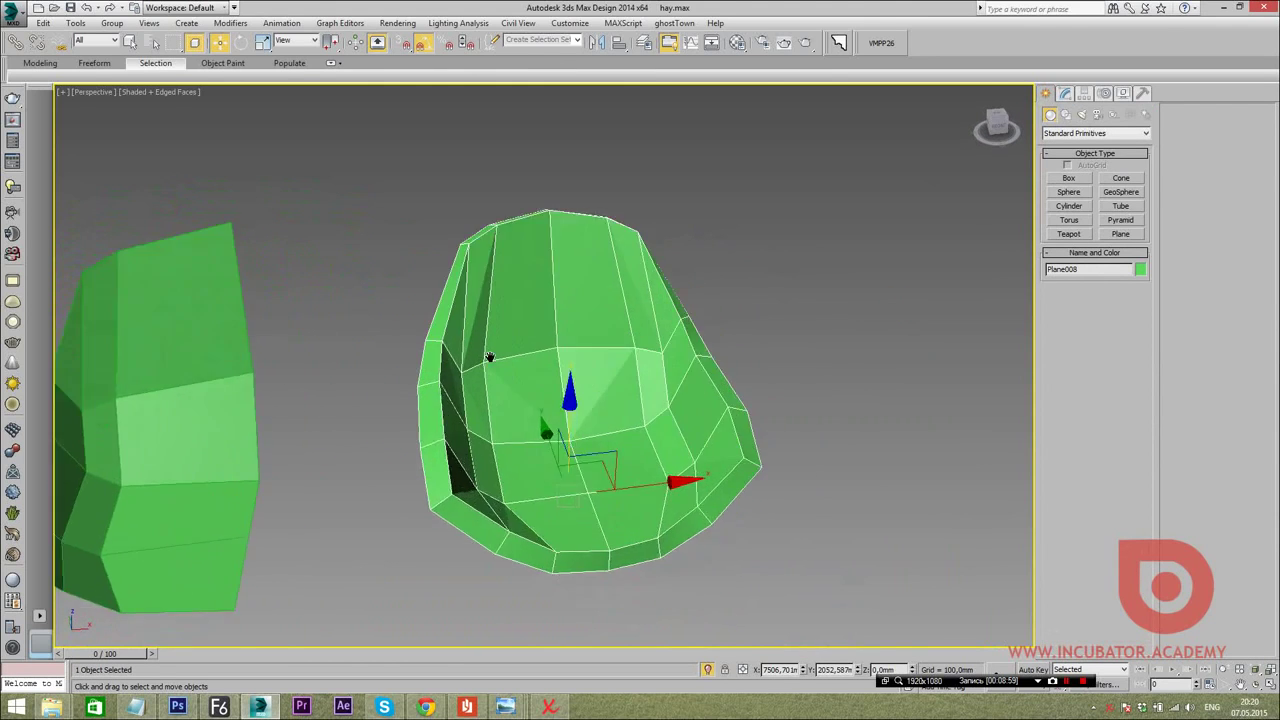
shift+drag(571, 413, 800, 458)
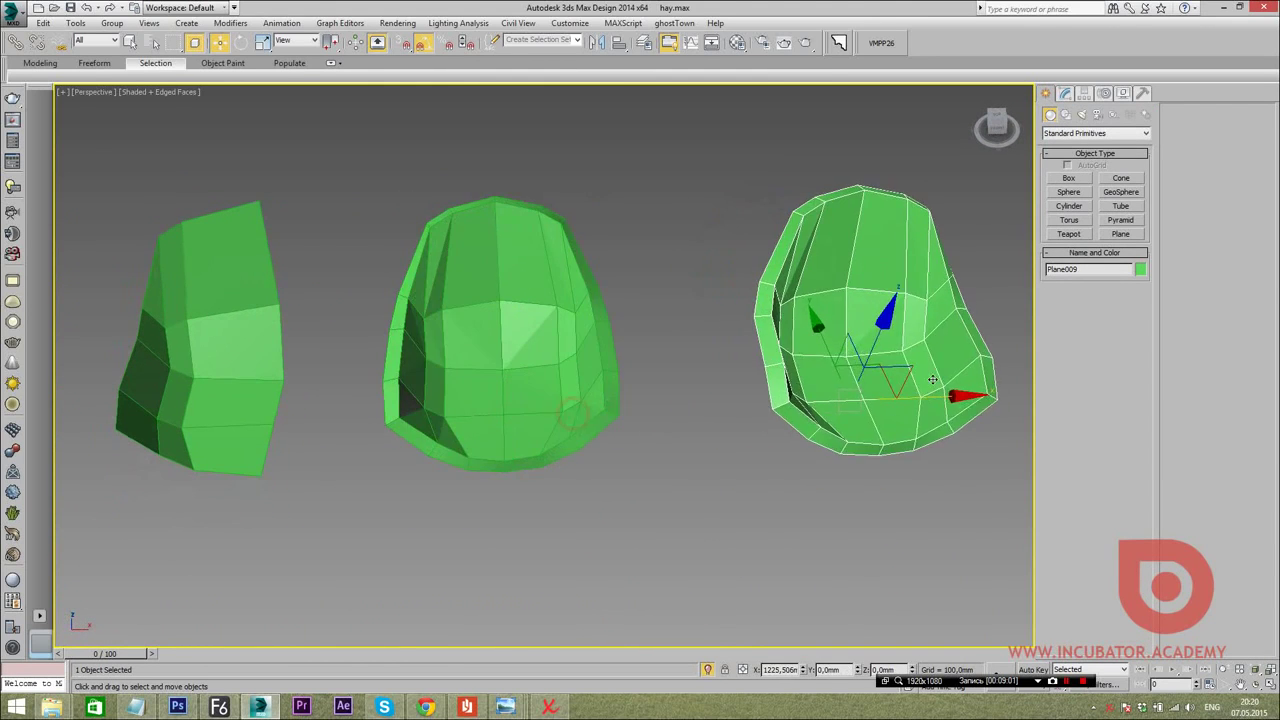
click(642, 409)
mouse_move(800, 458)
alt+middle_down()
mouse_move(724, 514)
mouse_move(745, 505)
alt+middle_up()
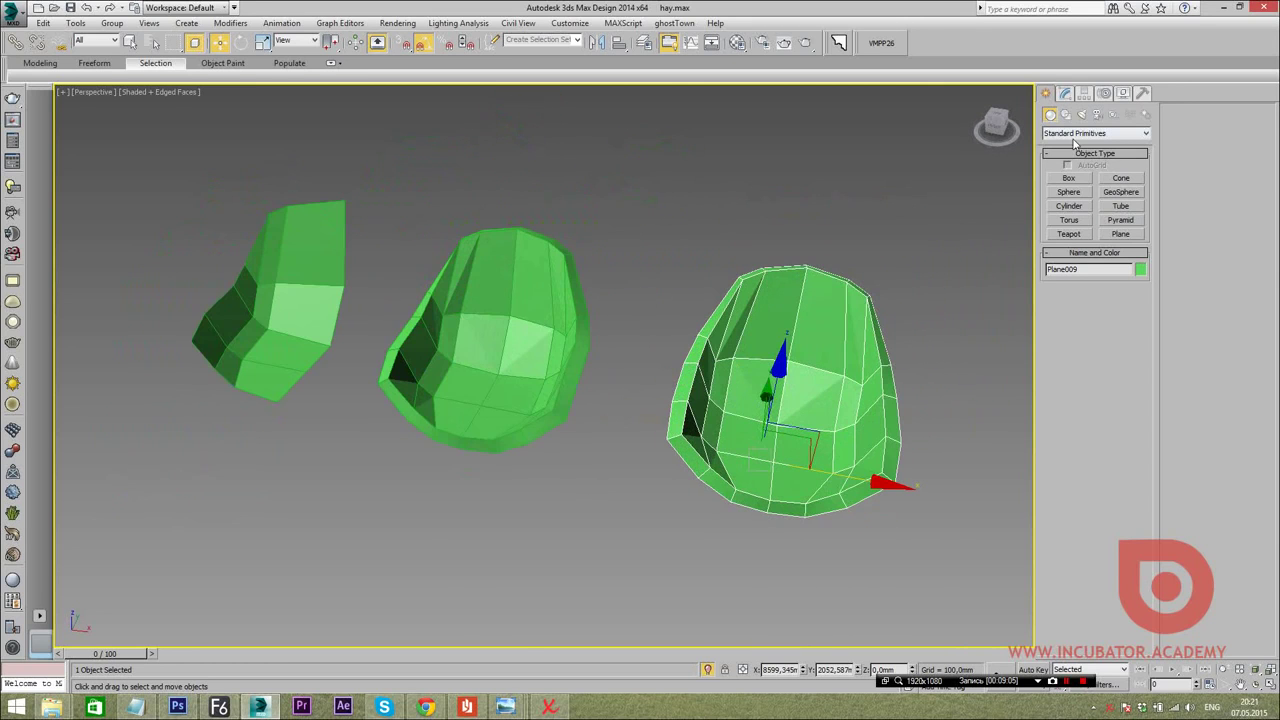
Add a TurboSmooth modifier to Plane009 and set Iterations to 2
click(1065, 93)
click(1072, 130)
text(turbo)
key(Return)
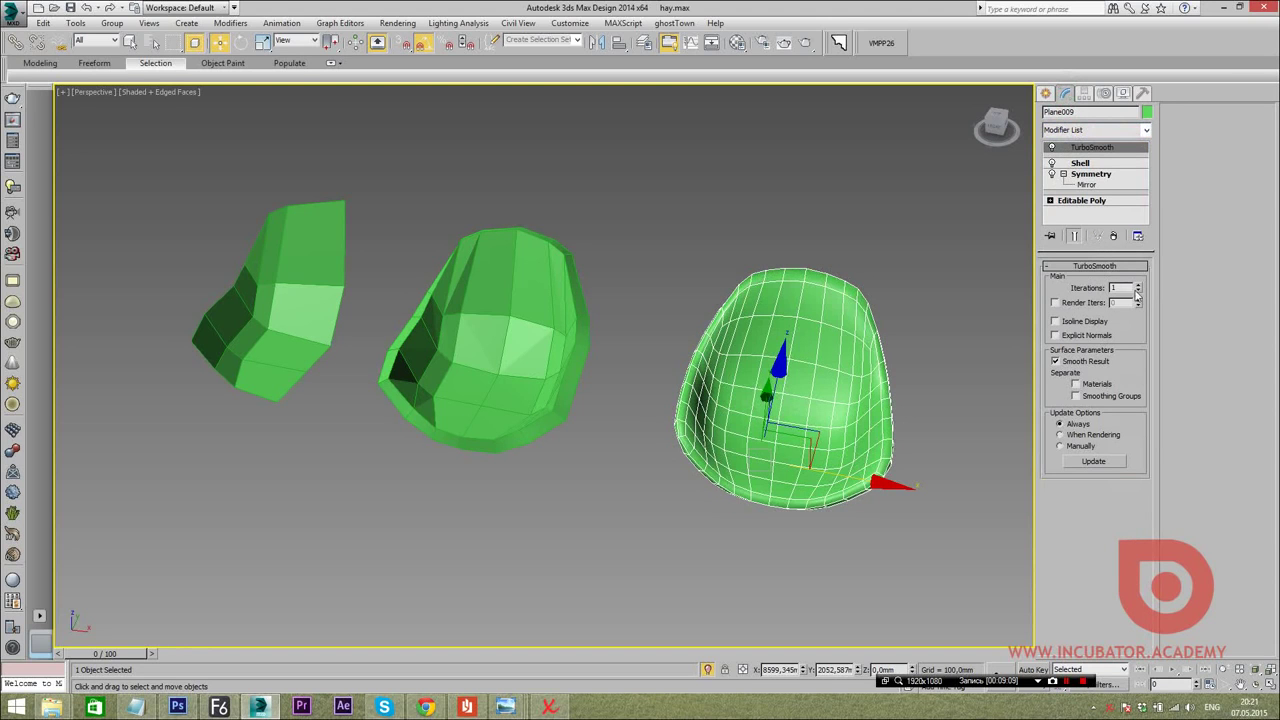
click(1138, 285)
click(1046, 92)
Clear the selection and orbit around the three seat pieces
click(912, 268)
mouse_move(912, 268)
alt+middle_down()
mouse_move(929, 297)
mouse_move(803, 369)
mouse_move(736, 442)
alt+middle_up()
scroll(736, 442, down, 5)
mouse_move(845, 402)
alt+middle_down()
mouse_move(759, 457)
mouse_move(686, 451)
alt+middle_up()
scroll(800, 420, up, 5)
click(417, 421)
alt+middle_drag(417, 421, 713, 356)
Compare the right, left and middle chairs, ending with the left piece Plane007 selected
click(713, 356)
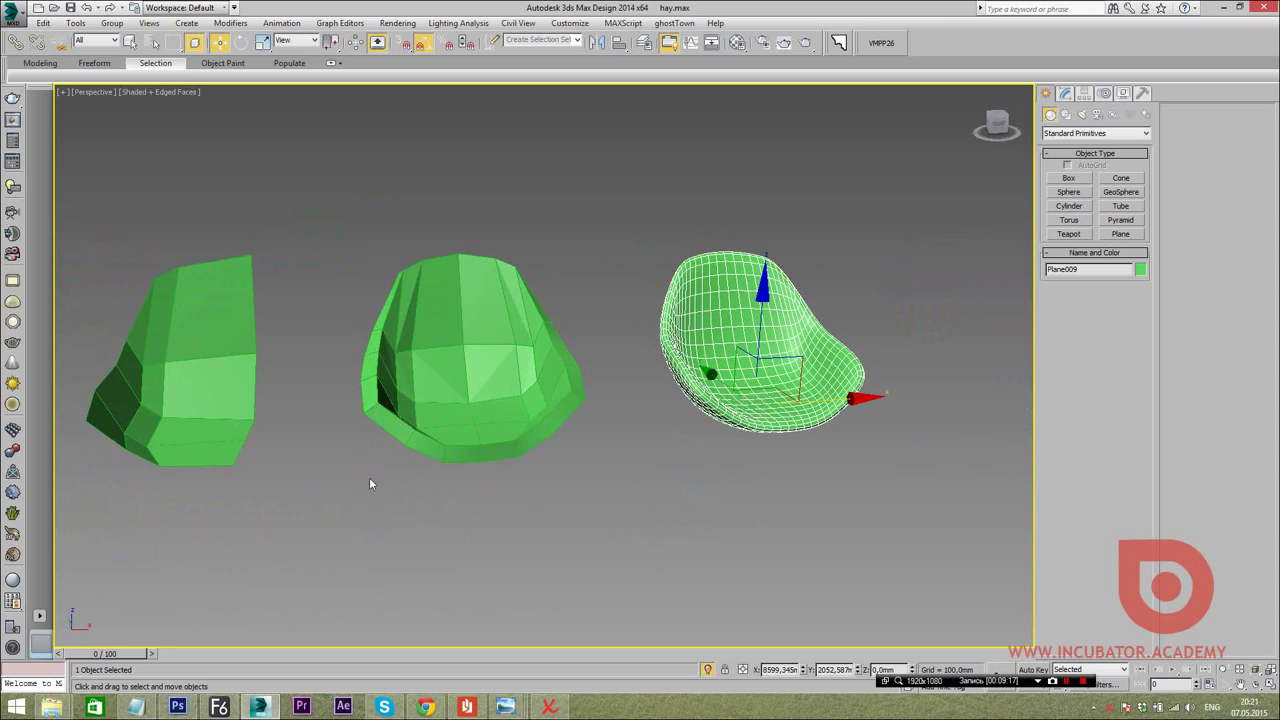
click(199, 355)
click(447, 330)
click(803, 360)
click(223, 357)
alt+middle_drag(223, 357, 270, 392)
click(465, 356)
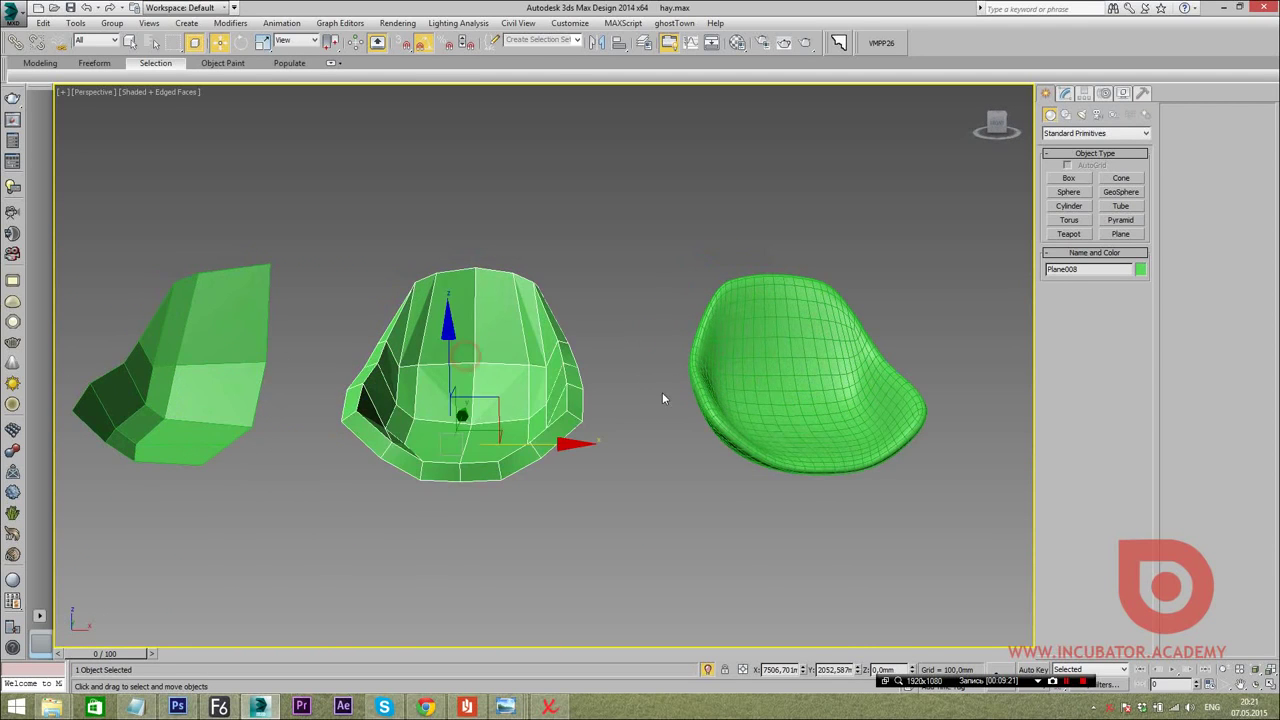
click(809, 337)
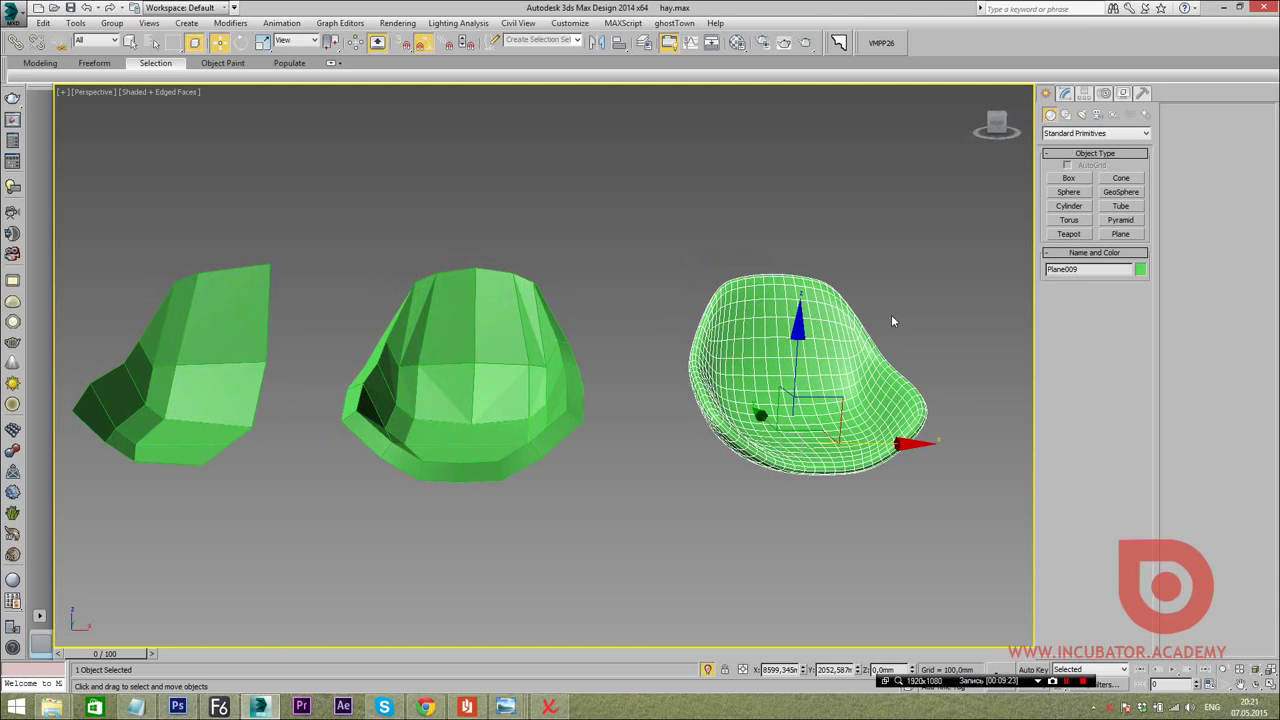
click(1064, 93)
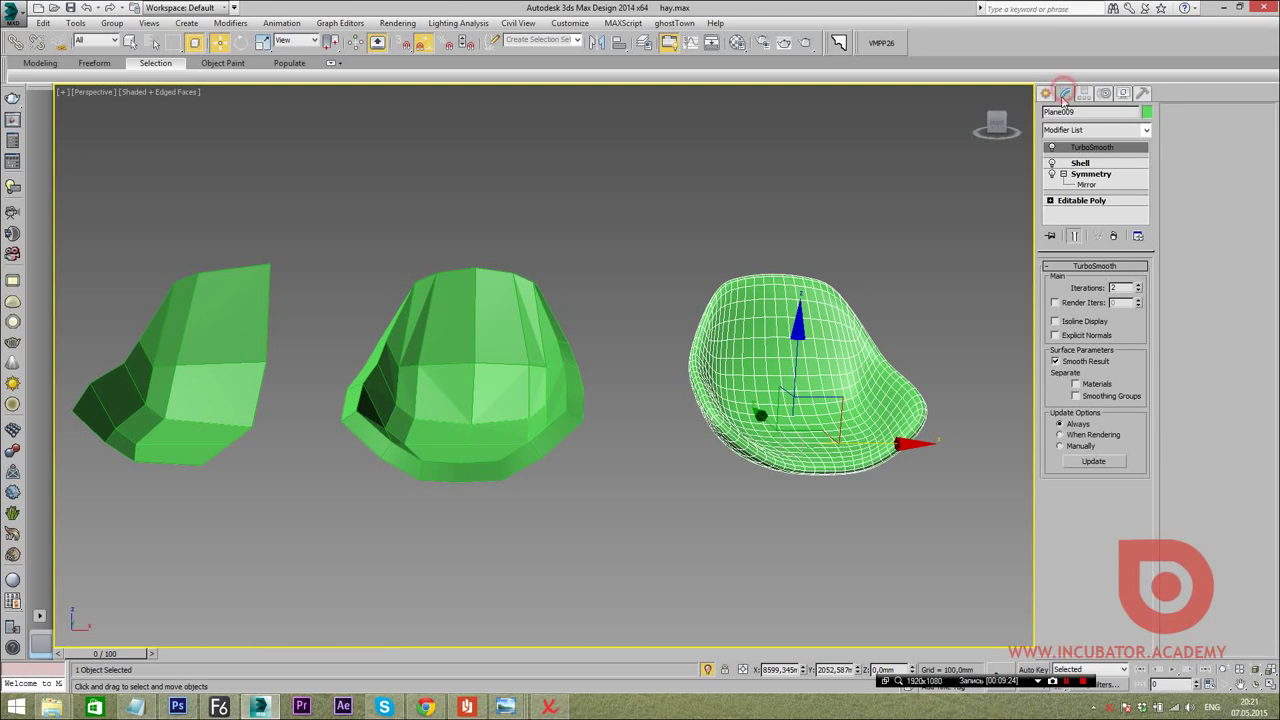
click(185, 332)
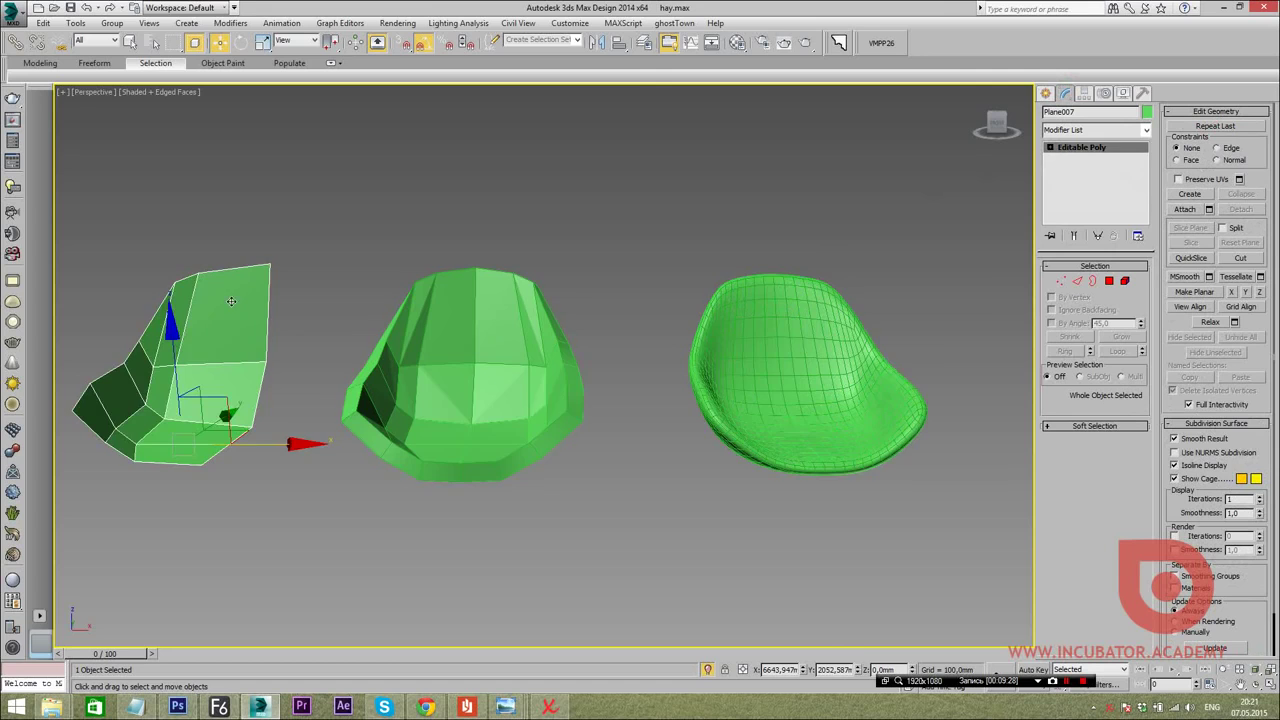
In Plane007's Vertex mode, raise the three top back vertices along Z
middle_drag(231, 301, 255, 274)
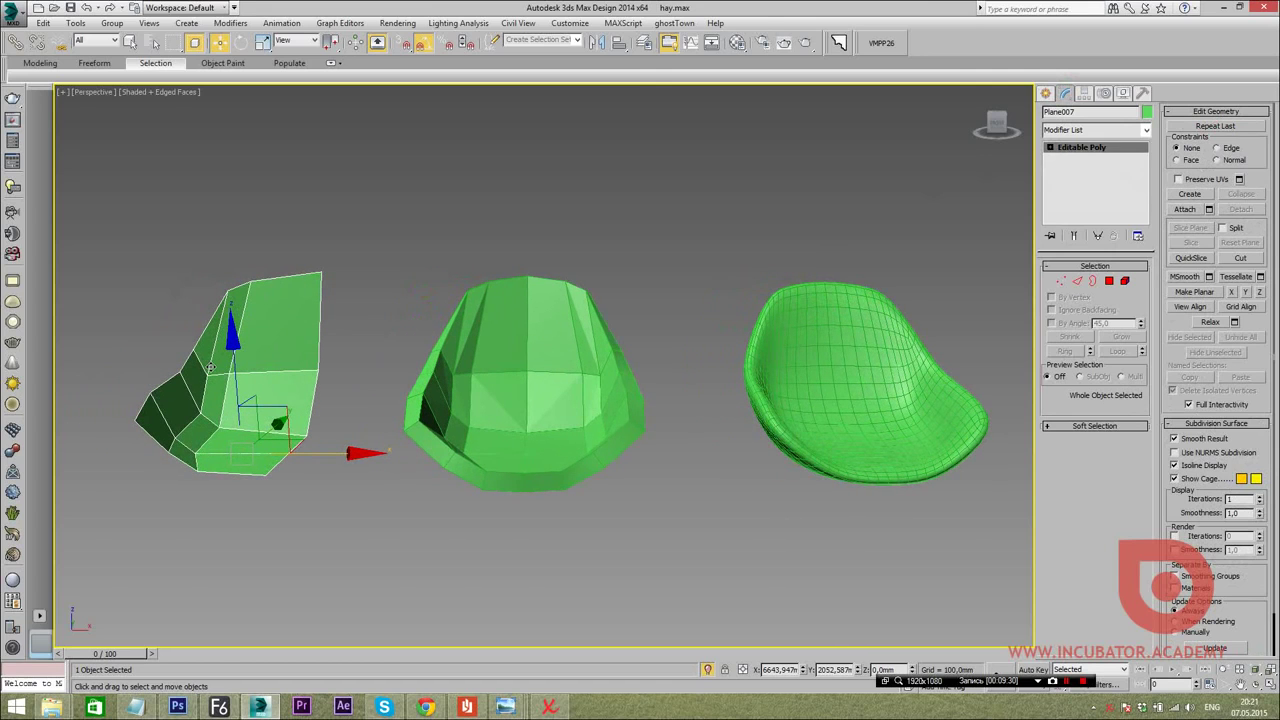
key(1)
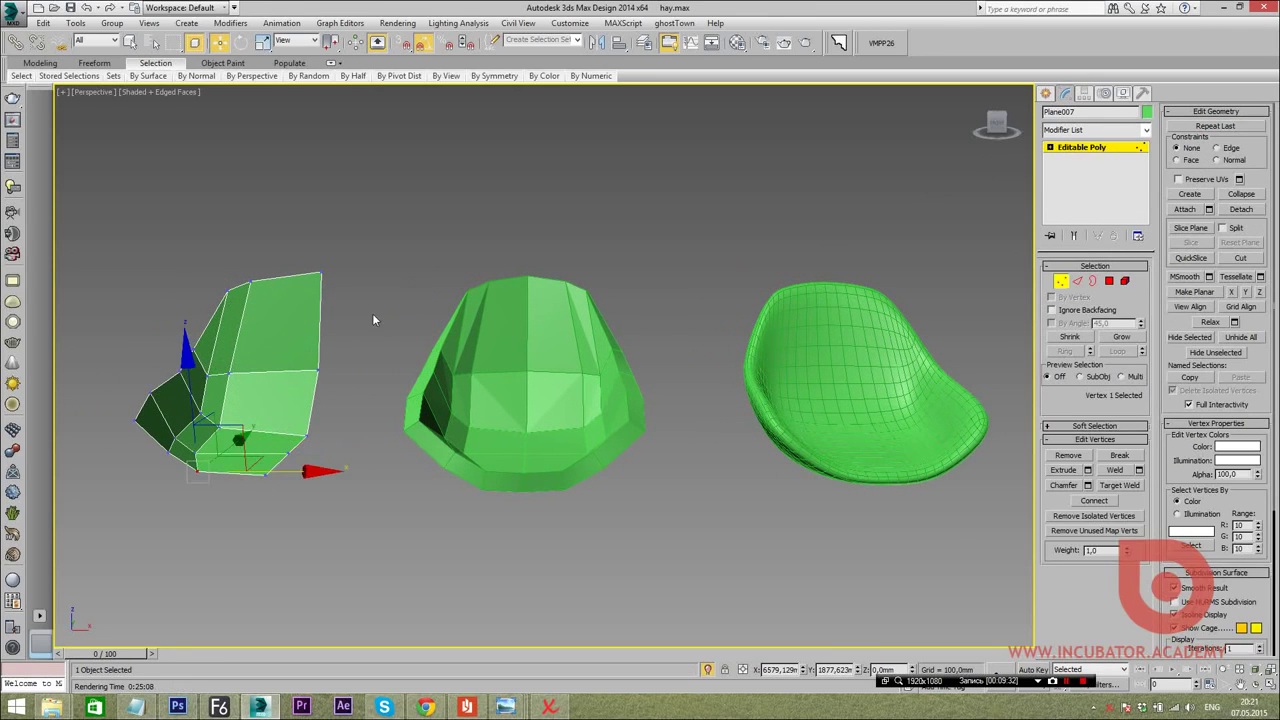
drag(198, 222, 200, 222)
alt+middle_drag(295, 264, 268, 254)
drag(262, 205, 270, 130)
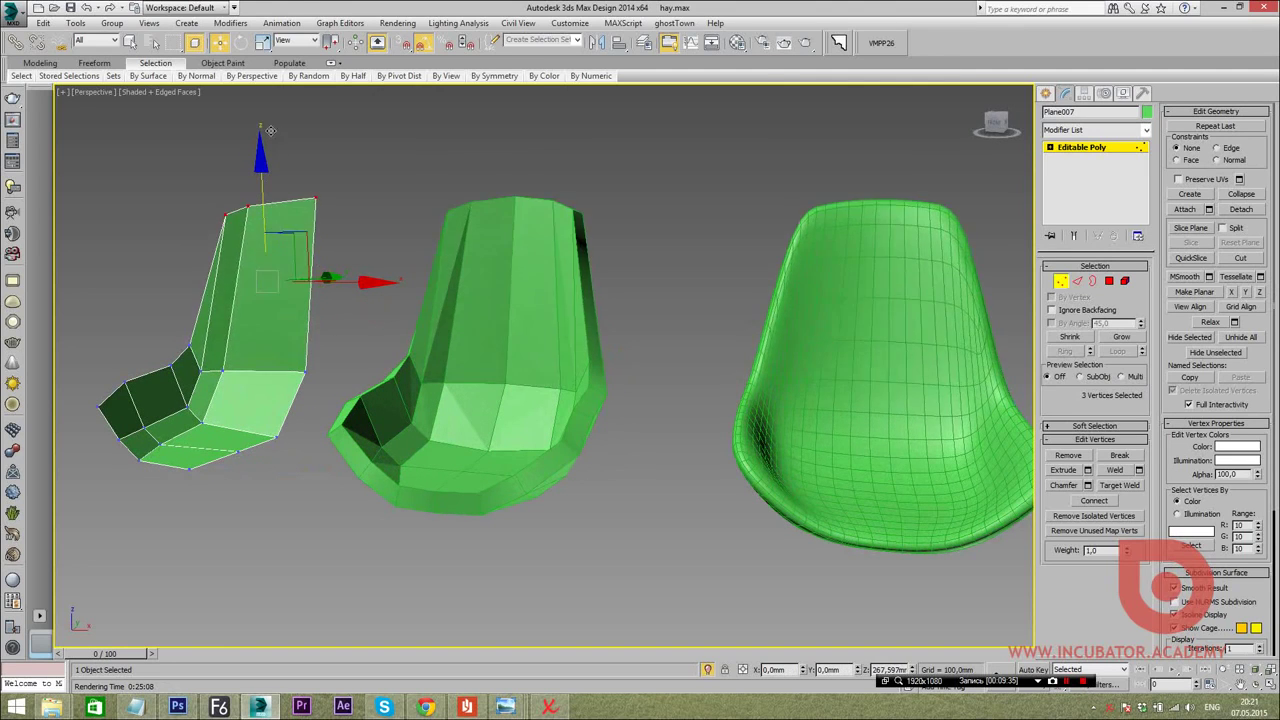
alt+middle_drag(270, 130, 258, 207)
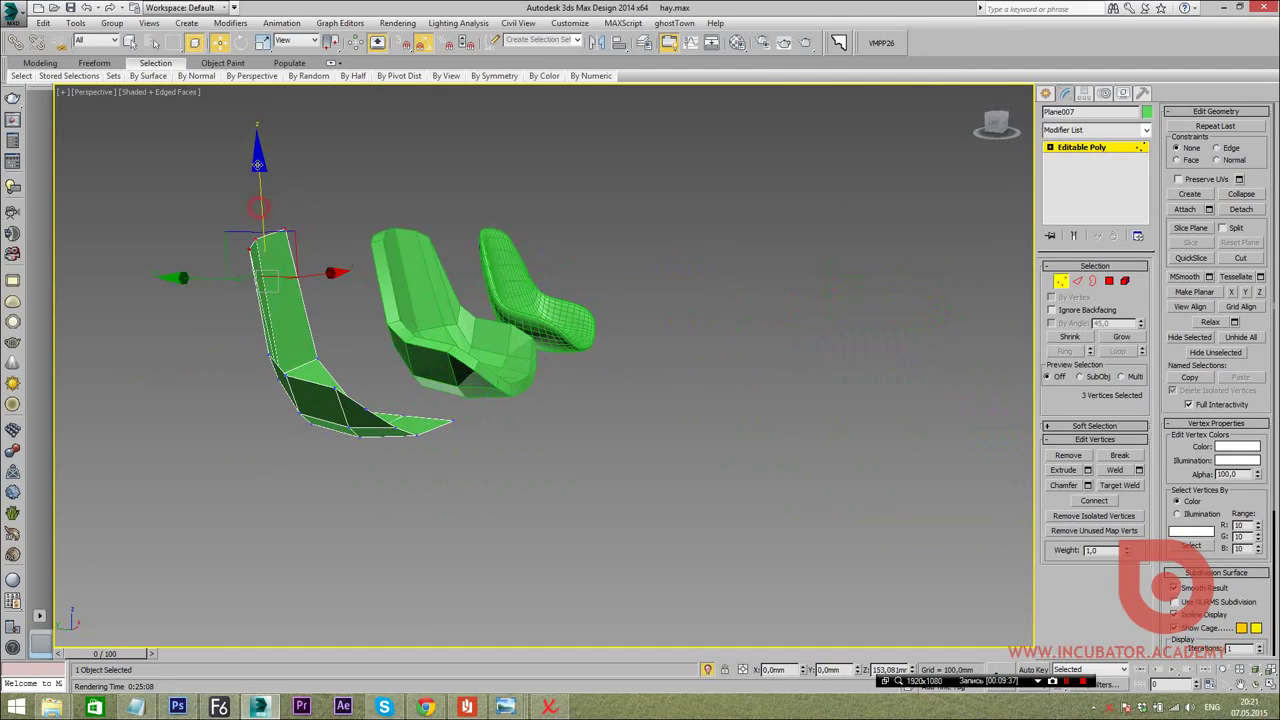
Leave vertex editing and check the taller back on the middle and smoothed seats
alt+middle_drag(258, 163, 354, 302)
scroll(354, 302, up, 6)
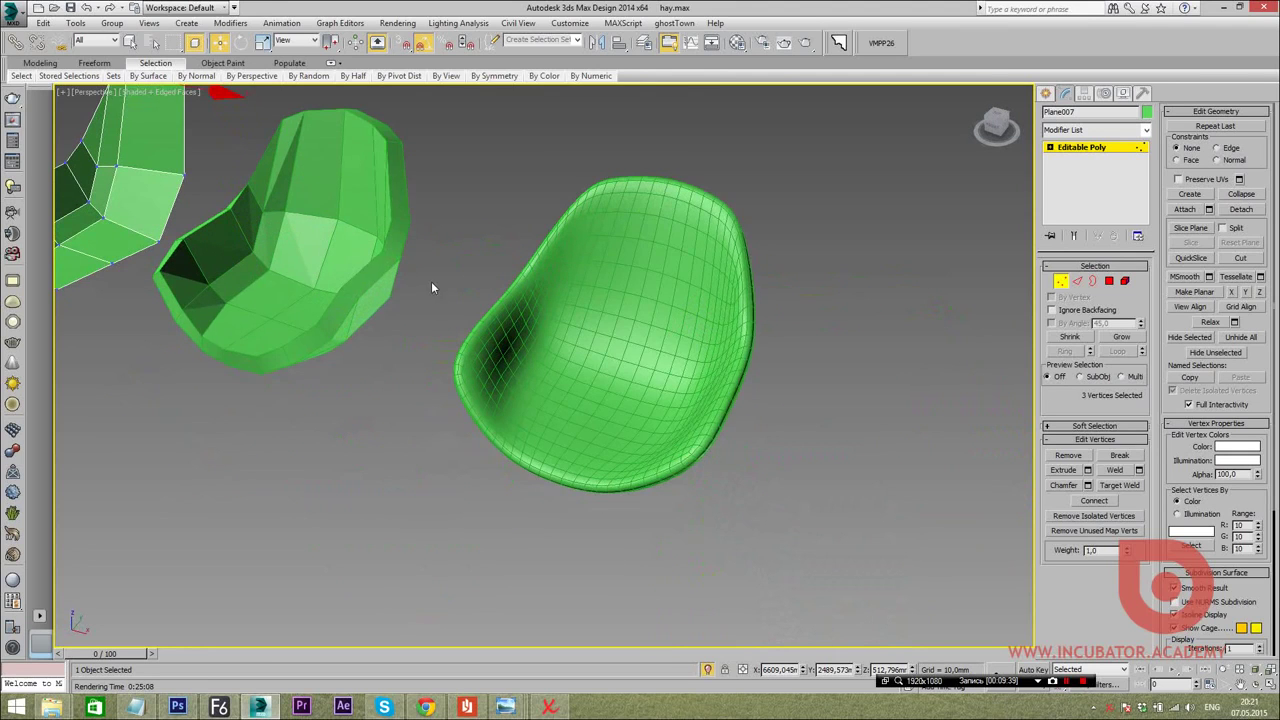
middle_drag(432, 288, 487, 343)
click(1045, 93)
click(397, 271)
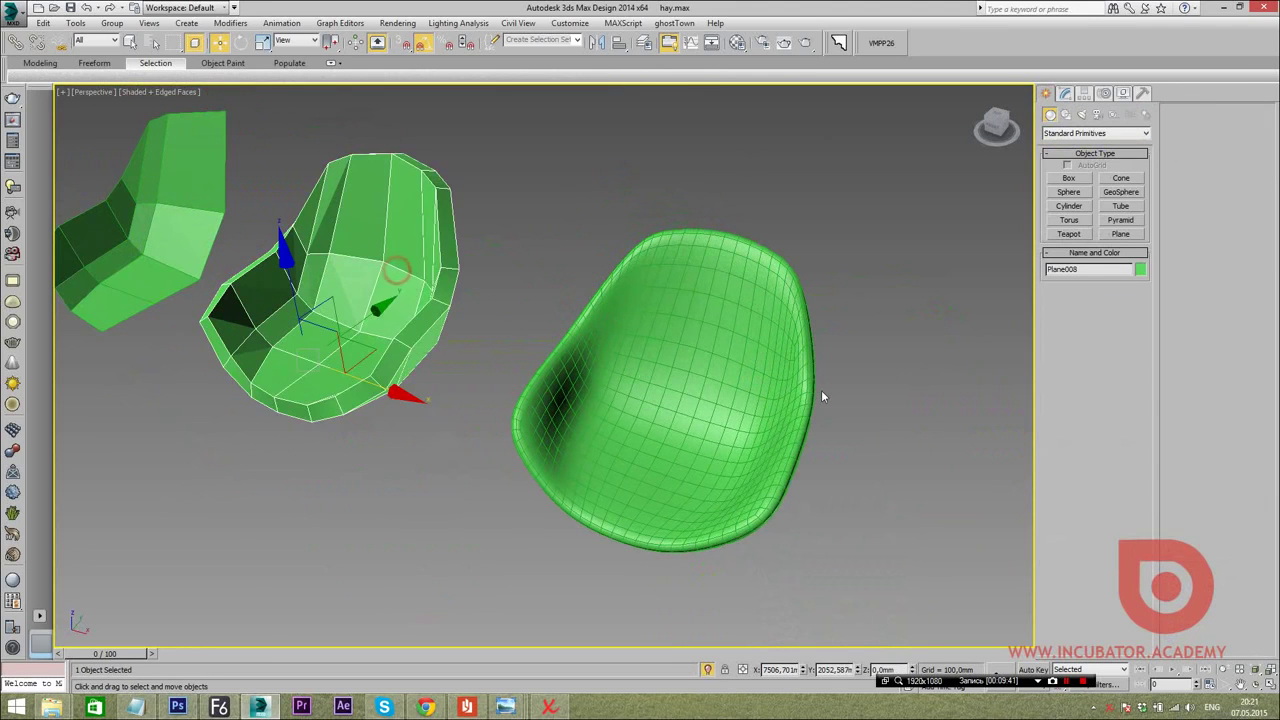
click(733, 392)
click(1065, 92)
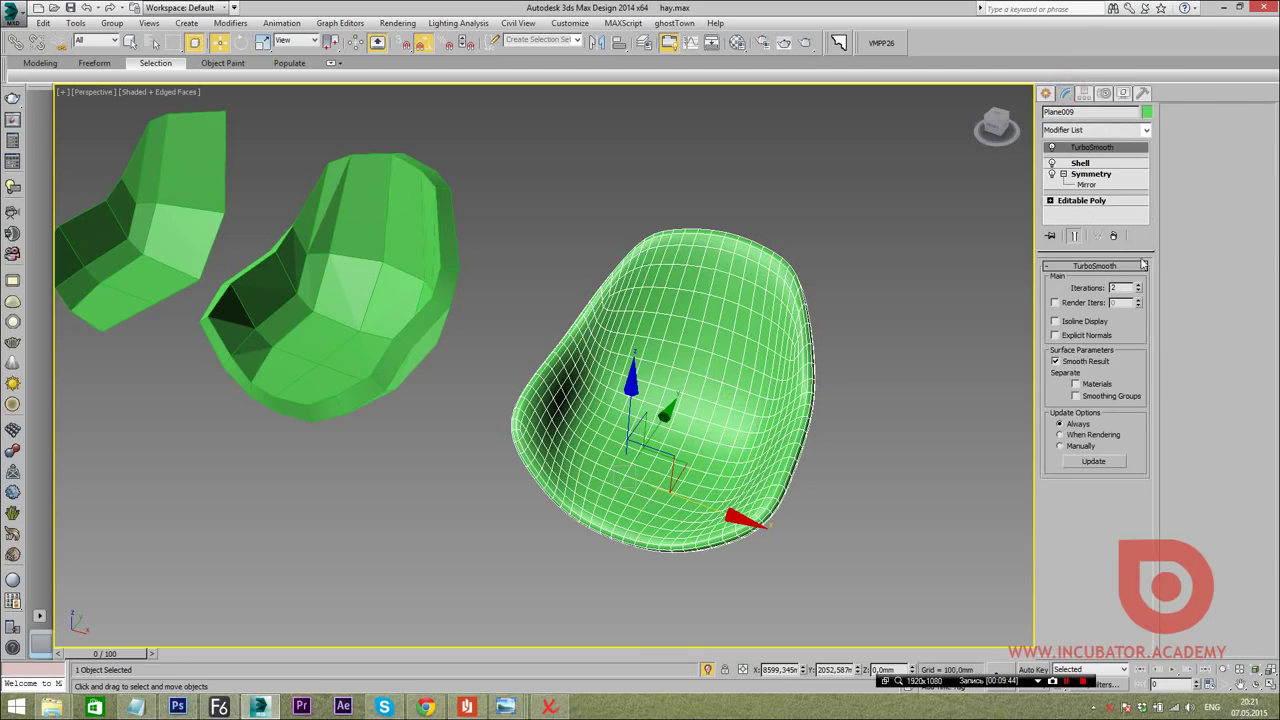
click(923, 263)
Select the middle seat Plane008 and close the Modifier List without adding anything
mouse_move(148, 205)
middle_down()
mouse_move(363, 260)
mouse_move(384, 291)
mouse_move(420, 270)
mouse_move(474, 301)
middle_up()
click(363, 260)
click(482, 290)
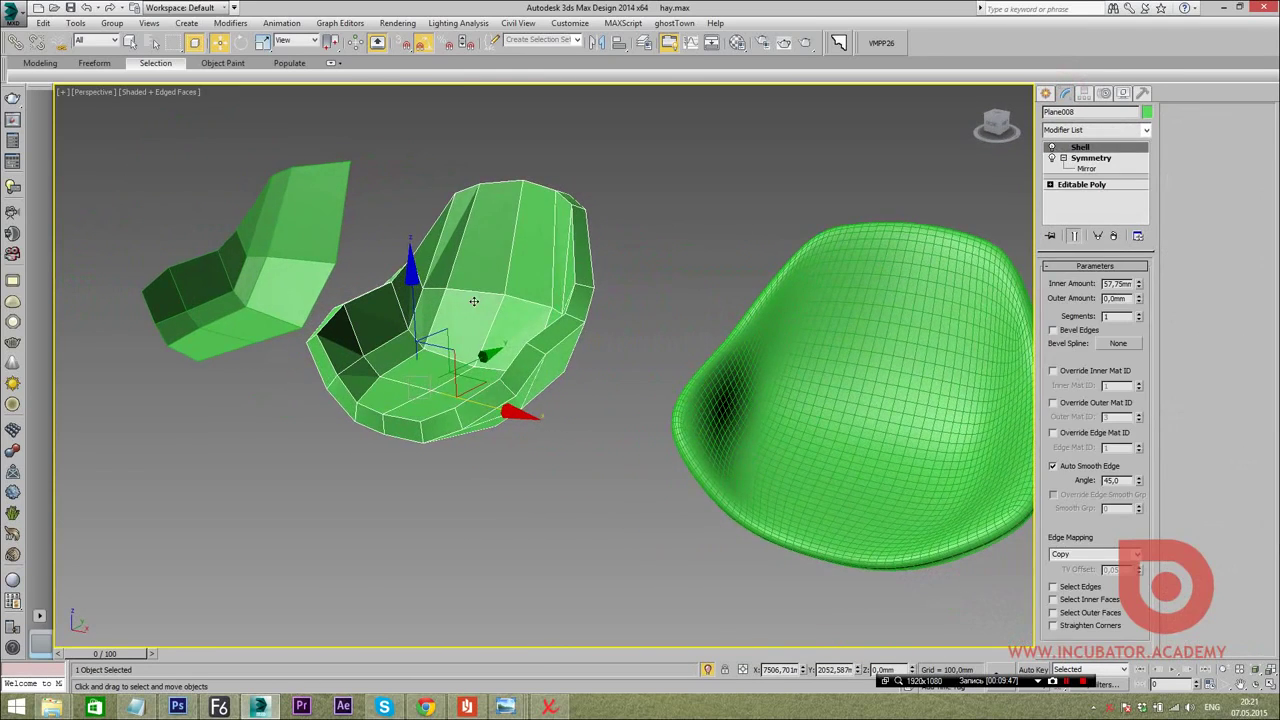
click(1092, 131)
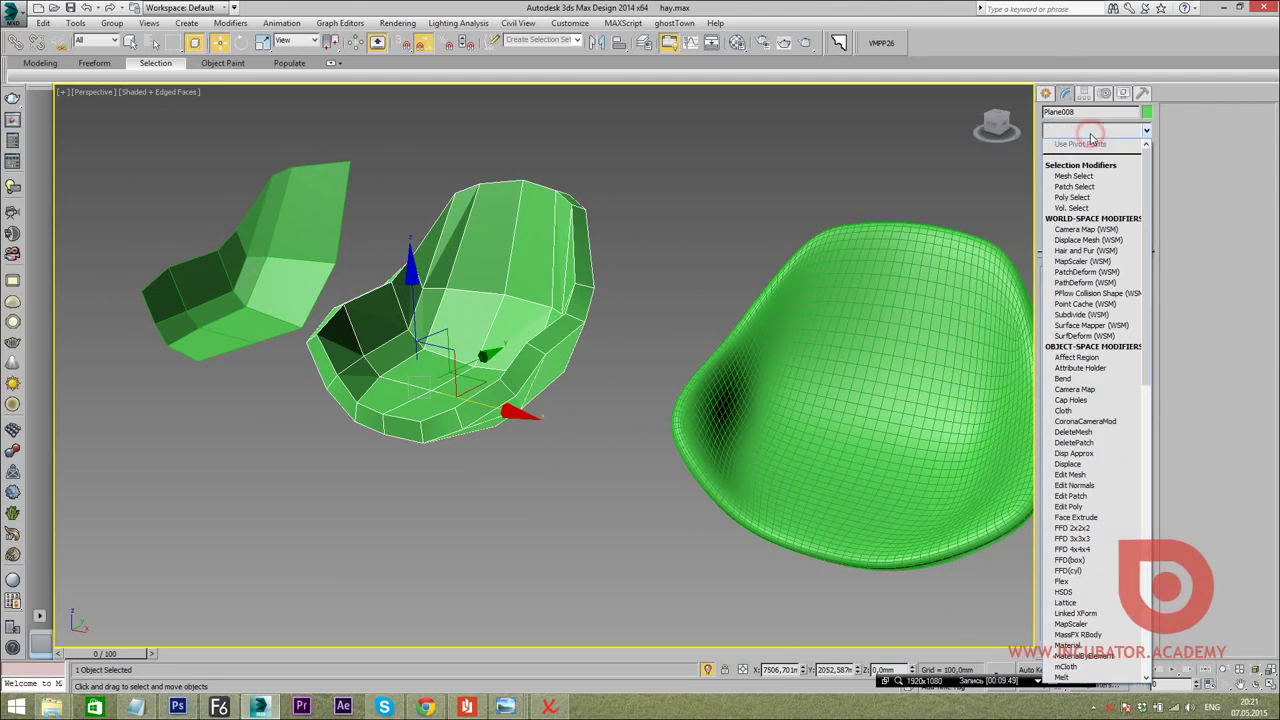
click(1091, 134)
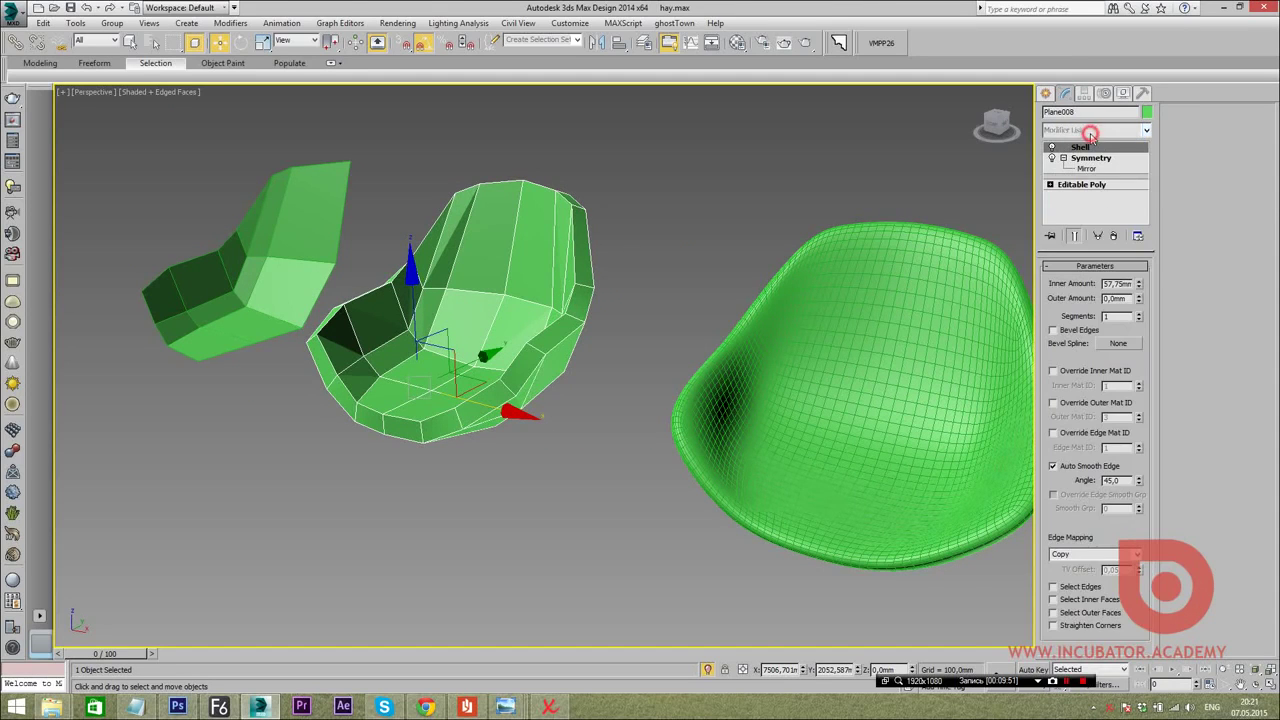
Raise Plane008's Shell Inner Amount to about 73.45 mm, checking it against the reference photo
click(1140, 284)
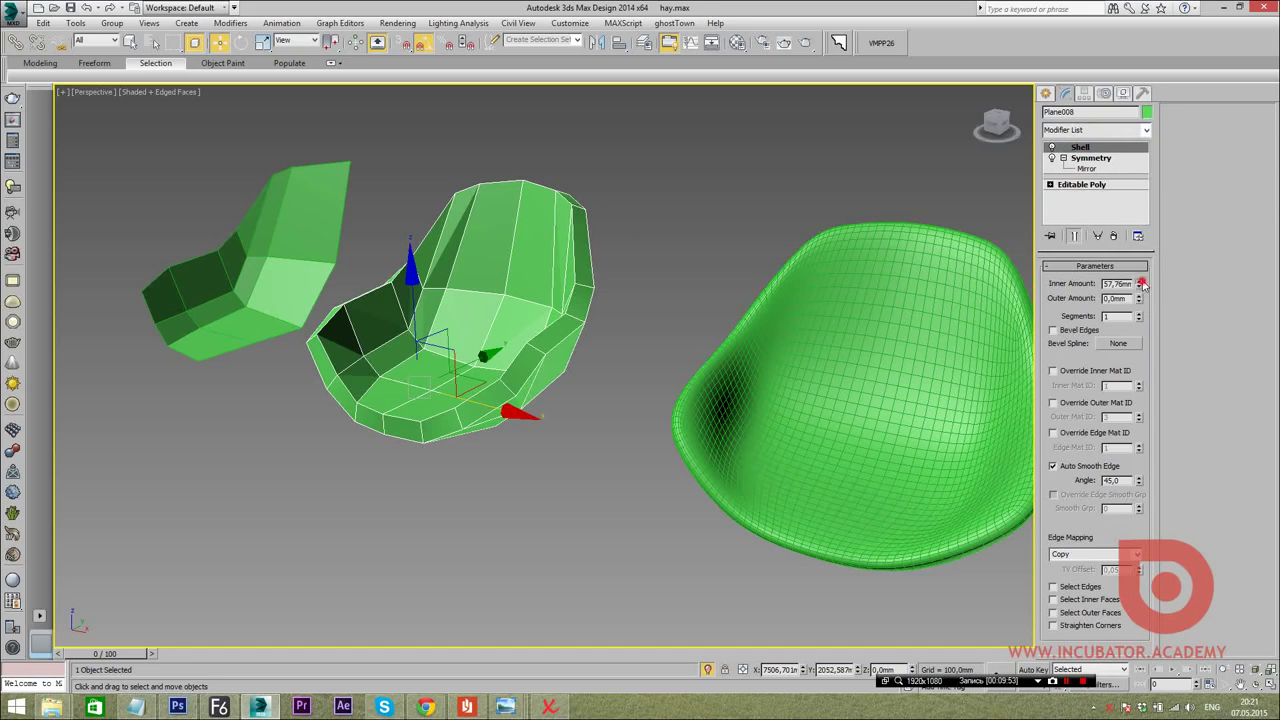
alt+middle_drag(766, 417, 752, 427)
mouse_move(1140, 285)
mouse_down()
mouse_move(799, 191)
mouse_move(960, 520)
mouse_up()
key(alt+Tab)
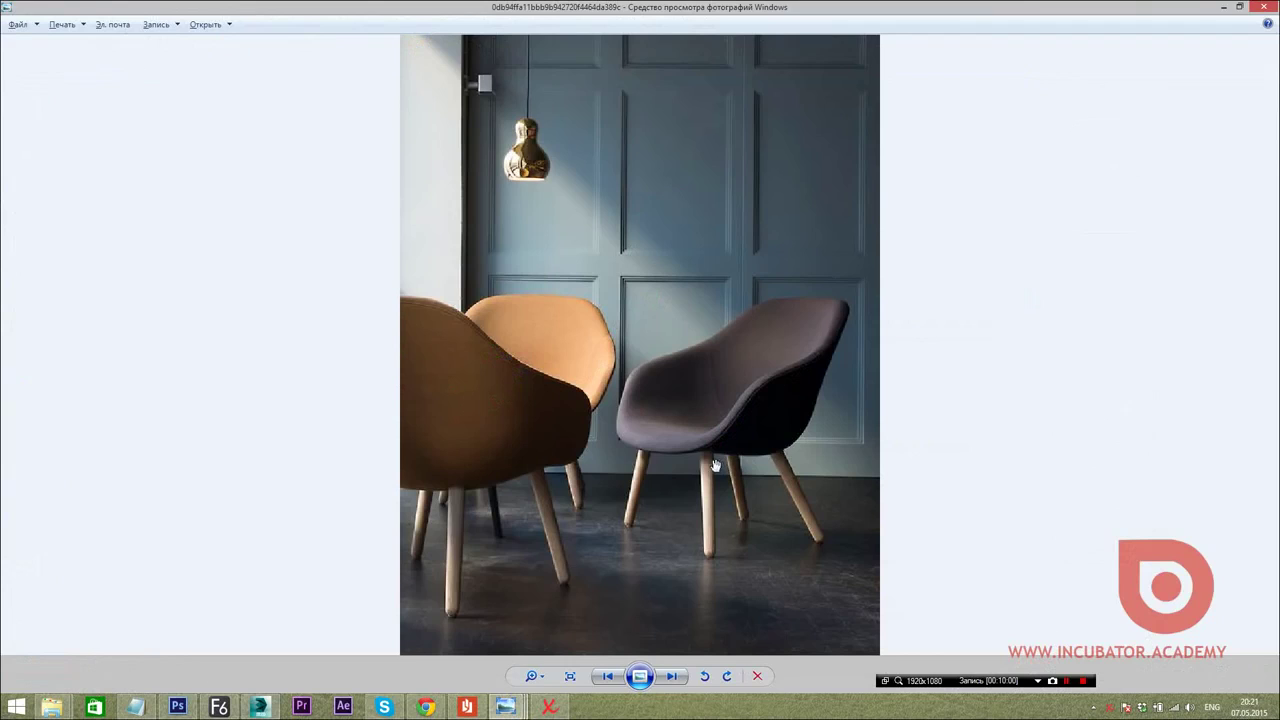
key(alt+Tab)
alt+middle_drag(777, 412, 740, 410)
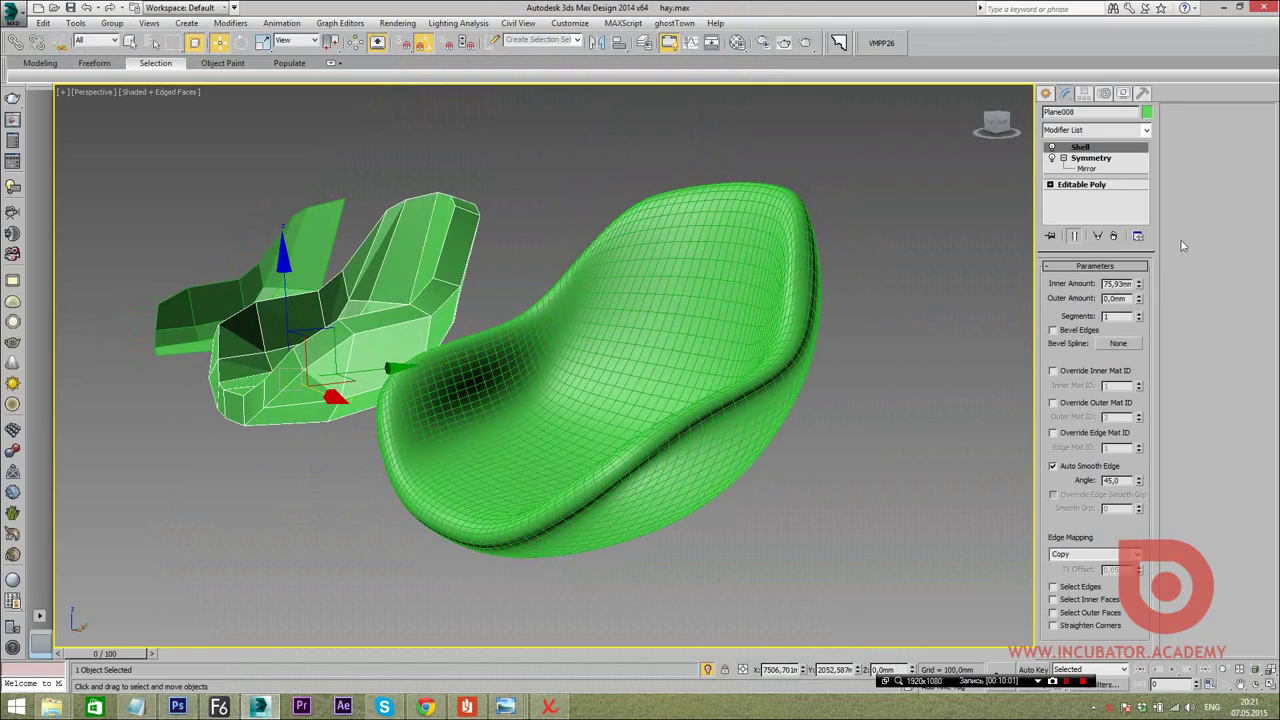
alt+middle_drag(656, 415, 900, 360)
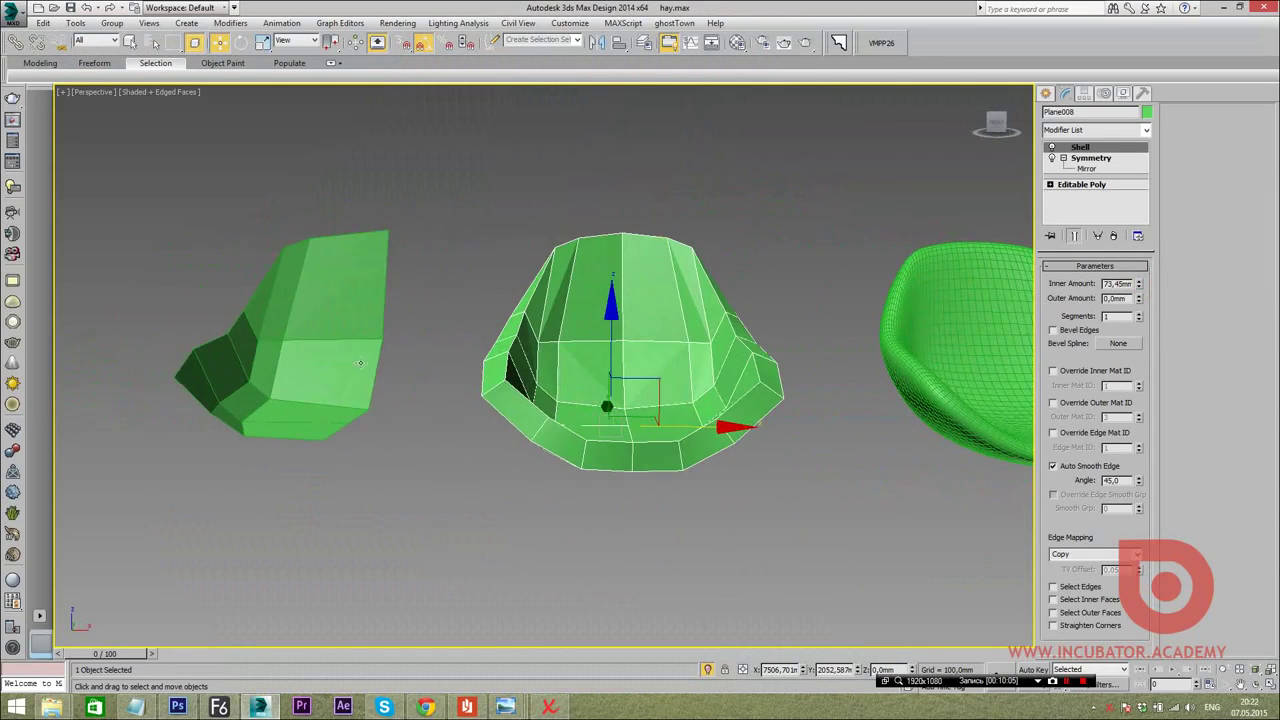
Lower the selected front vertices of Plane007 along Z
click(329, 286)
key(1)
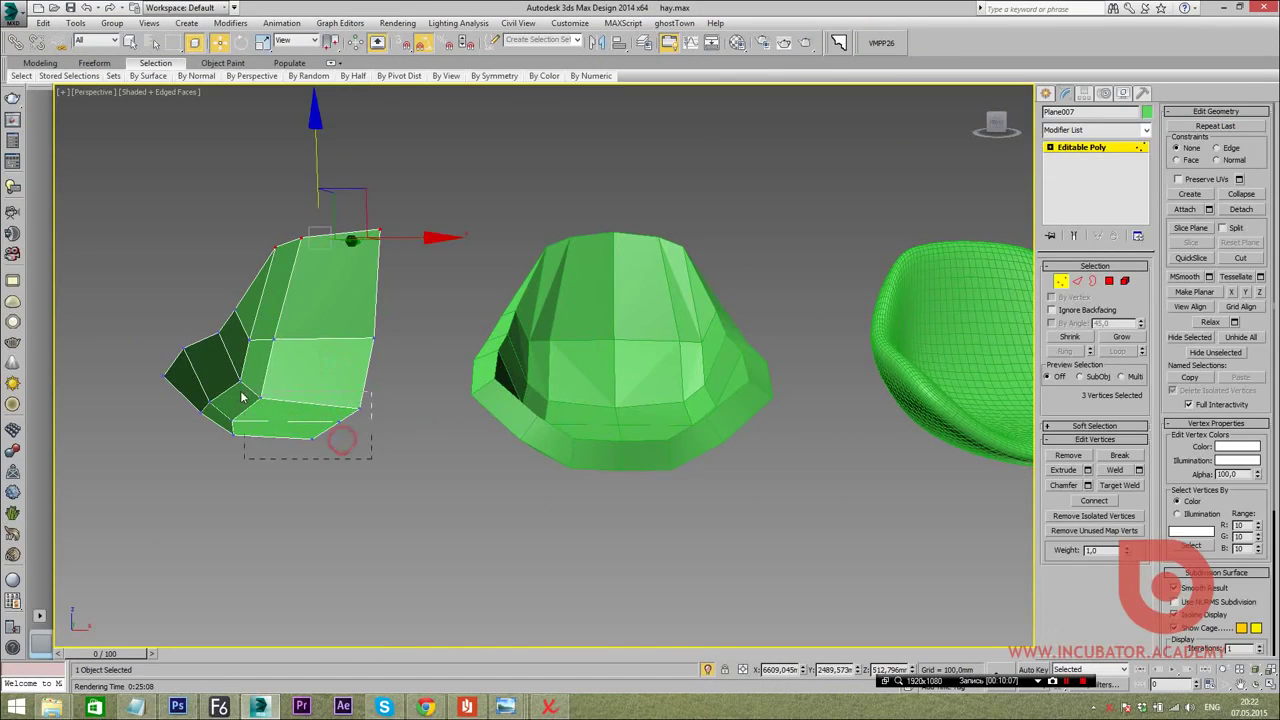
alt+middle_drag(265, 436, 172, 417)
alt+middle_drag(213, 363, 160, 318)
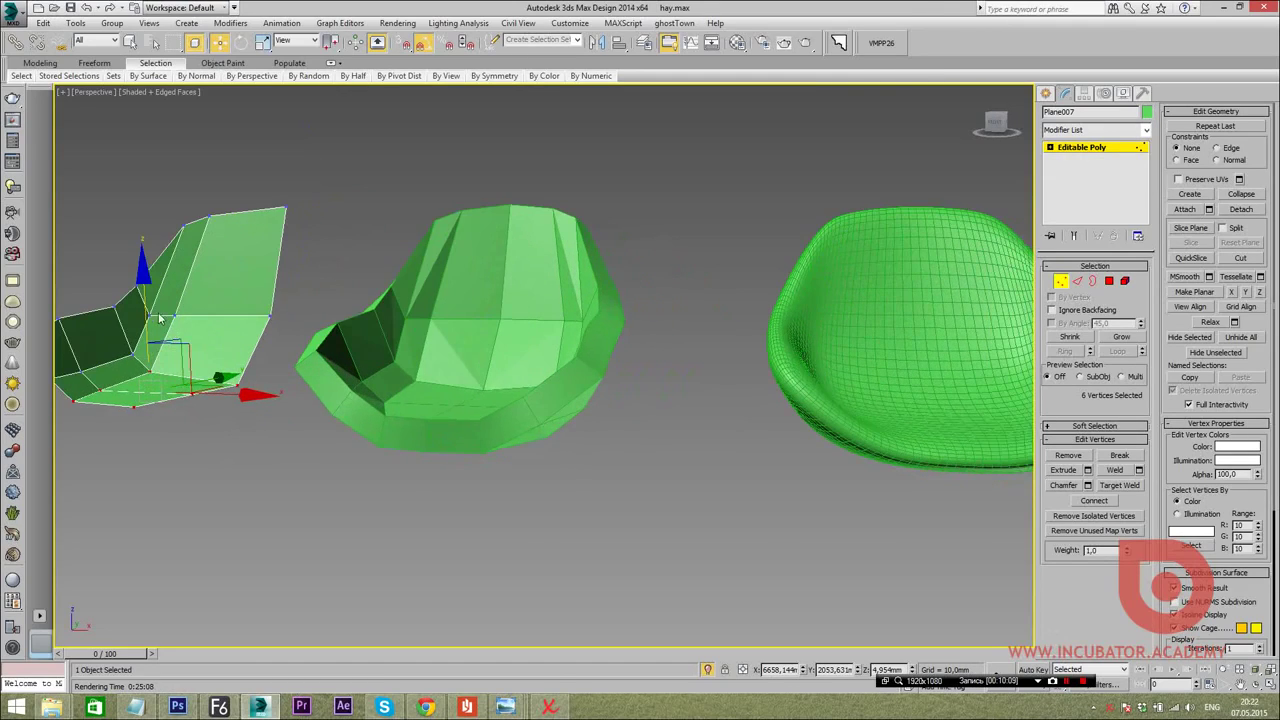
drag(146, 311, 146, 328)
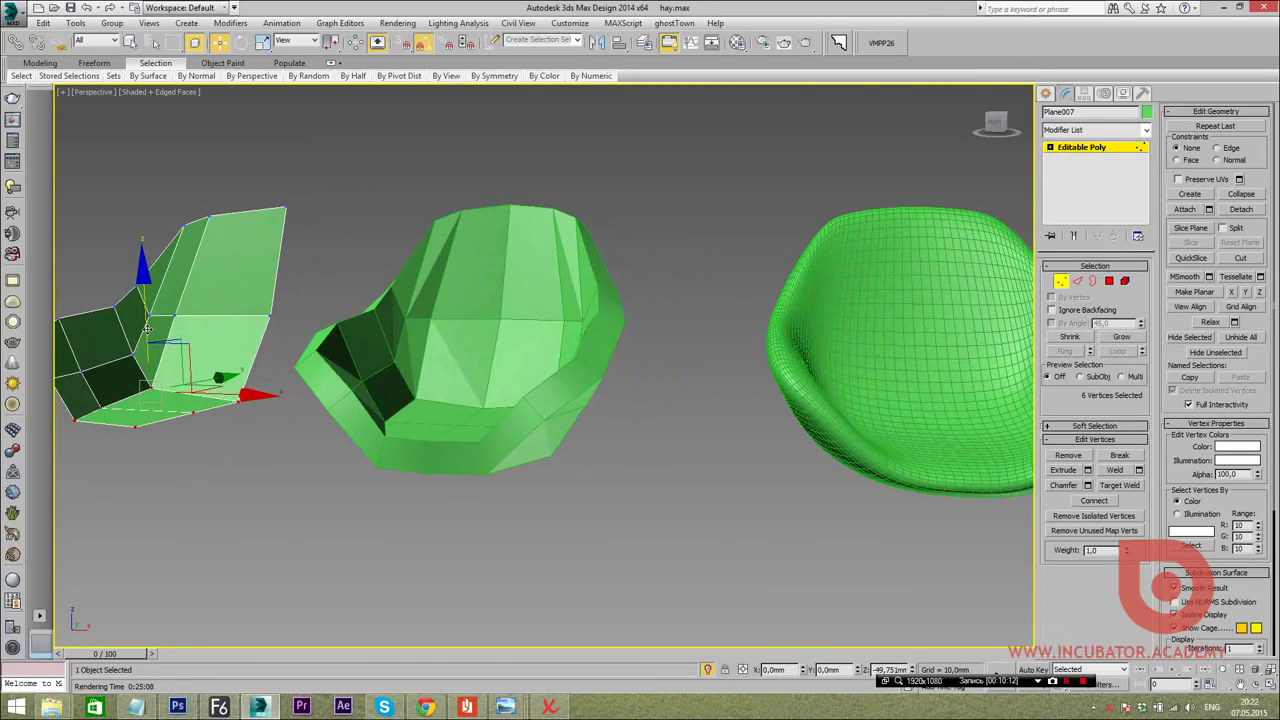
scroll(627, 422, up, 5)
scroll(627, 422, down, 5)
mouse_move(627, 422)
alt+middle_down()
mouse_move(613, 413)
mouse_move(760, 466)
alt+middle_up()
scroll(720, 466, up, 3)
scroll(628, 467, up, 2)
mouse_move(628, 467)
alt+middle_down()
mouse_move(674, 467)
mouse_move(654, 479)
alt+middle_up()
scroll(654, 479, up, 3)
mouse_move(563, 466)
middle_down()
mouse_move(462, 428)
mouse_move(491, 408)
middle_up()
scroll(462, 428, down, 3)
Compare the seat piece with the reference photo twice, then switch Plane007 to Edge mode
key(alt+Tab)
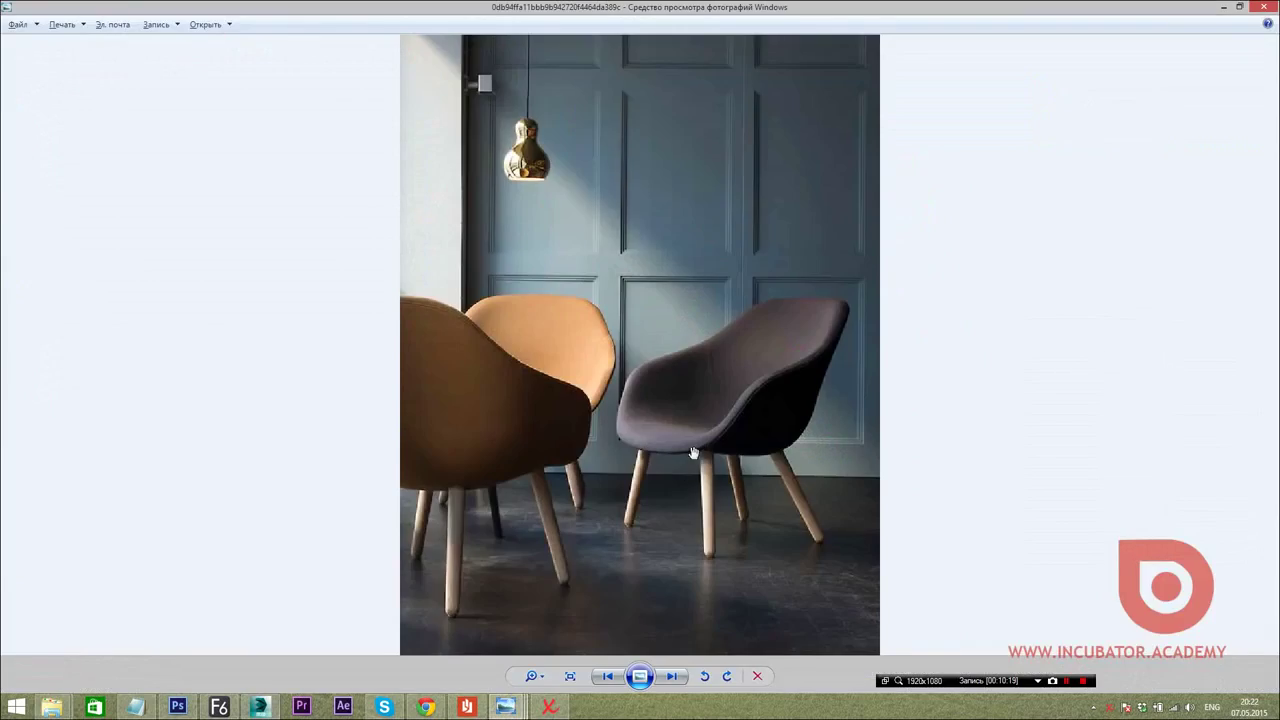
key(alt+Tab)
scroll(779, 470, up, 3)
scroll(743, 466, down, 4)
scroll(464, 455, up, 2)
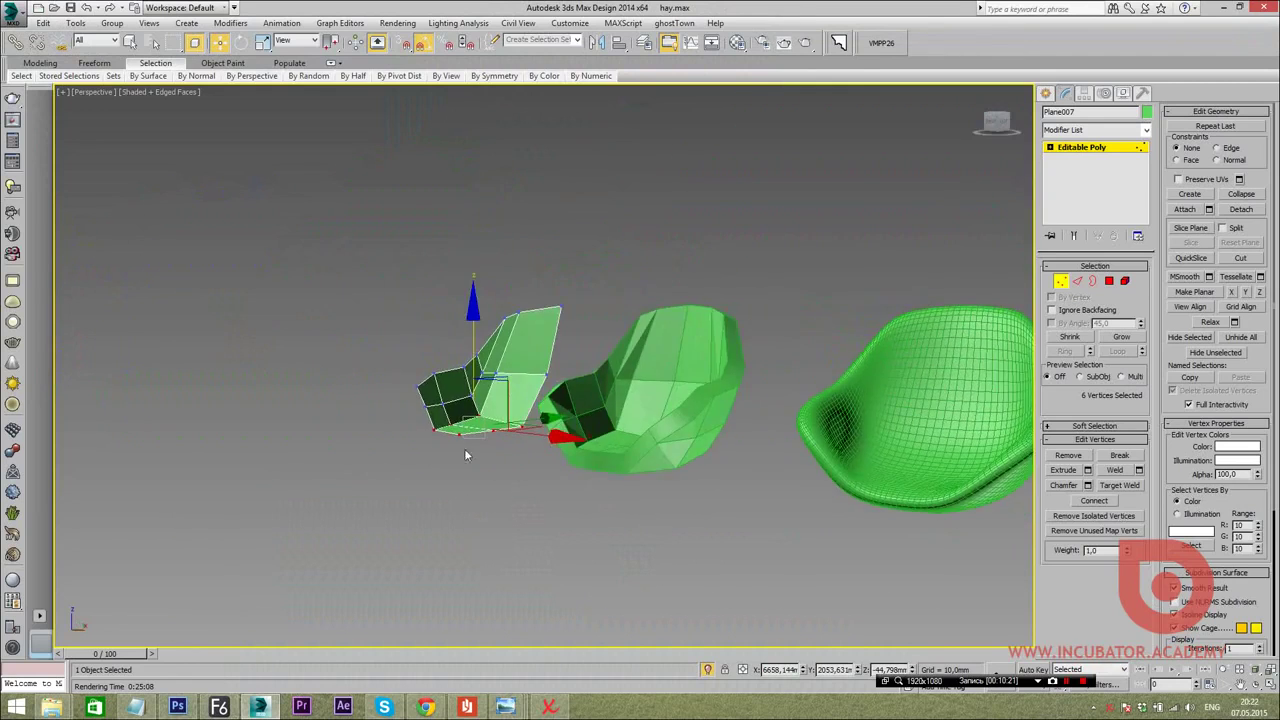
scroll(459, 443, up, 2)
scroll(459, 443, down, 2)
mouse_move(459, 443)
alt+middle_down()
mouse_move(464, 460)
mouse_move(405, 458)
alt+middle_up()
key(alt+Tab)
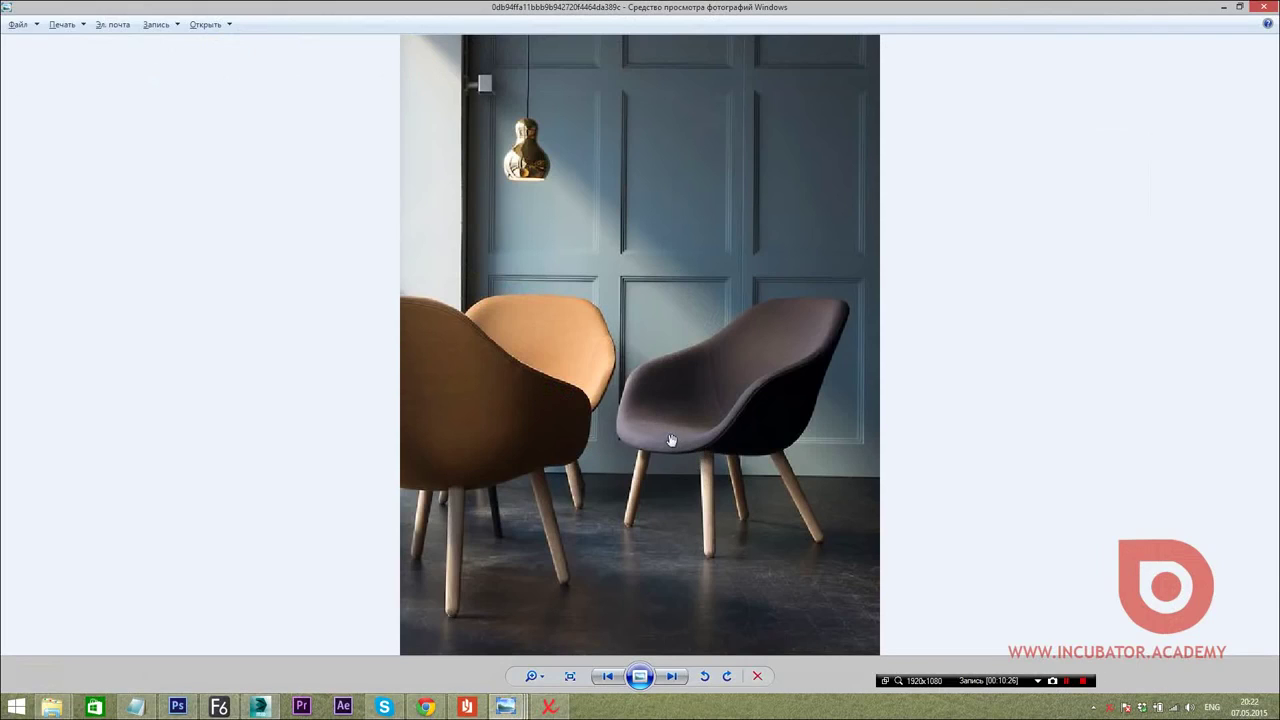
key(alt+Tab)
alt+middle_drag(614, 367, 692, 430)
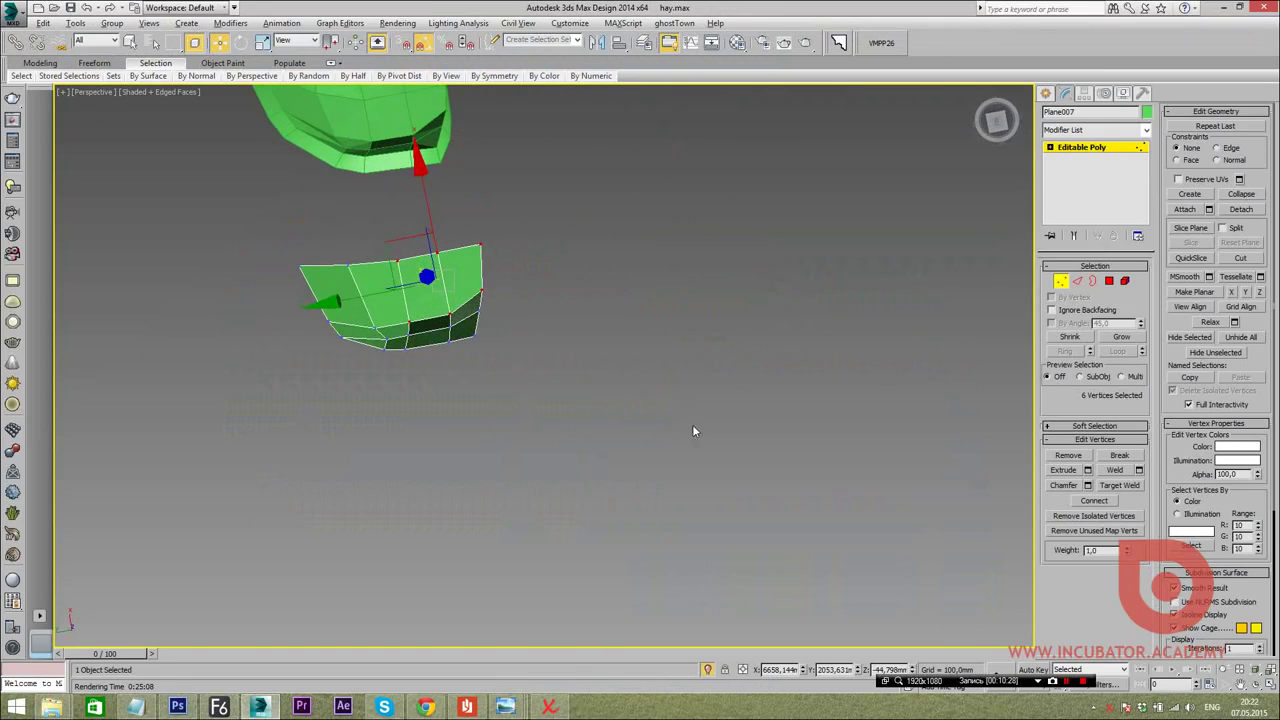
click(1077, 281)
scroll(457, 344, up, 2)
mouse_move(457, 344)
alt+middle_down()
mouse_move(449, 523)
mouse_move(508, 479)
alt+middle_up()
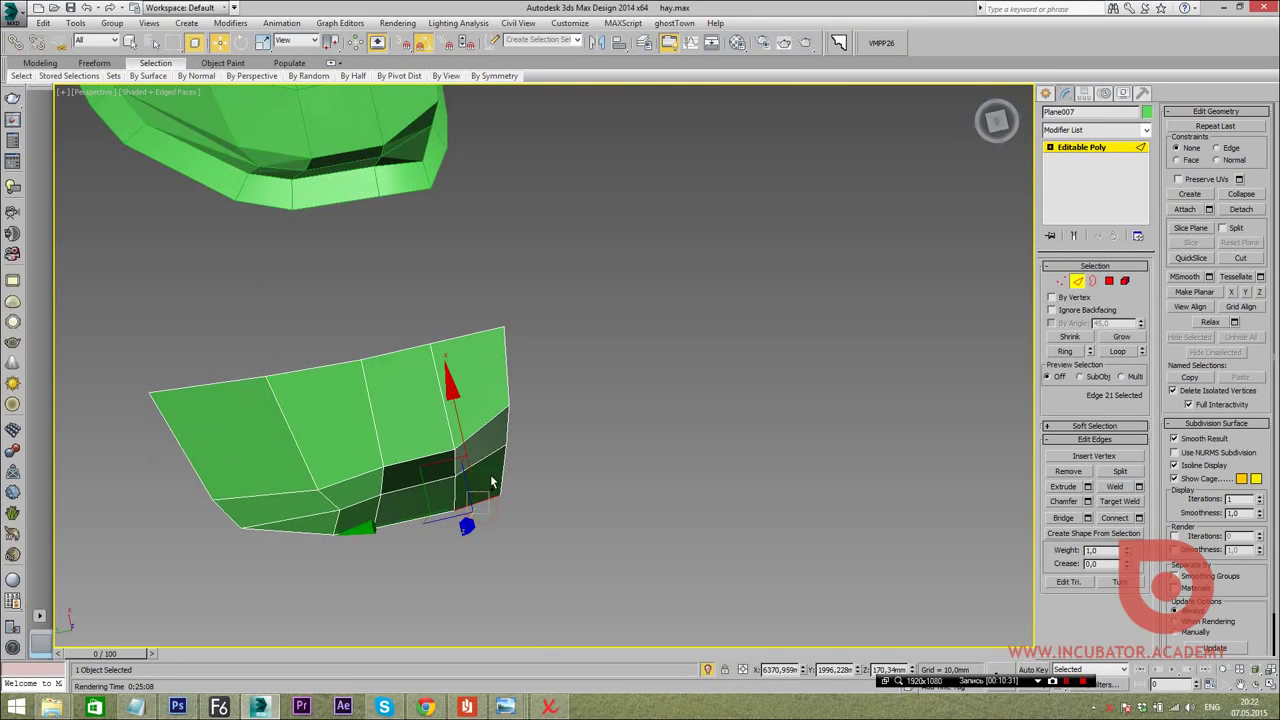
ctrl+click(476, 355)
alt+middle_drag(492, 401, 534, 525)
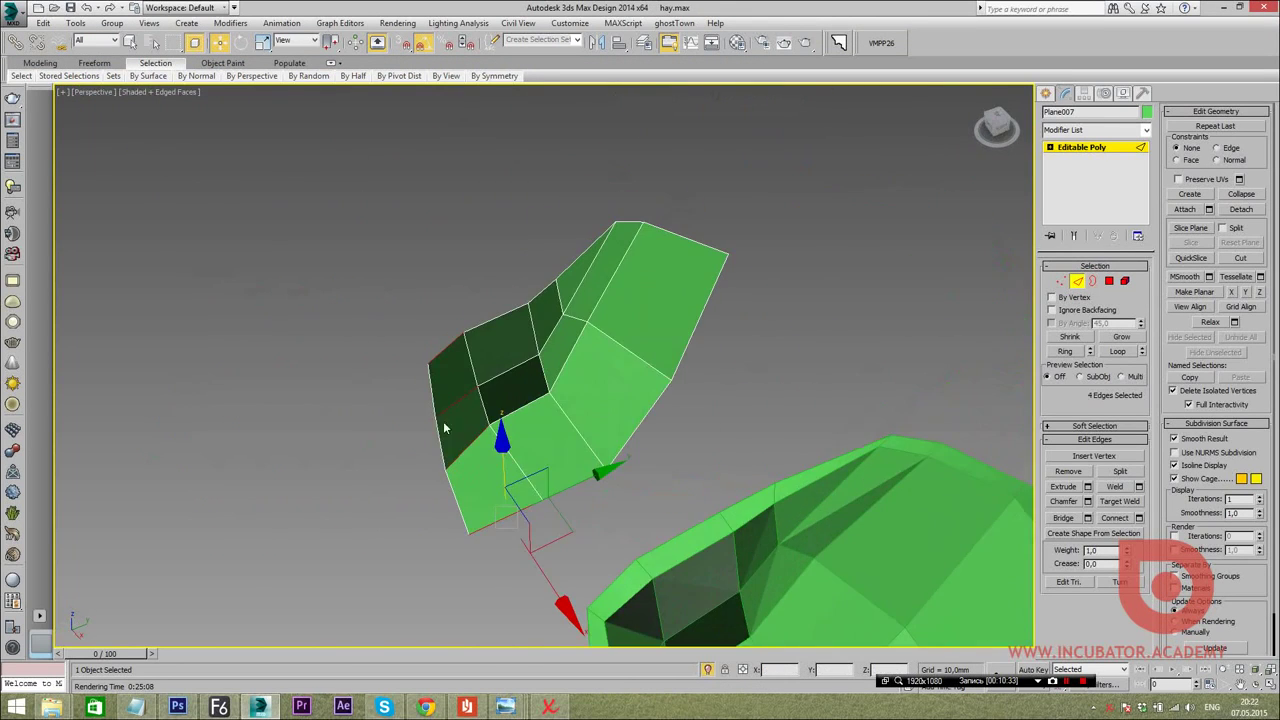
right_click(534, 525)
click(534, 502)
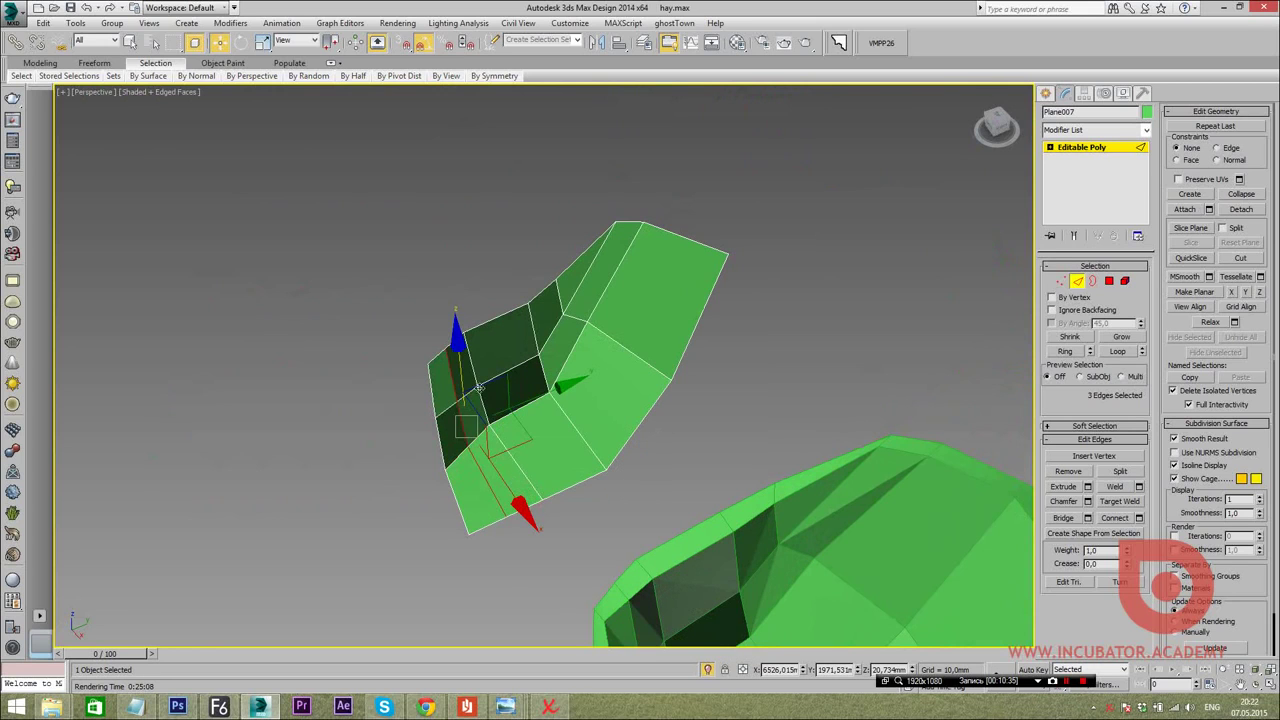
alt+middle_drag(656, 420, 692, 386)
right_click(692, 386)
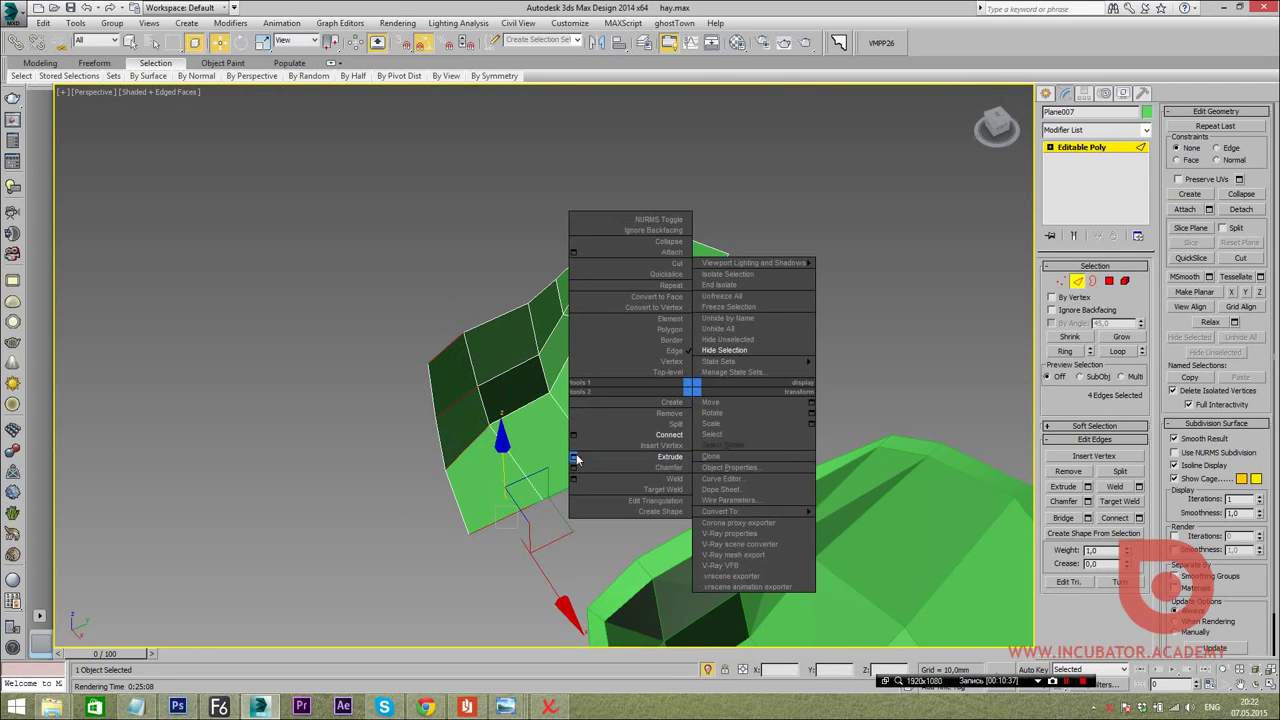
click(573, 458)
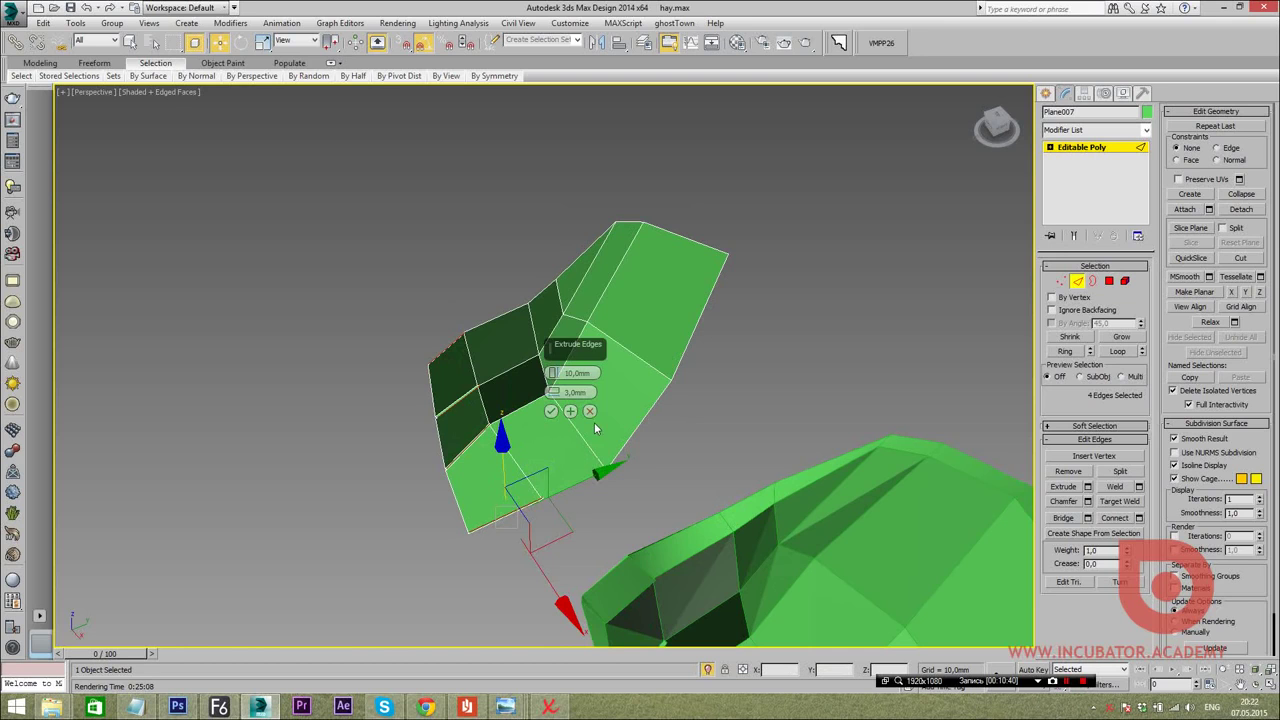
alt+middle_drag(594, 428, 484, 545)
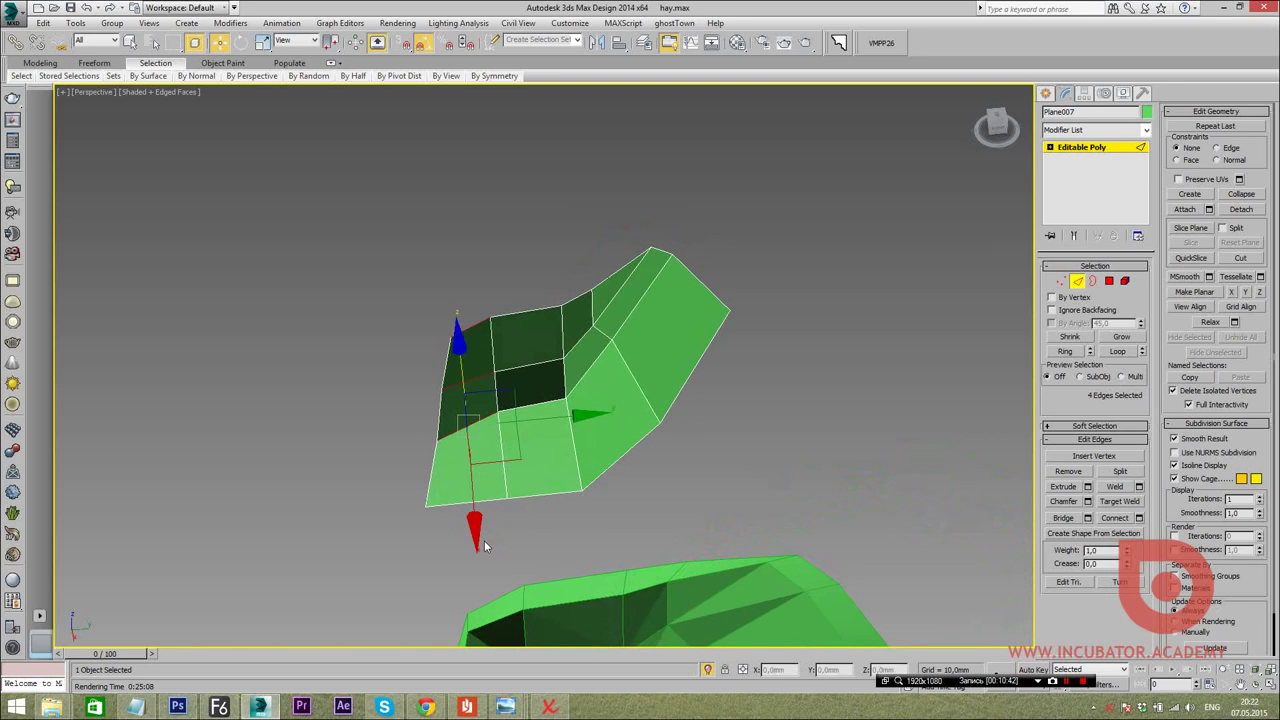
right_click(696, 368)
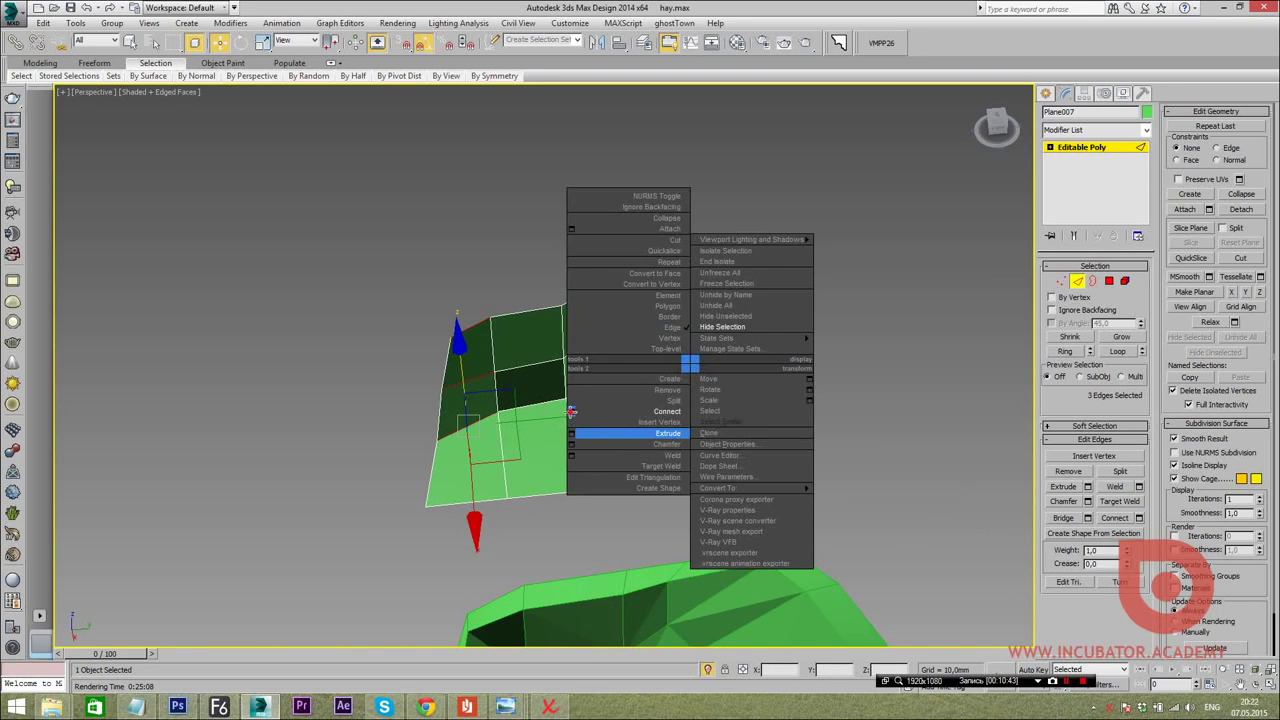
click(571, 411)
alt+middle_drag(560, 395, 557, 388)
scroll(557, 388, up, 3)
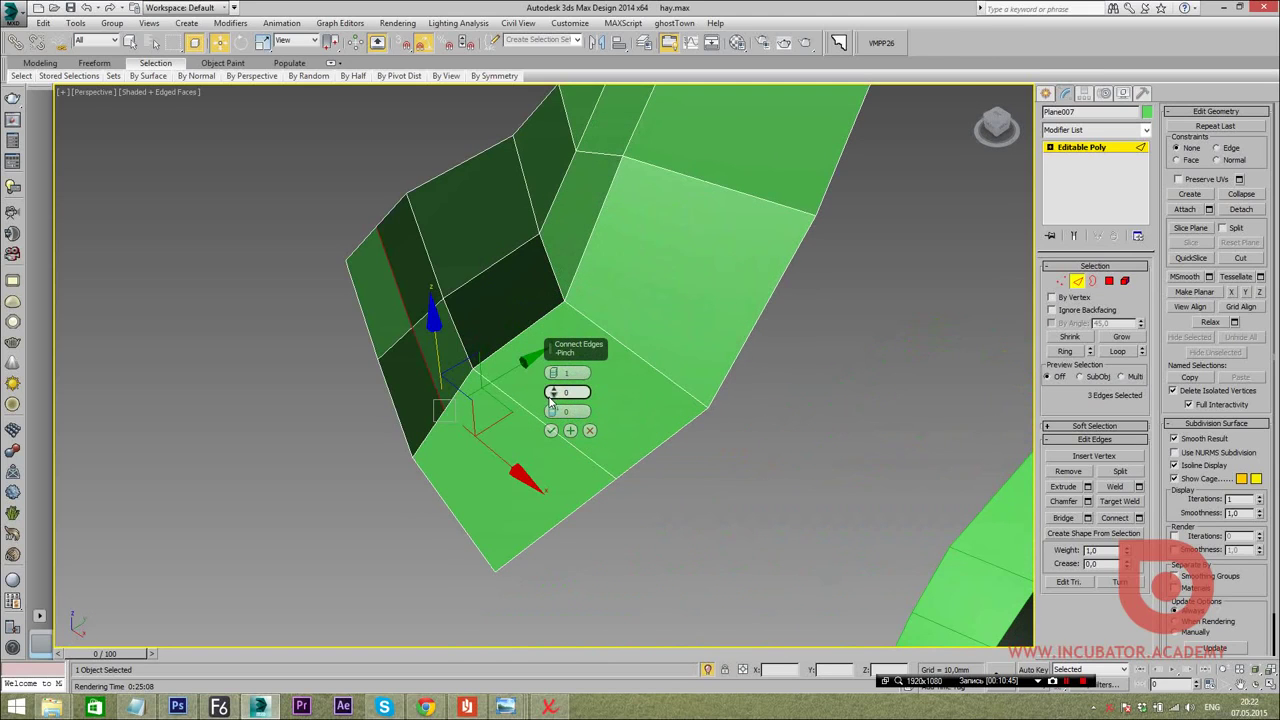
drag(554, 446, 564, 289)
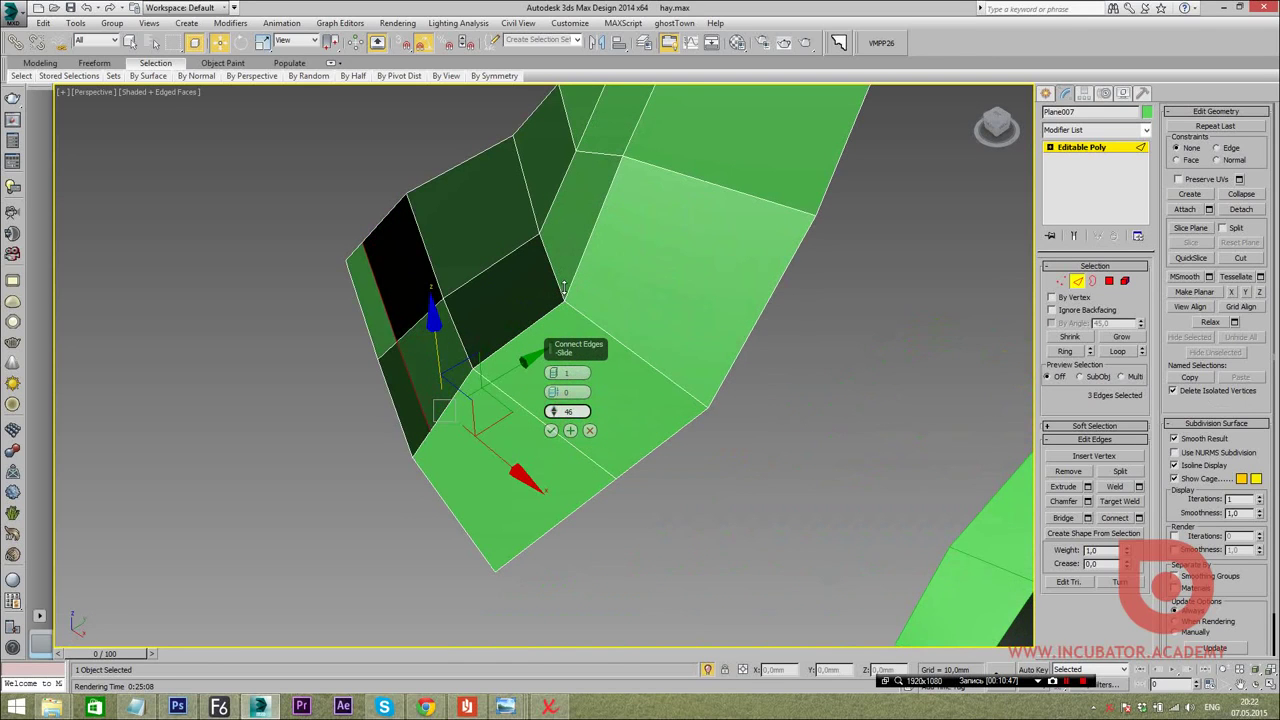
ctrl+click(523, 499)
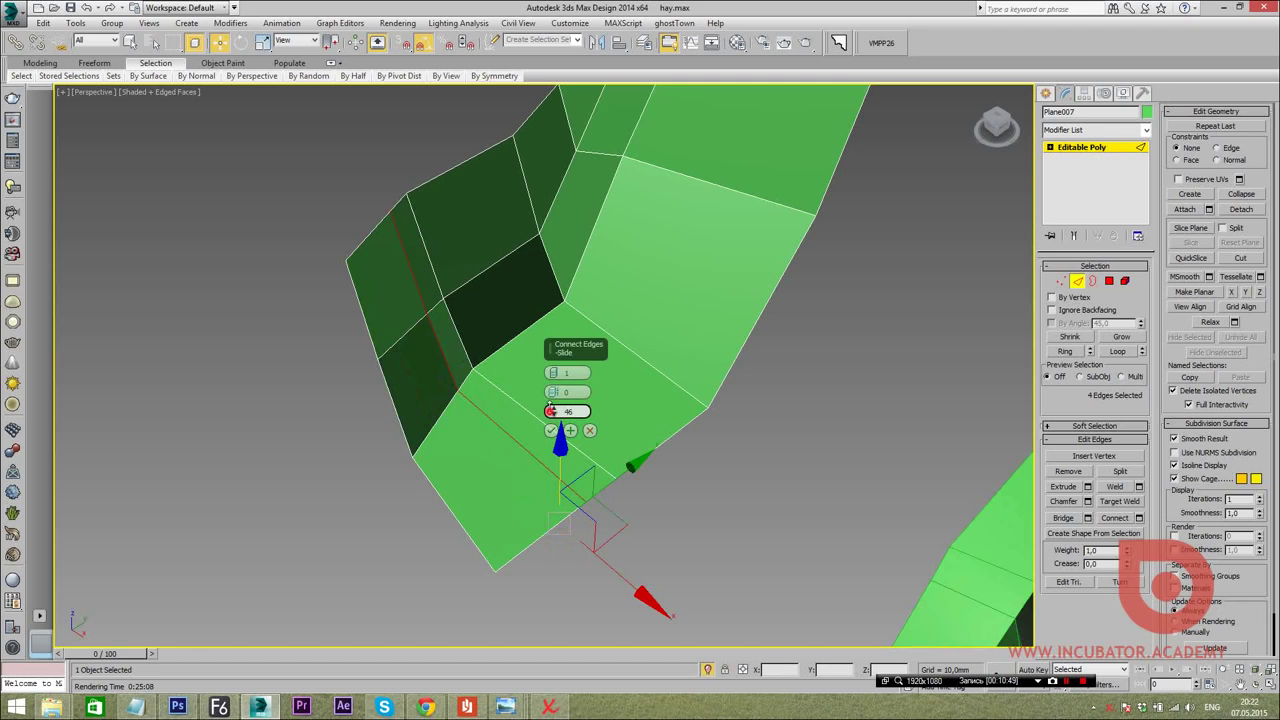
drag(553, 411, 561, 636)
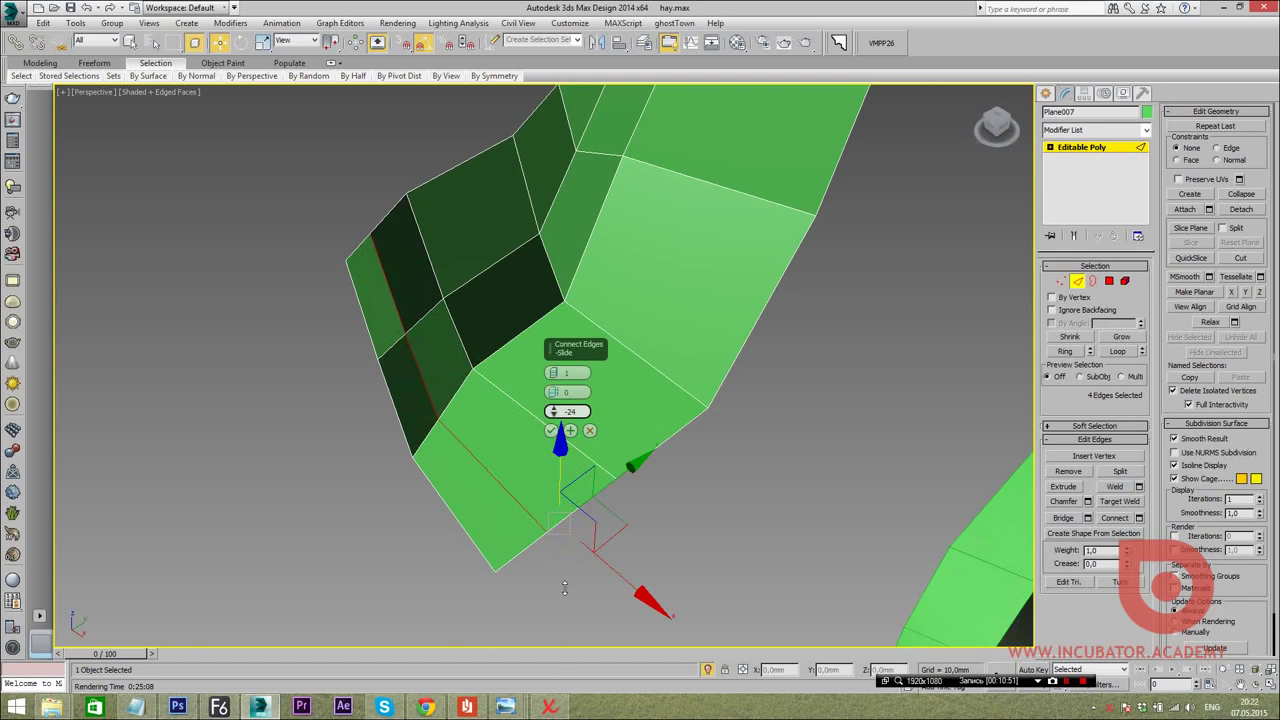
scroll(588, 428, down, 5)
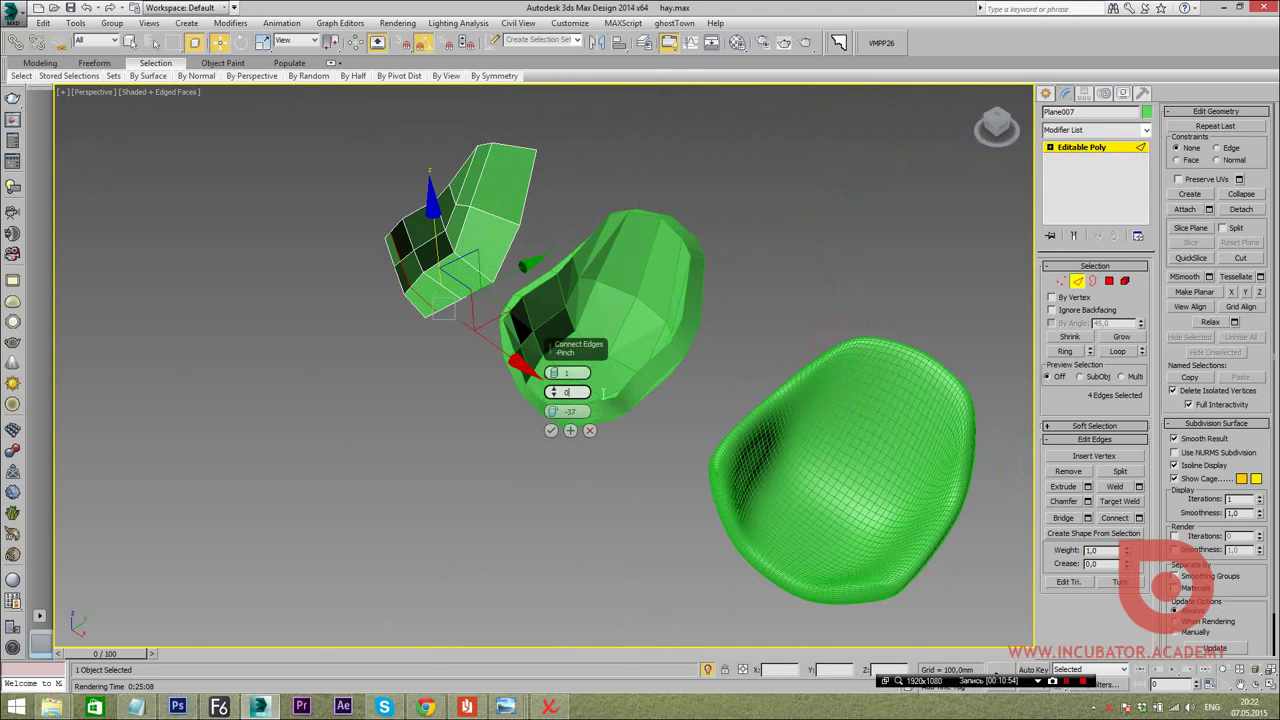
scroll(647, 440, up, 4)
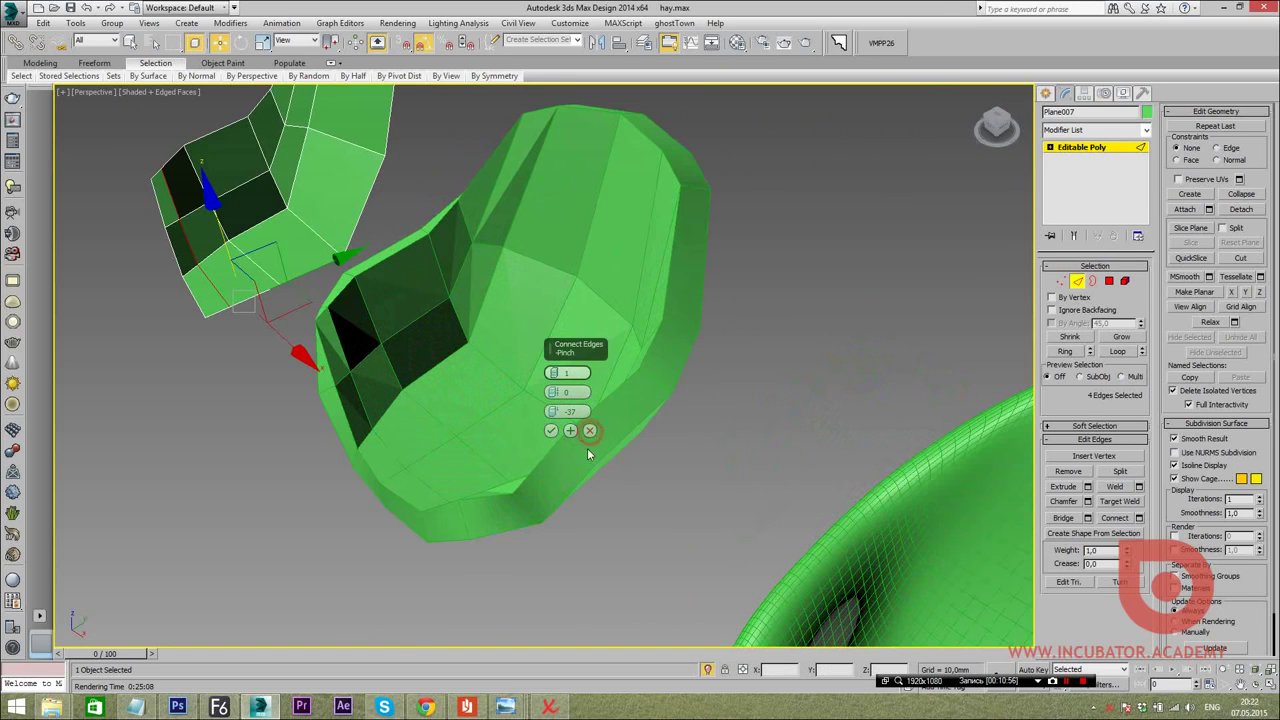
click(588, 430)
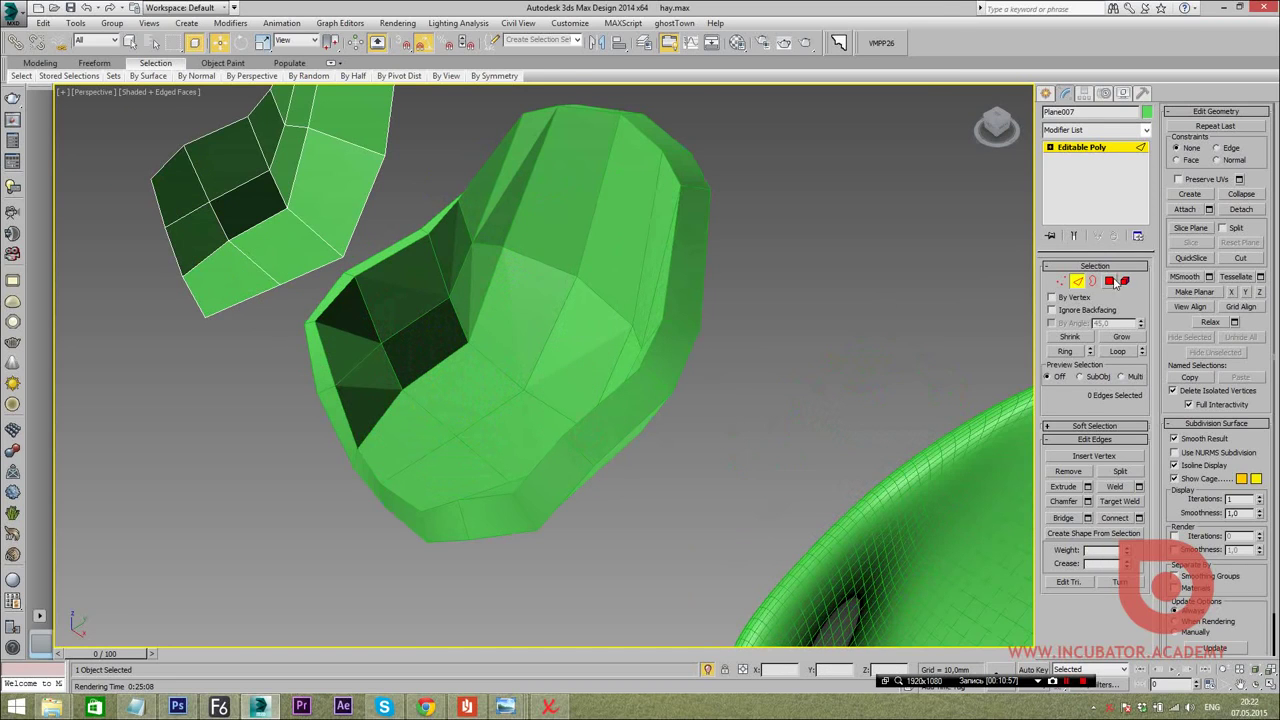
click(1108, 283)
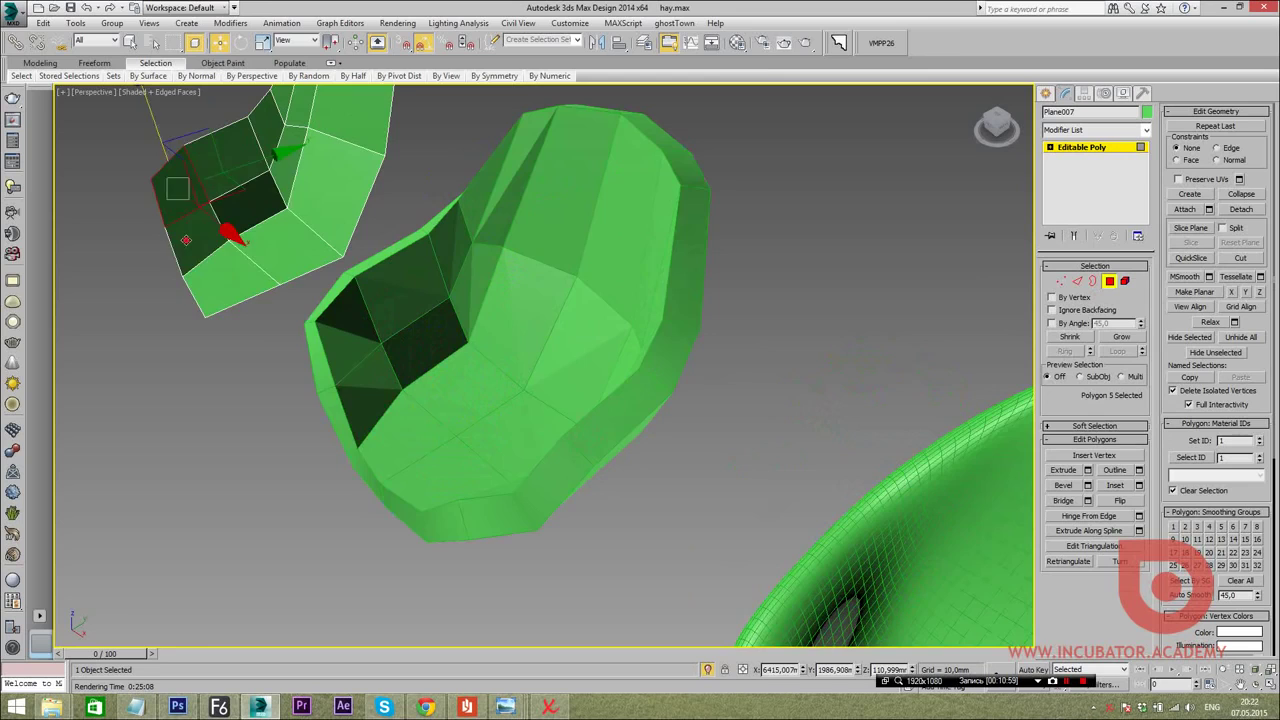
alt+middle_drag(230, 230, 891, 358)
Frame the selection and add another front-corner edge in Edge mode
click(1061, 281)
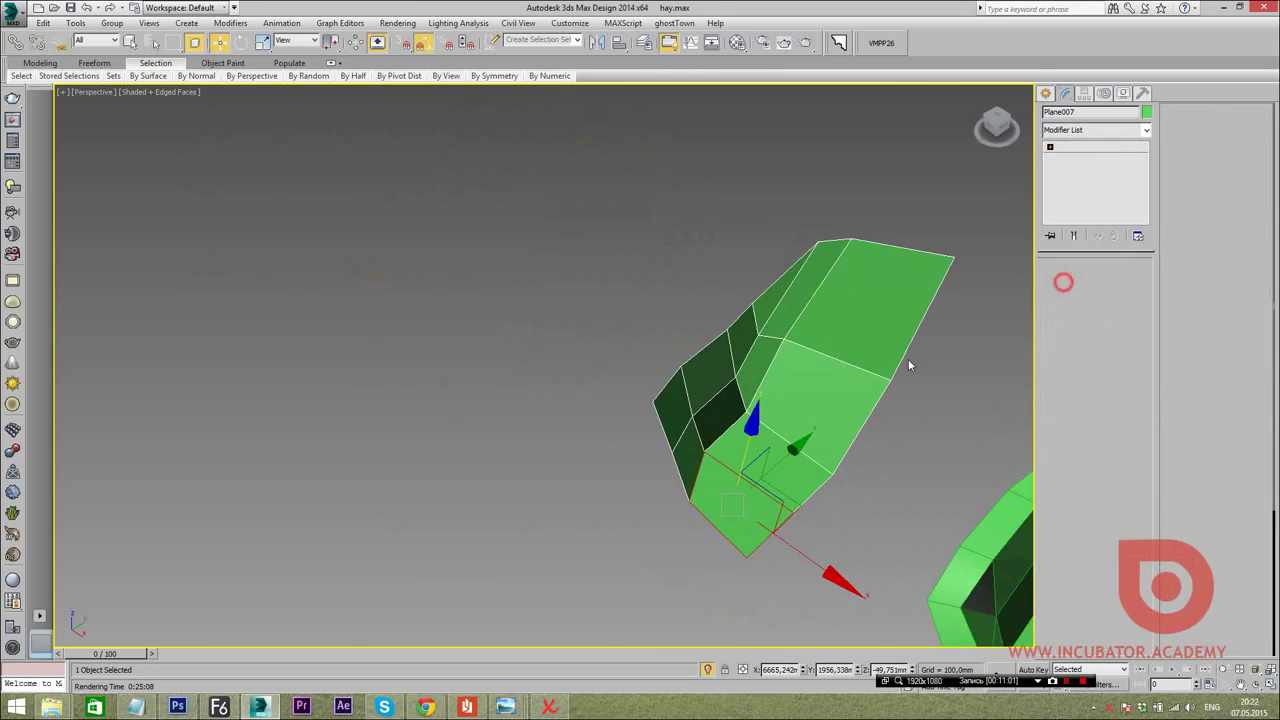
key(z)
mouse_move(554, 440)
alt+middle_down()
mouse_move(590, 385)
mouse_move(769, 378)
alt+middle_up()
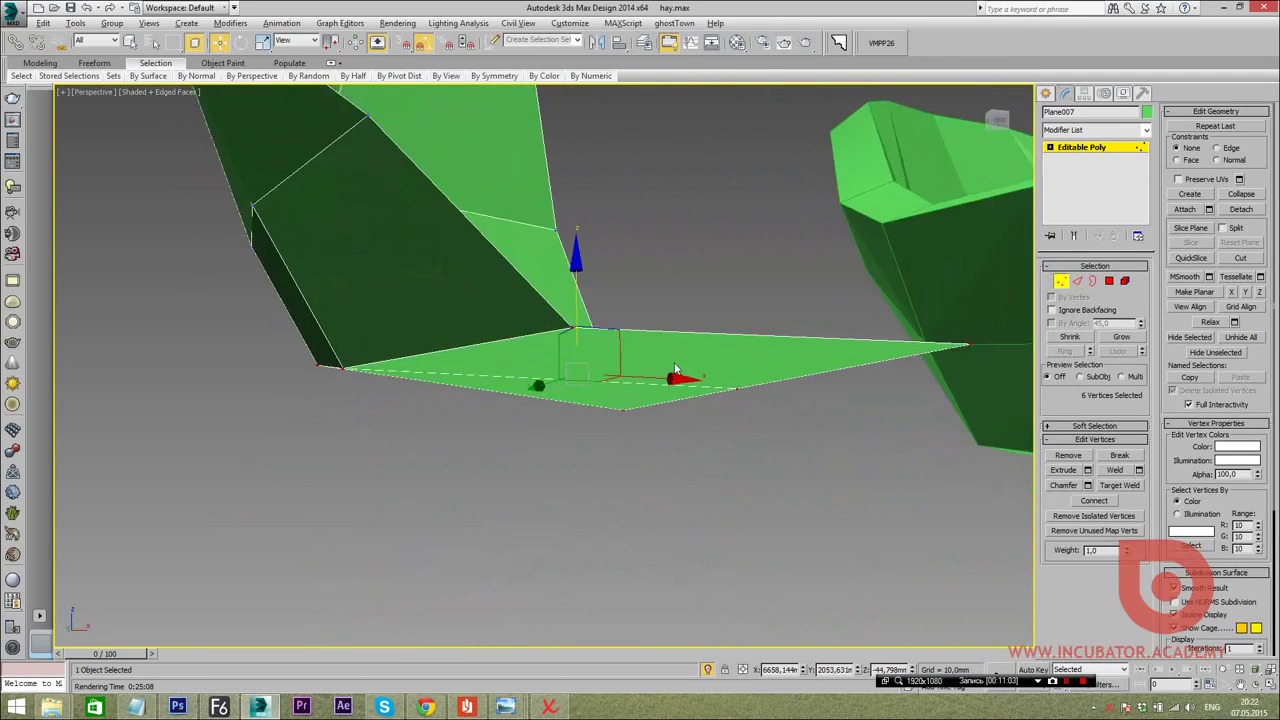
click(1076, 281)
alt+middle_drag(560, 400, 506, 368)
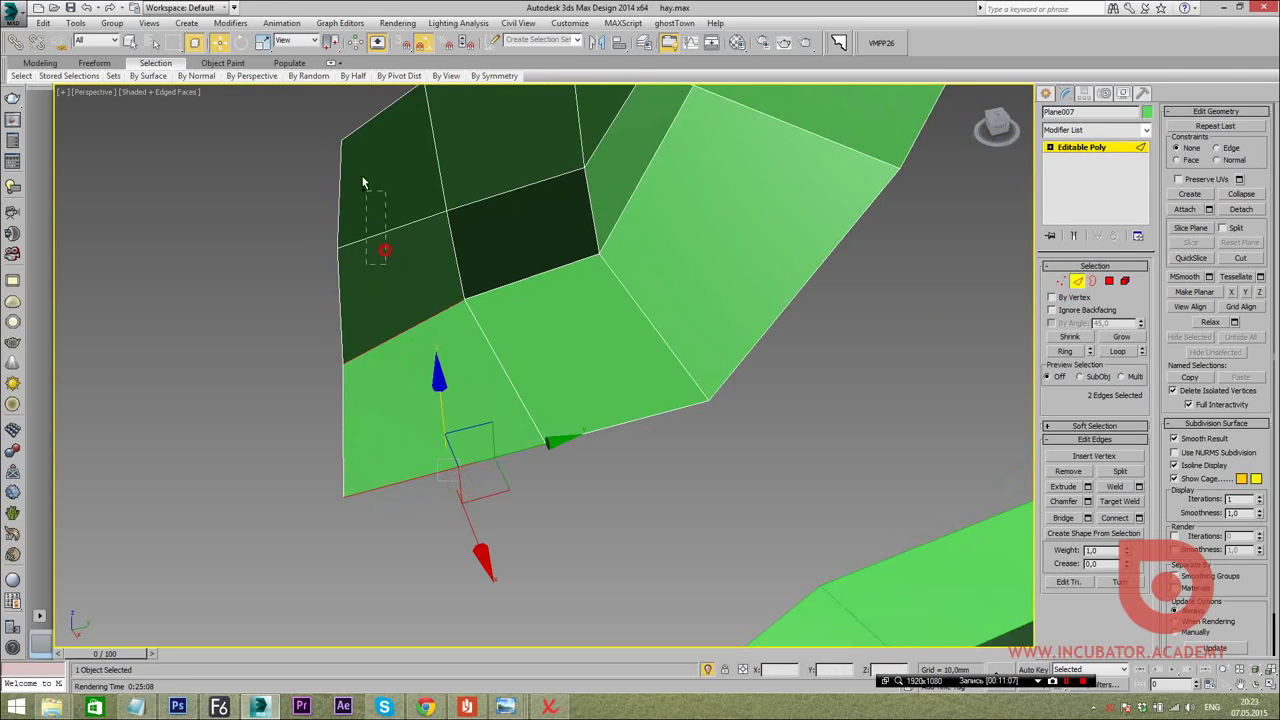
ctrl+click(367, 111)
alt+middle_drag(367, 111, 507, 251)
Connect the selected edges with a new loop slid toward the rim
right_click(520, 248)
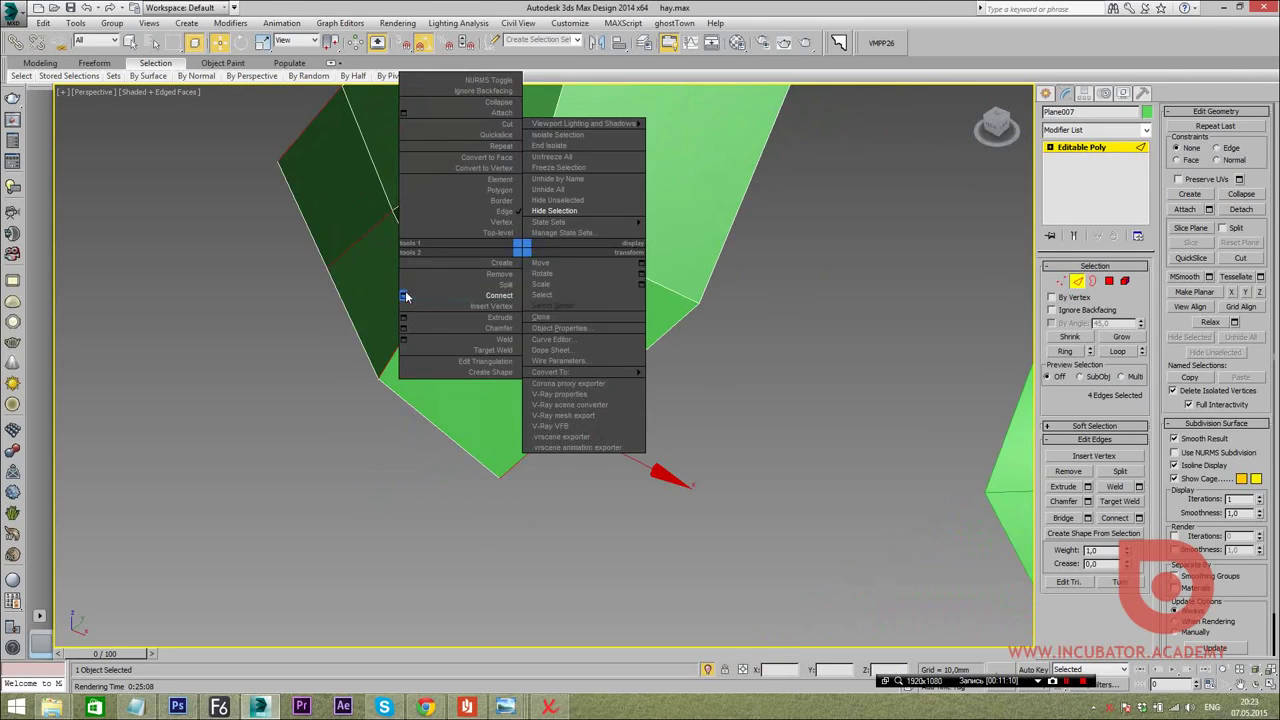
click(403, 296)
alt+middle_drag(401, 363, 380, 350)
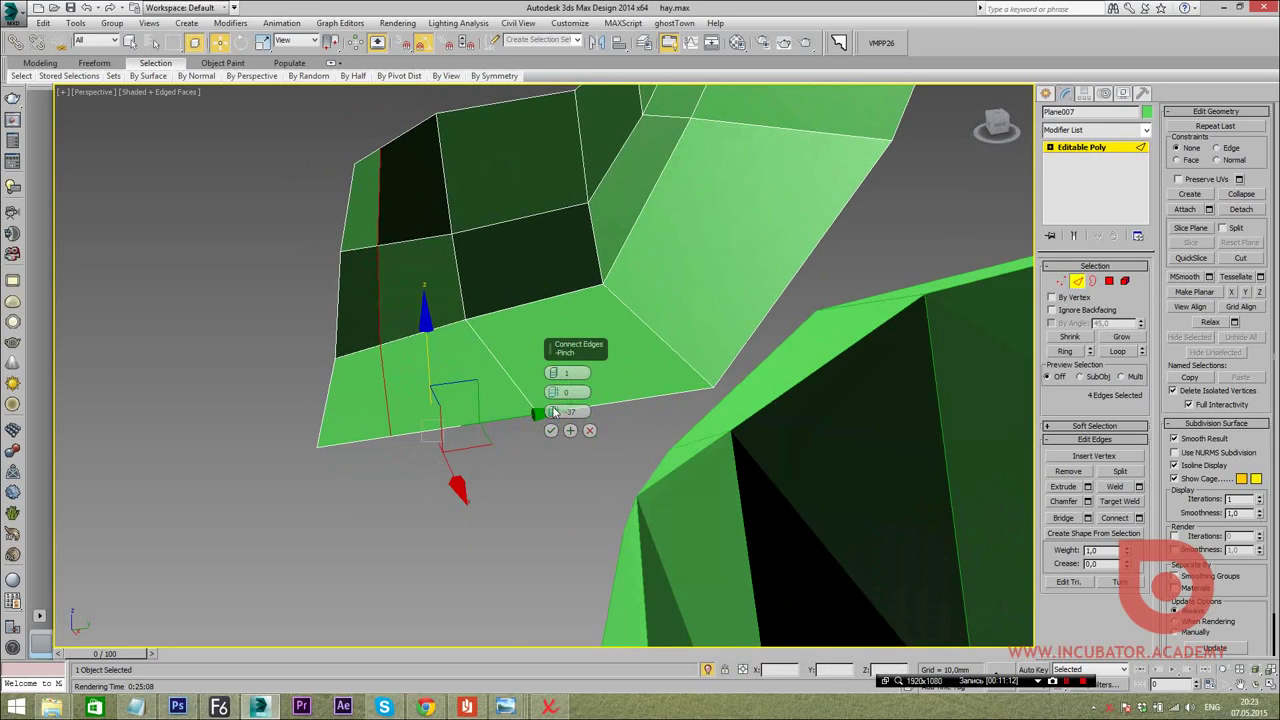
drag(554, 412, 566, 472)
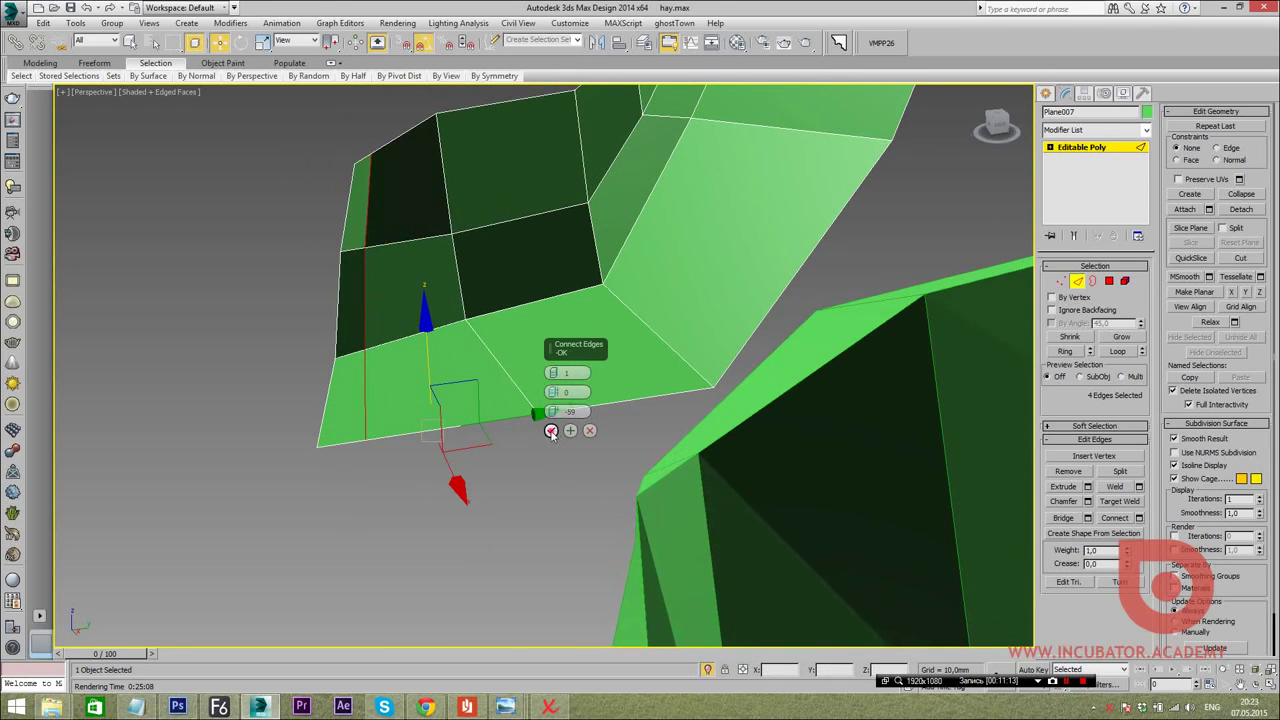
click(551, 431)
alt+middle_drag(560, 420, 819, 318)
mouse_move(351, 279)
alt+middle_down()
mouse_move(406, 390)
mouse_move(786, 398)
mouse_move(650, 435)
mouse_move(646, 317)
mouse_move(563, 431)
mouse_move(534, 386)
mouse_move(552, 376)
mouse_move(538, 506)
alt+middle_up()
Select edges of the new loop and lower them along Z about 7.6 mm
click(646, 317)
mouse_move(627, 420)
alt+middle_down()
mouse_move(548, 458)
mouse_move(569, 365)
alt+middle_up()
drag(558, 314, 554, 310)
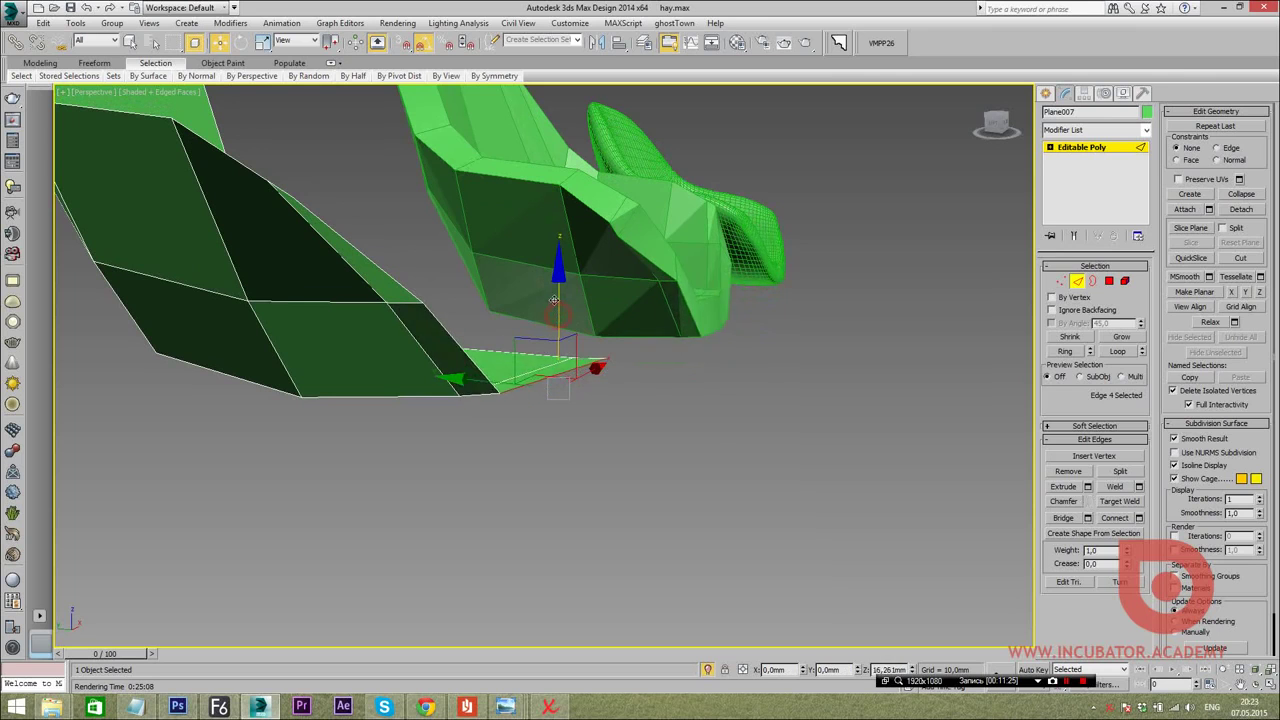
alt+middle_drag(522, 378, 527, 366)
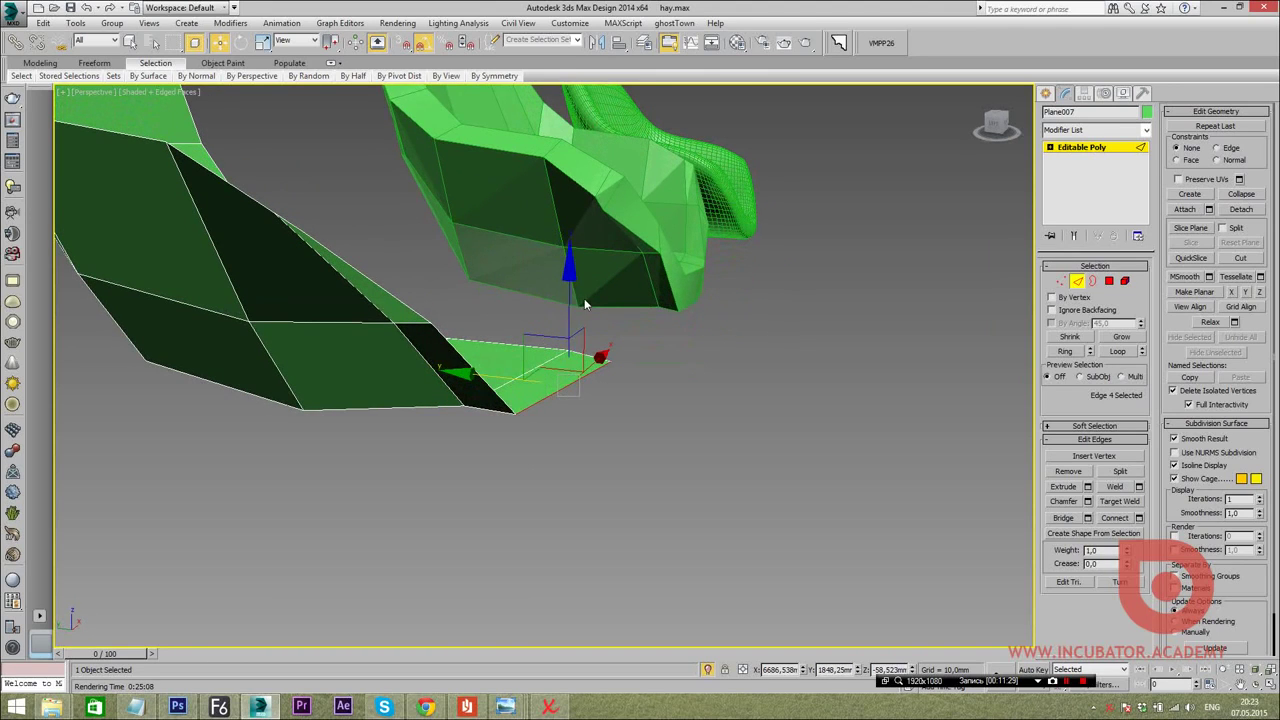
drag(570, 308, 570, 318)
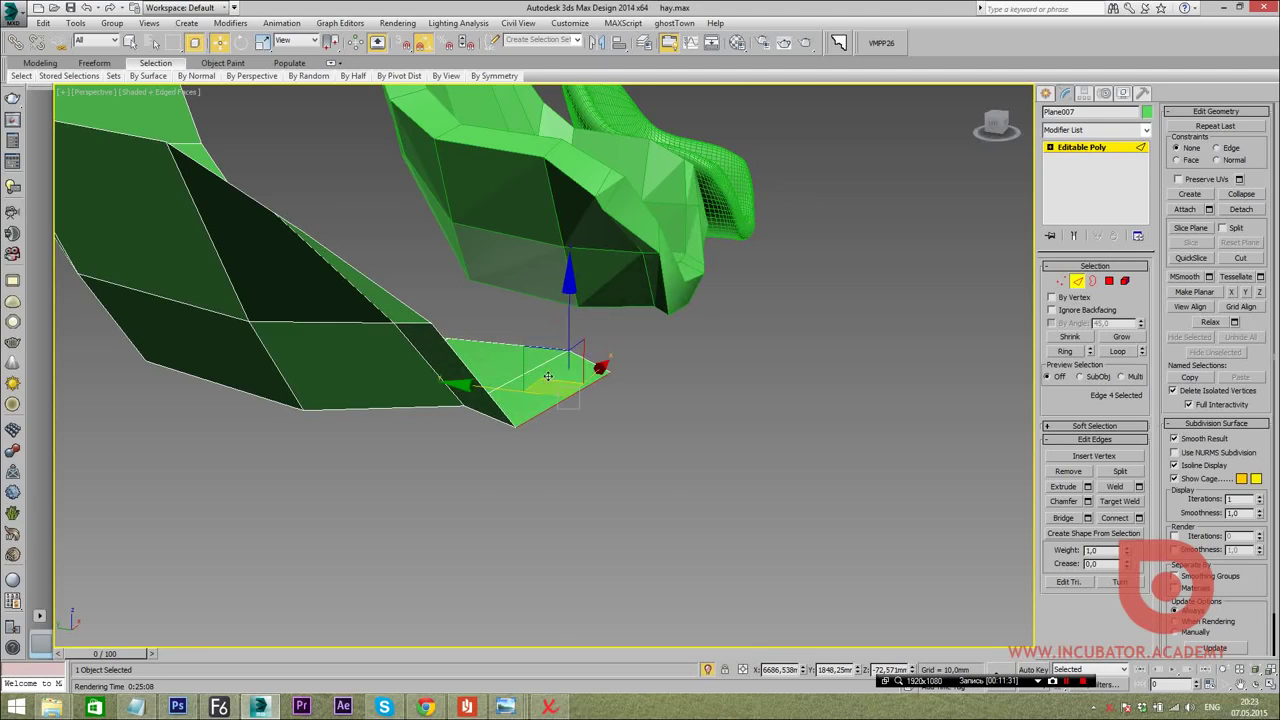
alt+middle_drag(548, 376, 545, 368)
scroll(482, 412, up, 3)
mouse_move(482, 412)
alt+middle_down()
mouse_move(463, 532)
mouse_move(527, 398)
alt+middle_up()
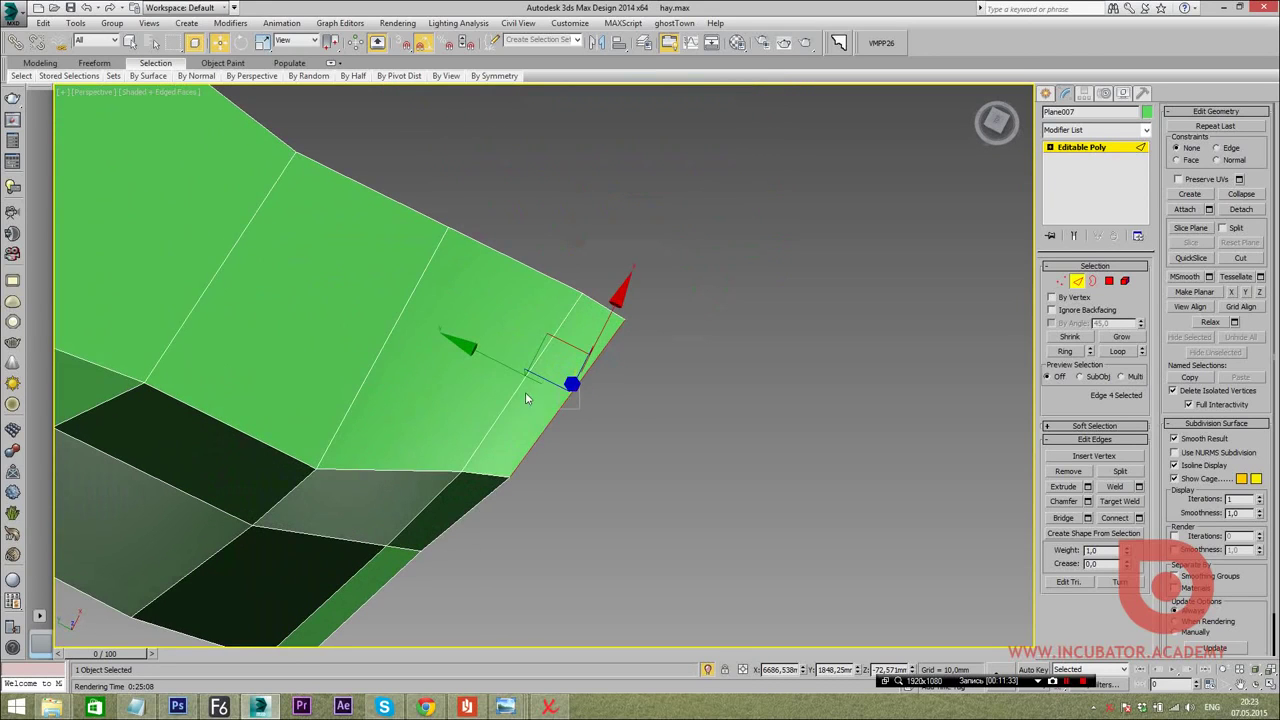
alt+middle_drag(490, 360, 586, 289)
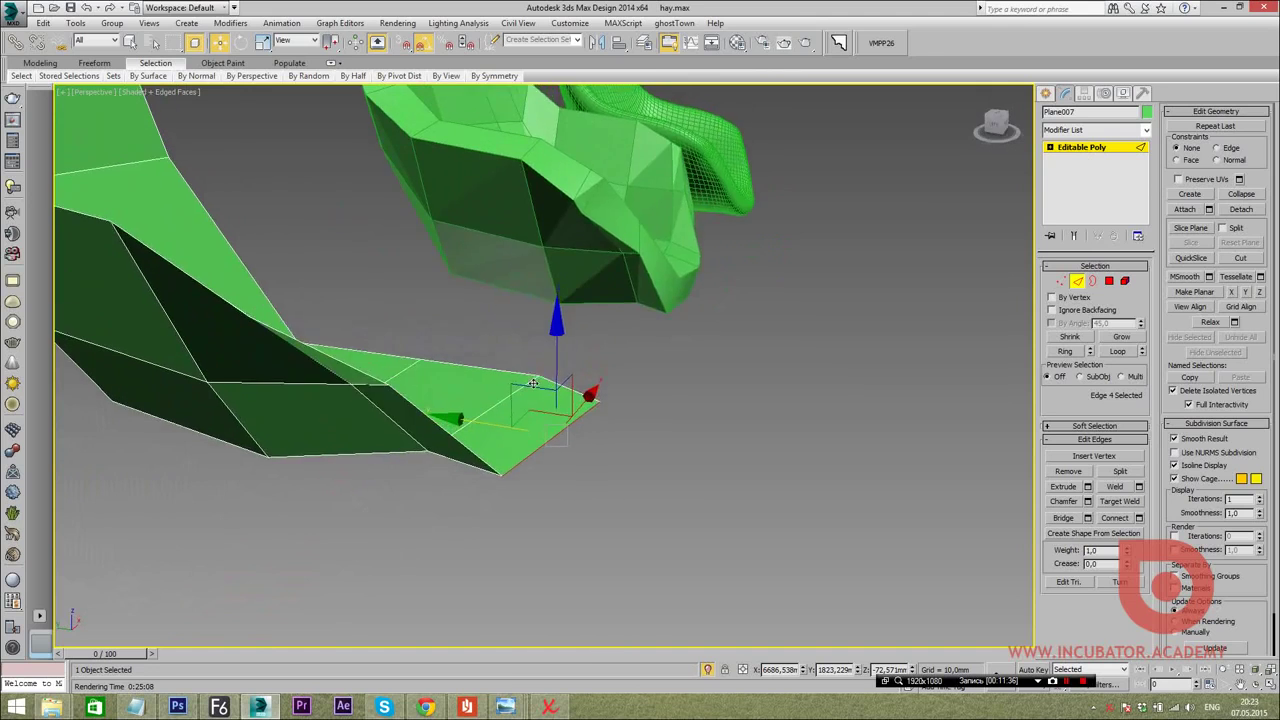
drag(483, 432, 482, 432)
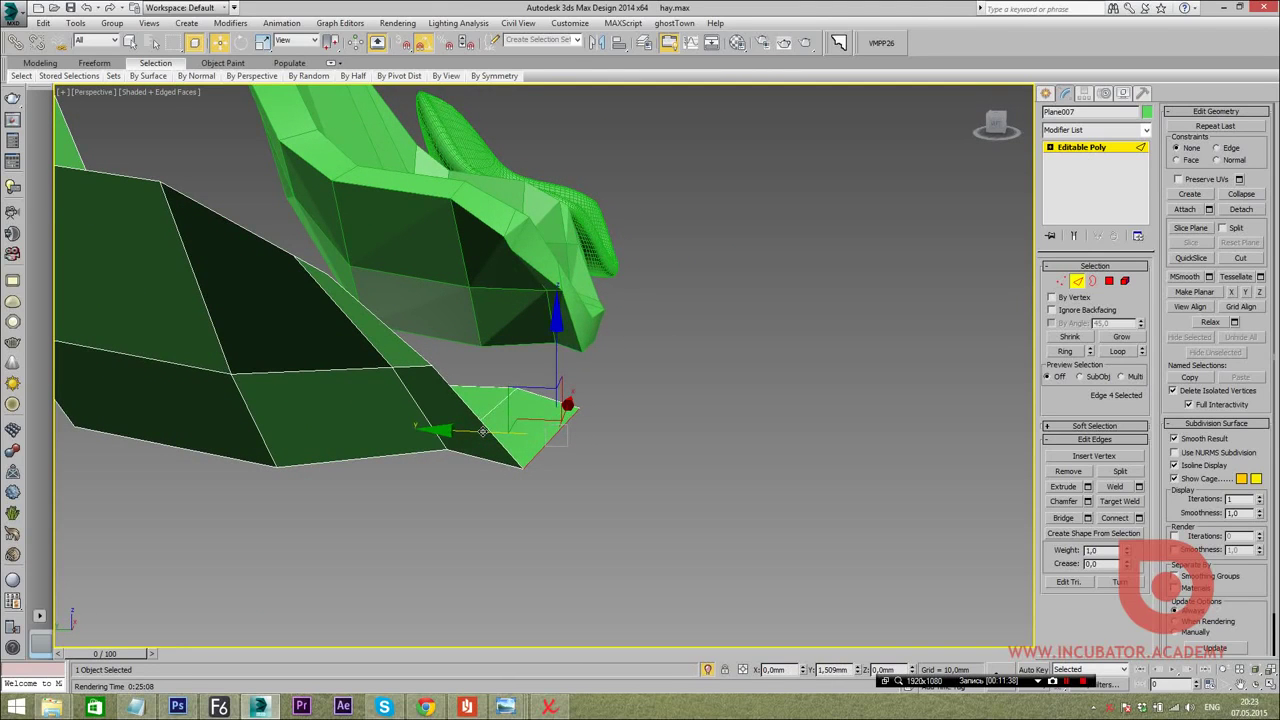
drag(551, 354, 554, 358)
Deselect Plane007 and orbit back toward the smooth chair
mouse_move(704, 374)
alt+middle_down()
mouse_move(314, 337)
mouse_move(571, 449)
mouse_move(574, 494)
mouse_move(481, 388)
mouse_move(534, 264)
alt+middle_up()
scroll(534, 264, up, 3)
click(1046, 93)
mouse_move(600, 380)
alt+middle_down()
mouse_move(723, 383)
mouse_move(720, 330)
mouse_move(600, 360)
mouse_move(374, 384)
mouse_move(400, 384)
alt+middle_up()
click(720, 330)
Slide Plane008's Symmetry mirror plane along X to widen the chair
click(478, 373)
click(1065, 93)
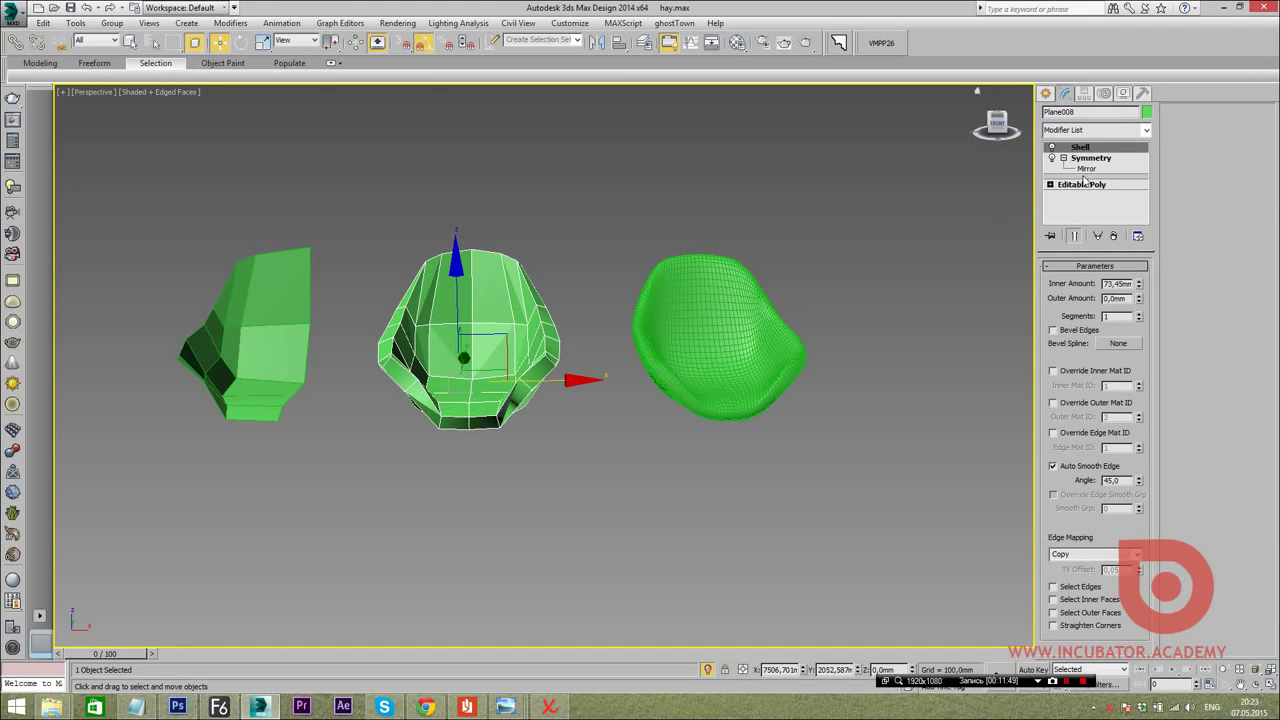
click(1086, 169)
alt+middle_drag(834, 332, 587, 420)
drag(557, 381, 571, 384)
alt+middle_drag(856, 459, 797, 462)
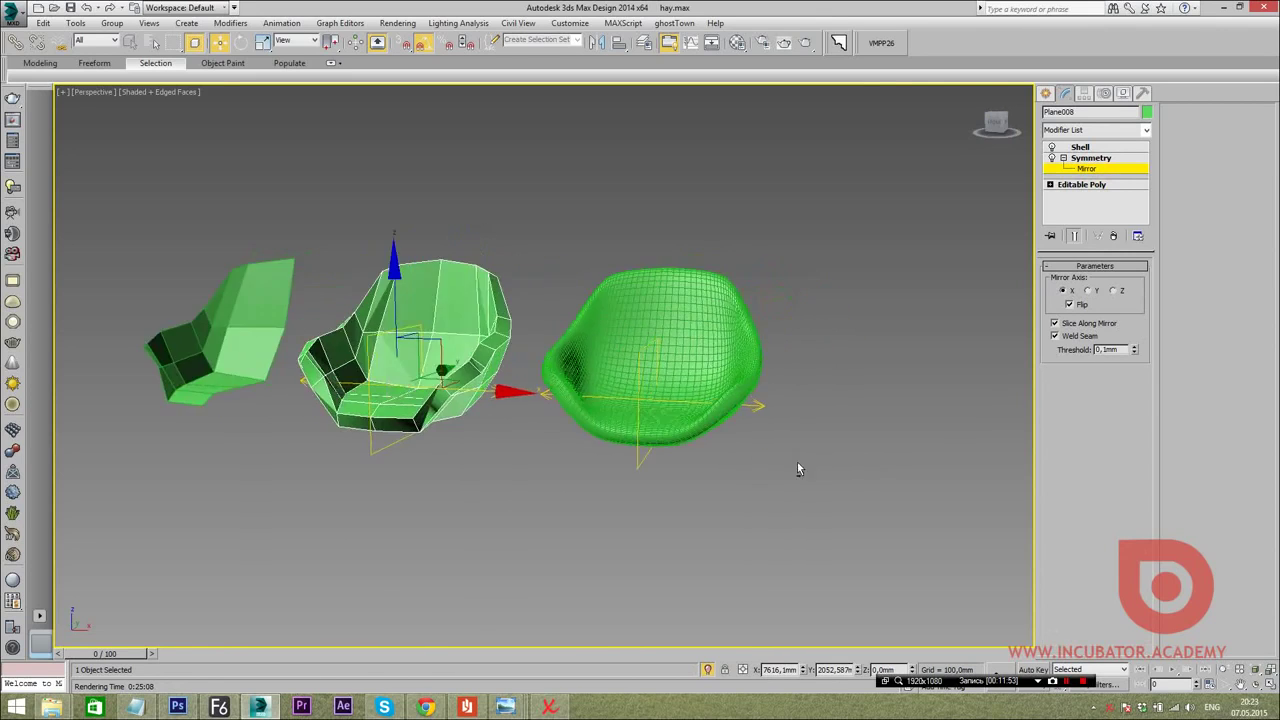
scroll(801, 401, up, 5)
click(956, 185)
mouse_move(777, 325)
alt+middle_down()
mouse_move(564, 483)
mouse_move(648, 501)
mouse_move(636, 520)
alt+middle_up()
Reselect Plane008 and compare the wider chair against the reference photo
click(564, 483)
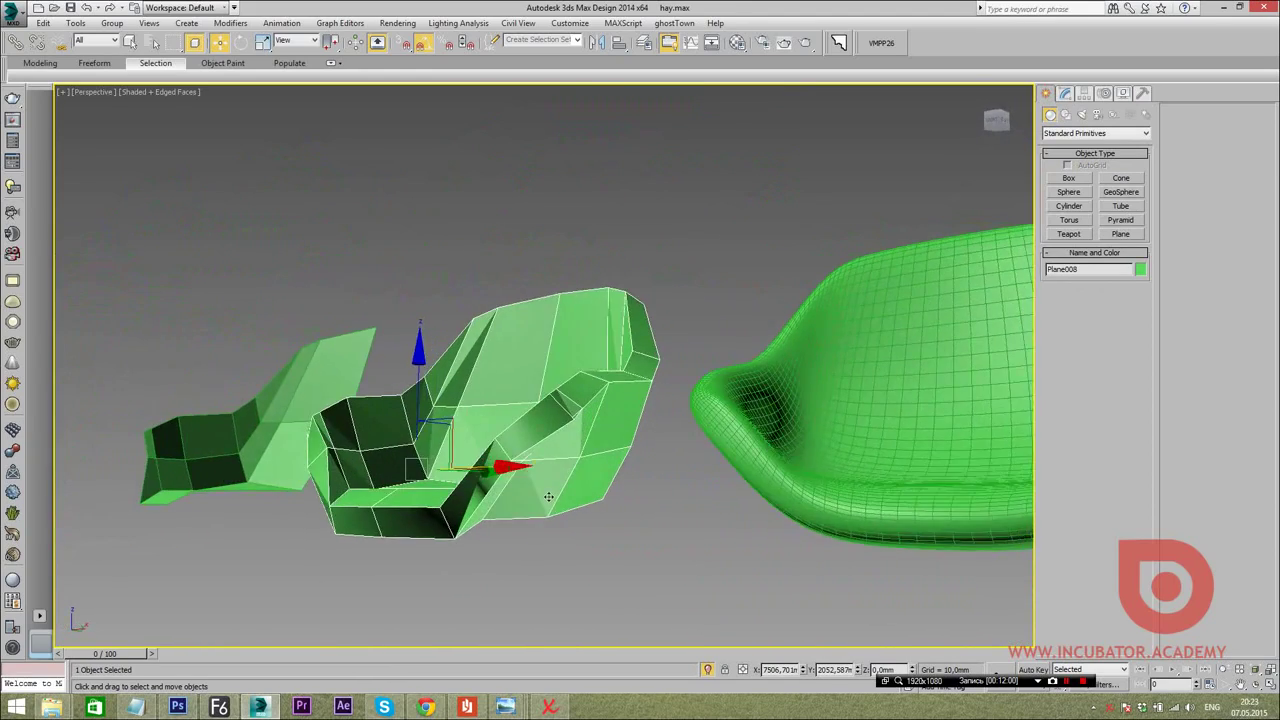
scroll(714, 520, up, 4)
scroll(711, 519, down, 5)
alt+middle_drag(668, 516, 790, 520)
key(alt+Tab)
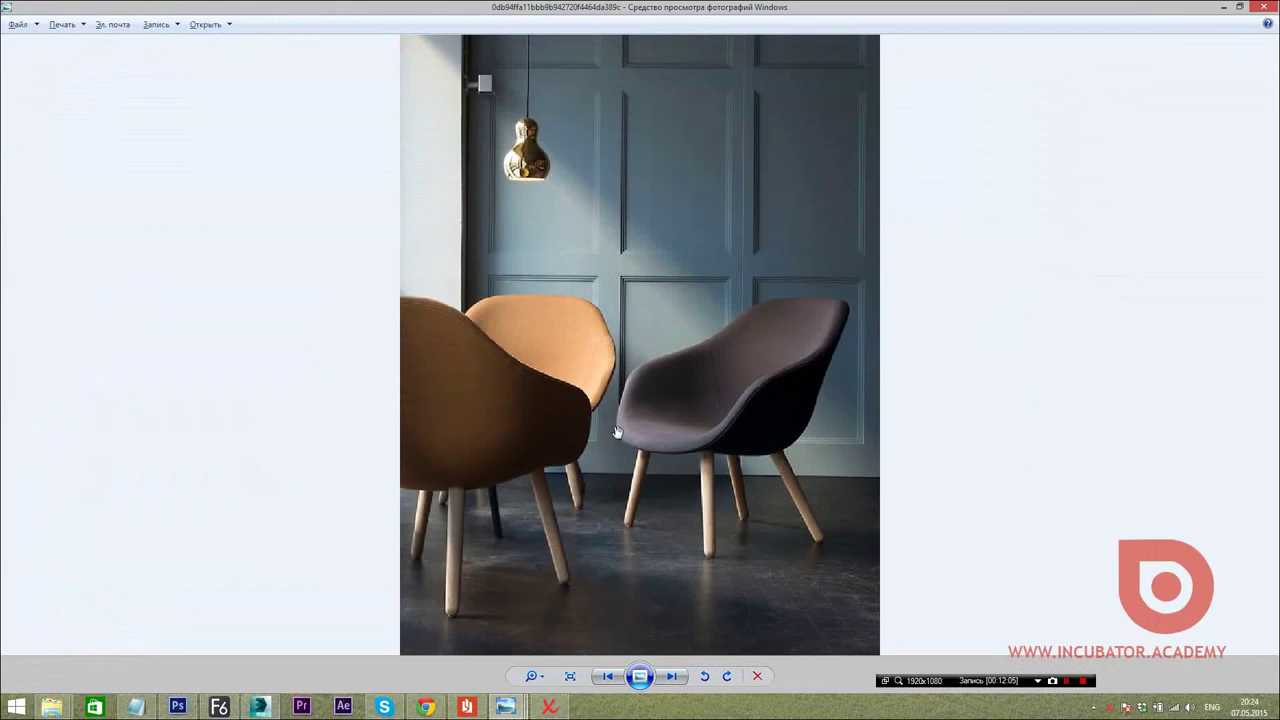
key(alt+Tab)
scroll(551, 453, up, 4)
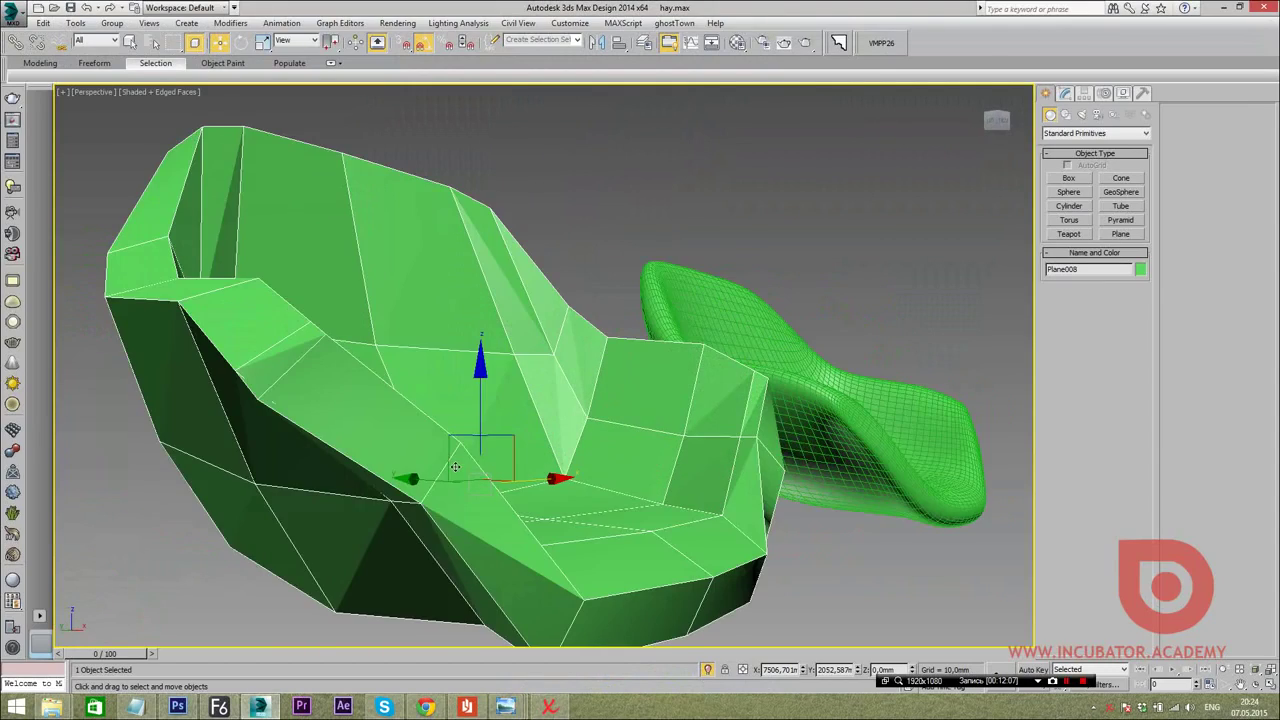
alt+middle_drag(455, 467, 520, 400)
Add an Edit Poly modifier to Plane008, placing it above Shell and Symmetry in the stack
click(1064, 93)
click(1100, 130)
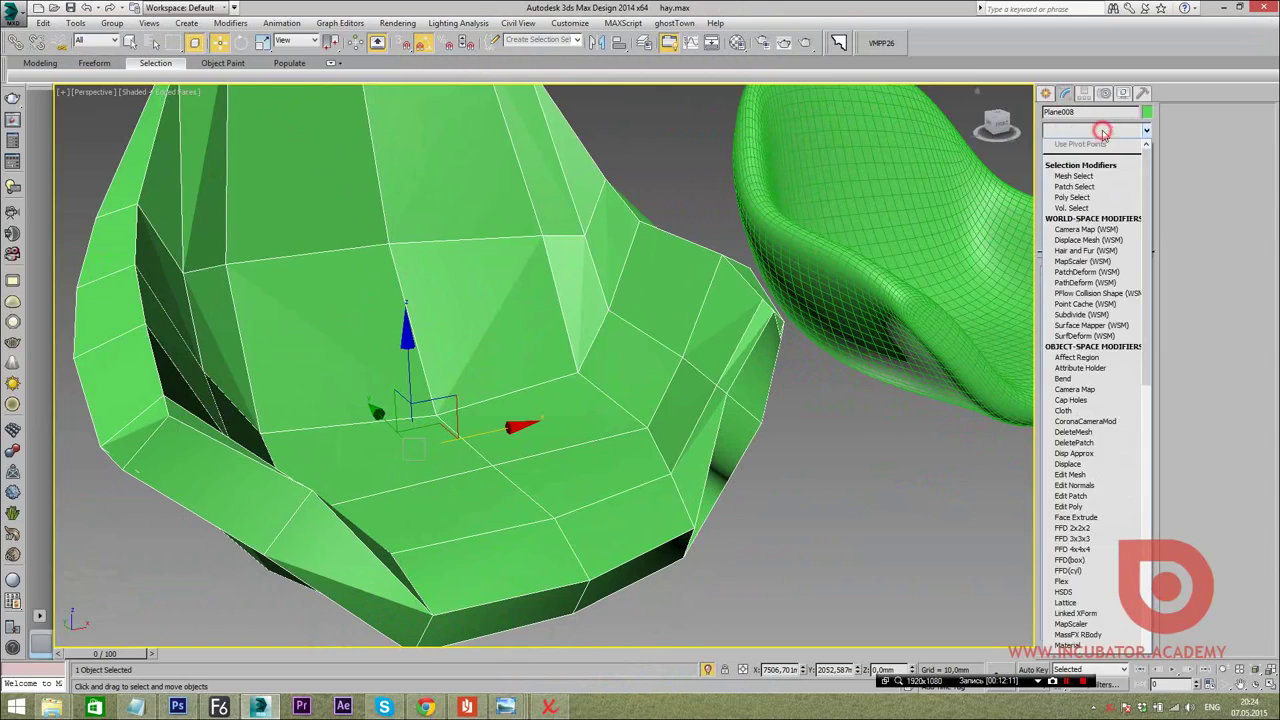
key(e)
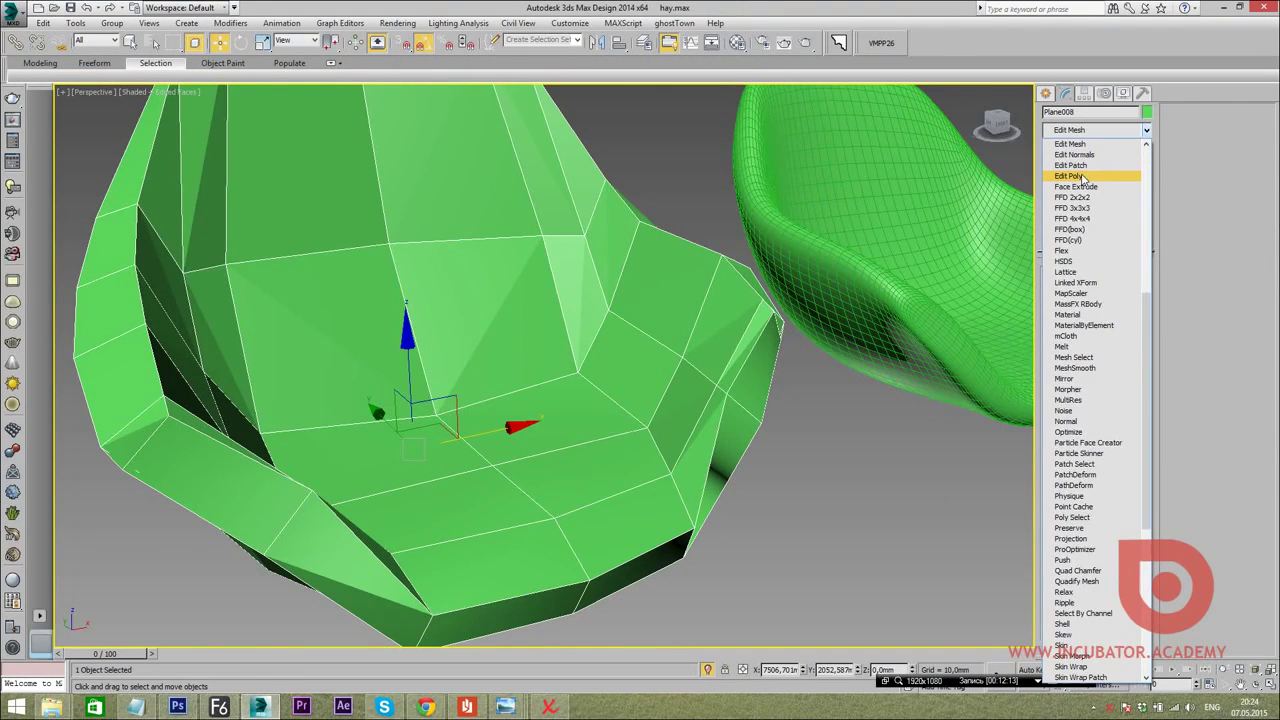
click(1080, 177)
scroll(550, 420, down, 3)
scroll(550, 420, down, 3)
alt+middle_drag(520, 440, 545, 470)
scroll(545, 470, up, 4)
scroll(545, 470, up, 2)
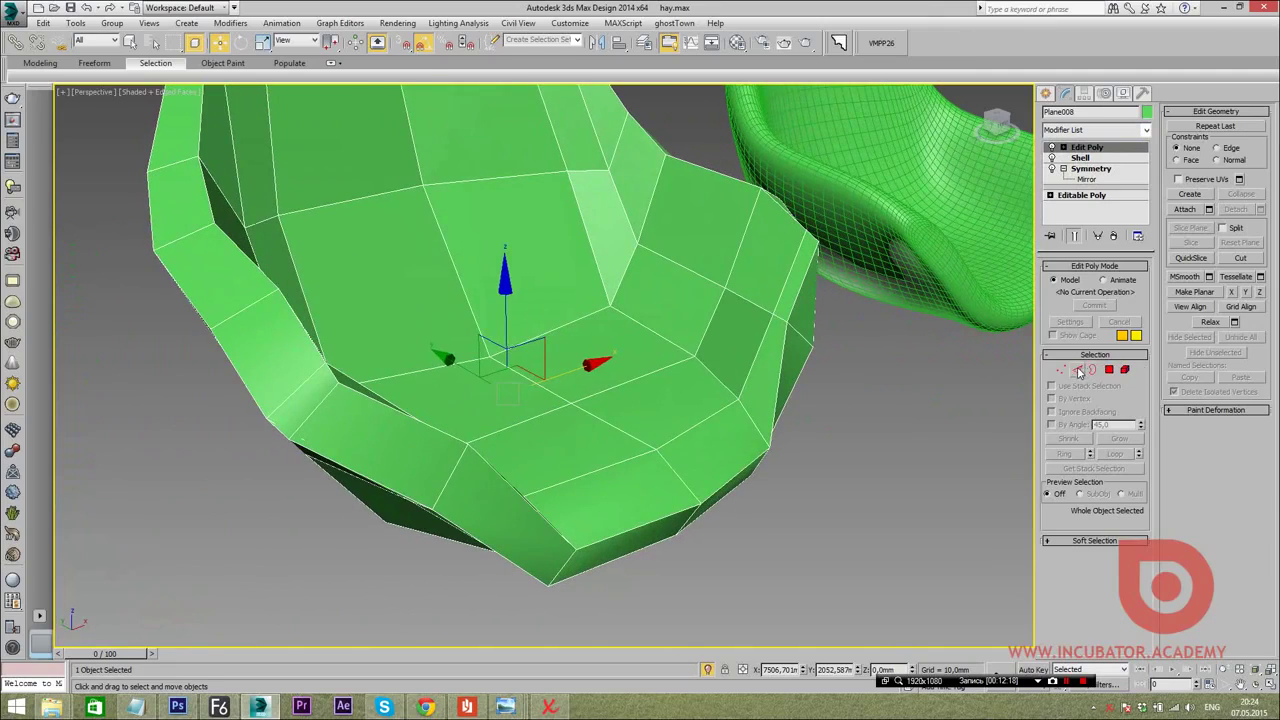
In Edge mode, select the complete edge loop running around the chair's rim
click(1078, 371)
click(352, 388)
scroll(360, 392, up, 2)
scroll(393, 403, up, 3)
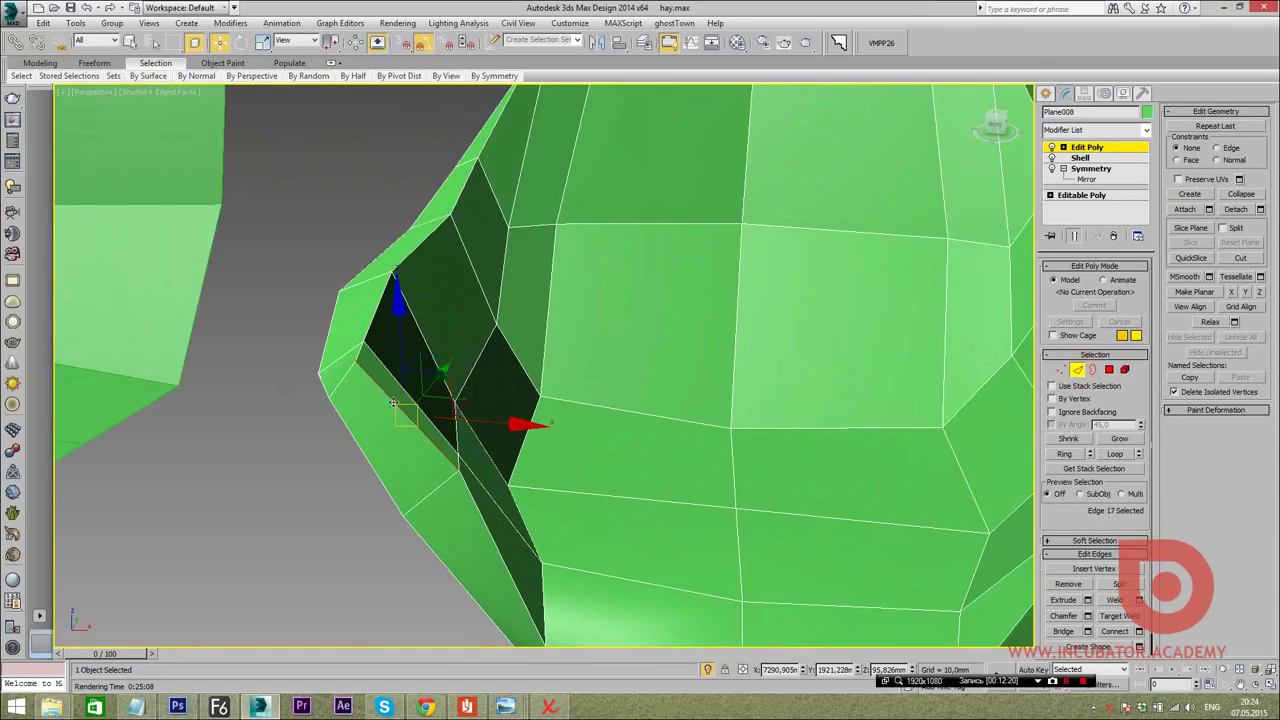
double_click(385, 394)
scroll(385, 394, down, 3)
scroll(380, 395, down, 2)
alt+middle_drag(380, 395, 397, 402)
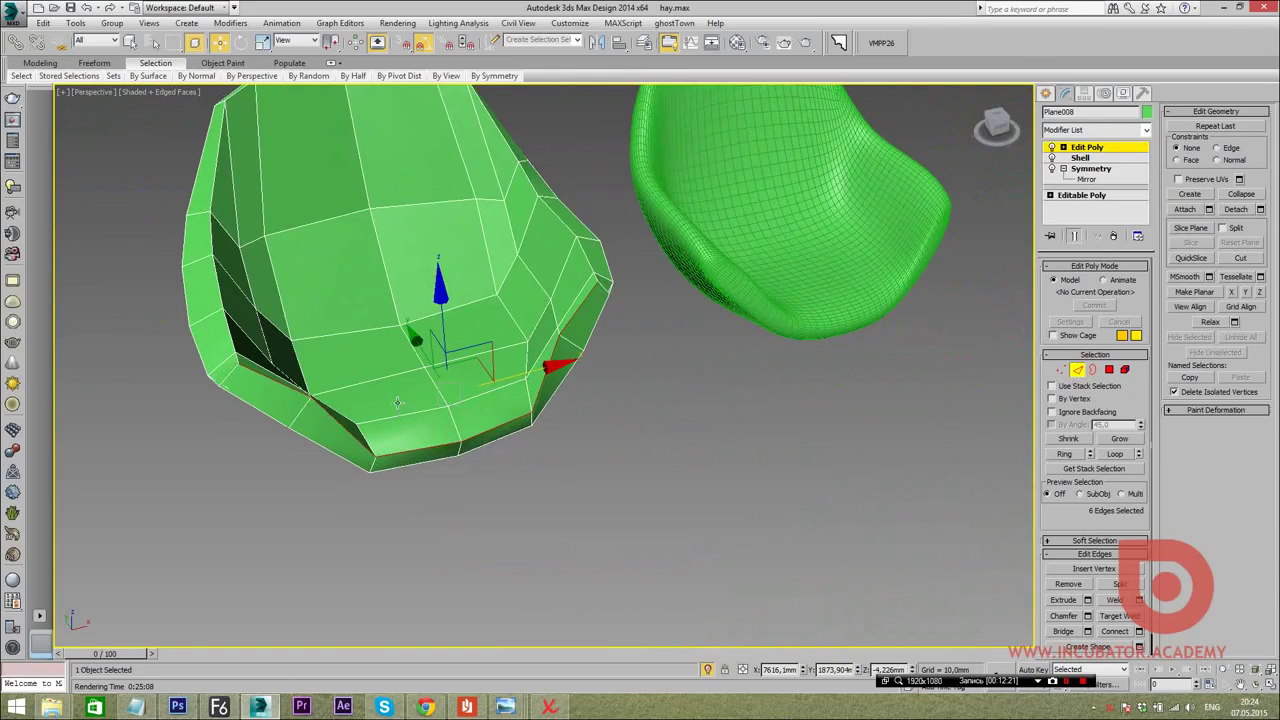
ctrl+double_click(220, 285)
mouse_move(220, 285)
alt+middle_down()
mouse_move(276, 371)
mouse_move(433, 456)
mouse_move(426, 506)
alt+middle_up()
scroll(433, 456, up, 3)
scroll(433, 456, down, 3)
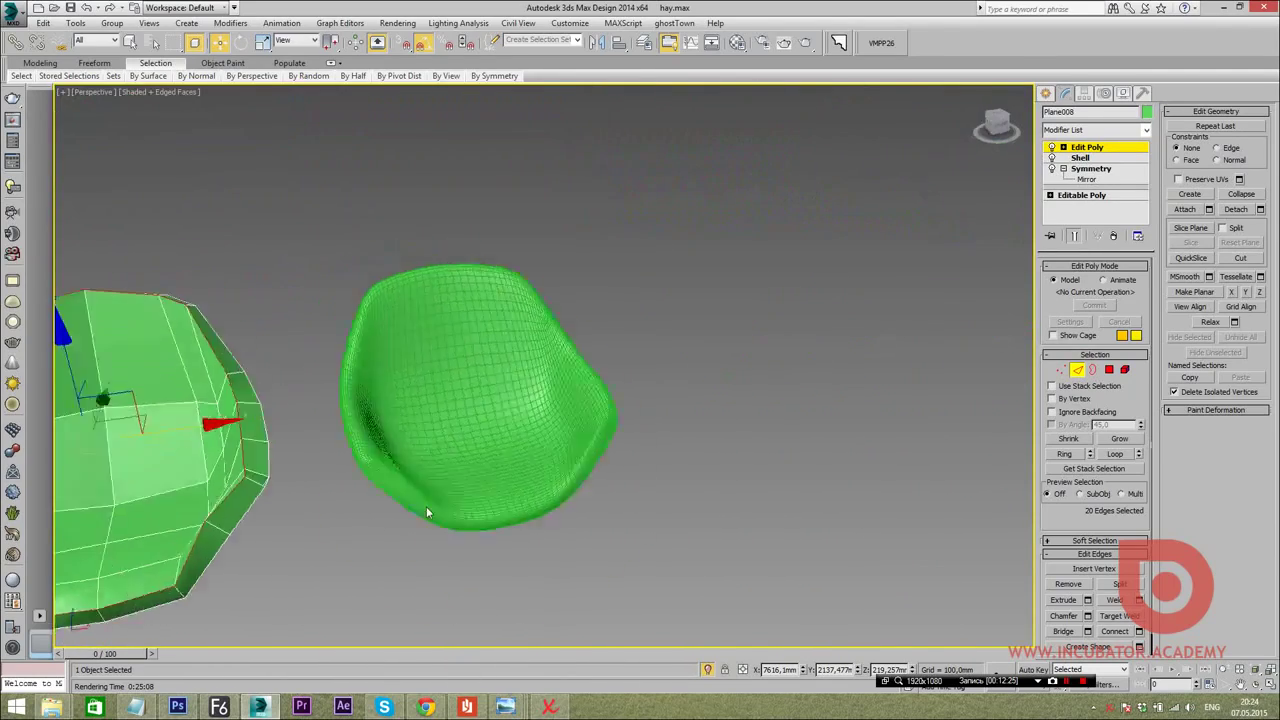
scroll(351, 482, up, 3)
scroll(467, 462, up, 2)
right_click(598, 441)
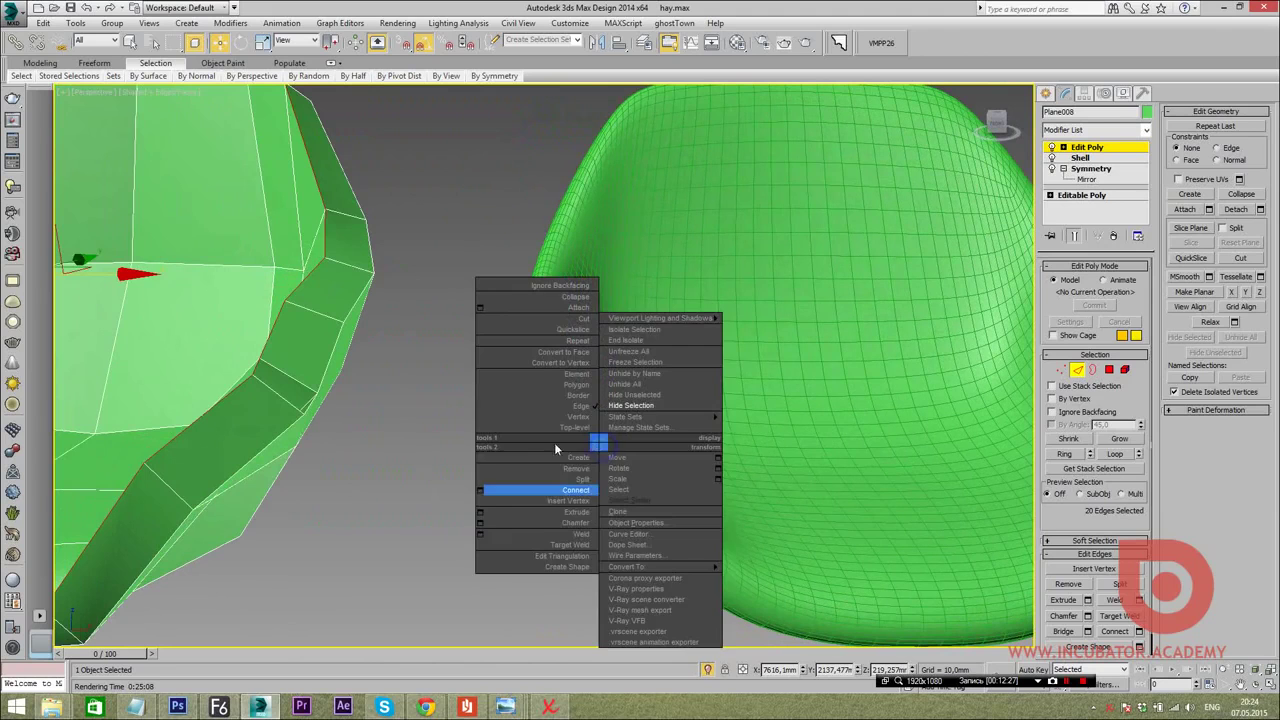
click(480, 512)
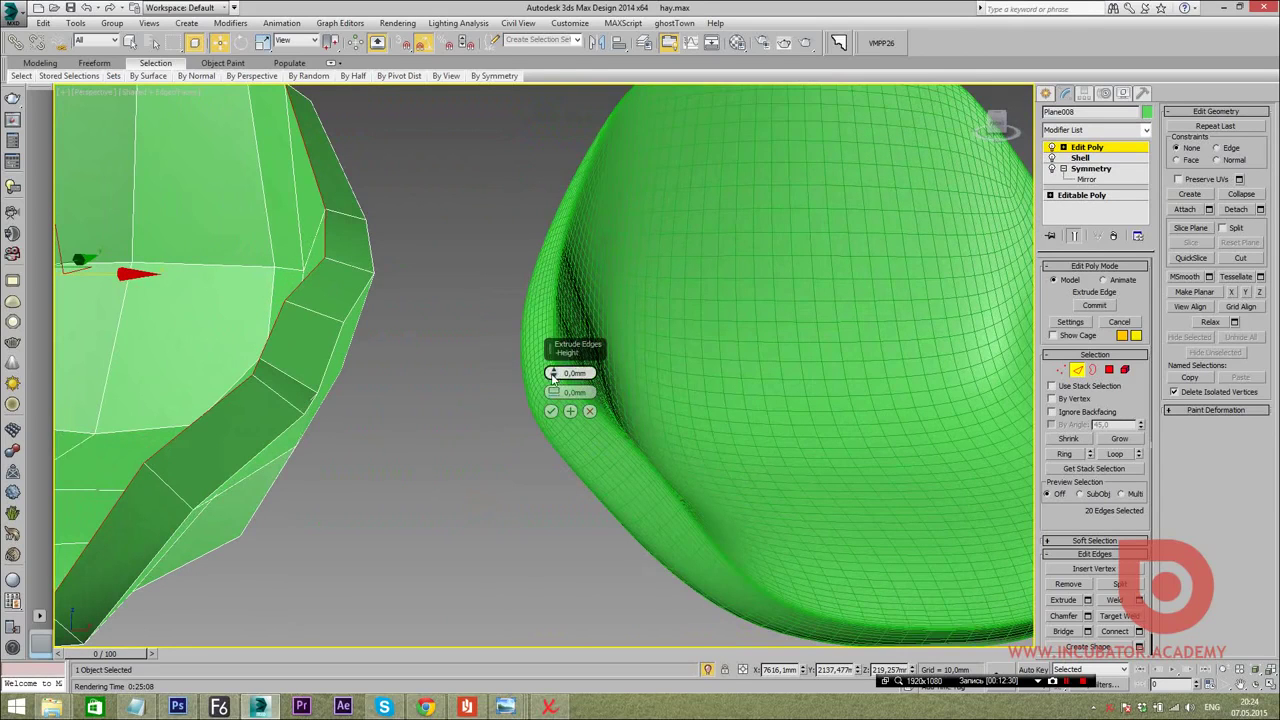
drag(552, 376, 567, 449)
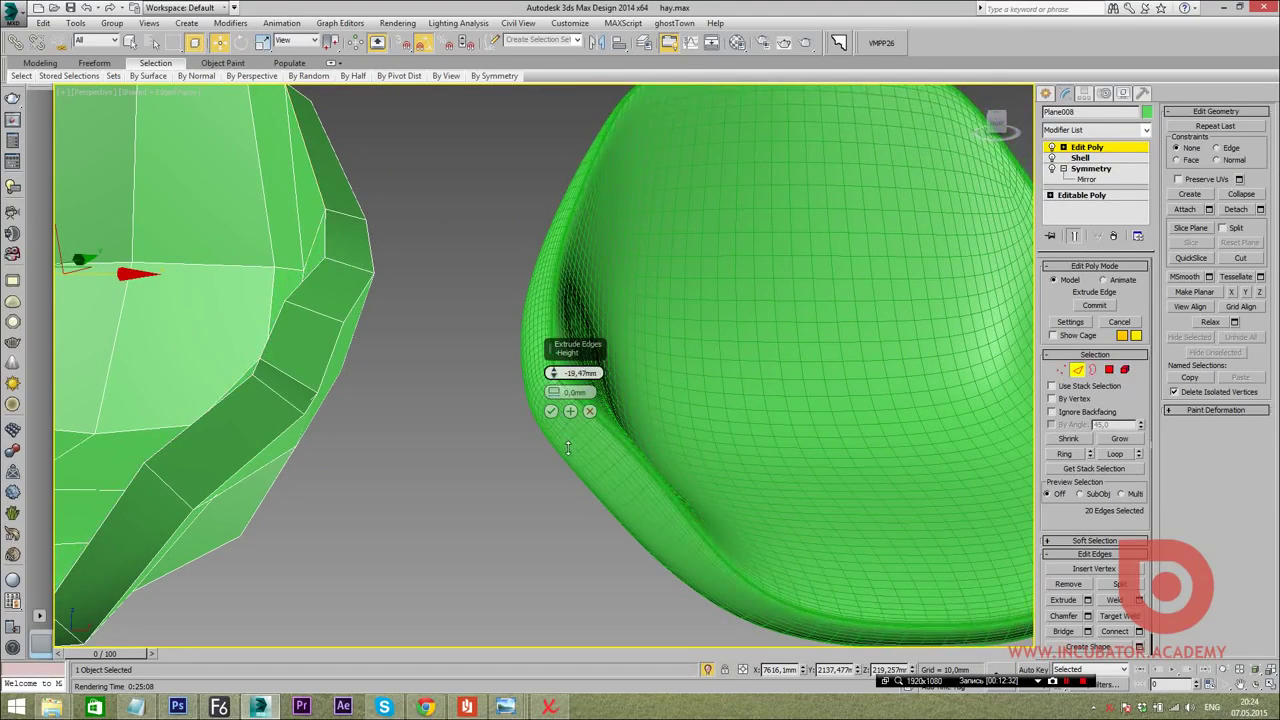
scroll(567, 449, up, 5)
scroll(512, 494, down, 5)
mouse_move(512, 494)
alt+middle_down()
mouse_move(464, 467)
mouse_move(533, 369)
alt+middle_up()
scroll(518, 490, up, 5)
drag(554, 376, 528, 174)
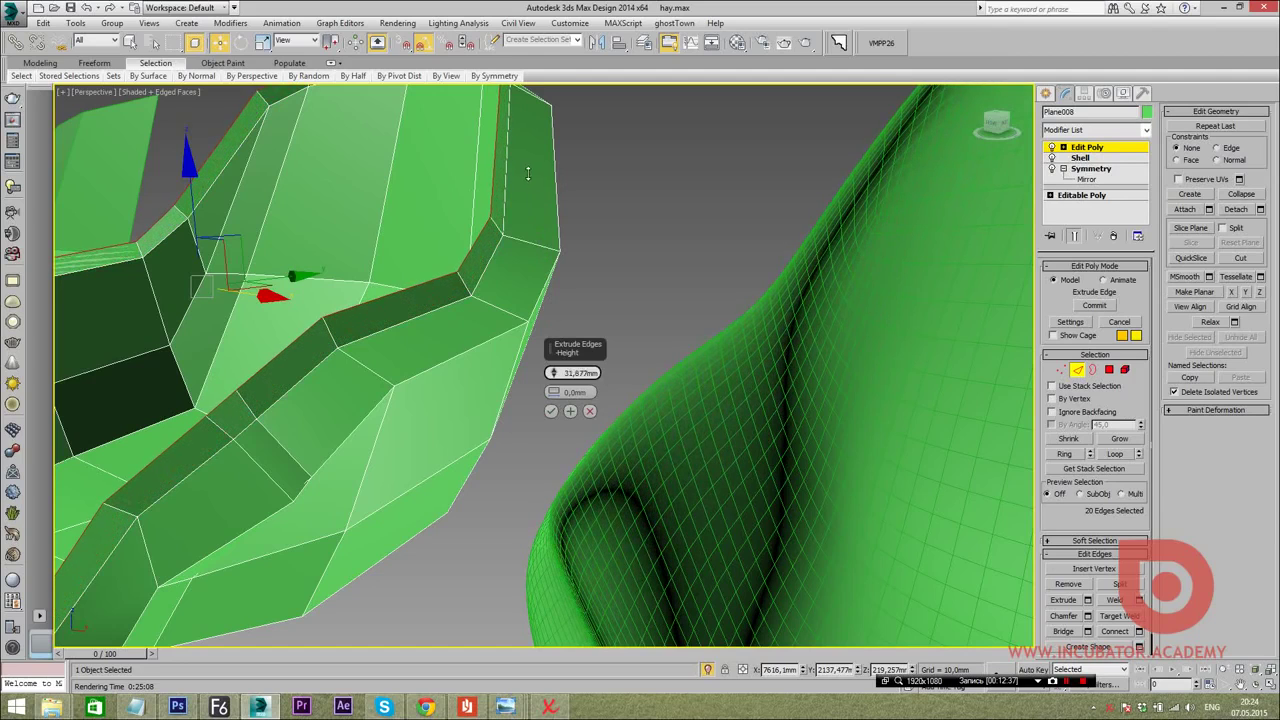
drag(554, 392, 551, 348)
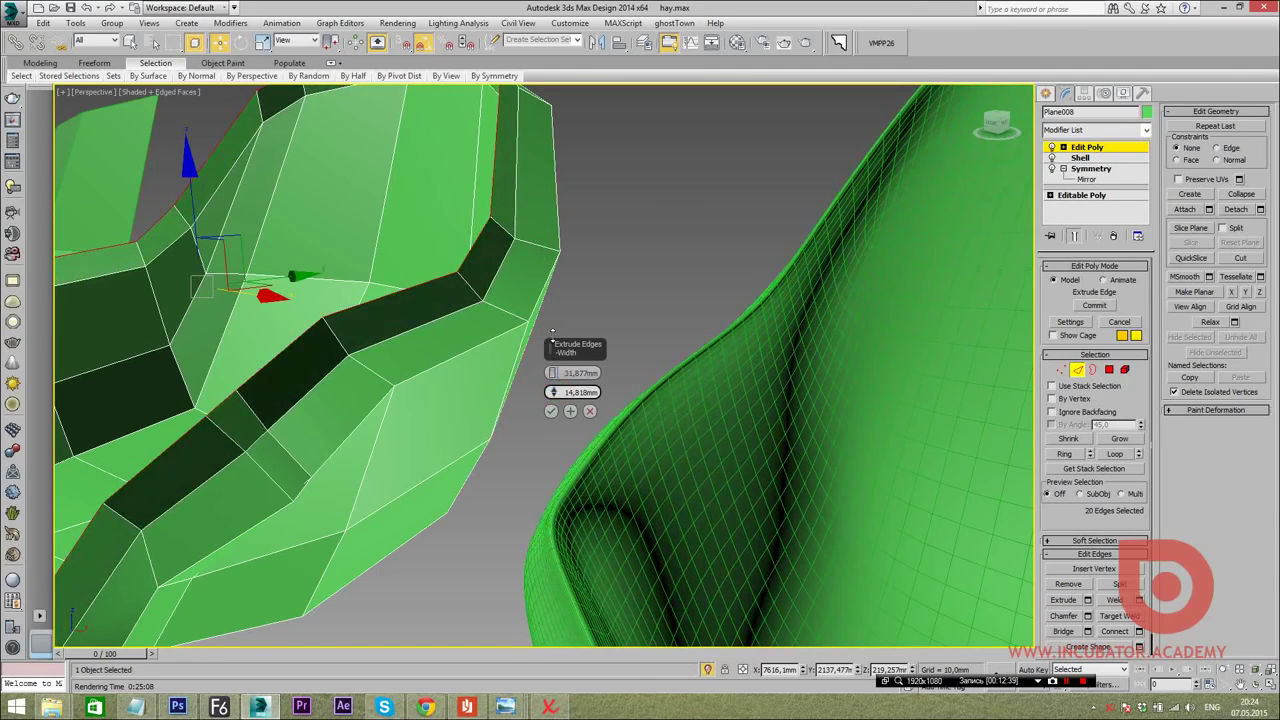
key(alt+Tab)
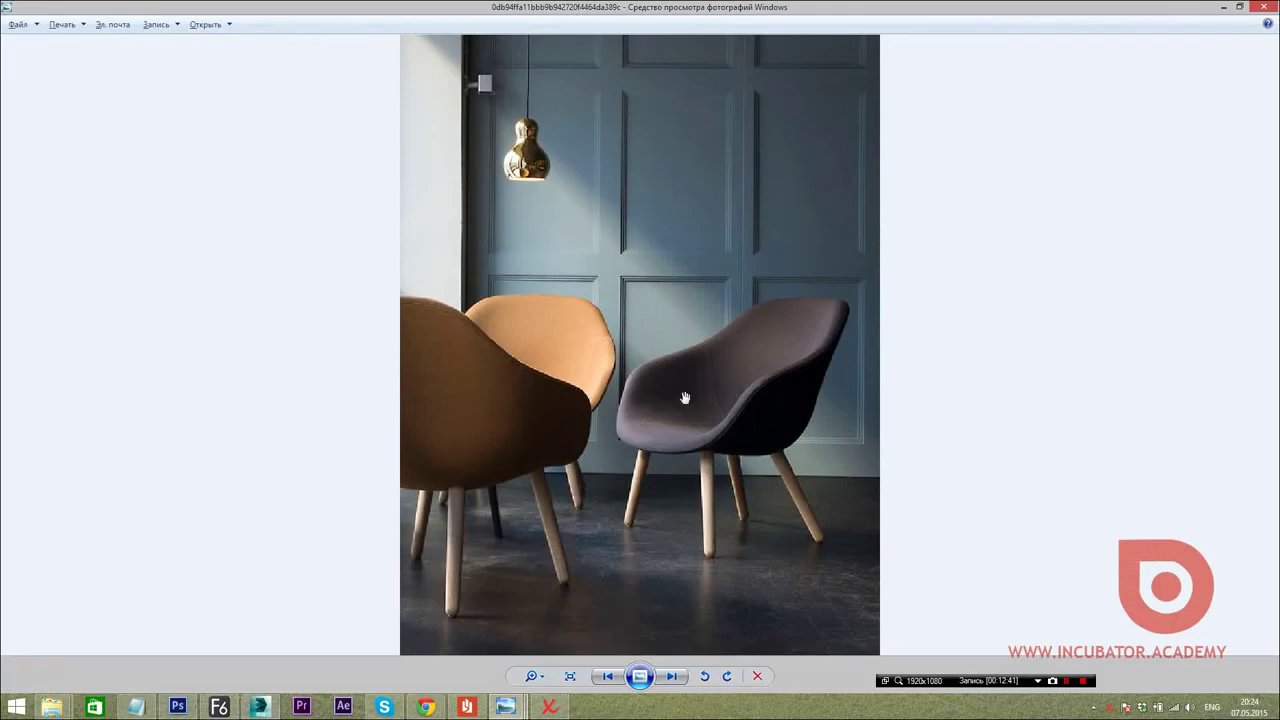
key(alt+Tab)
drag(553, 372, 592, 541)
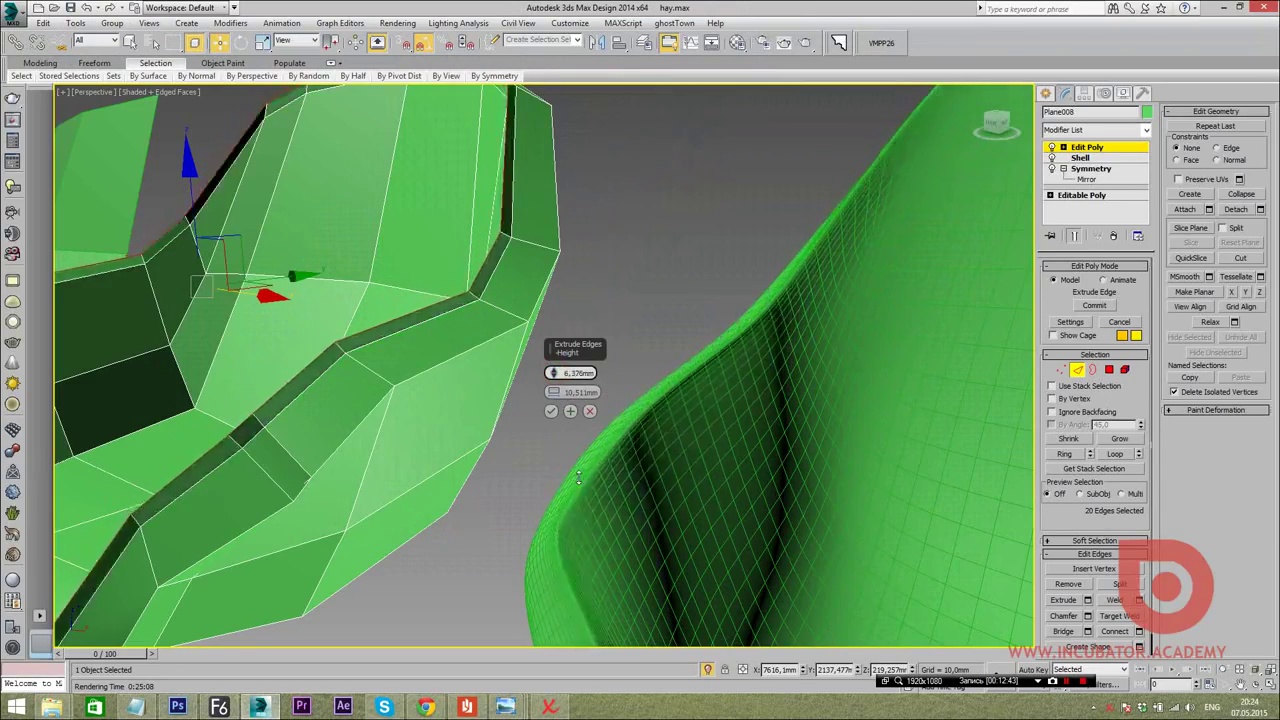
drag(592, 541, 516, 444)
middle_drag(516, 444, 480, 404)
scroll(441, 408, down, 5)
scroll(460, 405, up, 8)
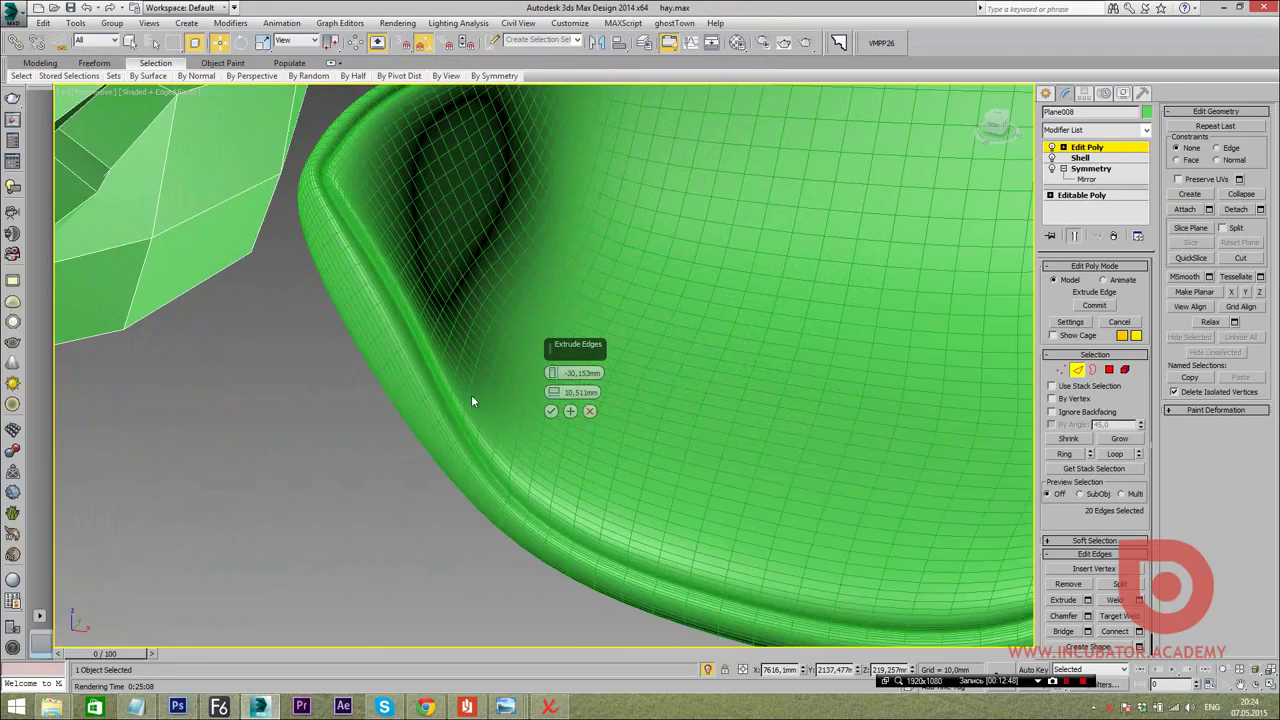
drag(551, 373, 562, 442)
middle_drag(564, 463, 292, 438)
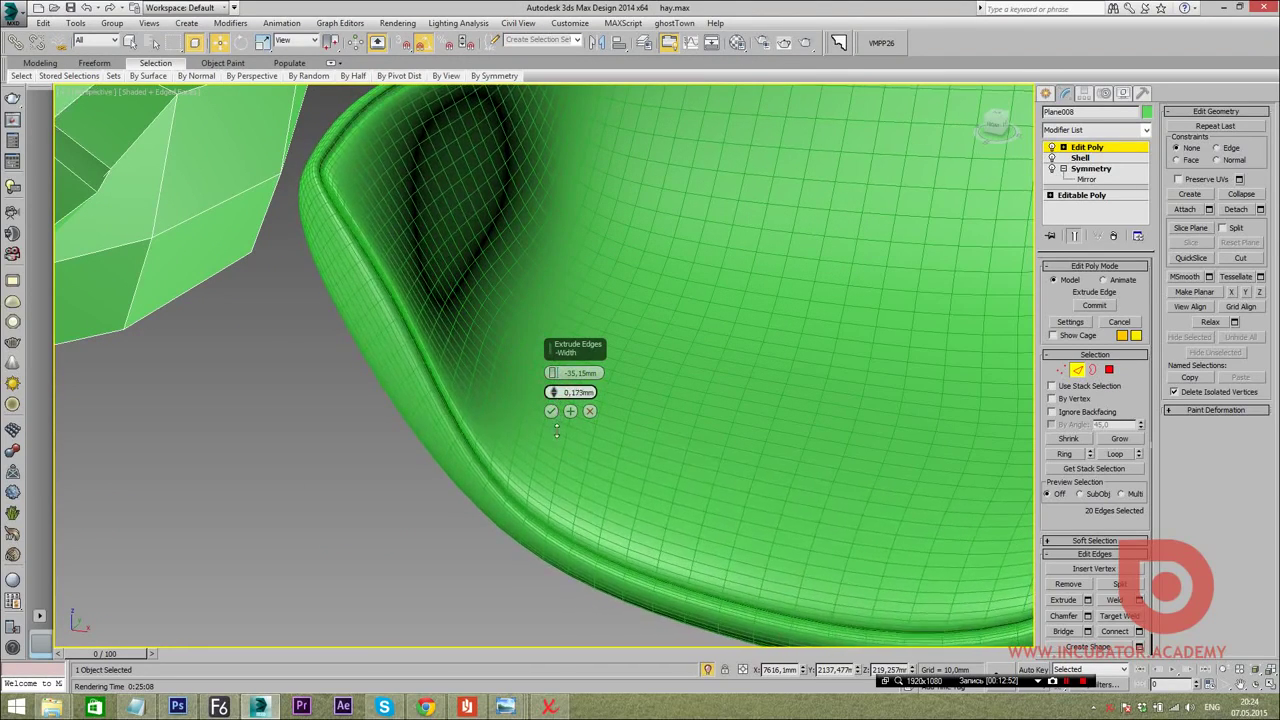
scroll(292, 438, down, 5)
mouse_move(342, 476)
alt+middle_down()
mouse_move(440, 515)
mouse_move(429, 517)
alt+middle_up()
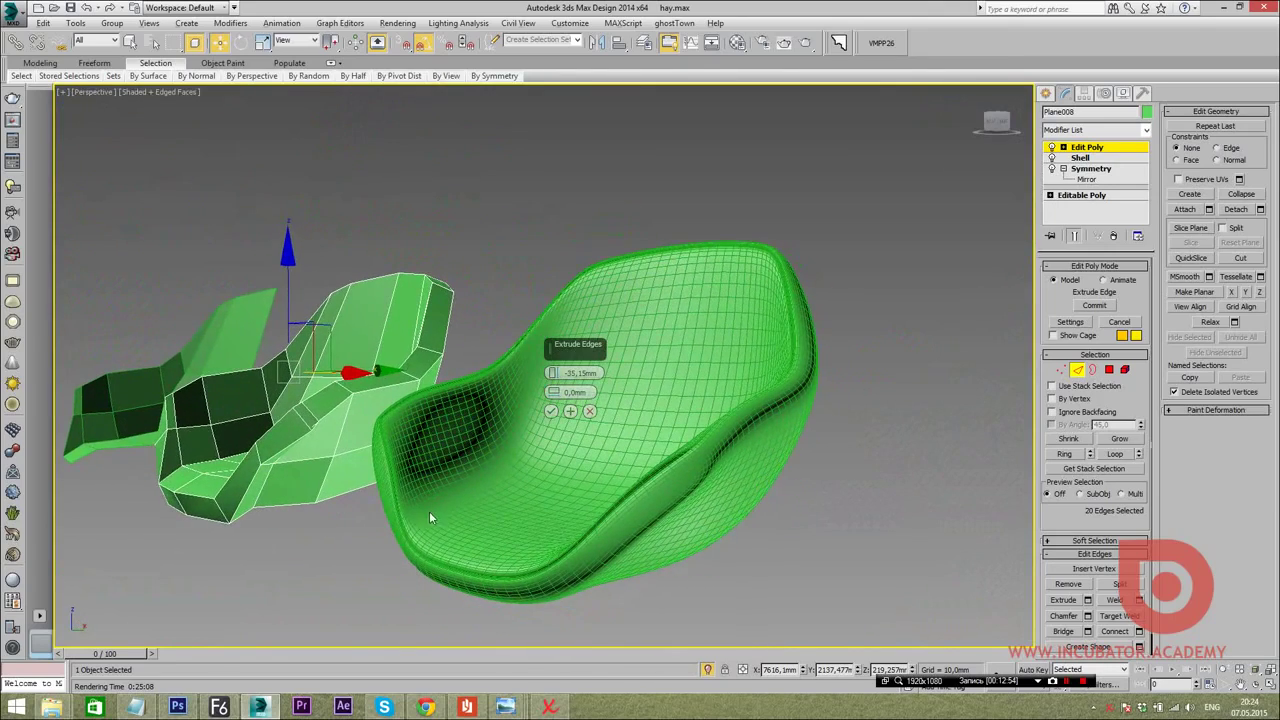
key(alt+Tab)
key(alt+Tab)
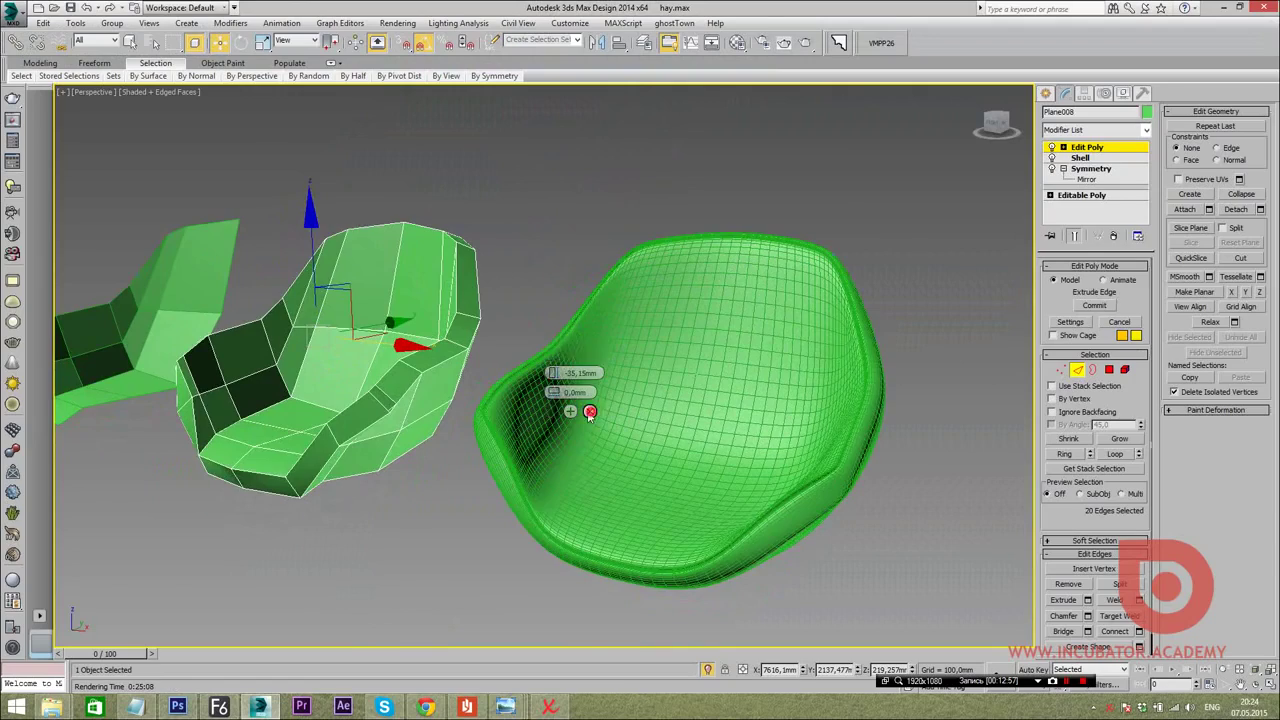
alt+middle_drag(590, 413, 389, 457)
scroll(389, 457, up, 5)
key(alt+Tab)
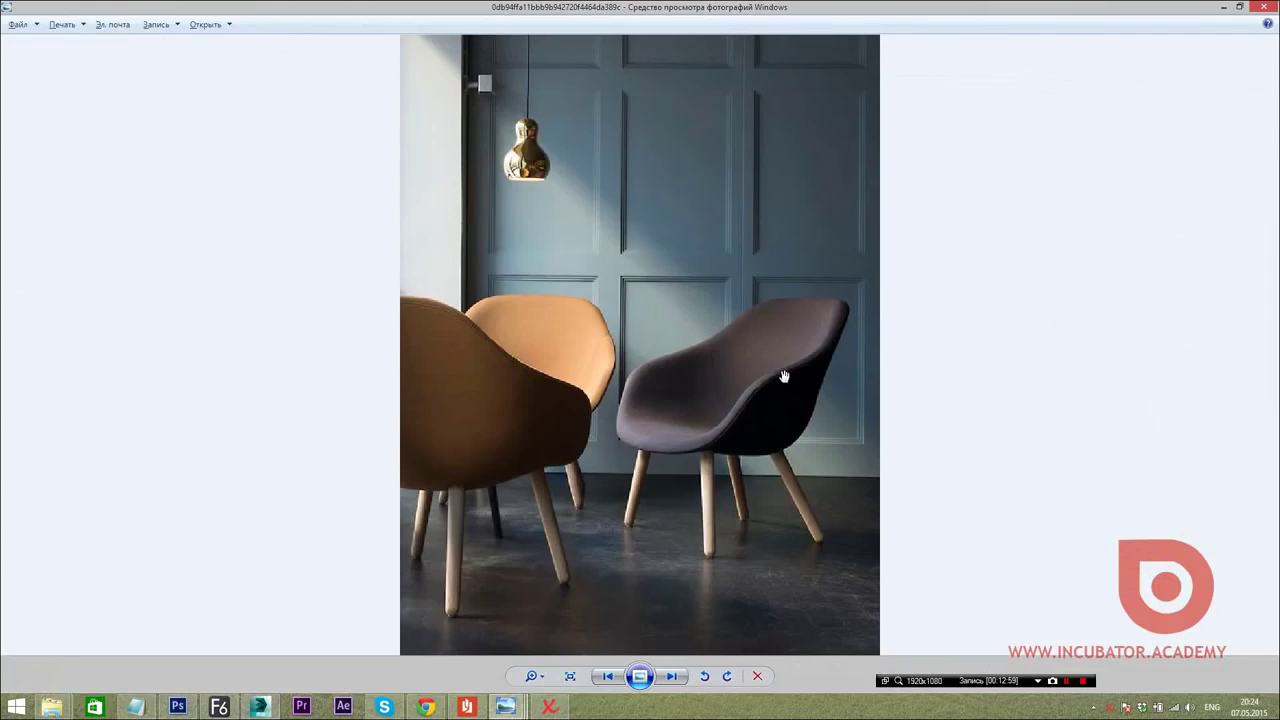
key(alt+Tab)
mouse_move(392, 262)
middle_down()
mouse_move(380, 507)
mouse_move(362, 313)
middle_up()
scroll(438, 522, up, 5)
scroll(438, 522, down, 4)
Select the full 20-edge rim loop of the seat shell
double_click(381, 328)
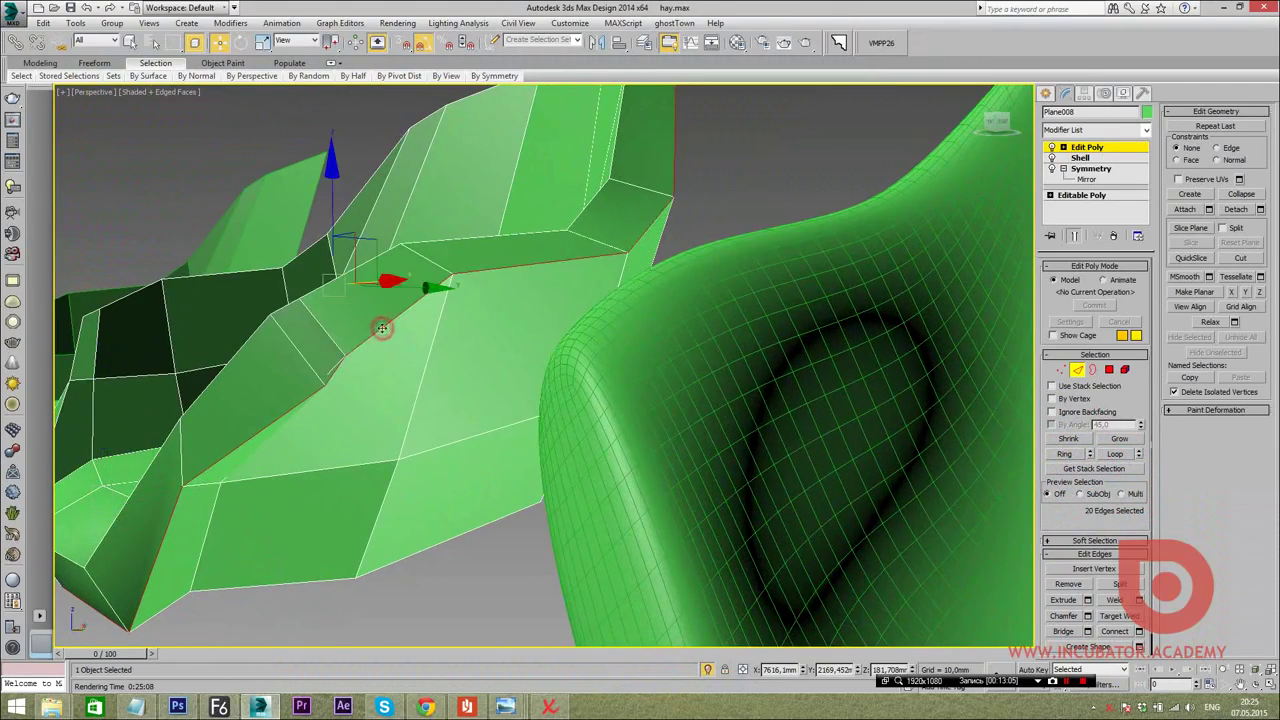
scroll(380, 330, down, 2)
scroll(368, 396, down, 4)
mouse_move(368, 396)
alt+middle_down()
mouse_move(336, 395)
mouse_move(343, 428)
mouse_move(400, 428)
alt+middle_up()
scroll(338, 381, up, 4)
scroll(336, 401, up, 4)
scroll(348, 407, down, 4)
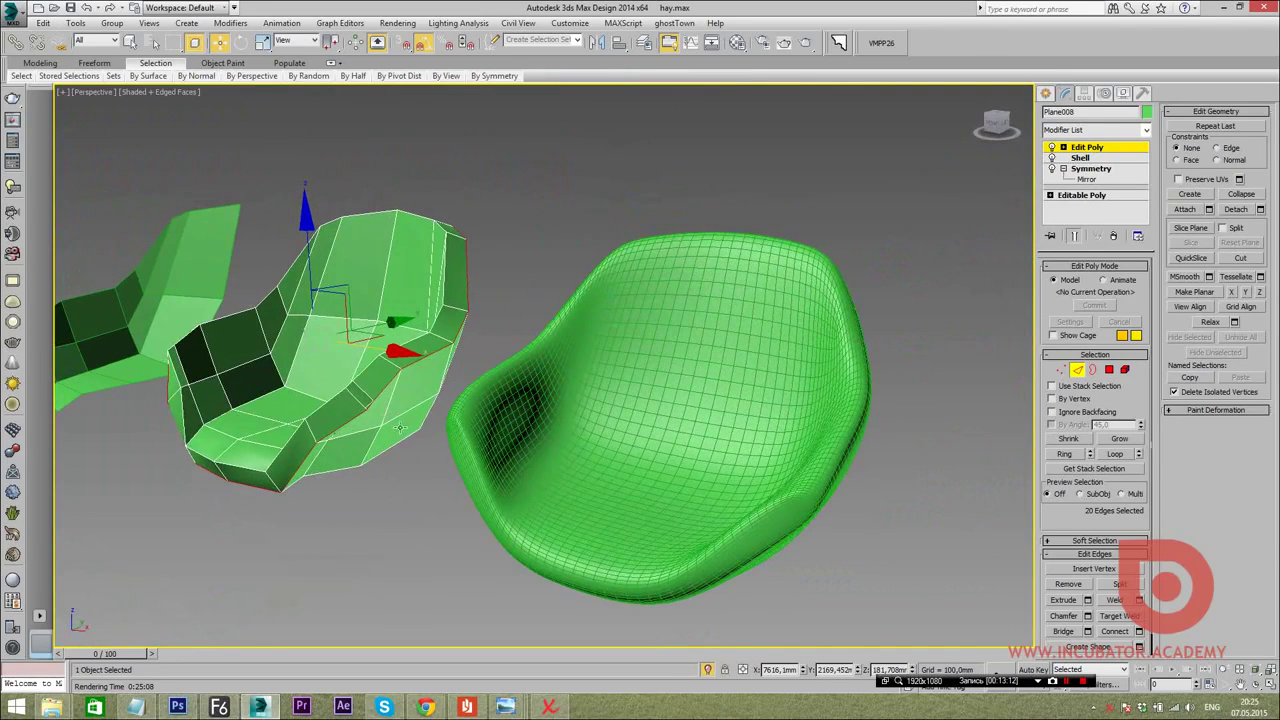
Extrude the rim edges with Height -31.014 mm and Width 0, then inspect the groove
right_click(525, 413)
click(405, 482)
mouse_move(405, 482)
alt+middle_down()
mouse_move(380, 485)
mouse_move(470, 438)
alt+middle_up()
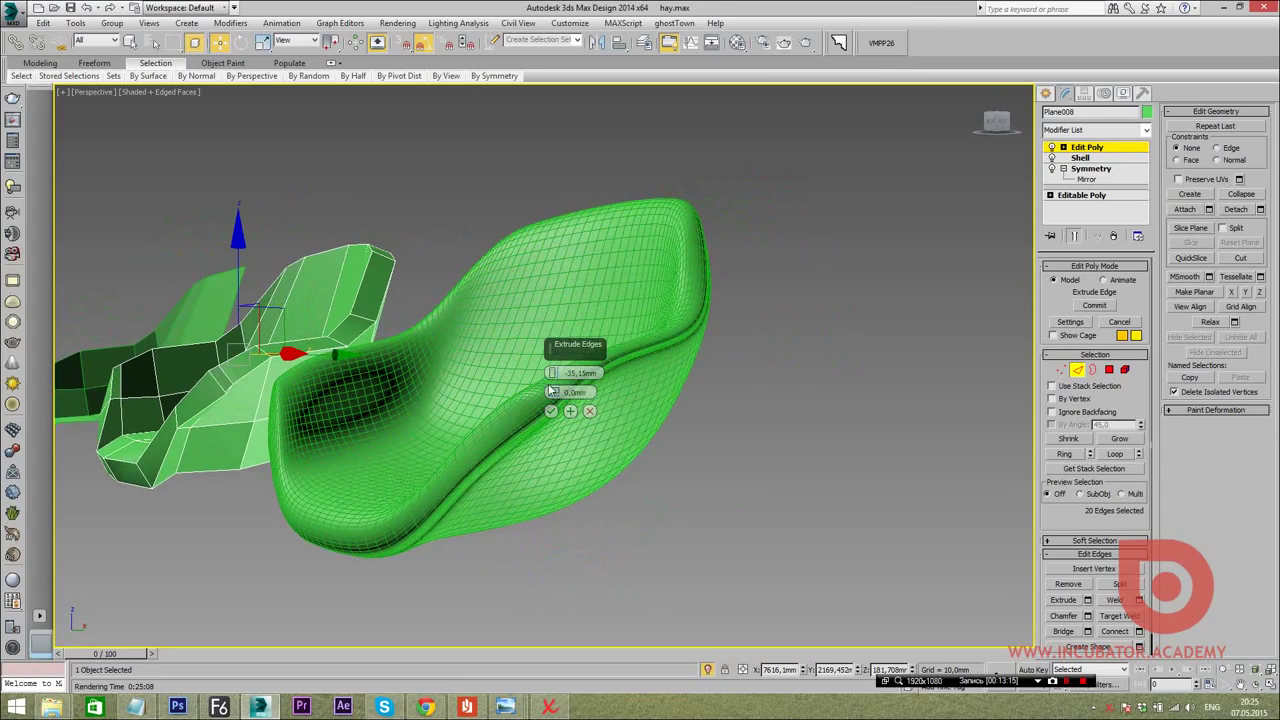
drag(553, 372, 552, 215)
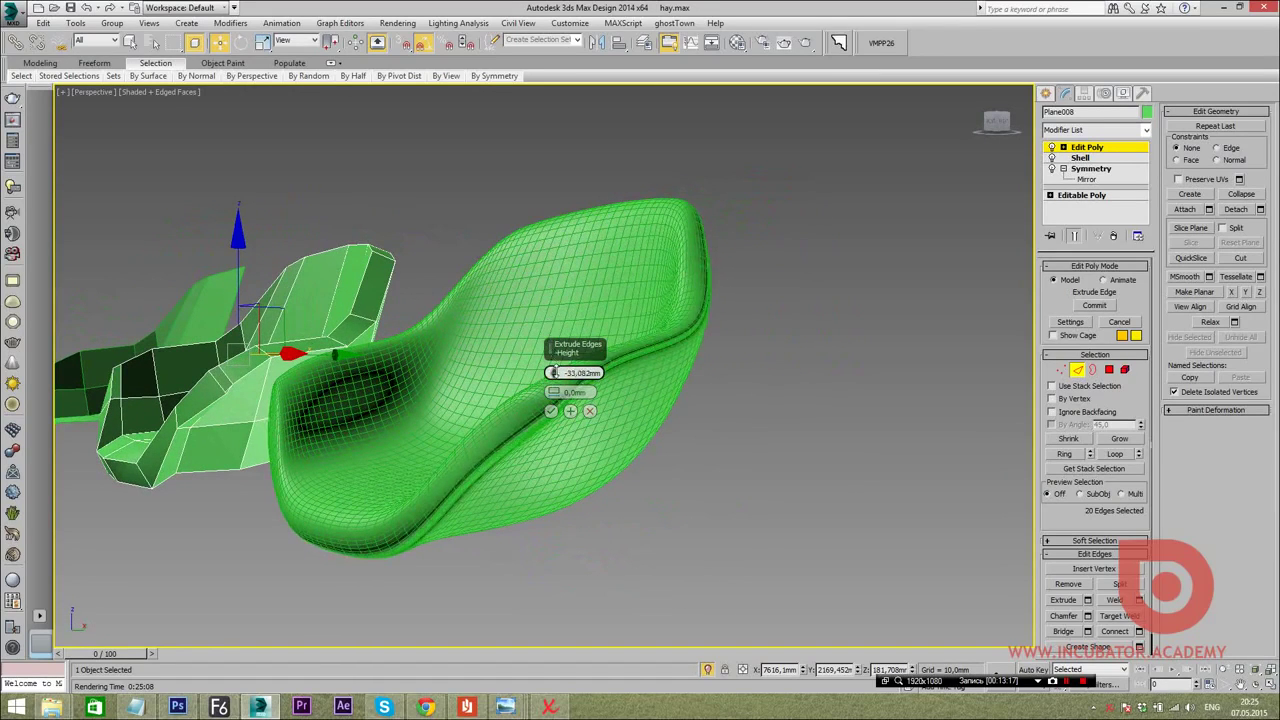
drag(564, 325, 571, 352)
key(F4)
alt+middle_drag(418, 482, 410, 482)
mouse_move(552, 378)
mouse_down()
mouse_move(549, 333)
mouse_move(562, 408)
mouse_up()
mouse_move(471, 477)
alt+middle_down()
mouse_move(420, 457)
mouse_move(457, 471)
mouse_move(541, 398)
alt+middle_up()
drag(553, 392, 553, 388)
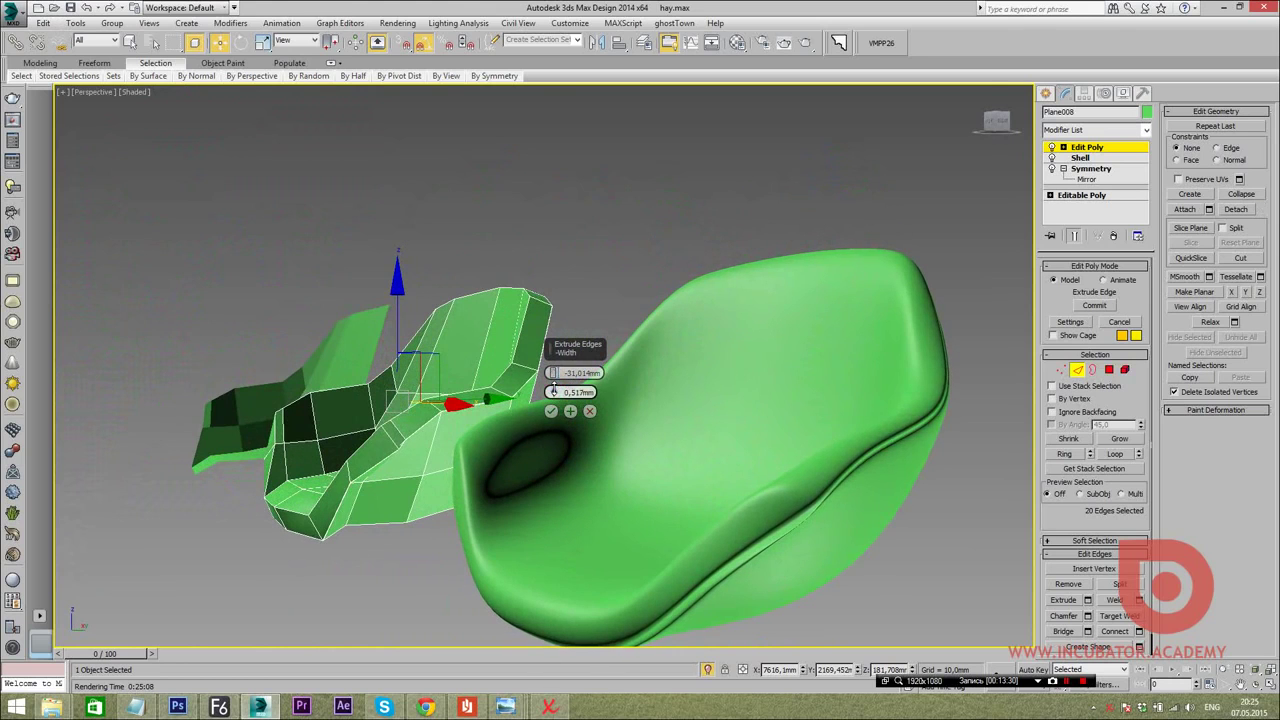
scroll(446, 464, up, 2)
scroll(443, 443, up, 3)
scroll(434, 429, up, 3)
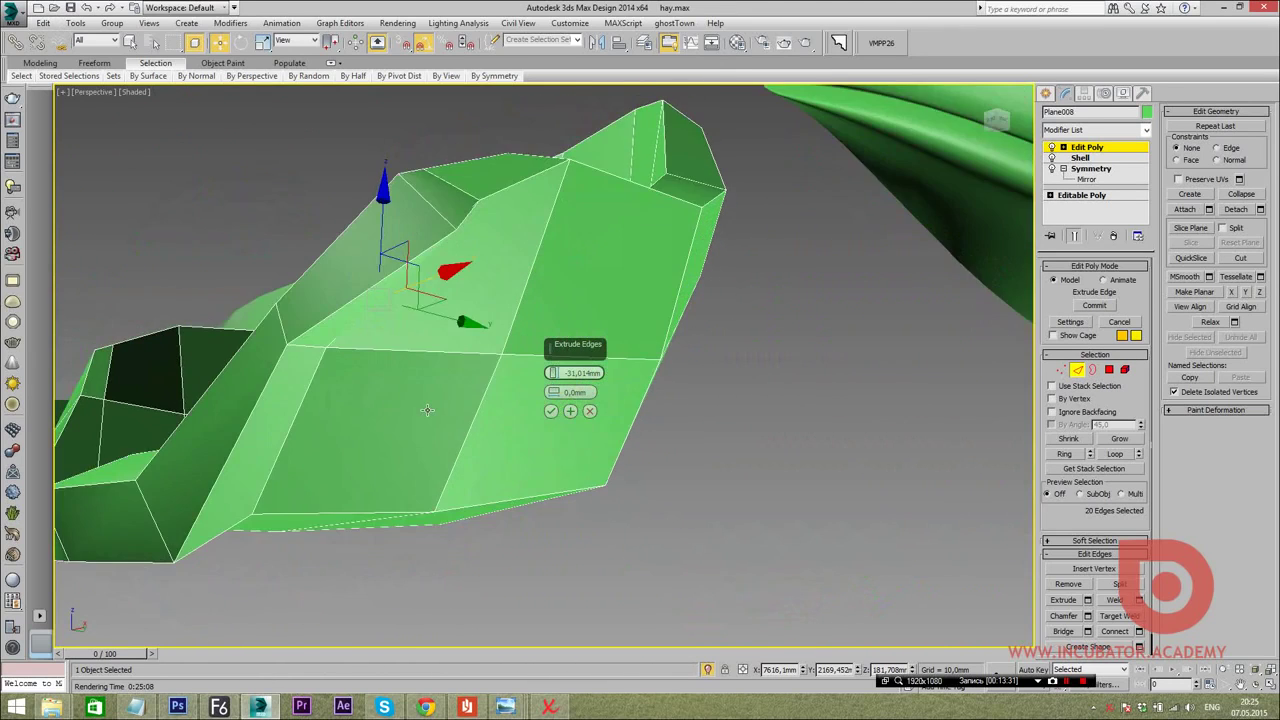
scroll(429, 409, up, 3)
mouse_move(416, 395)
alt+middle_down()
mouse_move(397, 410)
mouse_move(418, 432)
alt+middle_up()
scroll(412, 420, up, 5)
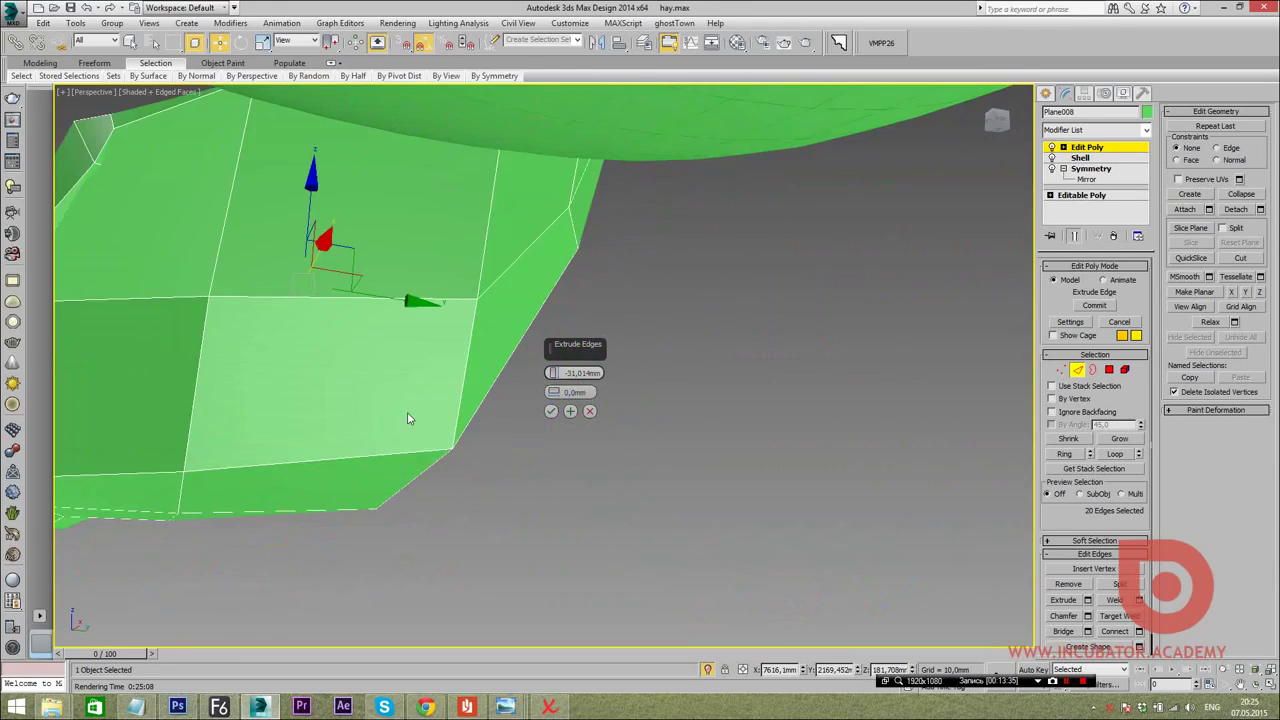
scroll(408, 418, down, 8)
alt+middle_drag(375, 445, 372, 432)
scroll(380, 440, up, 6)
alt+middle_drag(760, 230, 737, 180)
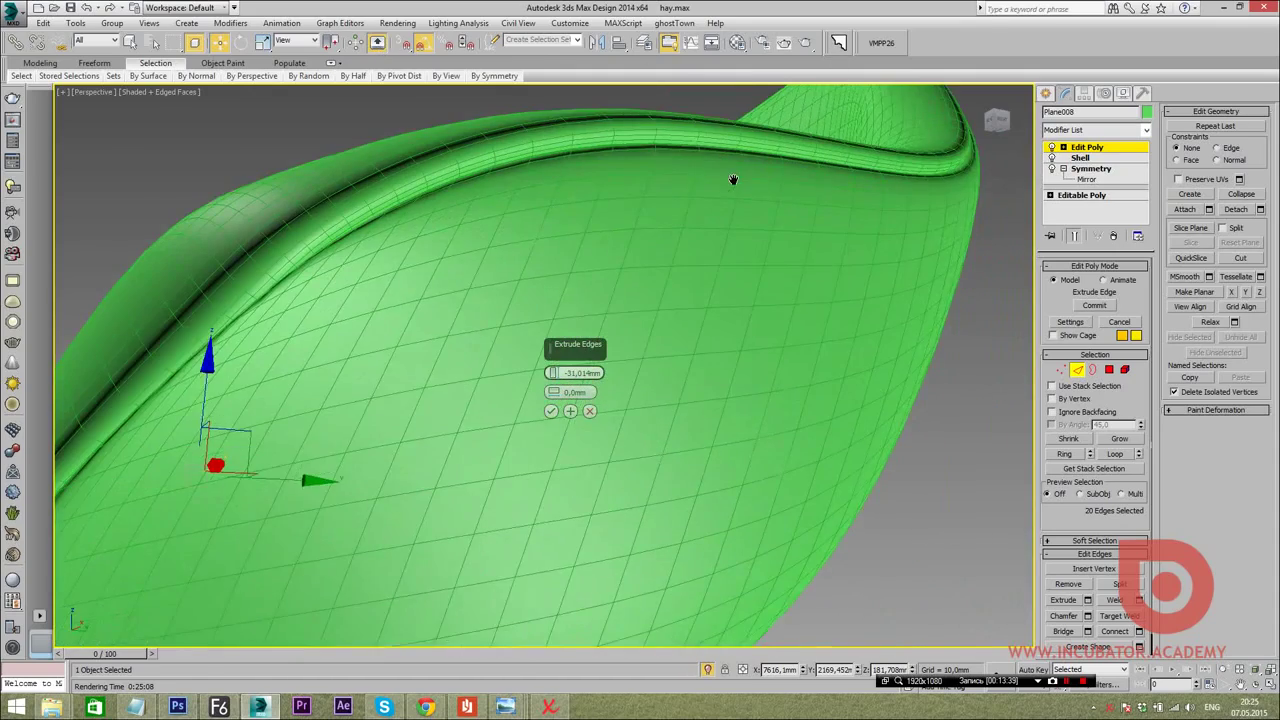
middle_drag(306, 208, 300, 274)
scroll(299, 274, down, 5)
scroll(325, 319, down, 4)
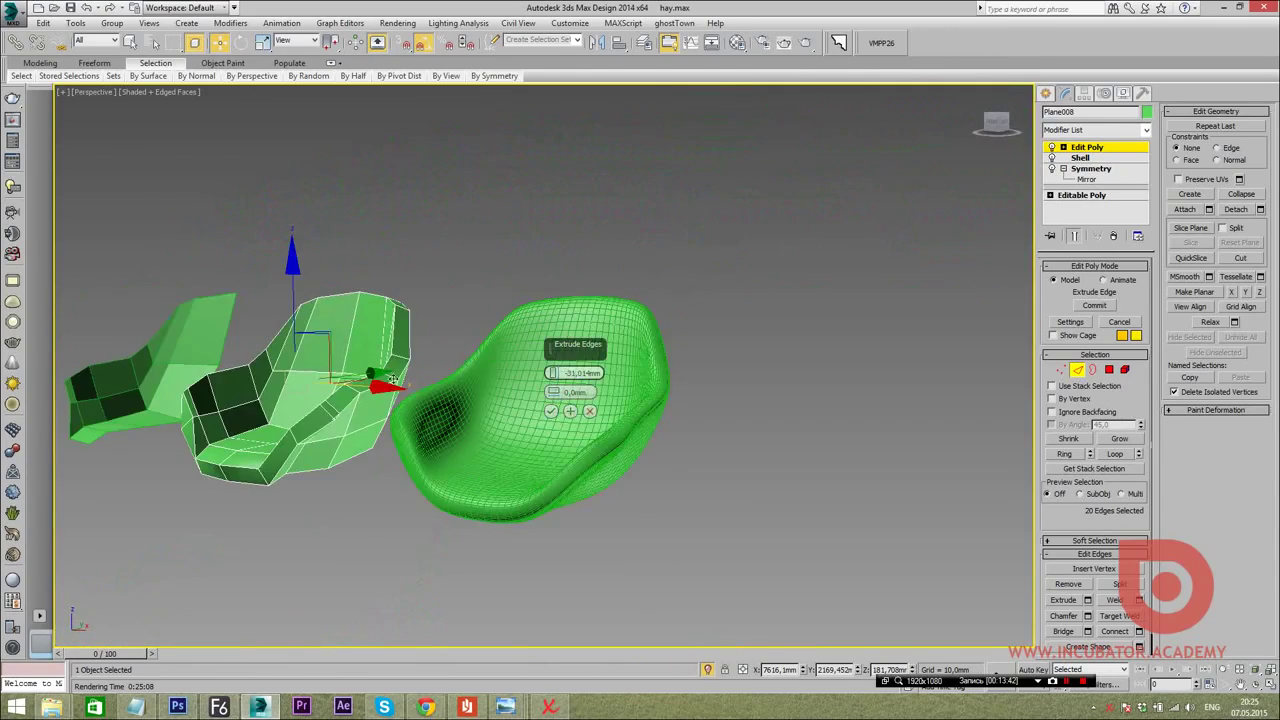
Commit the rim groove extrusion and compare the chair against the reference photo
click(551, 411)
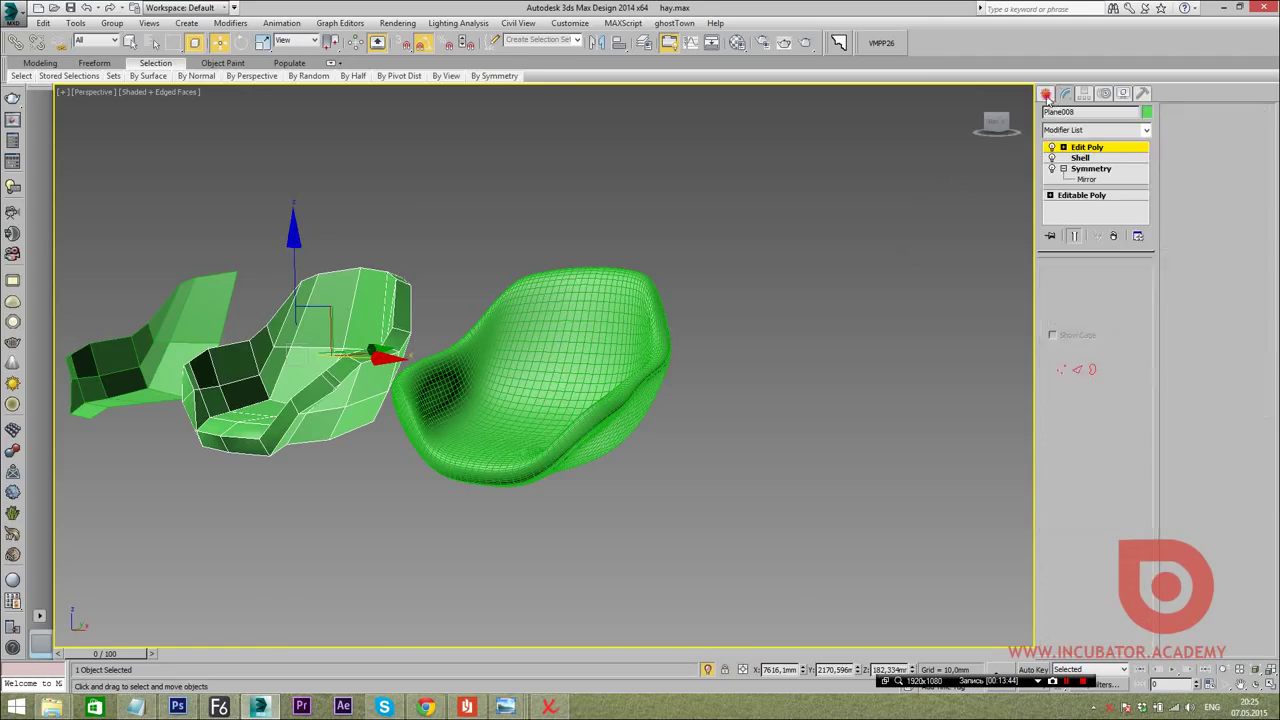
click(1046, 93)
mouse_move(623, 447)
alt+middle_down()
mouse_move(434, 489)
mouse_move(523, 451)
alt+middle_up()
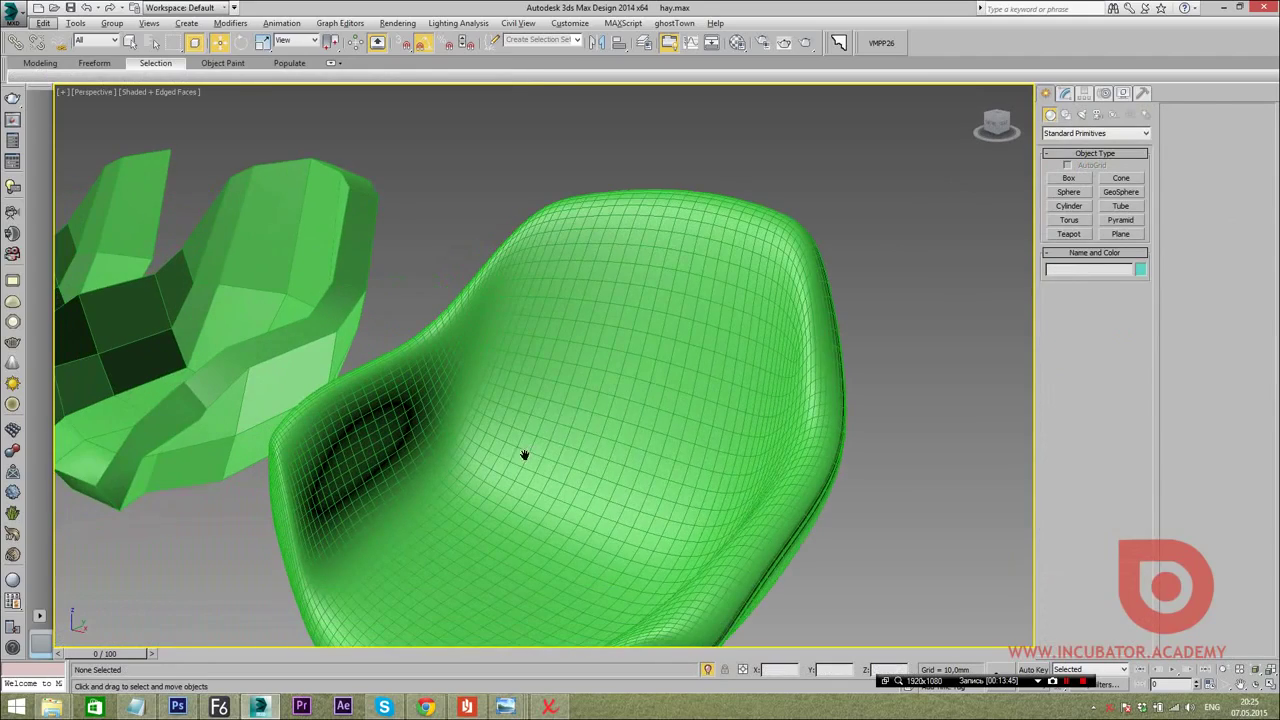
click(351, 364)
middle_drag(351, 364, 367, 385)
key(alt+Tab)
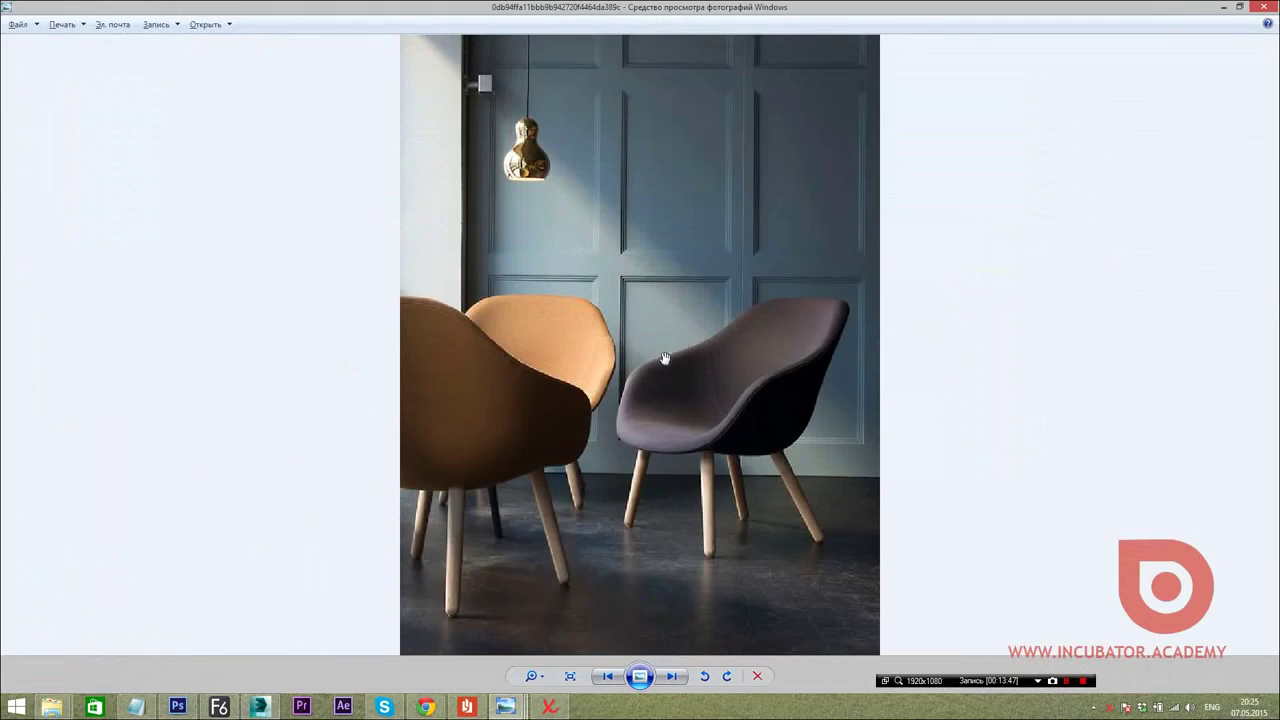
key(alt+Tab)
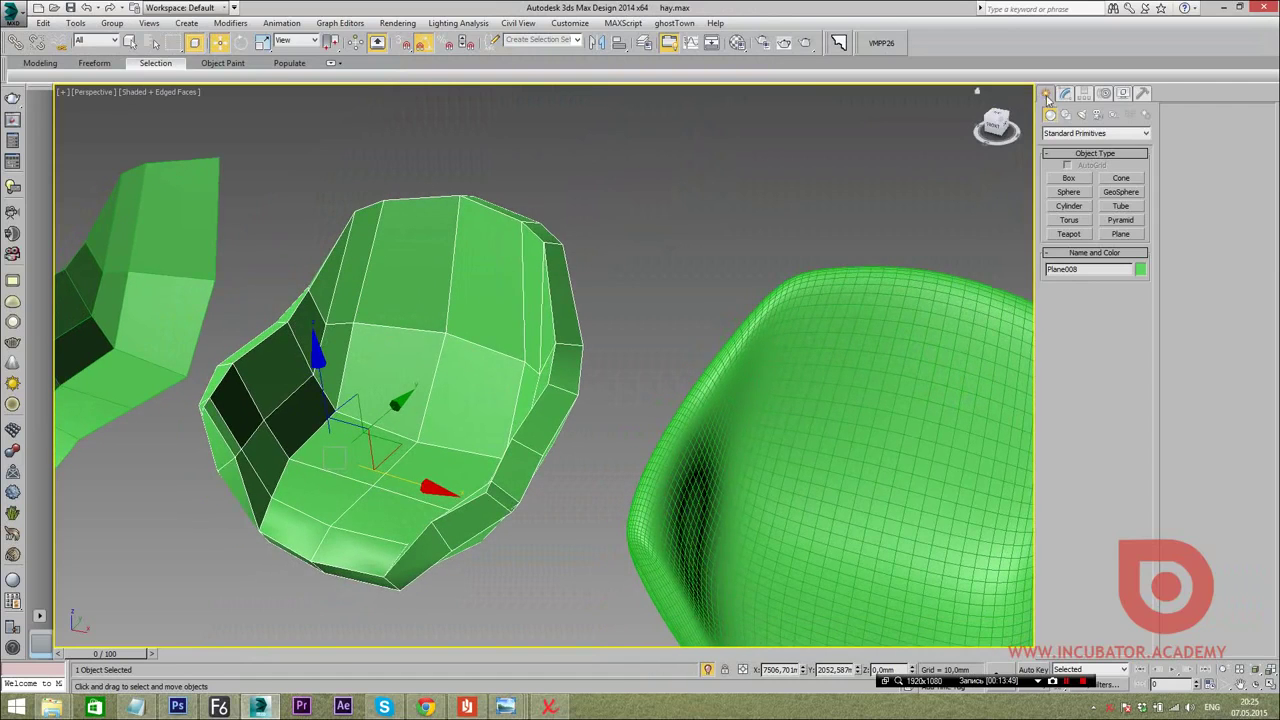
In Edge mode, select a row of nine edges across the low-poly chair's seat
click(1064, 93)
click(1077, 370)
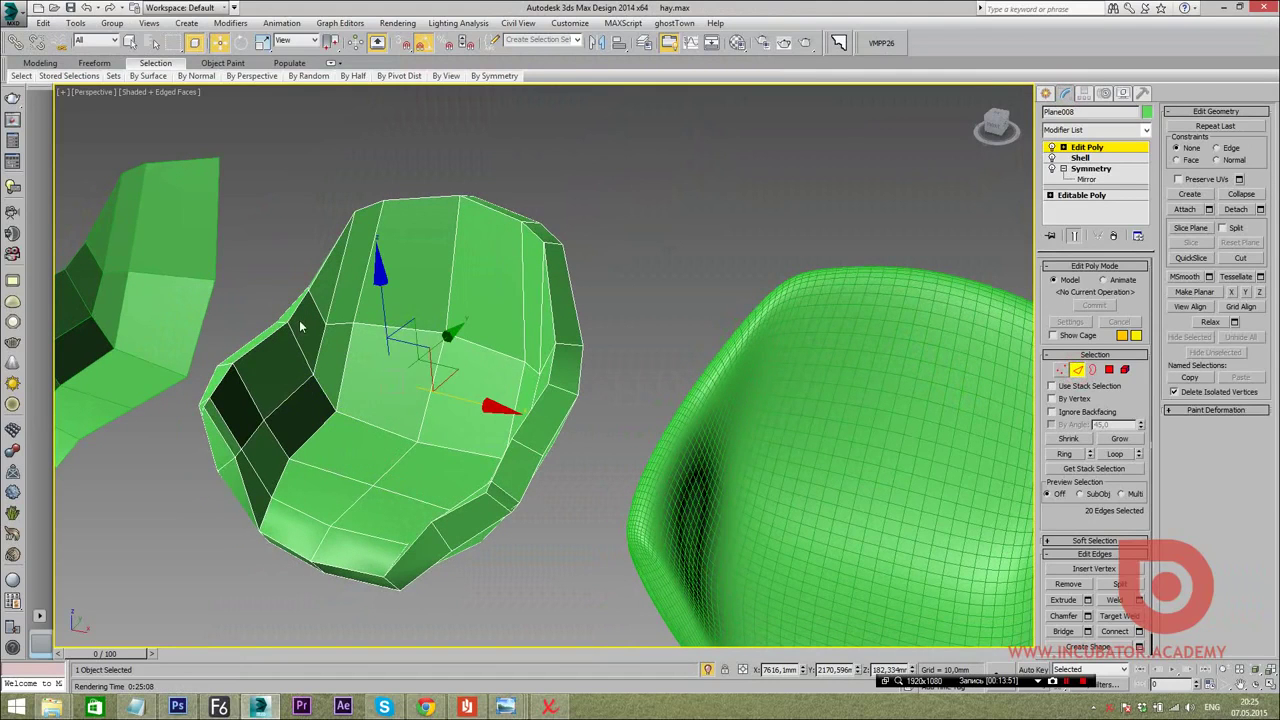
alt+middle_drag(283, 320, 340, 370)
click(366, 404)
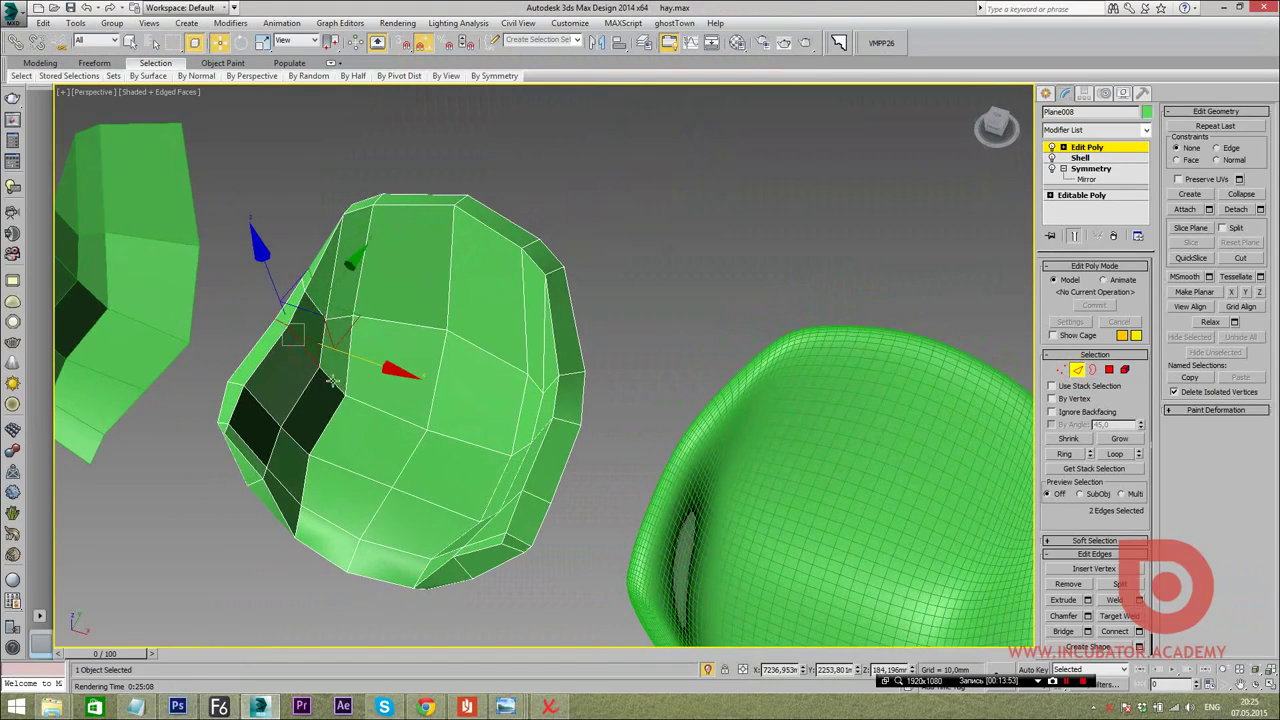
alt+middle_drag(490, 447, 531, 372)
shift+click(531, 378)
ctrl+click(589, 354)
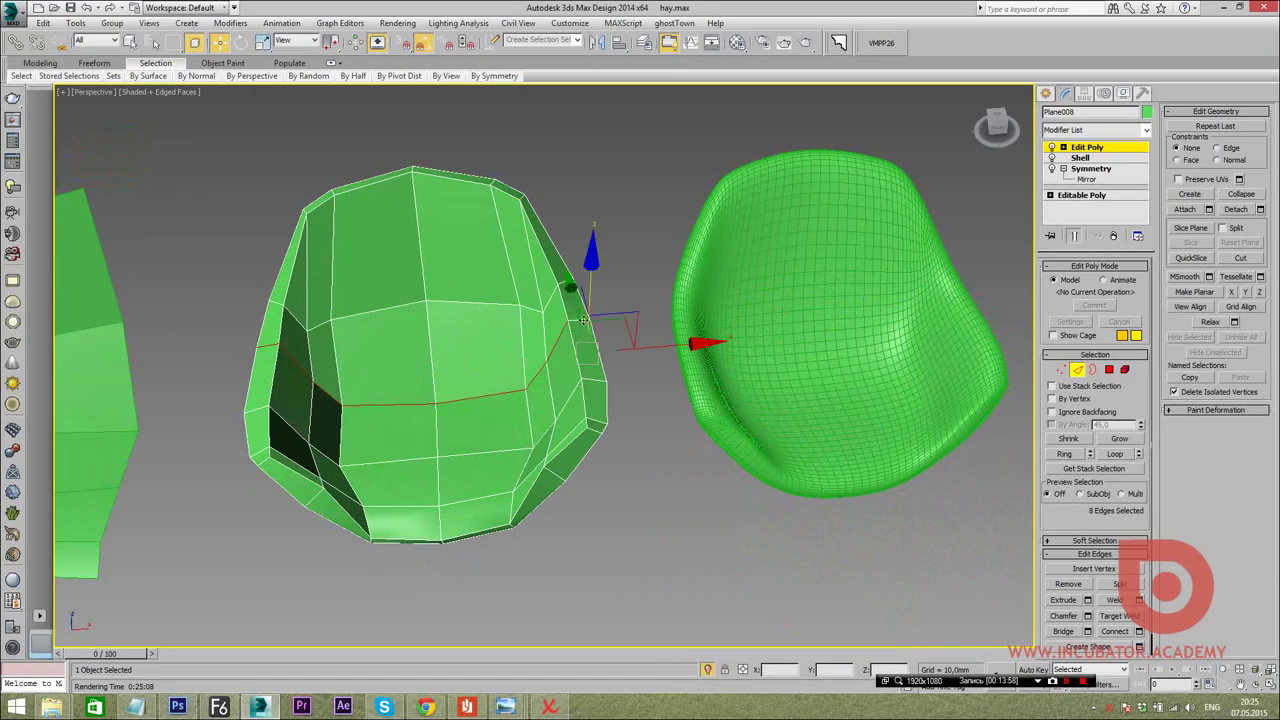
mouse_move(586, 357)
alt+middle_down()
mouse_move(606, 350)
mouse_move(563, 371)
mouse_move(565, 404)
alt+middle_up()
ctrl+click(549, 357)
mouse_move(549, 357)
alt+middle_down()
mouse_move(527, 385)
mouse_move(592, 420)
alt+middle_up()
Extrude the nine seat edges outward about 15.5 mm, with some width, into a seam
right_click(592, 420)
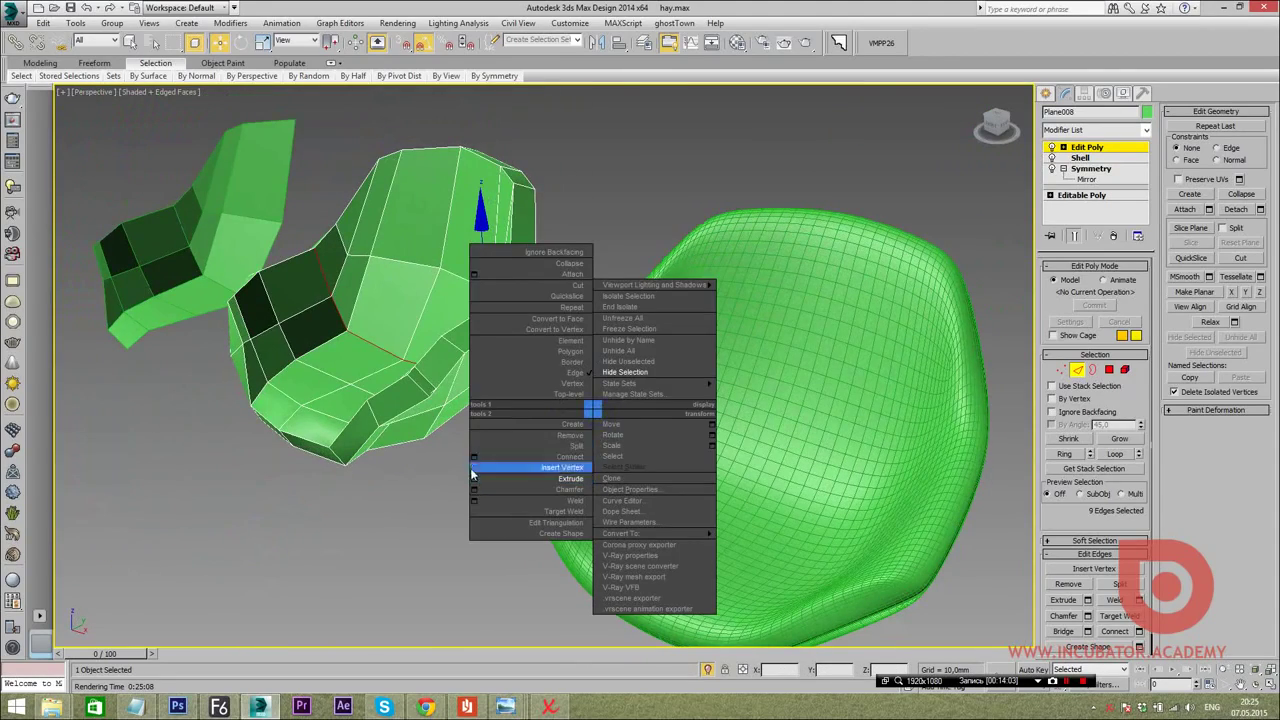
click(505, 470)
mouse_move(505, 474)
alt+middle_down()
mouse_move(518, 428)
mouse_move(514, 439)
alt+middle_up()
scroll(518, 428, up, 5)
drag(556, 380, 551, 197)
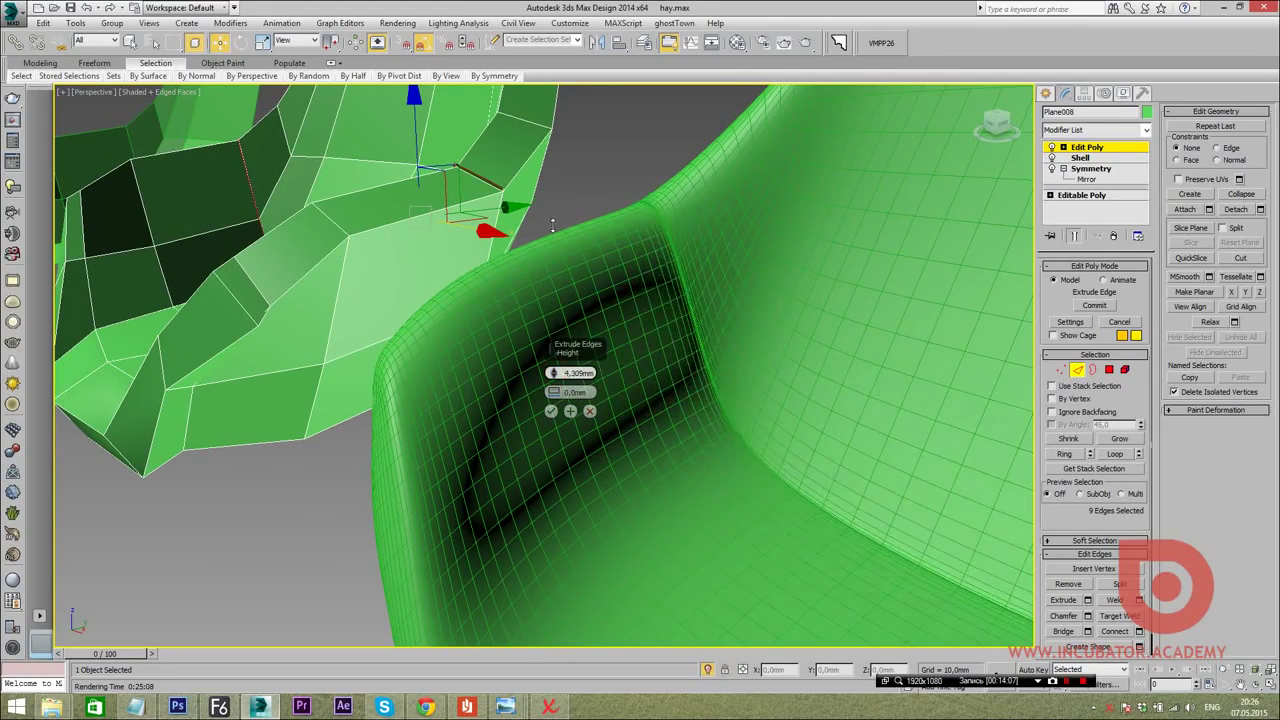
drag(553, 393, 553, 372)
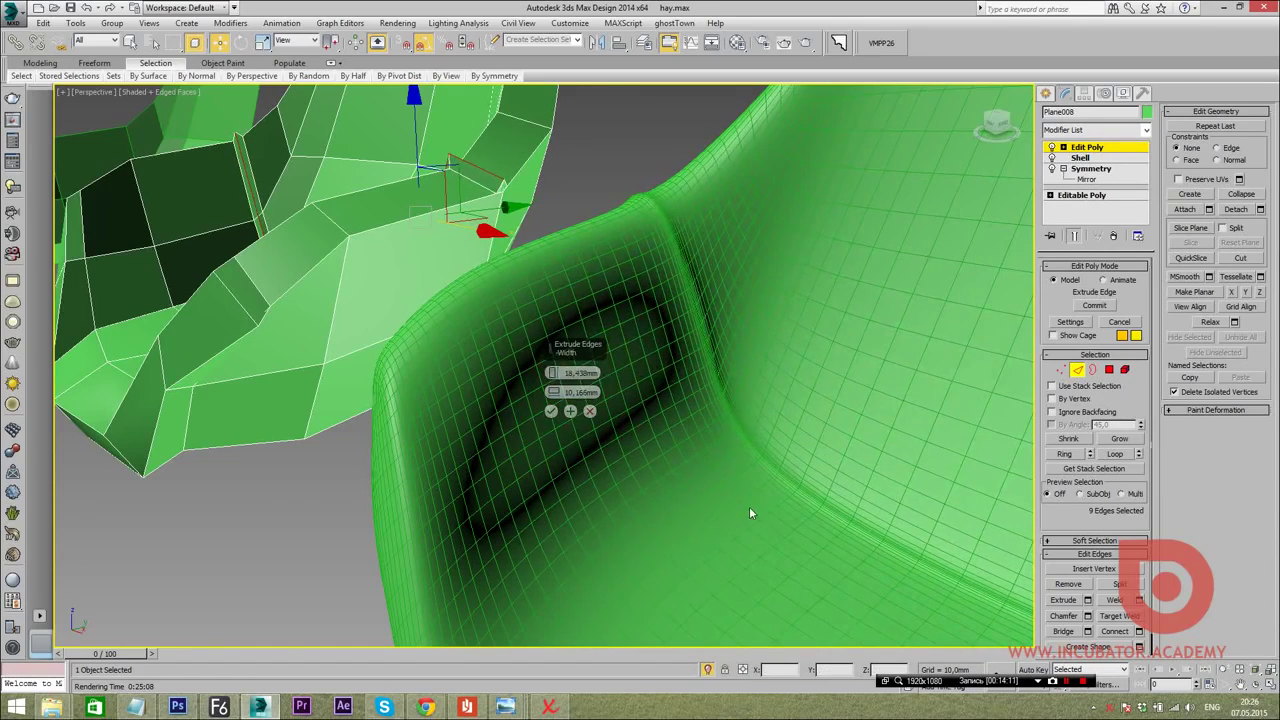
scroll(749, 506, down, 5)
alt+middle_drag(690, 495, 581, 491)
Check the seam against the reference photo and tune it to 17.922 mm height, 19.643 mm width
key(alt+Tab)
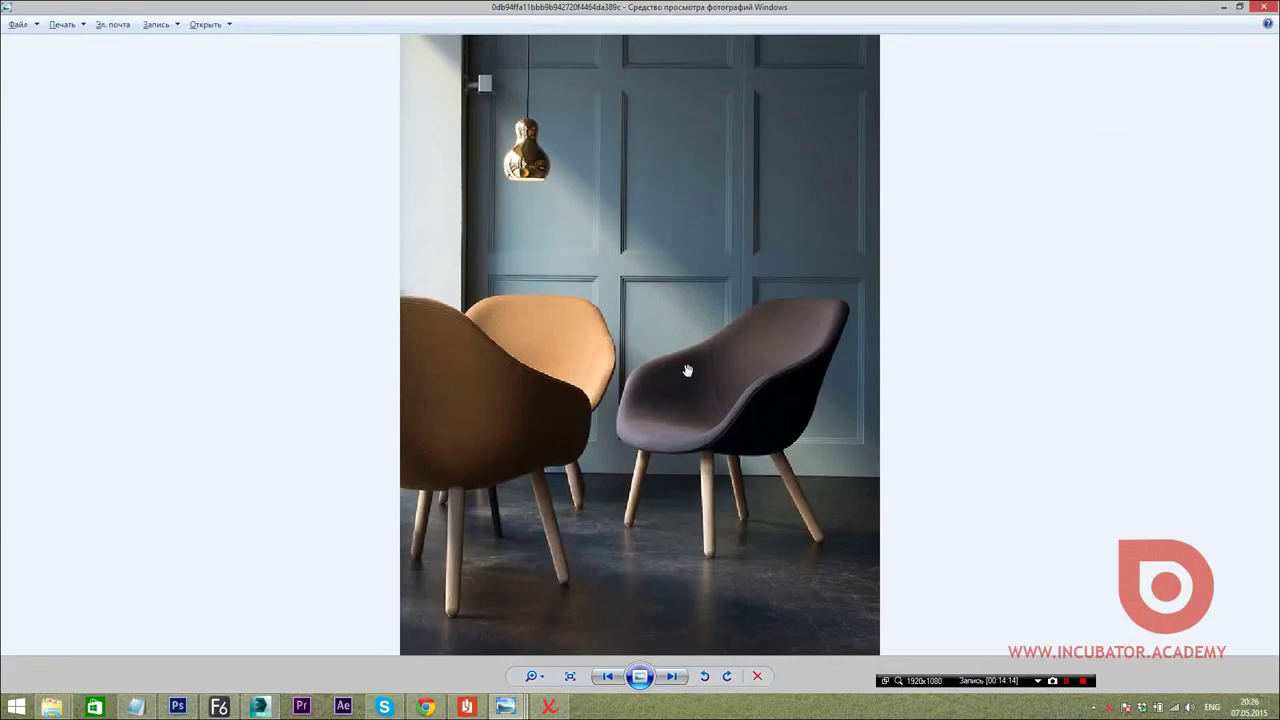
key(alt+Tab)
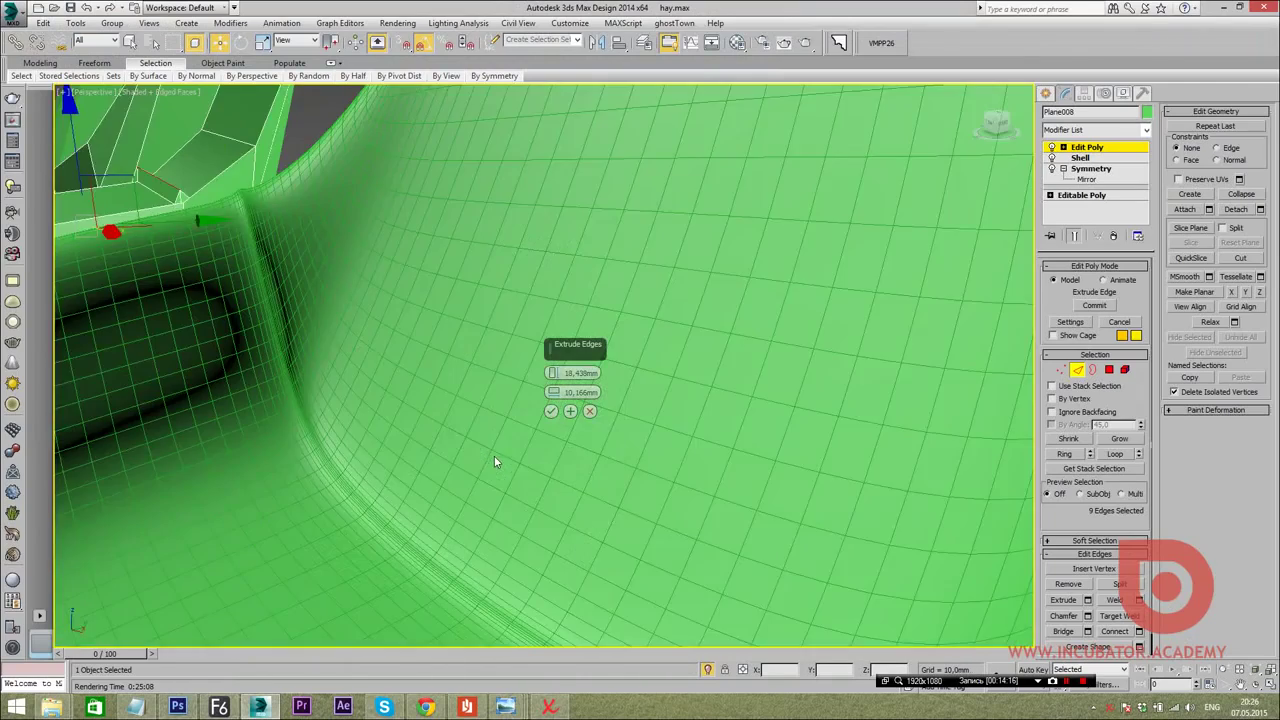
mouse_move(494, 462)
alt+middle_down()
mouse_move(477, 440)
mouse_move(525, 374)
alt+middle_up()
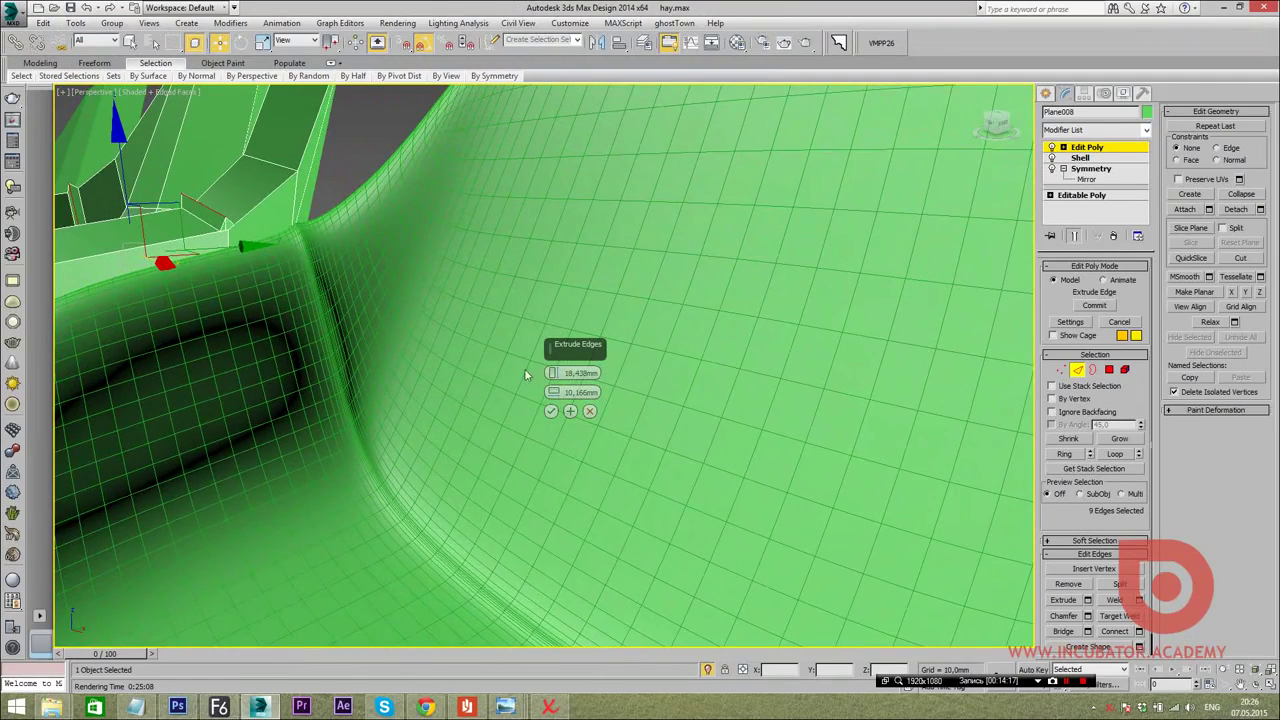
mouse_move(551, 372)
mouse_down()
mouse_move(552, 390)
mouse_move(554, 360)
mouse_up()
Commit the seat seam extrusion, frame the chair, and clear the selection
click(551, 411)
key(z)
click(1046, 93)
click(914, 400)
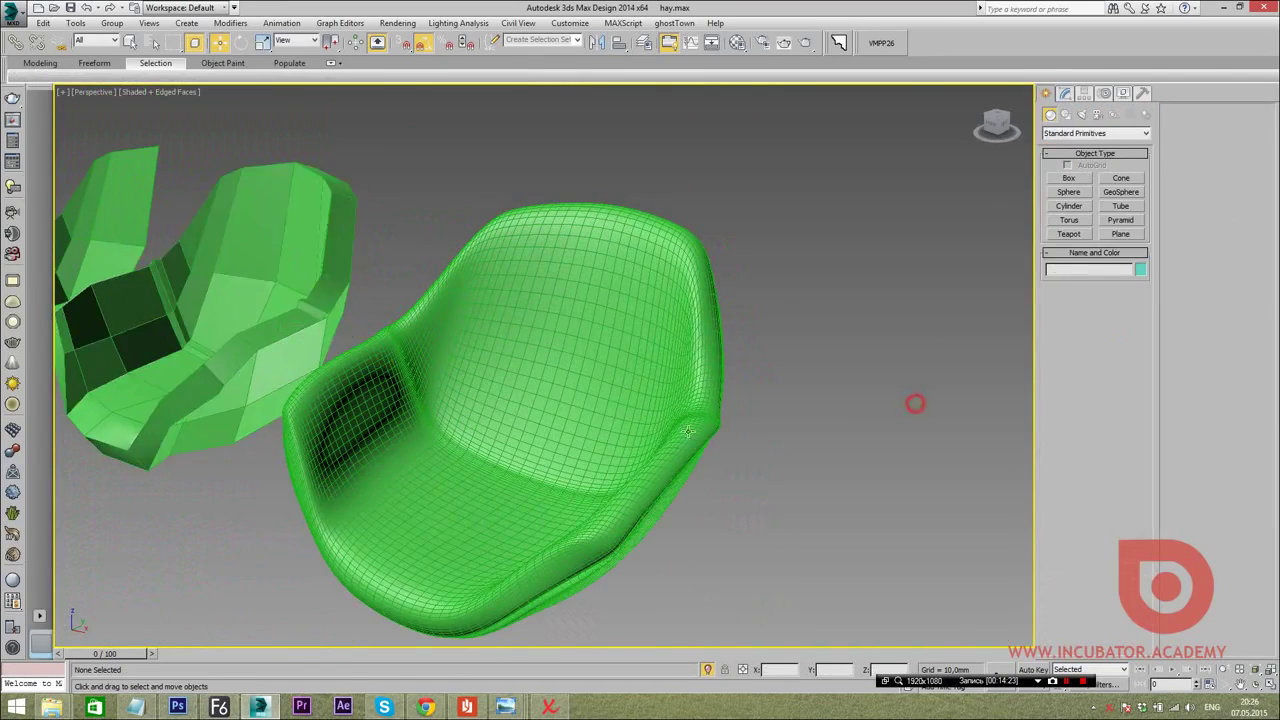
scroll(914, 400, up, 3)
mouse_move(914, 400)
middle_down()
mouse_move(758, 432)
mouse_move(756, 383)
middle_up()
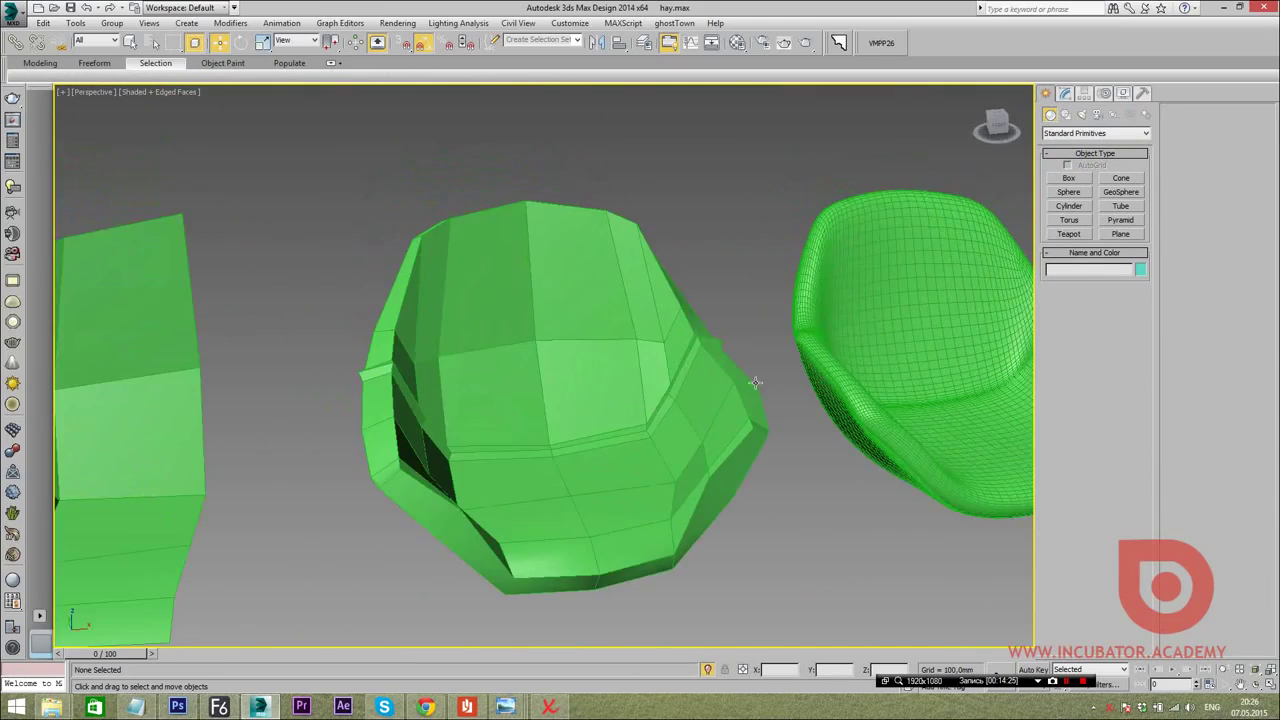
scroll(730, 373, up, 4)
In Vertex mode on the chair cage, lower the front seat vertices slightly to tidy the seam's end
click(710, 347)
scroll(738, 338, up, 1)
scroll(738, 338, down, 2)
key(1)
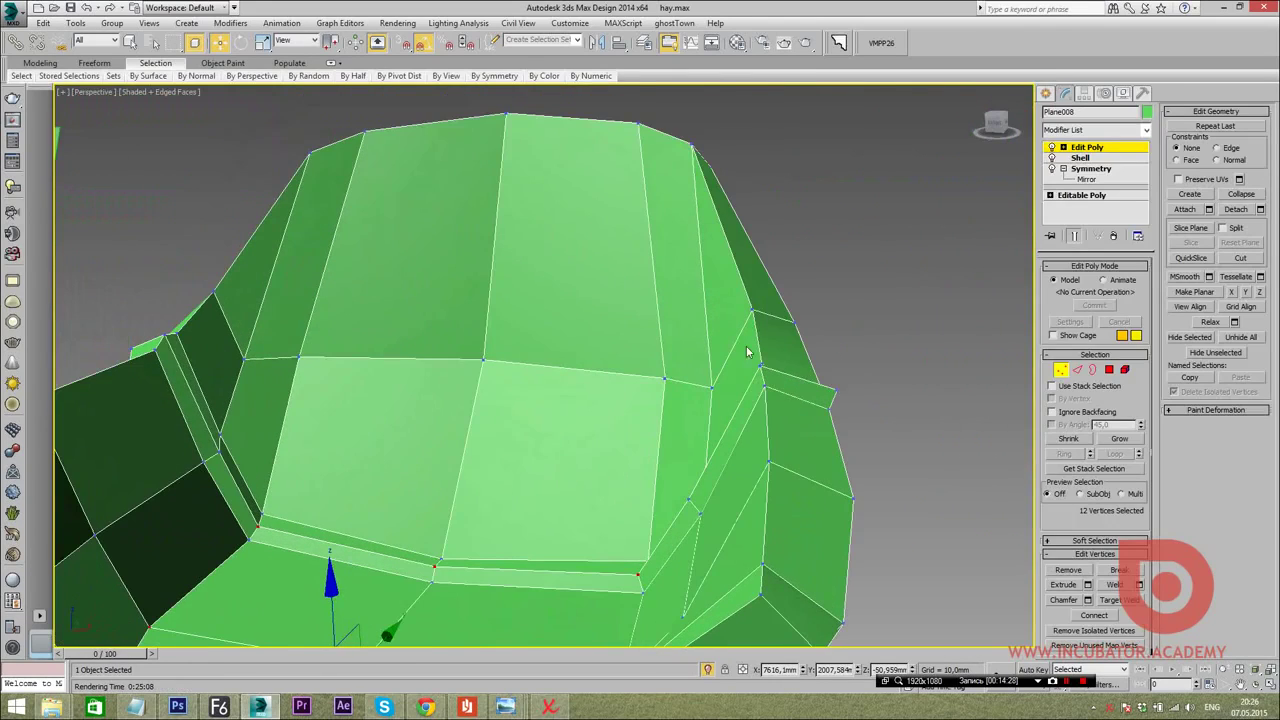
click(840, 397)
mouse_move(840, 397)
alt+middle_down()
mouse_move(809, 397)
mouse_move(890, 390)
mouse_move(868, 416)
mouse_move(721, 479)
mouse_move(587, 475)
alt+middle_up()
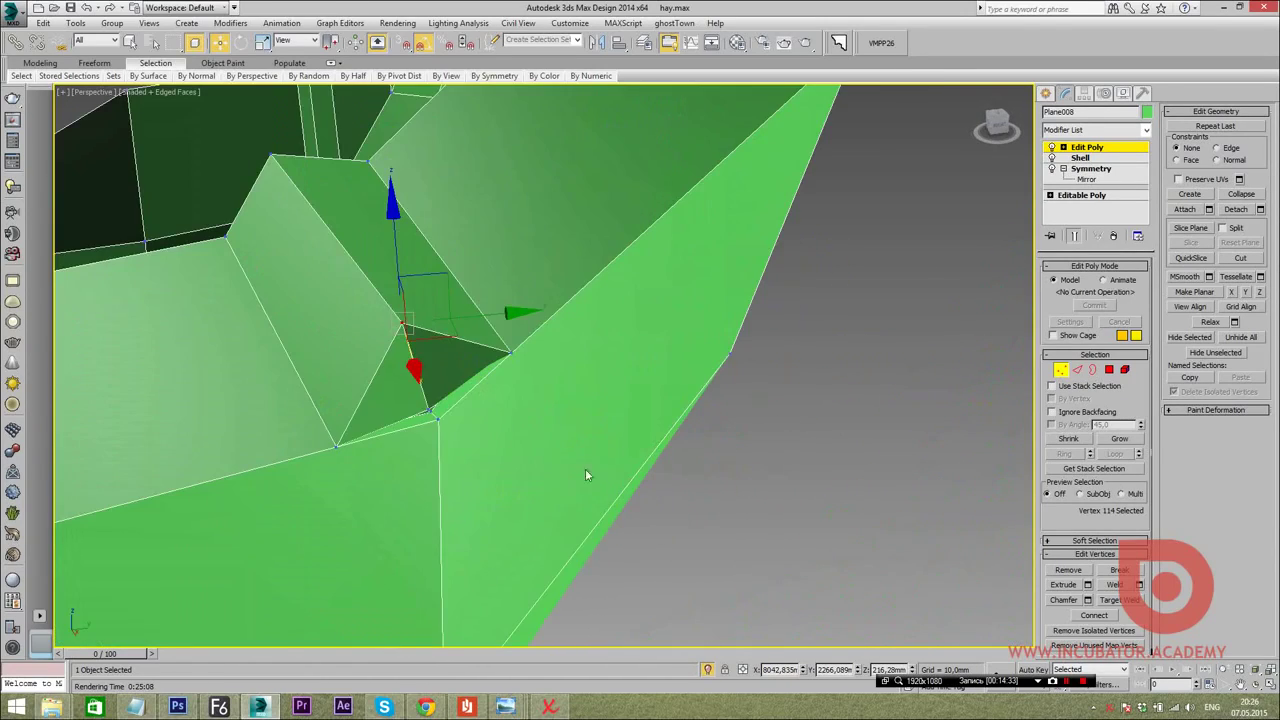
scroll(470, 406, down, 3)
scroll(530, 420, down, 3)
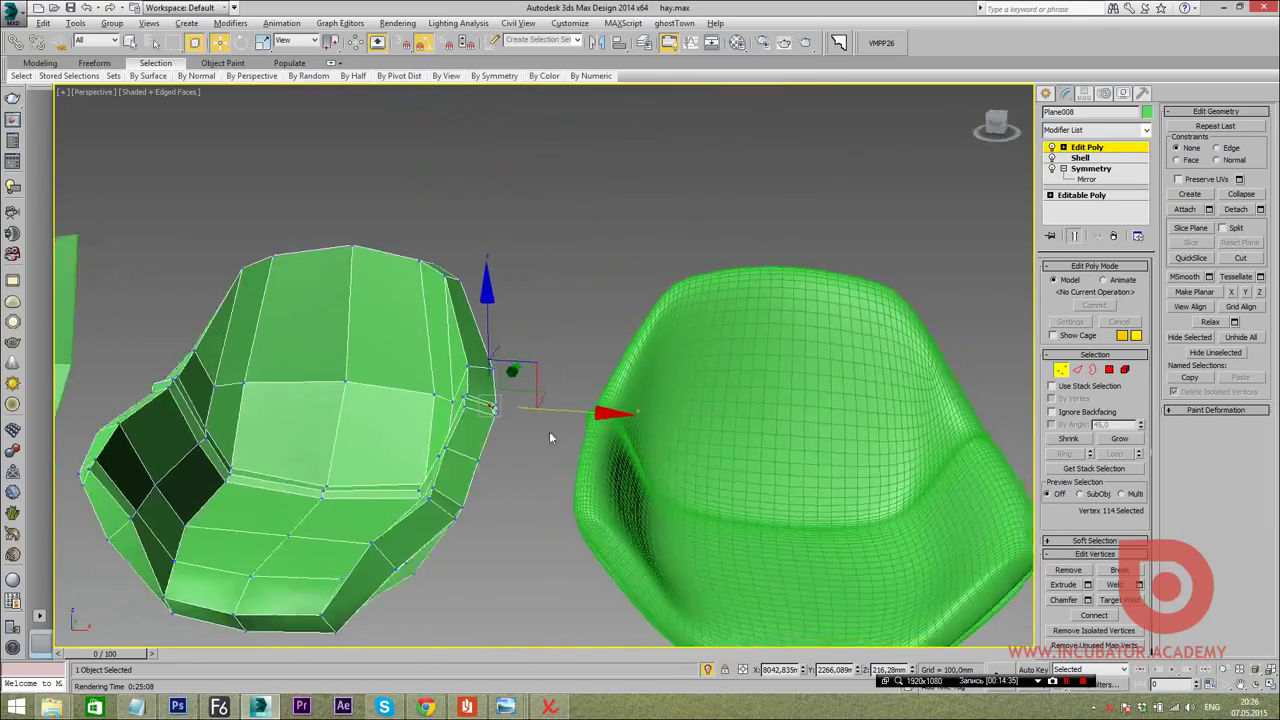
scroll(580, 415, up, 4)
scroll(620, 402, up, 3)
scroll(633, 390, down, 2)
scroll(645, 382, down, 3)
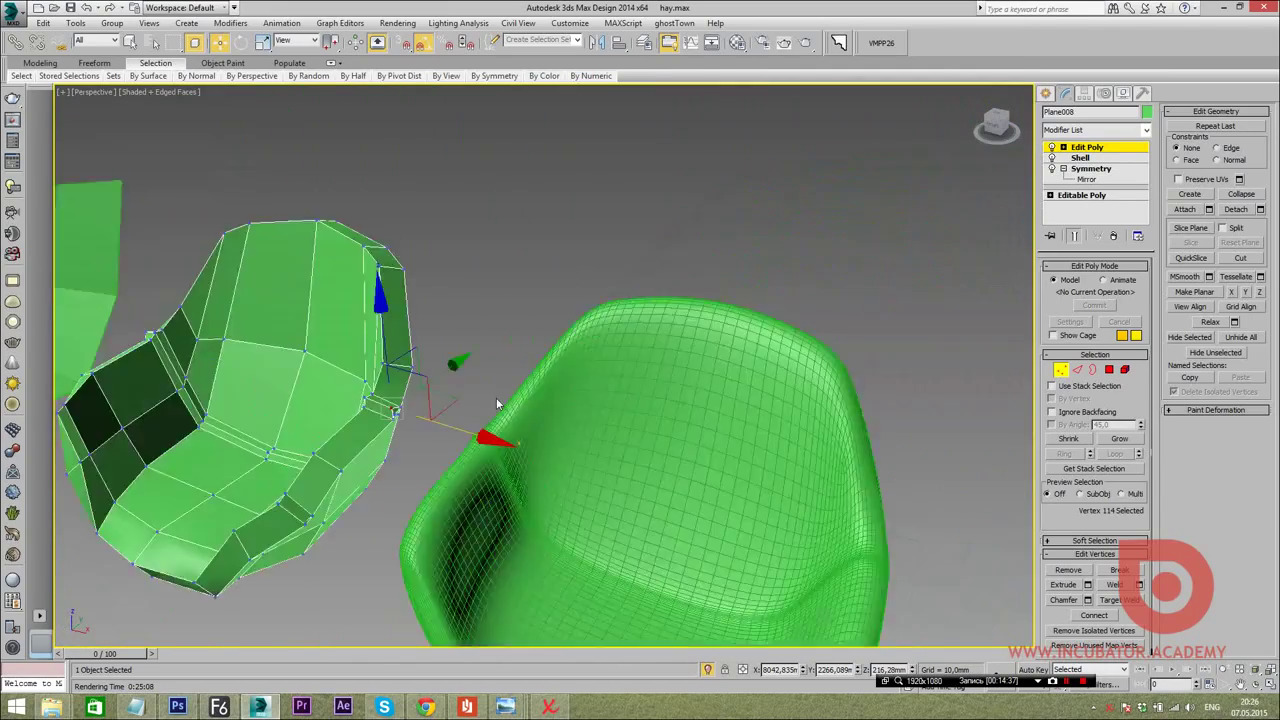
scroll(670, 382, down, 2)
drag(683, 380, 674, 378)
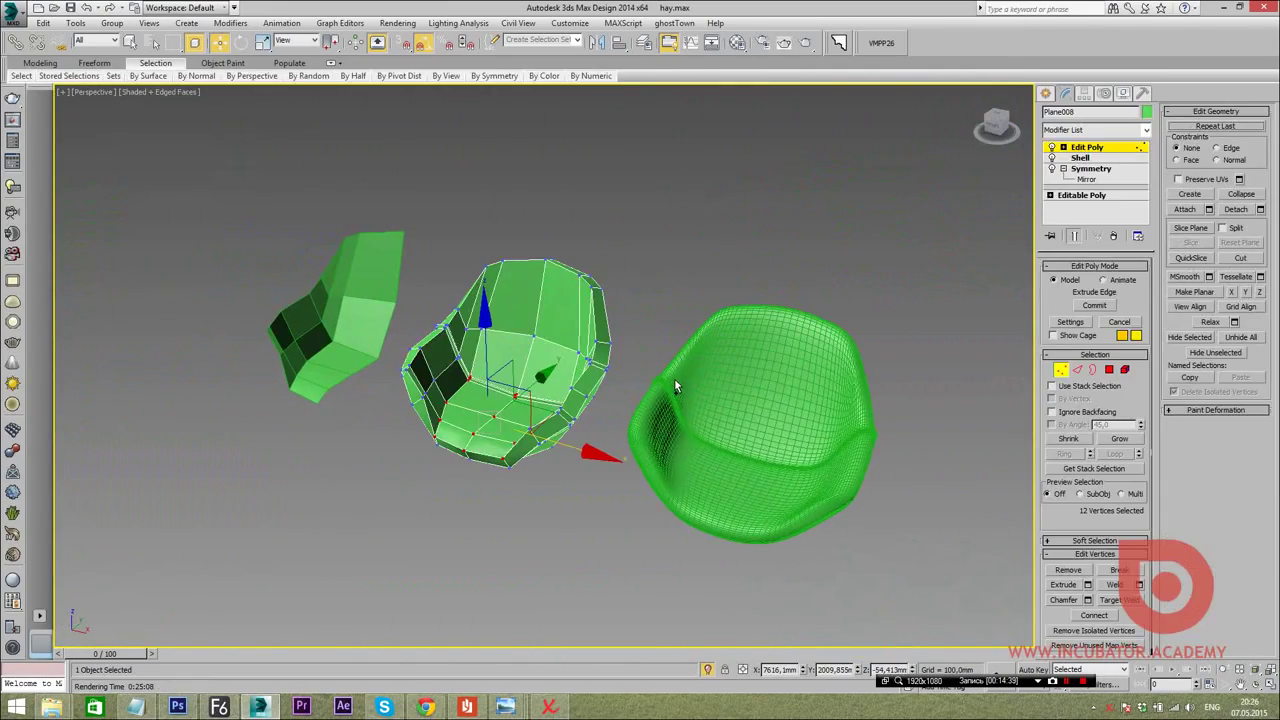
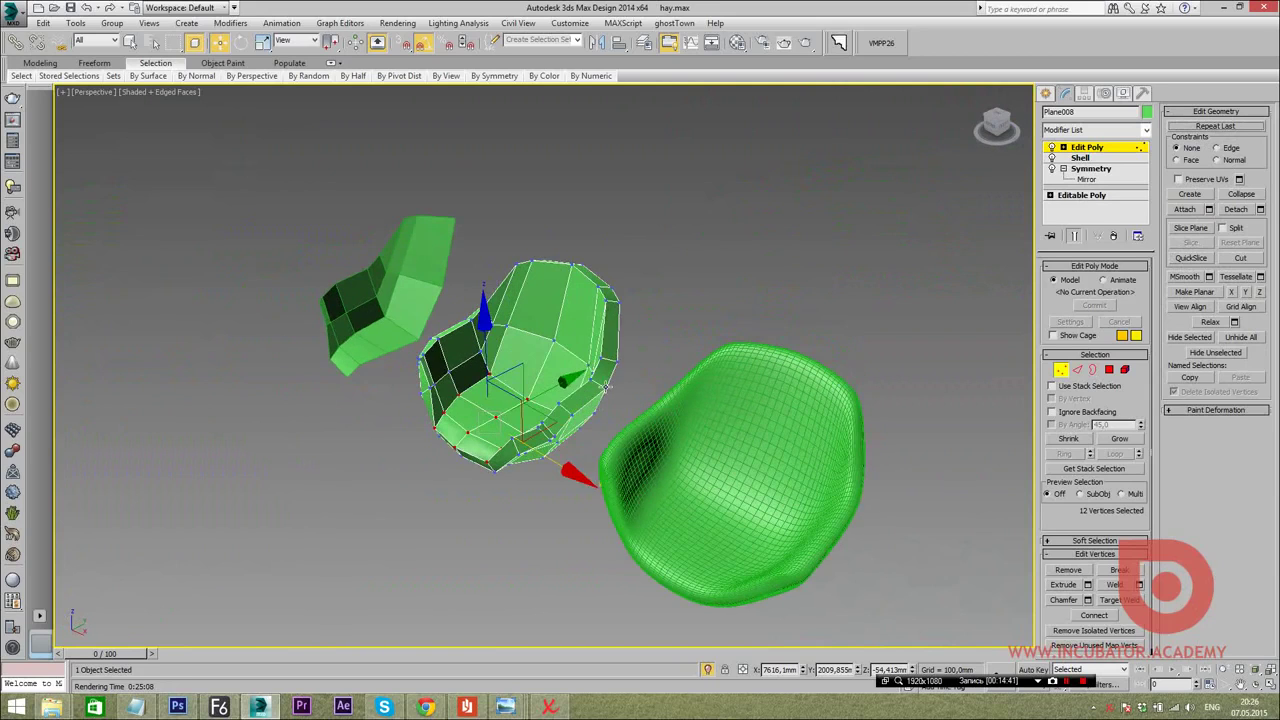
Zoom and orbit around the low-poly chair shell to frame its edges
scroll(603, 383, up, 3)
scroll(580, 368, up, 2)
scroll(561, 354, up, 5)
scroll(563, 351, down, 6)
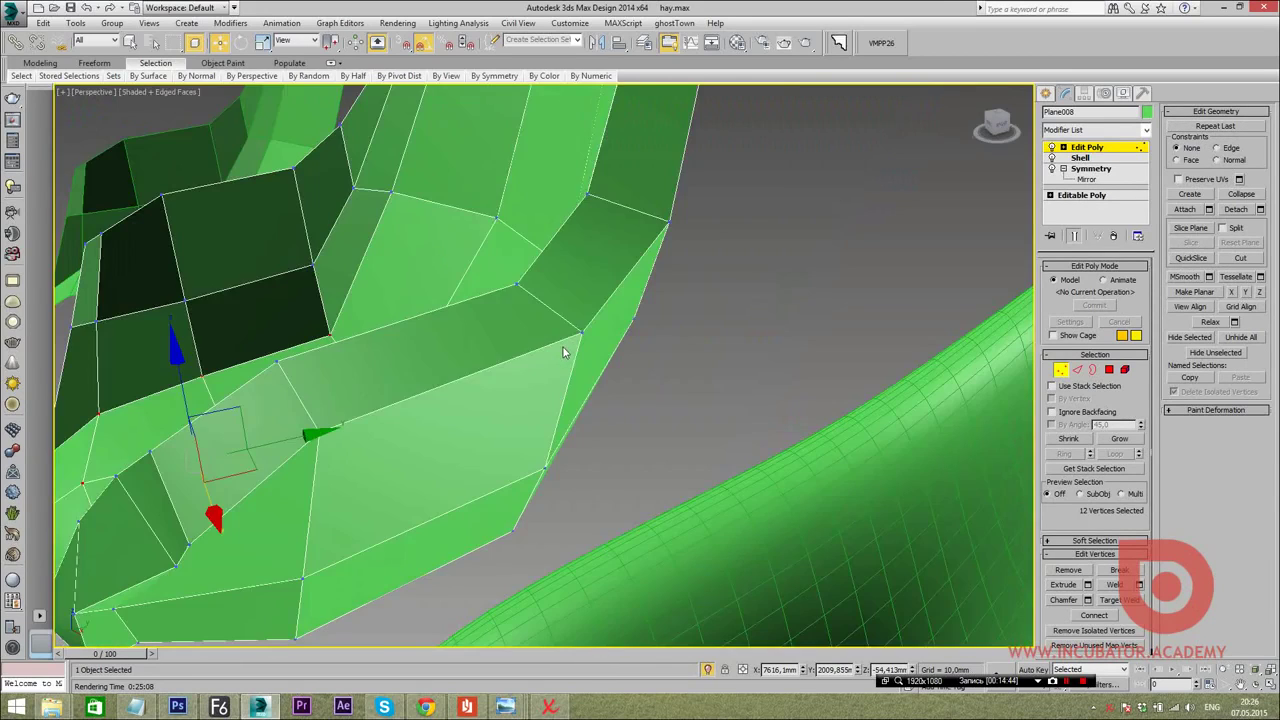
scroll(587, 369, up, 1)
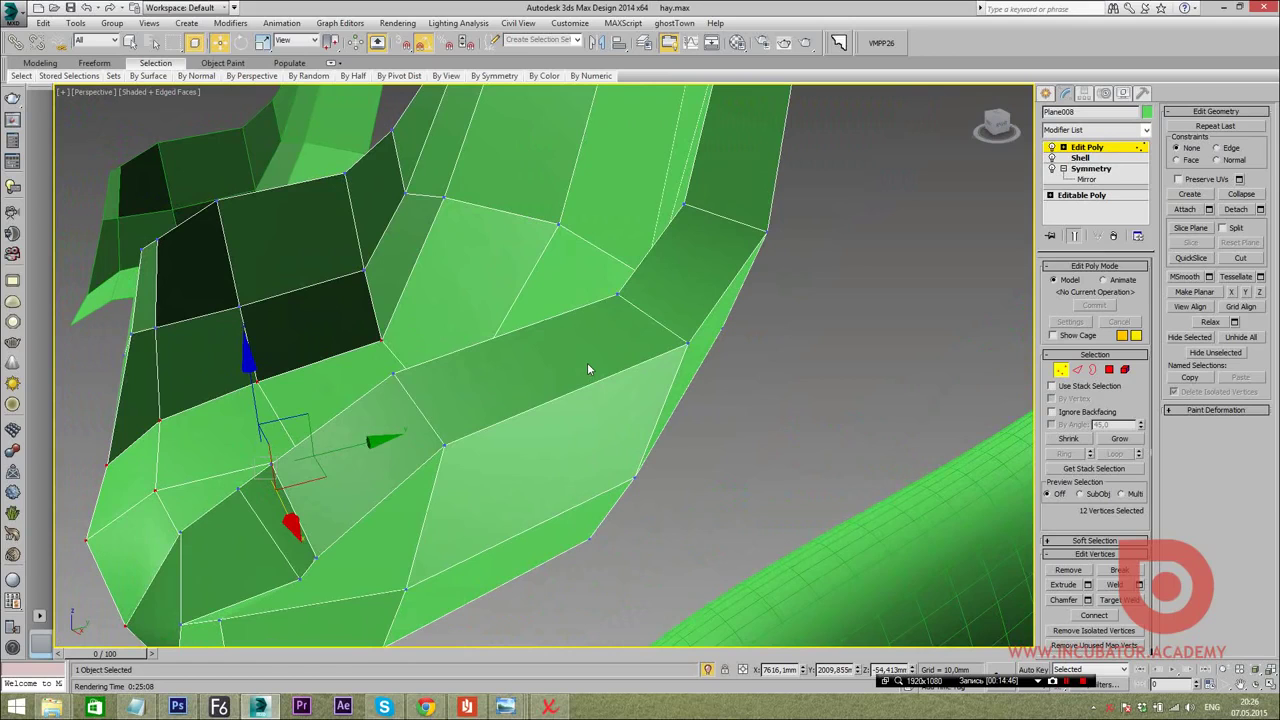
shift+drag(587, 362, 605, 373)
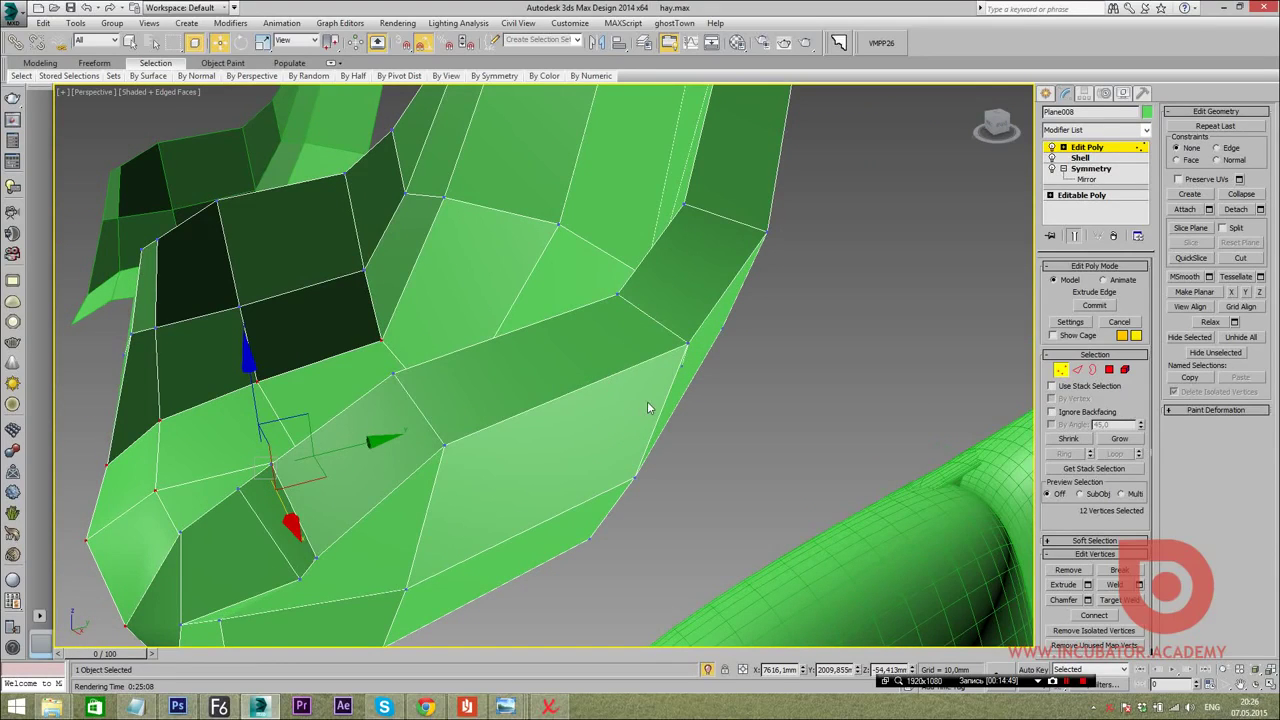
mouse_move(650, 403)
alt+middle_down()
mouse_move(706, 363)
mouse_move(710, 340)
mouse_move(514, 343)
mouse_move(515, 290)
mouse_move(498, 260)
alt+middle_up()
At Edge level, select the 20-edge loop around the shell and check the smoothed seat
click(1077, 370)
double_click(535, 323)
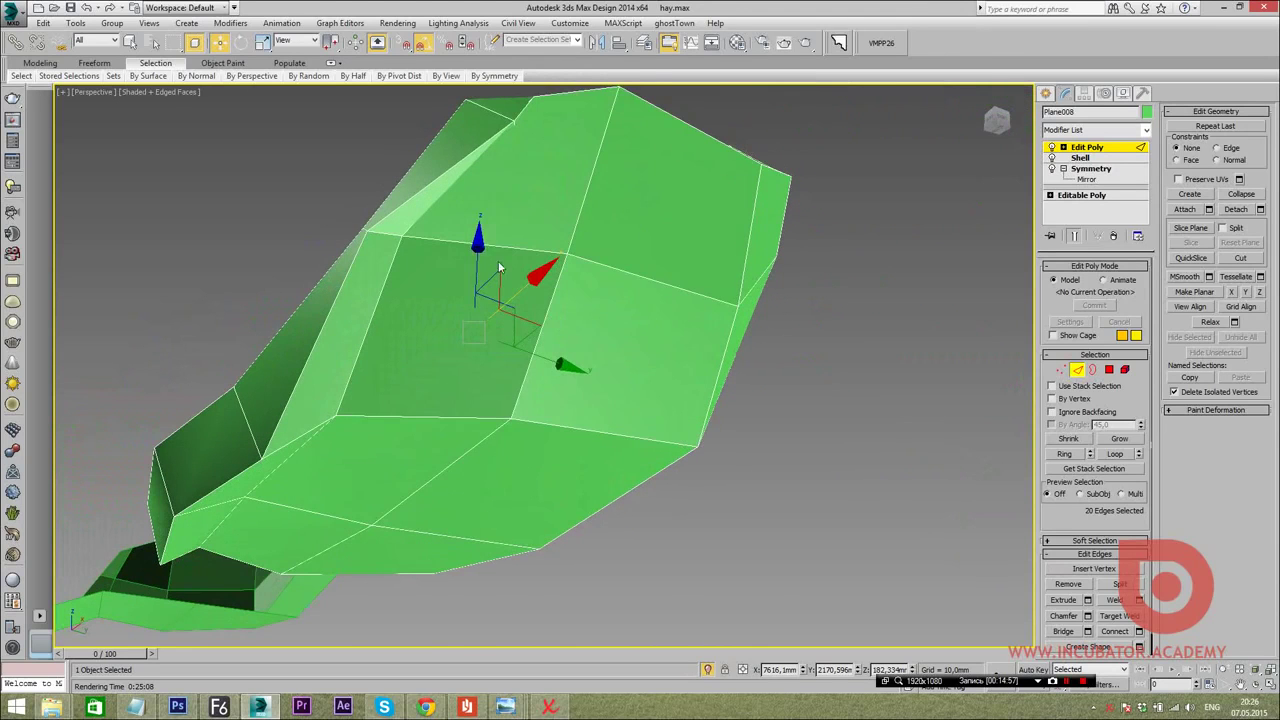
mouse_move(320, 324)
alt+middle_down()
mouse_move(329, 371)
mouse_move(634, 362)
mouse_move(530, 371)
mouse_move(520, 300)
mouse_move(640, 323)
mouse_move(551, 354)
mouse_move(637, 340)
alt+middle_up()
scroll(529, 357, down, 3)
scroll(616, 340, up, 5)
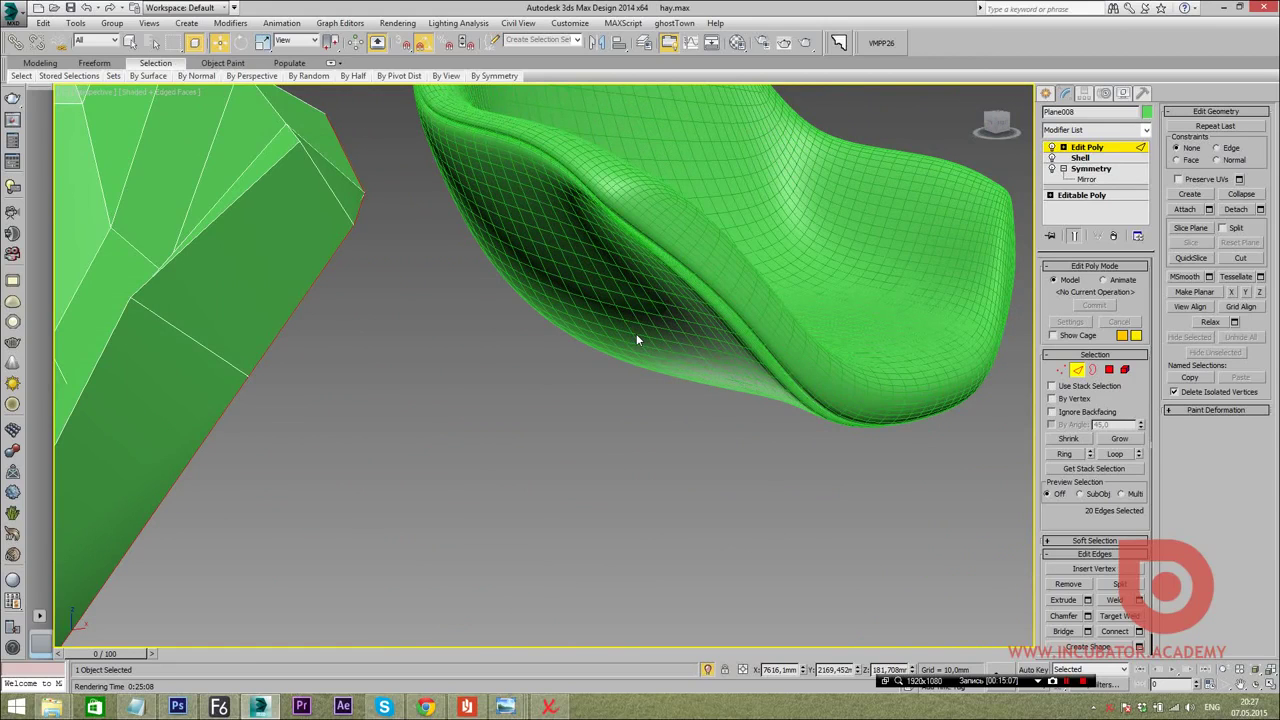
mouse_move(566, 355)
alt+middle_down()
mouse_move(586, 305)
mouse_move(586, 338)
mouse_move(684, 407)
mouse_move(531, 419)
alt+middle_up()
scroll(683, 414, down, 3)
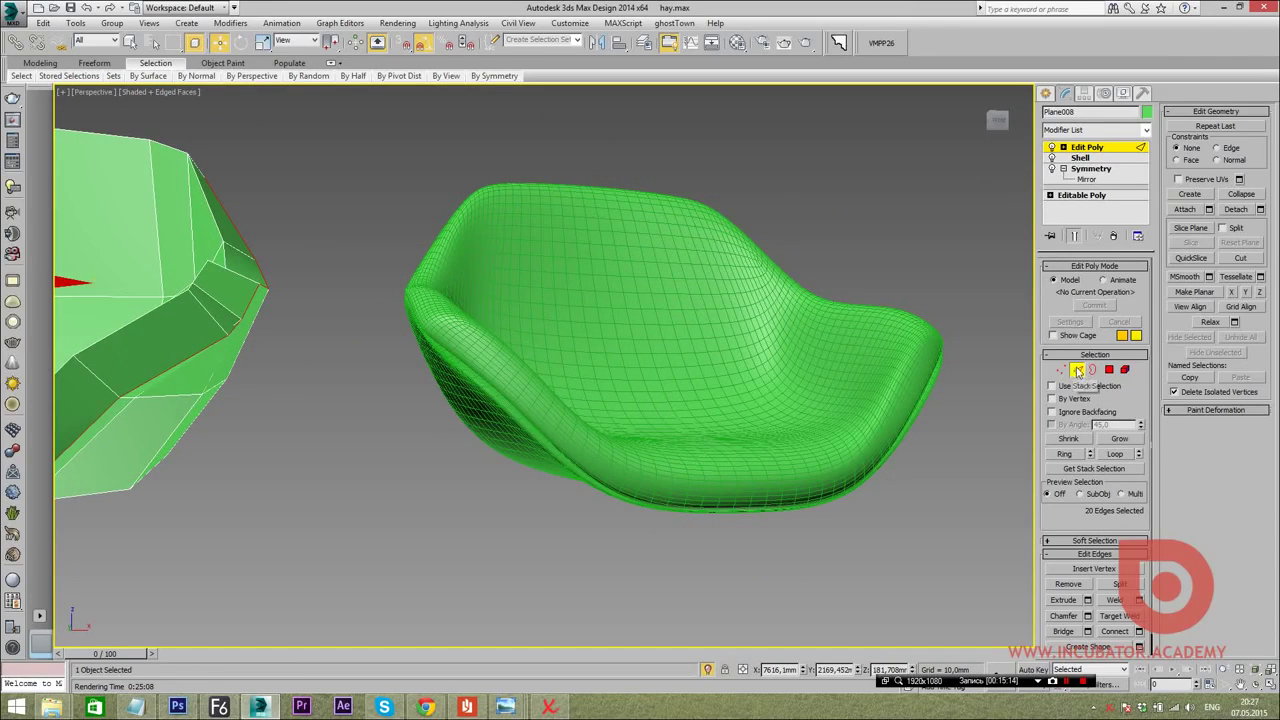
Orbit around both chairs and return to the shell's Edit Poly at Edge level
click(1046, 93)
mouse_move(944, 197)
alt+middle_down()
mouse_move(585, 348)
mouse_move(745, 366)
alt+middle_up()
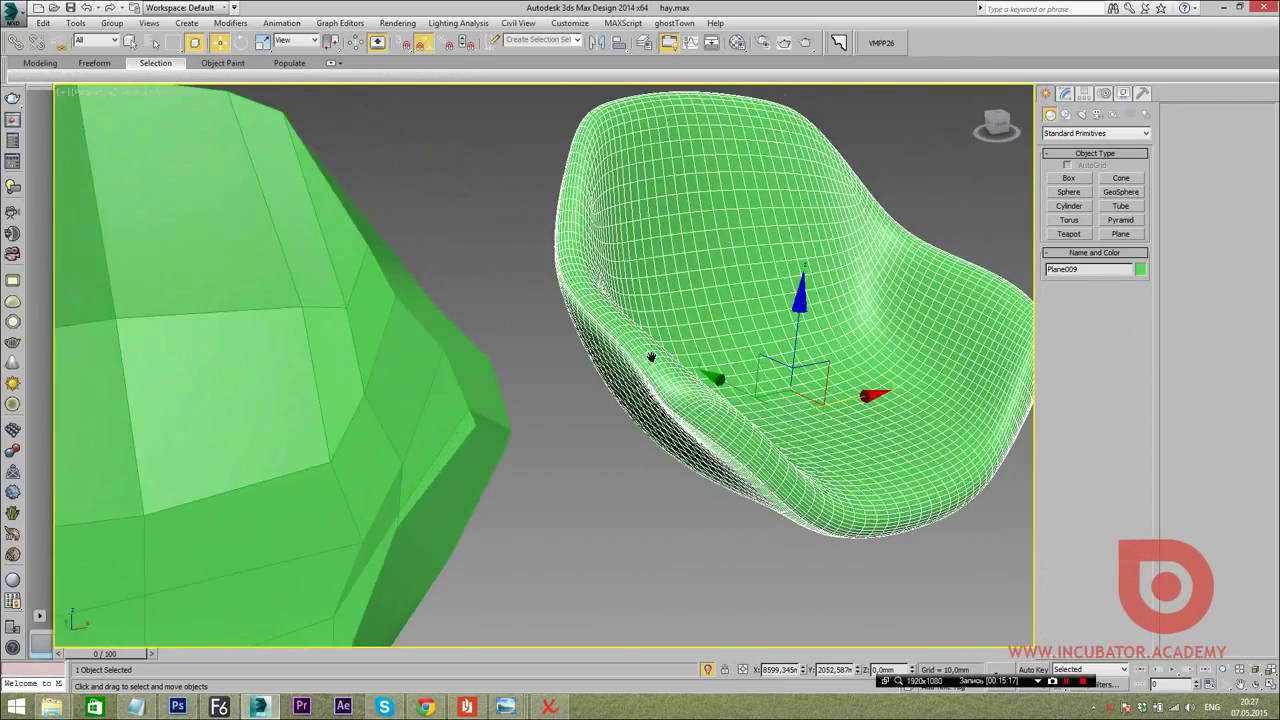
scroll(745, 366, up, 2)
scroll(495, 391, down, 3)
scroll(434, 386, up, 3)
scroll(484, 352, down, 1)
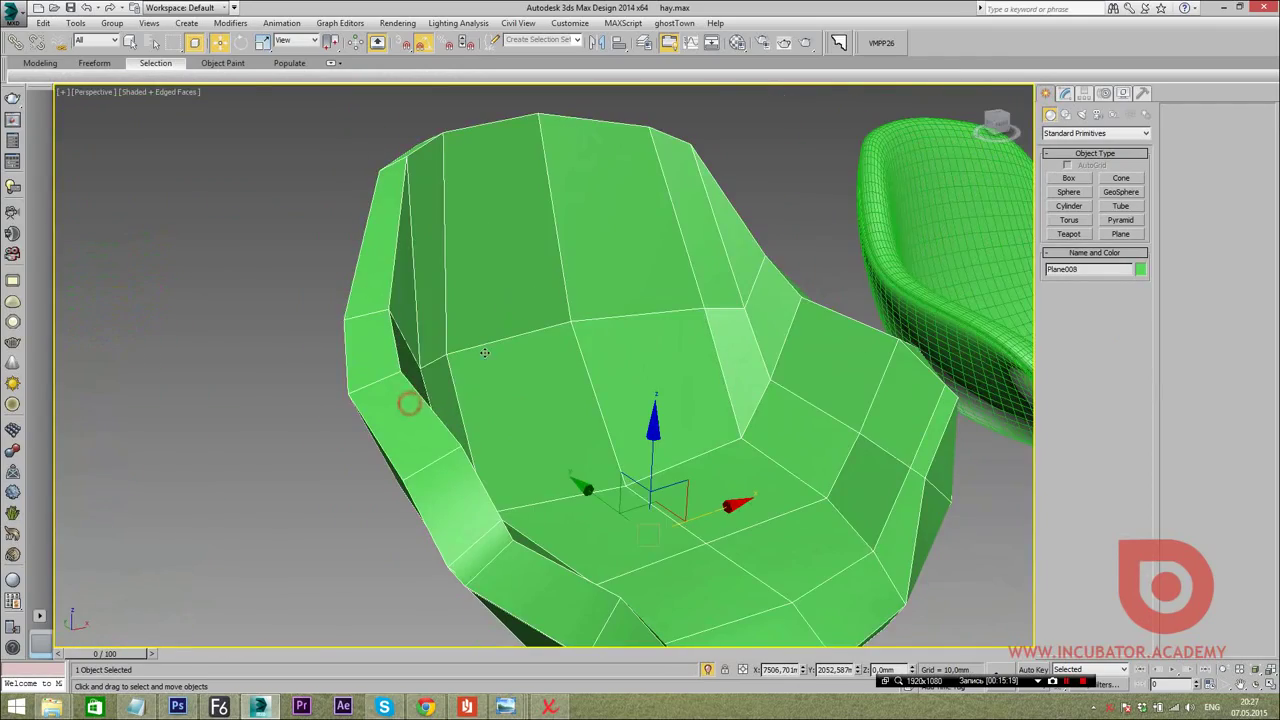
click(1064, 93)
key(2)
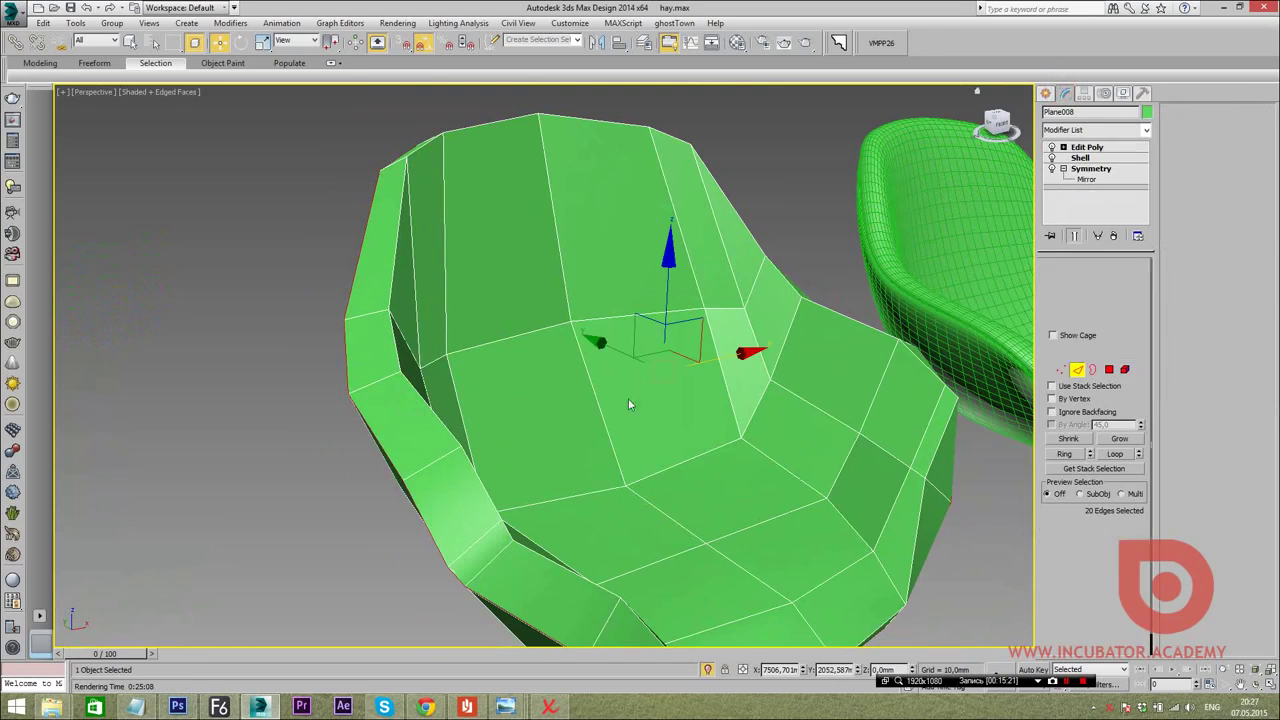
Pick the first edges along the shell's front and side
click(375, 385)
alt+middle_drag(383, 380, 380, 421)
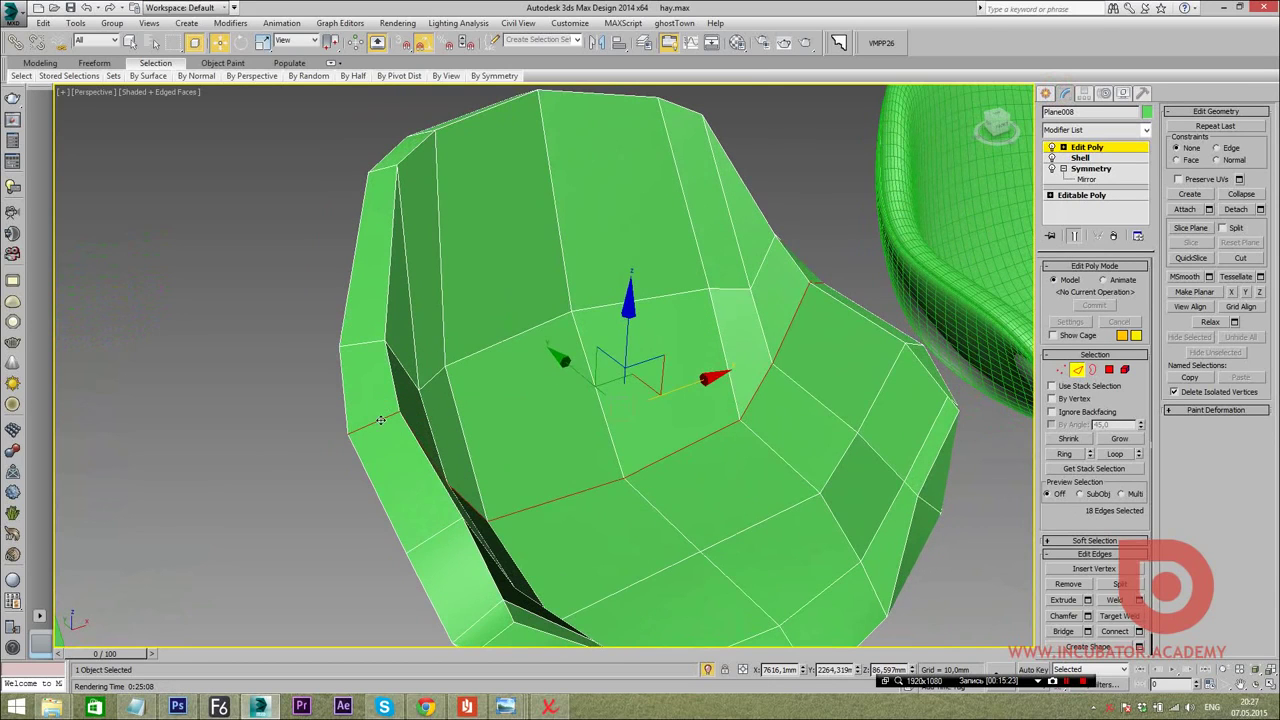
ctrl+click(367, 340)
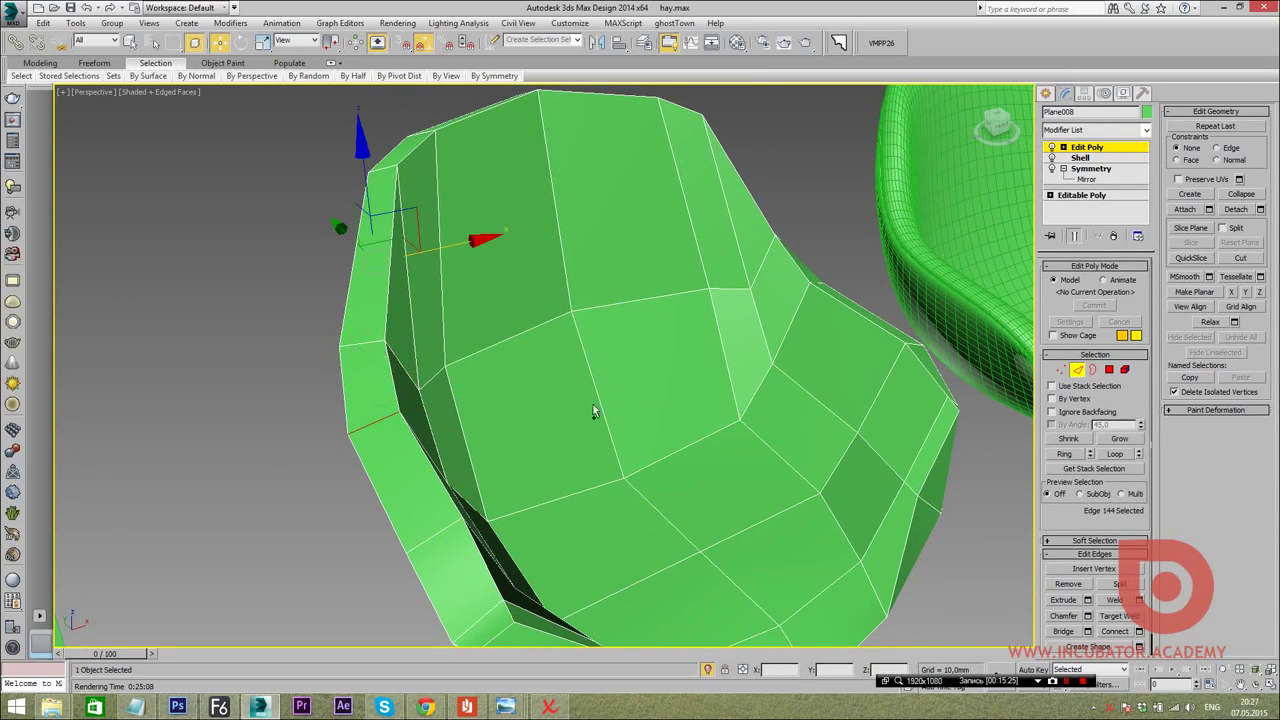
alt+middle_drag(430, 330, 438, 350)
alt+middle_drag(381, 143, 515, 492)
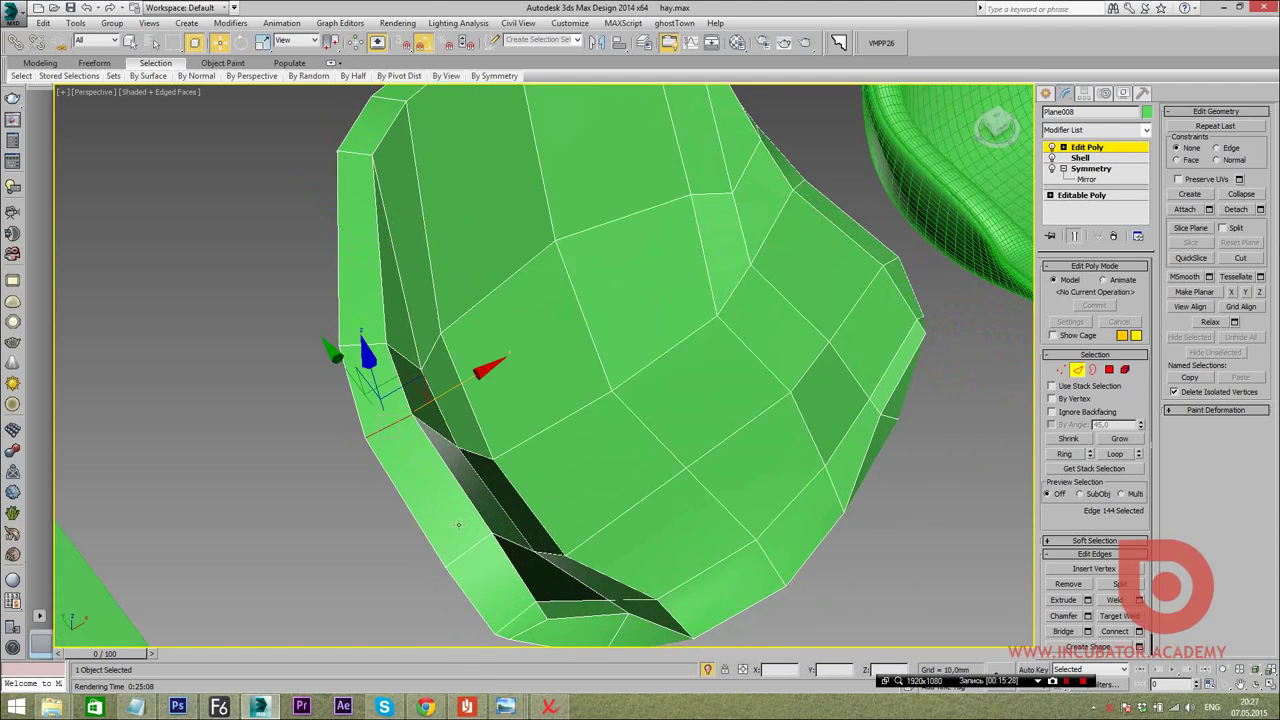
click(376, 511)
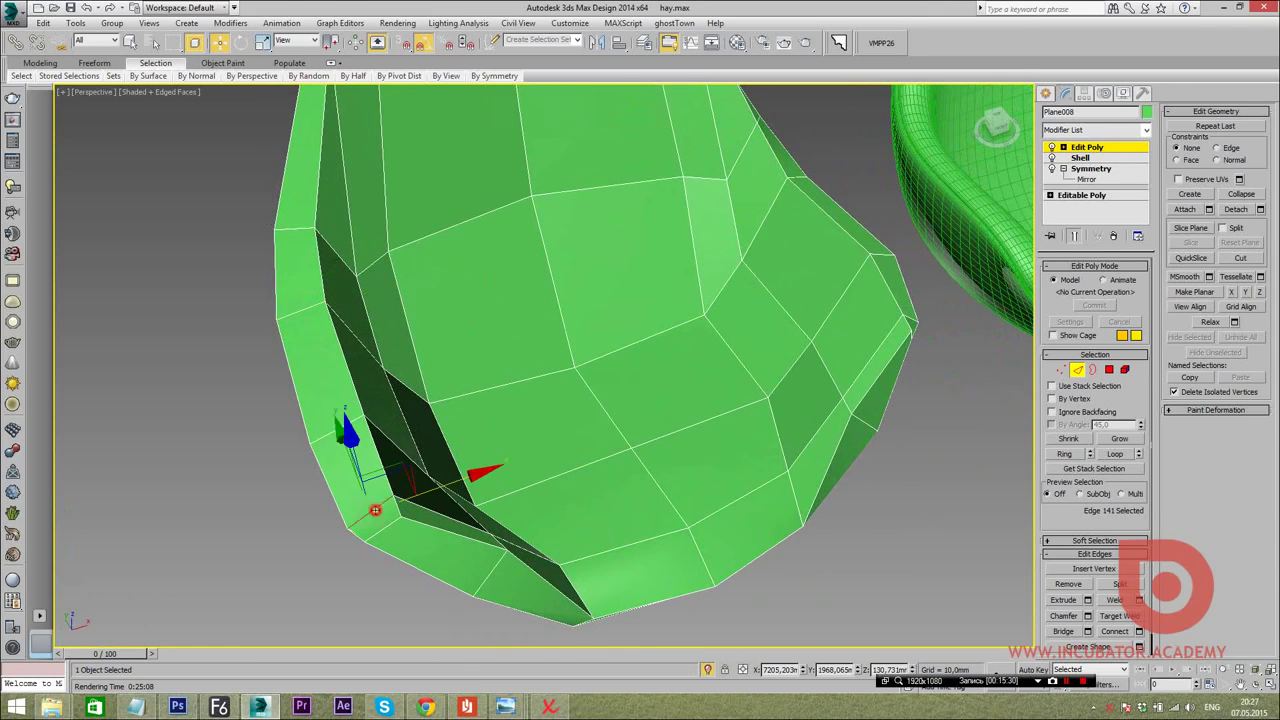
middle_drag(848, 416, 798, 427)
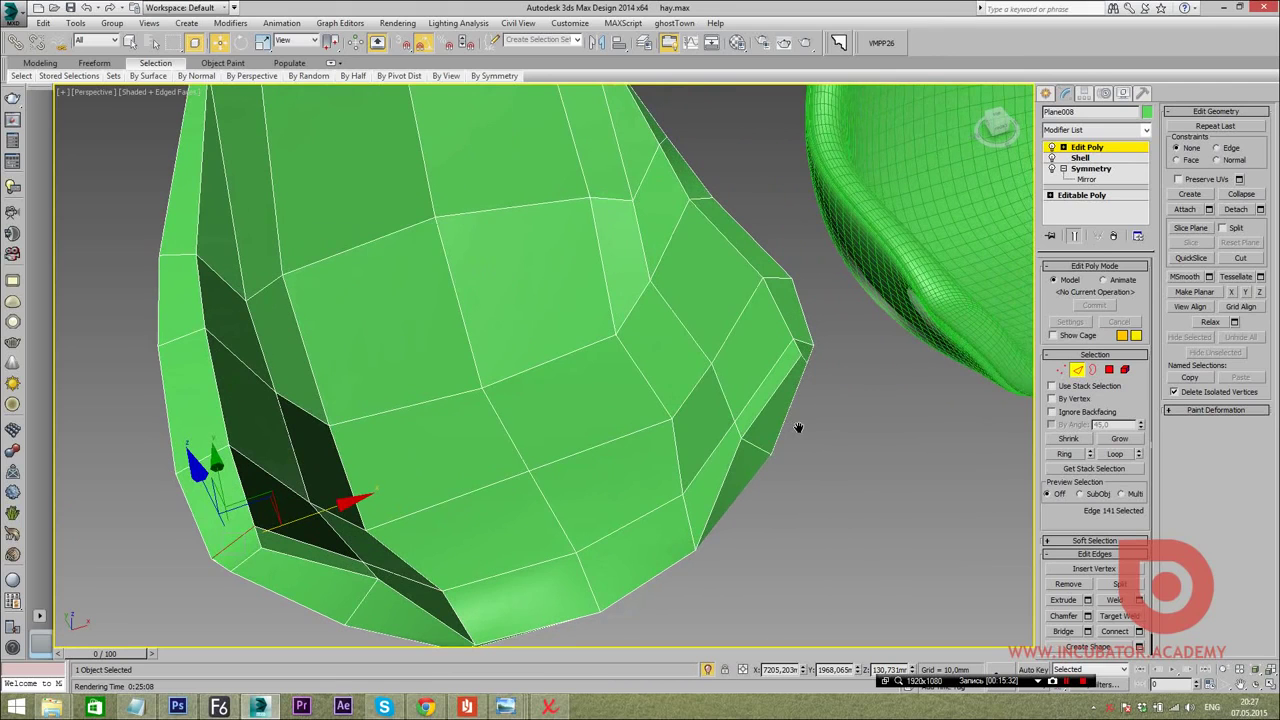
alt+middle_drag(620, 397, 520, 405)
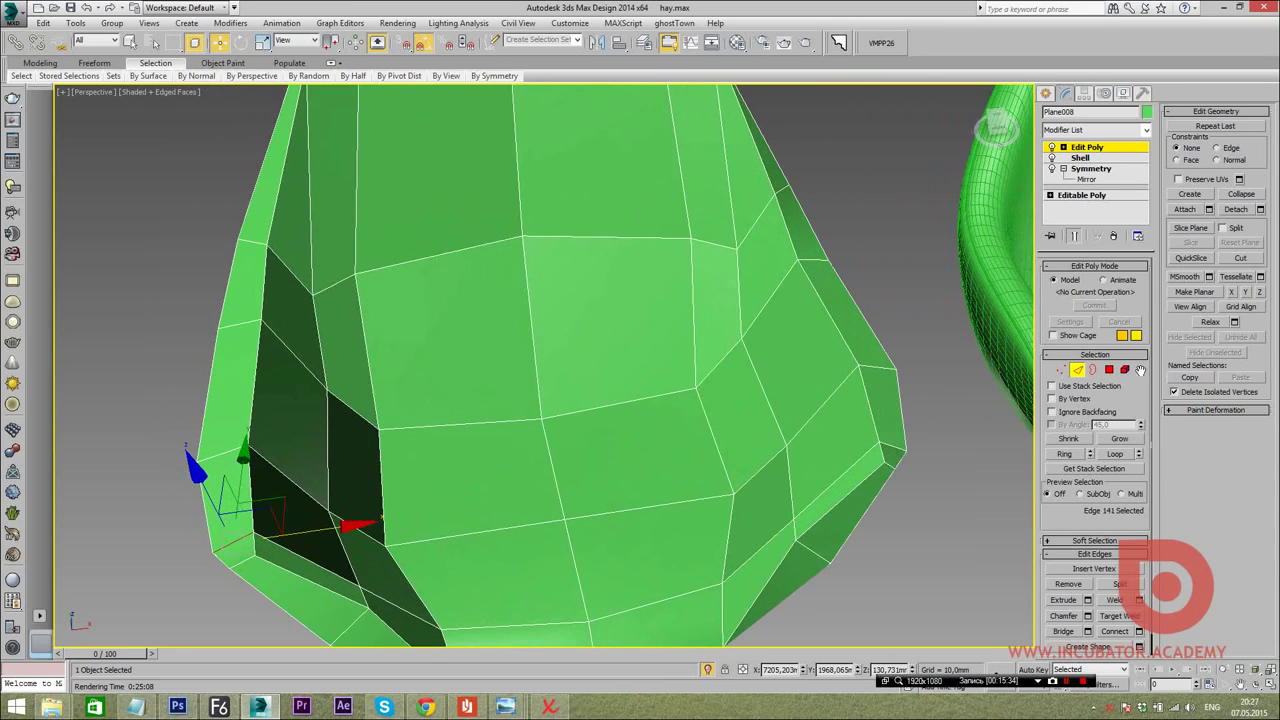
ctrl+click(287, 346)
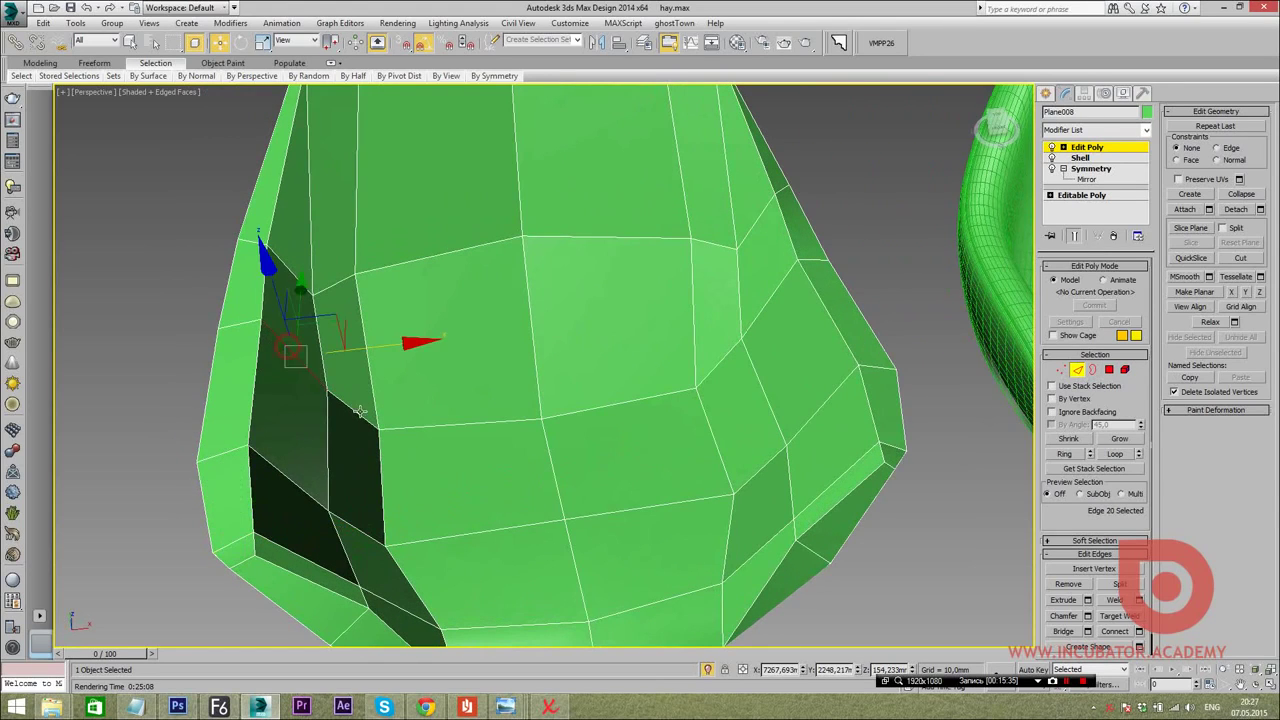
Extend and clean up the selection into a six-edge row across the chair front
ctrl+click(428, 432)
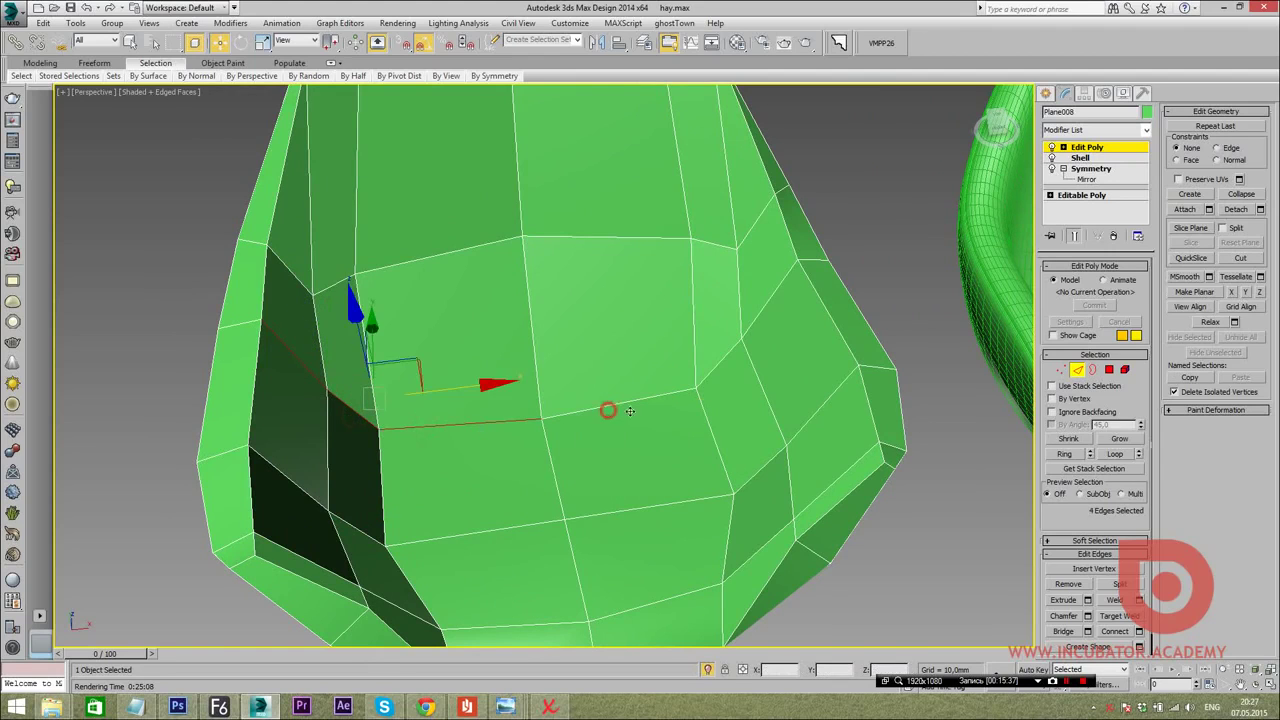
alt+click(608, 410)
alt+click(500, 423)
alt+middle_drag(600, 420, 502, 425)
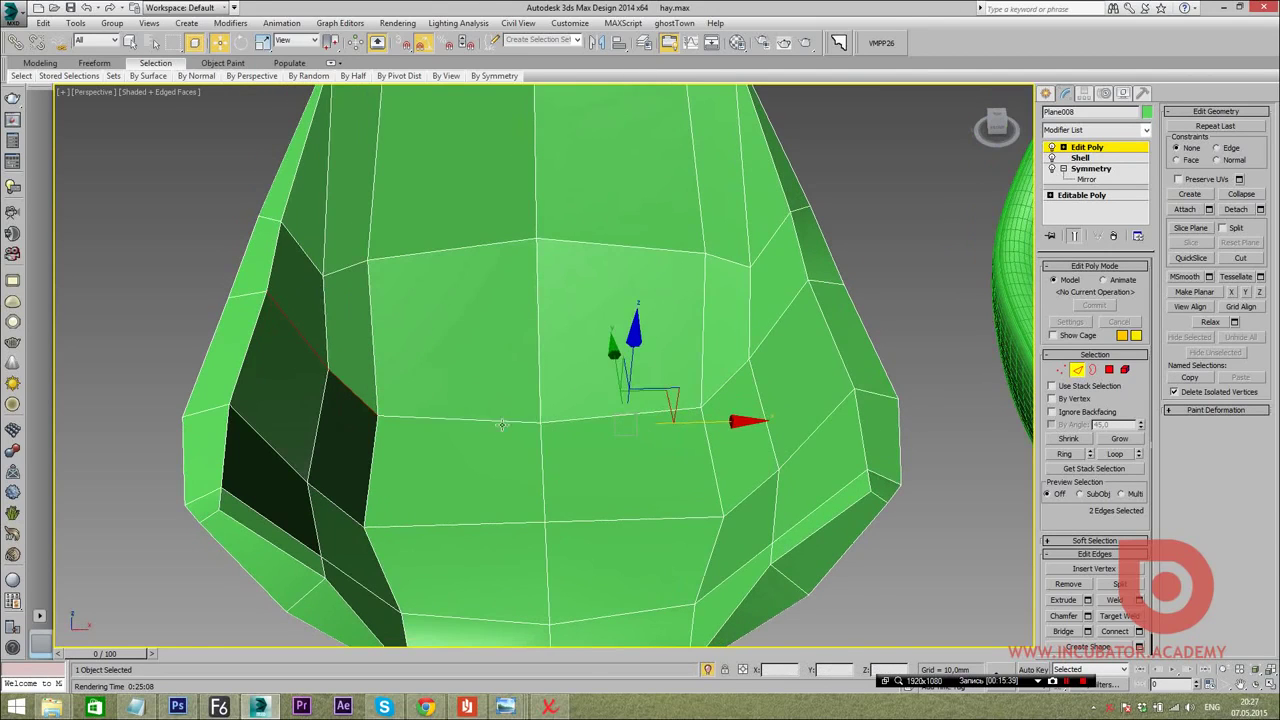
ctrl+click(512, 424)
ctrl+click(595, 416)
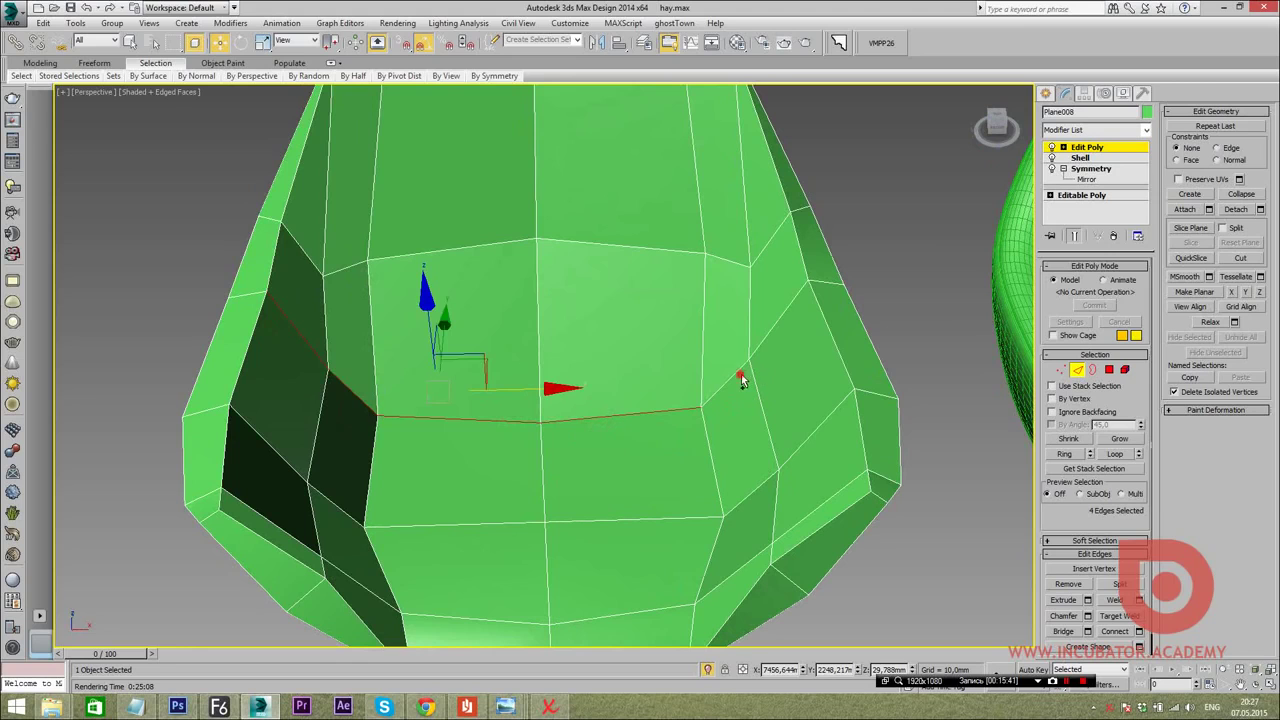
ctrl+click(740, 378)
ctrl+click(770, 332)
mouse_move(770, 332)
alt+middle_down()
mouse_move(734, 283)
mouse_move(694, 260)
mouse_move(699, 245)
alt+middle_up()
alt+click(700, 243)
mouse_move(814, 312)
alt+middle_down()
mouse_move(625, 395)
mouse_move(814, 468)
mouse_move(914, 418)
mouse_move(651, 423)
alt+middle_up()
Extrude the front edge row, tuning the height to about 17.4 mm and width near 9.8 mm
scroll(578, 387, up, 5)
scroll(578, 387, down, 4)
right_click(693, 390)
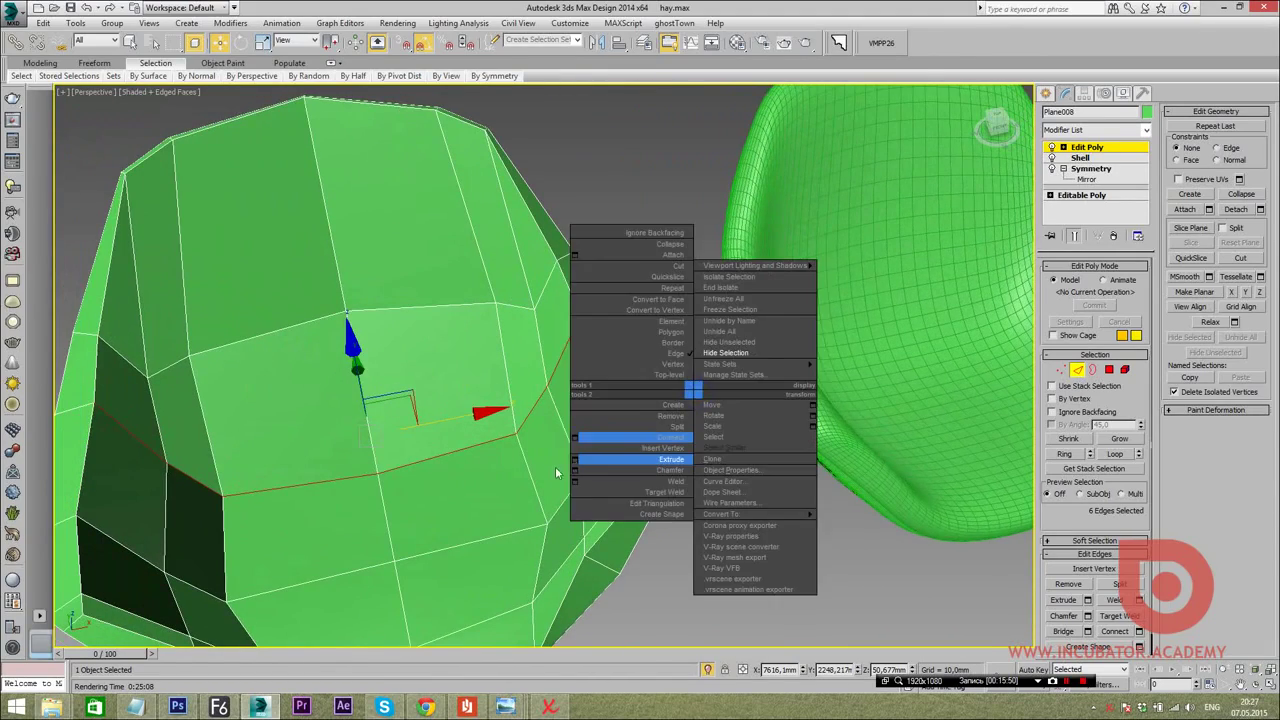
click(574, 459)
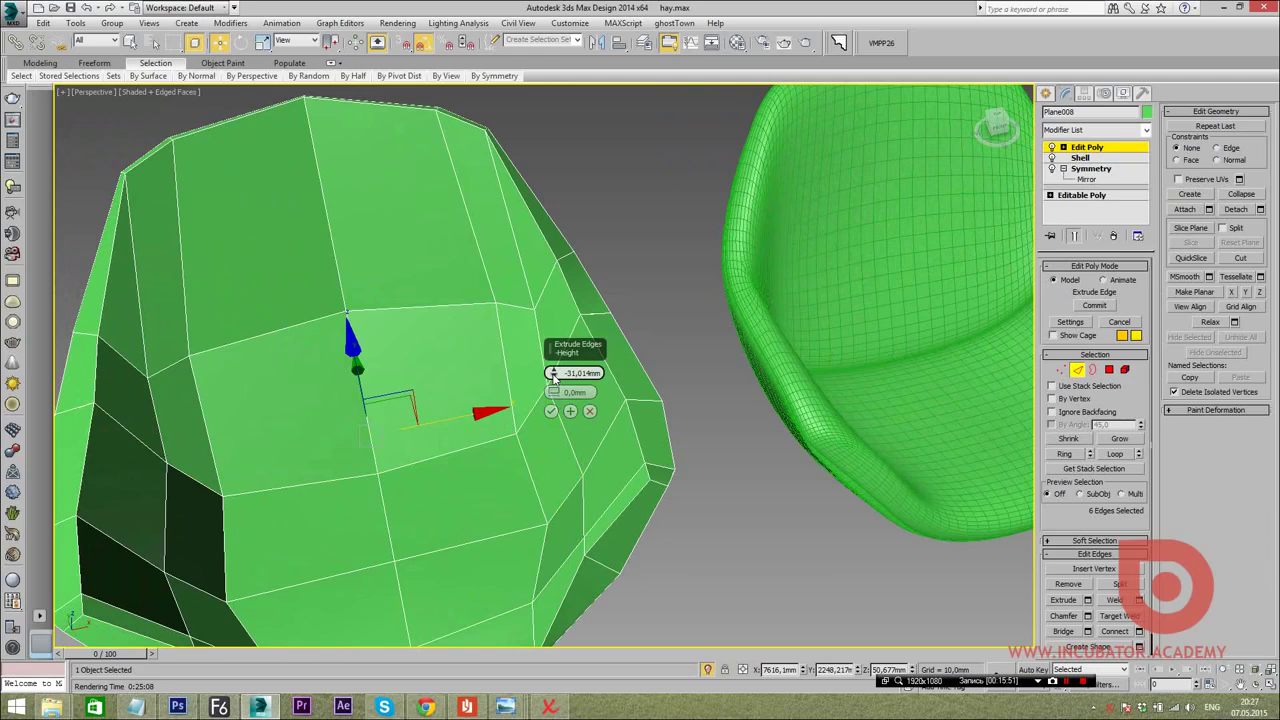
drag(558, 372, 558, 204)
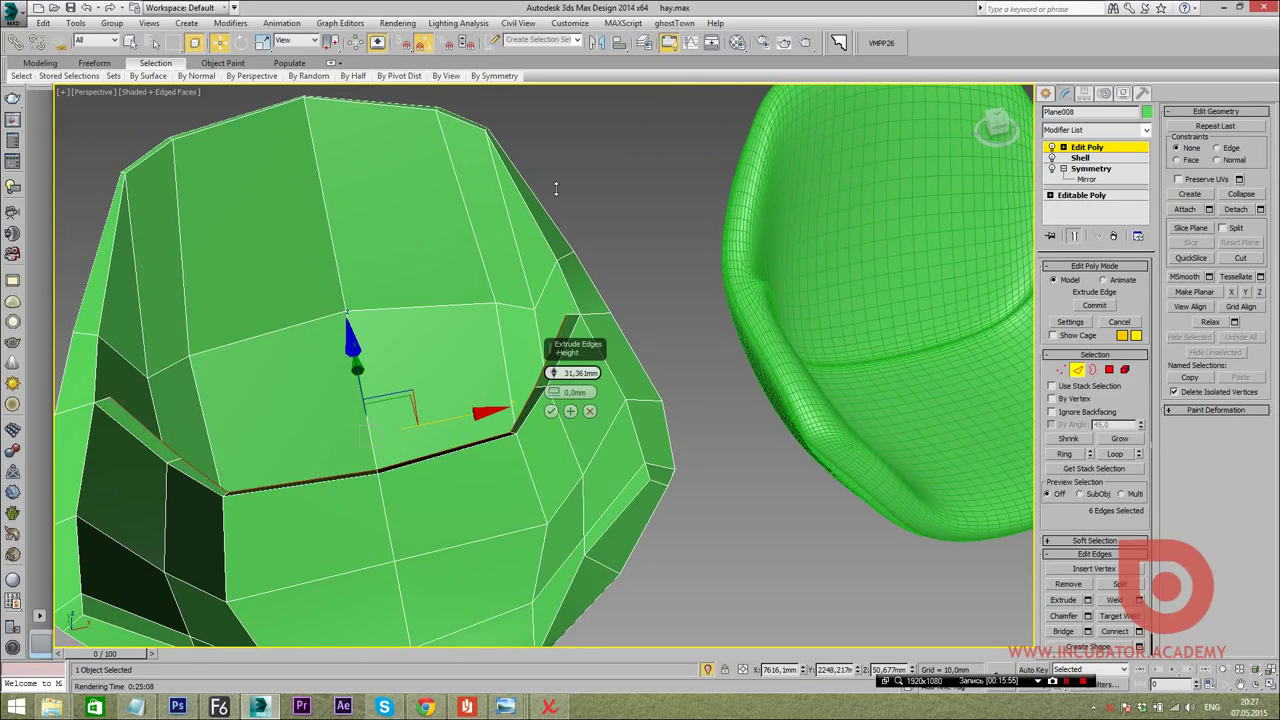
alt+middle_drag(178, 433, 661, 407)
drag(555, 396, 553, 368)
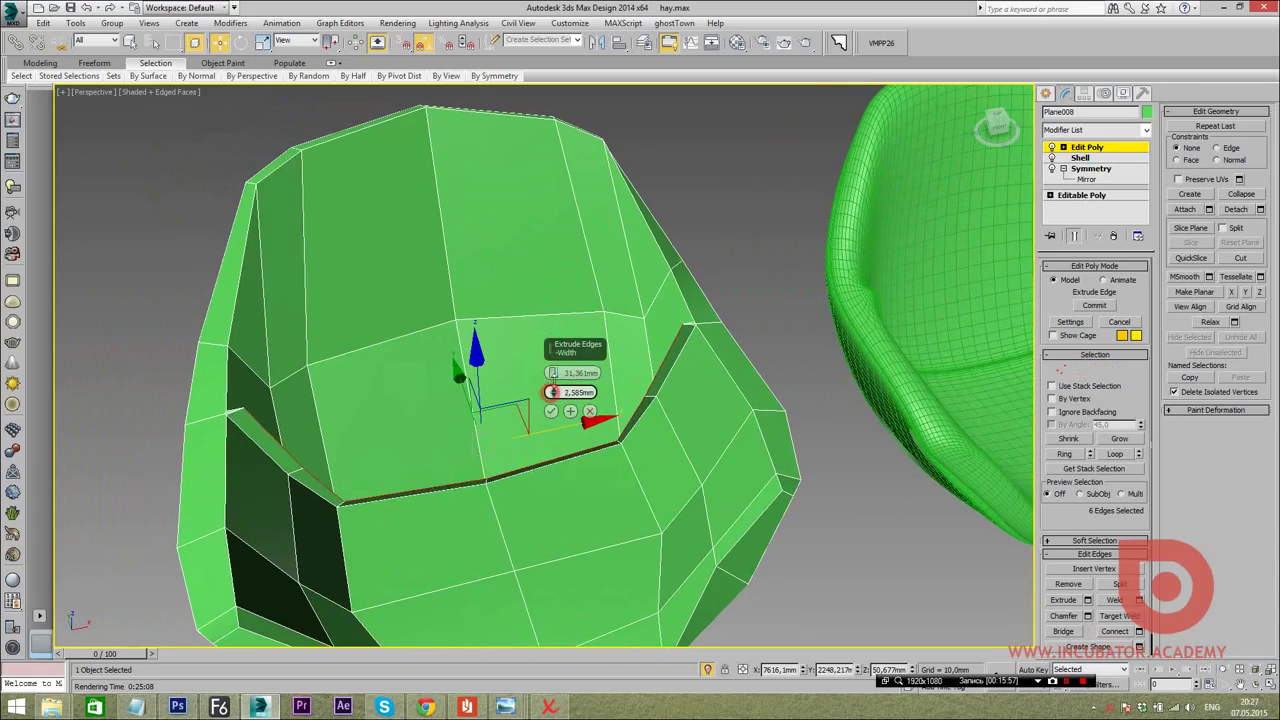
mouse_move(215, 409)
alt+middle_down()
mouse_move(308, 445)
mouse_move(751, 531)
mouse_move(611, 398)
alt+middle_up()
drag(556, 392, 557, 372)
mouse_move(557, 372)
alt+middle_down()
mouse_move(629, 483)
mouse_move(609, 459)
alt+middle_up()
drag(552, 372, 605, 466)
Compare with the reference photo and settle the extrusion width at about 10 mm
scroll(580, 475, down, 3)
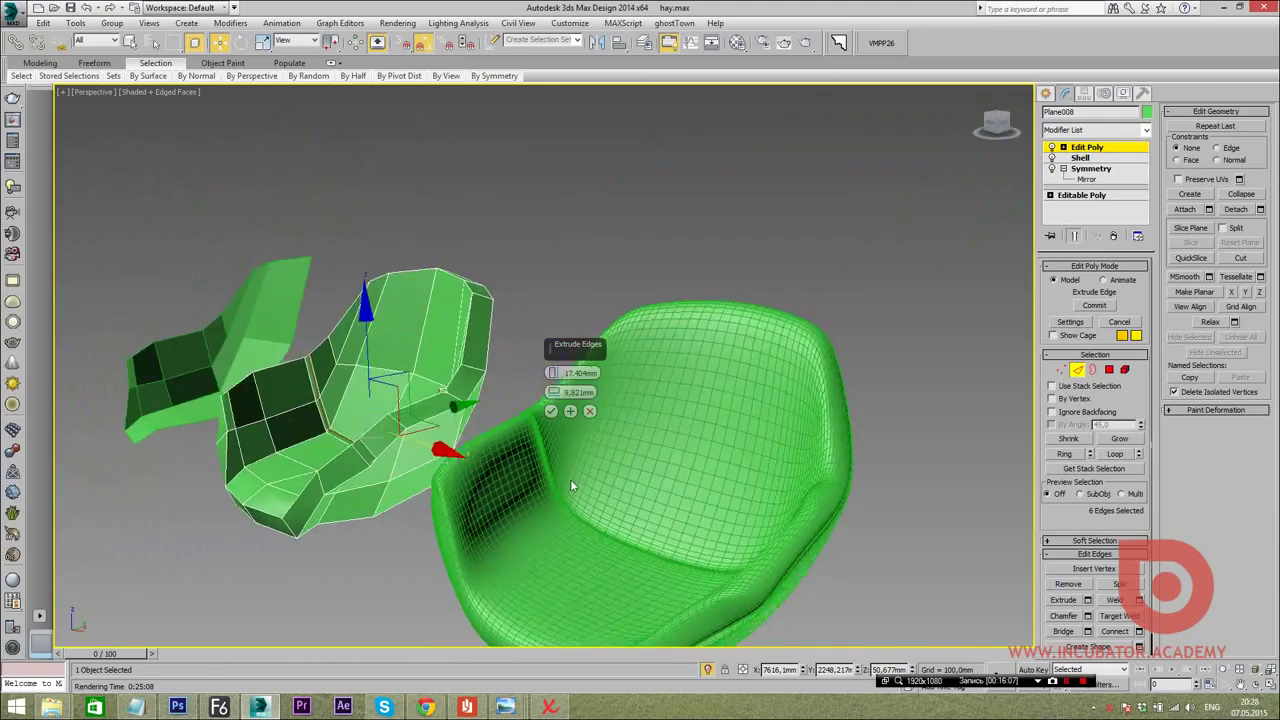
alt+middle_drag(571, 484, 565, 476)
key(alt+Tab)
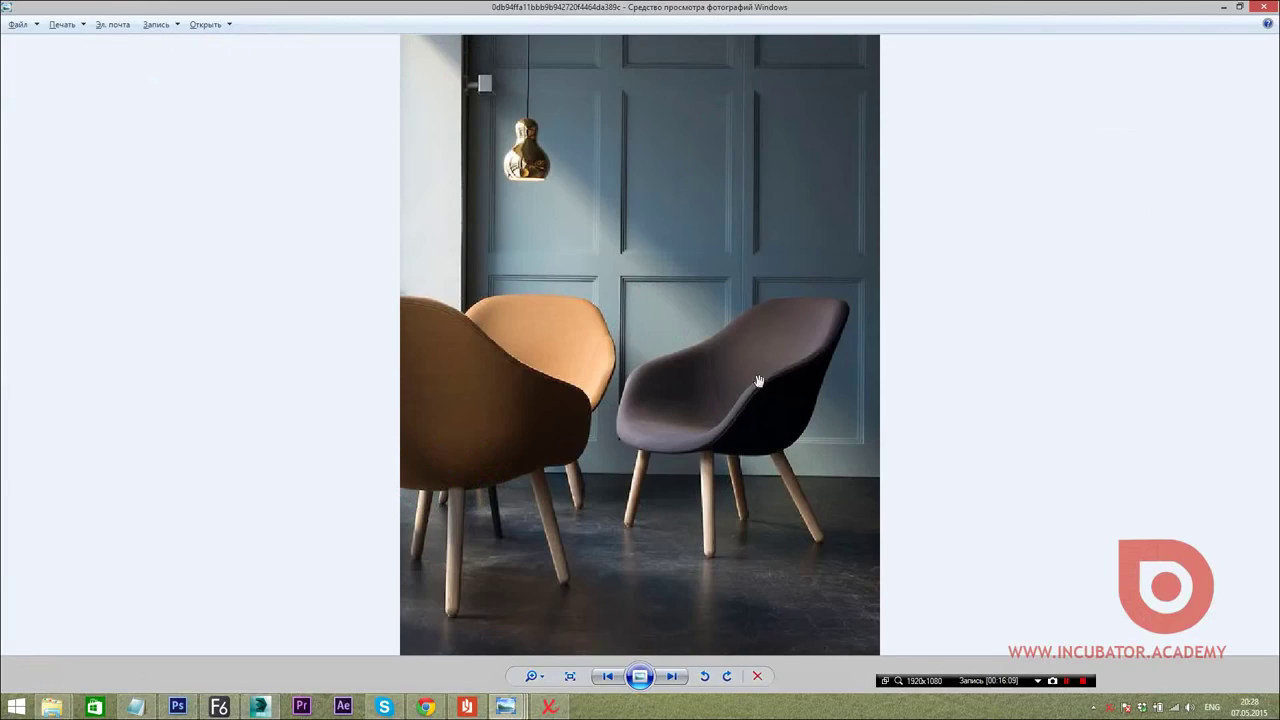
key(alt+Tab)
scroll(535, 456, up, 4)
mouse_move(535, 456)
alt+middle_down()
mouse_move(561, 471)
mouse_move(553, 424)
alt+middle_up()
drag(555, 392, 552, 393)
Confirm the edge extrusion and select the vertex at the seam's end
click(550, 413)
mouse_move(550, 418)
alt+middle_down()
mouse_move(474, 419)
mouse_move(514, 421)
alt+middle_up()
scroll(514, 421, up, 3)
key(1)
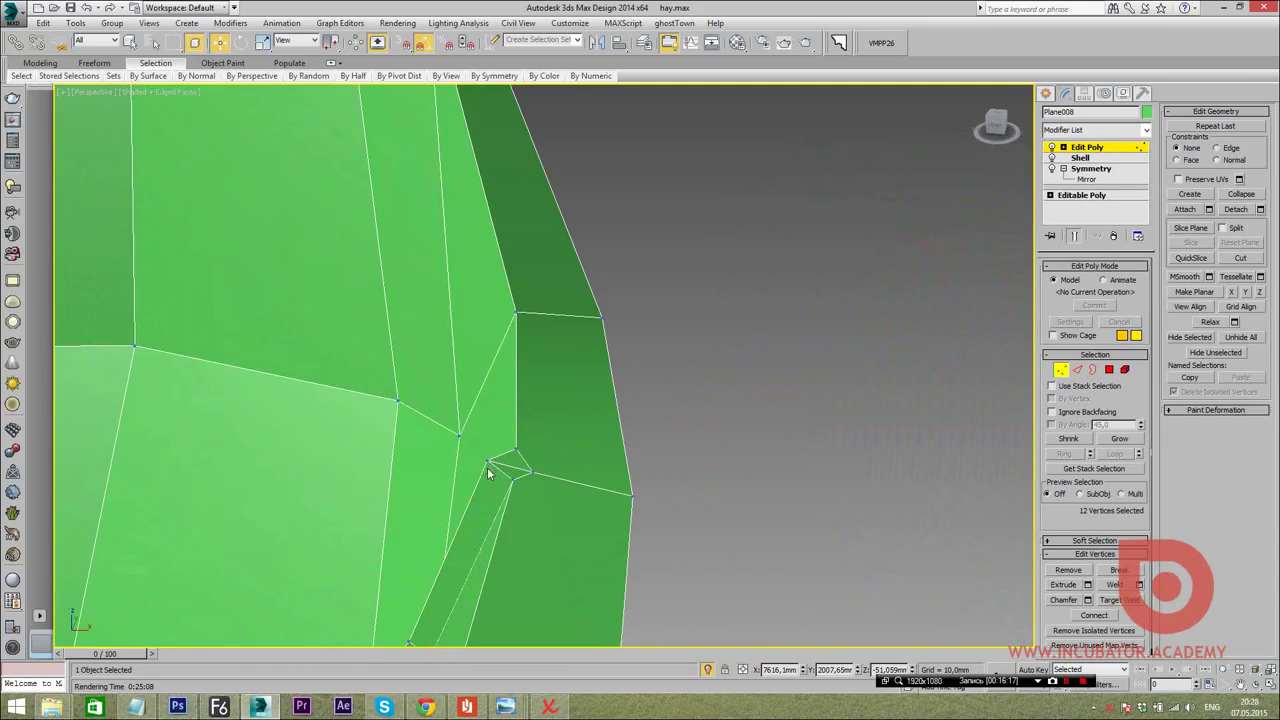
click(488, 465)
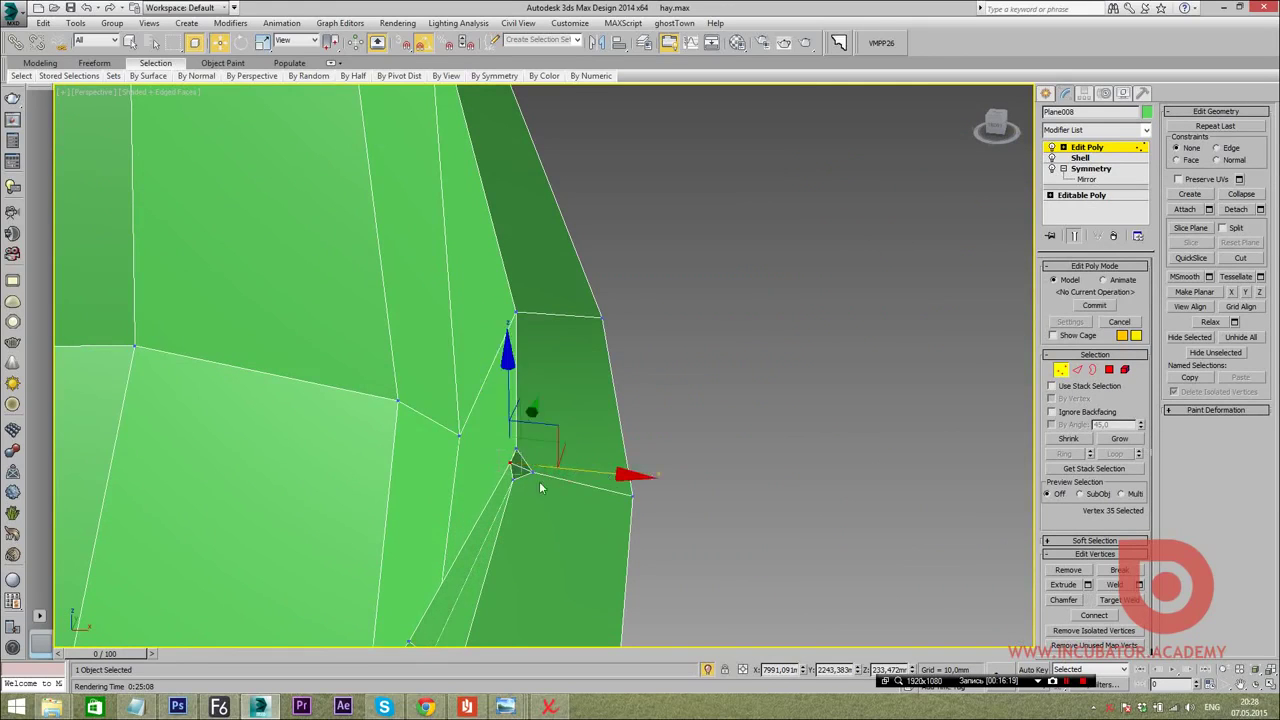
scroll(488, 468, down, 5)
scroll(487, 474, up, 8)
scroll(487, 474, up, 5)
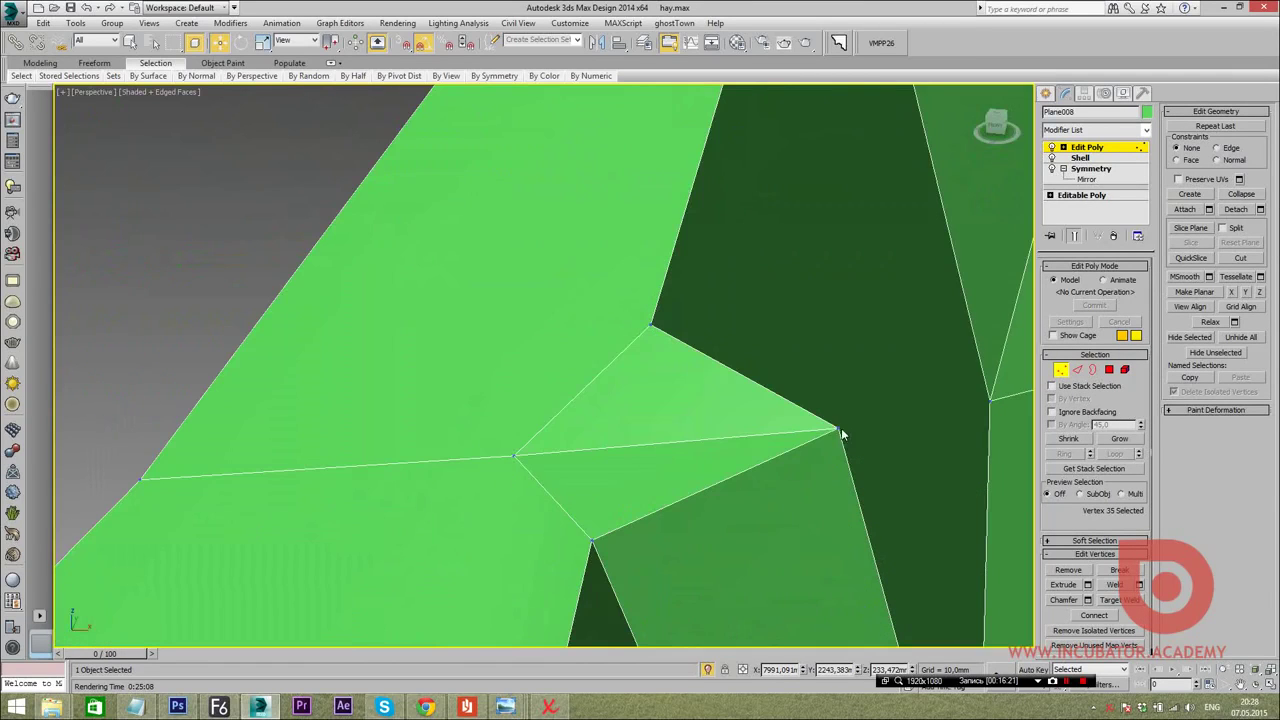
scroll(913, 438, down, 2)
scroll(769, 443, down, 2)
scroll(849, 546, down, 6)
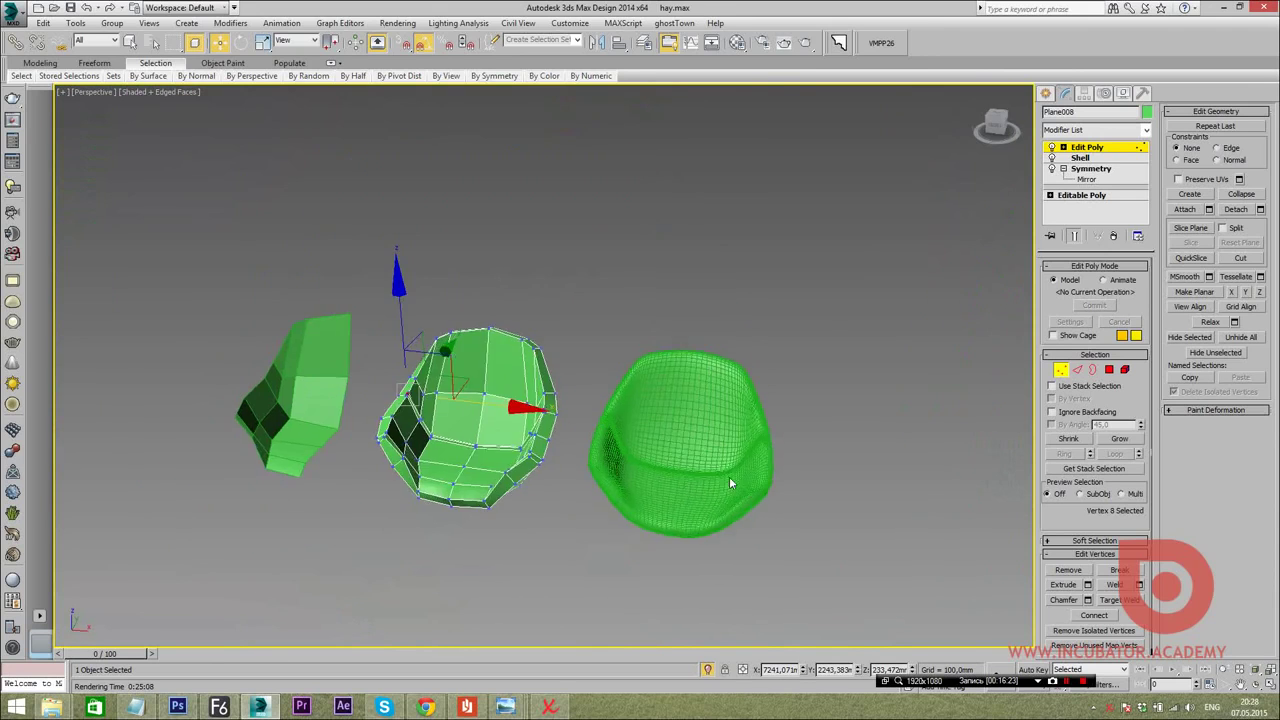
Clear the selection and deselect the smoothed chair
click(1045, 93)
click(948, 240)
scroll(850, 330, up, 3)
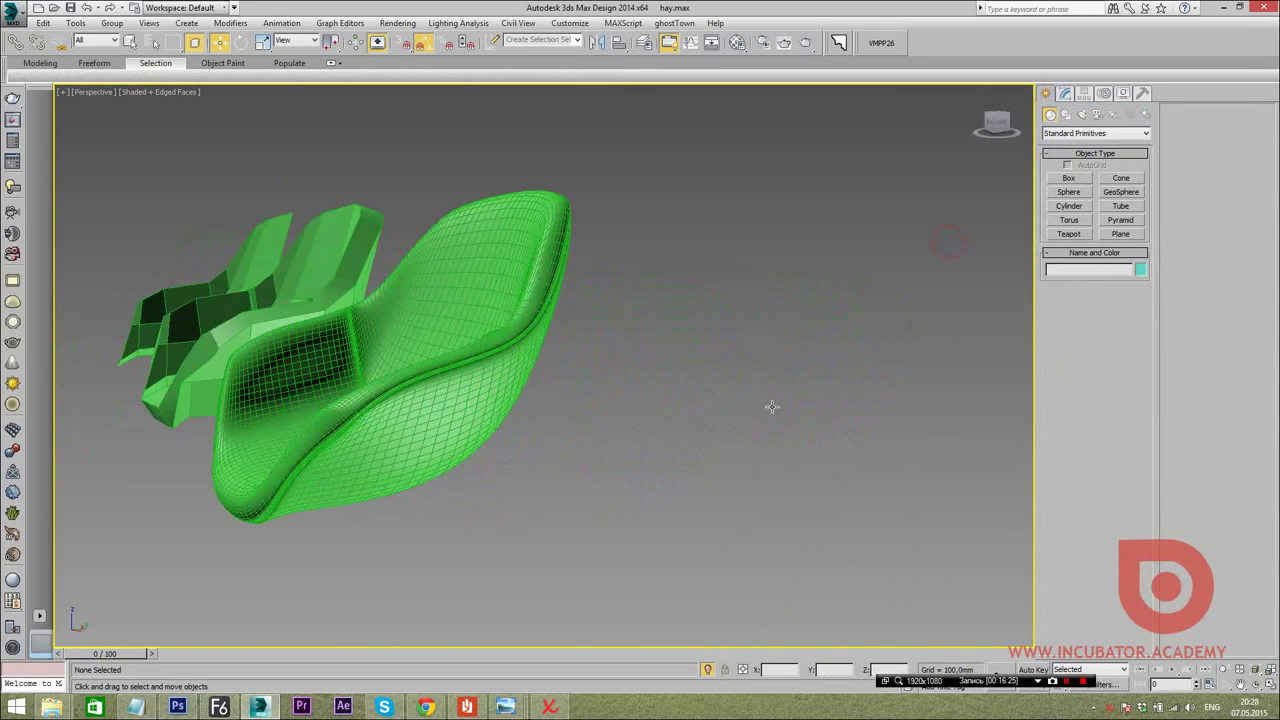
scroll(790, 431, up, 3)
scroll(774, 444, down, 4)
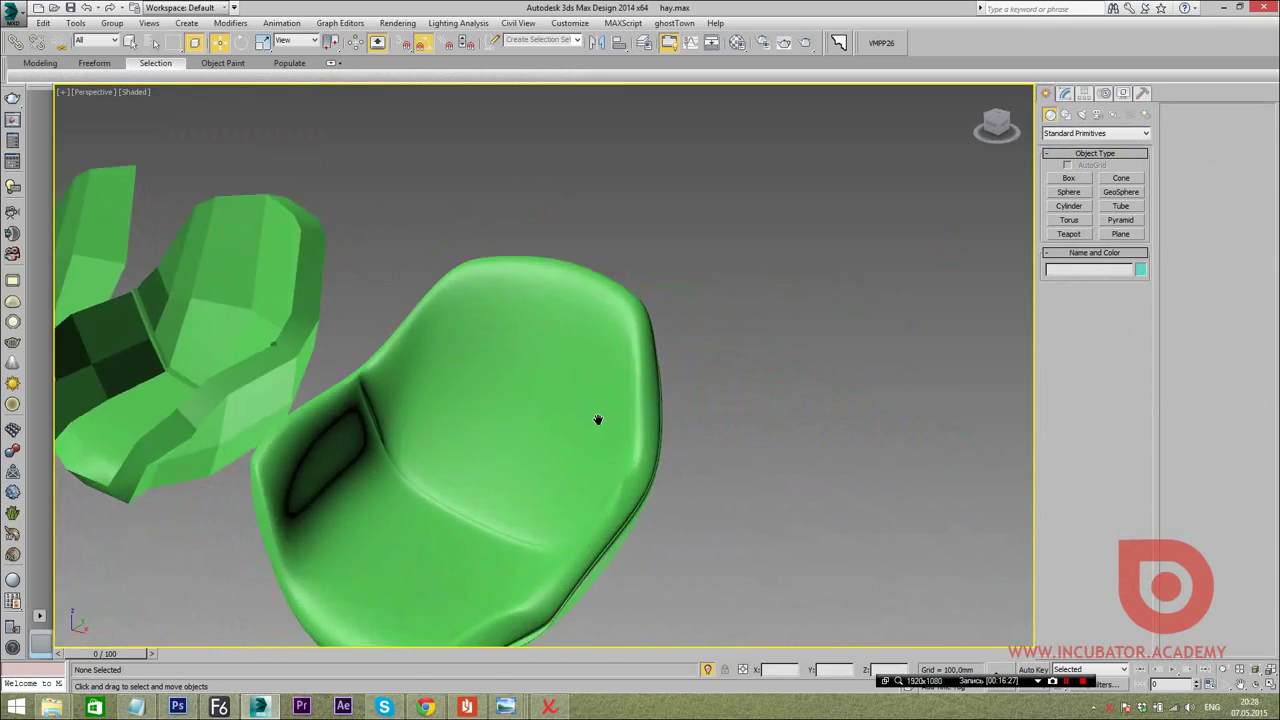
scroll(597, 423, down, 3)
click(597, 423)
click(729, 417)
scroll(548, 450, up, 3)
scroll(548, 450, up, 3)
scroll(550, 452, down, 3)
scroll(551, 454, down, 3)
scroll(670, 478, up, 3)
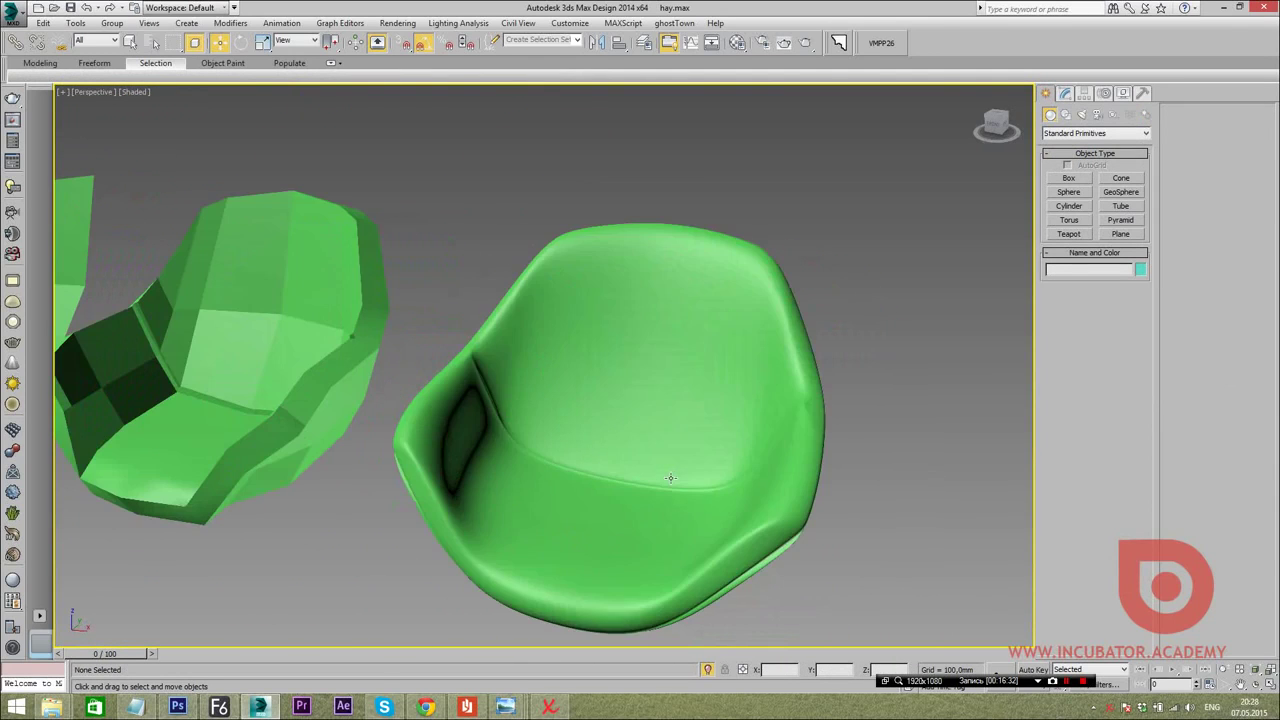
On the cage Plane008, pull a vertex at its side edge upward
click(810, 410)
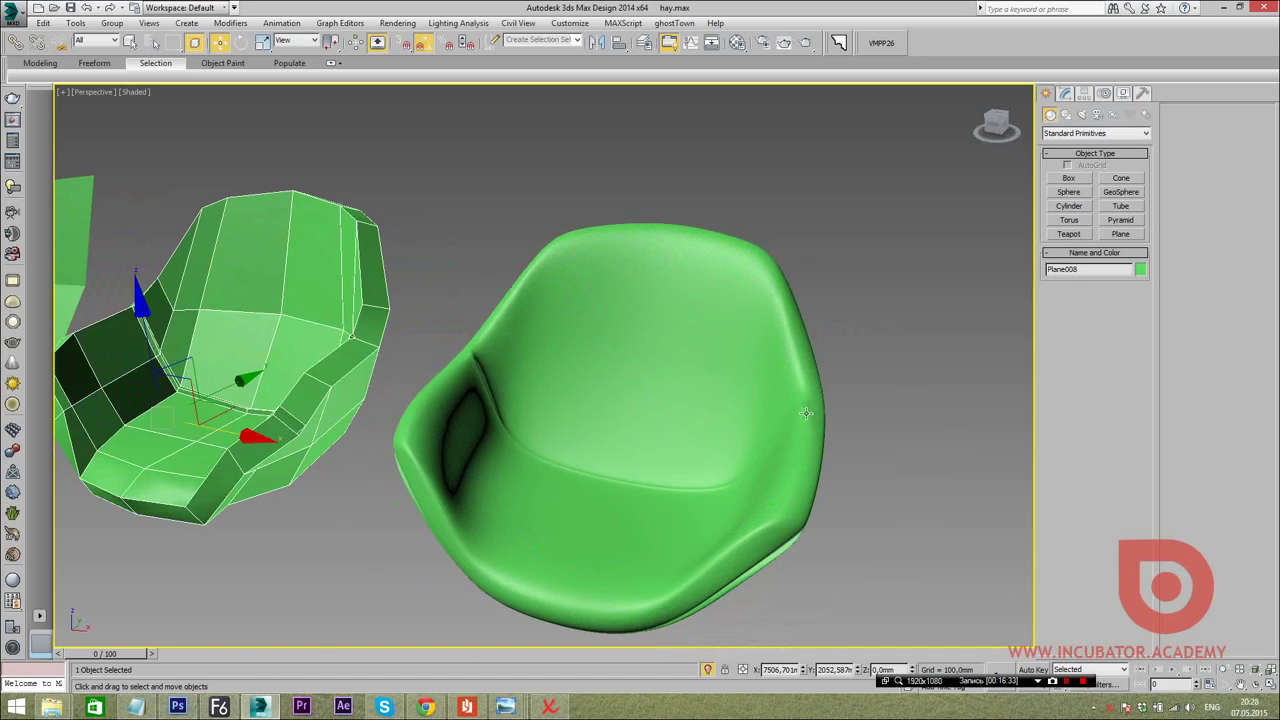
alt+middle_drag(806, 412, 400, 329)
scroll(420, 421, up, 5)
scroll(502, 434, down, 2)
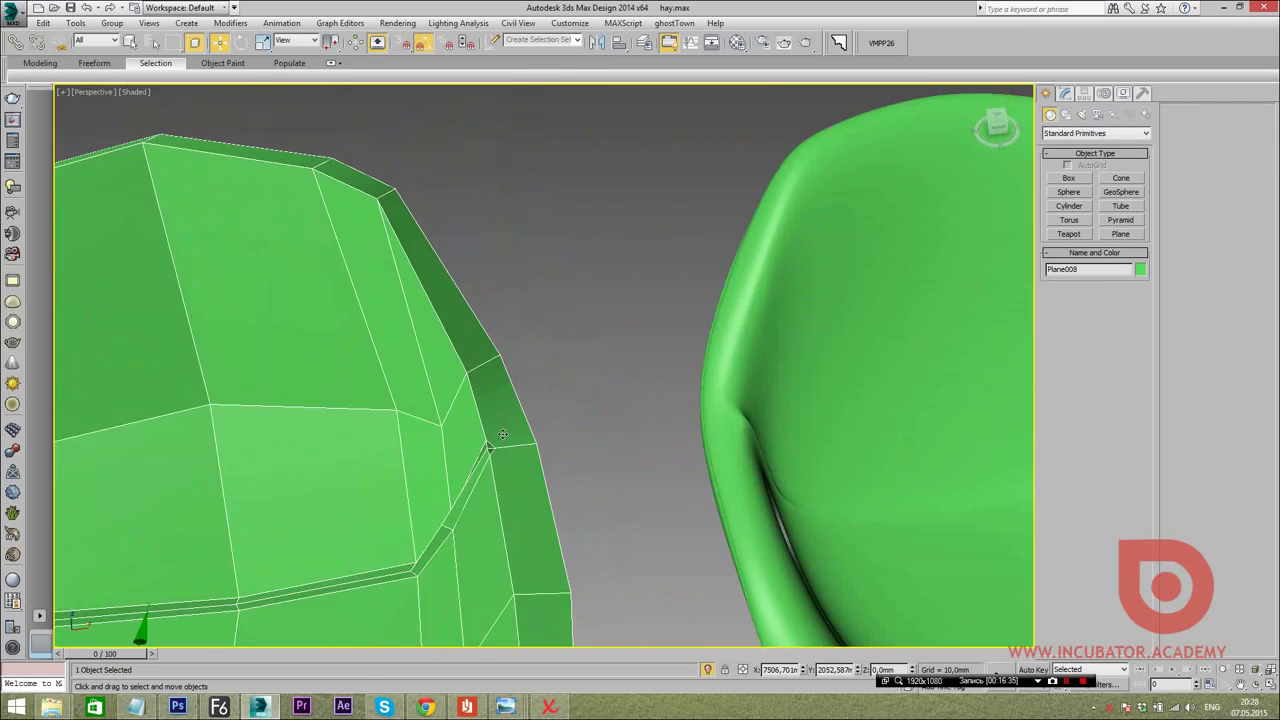
scroll(493, 485, up, 4)
key(1)
click(515, 448)
alt+middle_drag(517, 446, 520, 433)
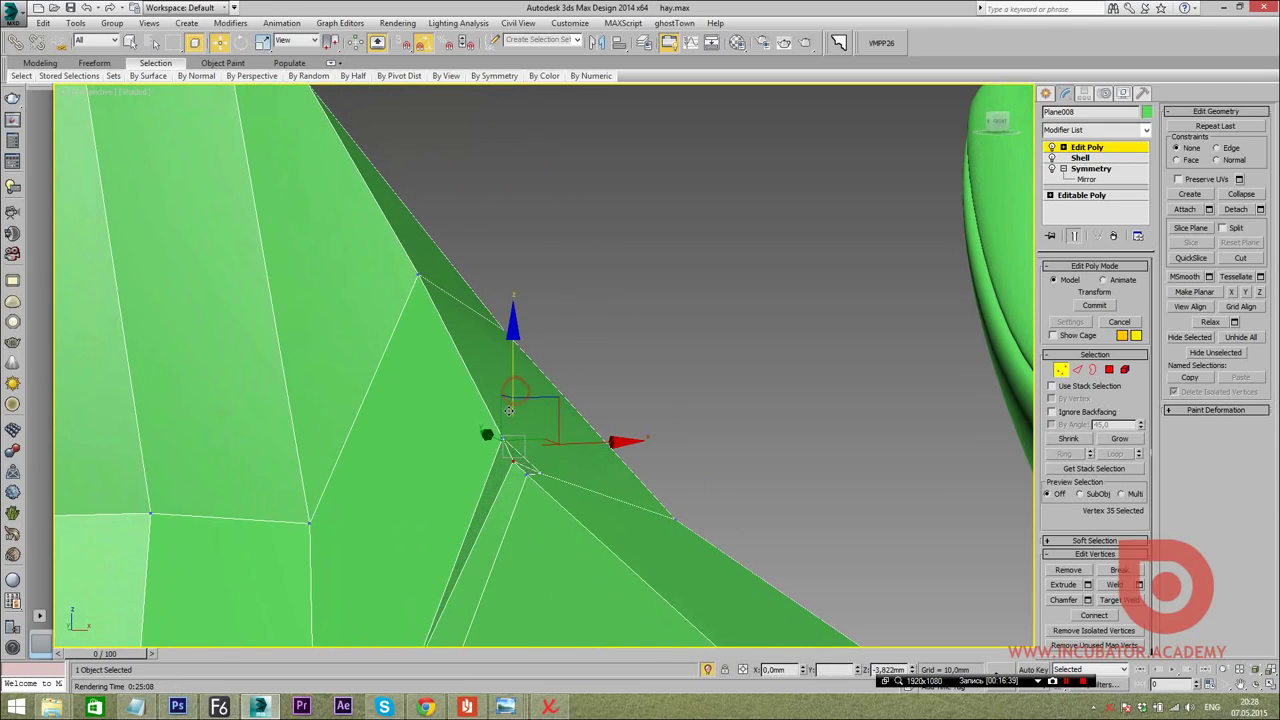
mouse_move(516, 390)
alt+middle_down()
mouse_move(575, 485)
mouse_move(717, 495)
mouse_move(465, 502)
alt+middle_up()
scroll(569, 470, down, 5)
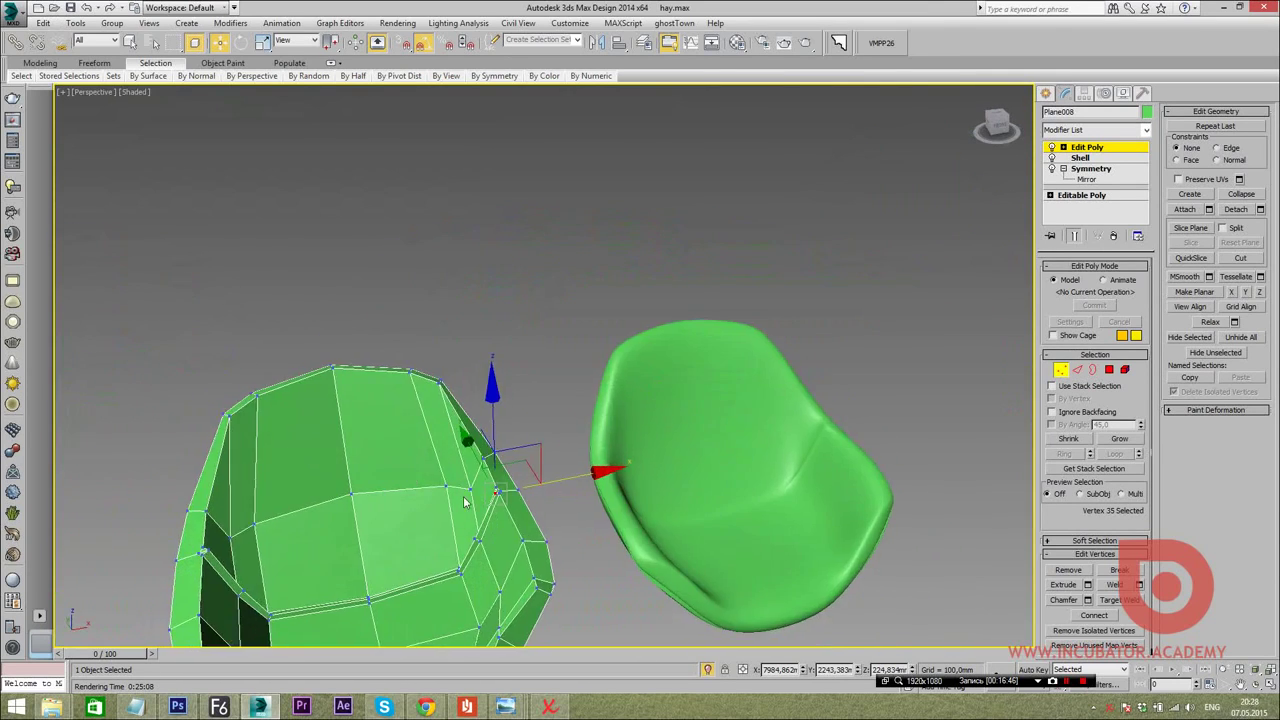
scroll(465, 502, up, 5)
alt+middle_drag(766, 424, 1253, 175)
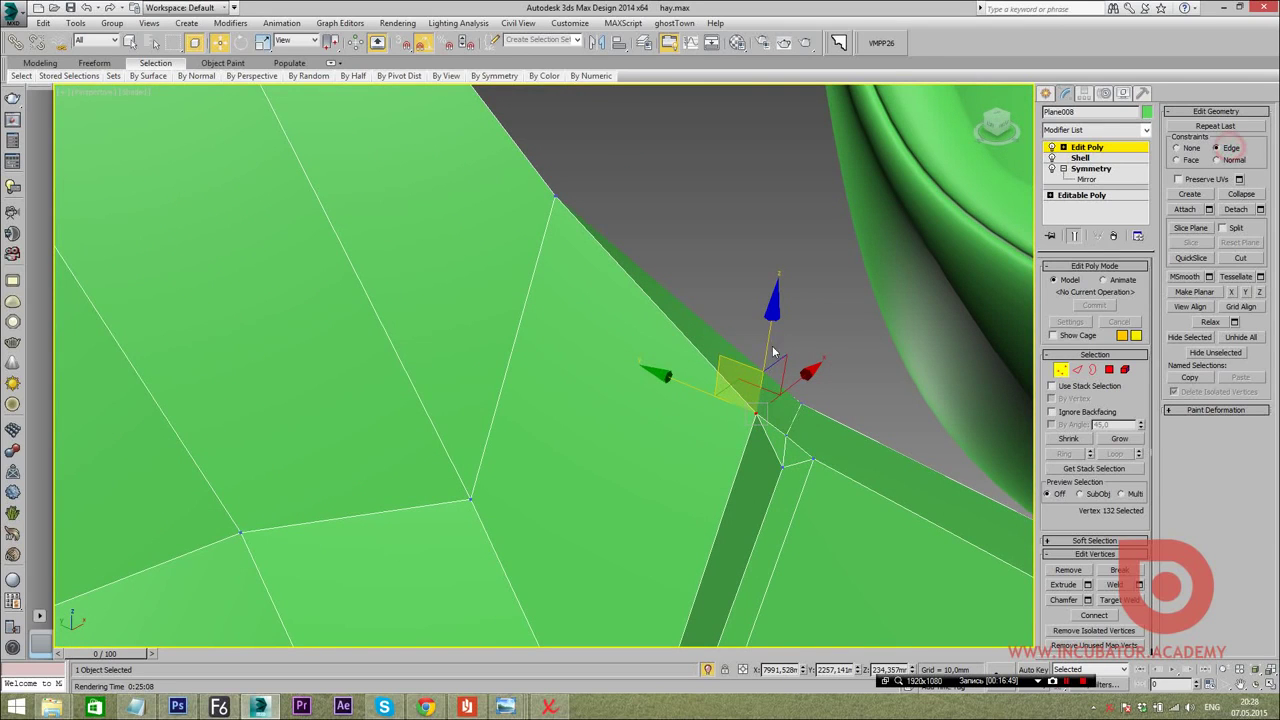
drag(773, 352, 716, 294)
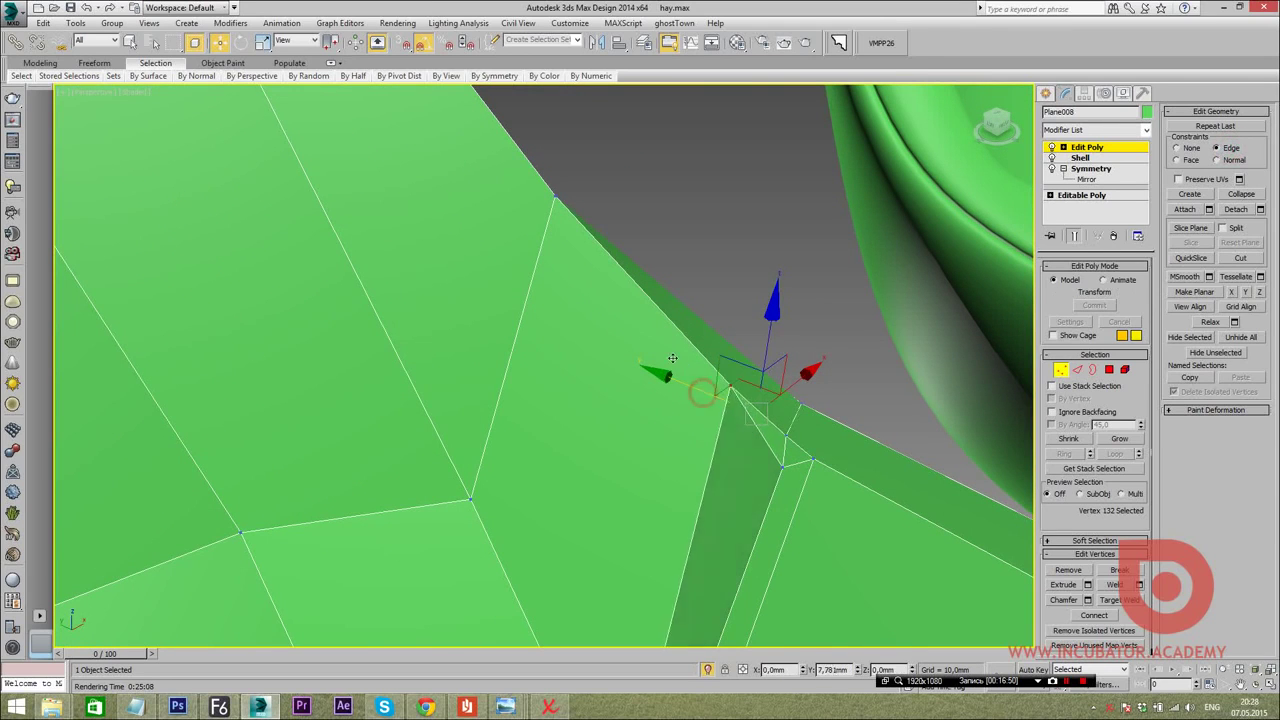
Move a neighbouring notch vertex down and check the smoothed chair back
click(814, 461)
drag(814, 461, 831, 474)
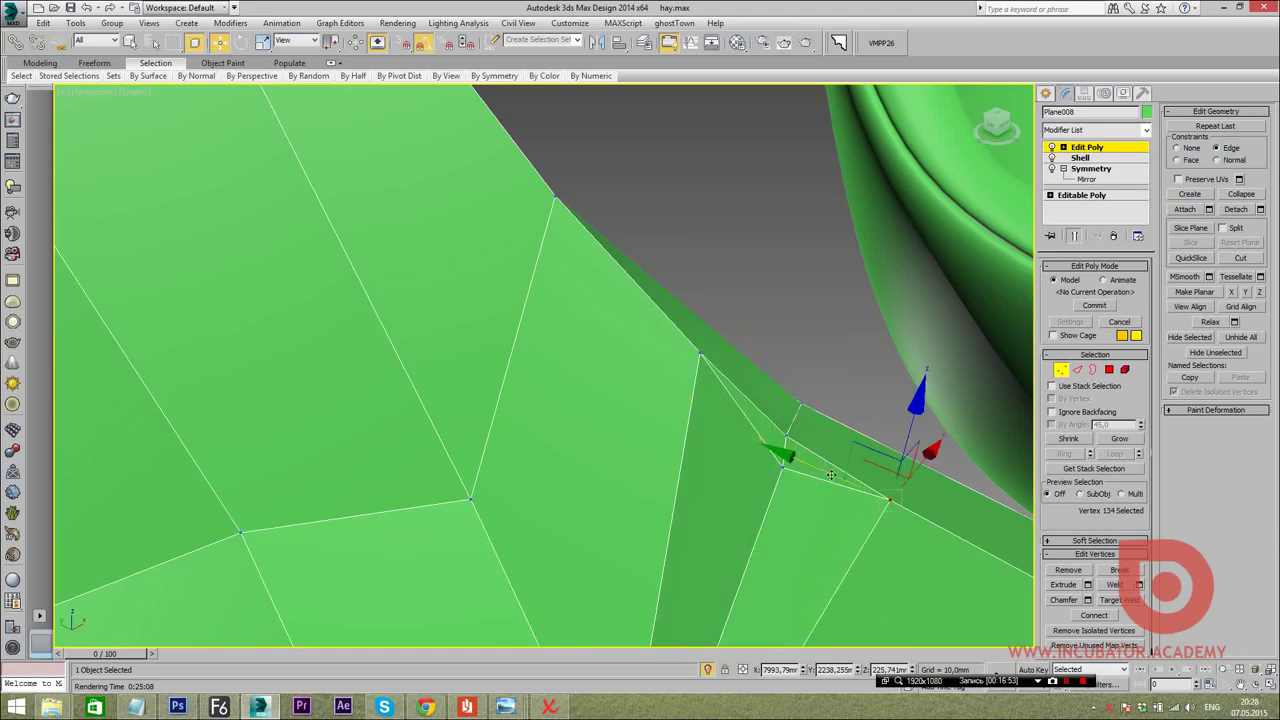
alt+middle_drag(831, 474, 661, 460)
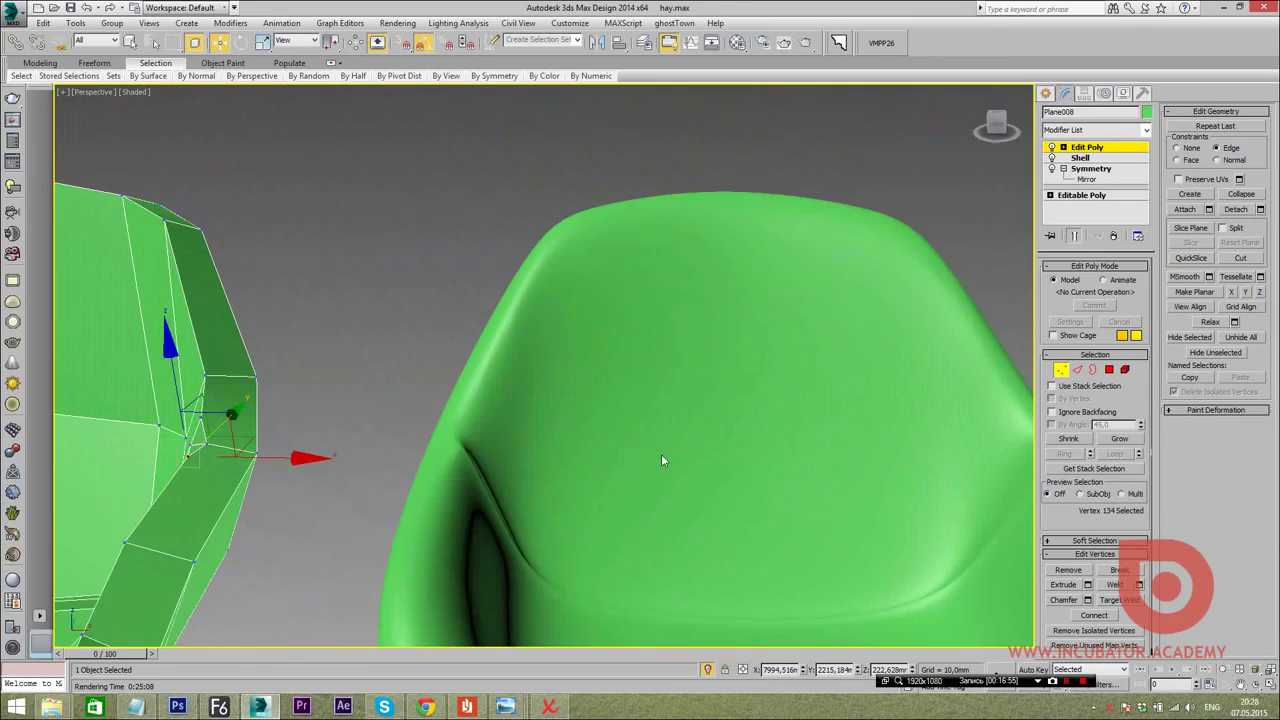
mouse_move(893, 444)
alt+middle_down()
mouse_move(651, 437)
mouse_move(490, 470)
mouse_move(548, 489)
alt+middle_up()
scroll(500, 474, up, 3)
scroll(516, 472, down, 3)
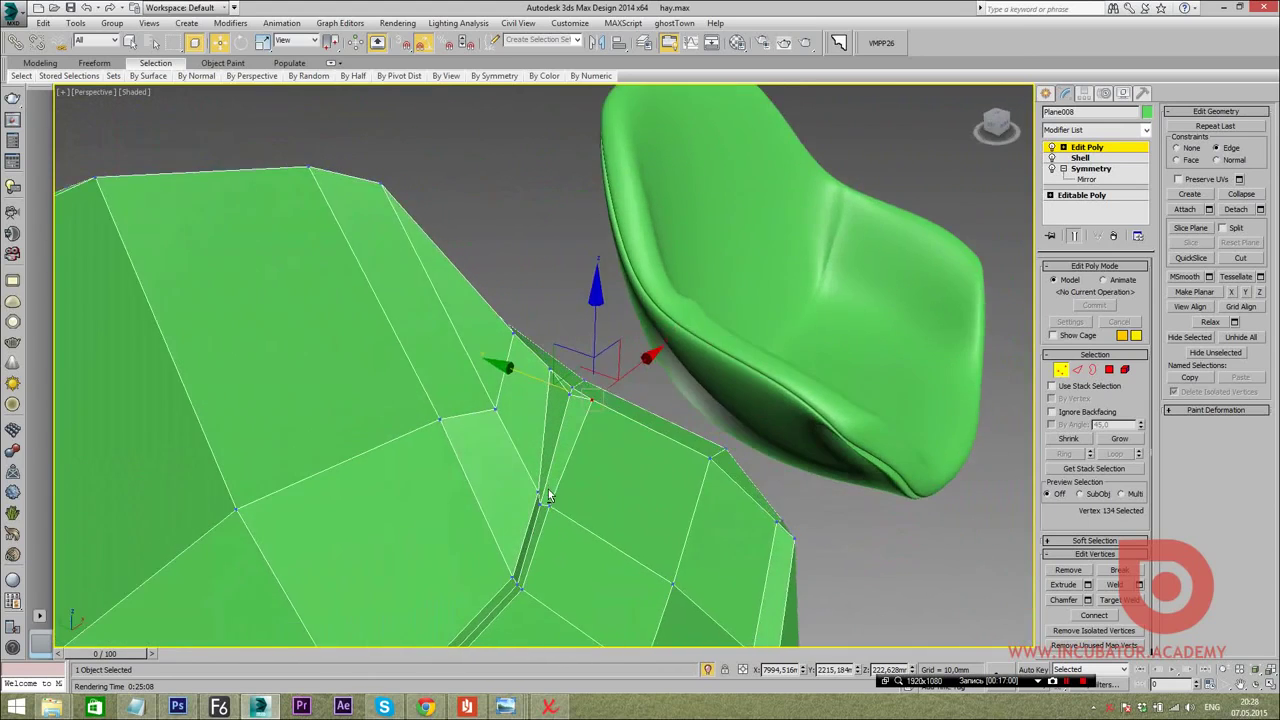
scroll(591, 358, up, 4)
Move the notch corner vertex to flatten the notch
click(597, 245)
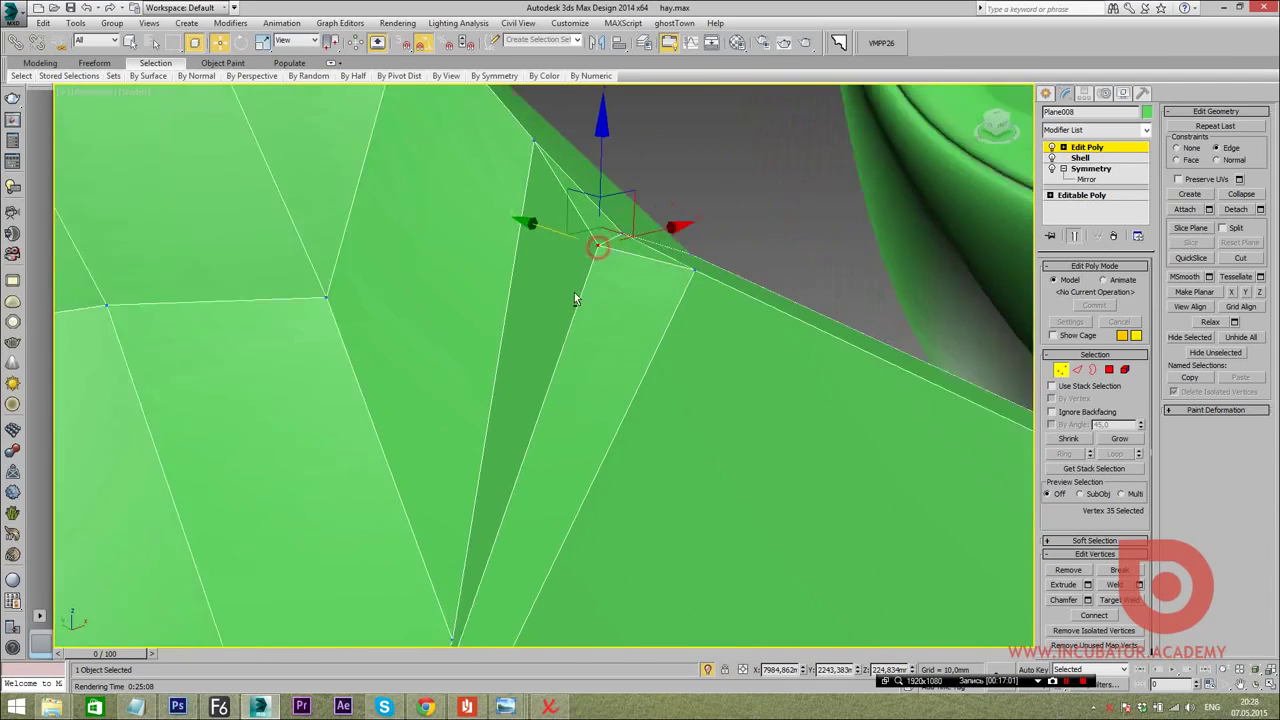
alt+middle_drag(600, 248, 614, 188)
drag(602, 178, 558, 286)
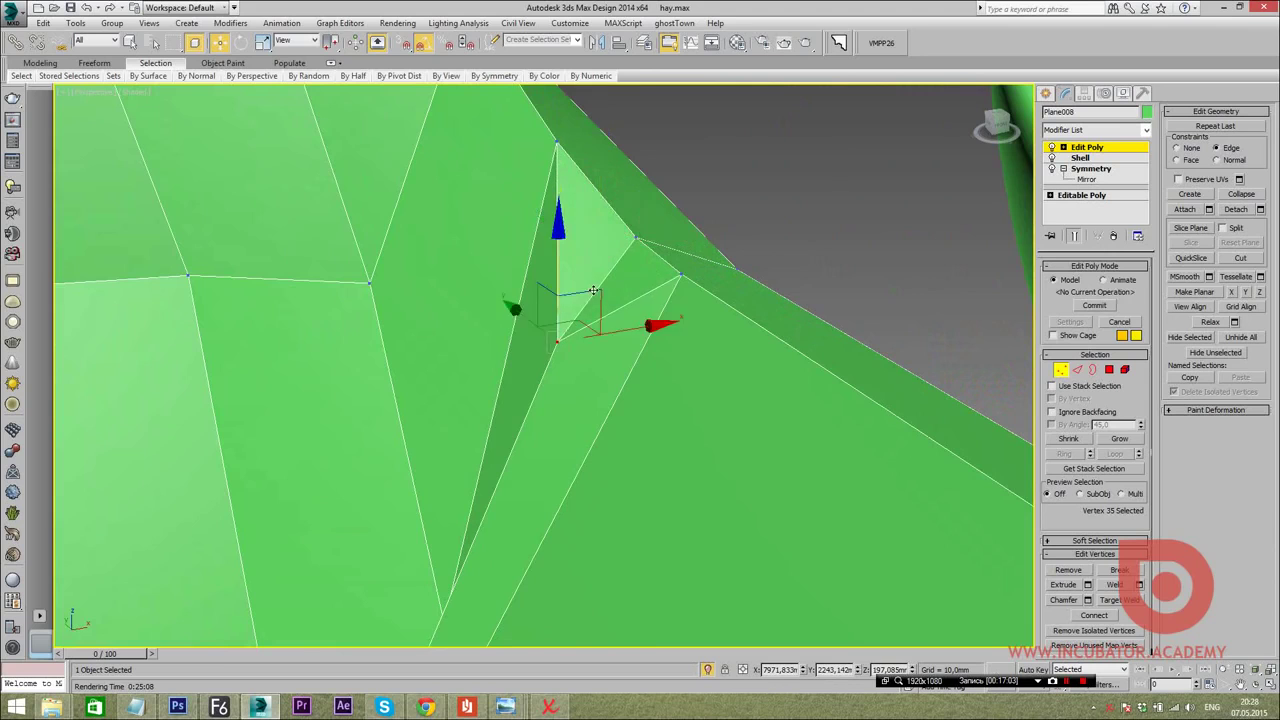
alt+middle_drag(558, 286, 1075, 224)
scroll(630, 343, down, 1)
scroll(720, 354, down, 3)
scroll(720, 354, down, 3)
scroll(604, 390, down, 2)
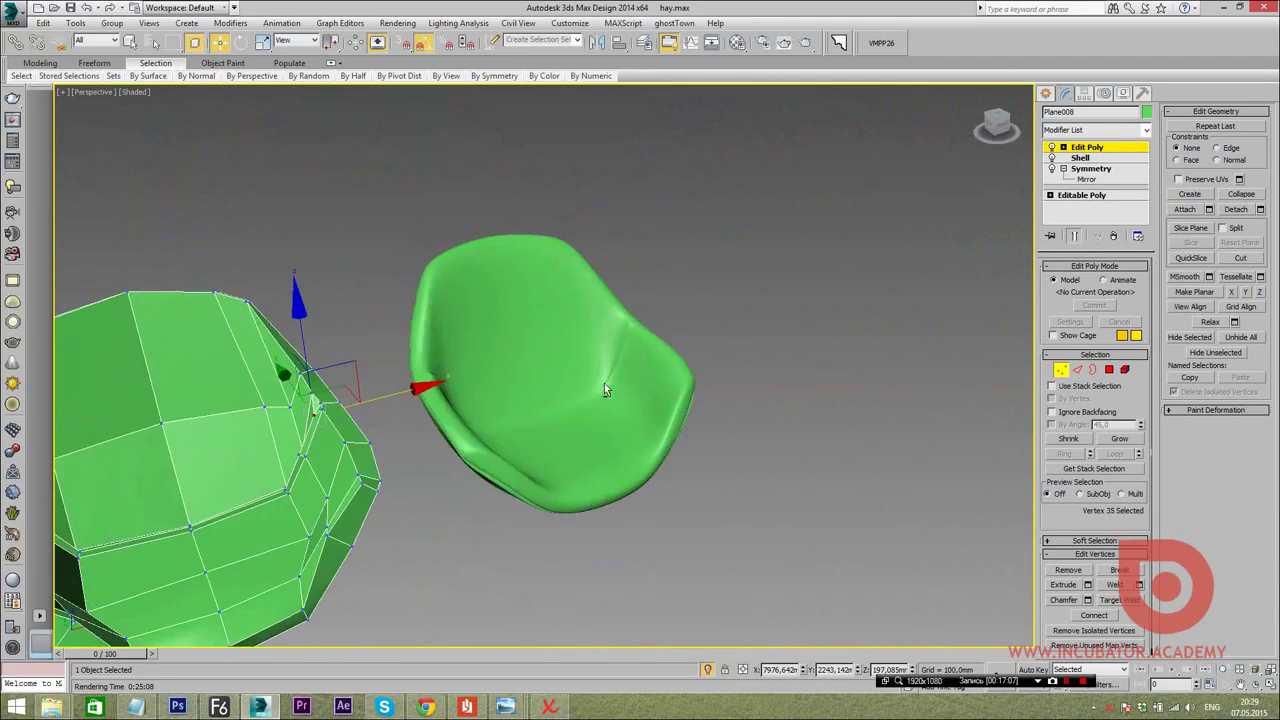
scroll(604, 390, up, 3)
scroll(638, 357, up, 3)
alt+middle_drag(650, 310, 594, 334)
Select the smoothed chair Plane009 and show its modifier stack
click(1045, 93)
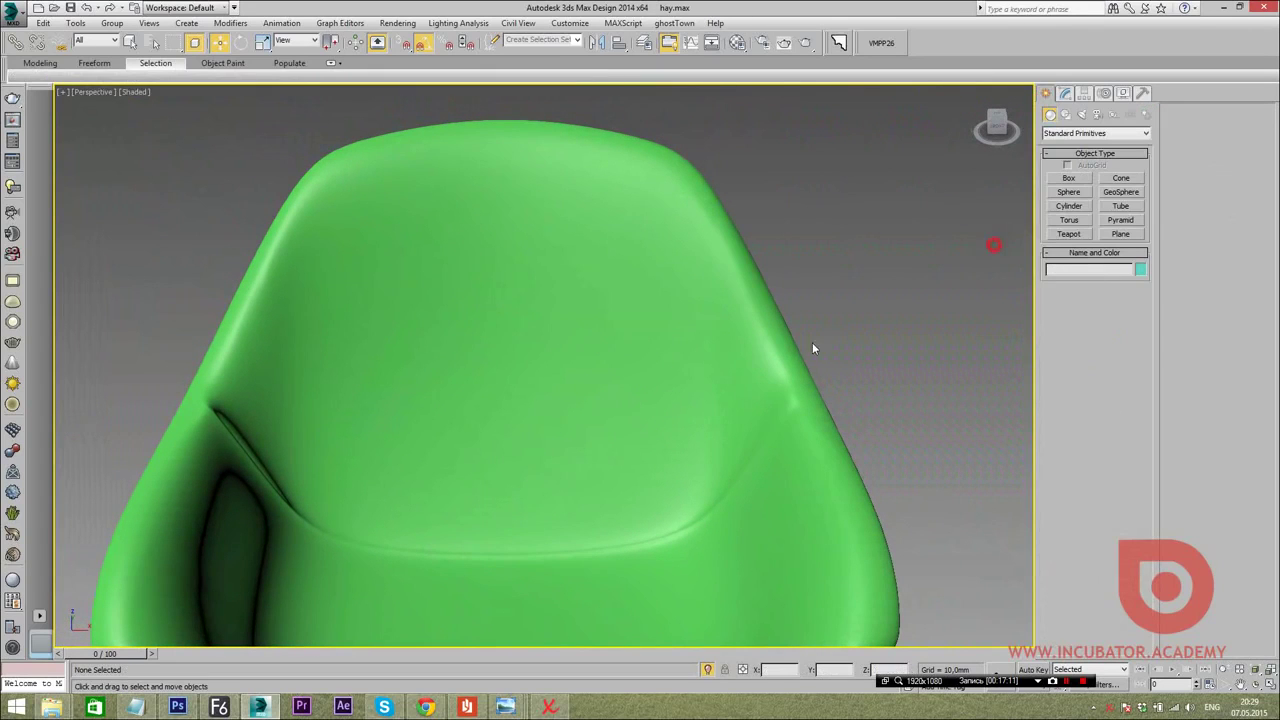
scroll(812, 342, down, 4)
alt+middle_drag(812, 342, 671, 323)
click(397, 292)
alt+middle_drag(397, 292, 430, 300)
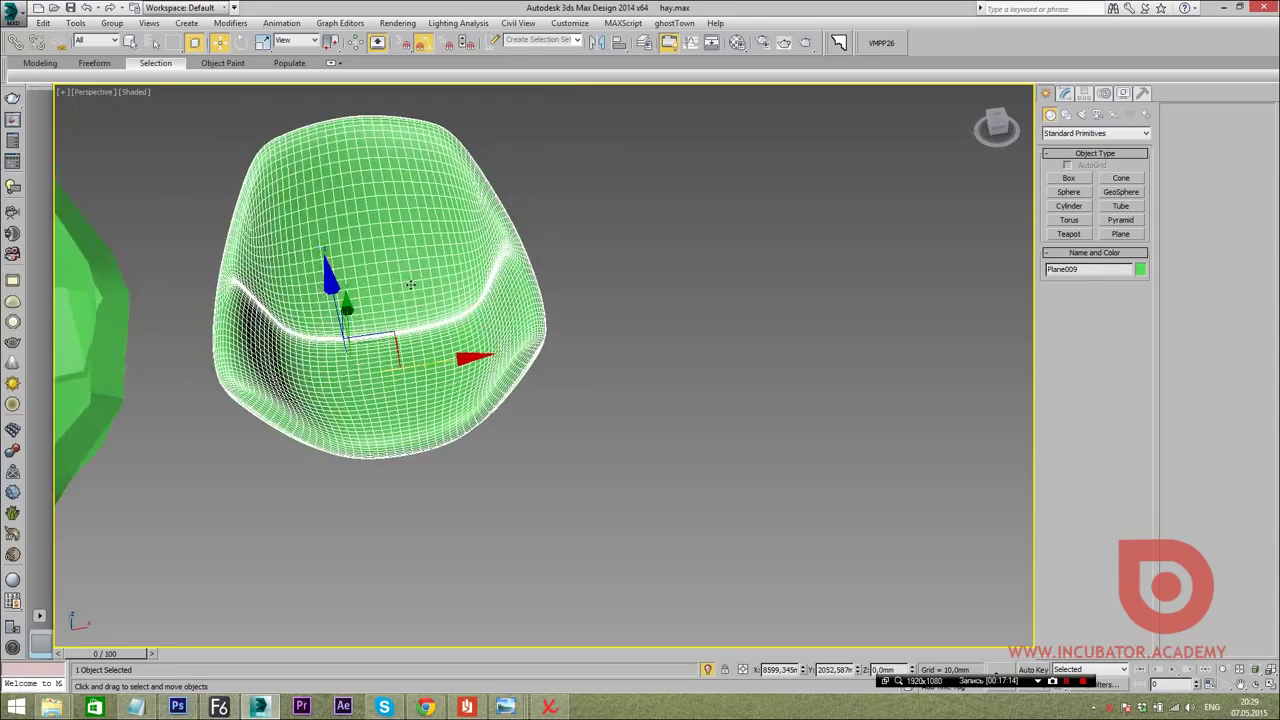
scroll(430, 300, up, 4)
click(1063, 94)
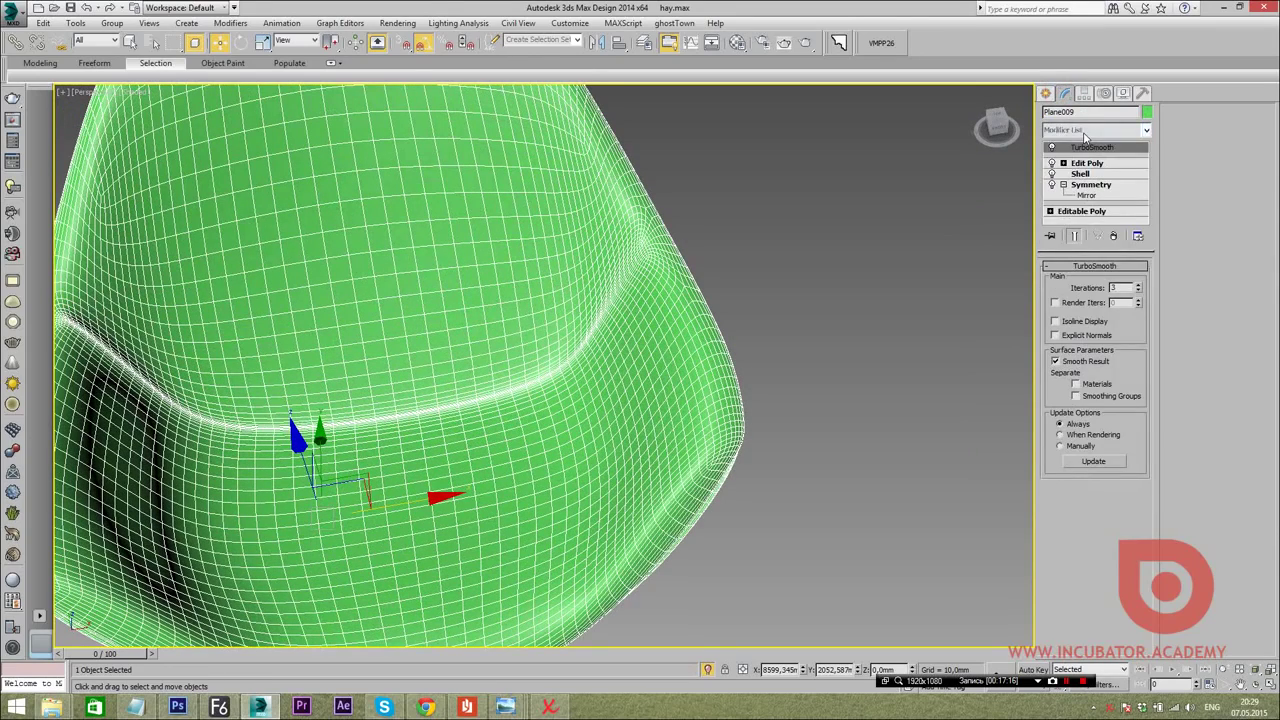
Add a Symmetry modifier and shift its Mirror plane along X to narrow the shape
click(1085, 131)
text(sym)
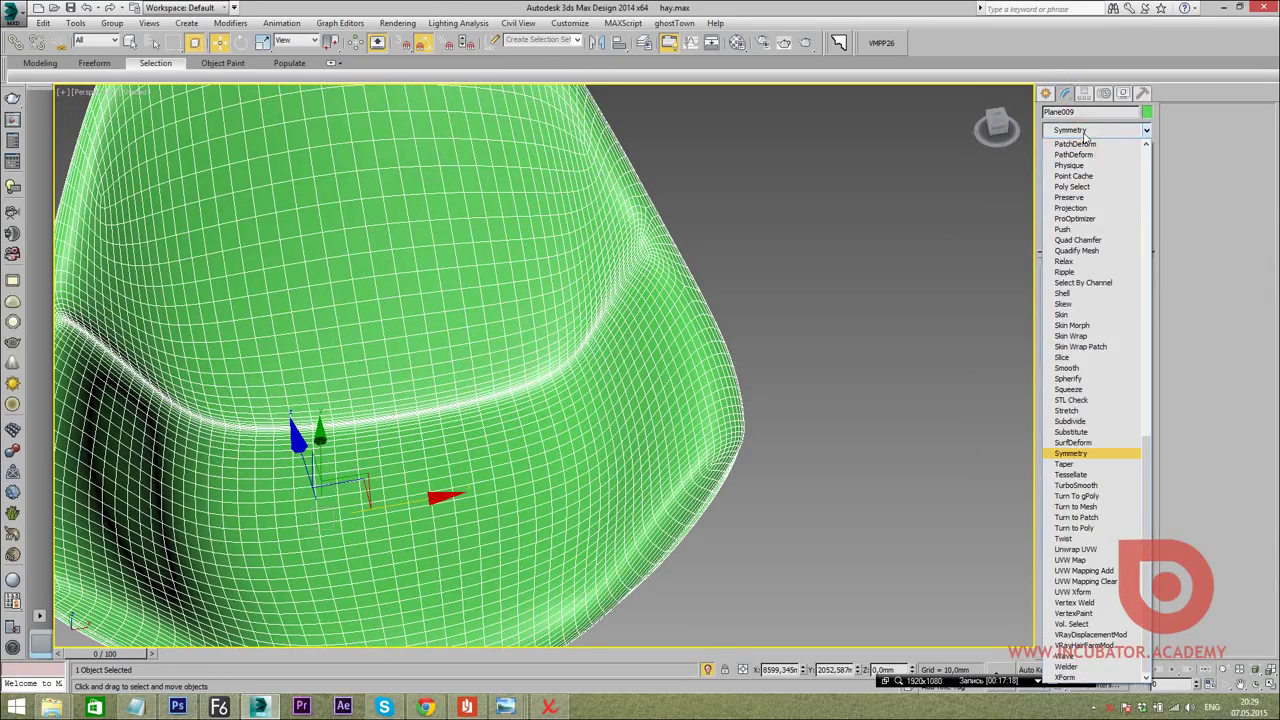
key(Return)
scroll(606, 289, down, 4)
scroll(640, 300, down, 2)
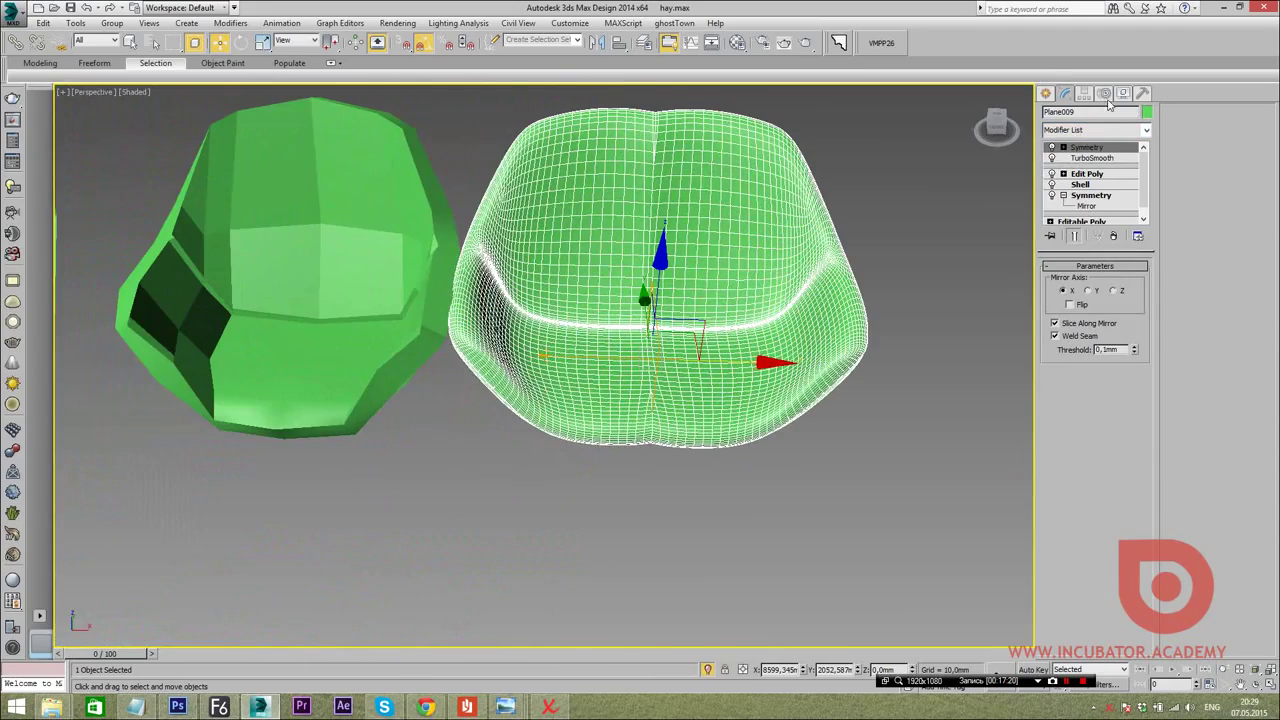
click(1063, 148)
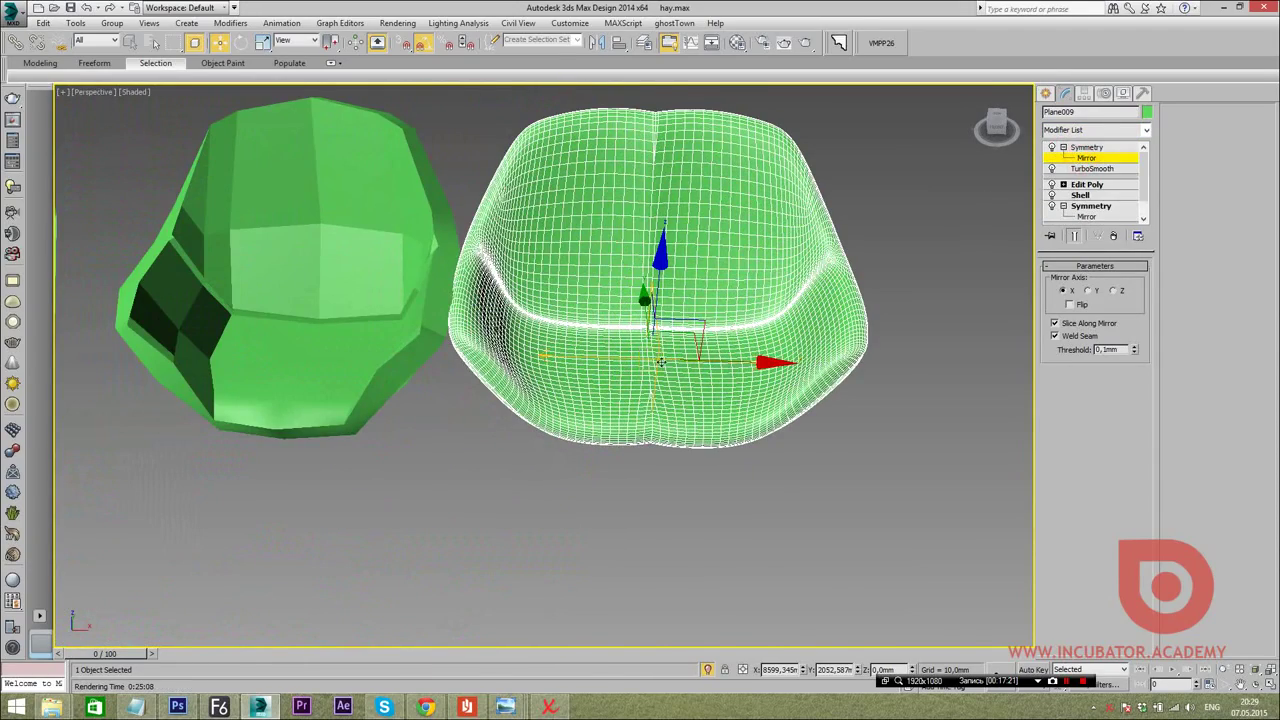
scroll(660, 362, up, 5)
scroll(700, 400, down, 4)
scroll(740, 420, up, 1)
drag(753, 428, 773, 425)
alt+middle_drag(755, 420, 1018, 95)
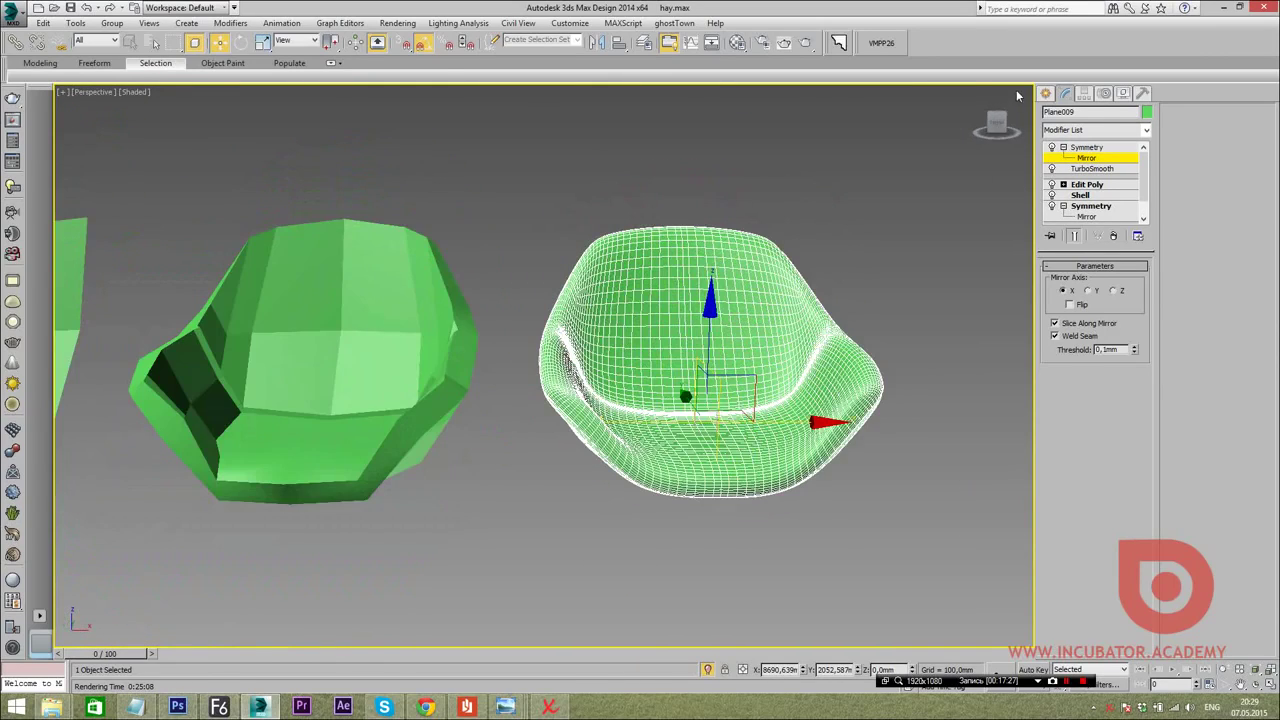
click(1043, 93)
alt+middle_drag(837, 400, 851, 491)
scroll(851, 491, up, 5)
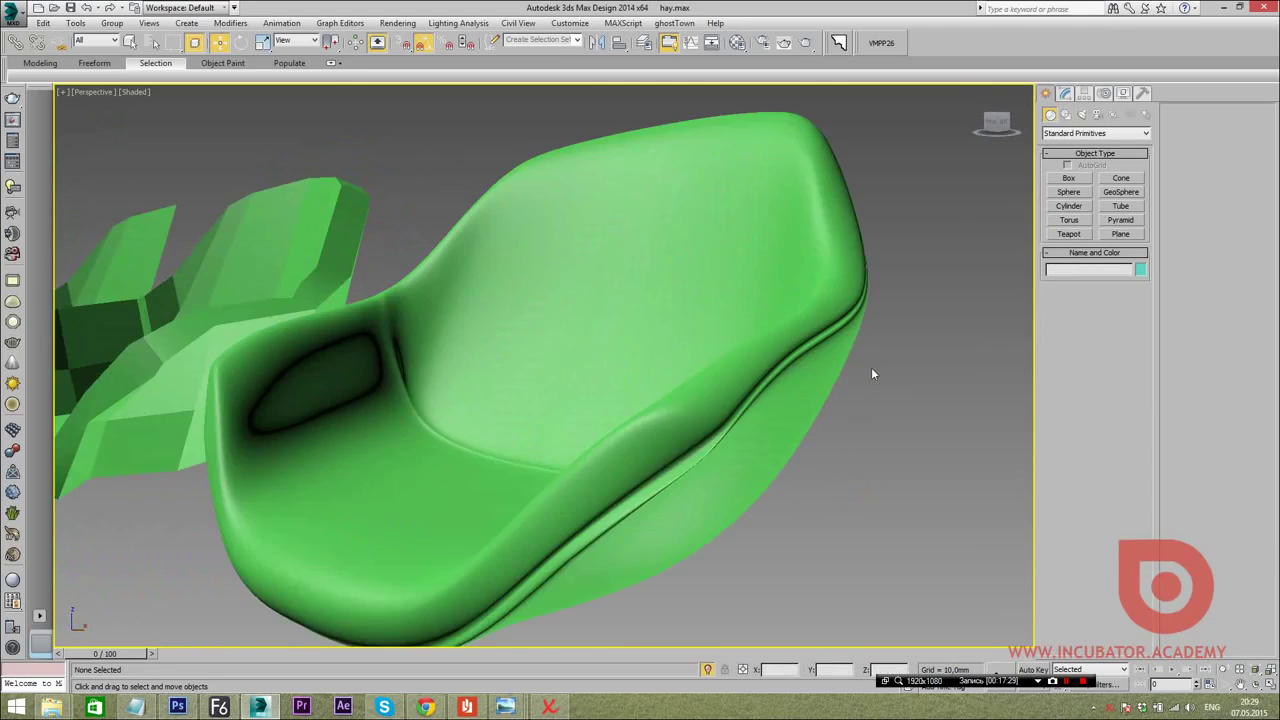
mouse_move(760, 404)
alt+middle_down()
mouse_move(743, 423)
mouse_move(557, 335)
alt+middle_up()
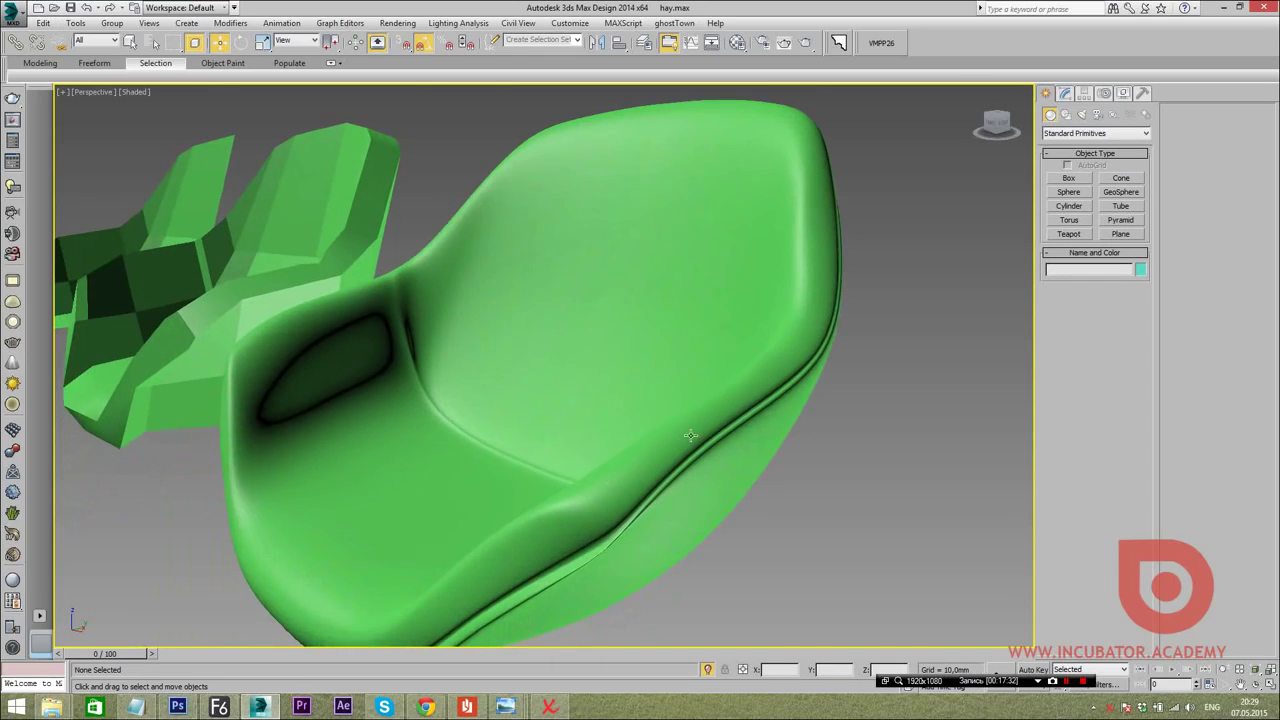
alt+middle_drag(690, 435, 700, 440)
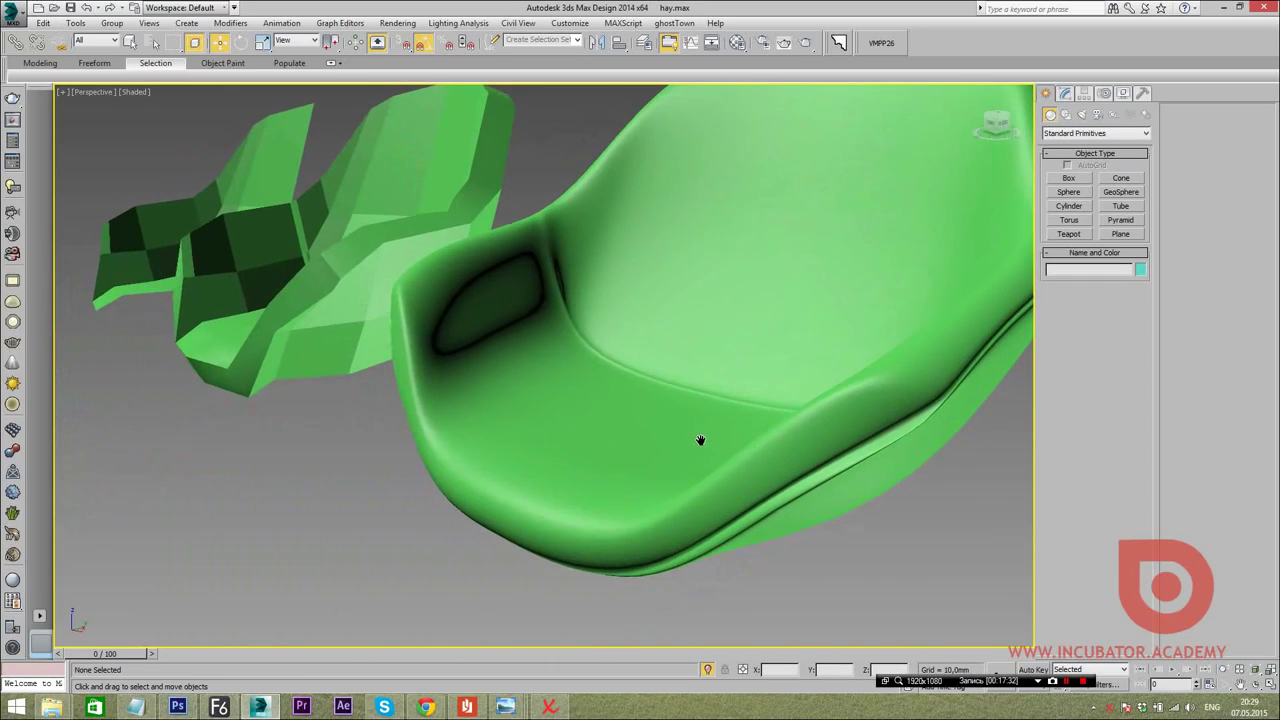
click(359, 273)
click(569, 339)
mouse_move(604, 371)
alt+middle_down()
mouse_move(643, 453)
mouse_move(690, 450)
mouse_move(731, 427)
mouse_move(640, 445)
mouse_move(576, 424)
mouse_move(692, 348)
mouse_move(598, 408)
mouse_move(512, 493)
alt+middle_up()
scroll(640, 445, down, 5)
Add an FFD 3x3x3 modifier to the chair shell and edit its Control Points
alt+middle_drag(695, 429, 720, 415)
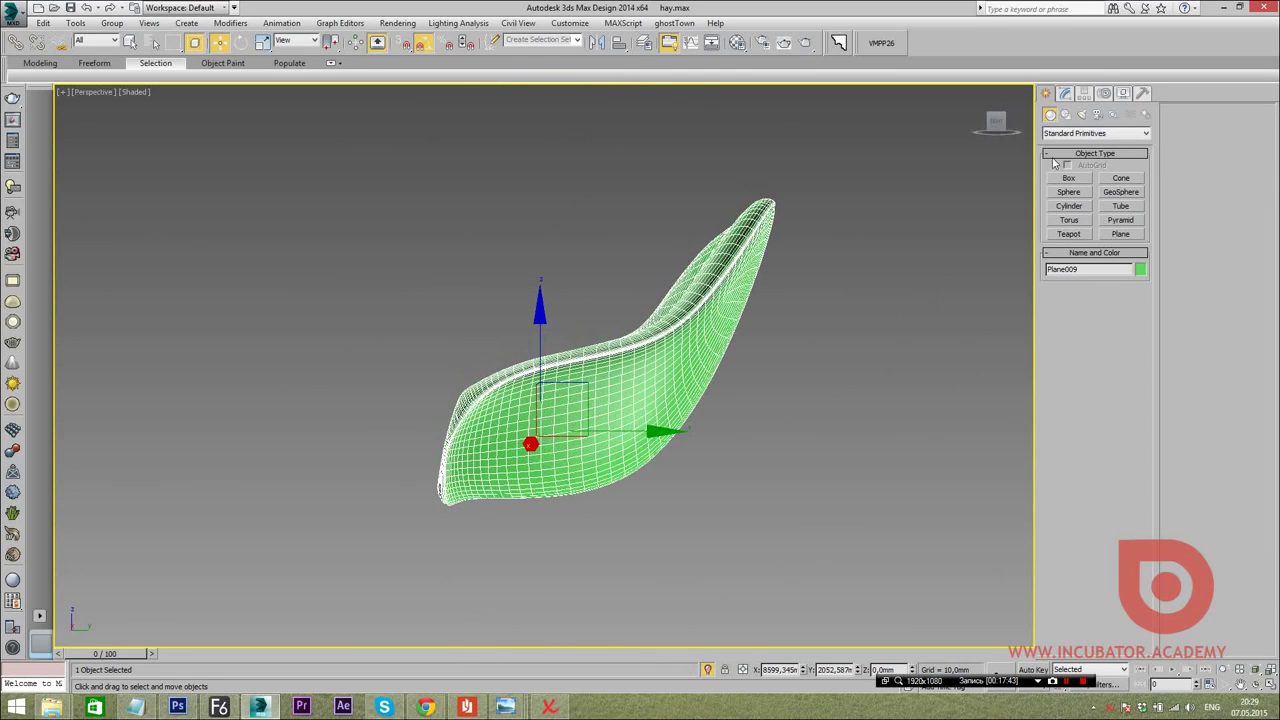
click(1064, 94)
click(1071, 131)
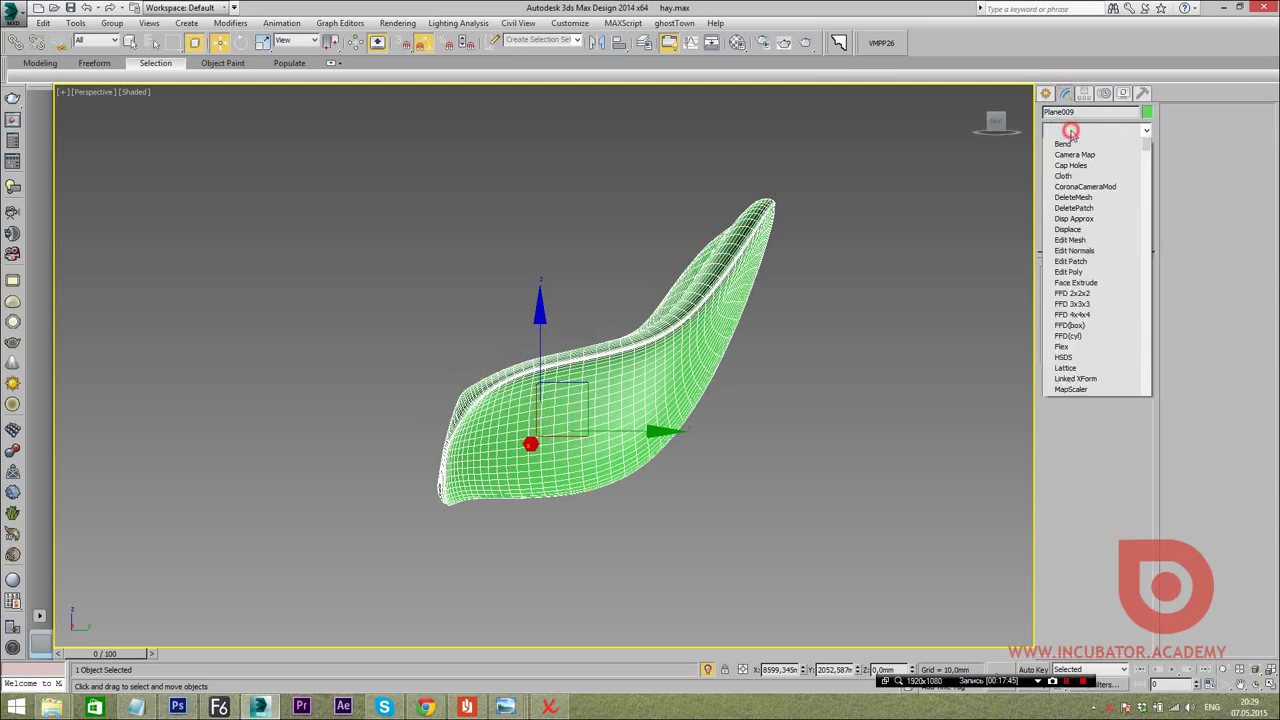
key(f)
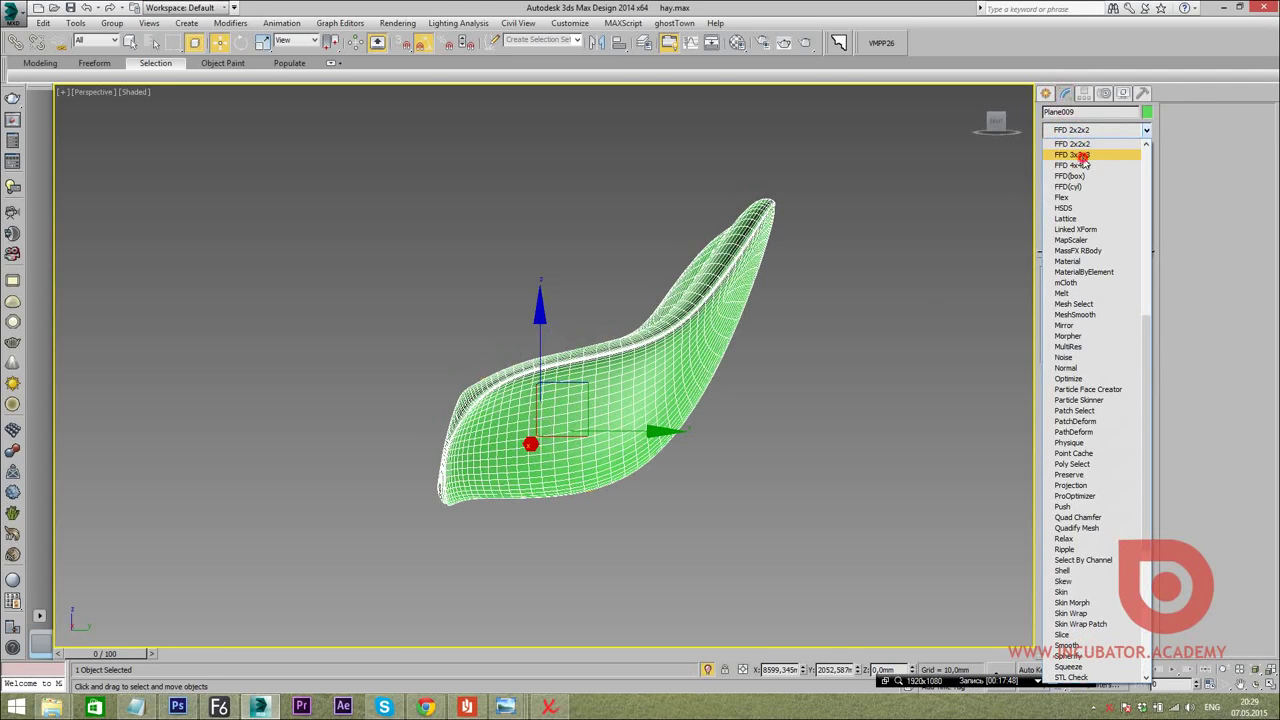
click(1083, 156)
click(1064, 147)
click(1099, 158)
Drag the lower front lattice points so the shell's front edge deforms slightly
mouse_move(760, 440)
alt+middle_down()
mouse_move(634, 505)
mouse_move(650, 505)
alt+middle_up()
click(592, 472)
drag(655, 511, 738, 566)
mouse_move(738, 566)
alt+middle_down()
mouse_move(677, 534)
mouse_move(770, 507)
alt+middle_up()
mouse_move(804, 514)
mouse_down()
mouse_move(870, 511)
mouse_move(850, 547)
mouse_up()
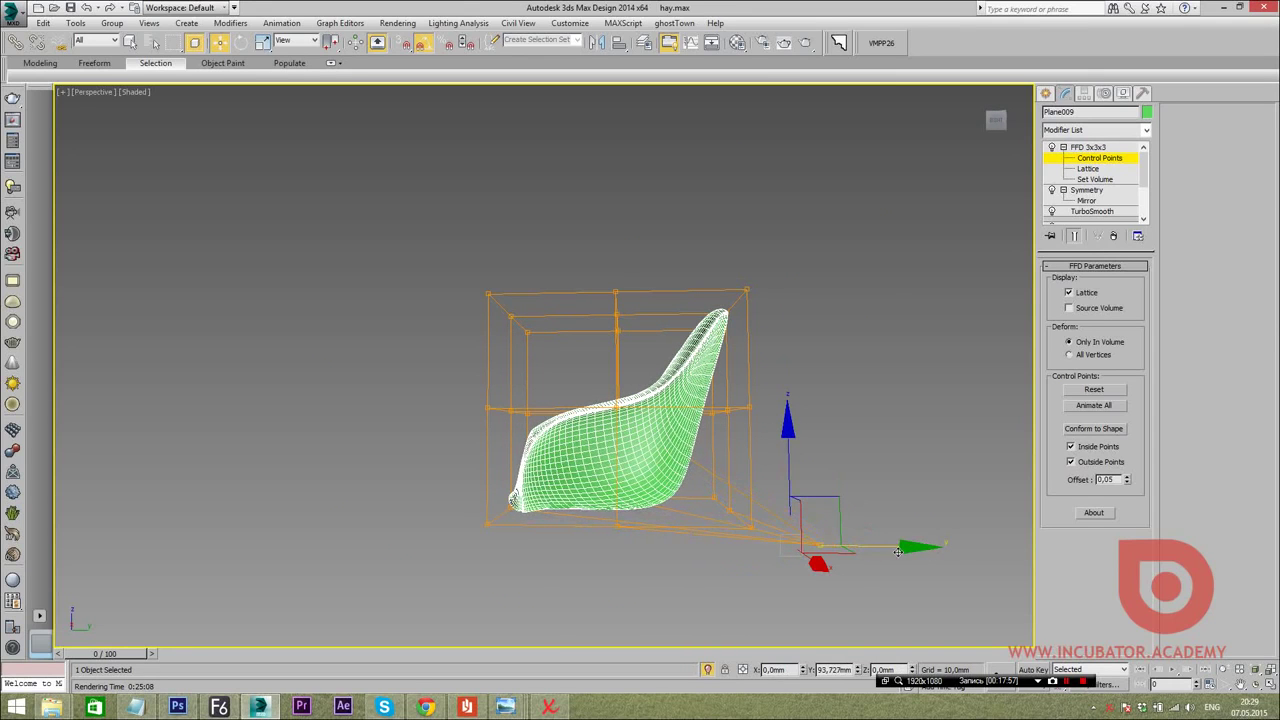
drag(873, 546, 895, 546)
drag(806, 464, 760, 488)
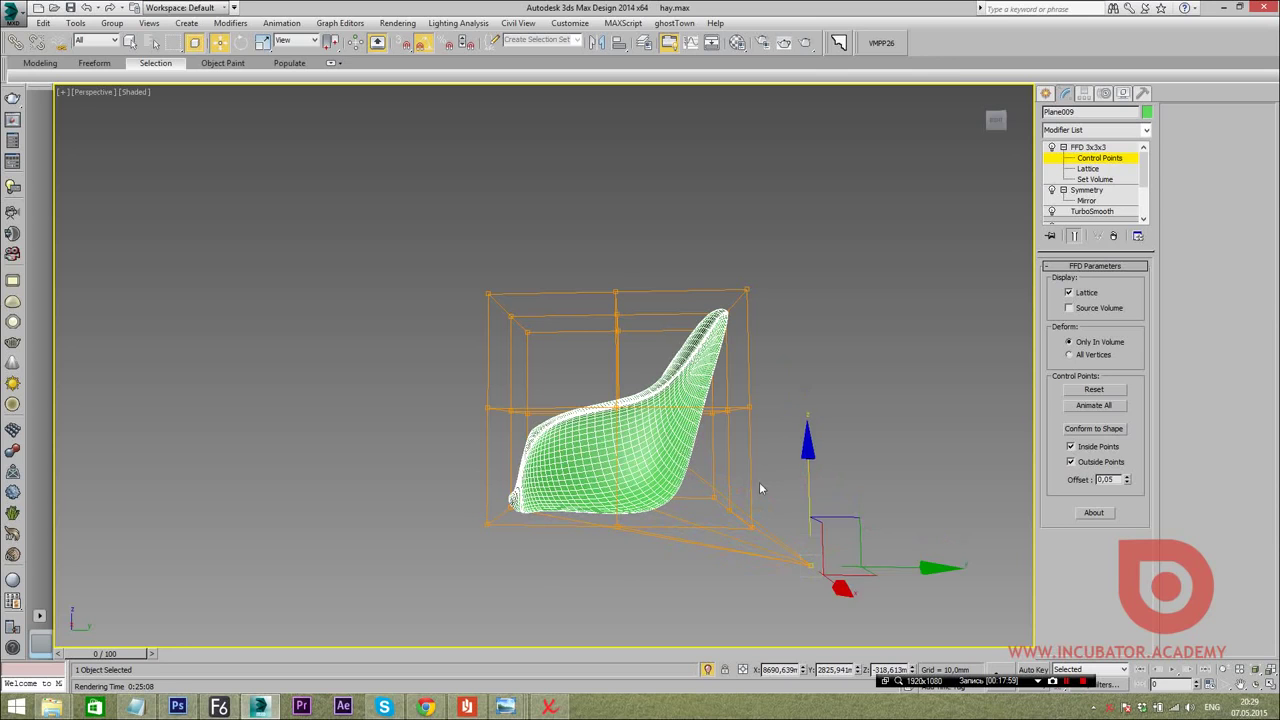
drag(540, 526, 502, 453)
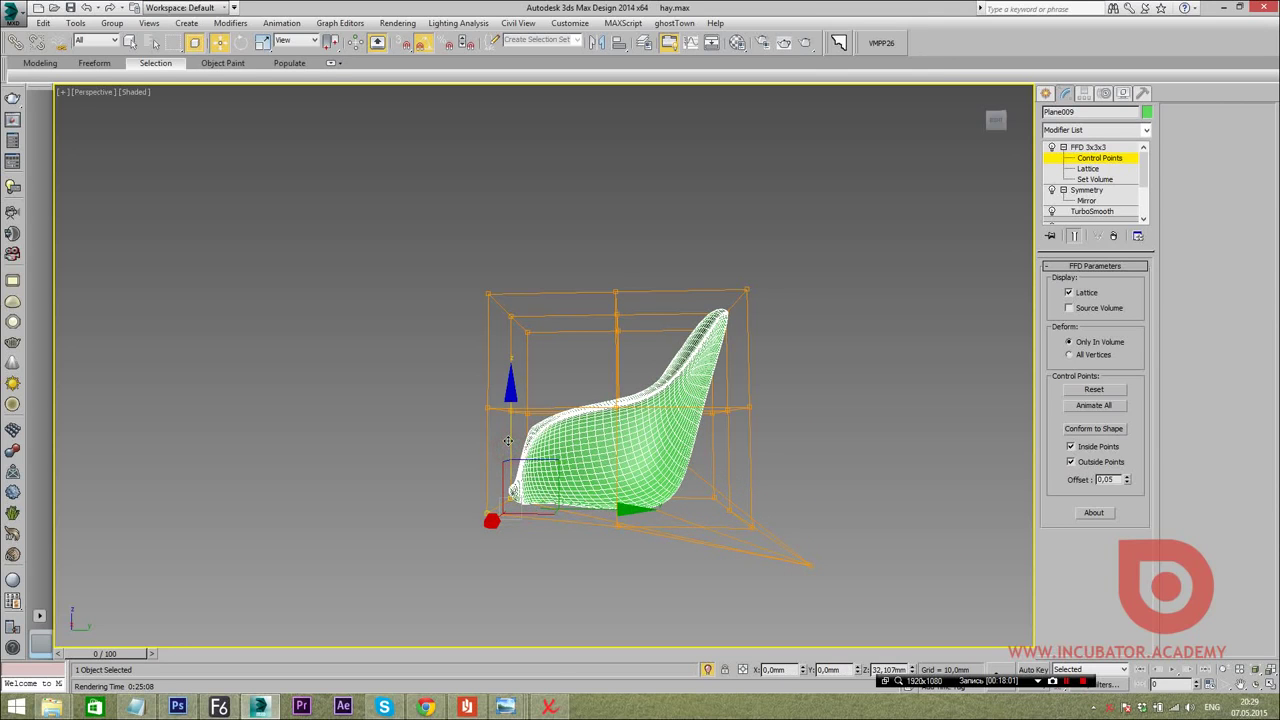
mouse_move(535, 479)
alt+middle_down()
mouse_move(727, 318)
mouse_move(748, 371)
mouse_move(739, 523)
alt+middle_up()
alt+middle_drag(673, 265, 695, 335)
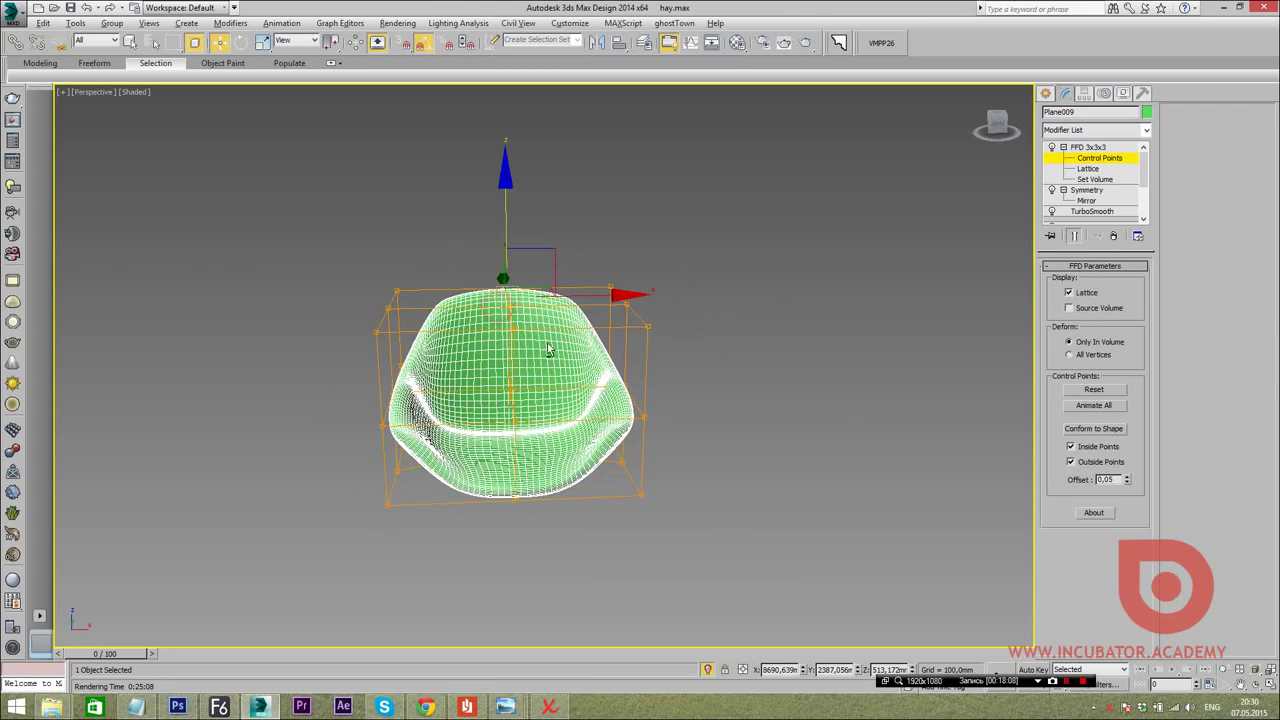
Compare with the reference photo and orbit to a front view of the lattice's top points
key(alt+Tab)
key(alt+Tab)
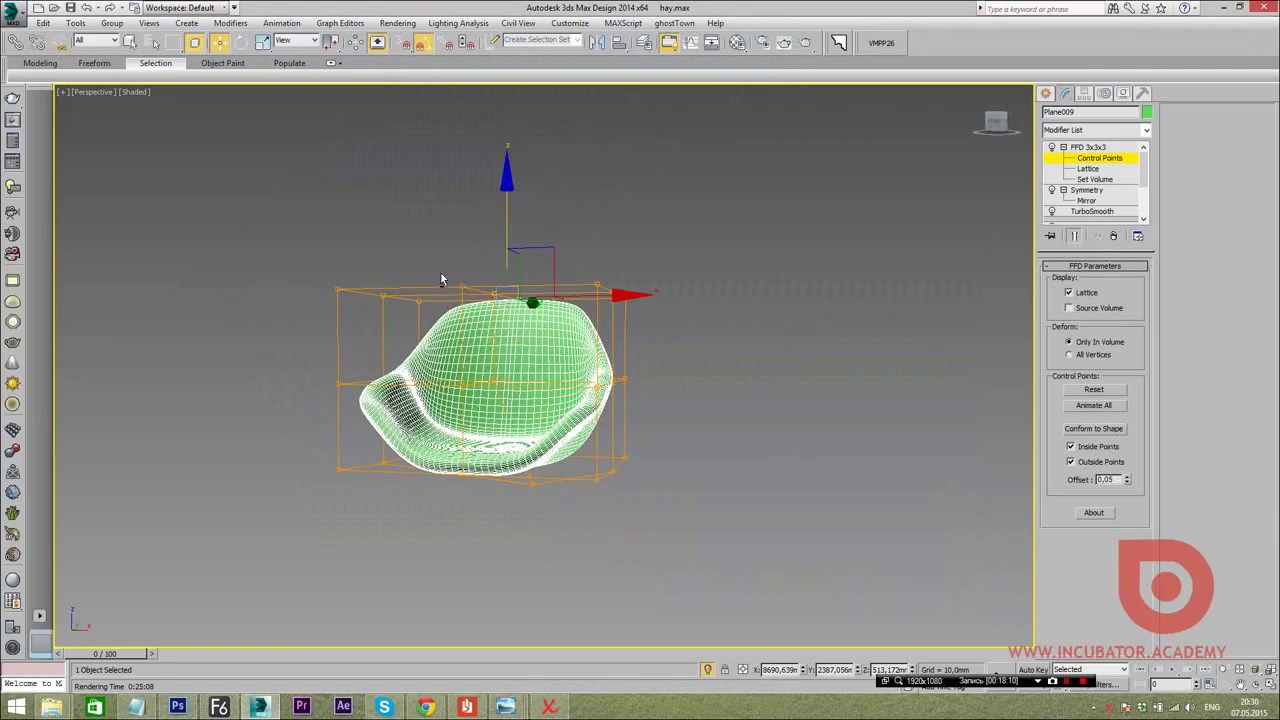
drag(819, 349, 819, 349)
drag(333, 258, 820, 331)
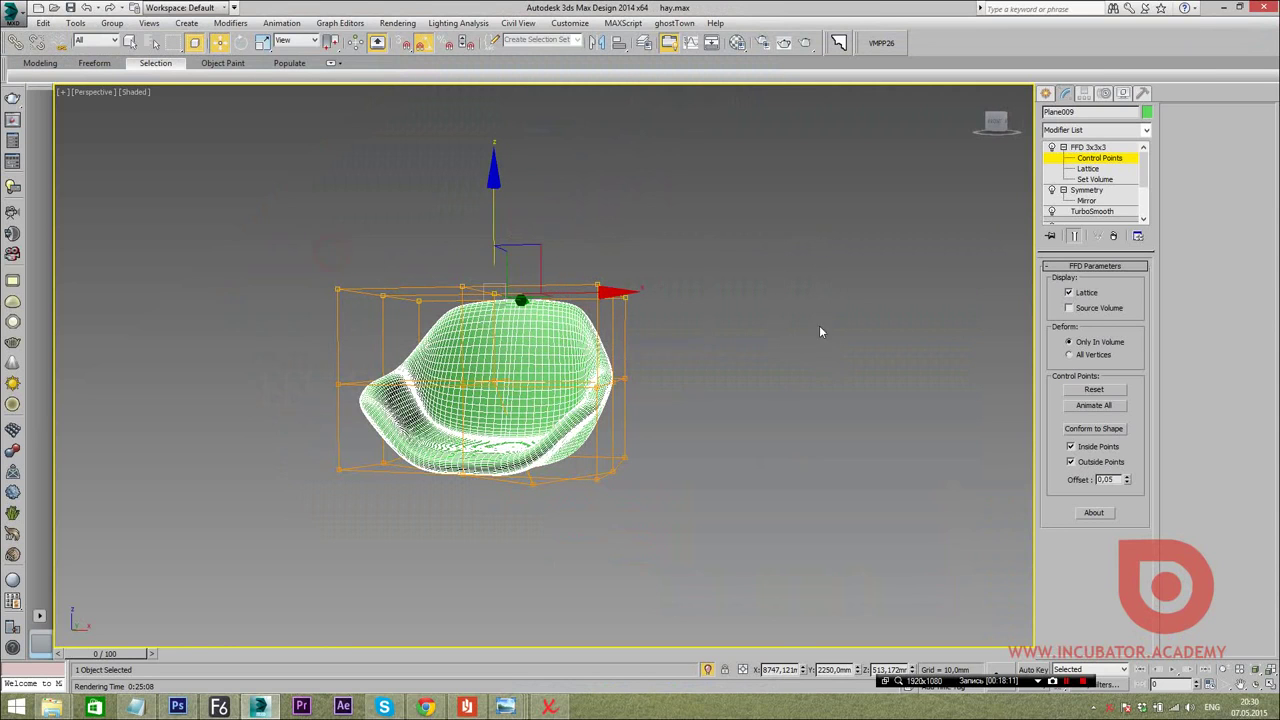
alt+middle_drag(493, 211, 466, 171)
drag(438, 215, 509, 303)
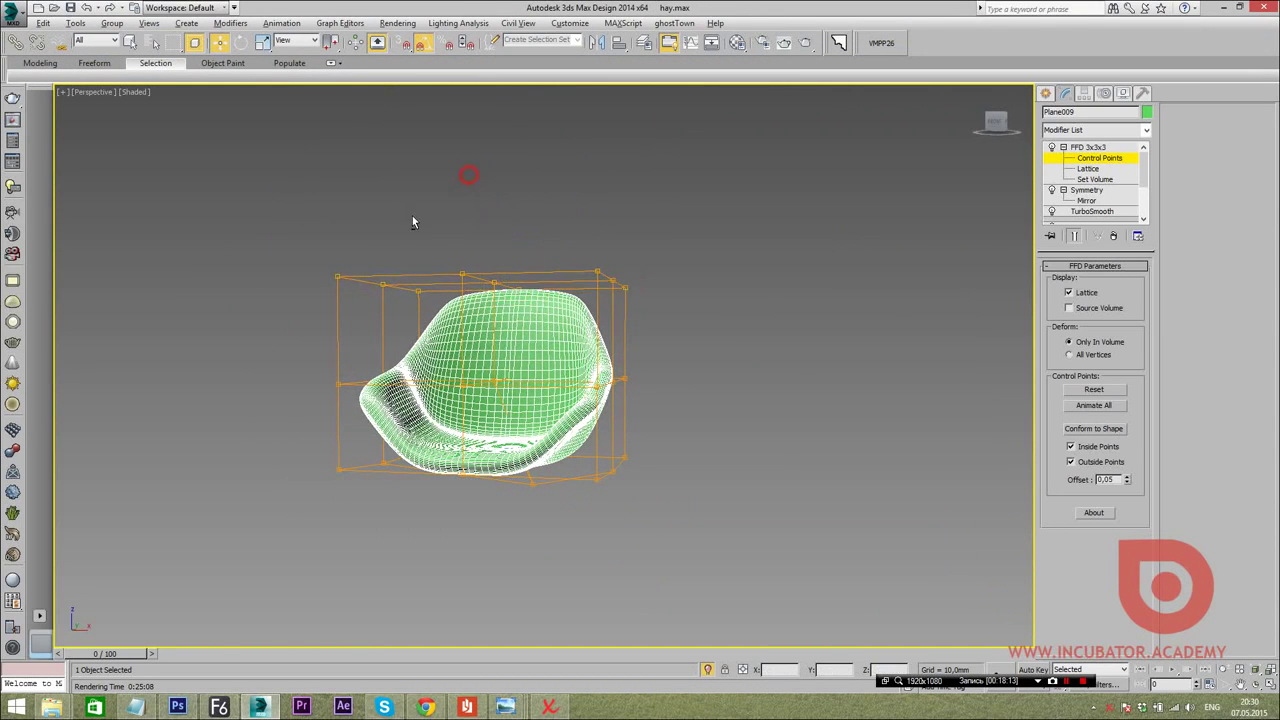
alt+middle_drag(509, 303, 700, 330)
click(1046, 93)
click(920, 292)
mouse_move(920, 292)
alt+middle_down()
mouse_move(564, 407)
mouse_move(621, 419)
mouse_move(918, 190)
alt+middle_up()
Box-select Plane009's top FFD control points and lower them about 10 mm
click(564, 407)
click(1064, 93)
click(1090, 158)
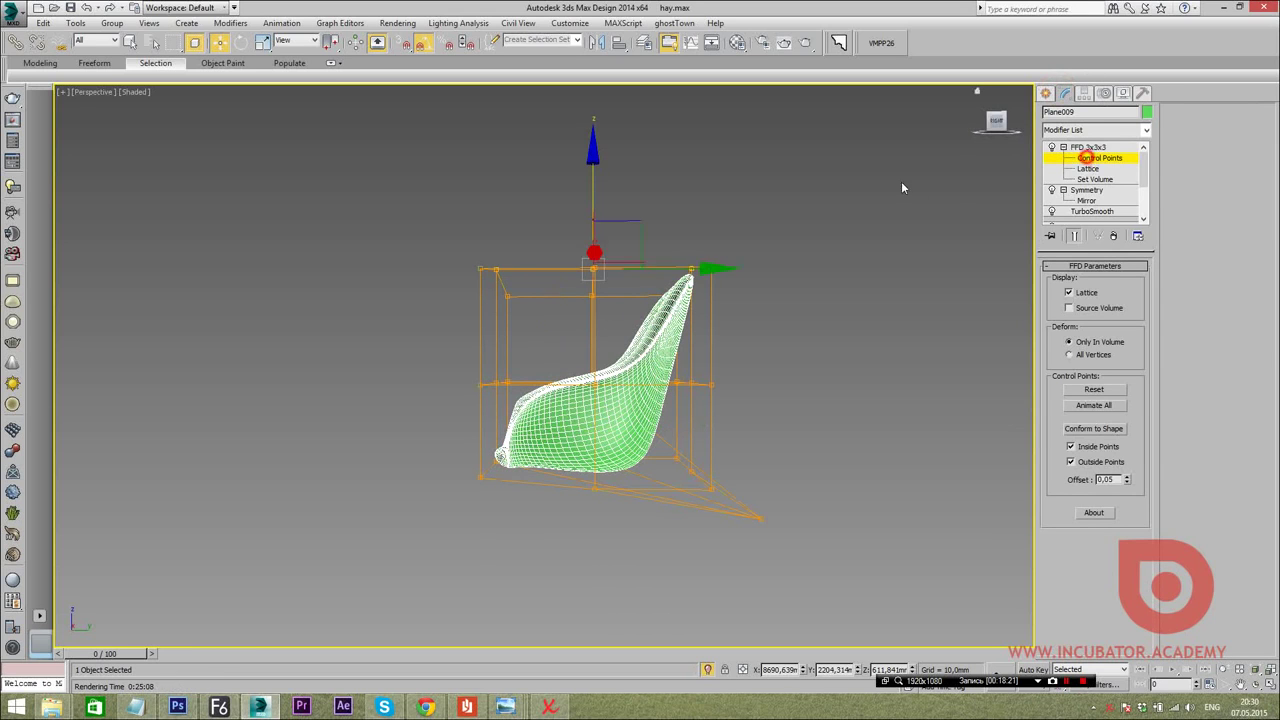
drag(801, 368, 801, 366)
drag(429, 180, 824, 343)
drag(600, 198, 593, 225)
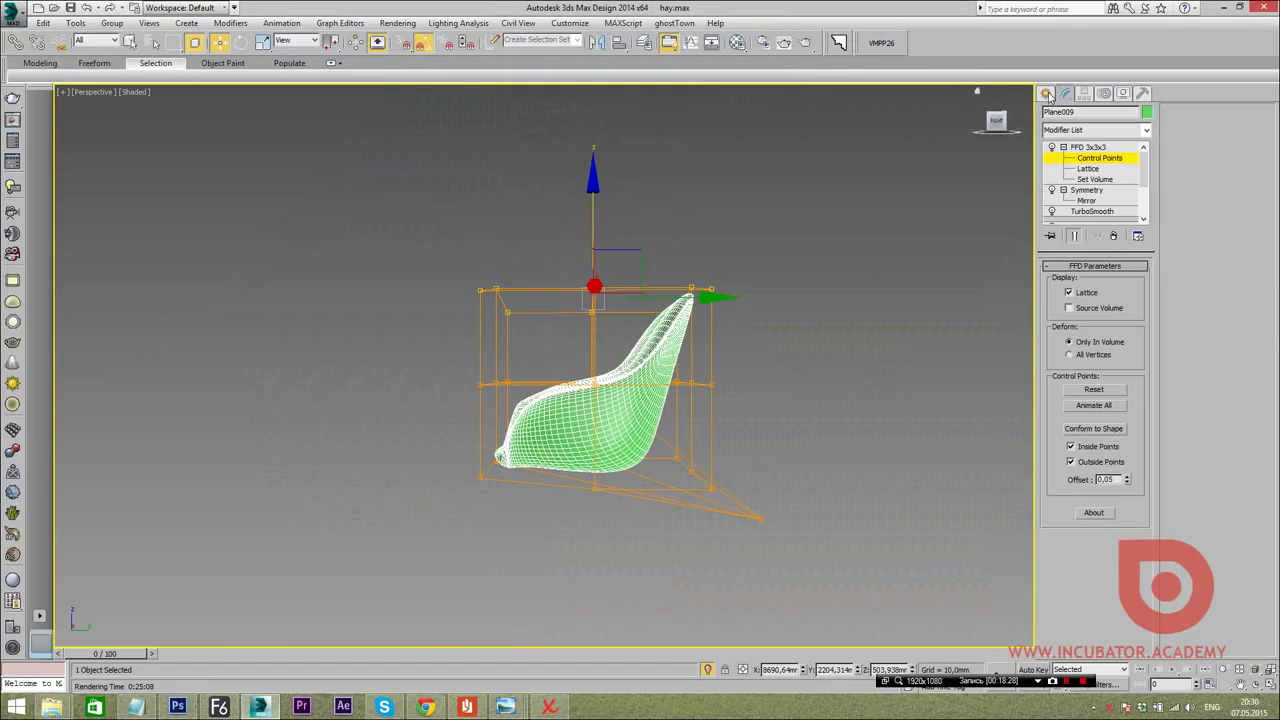
click(1047, 93)
alt+middle_drag(697, 423, 580, 390)
Maximize the Top wireframe view and enter the seat's FFD Control Points level
scroll(580, 390, up, 5)
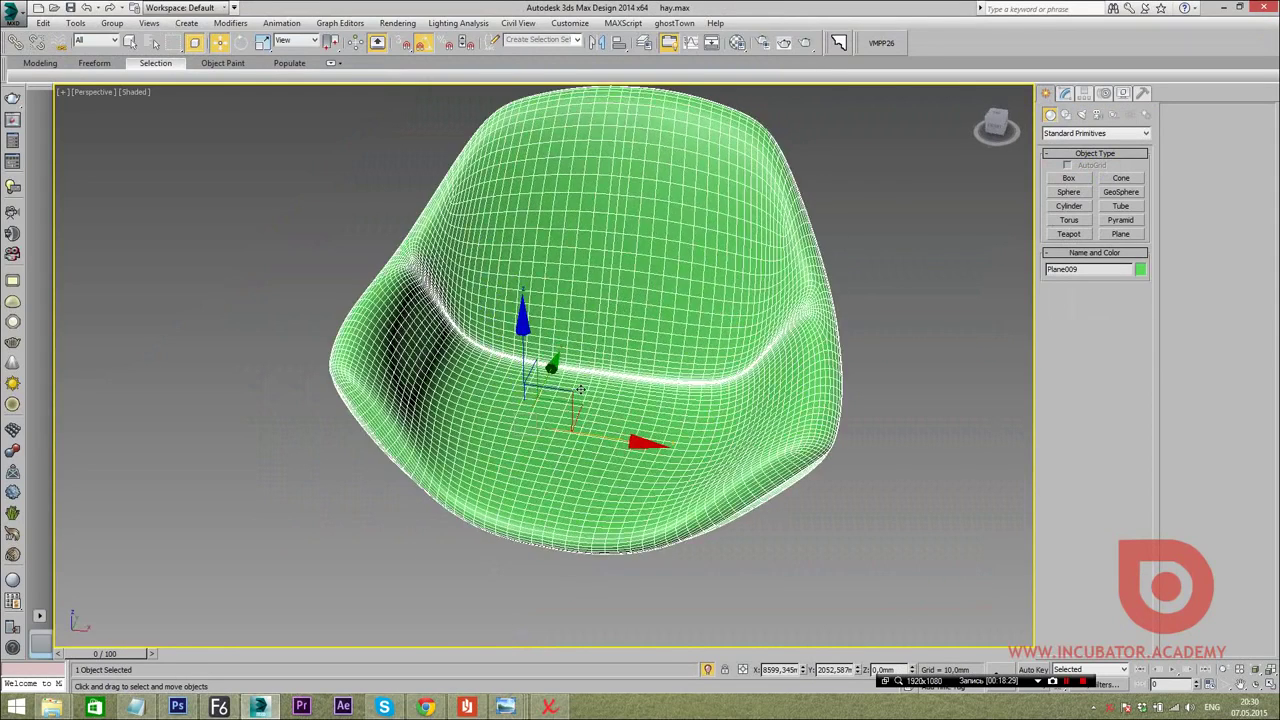
key(alt+w)
key(alt+w)
key(z)
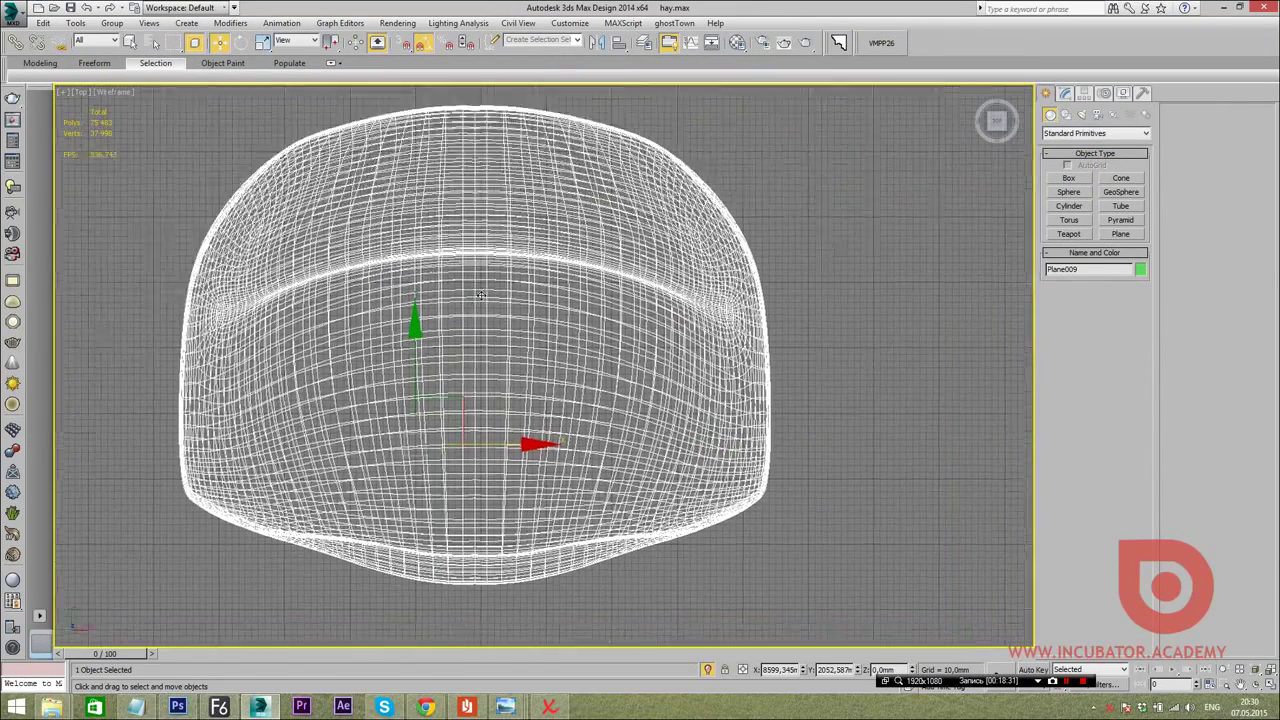
scroll(480, 295, down, 2)
click(1066, 94)
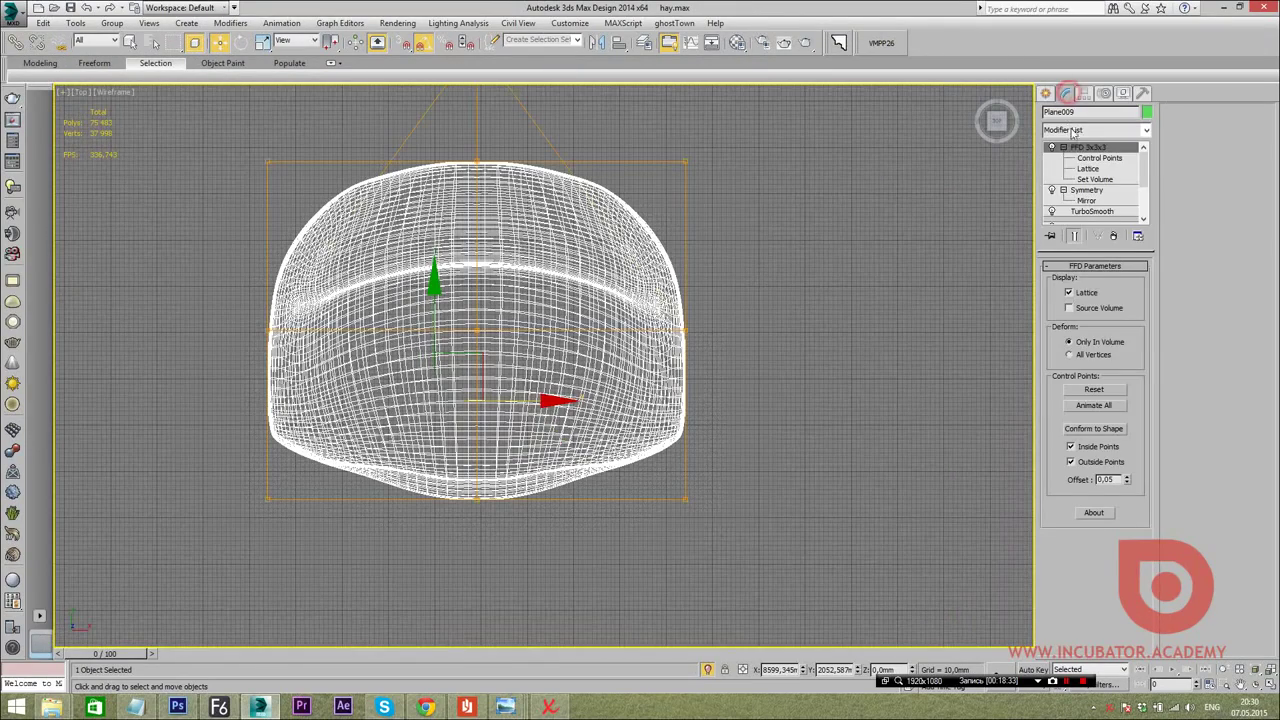
click(1090, 157)
Move the top lattice points outward to stretch the back outline, then start a Standard Primitive
middle_drag(780, 282, 830, 407)
drag(829, 300, 256, 196)
drag(231, 133, 762, 336)
drag(526, 189, 527, 156)
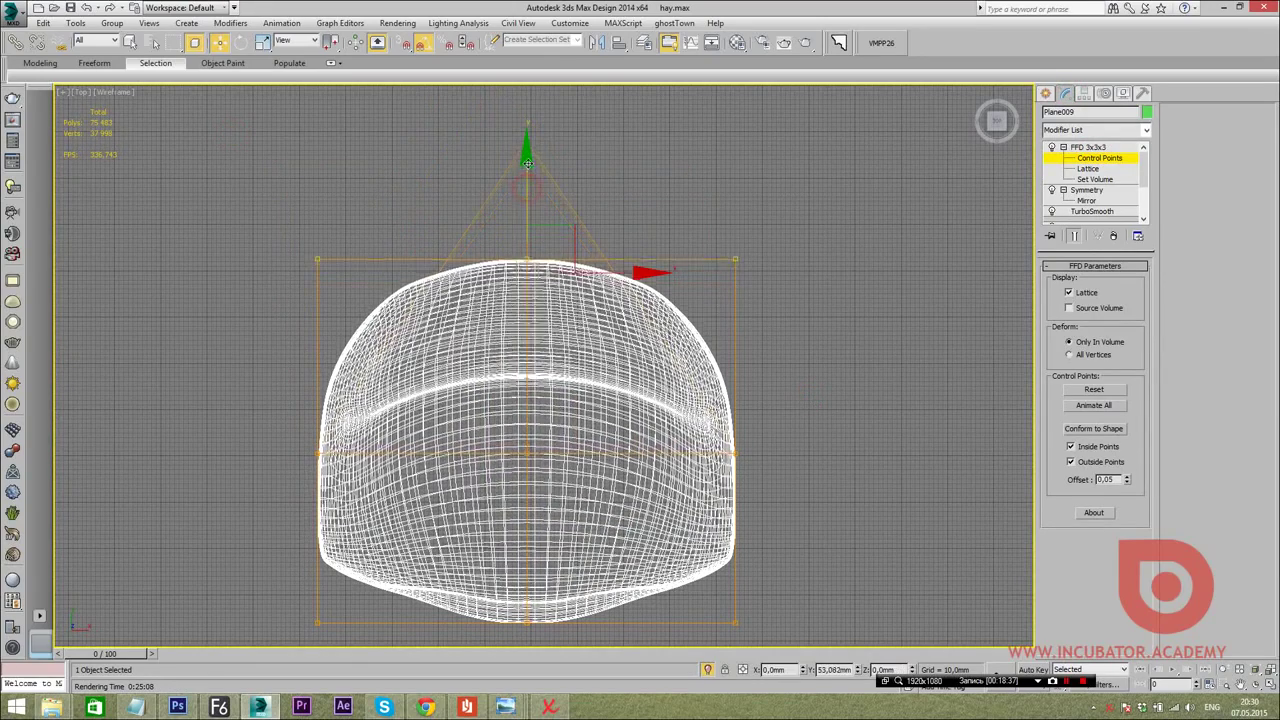
click(1045, 93)
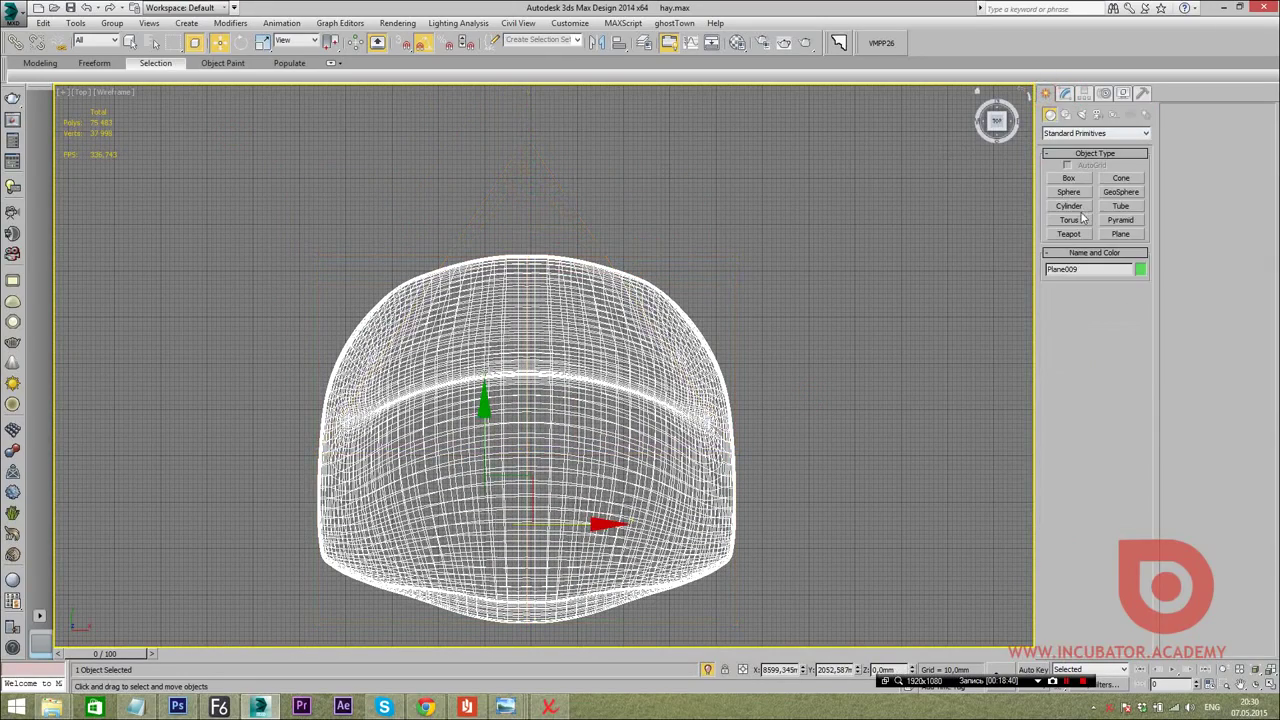
click(1070, 205)
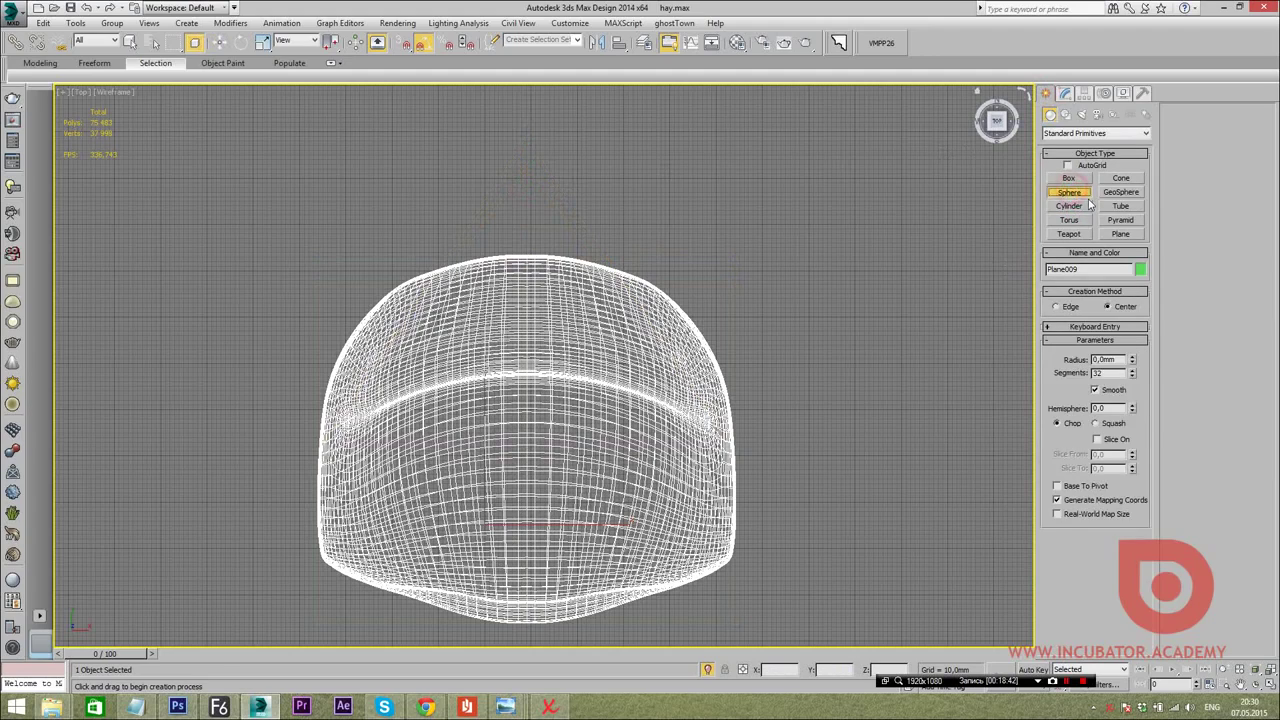
Draw a cylinder beside the seat and raise it to full leg height
drag(740, 383, 755, 370)
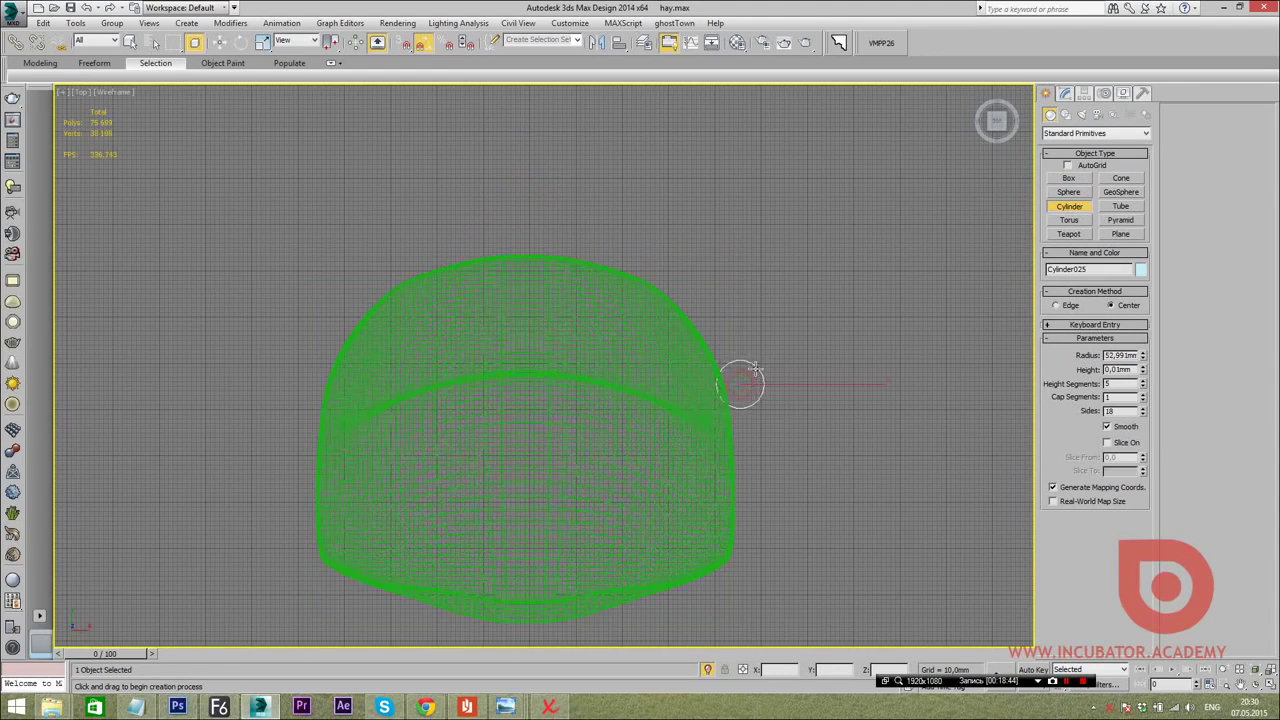
key(alt+w)
key(alt+w)
alt+middle_drag(717, 226, 577, 349)
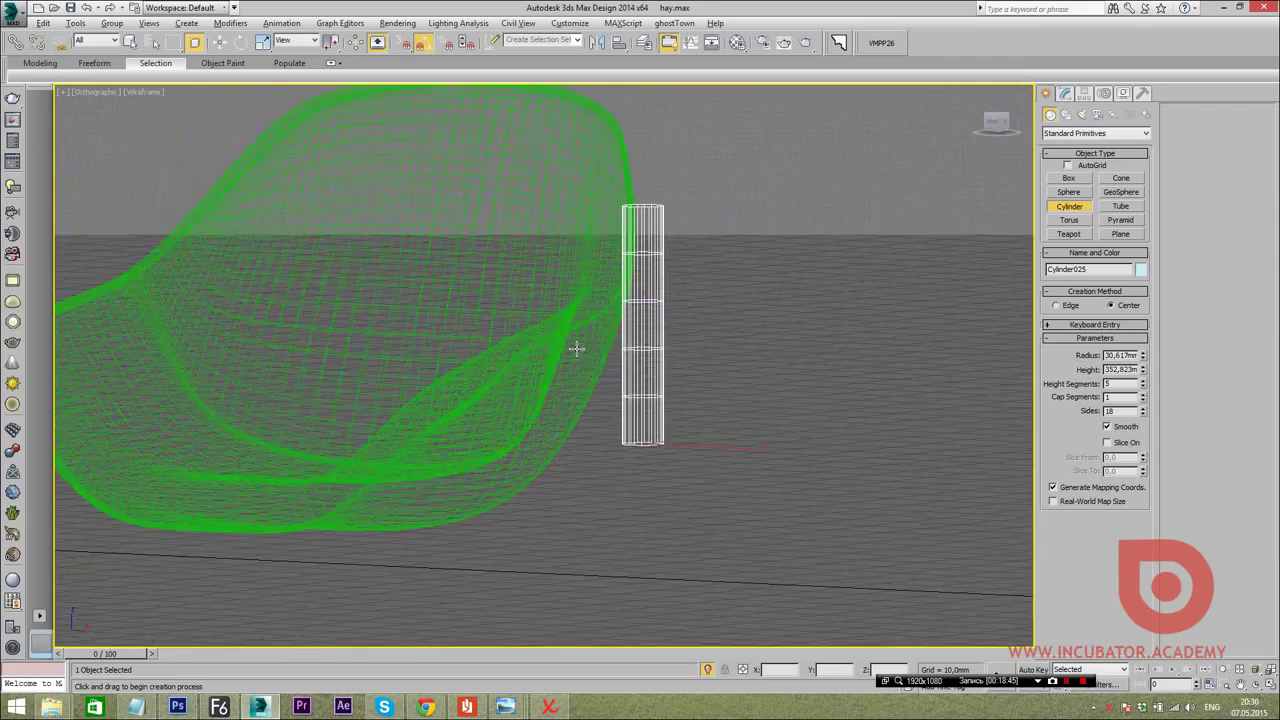
scroll(628, 362, up, 3)
key(alt+w)
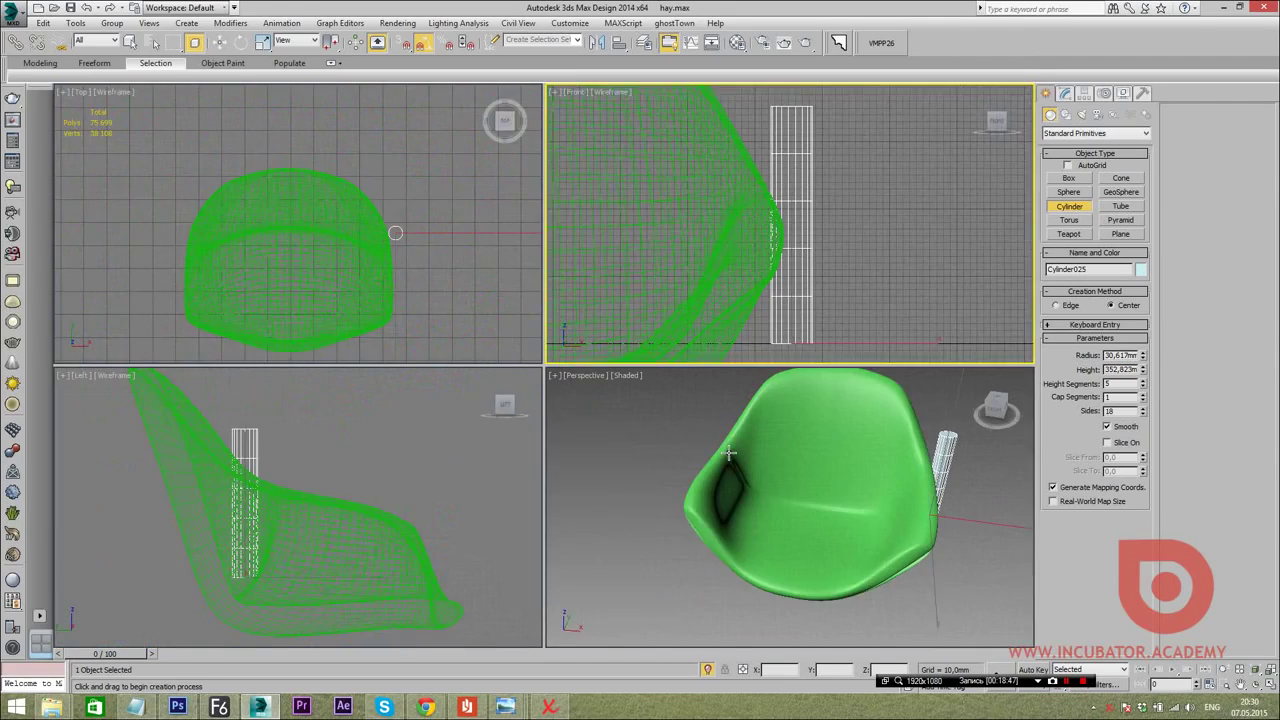
key(alt+w)
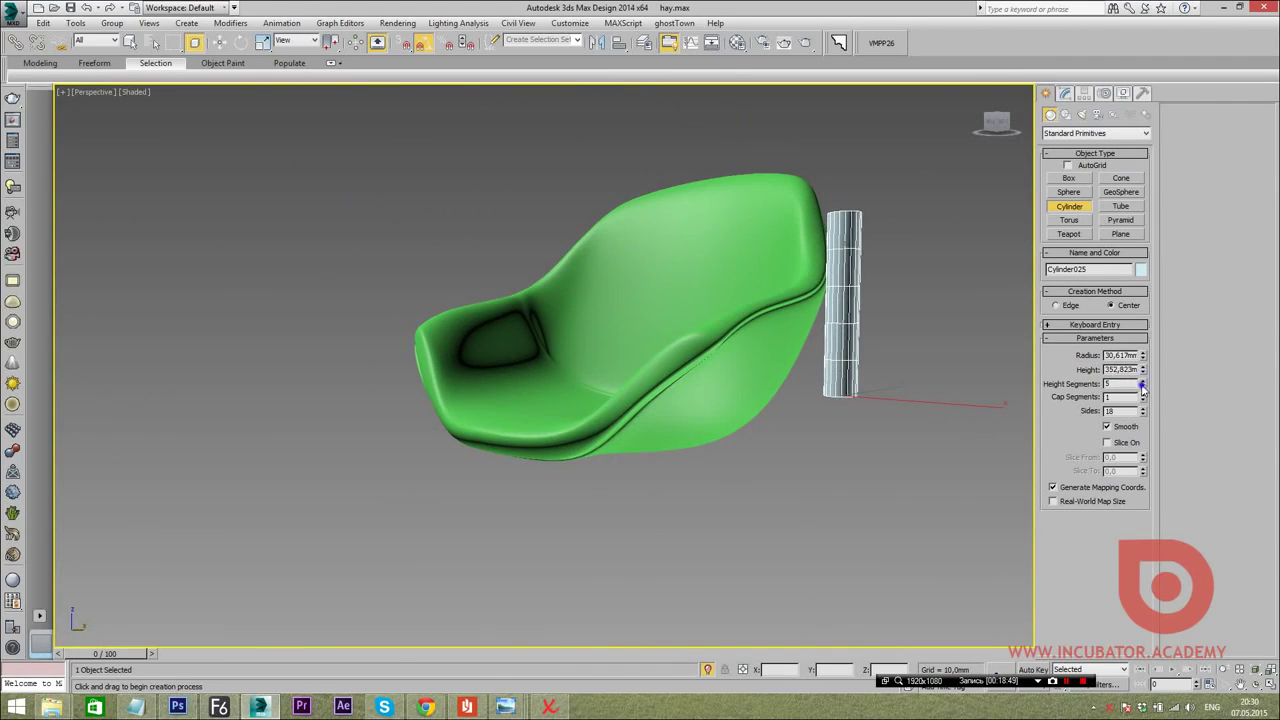
alt+middle_drag(886, 380, 972, 383)
alt+middle_drag(824, 332, 837, 349)
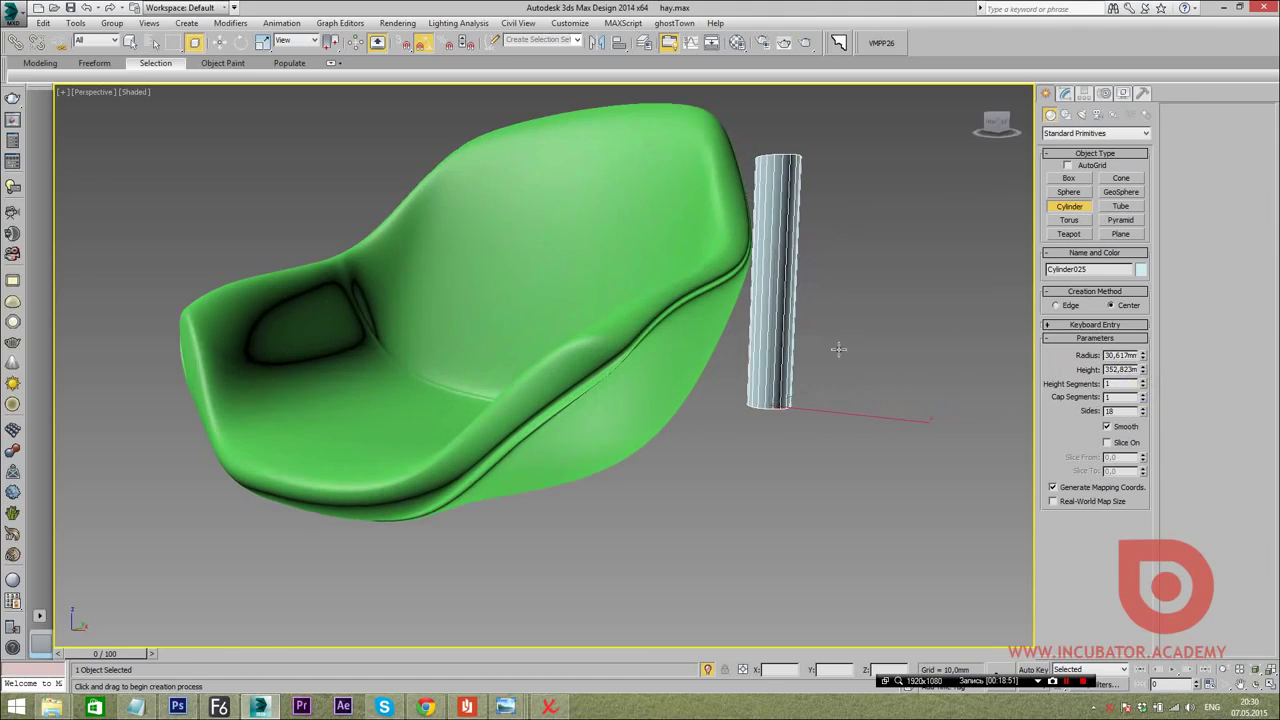
Set the cylinder's Sides to 34
right_click(837, 349)
alt+middle_drag(872, 472, 803, 258)
right_click(803, 258)
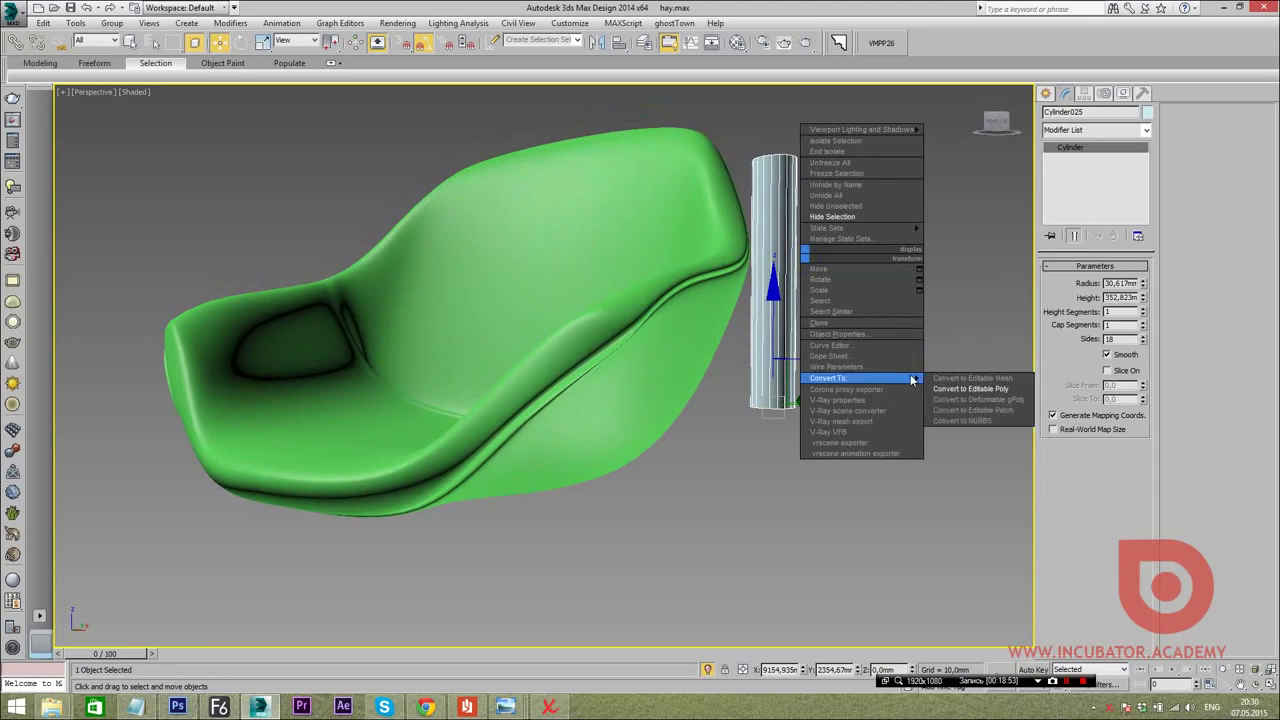
click(1141, 340)
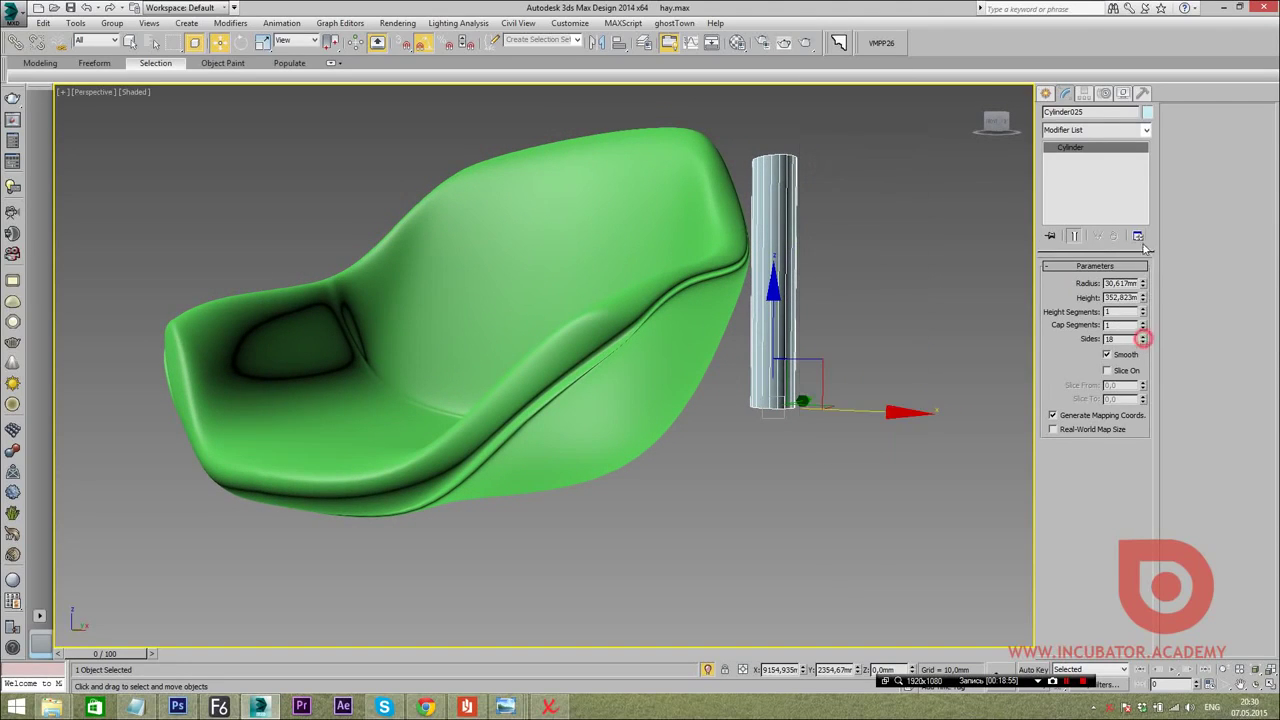
click(1143, 337)
alt+middle_drag(700, 370, 815, 402)
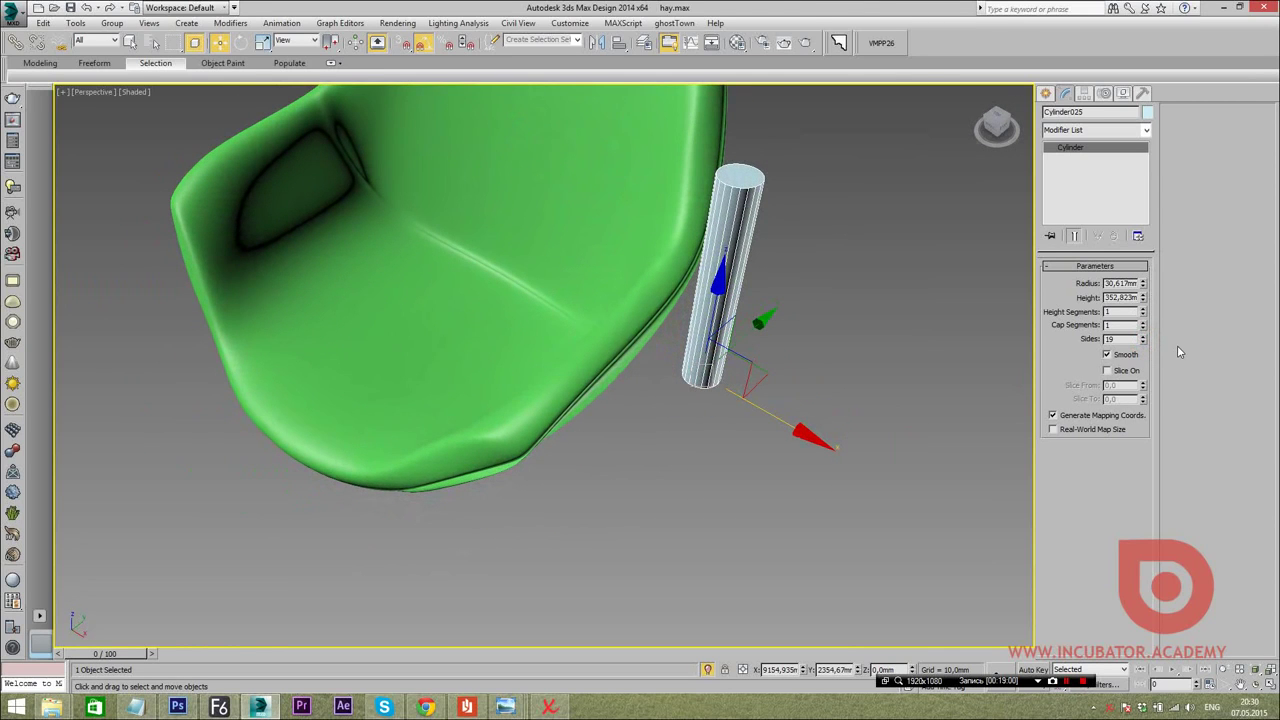
drag(1143, 341, 1137, 240)
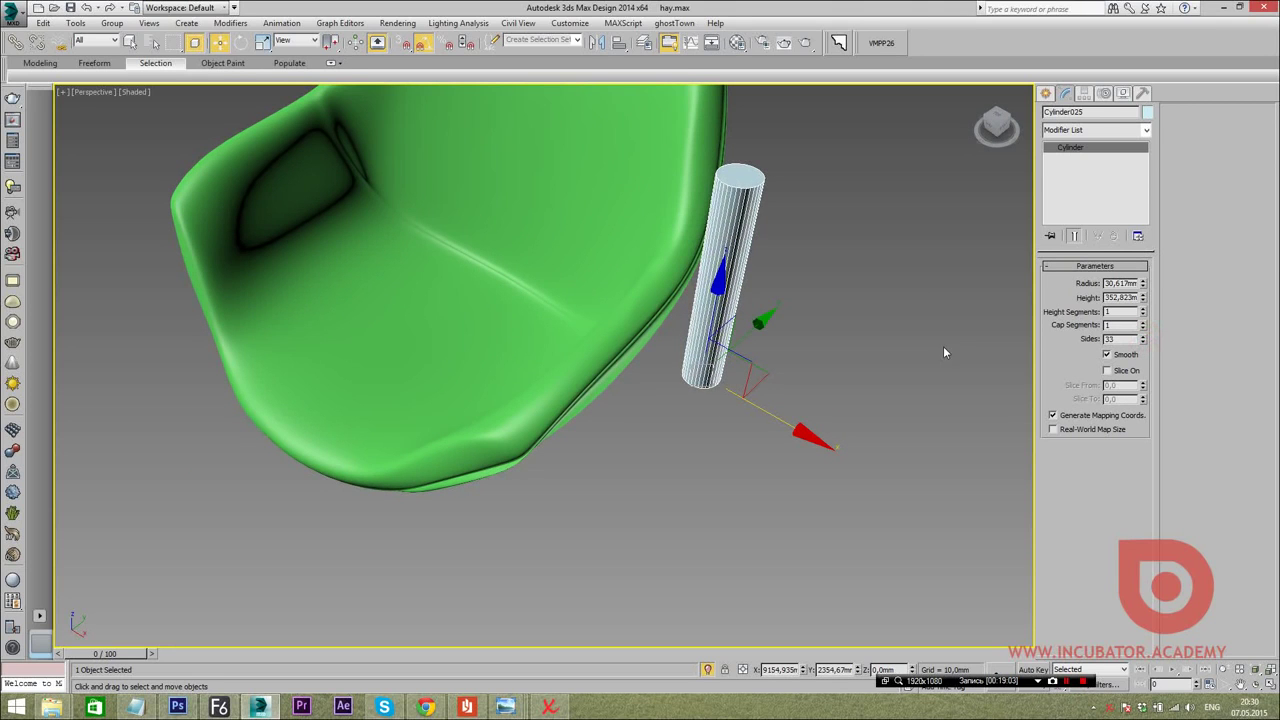
alt+middle_drag(943, 352, 873, 327)
alt+middle_drag(797, 345, 783, 357)
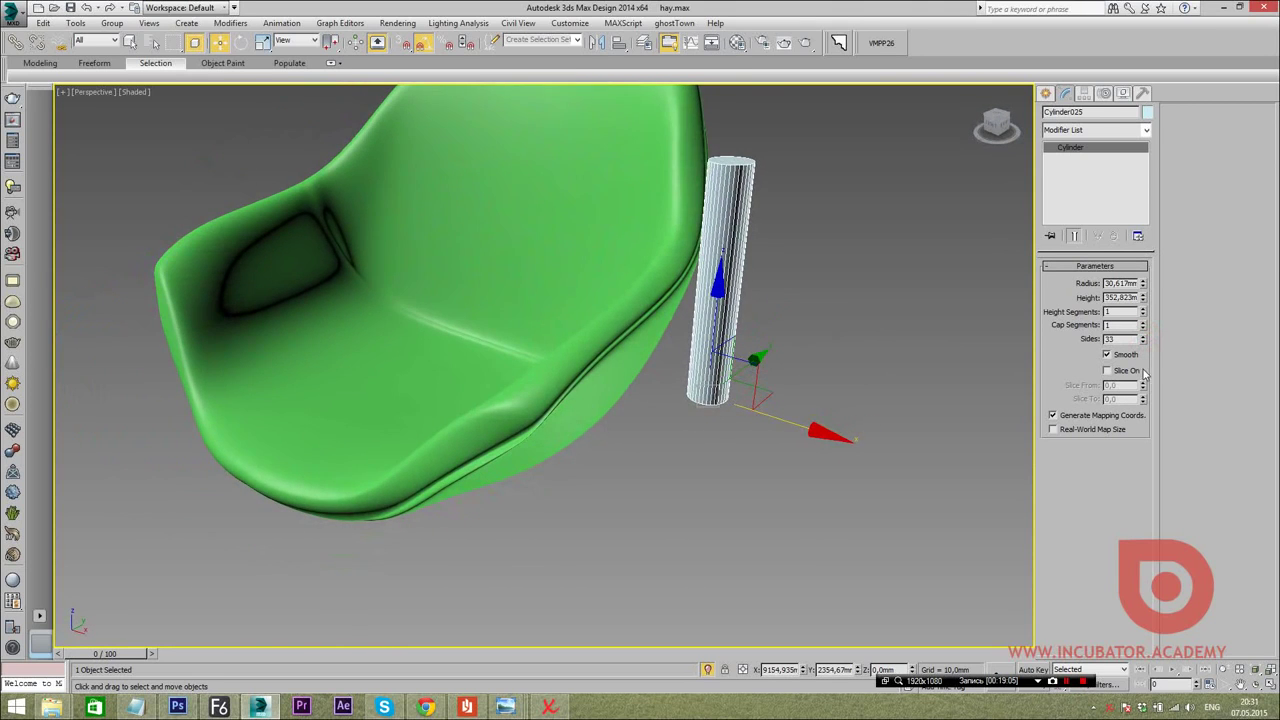
click(1143, 336)
Convert the cylinder to Editable Poly and pull its bottom vertex ring downward
right_click(731, 243)
mouse_move(770, 358)
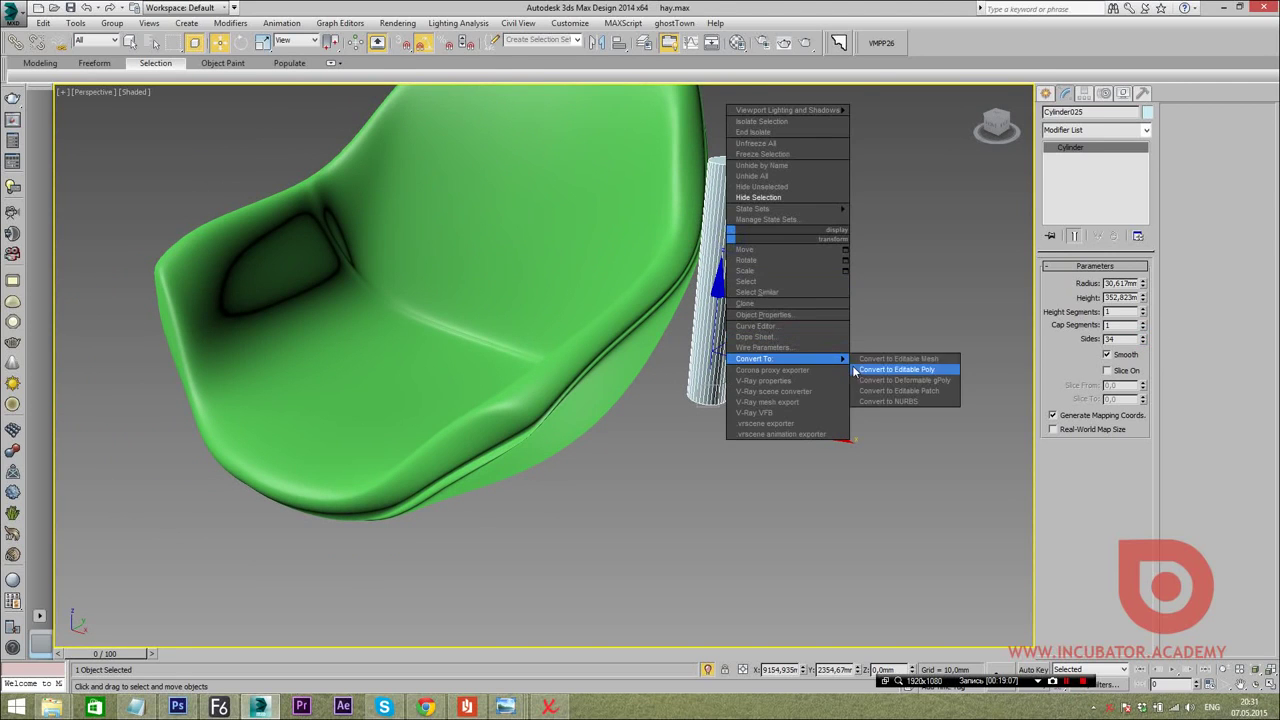
click(876, 370)
alt+middle_drag(876, 370, 809, 353)
key(1)
drag(660, 360, 849, 503)
alt+middle_drag(849, 503, 692, 333)
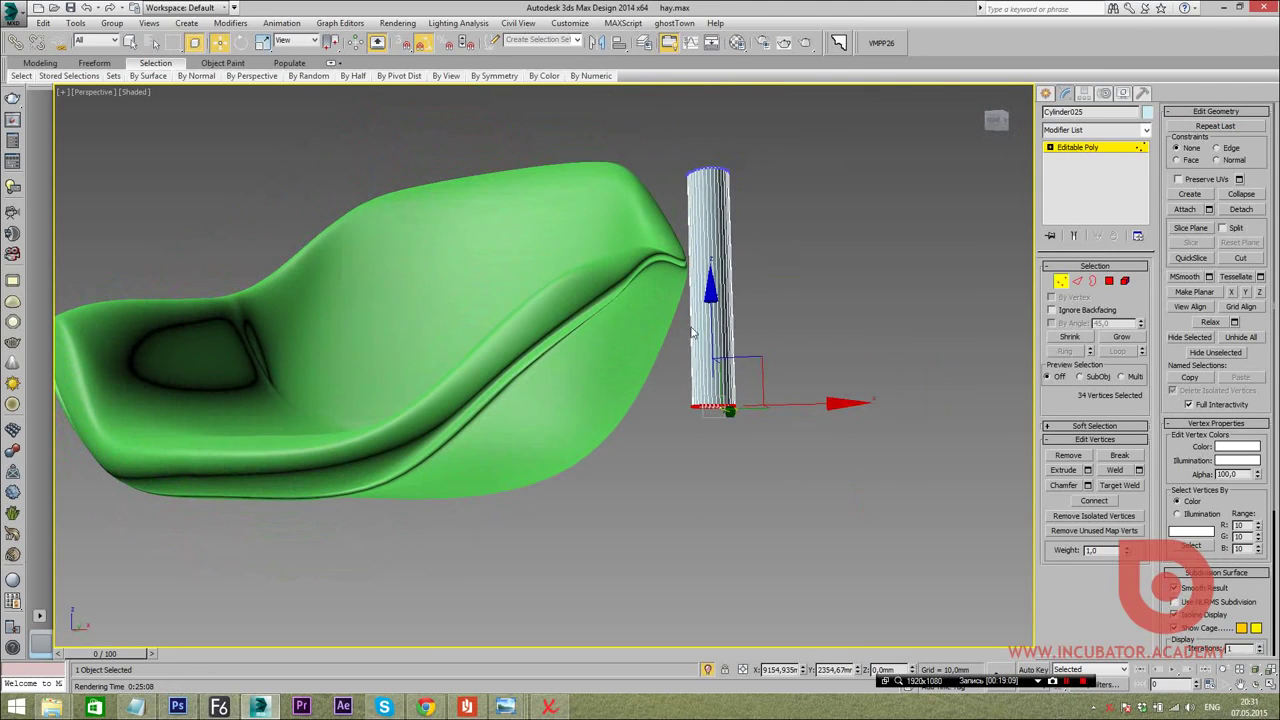
drag(712, 357, 716, 440)
alt+middle_drag(716, 440, 760, 459)
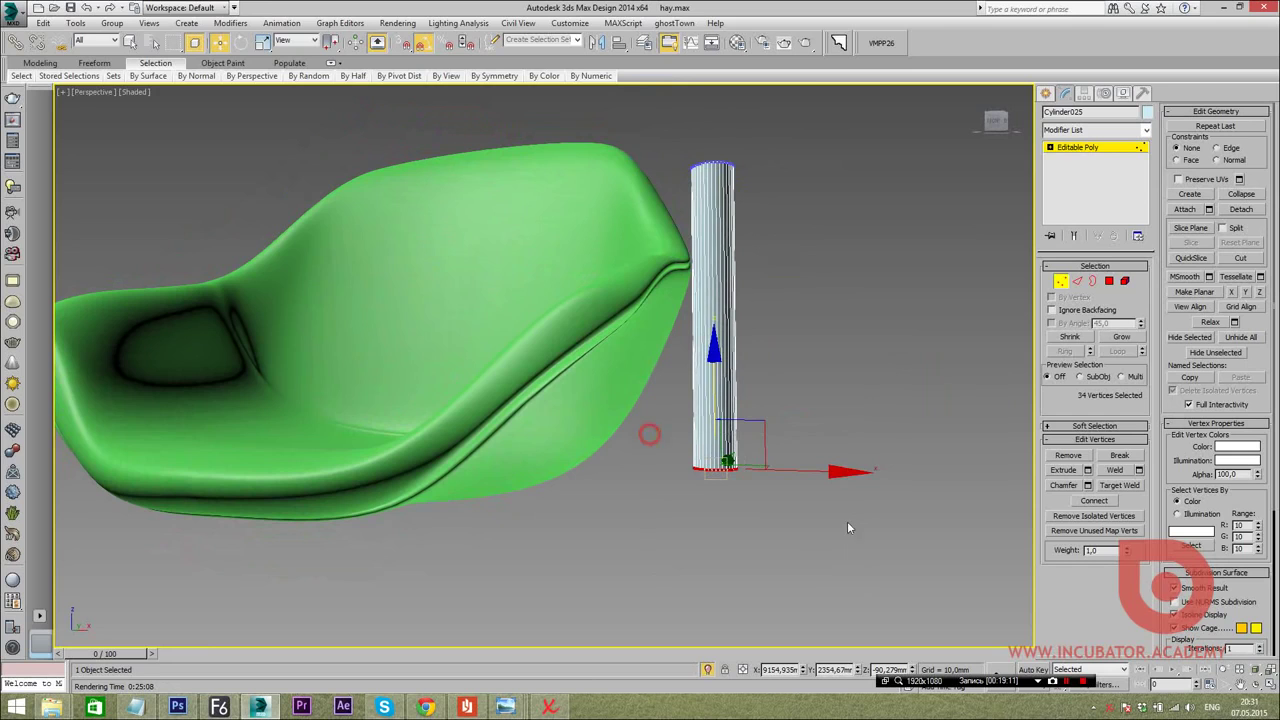
alt+middle_drag(847, 527, 733, 488)
key(alt+Tab)
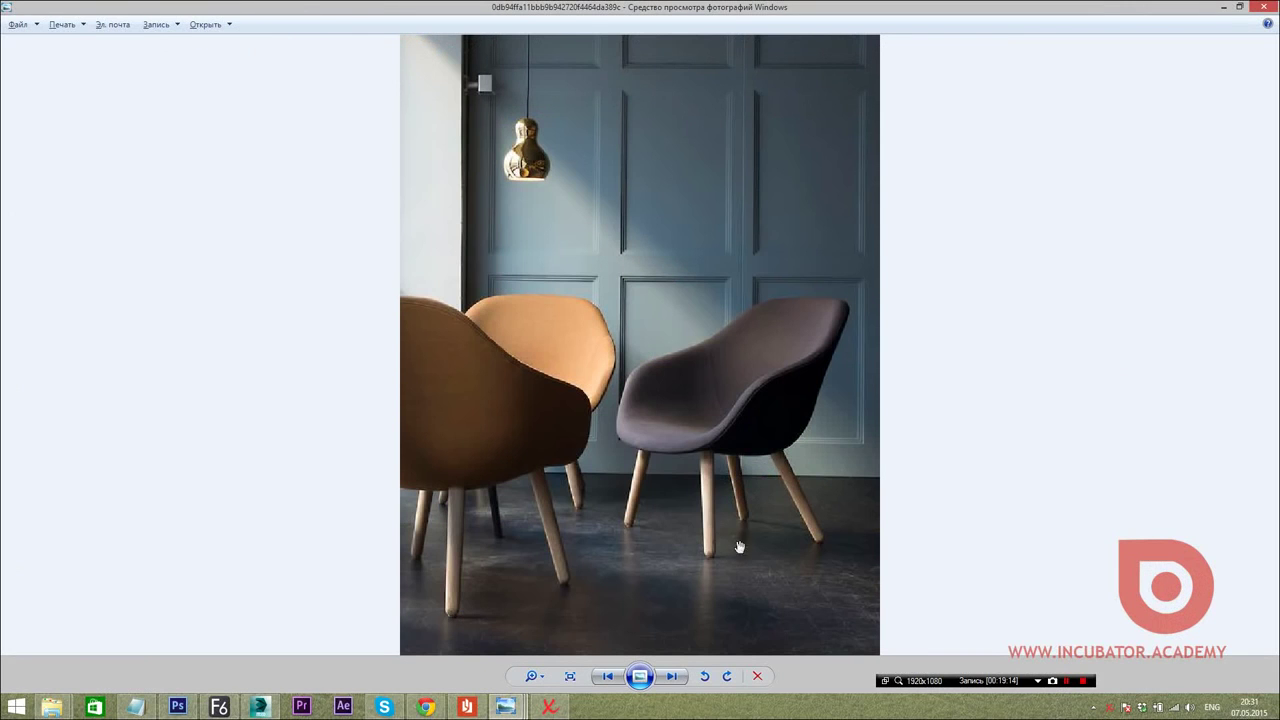
key(alt+Tab)
key(r)
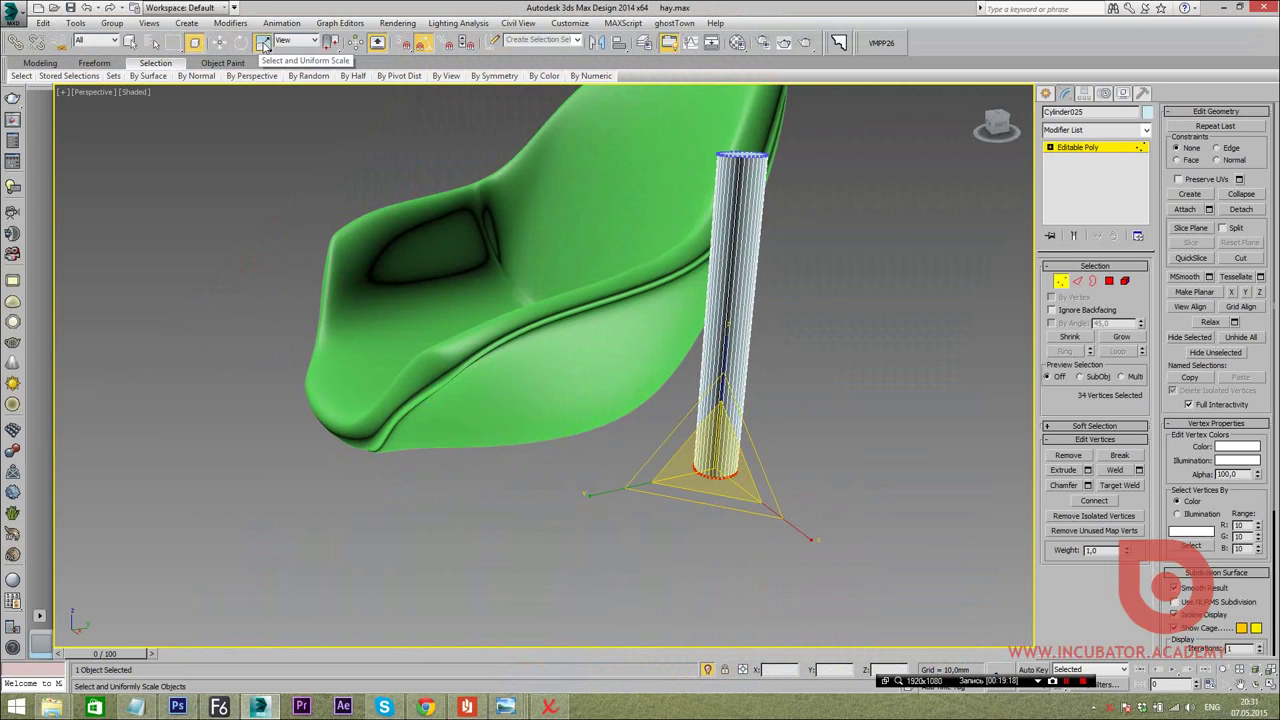
Scale the leg's bottom vertex ring to 70% so it tapers toward the foot
drag(720, 492, 720, 487)
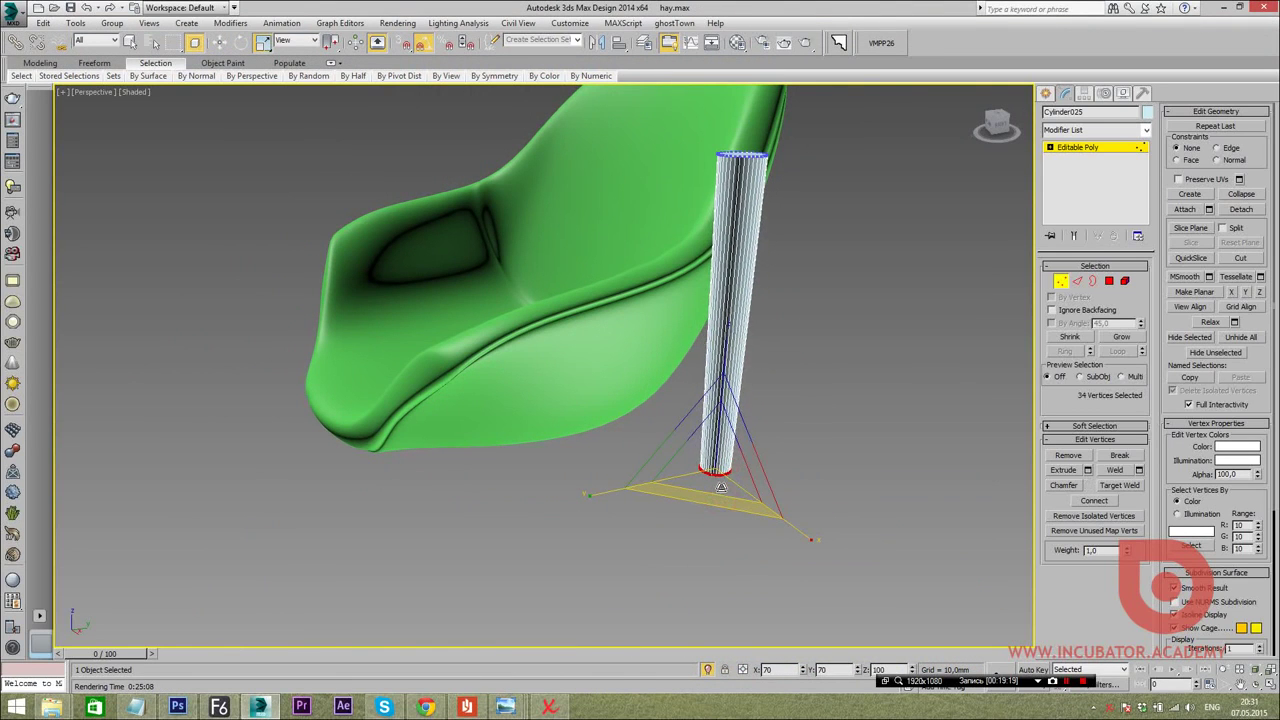
alt+middle_drag(720, 487, 814, 471)
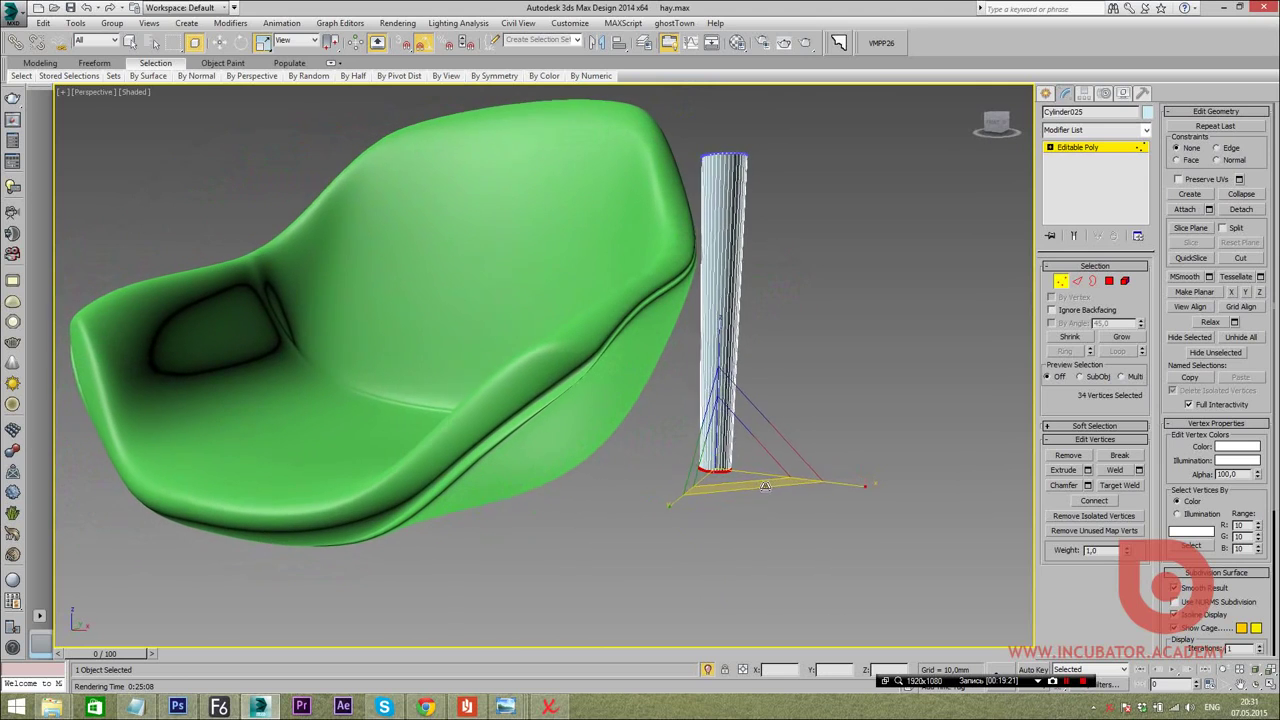
click(1045, 93)
click(940, 267)
alt+middle_drag(940, 267, 783, 402)
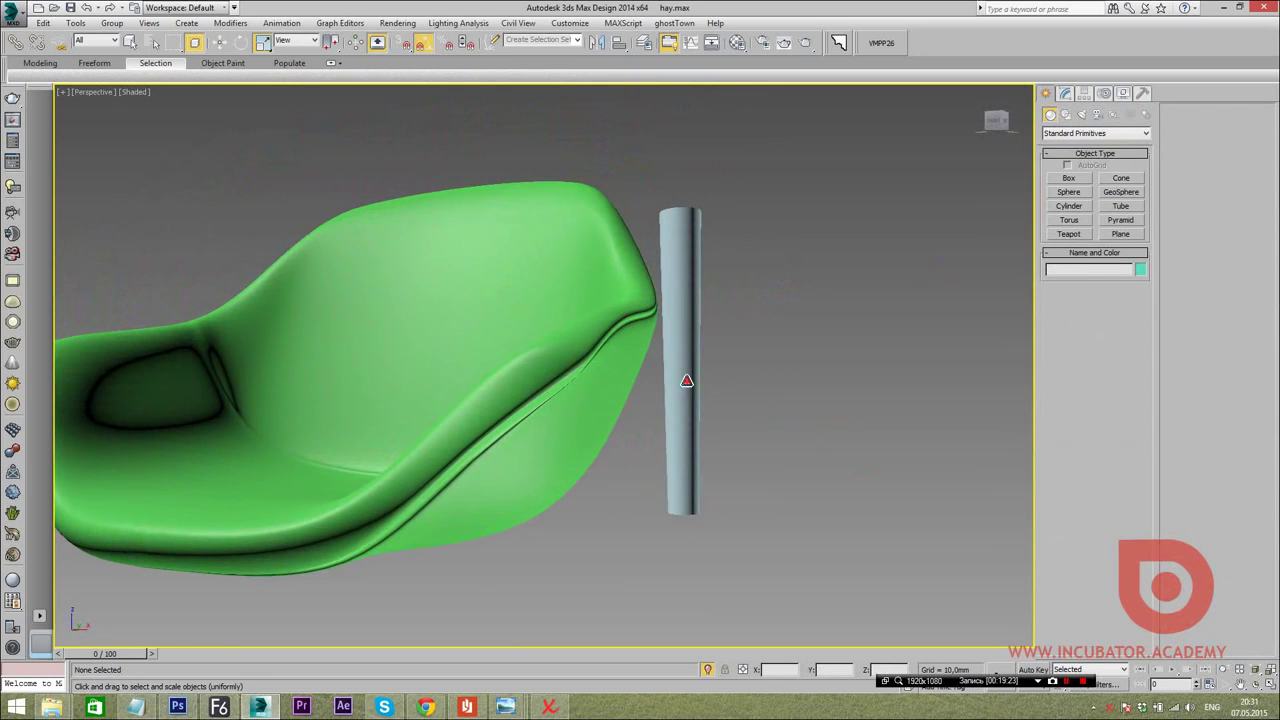
Select the leg and, in Edge mode, box-select its bottom edge loop
click(687, 381)
alt+middle_drag(687, 381, 720, 430)
click(1064, 93)
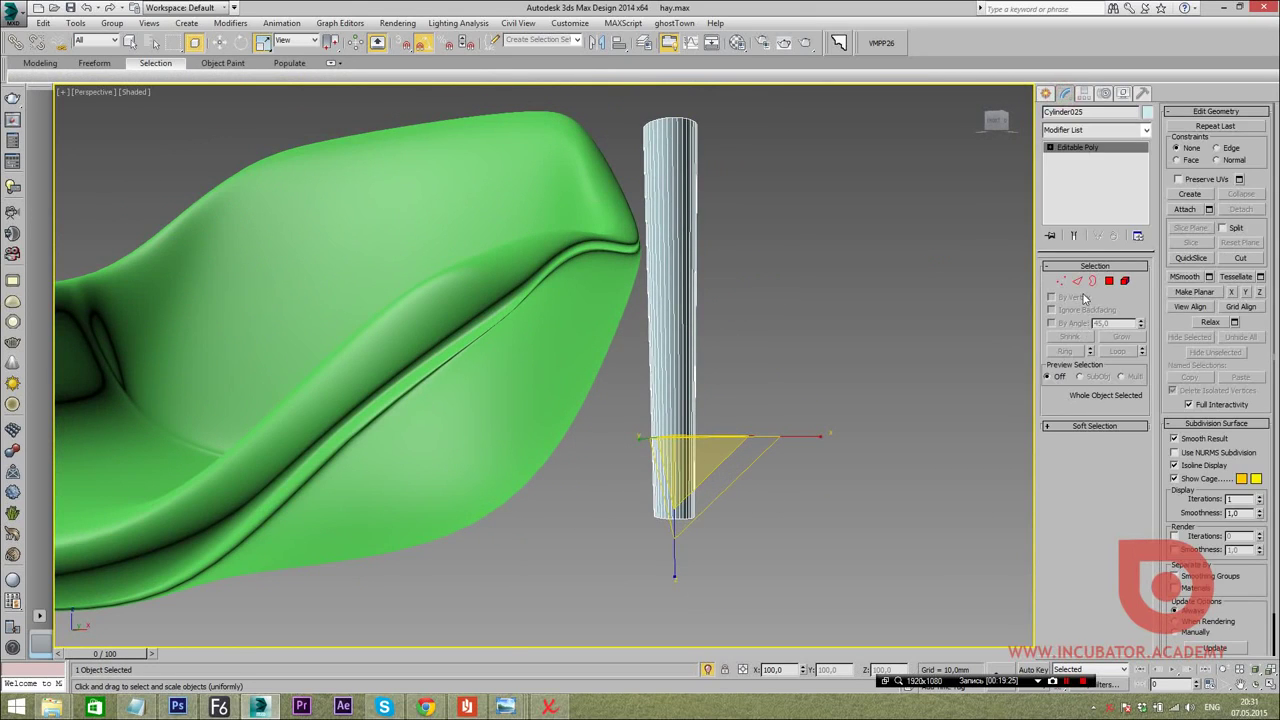
key(alt+Tab)
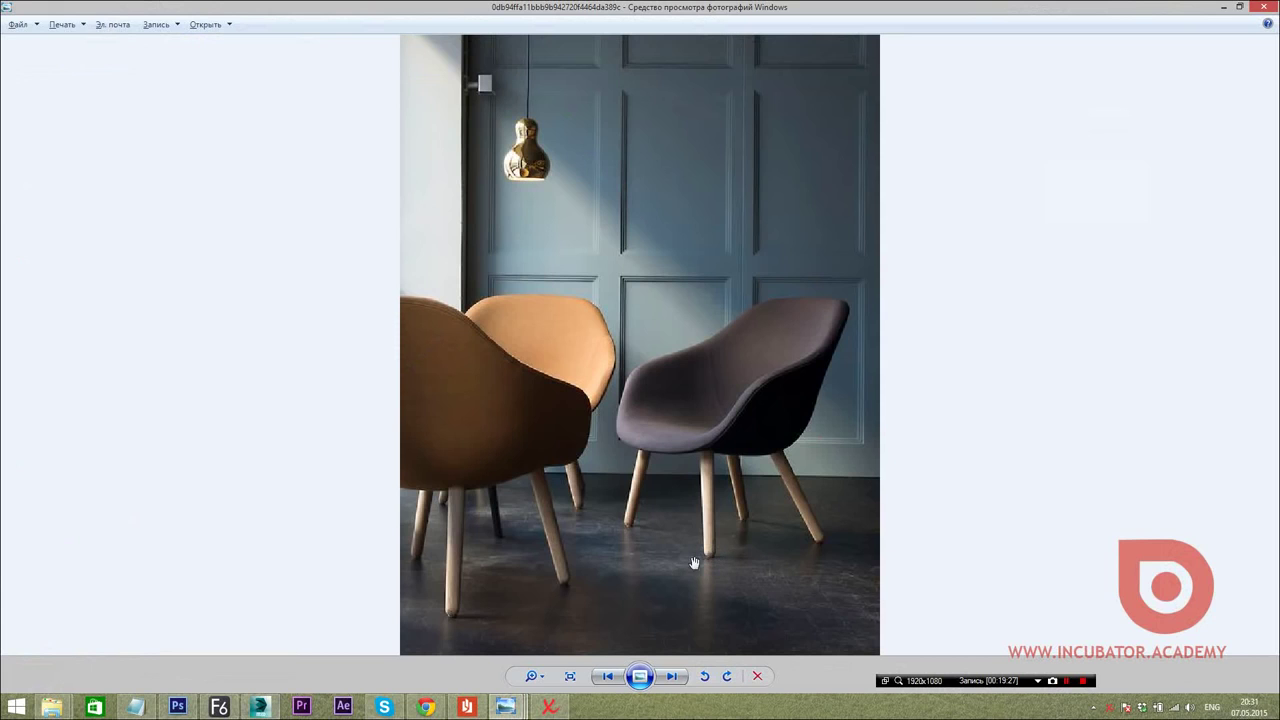
key(alt+Tab)
key(2)
mouse_move(586, 443)
alt+middle_down()
mouse_move(625, 545)
mouse_move(809, 471)
alt+middle_up()
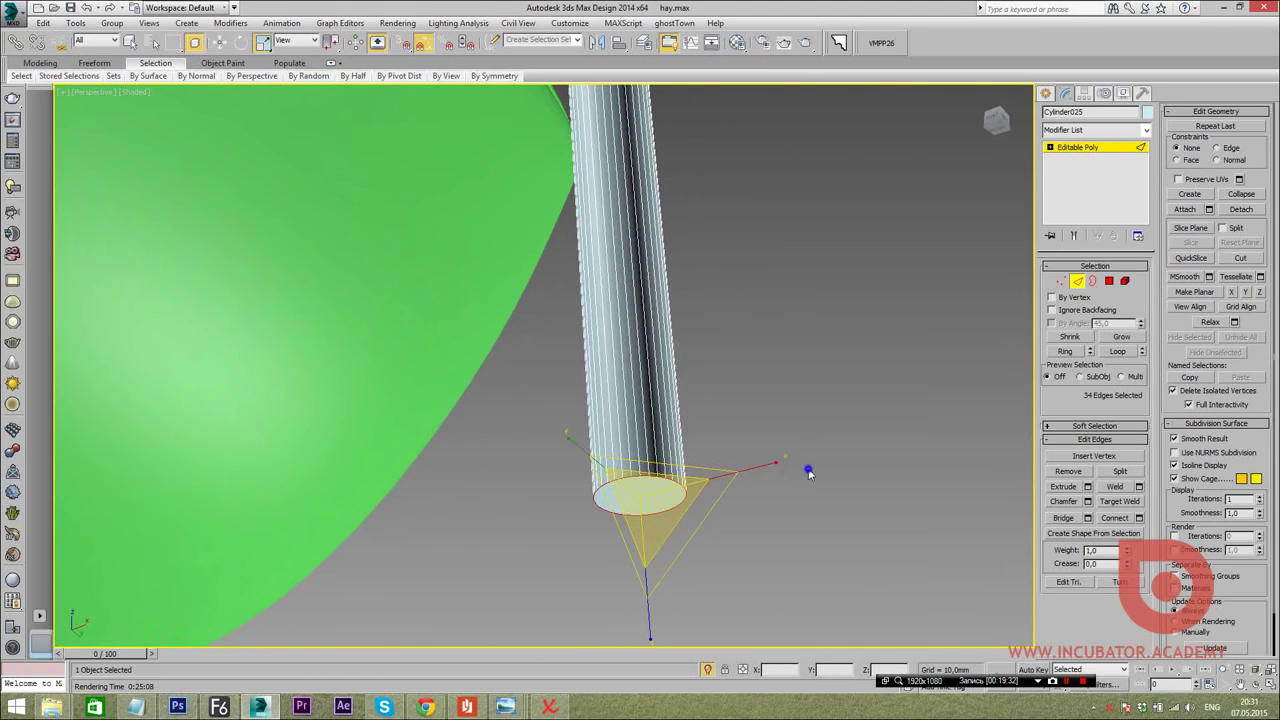
Chamfer the leg's bottom edge loop by 8.754 mm with 8 segments
right_click(804, 465)
click(685, 546)
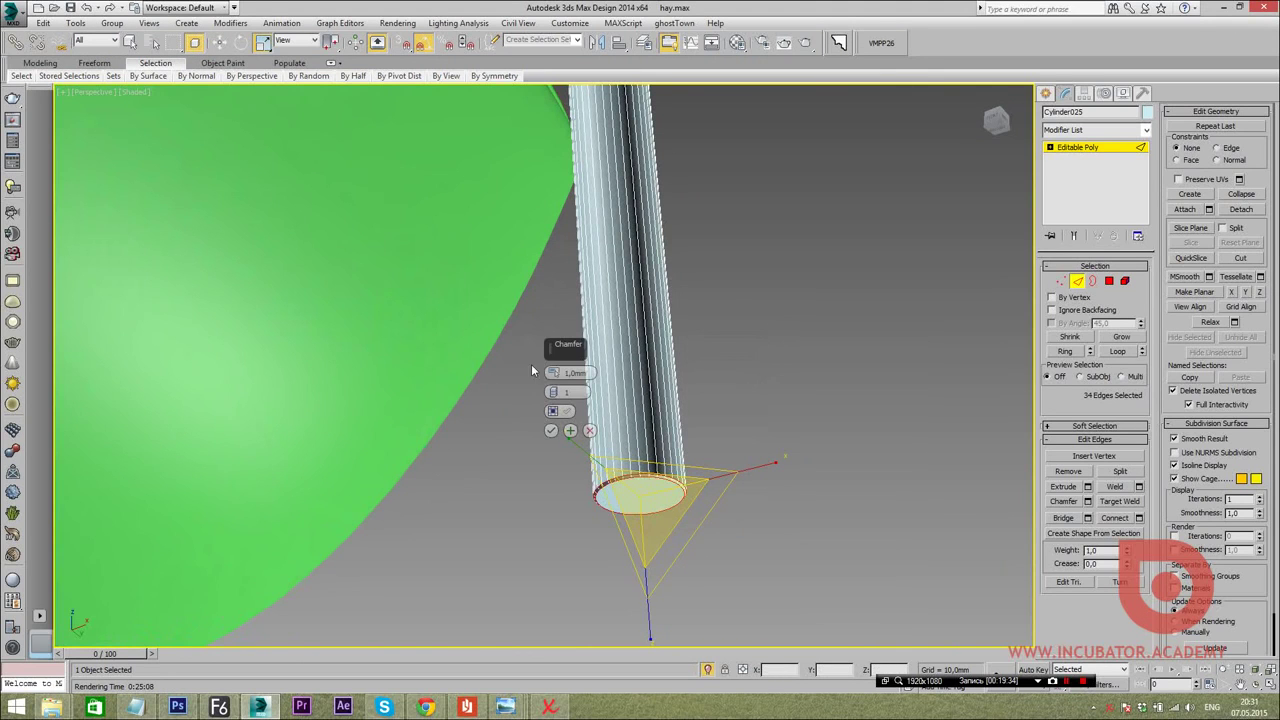
drag(555, 328, 556, 343)
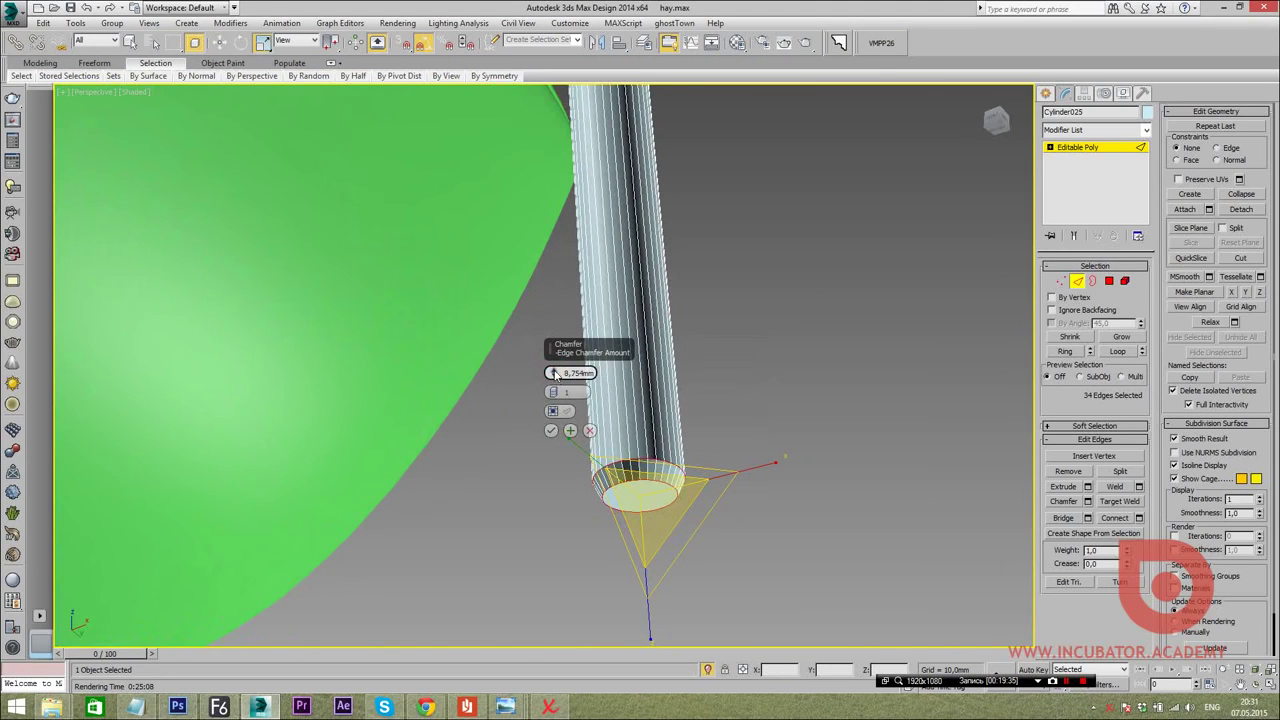
drag(556, 392, 556, 372)
mouse_move(570, 430)
alt+middle_down()
mouse_move(603, 582)
mouse_move(607, 552)
alt+middle_up()
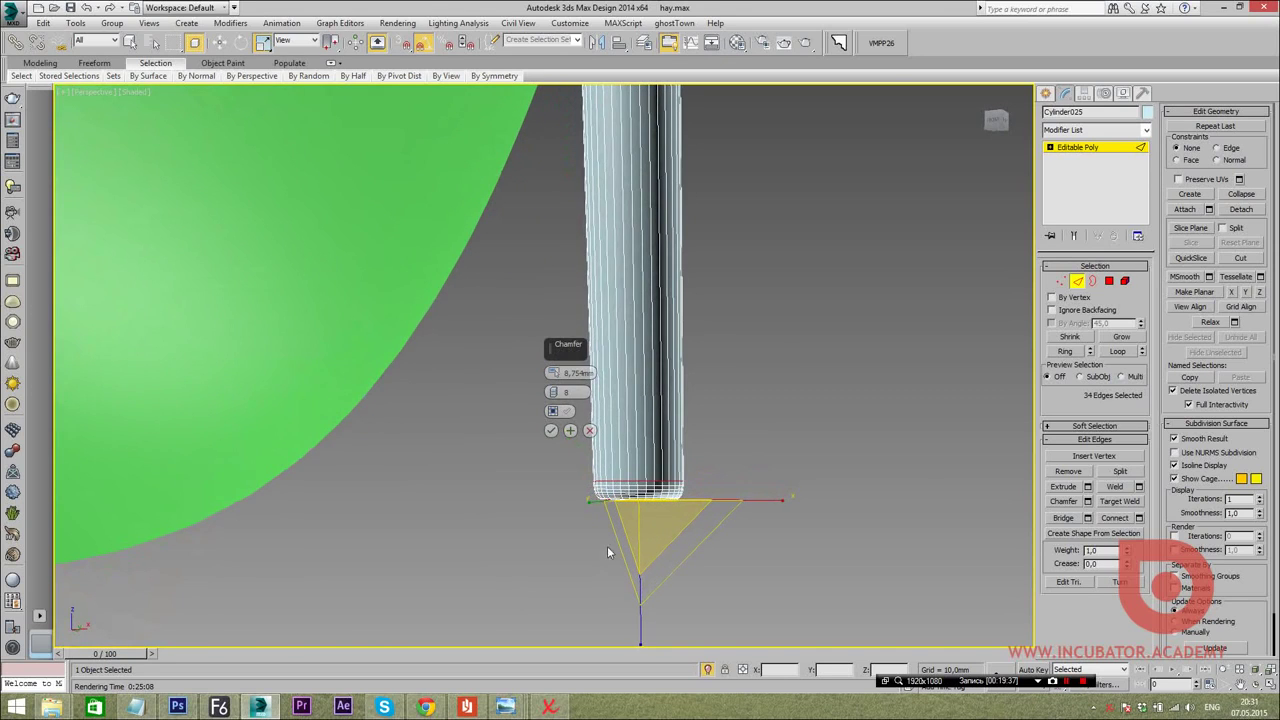
click(550, 430)
alt+middle_drag(543, 434, 633, 436)
Select the leg's bottom polygons and turn on Soft Selection with a reduced falloff
key(w)
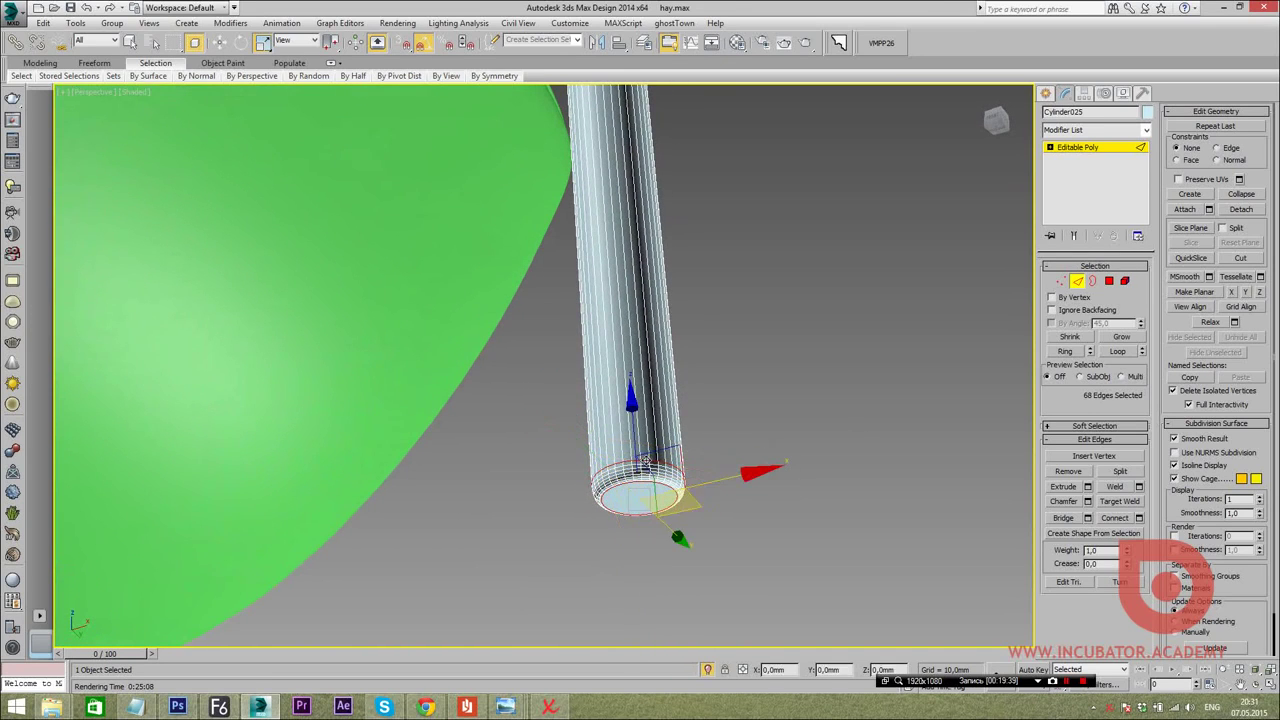
click(1109, 281)
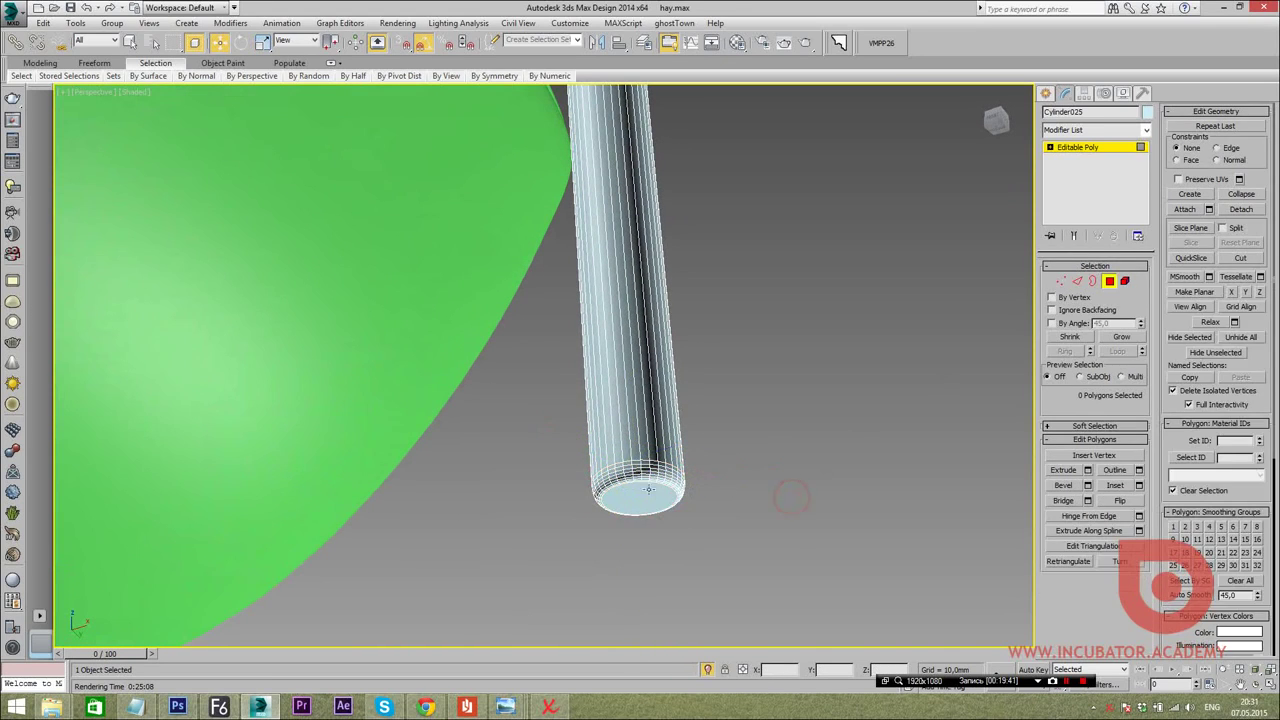
alt+middle_drag(640, 460, 625, 350)
scroll(645, 487, up, 3)
alt+middle_drag(645, 487, 566, 397)
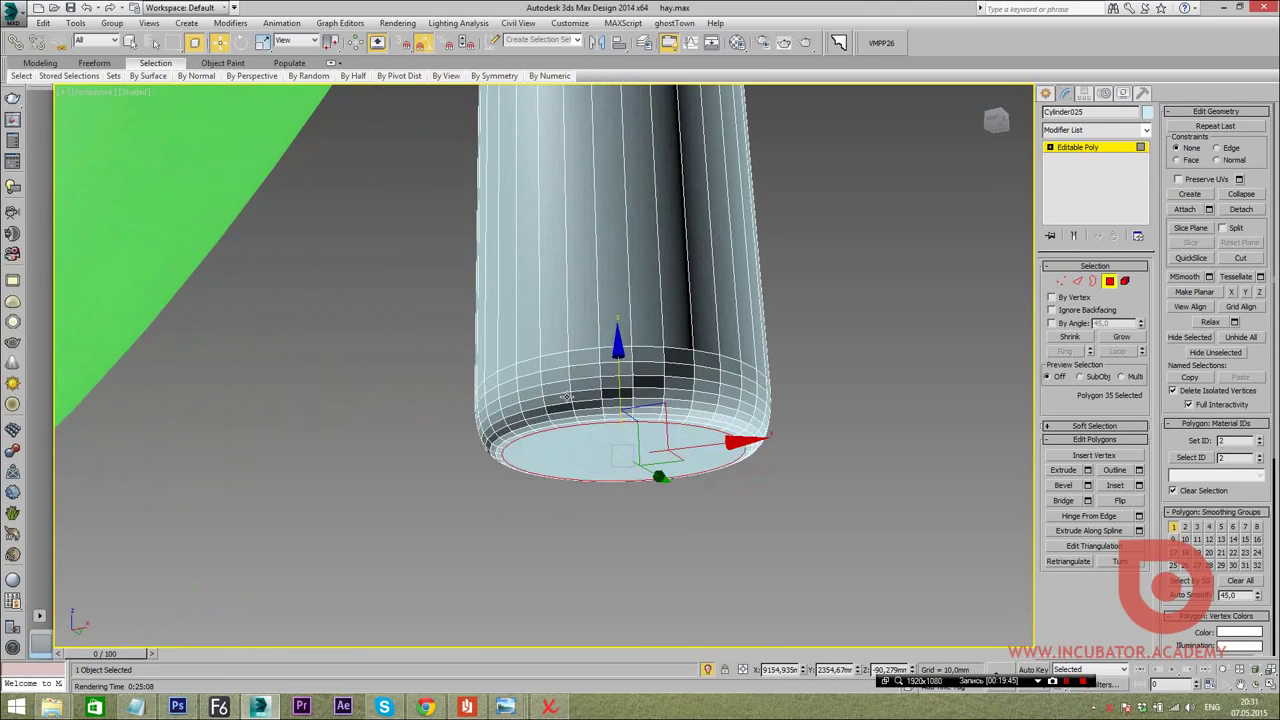
scroll(790, 400, down, 2)
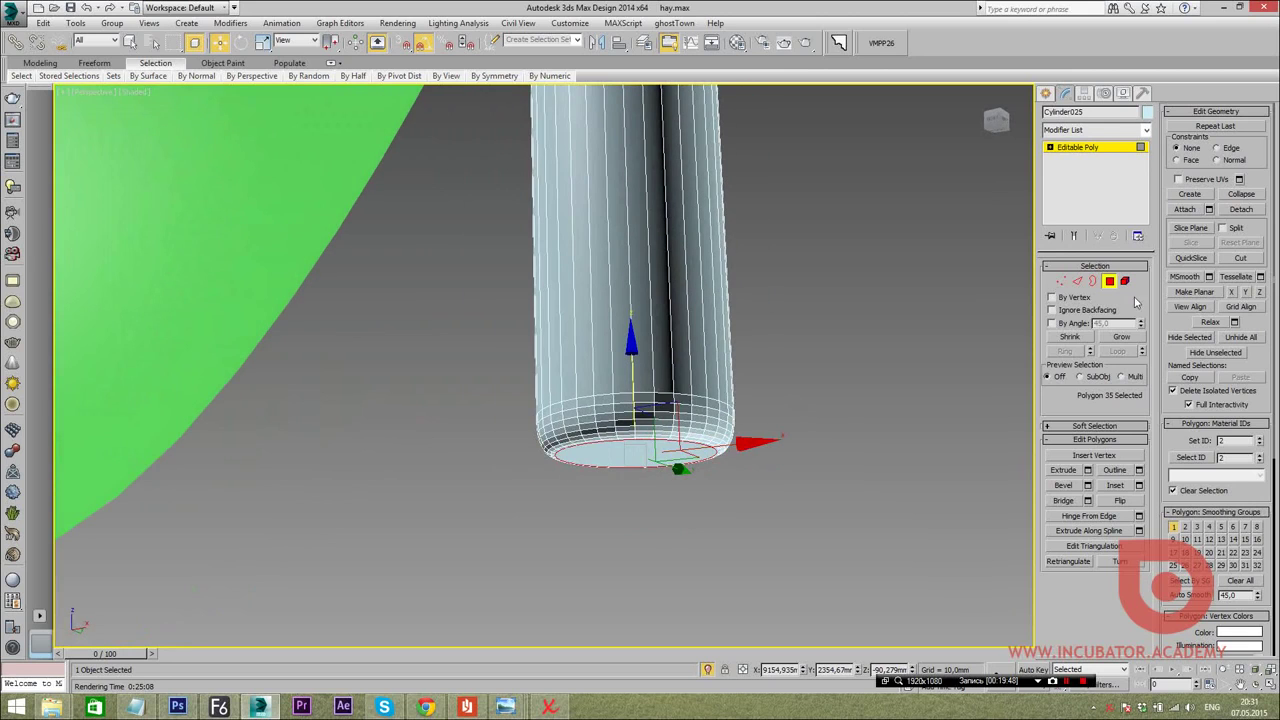
click(1089, 427)
click(1193, 125)
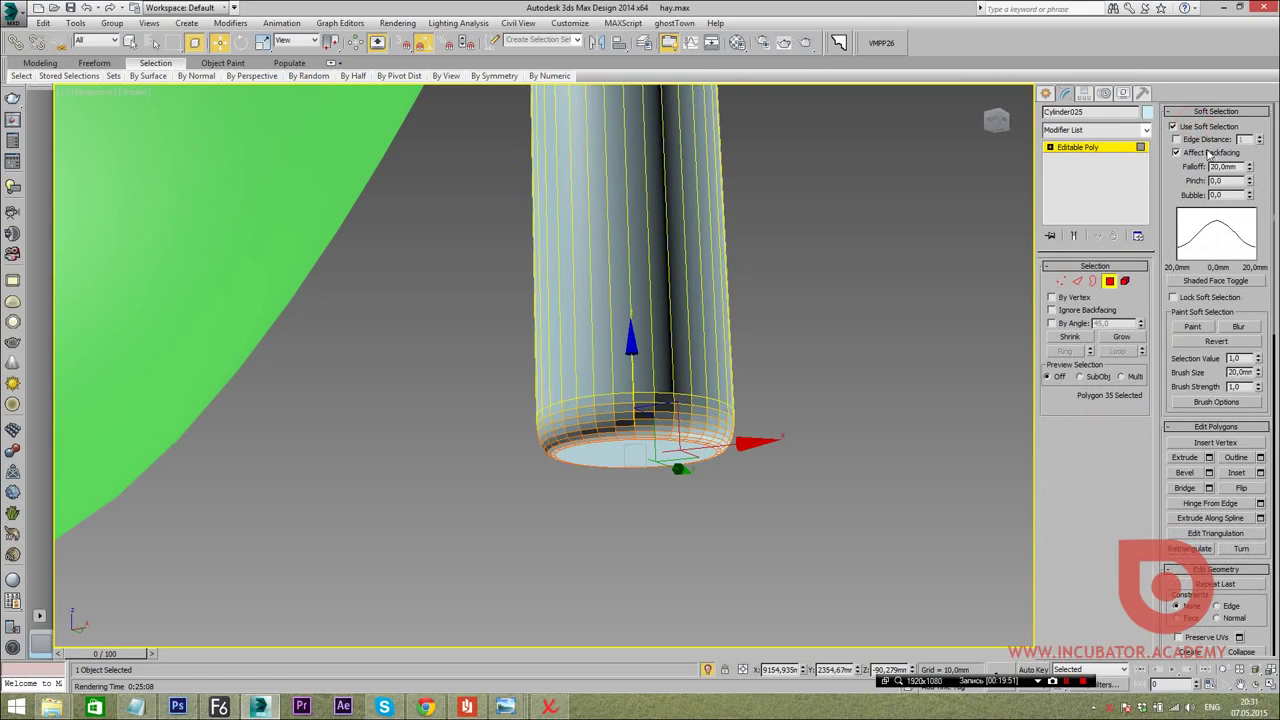
drag(1249, 170, 1249, 150)
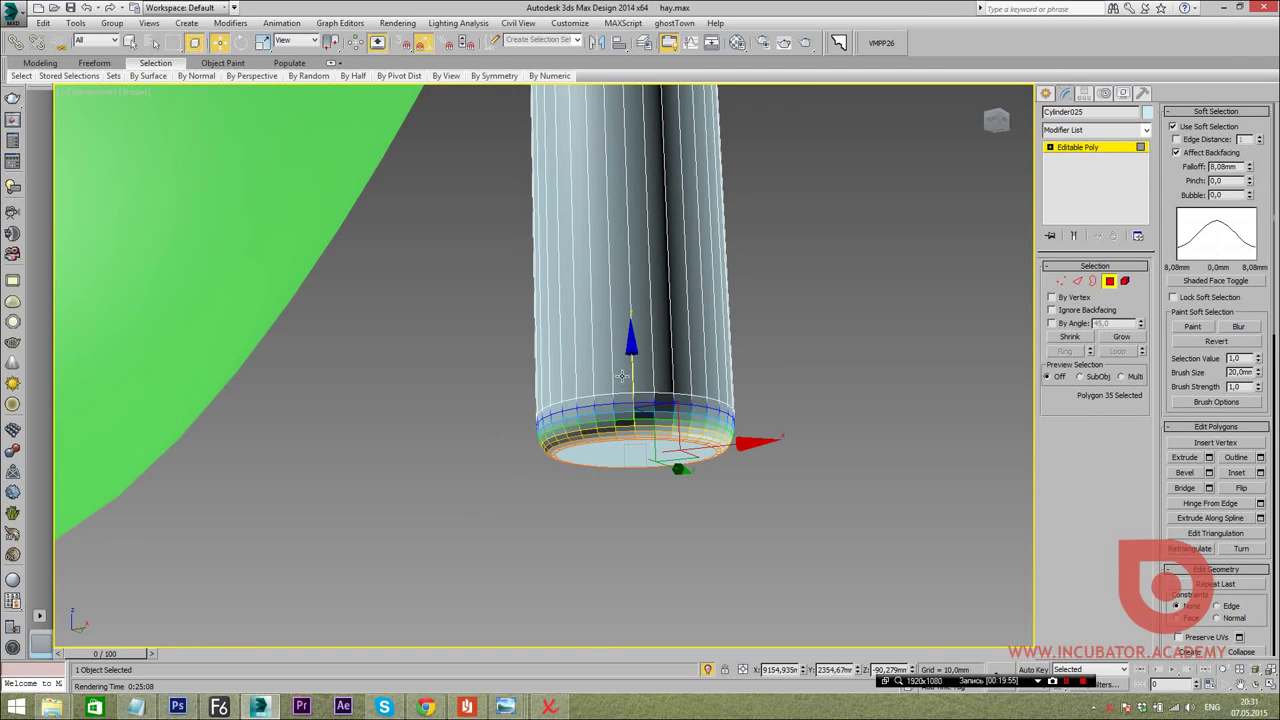
Tune soft-selection falloff and pinch with test moves, toward 8,791 mm falloff and -0,27 pinch
drag(632, 381, 682, 392)
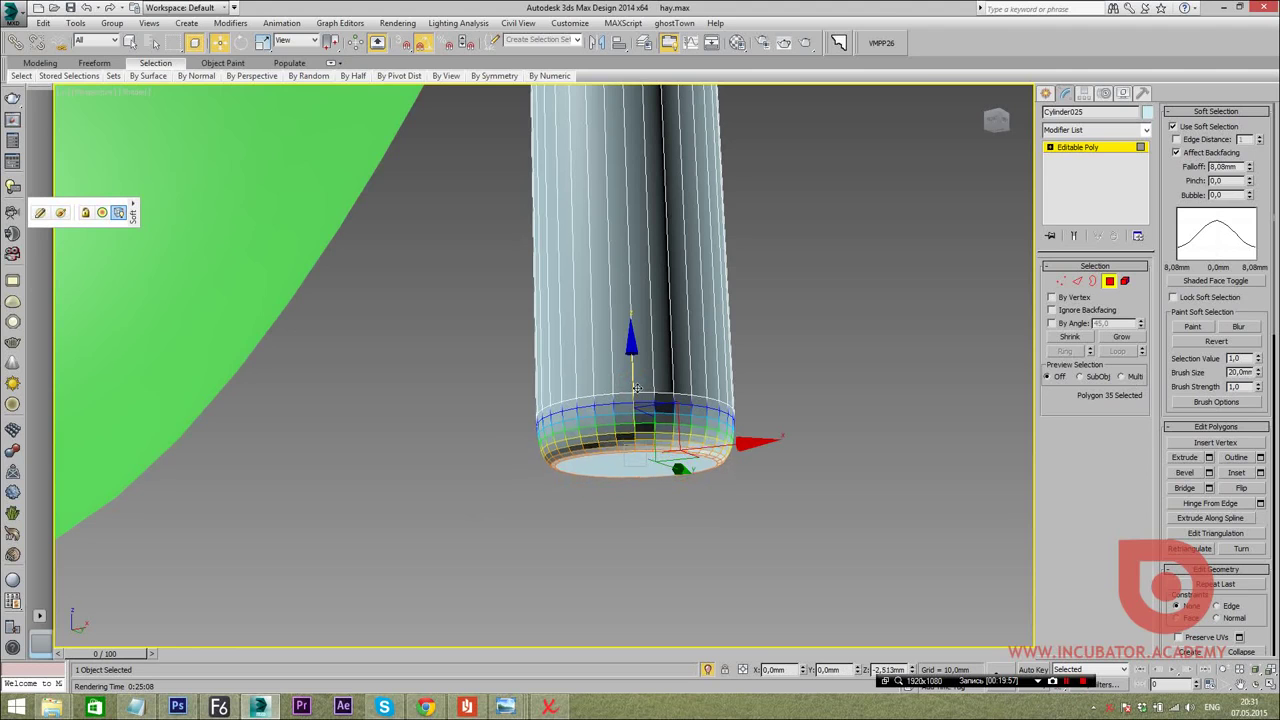
key(ctrl+z)
drag(1249, 190, 1249, 178)
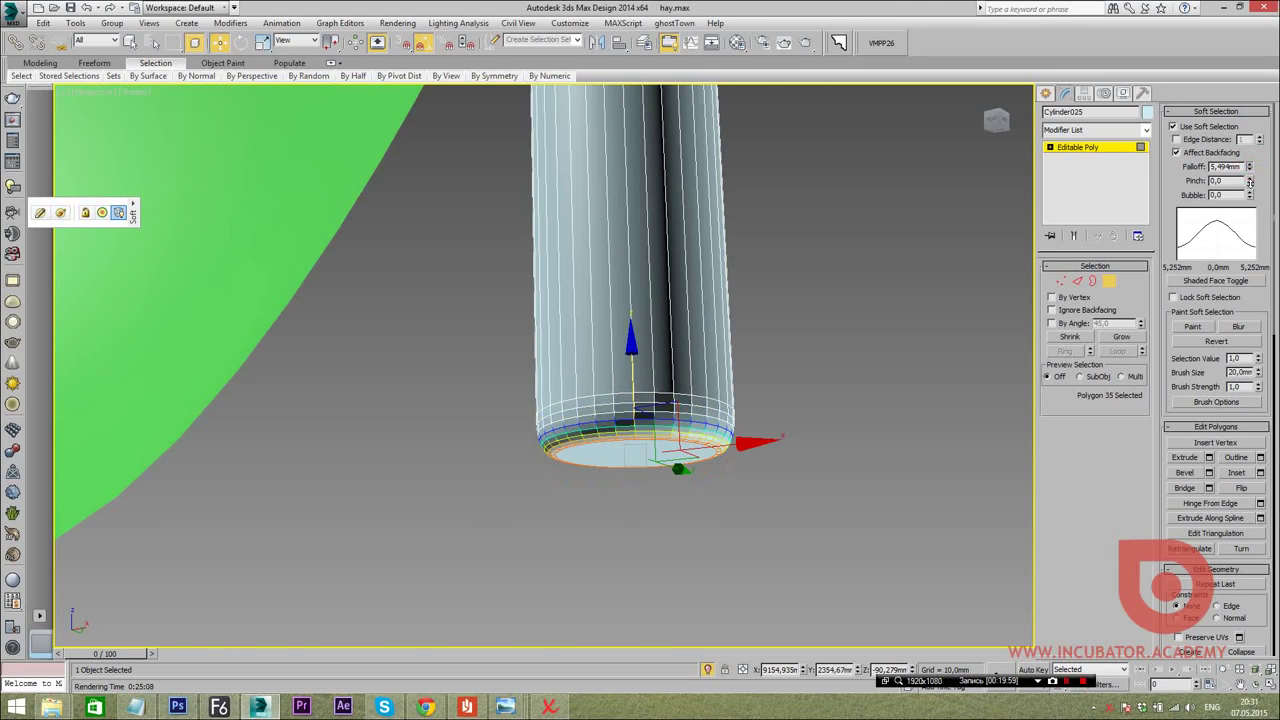
drag(632, 380, 632, 392)
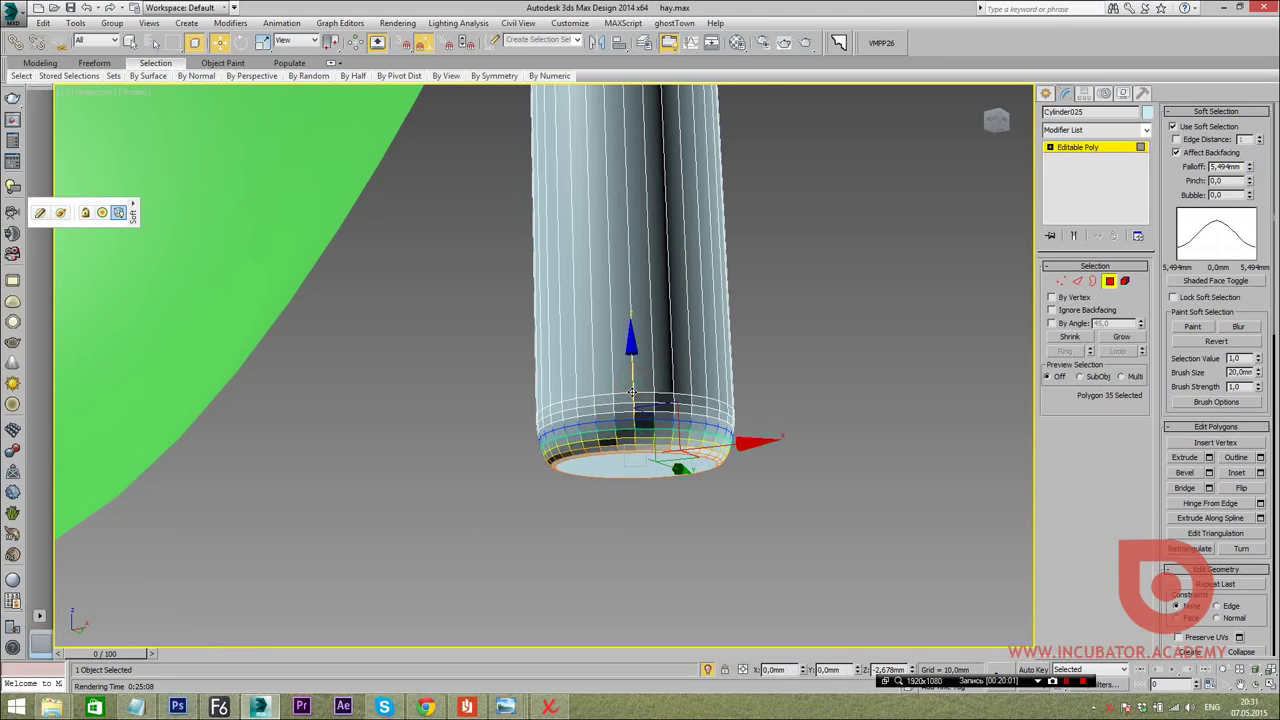
key(ctrl+z)
drag(1250, 182, 1252, 210)
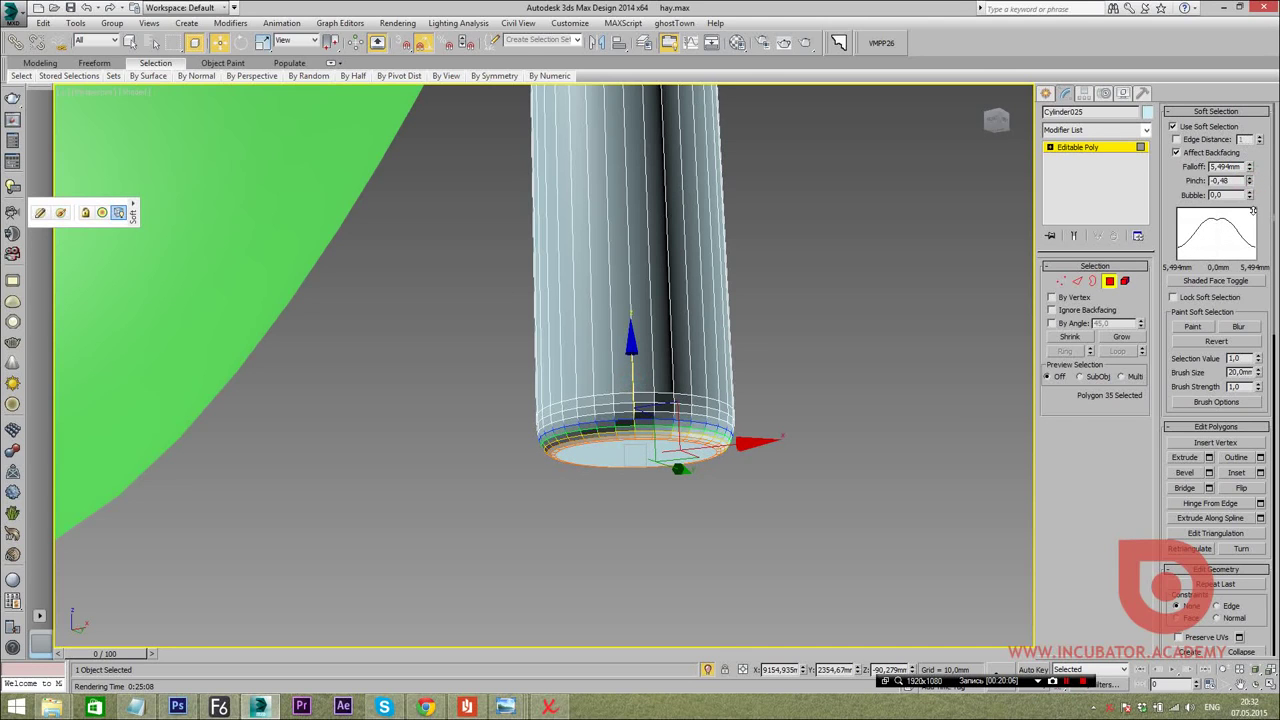
drag(650, 358, 664, 388)
drag(1250, 182, 1250, 230)
drag(1249, 183, 1249, 140)
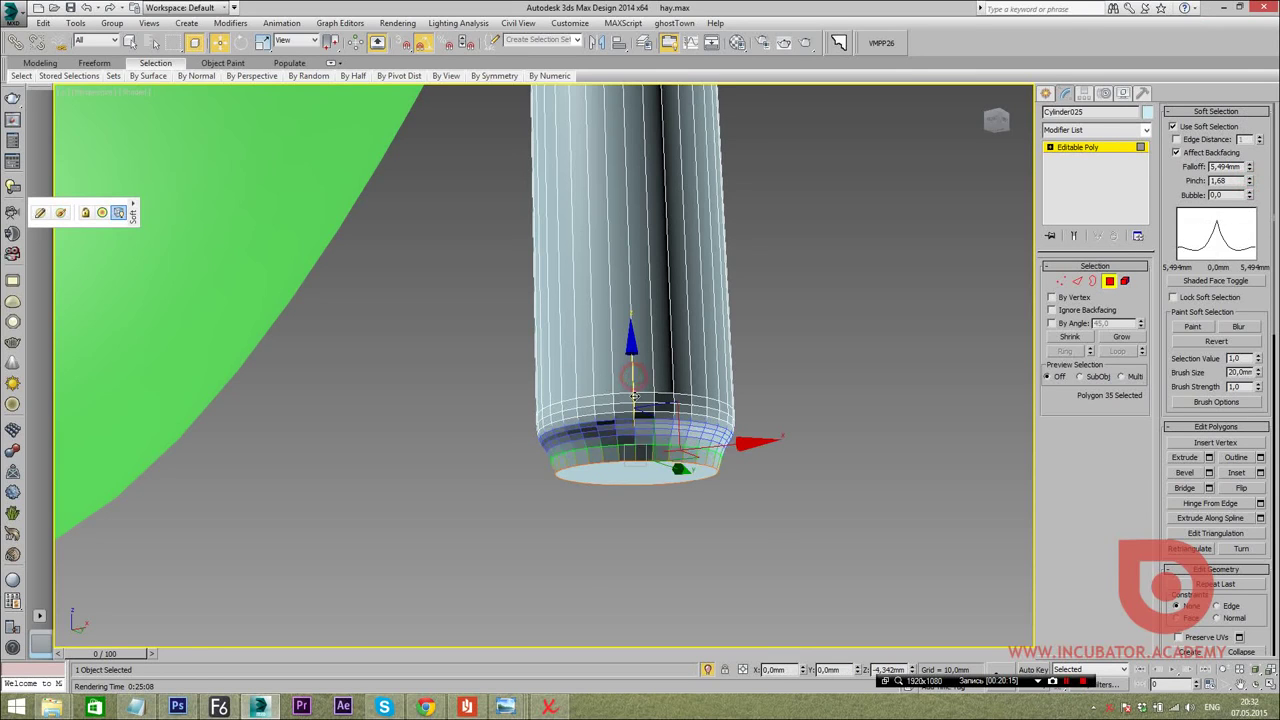
alt+middle_drag(633, 396, 1276, 232)
mouse_move(1250, 185)
mouse_down()
mouse_move(1252, 150)
mouse_move(1250, 214)
mouse_move(1243, 127)
mouse_up()
right_click(1265, 163)
click(1265, 163)
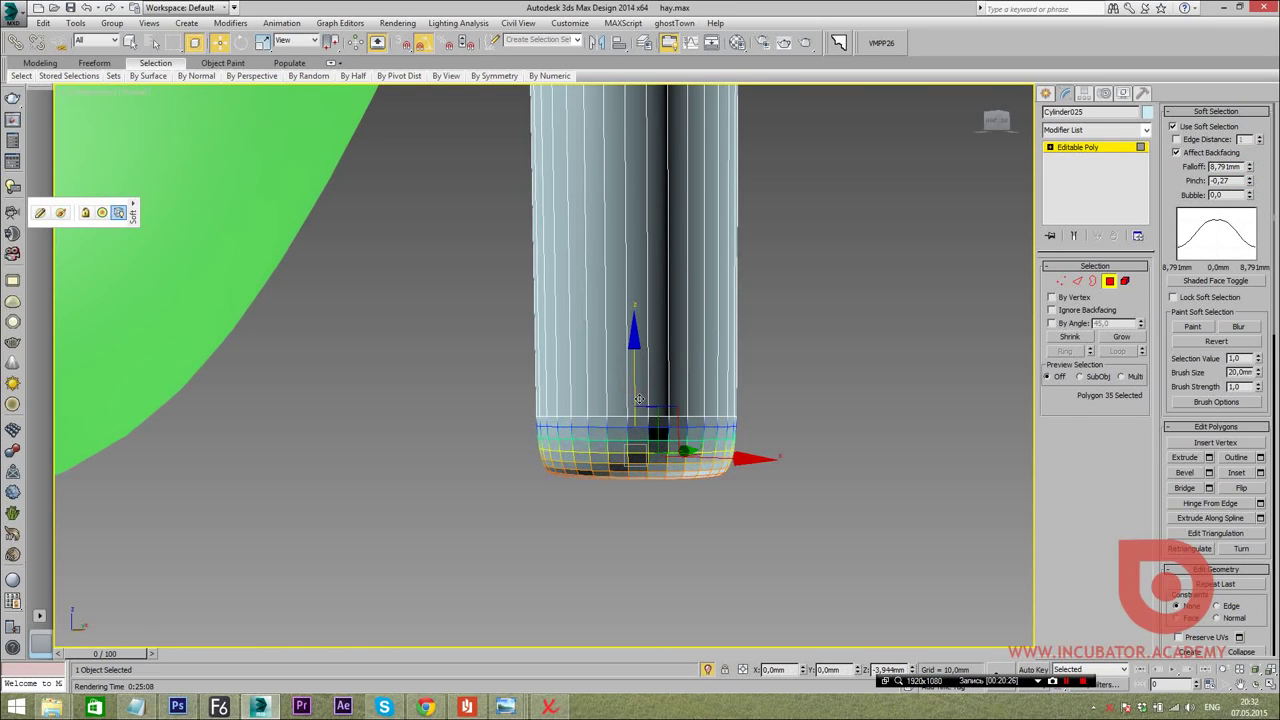
Move the soft-selected bottom polygons down along Z, keeping them selected
drag(634, 380, 646, 414)
key(e)
mouse_move(646, 414)
alt+middle_down()
mouse_move(672, 505)
mouse_move(663, 536)
alt+middle_up()
key(r)
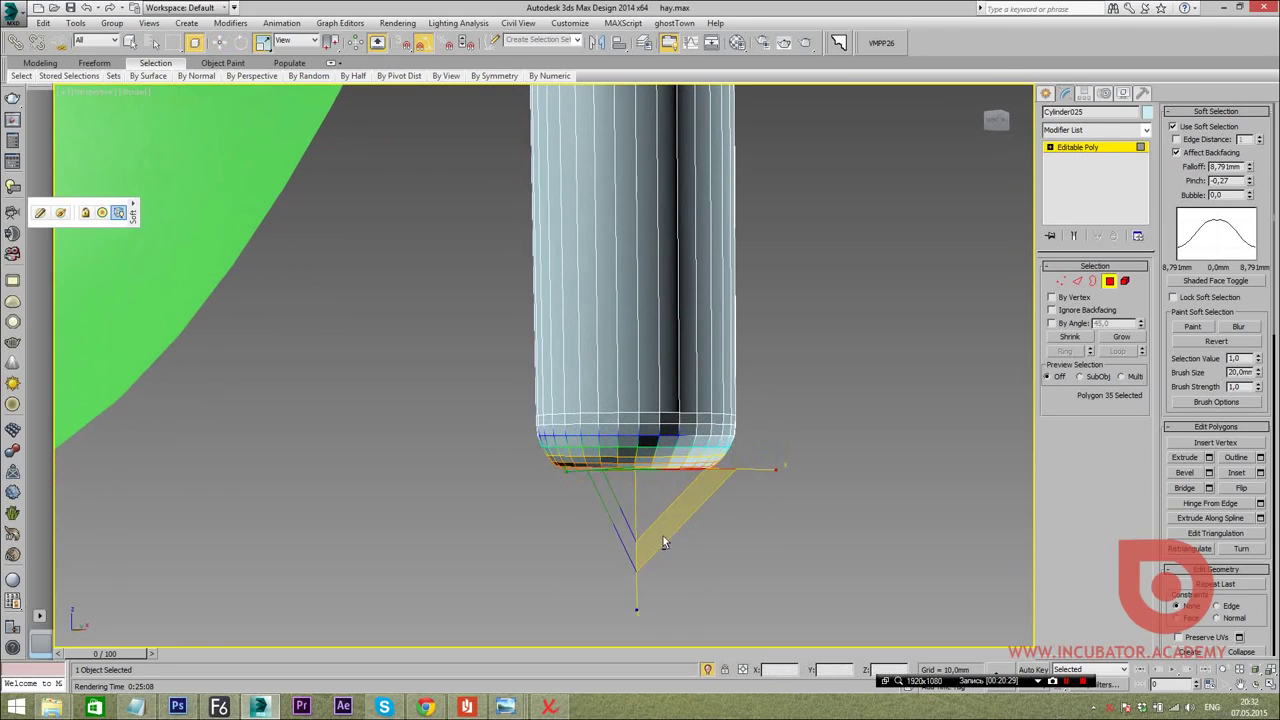
key(w)
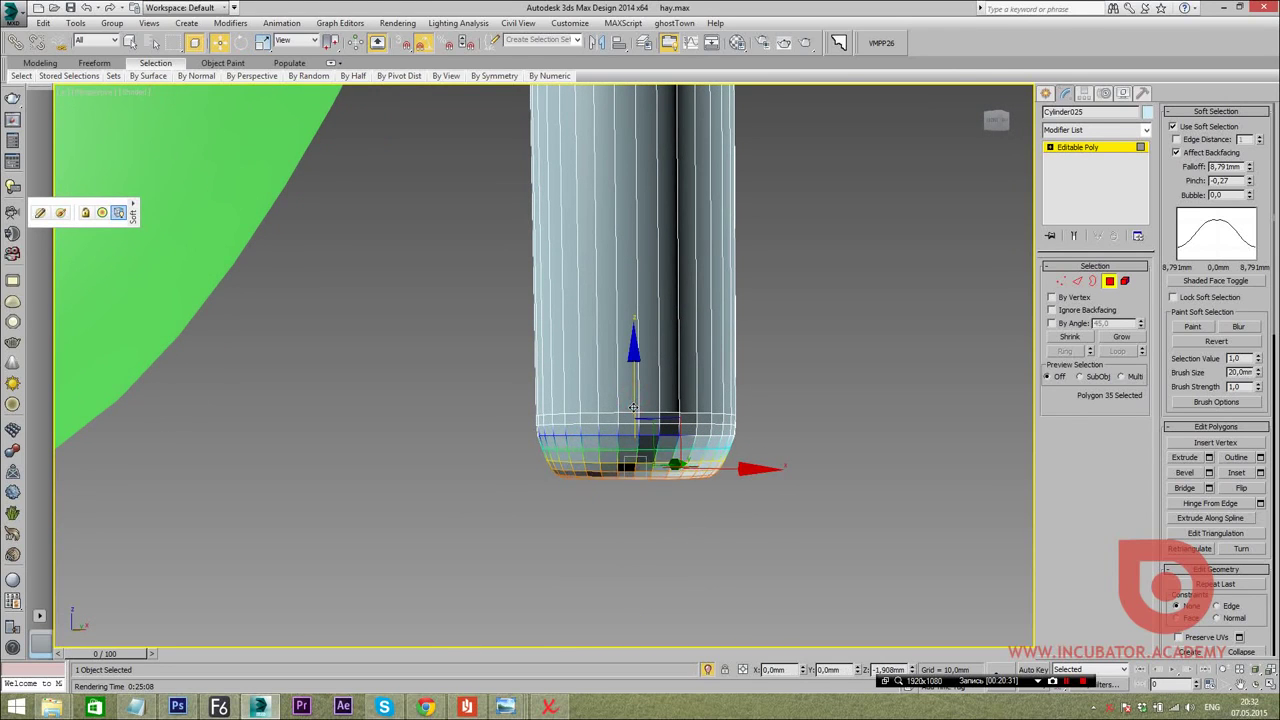
key(e)
key(r)
click(686, 520)
key(ctrl+z)
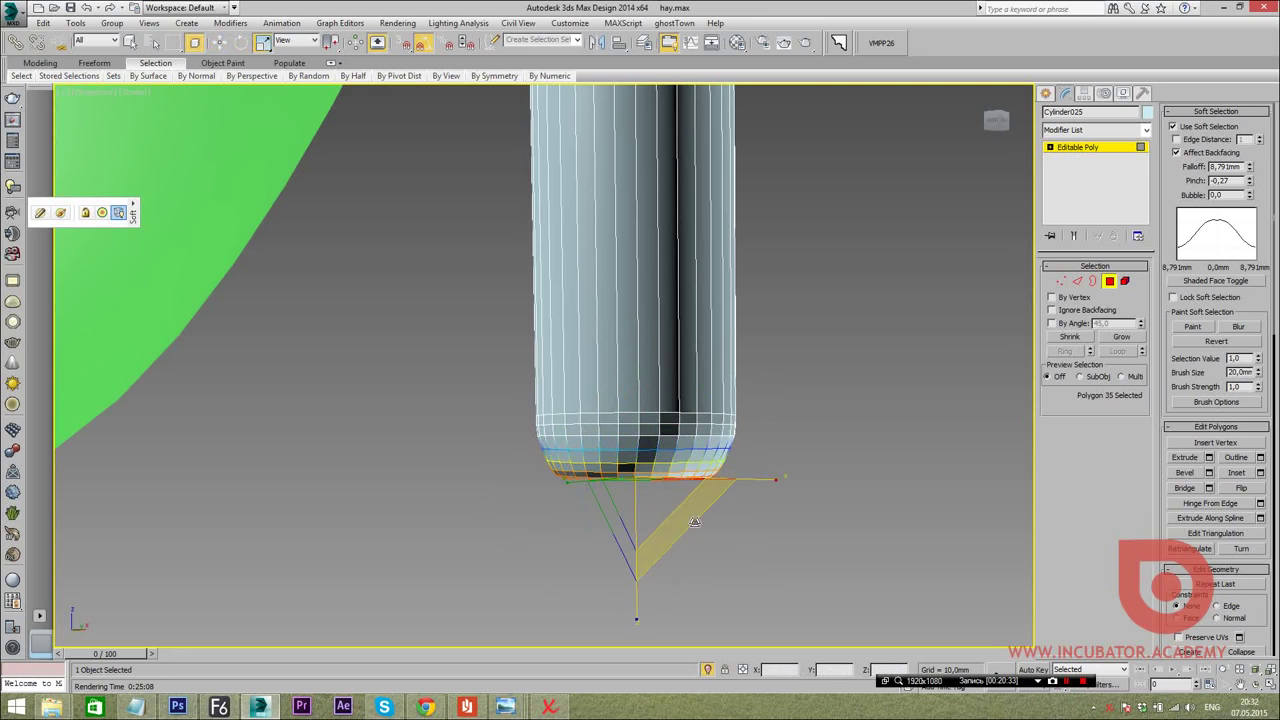
Scale the leg's bottom end inward to taper it into a rounded foot
mouse_move(684, 499)
alt+middle_down()
mouse_move(651, 427)
mouse_move(632, 437)
mouse_move(705, 464)
alt+middle_up()
key(w)
key(e)
key(r)
drag(598, 438, 605, 443)
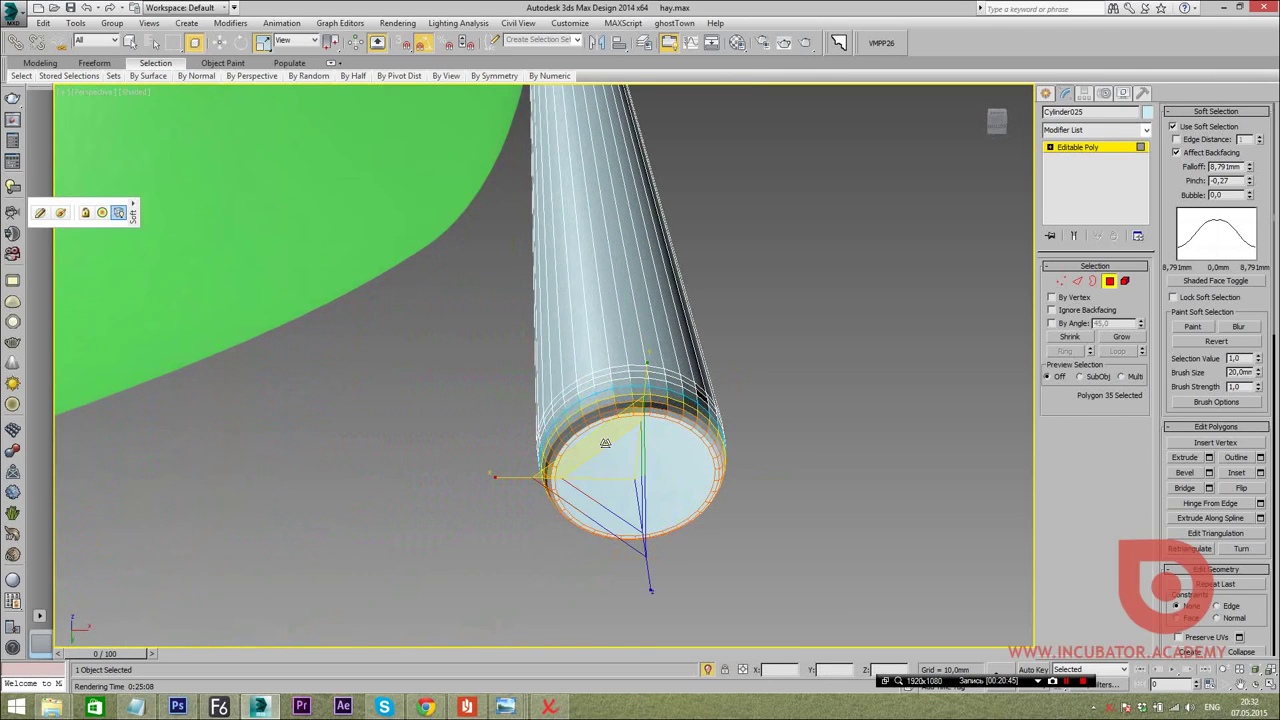
alt+middle_drag(607, 444, 691, 415)
key(w)
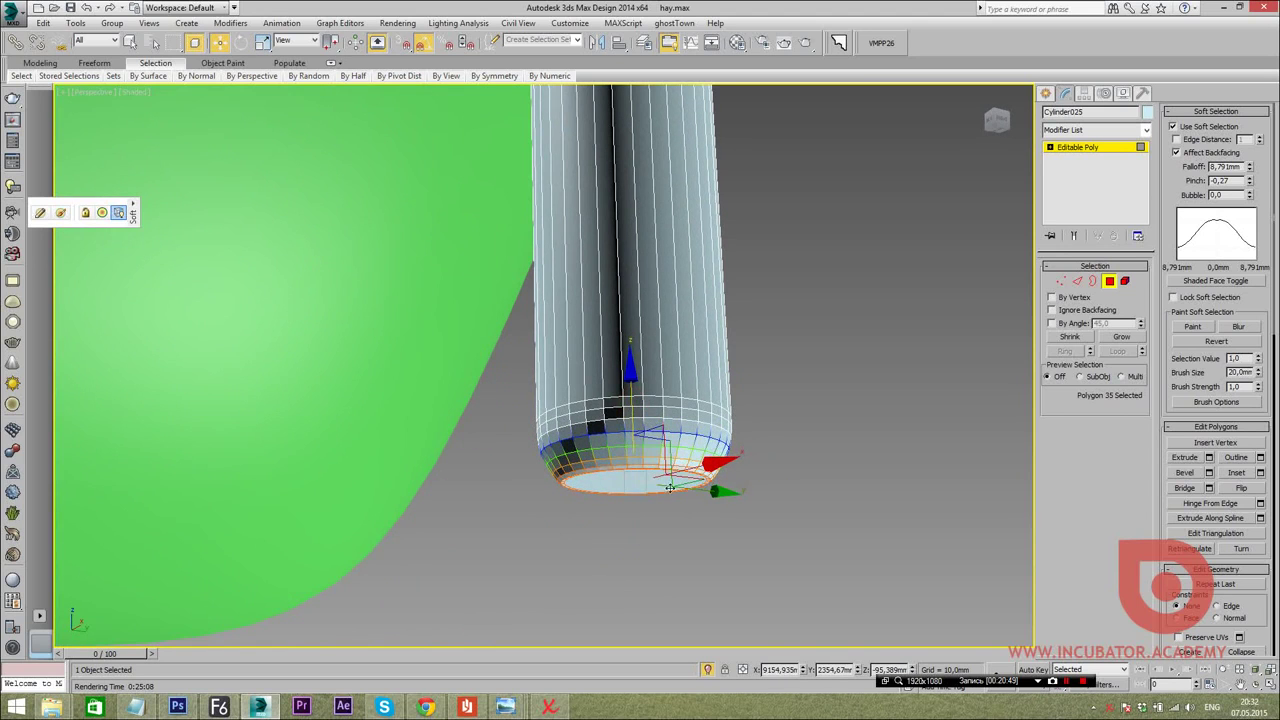
alt+middle_drag(700, 470, 723, 446)
key(e)
key(r)
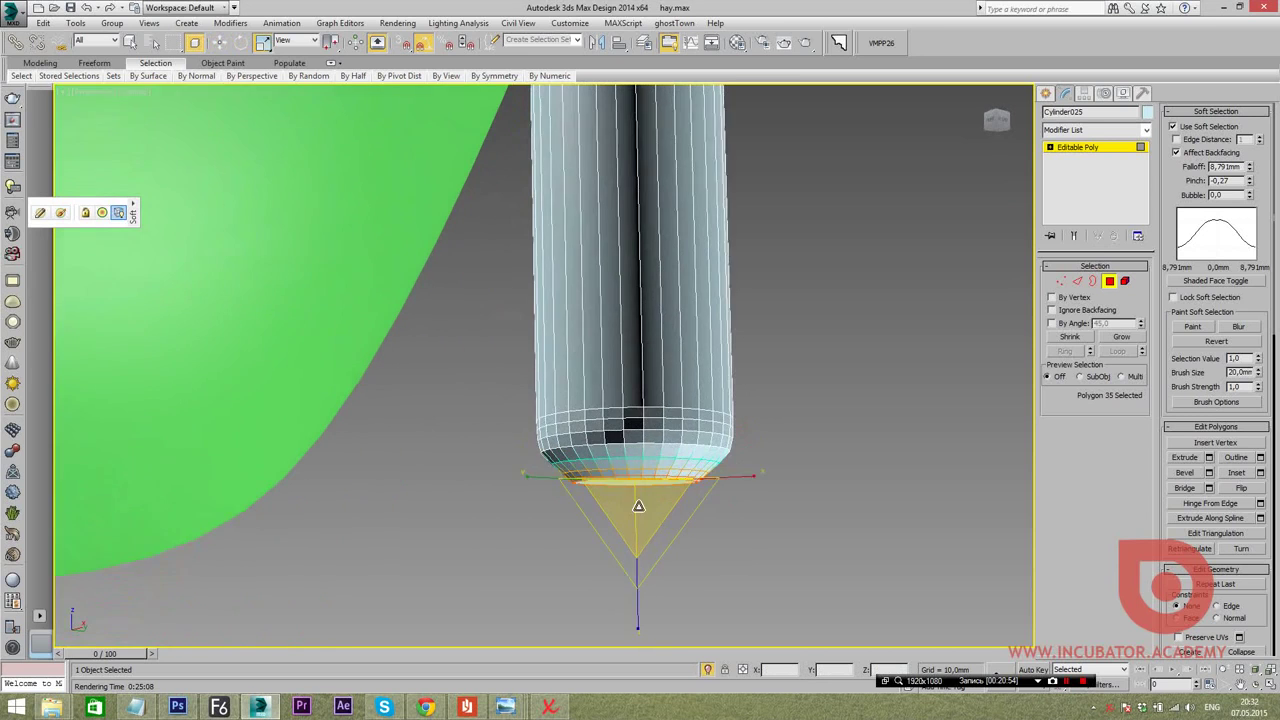
alt+middle_drag(645, 451, 639, 511)
Add a Smooth modifier with Auto Smooth turned on to the leg
click(1045, 93)
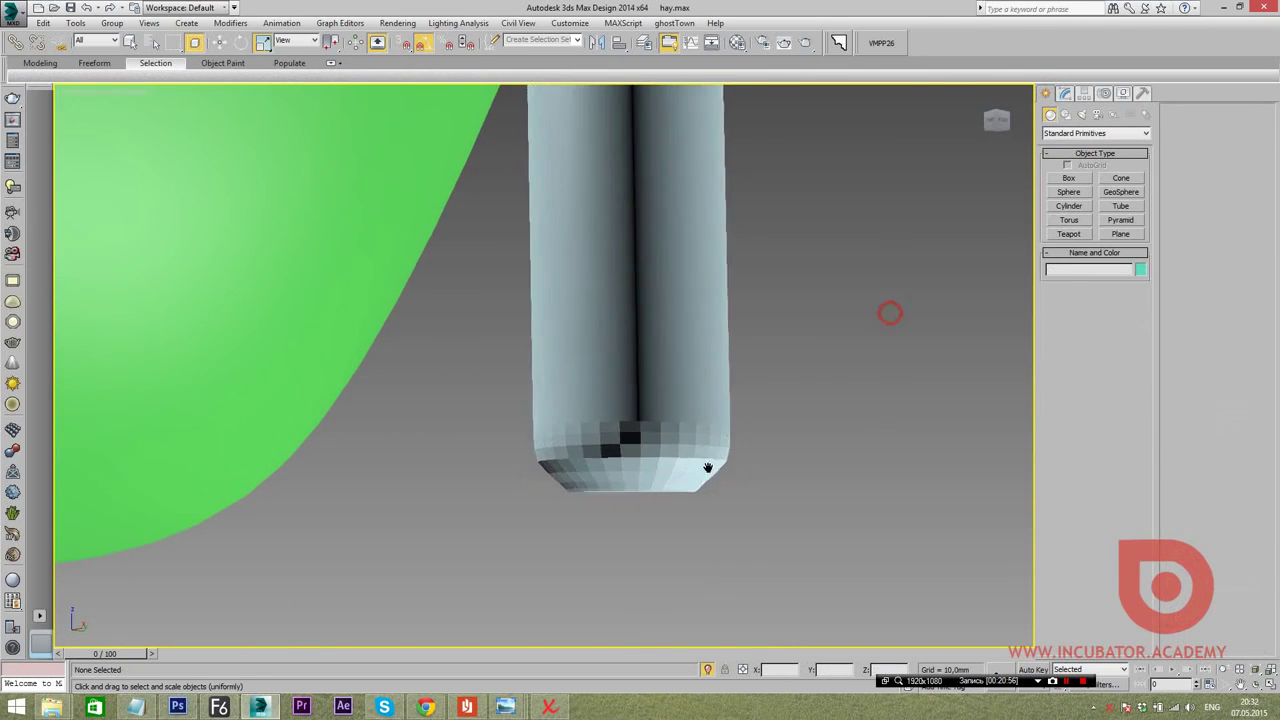
alt+middle_drag(889, 309, 657, 363)
scroll(768, 540, up, 5)
click(772, 535)
alt+middle_drag(775, 532, 785, 483)
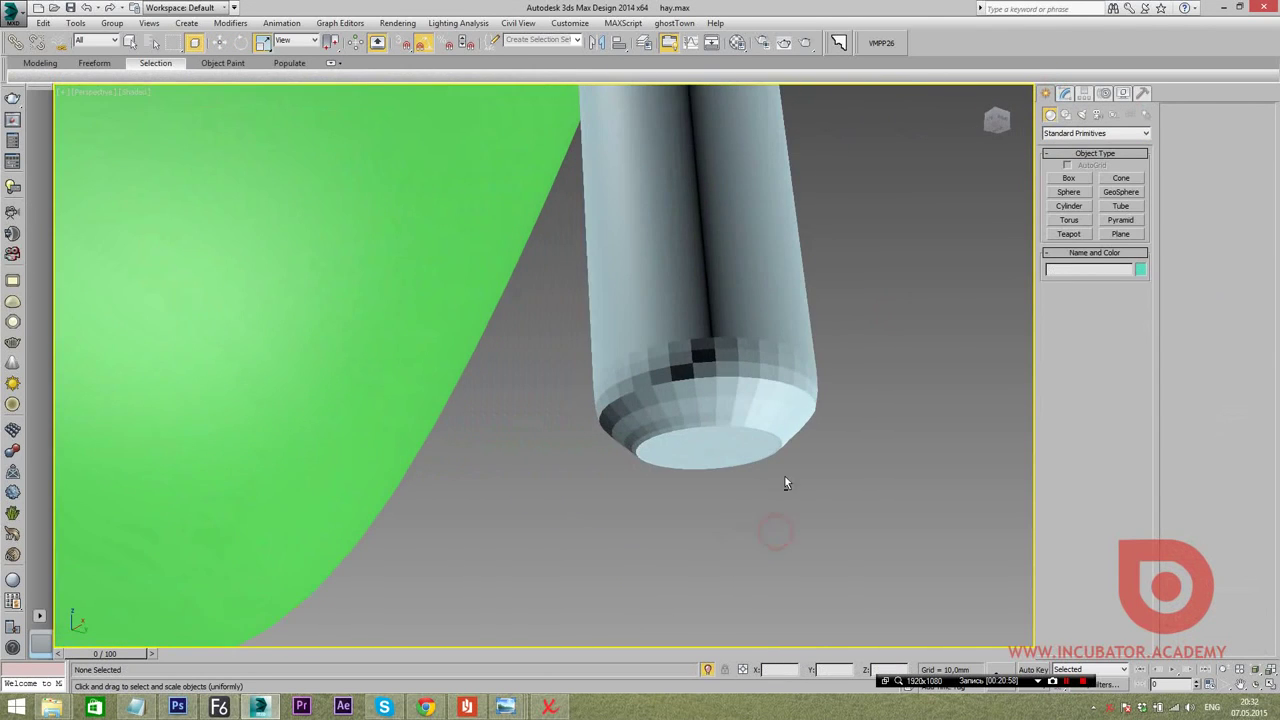
click(785, 326)
click(1066, 93)
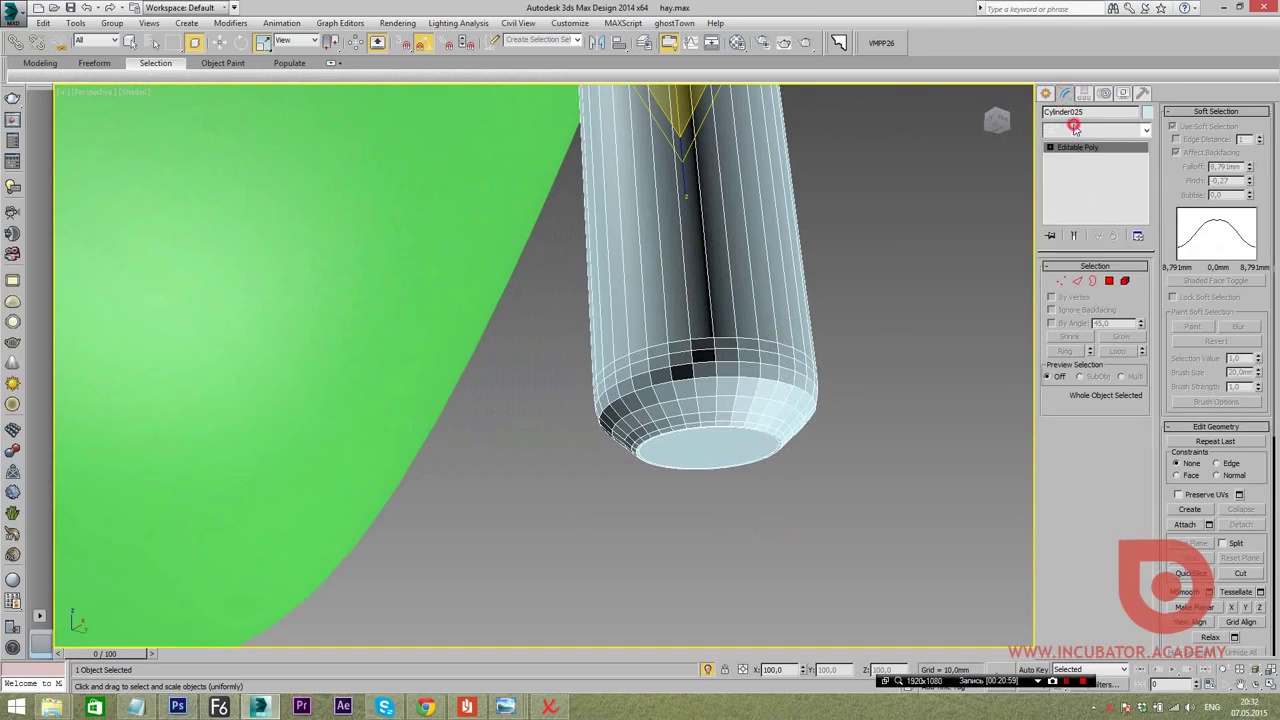
click(1074, 130)
text(sm)
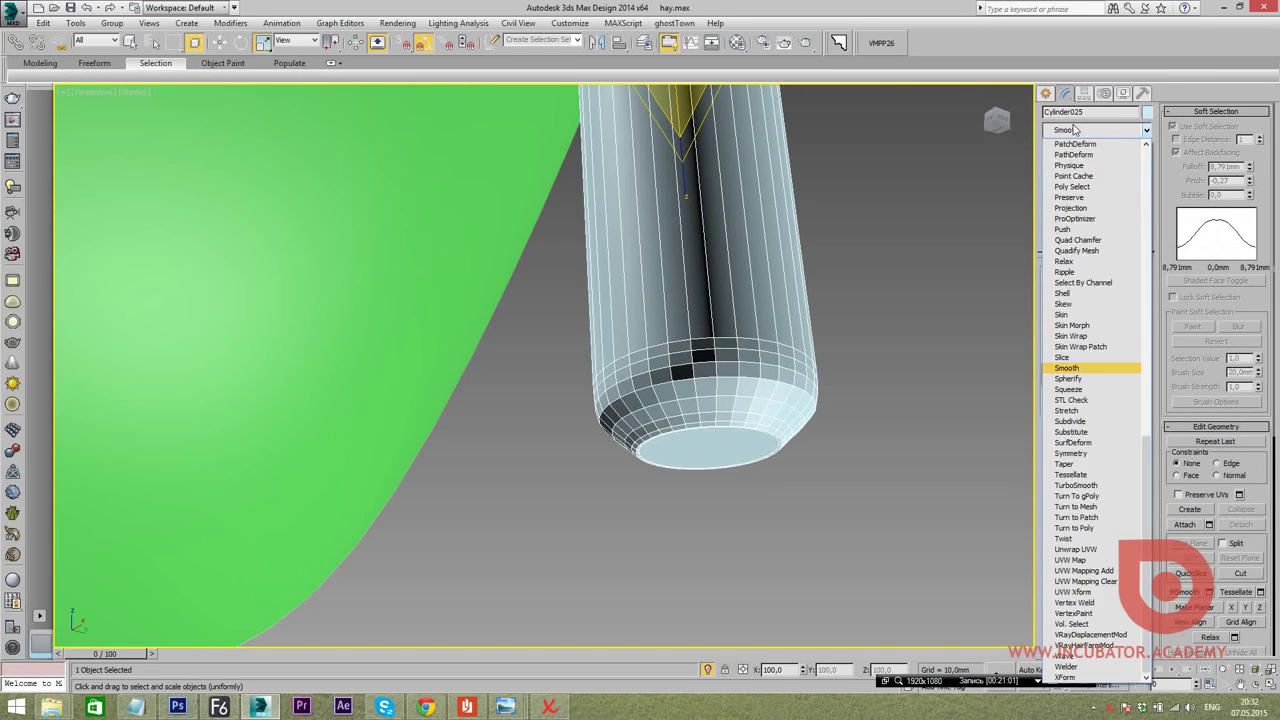
key(Return)
click(1068, 284)
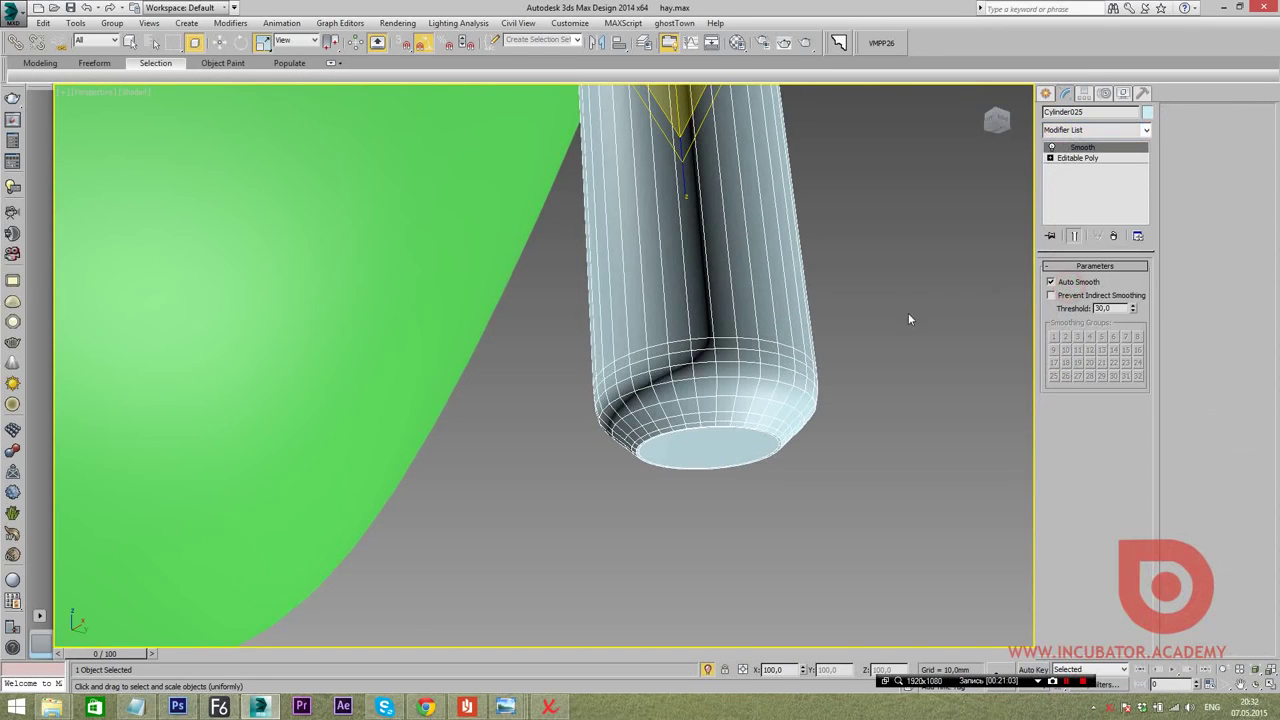
click(1047, 93)
Select Cylinder025 and maximize the side (Left) view of the chair
click(960, 266)
scroll(960, 266, down, 5)
alt+middle_drag(960, 266, 775, 352)
click(773, 361)
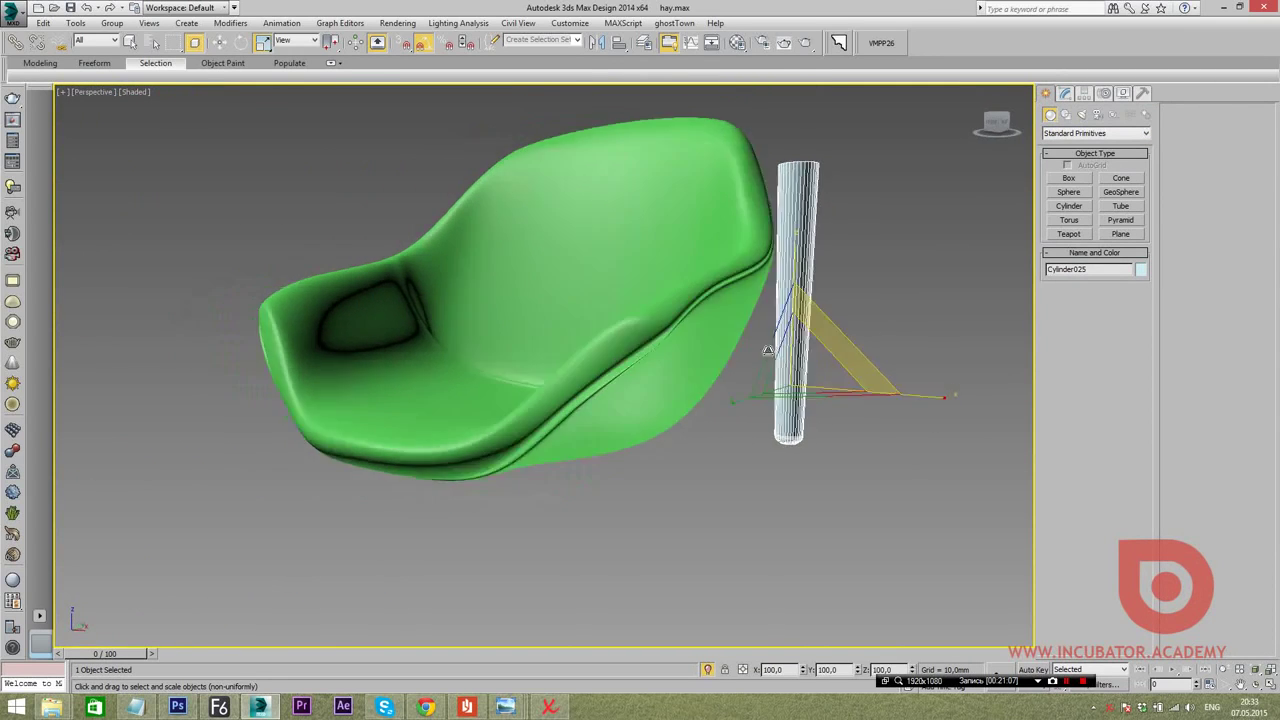
key(alt+w)
key(alt+w)
scroll(775, 352, up, 3)
scroll(680, 345, up, 2)
key(alt+w)
key(alt+w)
scroll(372, 486, up, 4)
scroll(372, 486, down, 3)
scroll(372, 486, down, 3)
Move the cylinder down under the seat and over toward its front edge
key(w)
drag(518, 355, 527, 588)
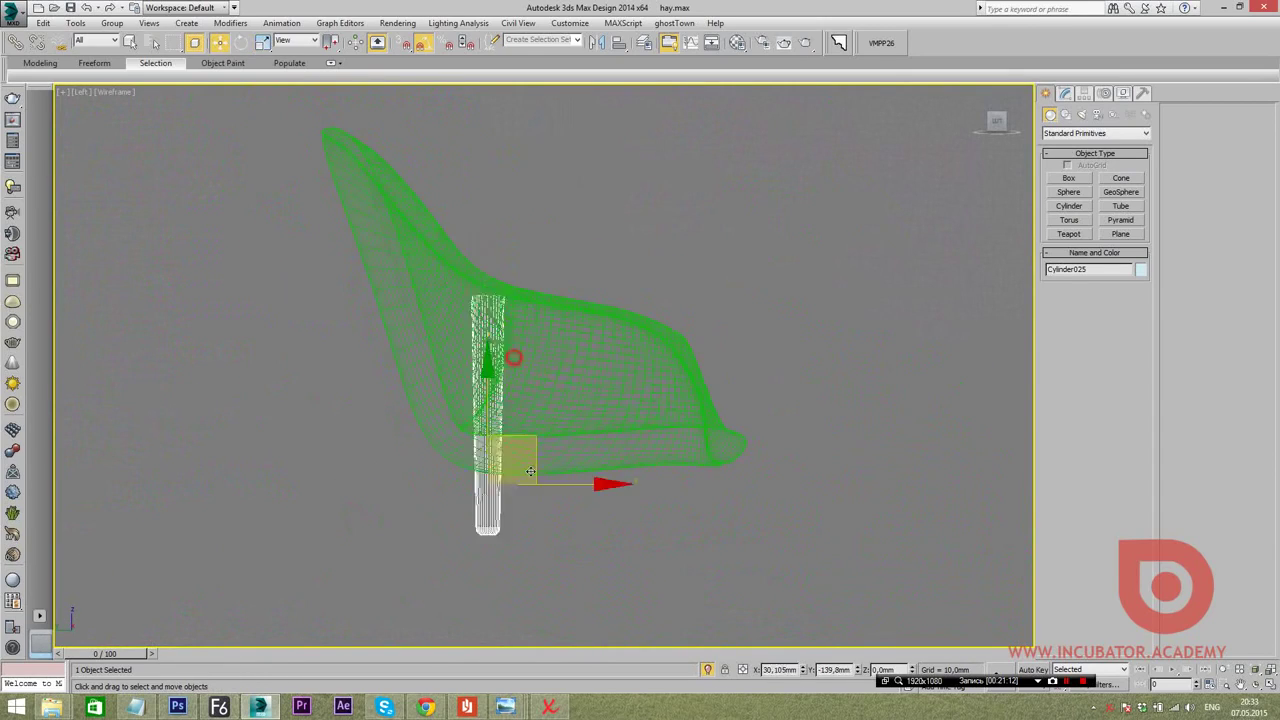
middle_drag(527, 588, 560, 448)
key(e)
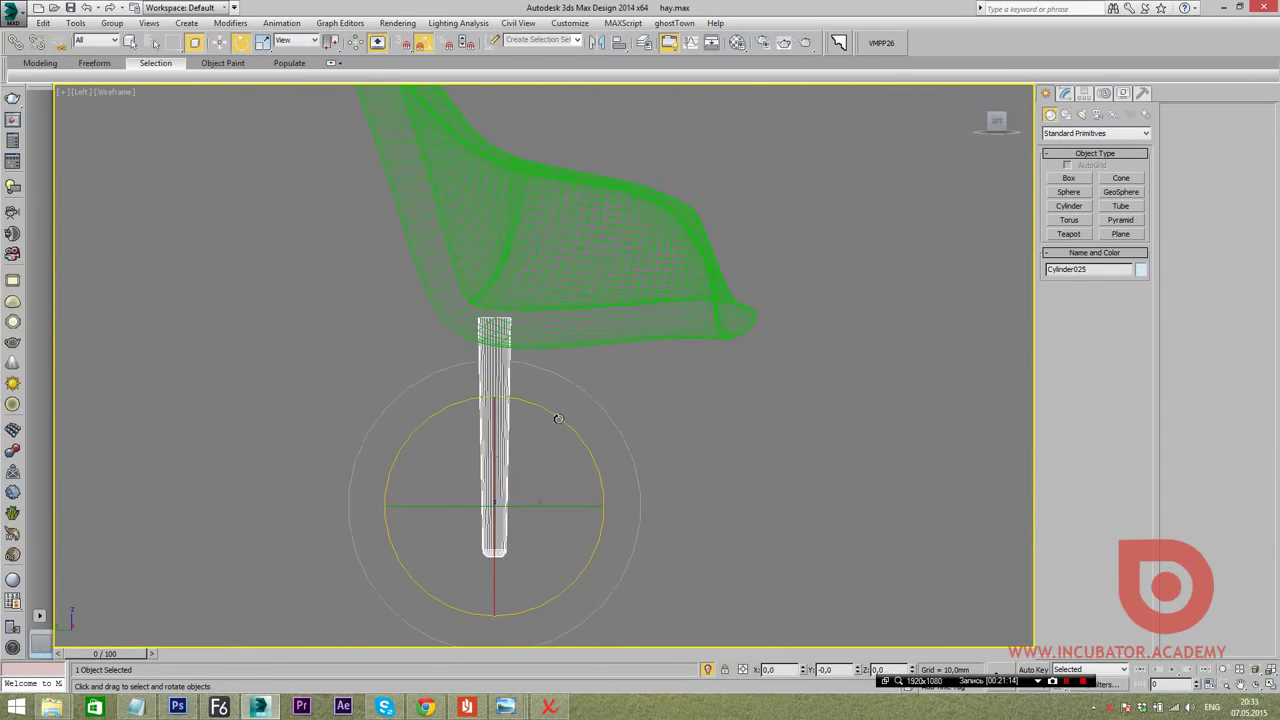
key(w)
mouse_move(566, 477)
mouse_down()
mouse_move(743, 484)
mouse_move(772, 458)
mouse_move(757, 462)
mouse_up()
key(e)
key(w)
Tilt the leg outward about 15 degrees, checking it against the reference chair photo
key(alt+Tab)
key(alt+Tab)
mouse_move(766, 474)
mouse_down()
mouse_move(785, 447)
mouse_move(762, 466)
mouse_up()
key(e)
key(w)
key(alt+Tab)
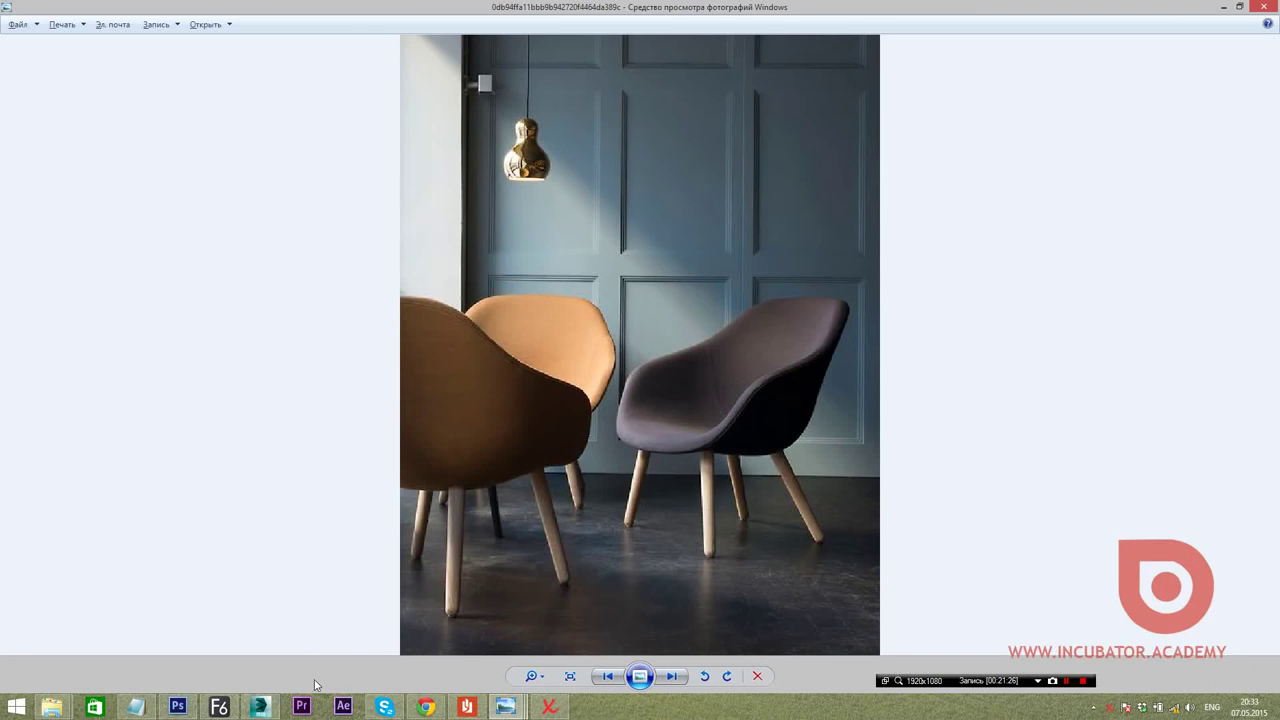
Leave the photo viewer to bring up the Corona render of the two purple chairs
click(436, 709)
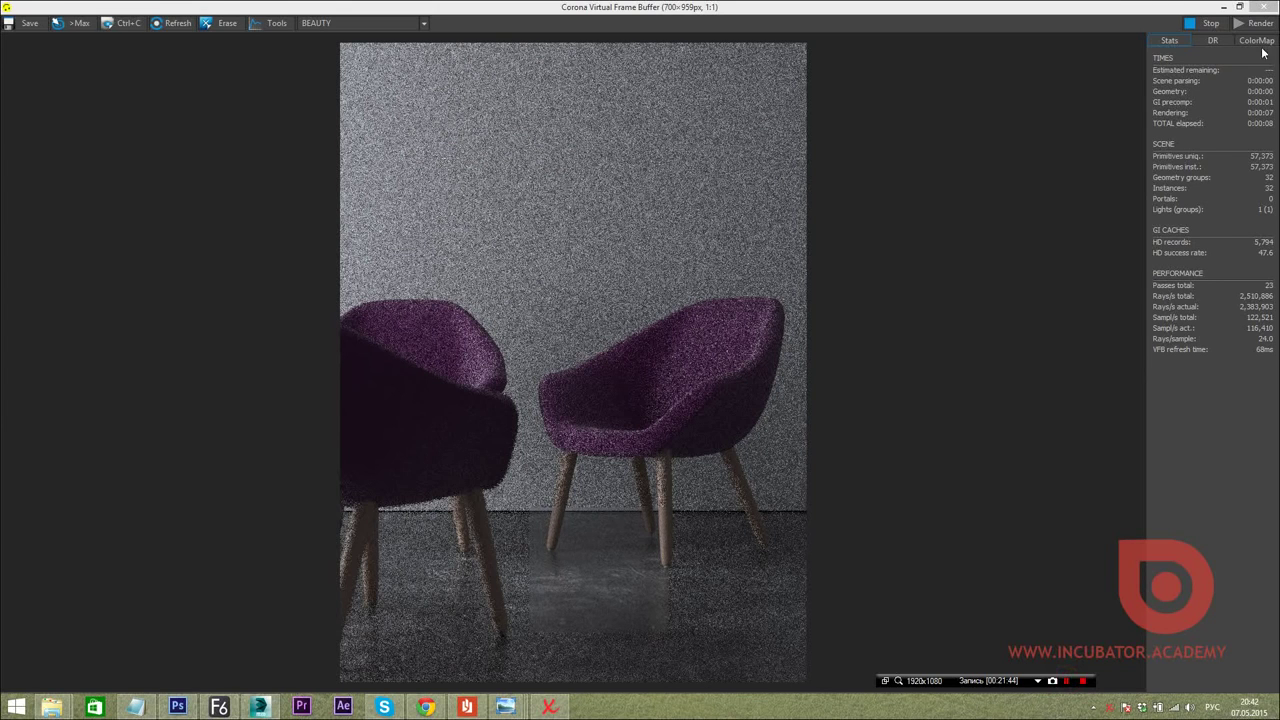
Stop the running Corona render and close both frame buffer windows
click(1211, 25)
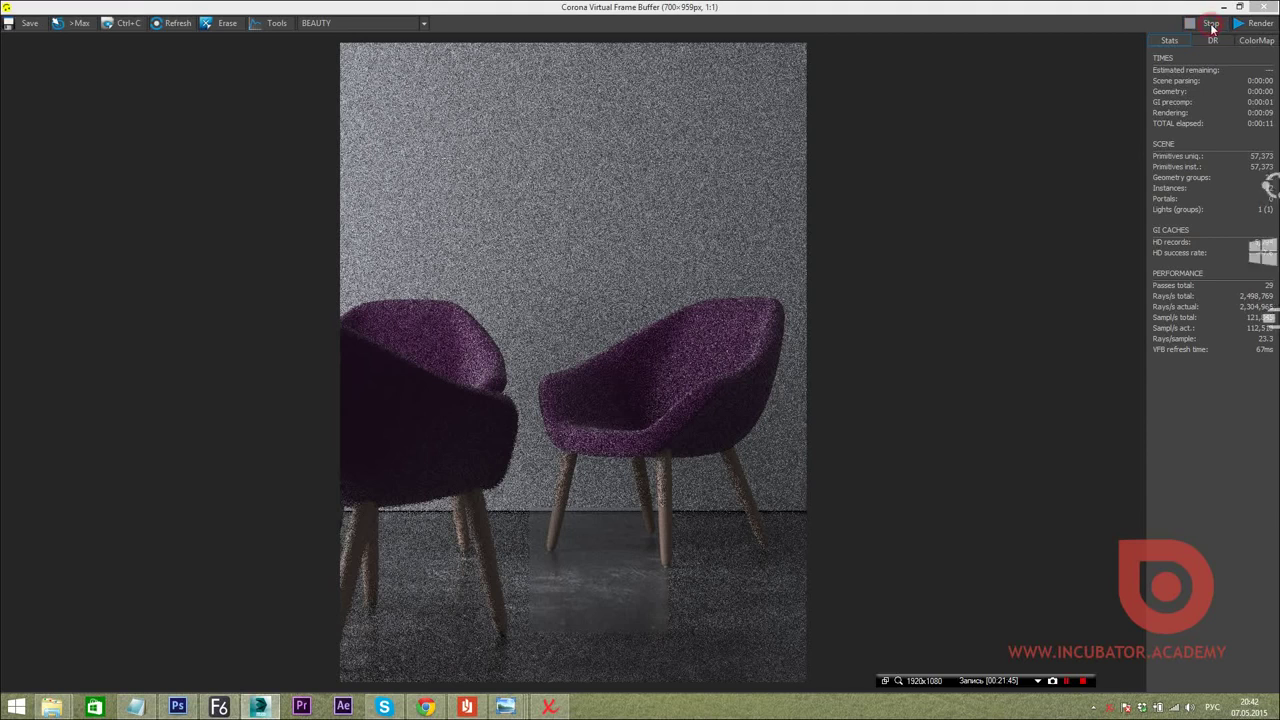
click(1265, 7)
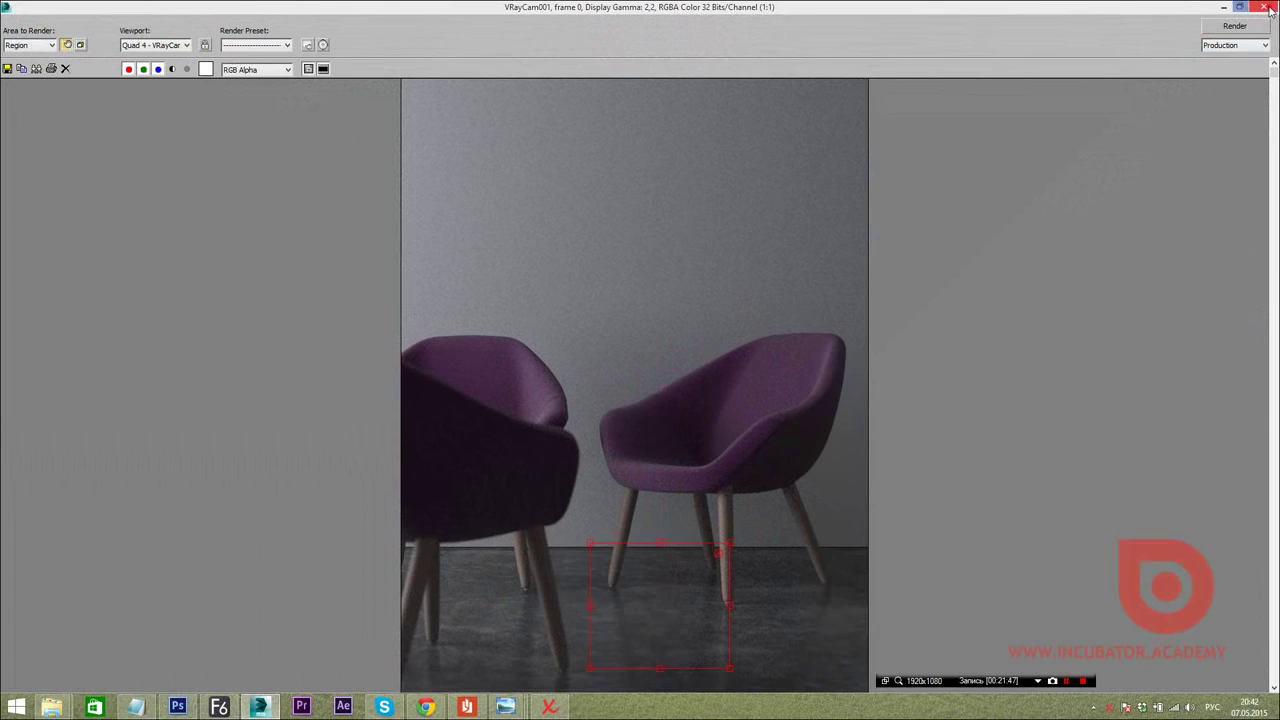
click(1268, 7)
Eyedrop the chair's blend material into the Material Editor and inspect its preview
click(917, 241)
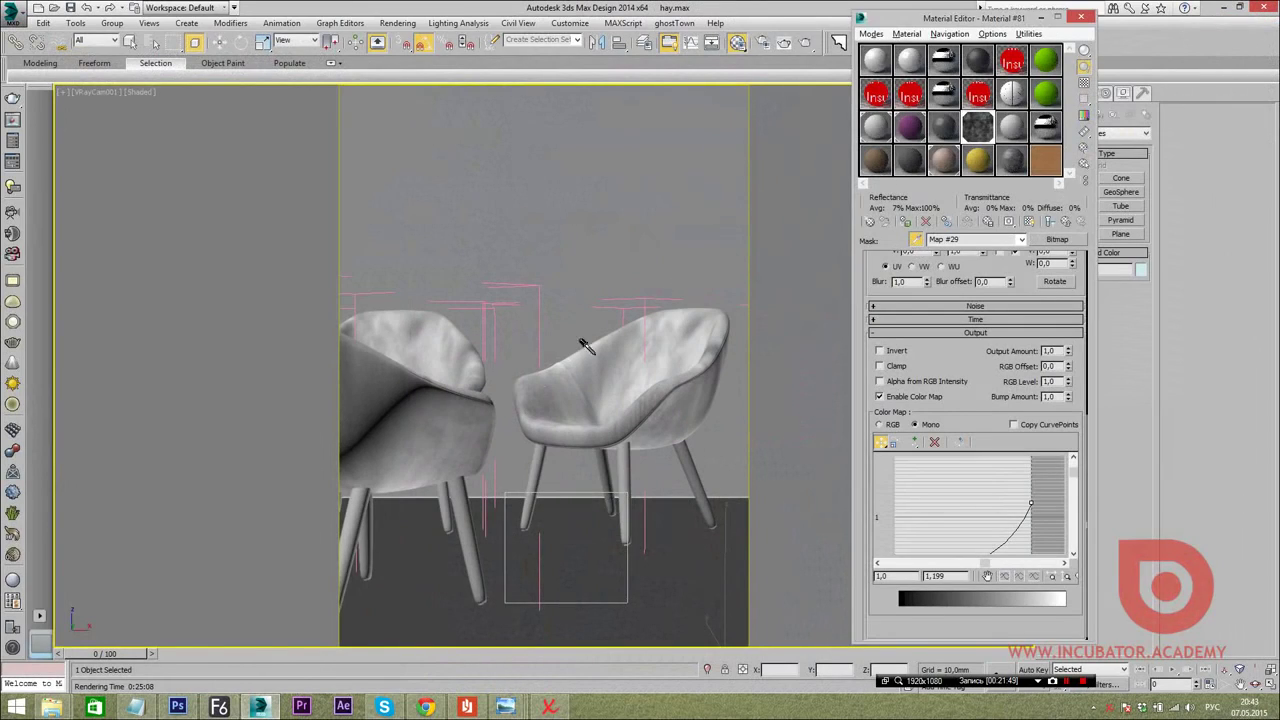
click(626, 336)
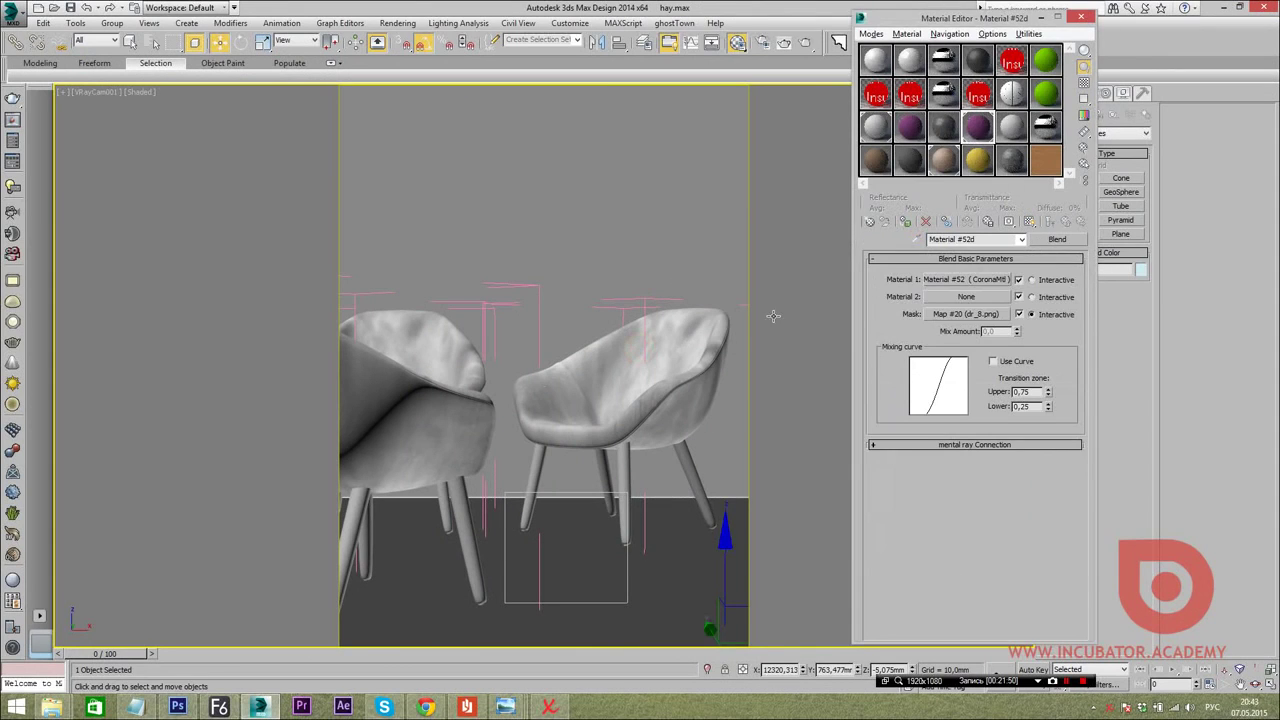
double_click(985, 128)
click(868, 133)
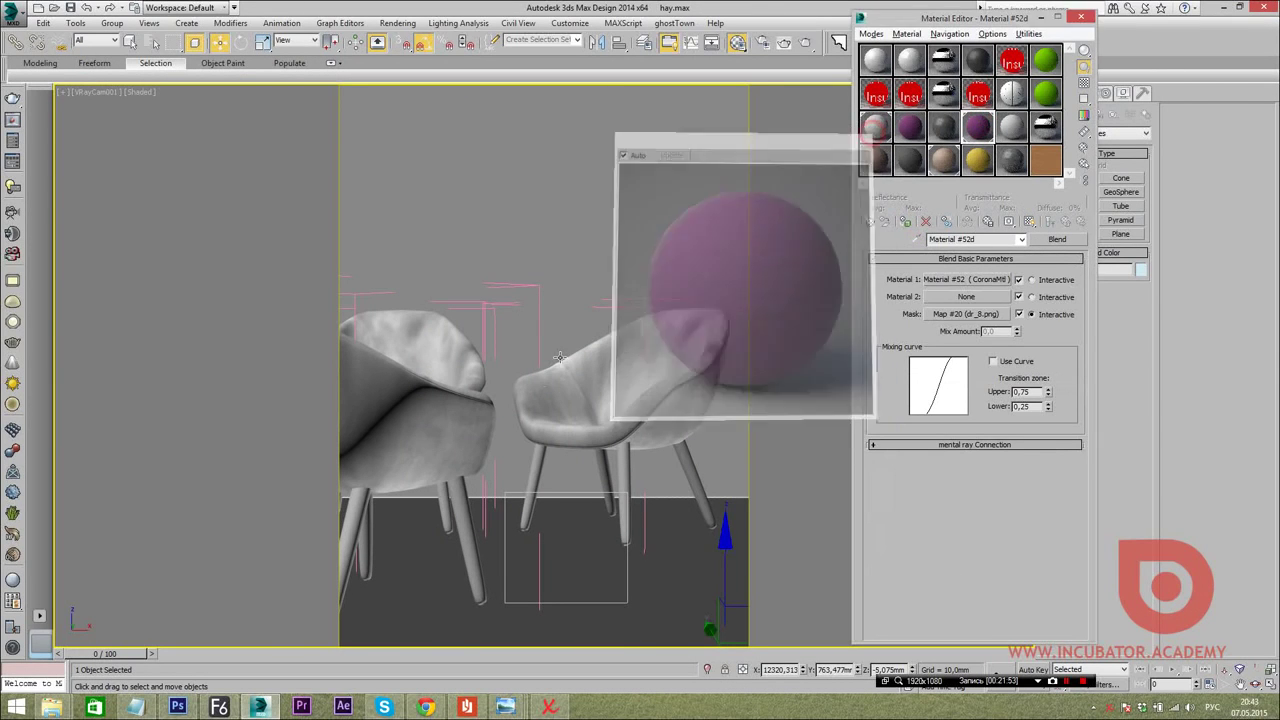
click(913, 240)
click(652, 338)
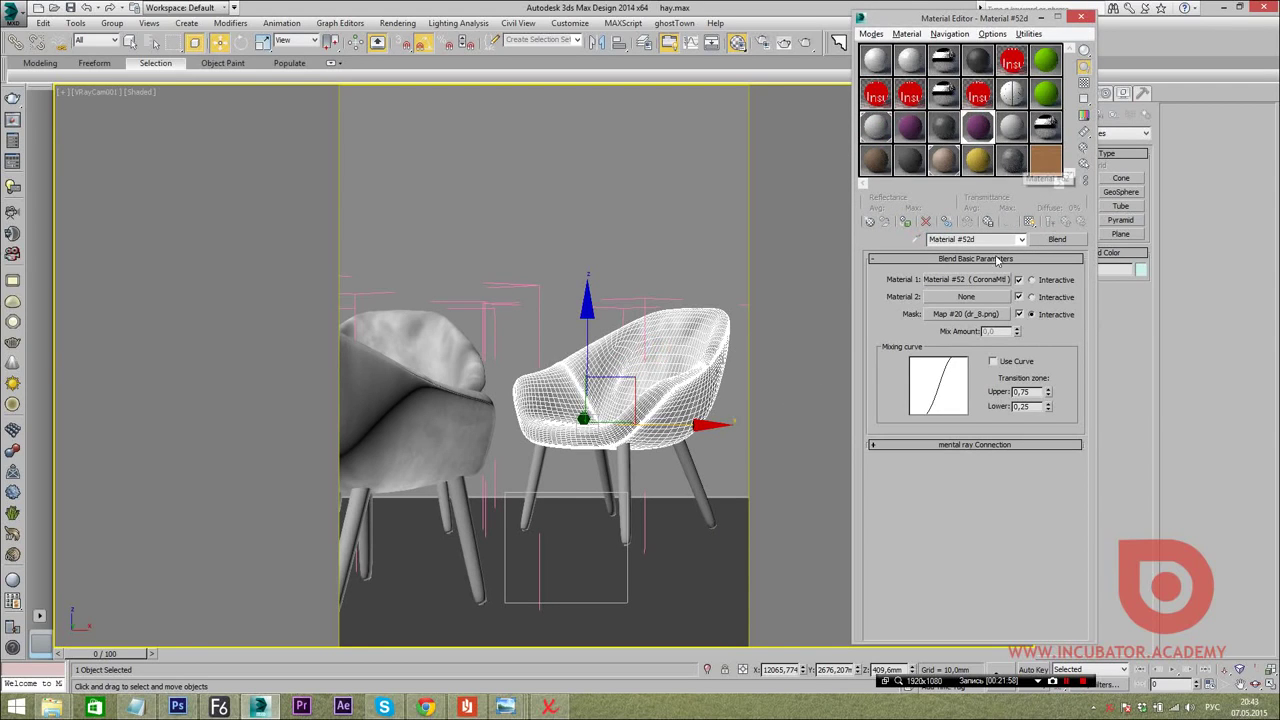
click(1014, 134)
click(984, 142)
Replace a spare material slot with a new CoronaMtl, then close the Material Editor
click(1012, 126)
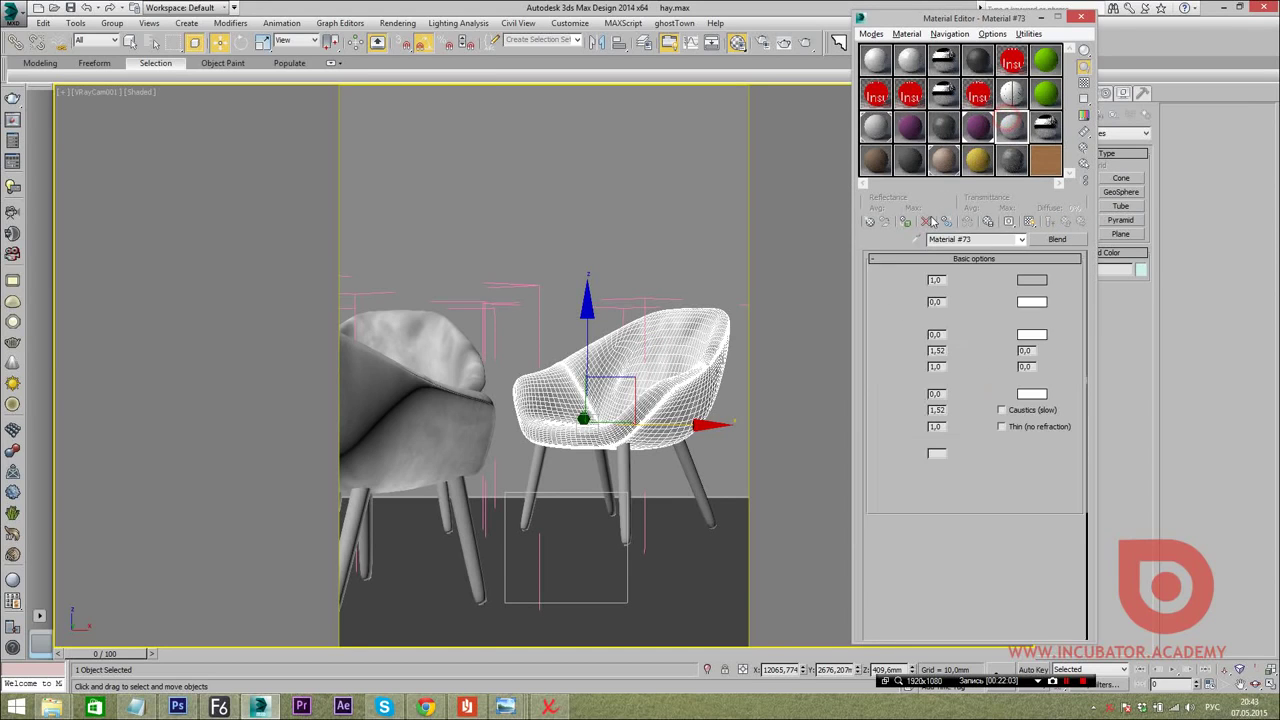
click(1057, 239)
double_click(251, 159)
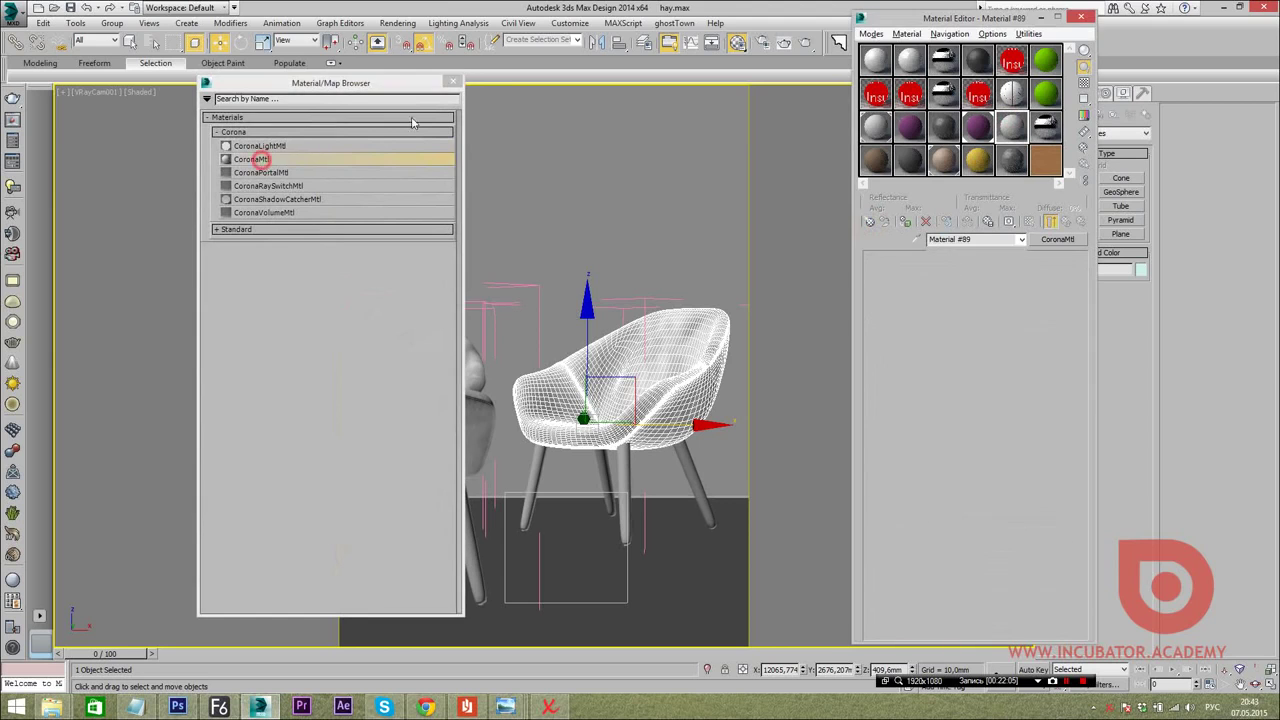
click(452, 81)
Start an interactive Corona render from Render Setup (F10) and reposition its frame buffer
key(m)
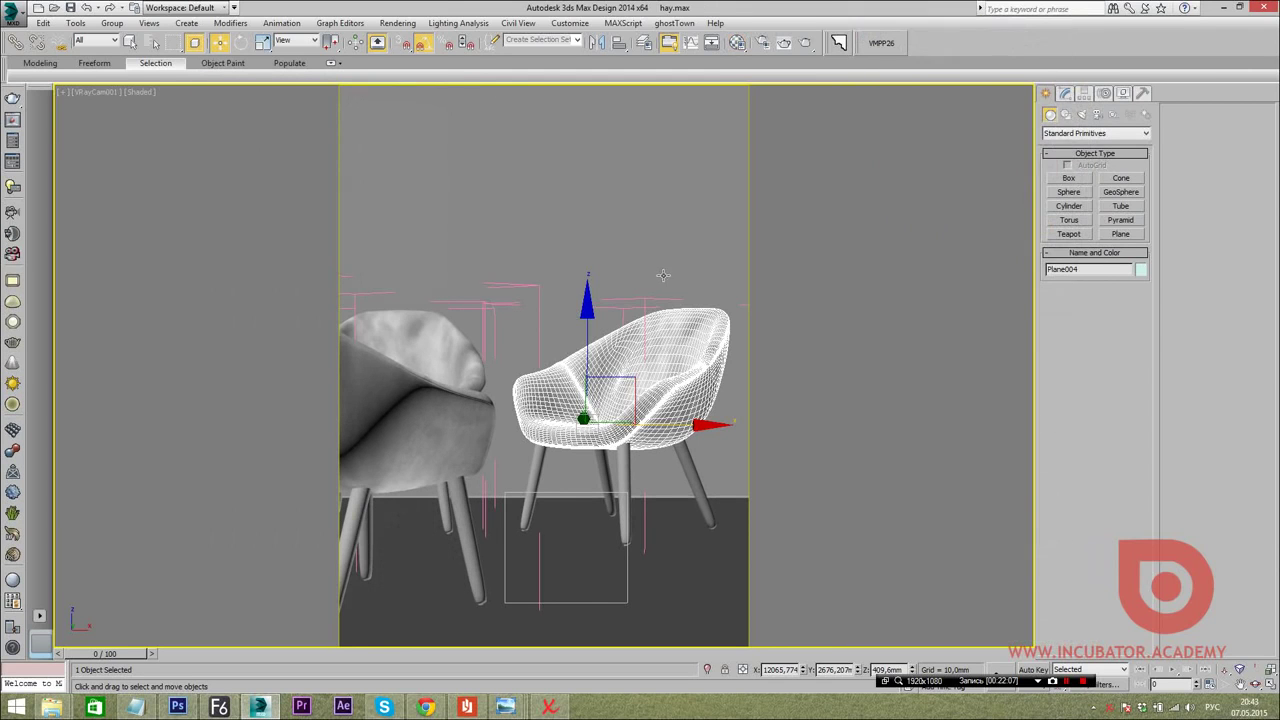
key(m)
key(m)
key(m)
key(F10)
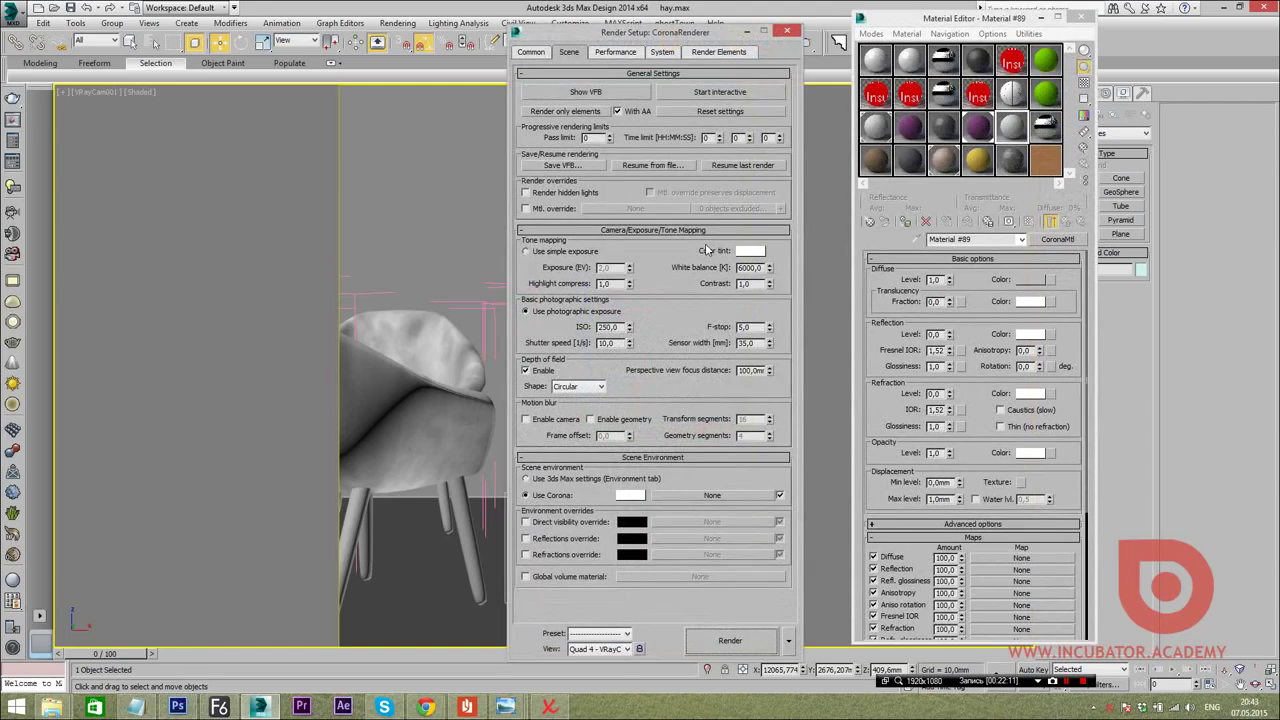
click(716, 92)
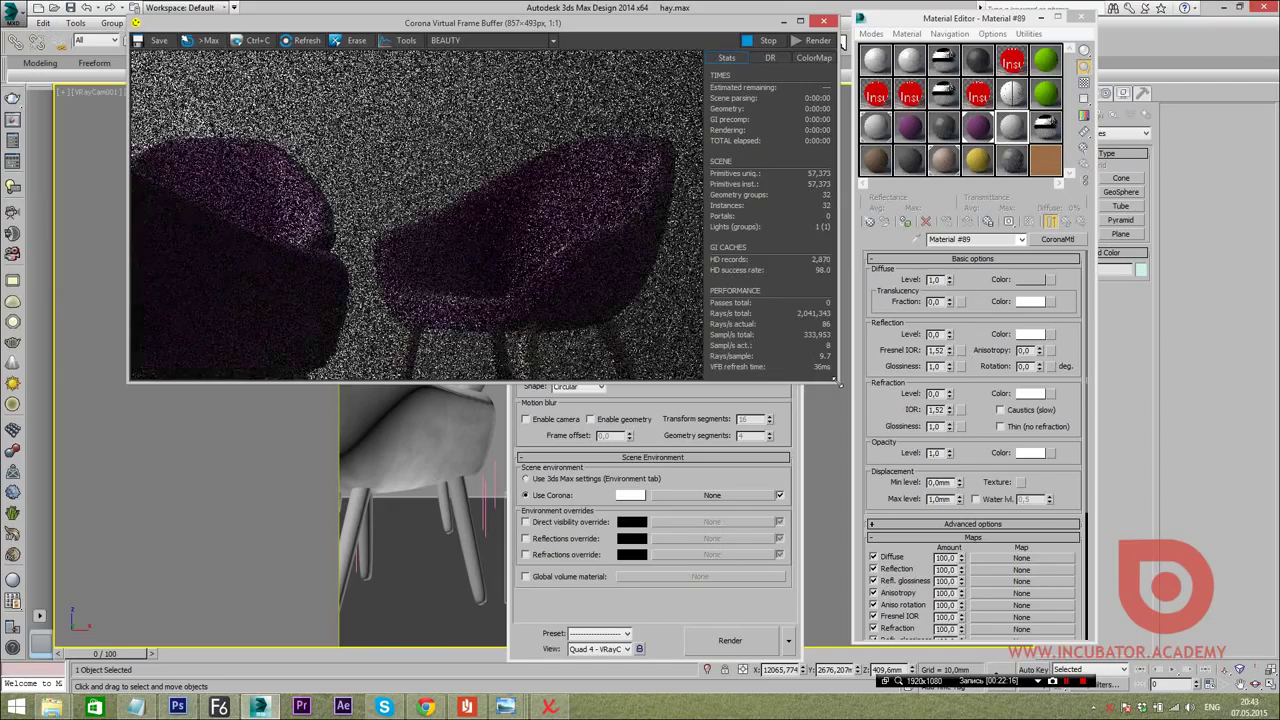
drag(836, 383, 812, 368)
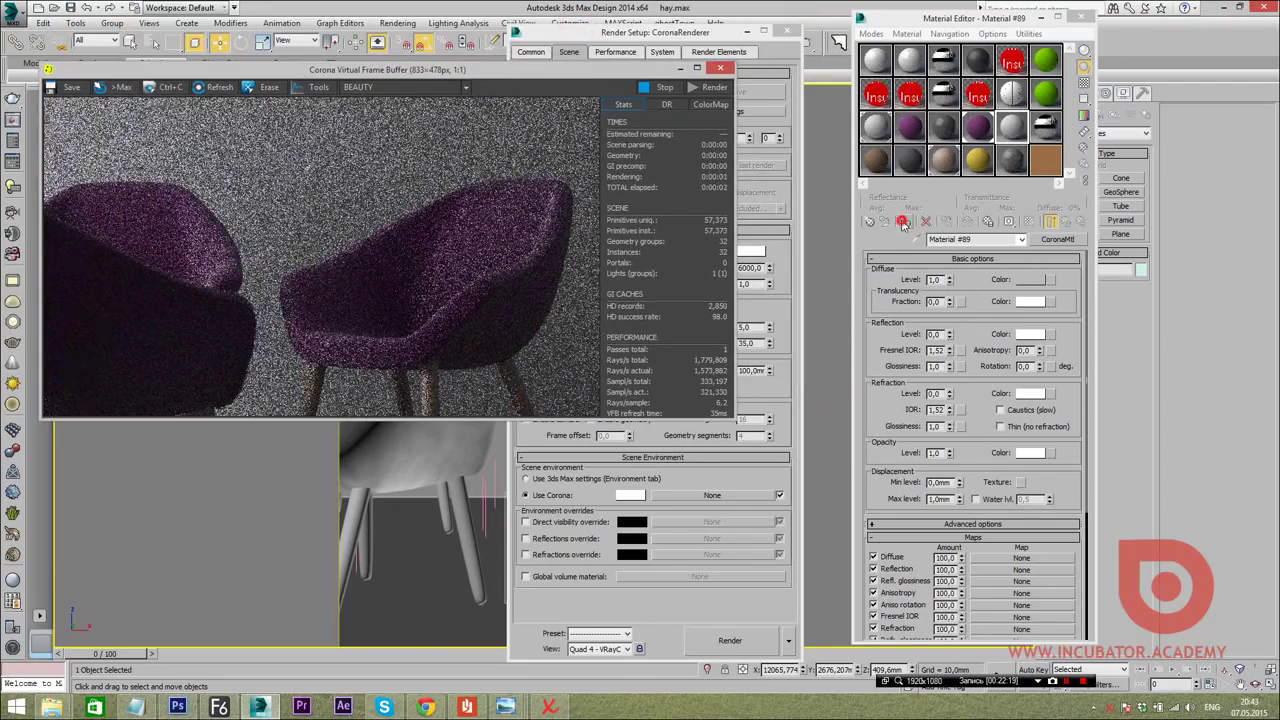
Bring up the map list for Material #89's diffuse colour, leaving the colour unchanged
click(845, 415)
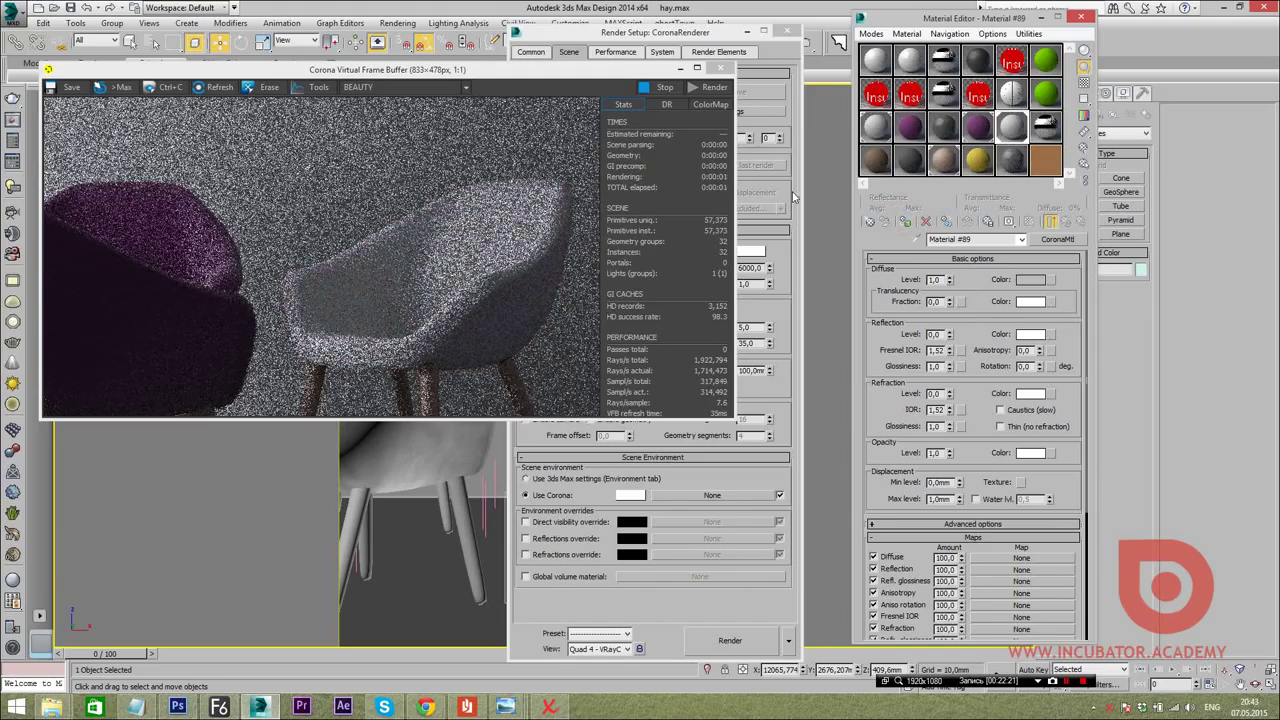
click(1031, 280)
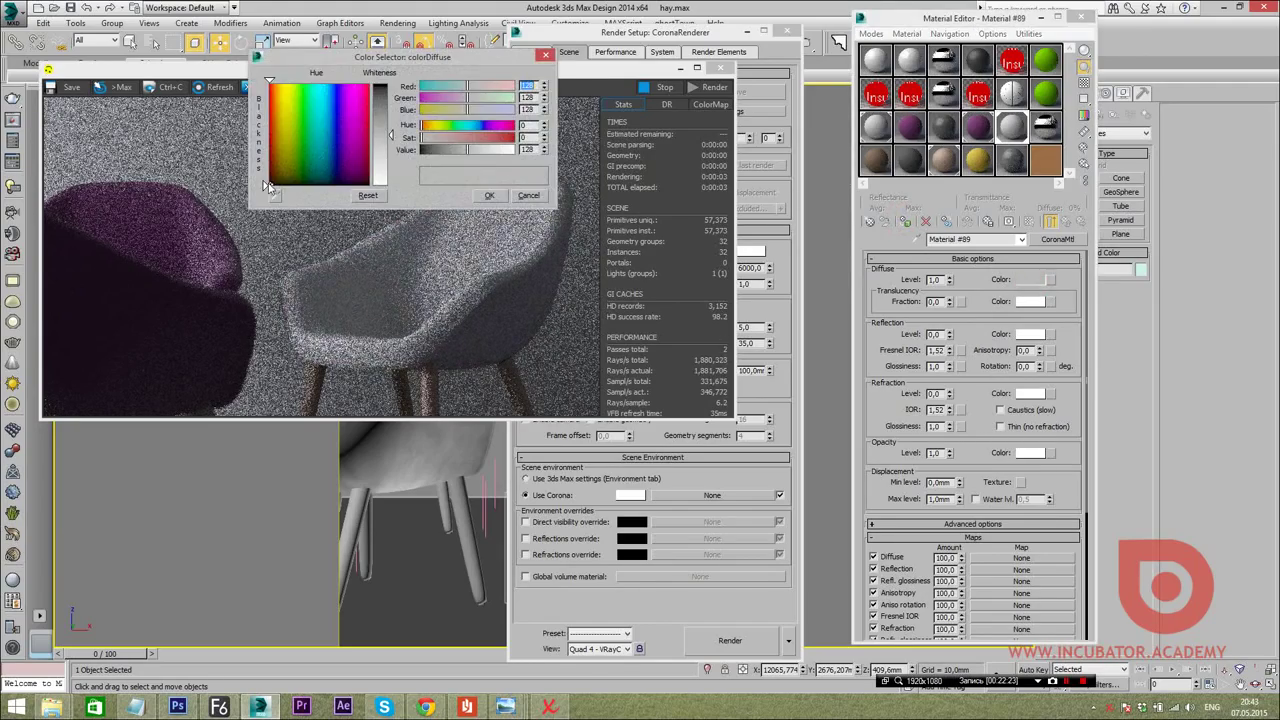
click(526, 197)
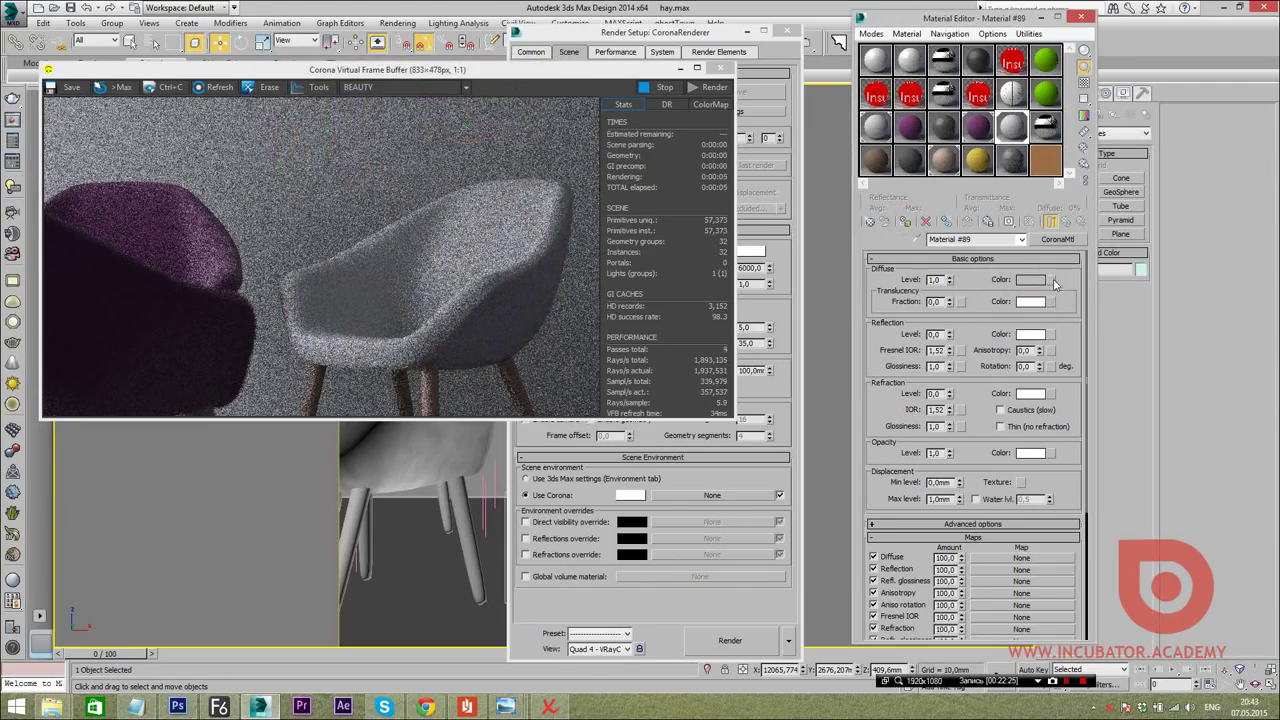
click(1048, 280)
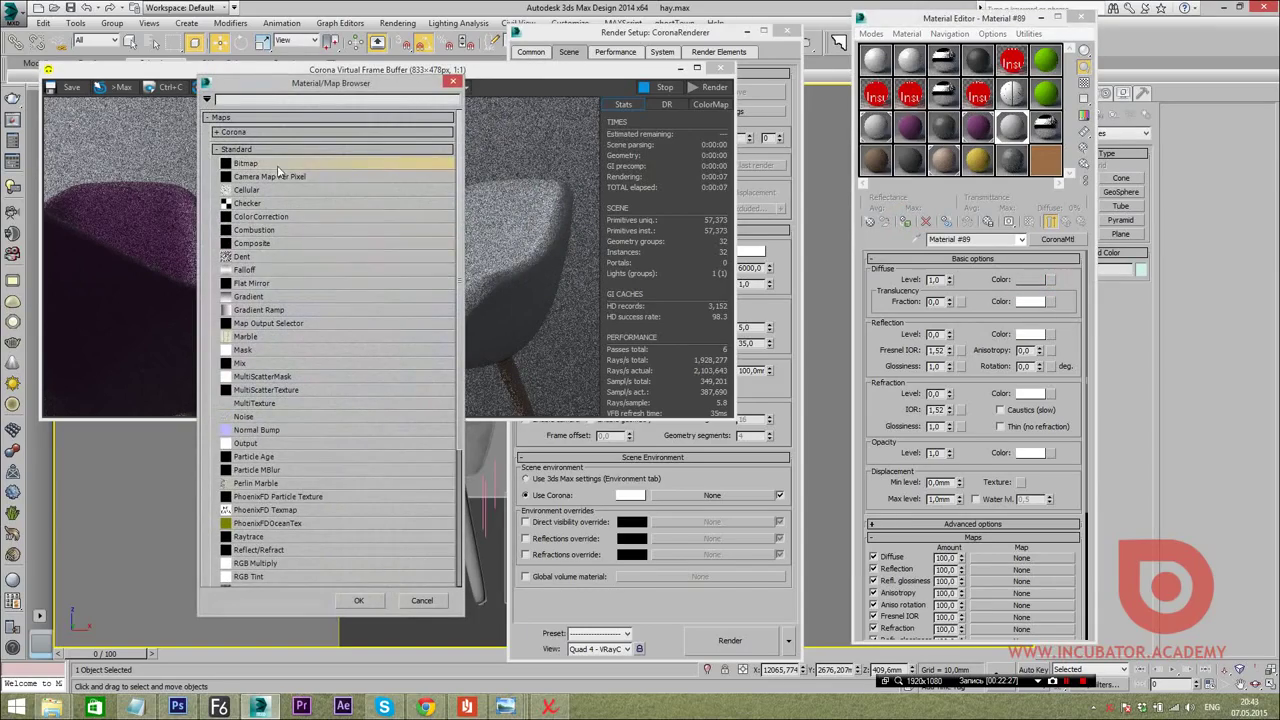
Give the diffuse a Falloff map with a dark purple front colour
double_click(250, 270)
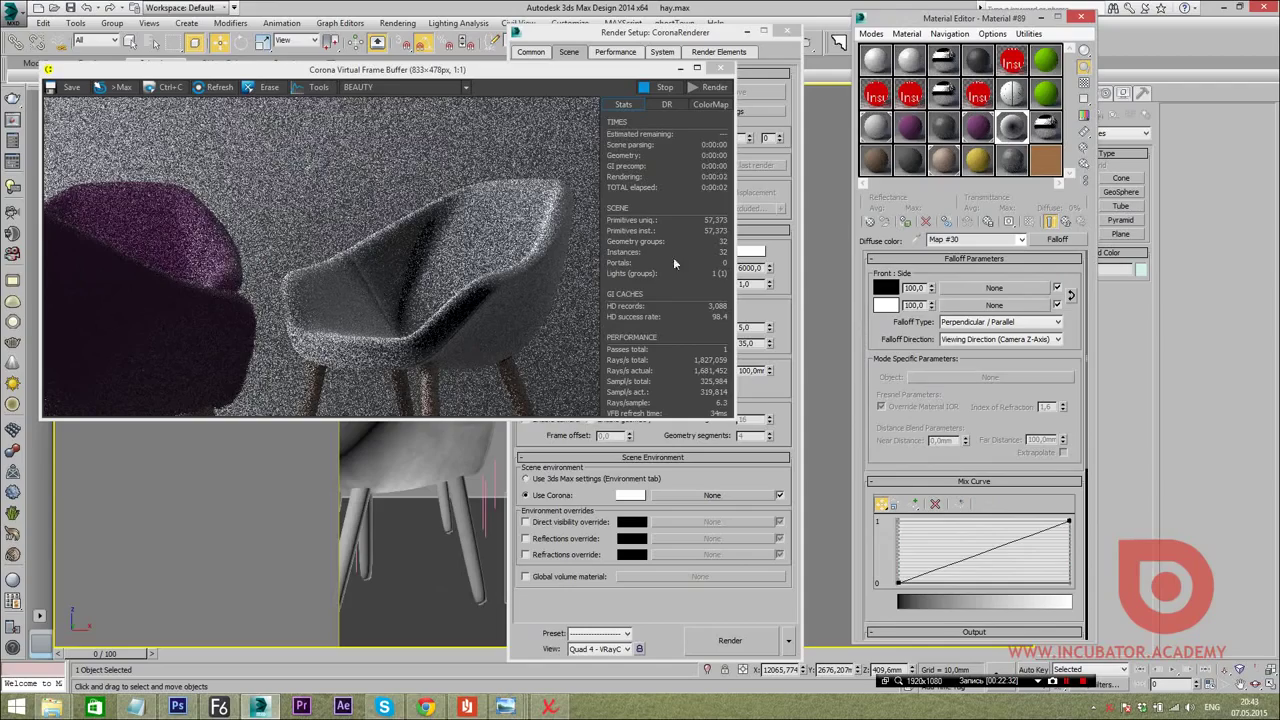
click(885, 288)
drag(314, 105, 345, 152)
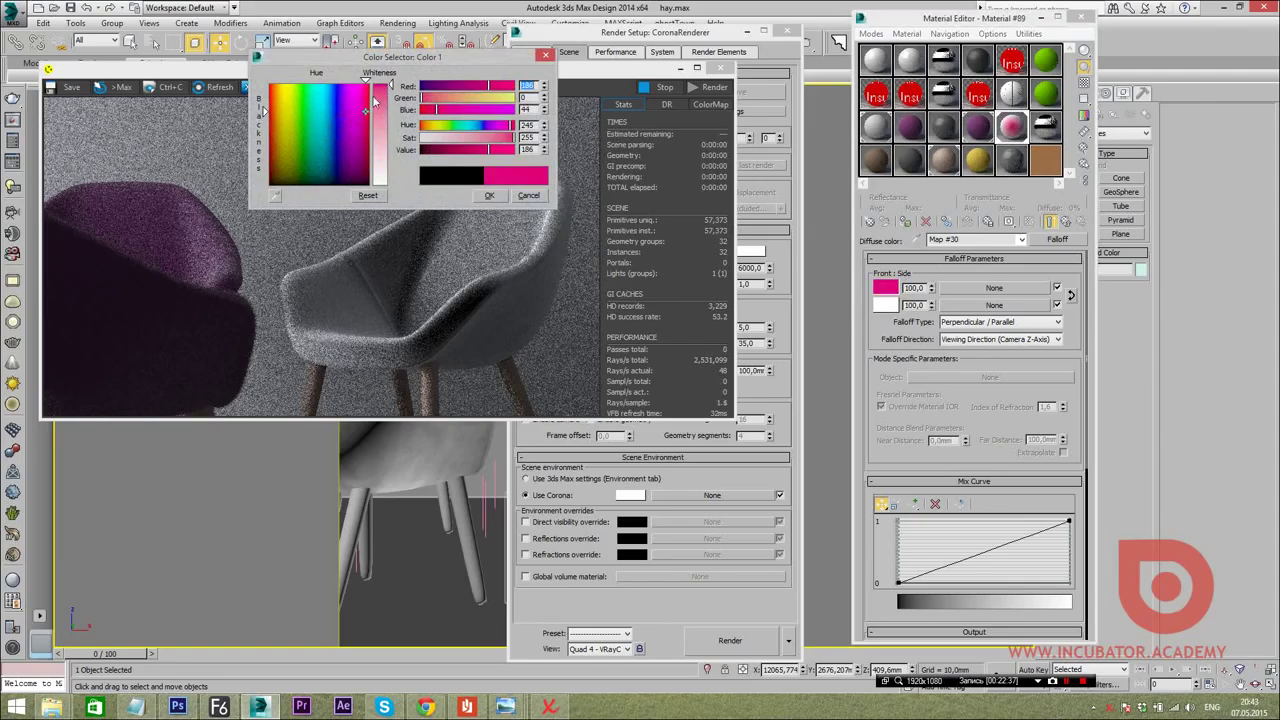
click(489, 195)
Set the falloff side colour to a lighter, saturated purple, then stop and close the render
drag(885, 288, 885, 305)
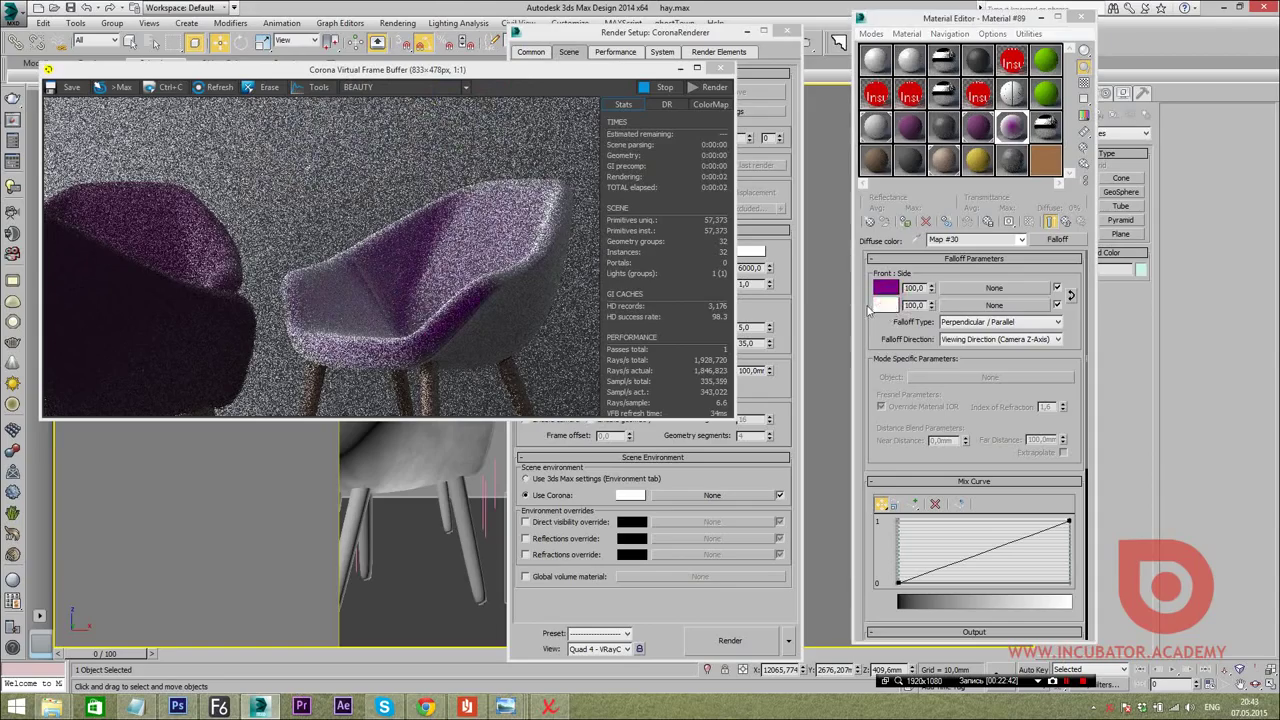
click(966, 334)
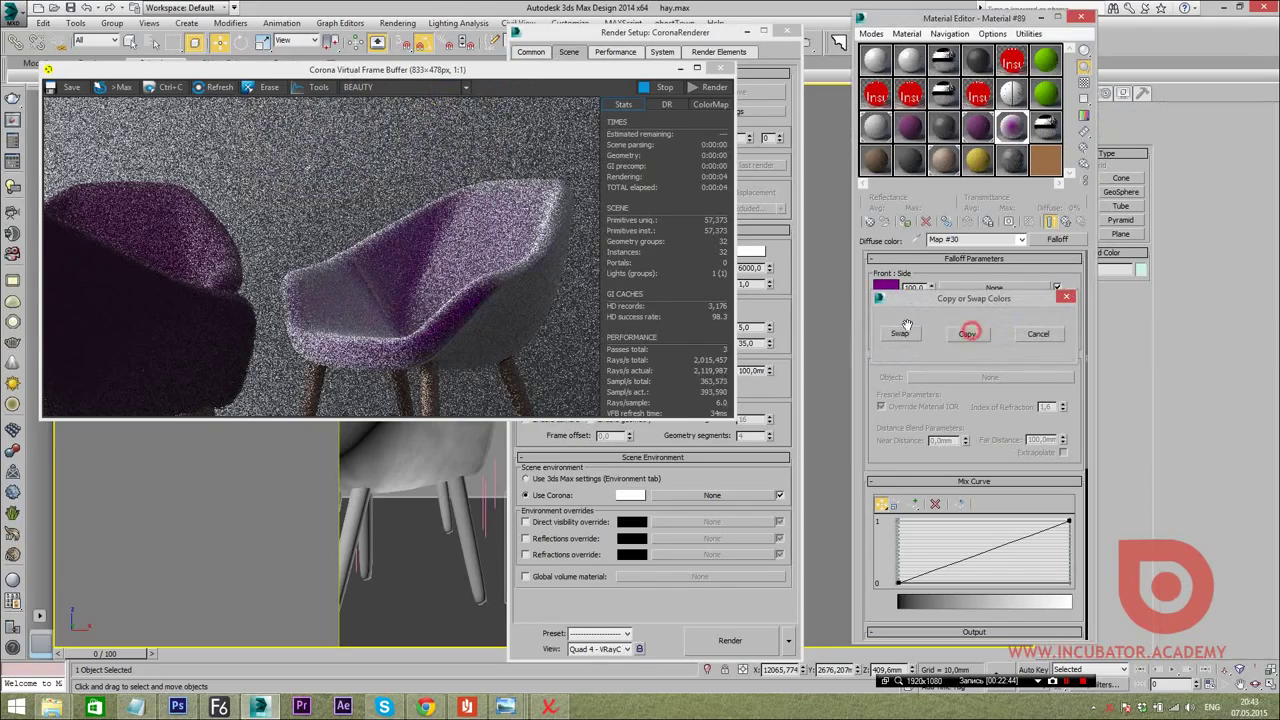
click(885, 305)
drag(390, 86, 389, 115)
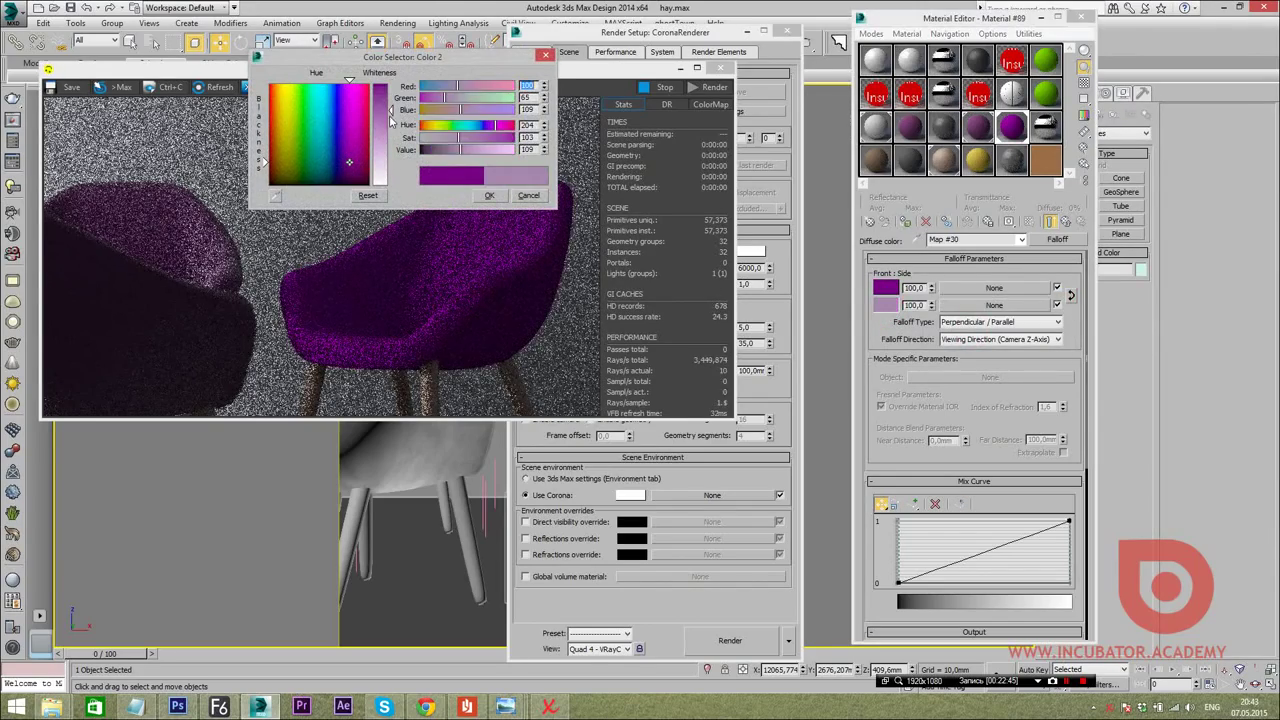
click(489, 195)
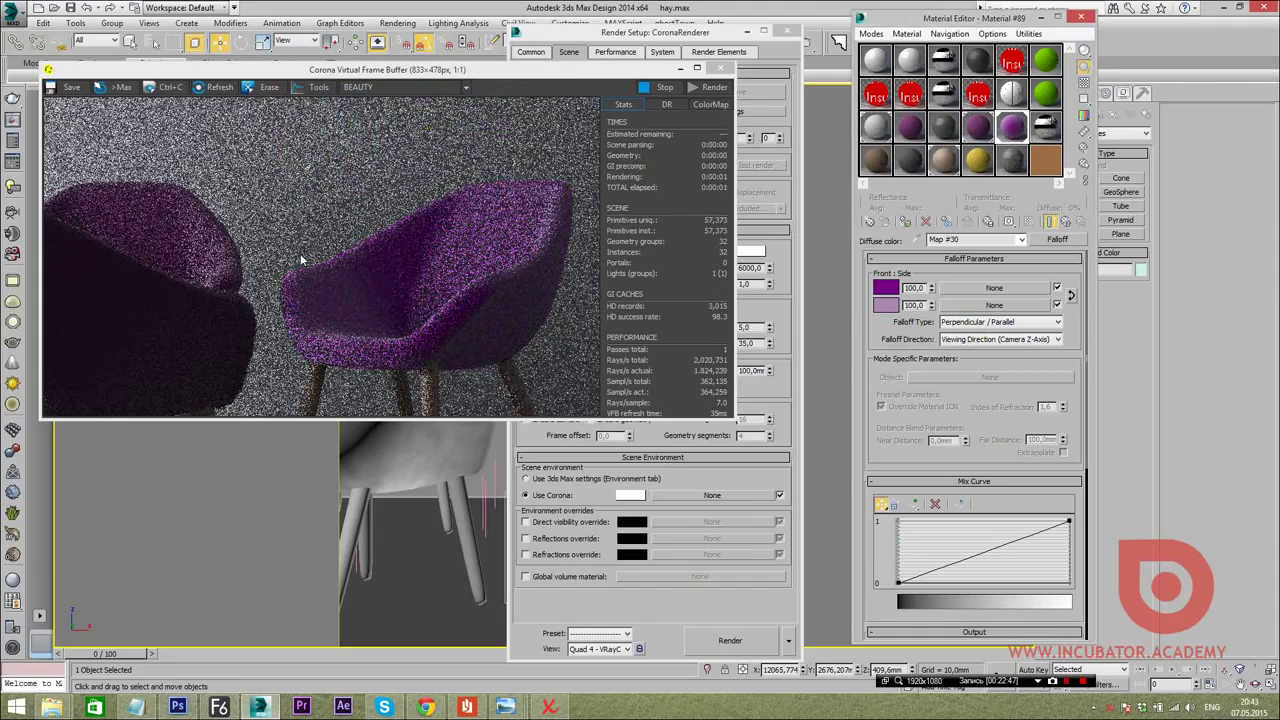
click(885, 305)
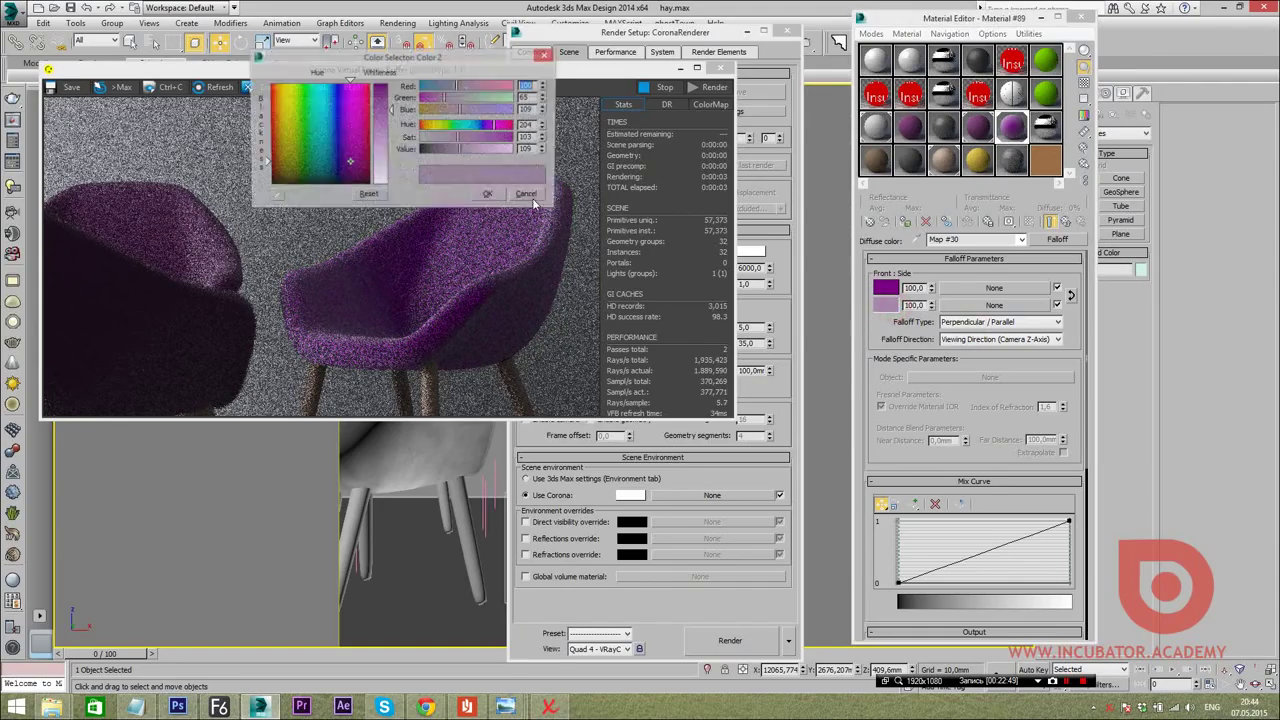
drag(392, 140, 392, 98)
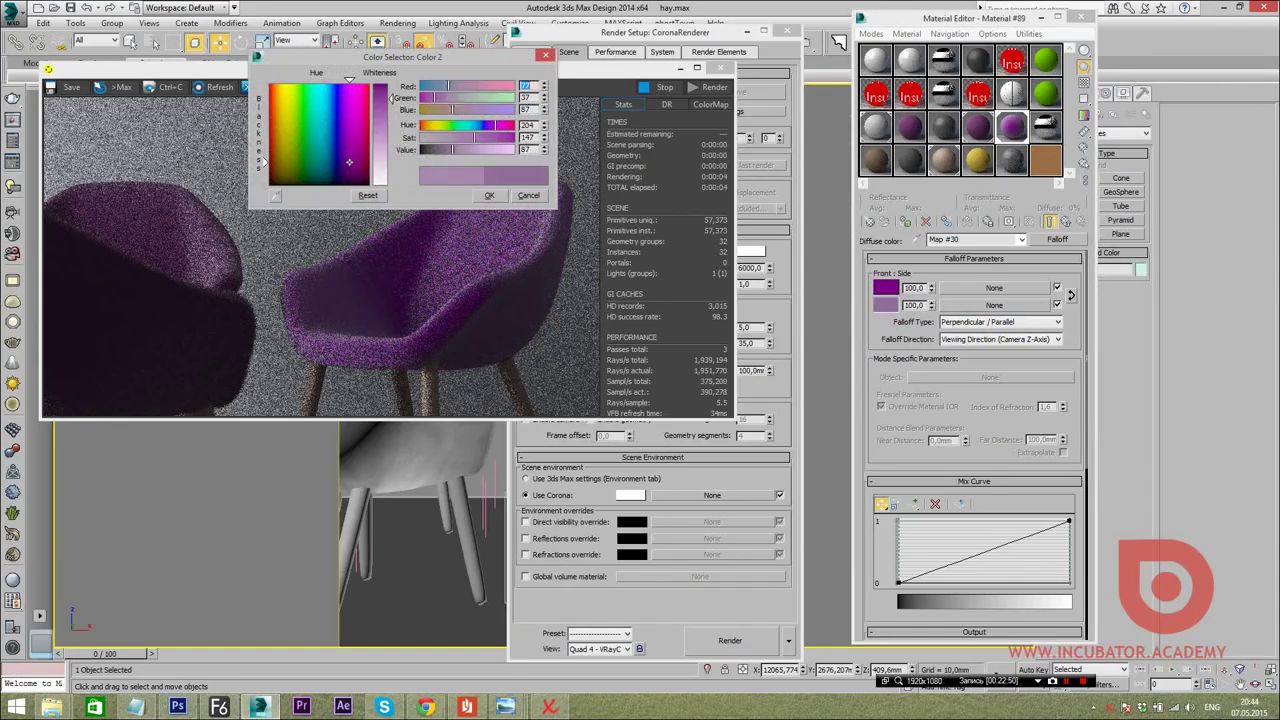
click(489, 195)
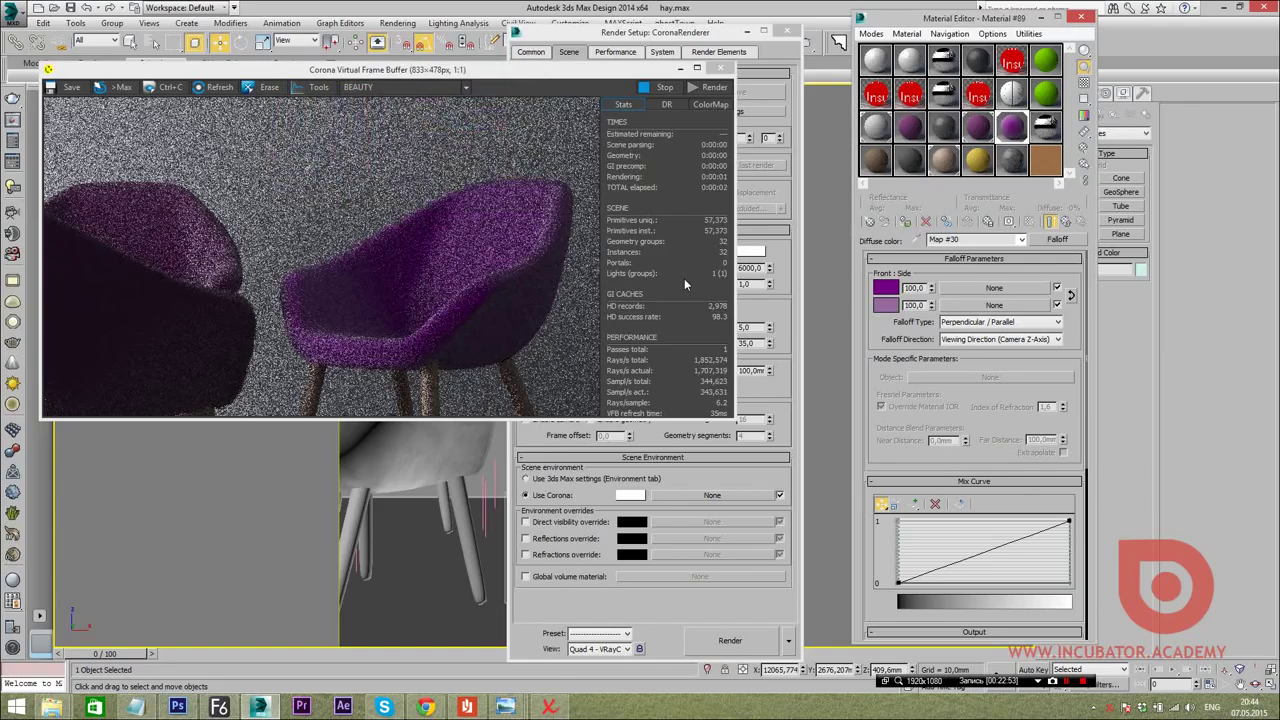
click(660, 87)
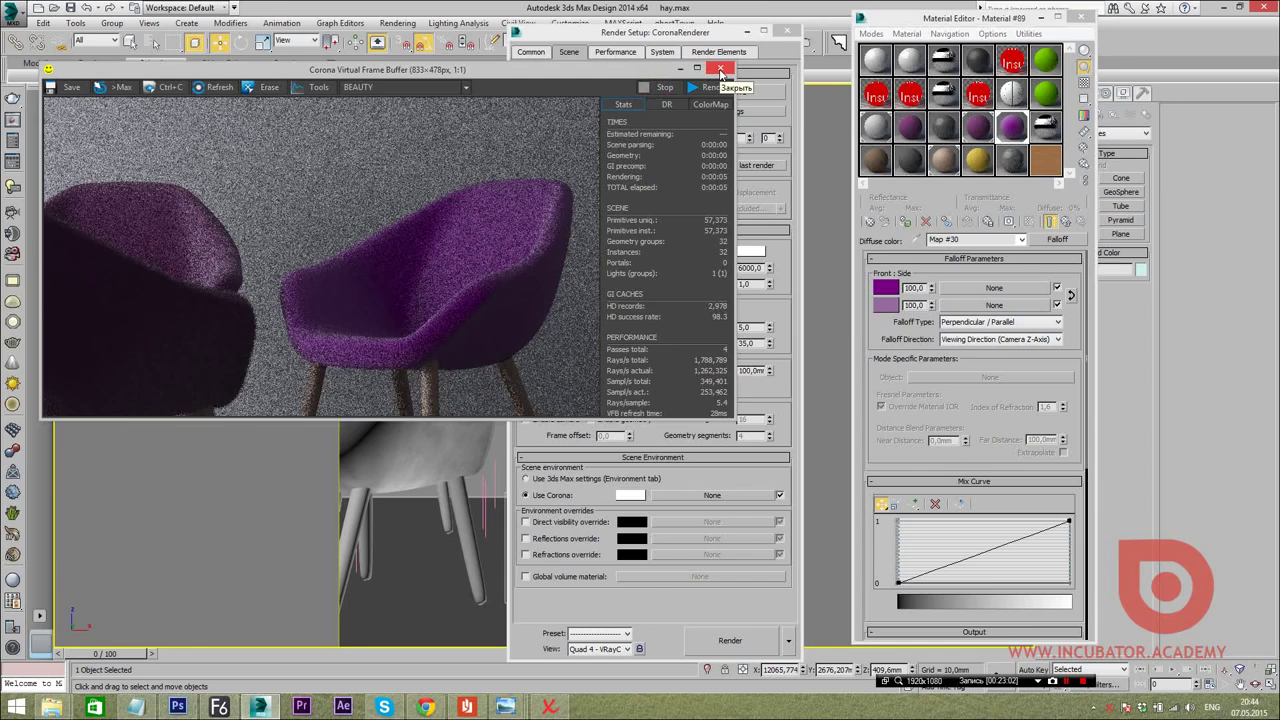
click(721, 70)
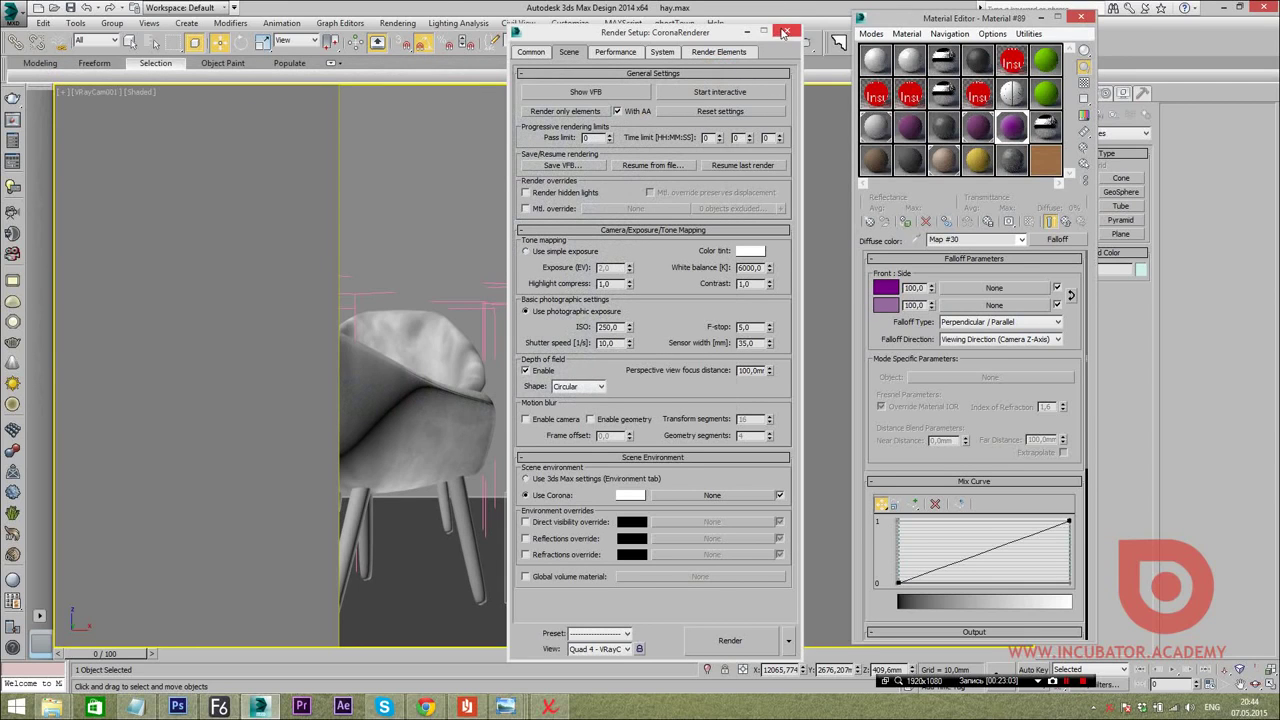
Bring up the CG-INCUBATOR webinar chat and expand the presenter's video panel
click(426, 707)
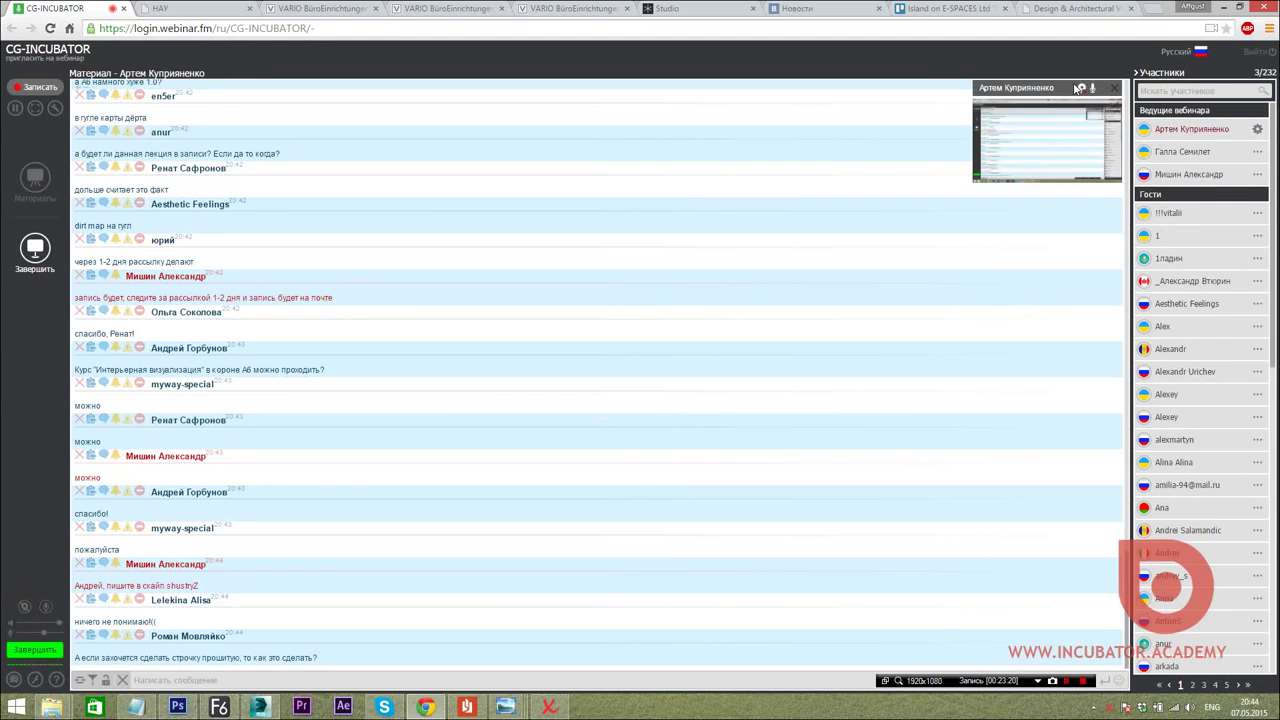
click(1081, 89)
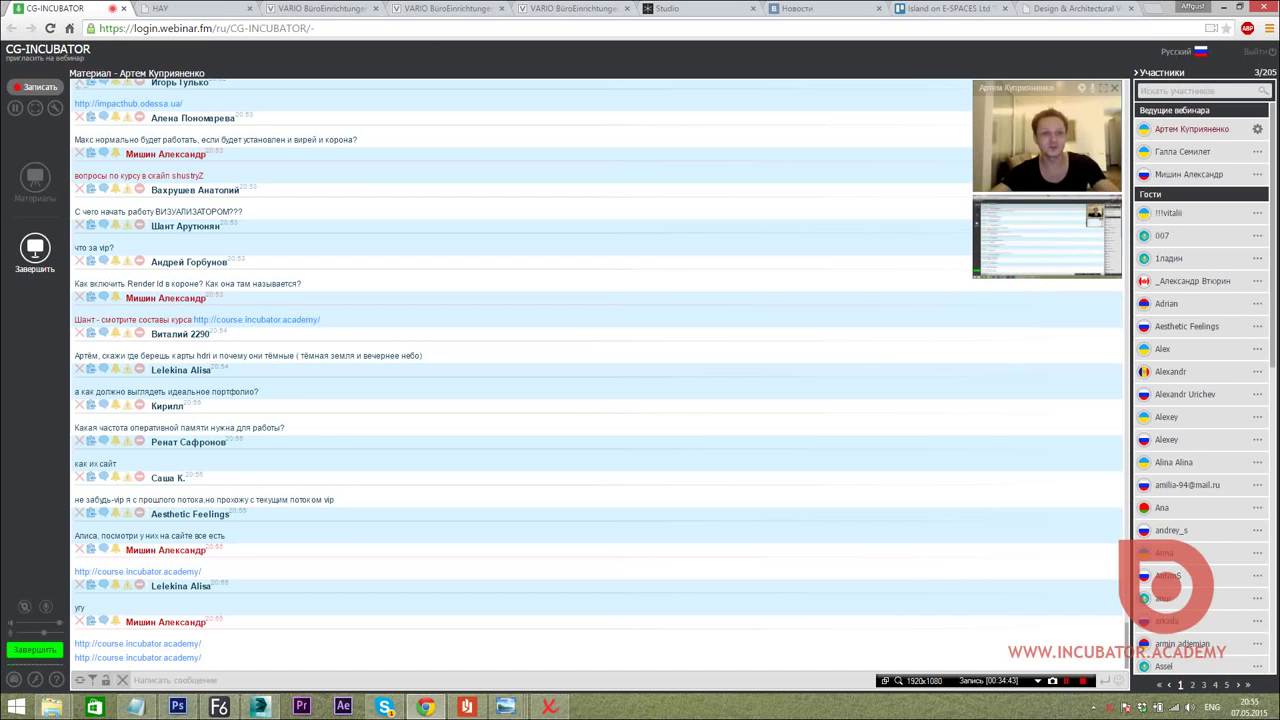
Copy the pikcells.com address from the Pikcells studio tab and post it twice in the chat
click(325, 10)
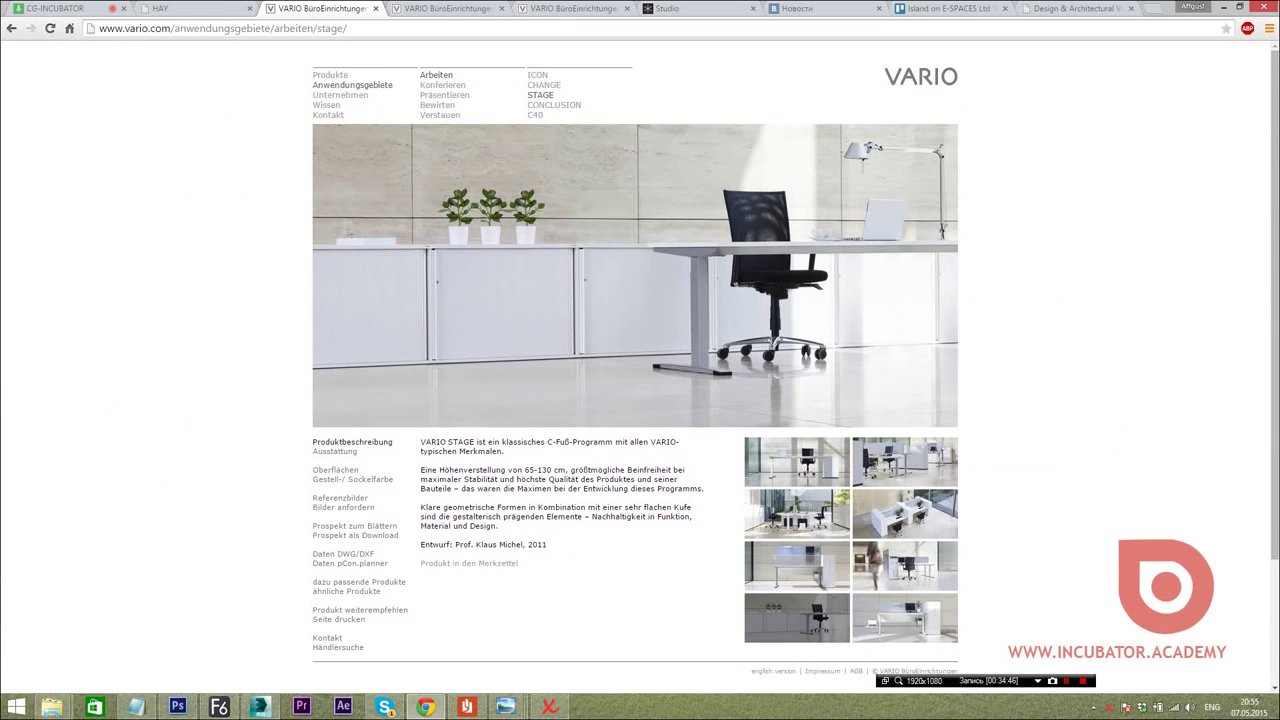
click(685, 9)
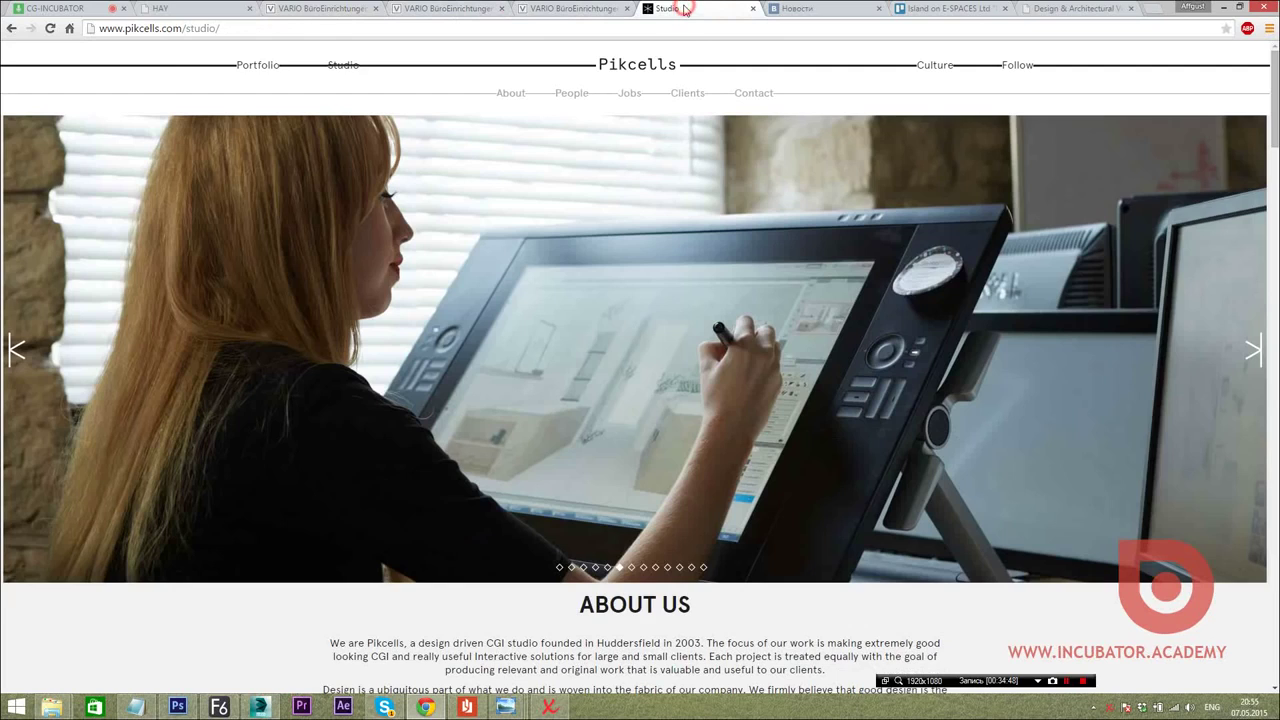
drag(99, 28, 182, 28)
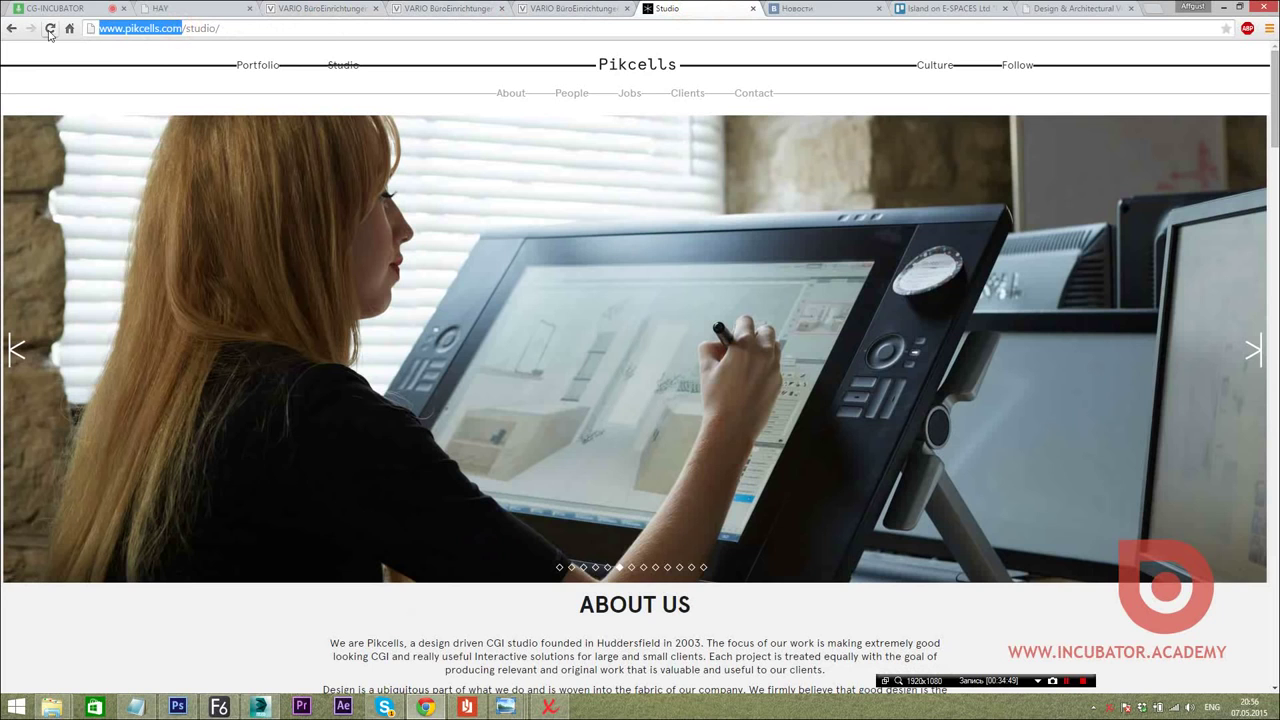
click(55, 8)
click(250, 679)
text(http://www.pikcells.com/)
key(Return)
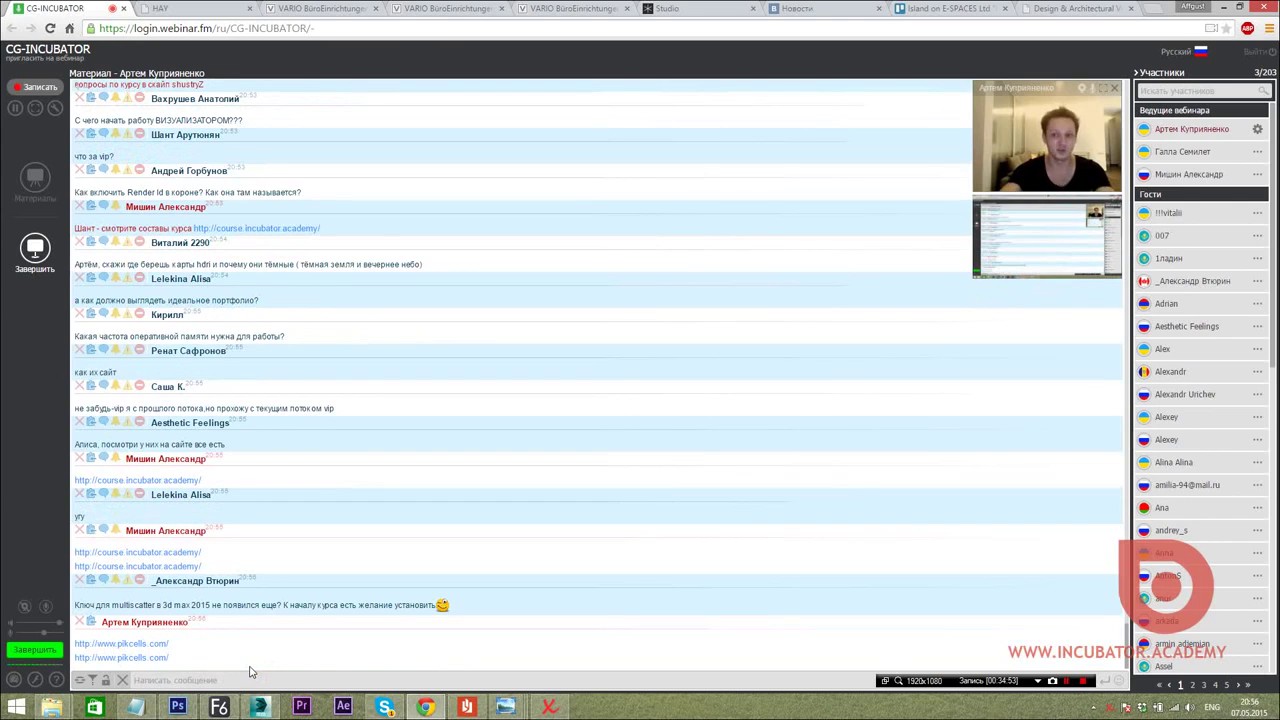
text(http://www.pikcells.com/)
key(Return)
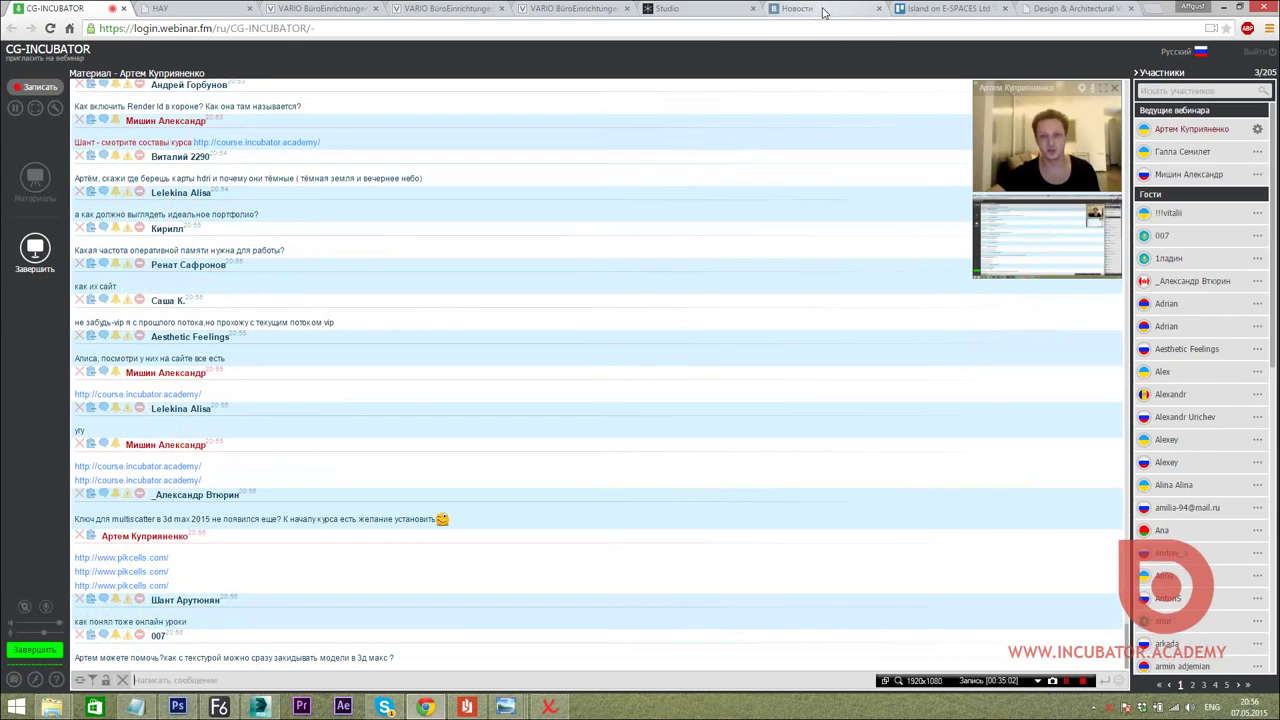
Load behance.net in a new tab, fixing the keyboard layout to English first
click(1155, 10)
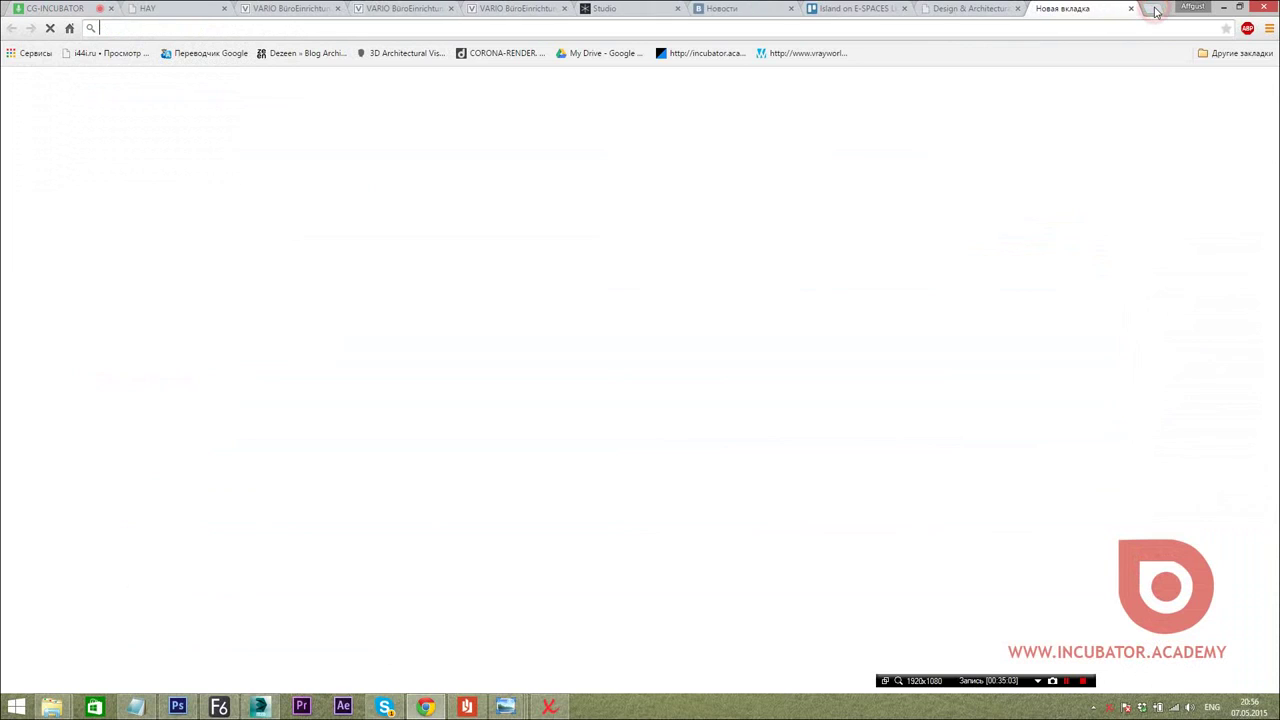
text(иу)
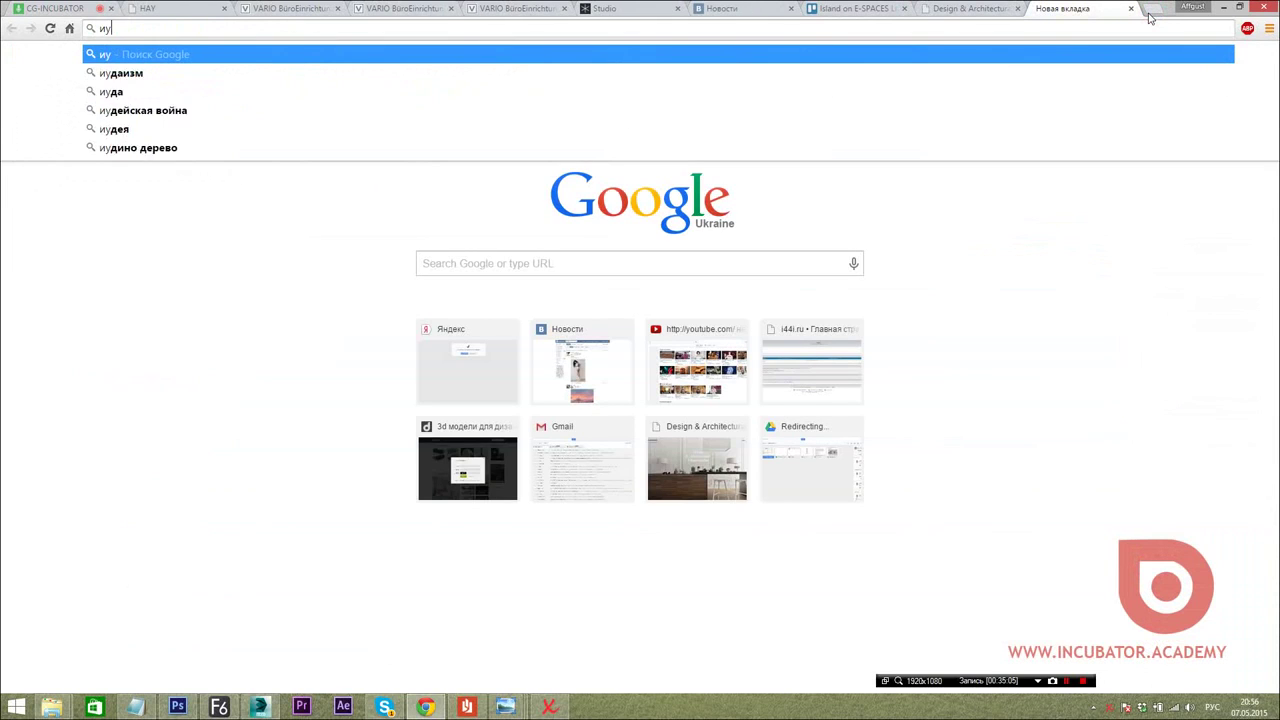
text(р)
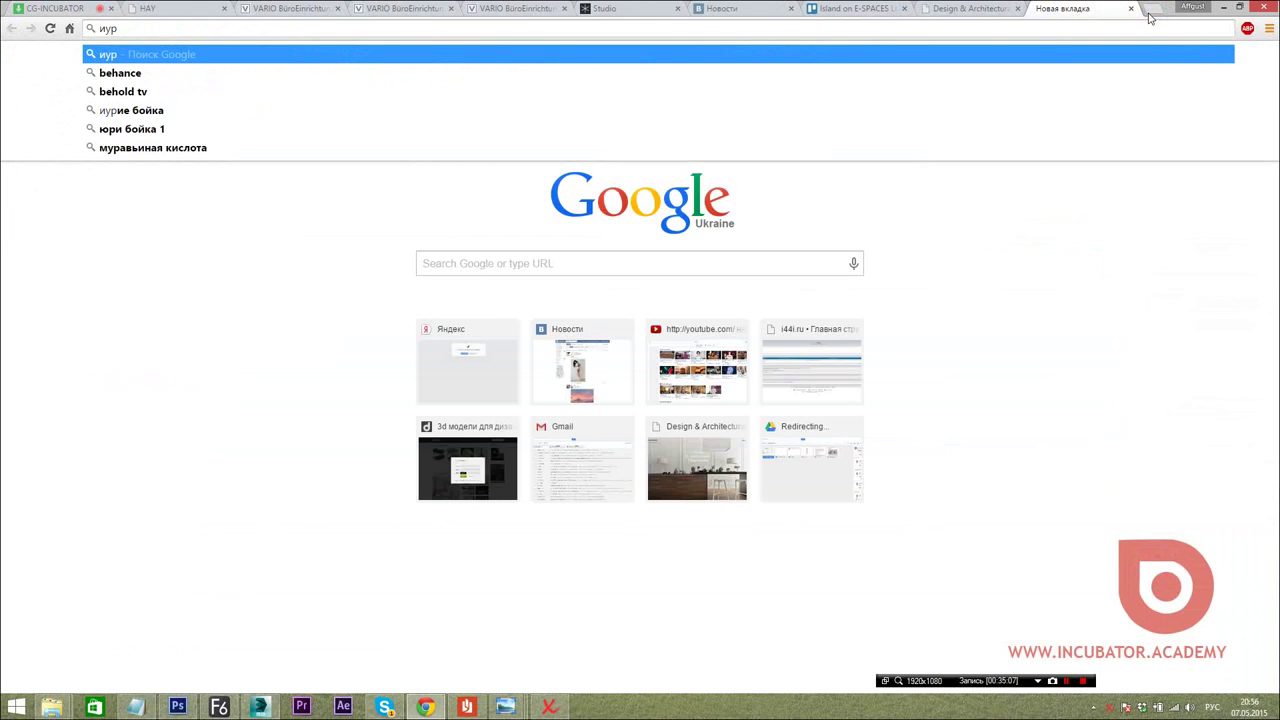
key(BackSpace)
key(BackSpace)
key(BackSpace)
key(alt+shift)
text(behance.net)
key(Return)
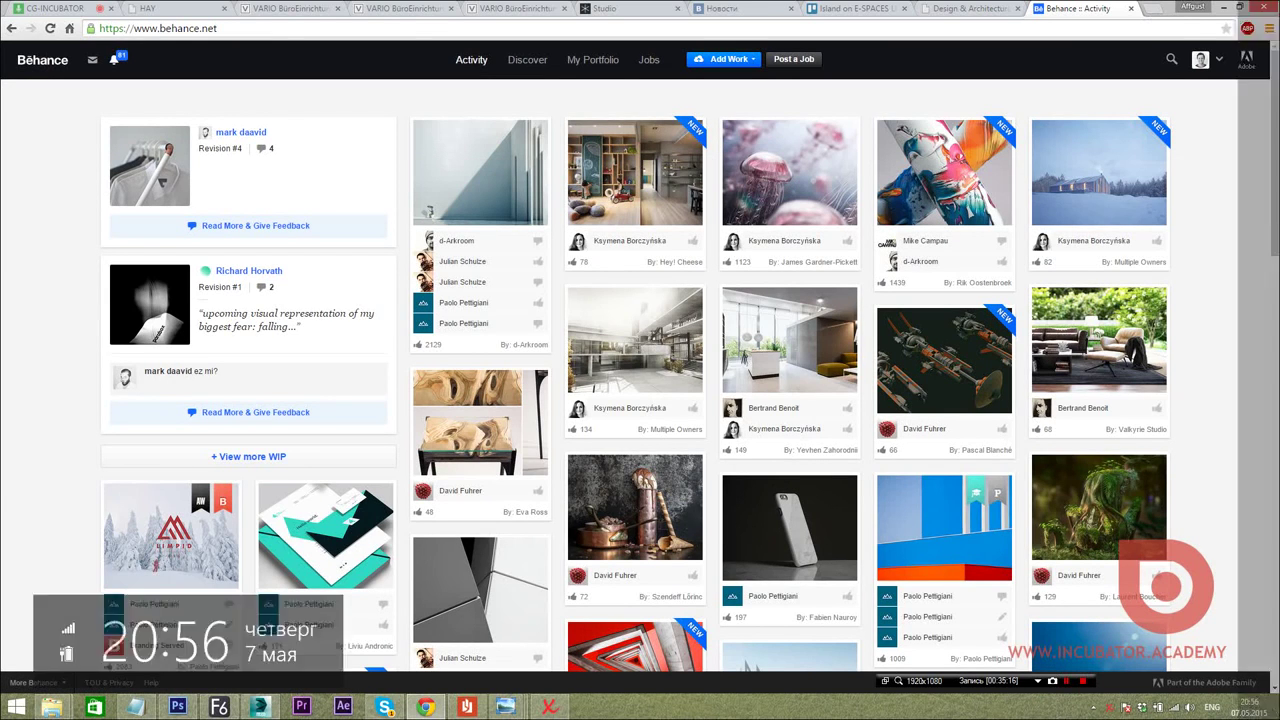
Search Behance for an artist's name, go back to the feed, and return to the chat
click(1171, 62)
text(mo)
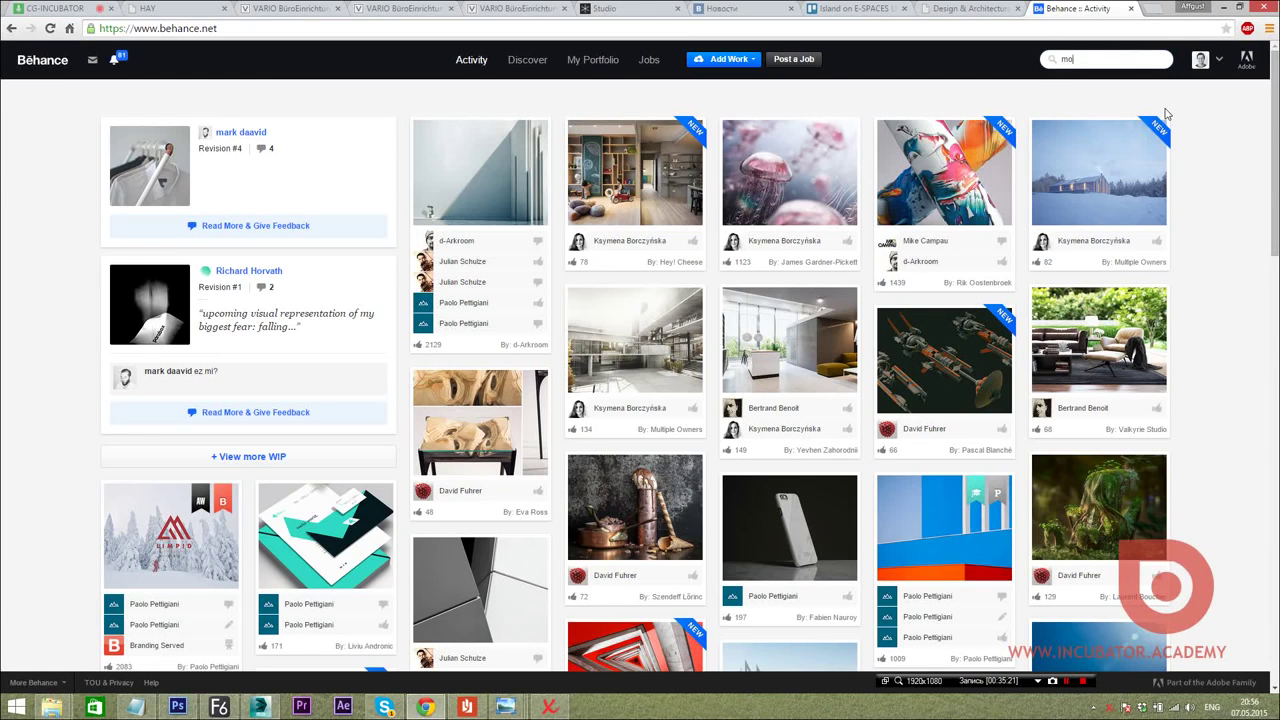
text(hova)
key(Return)
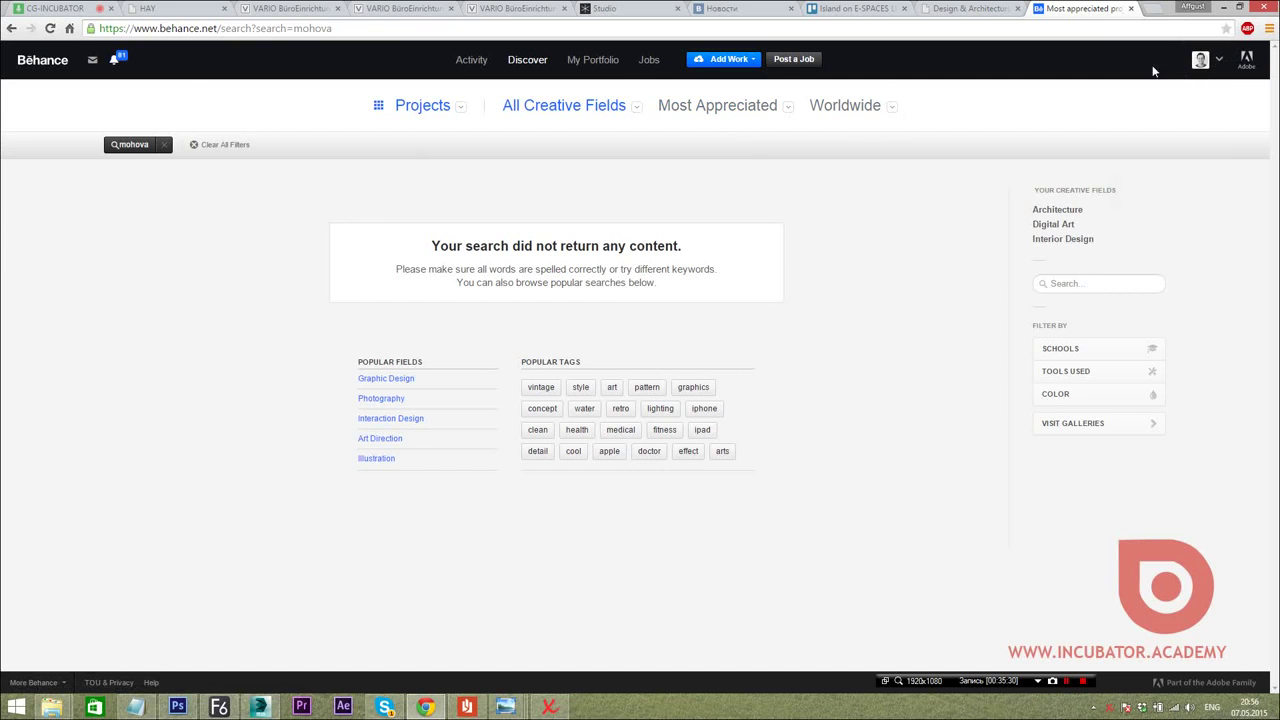
click(9, 30)
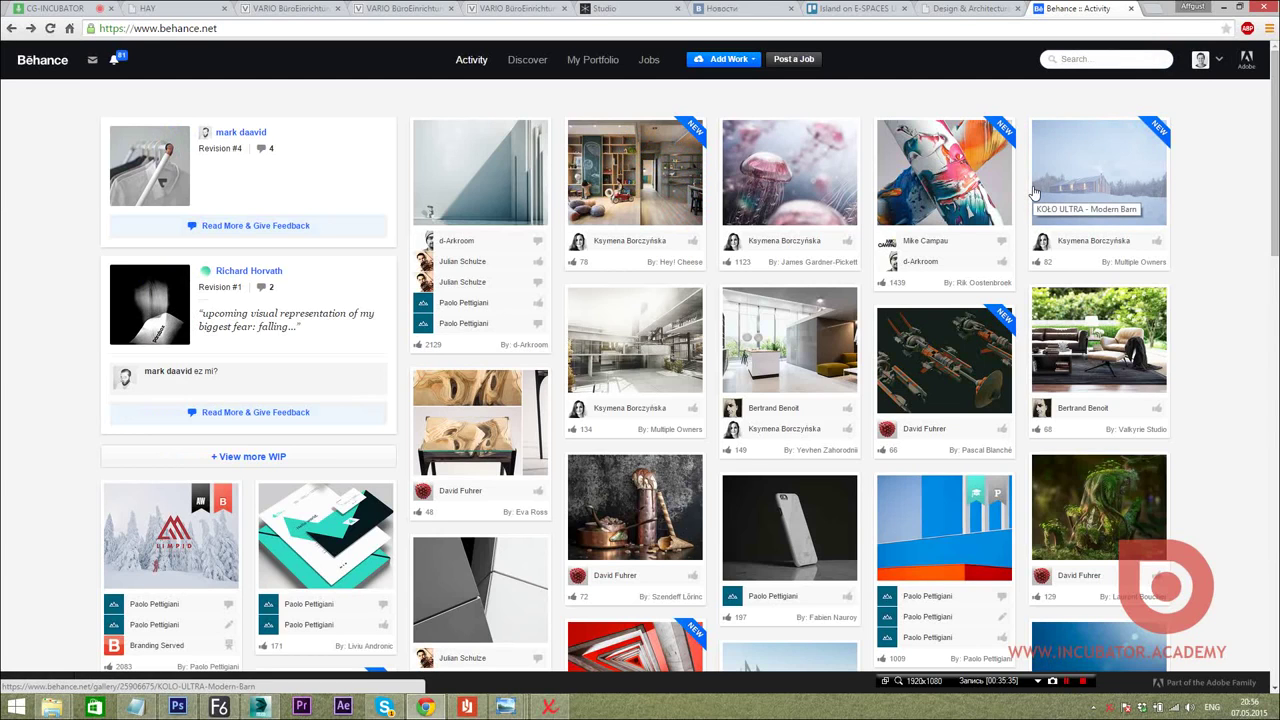
key(alt+shift)
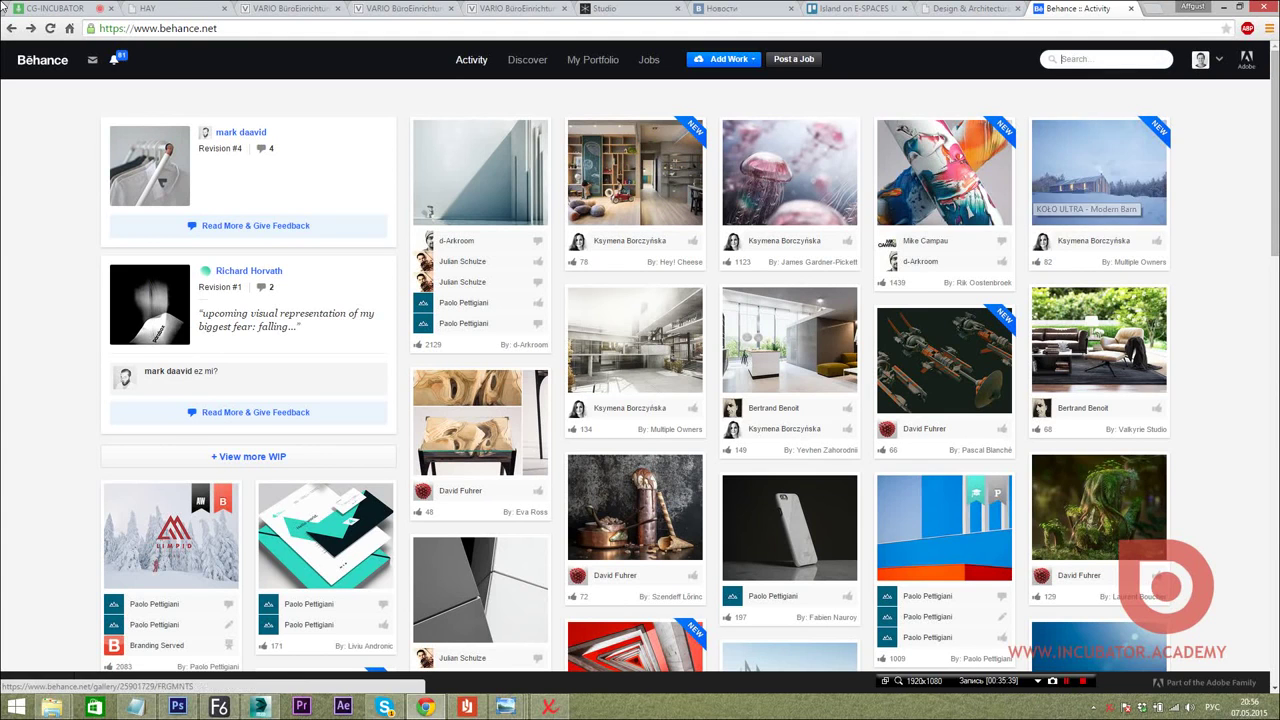
click(60, 8)
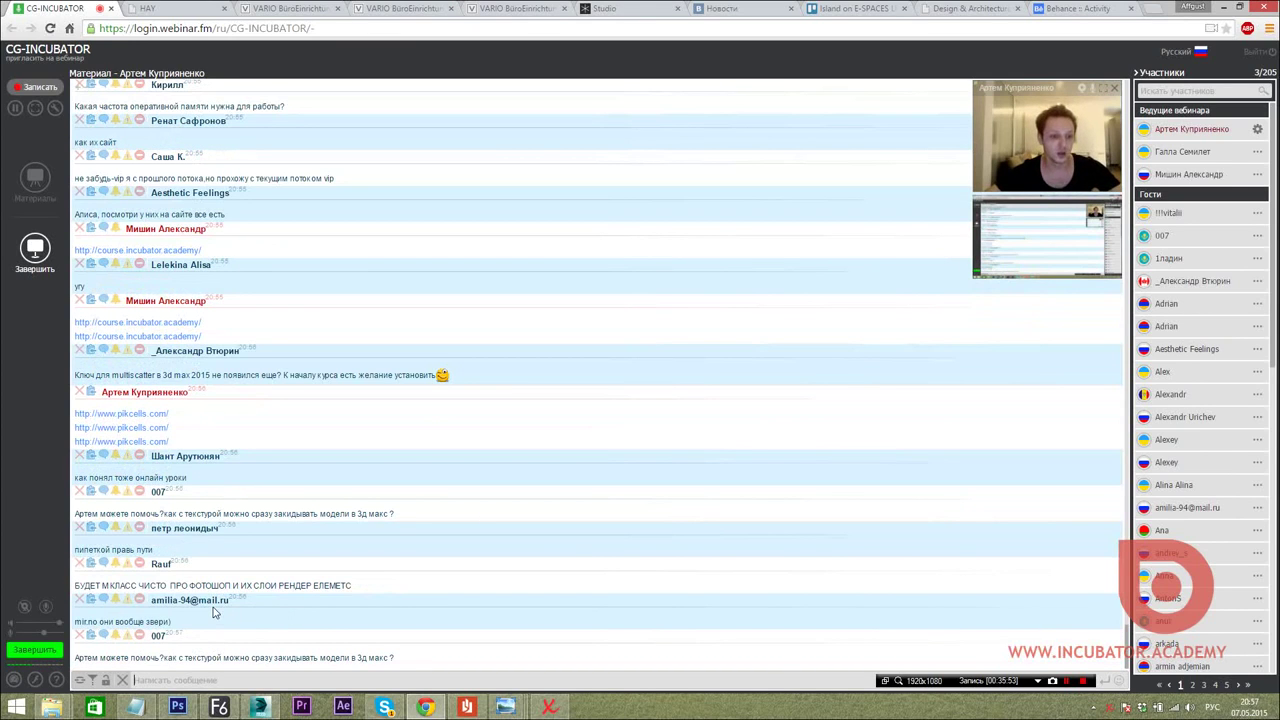
mouse_move(52, 707)
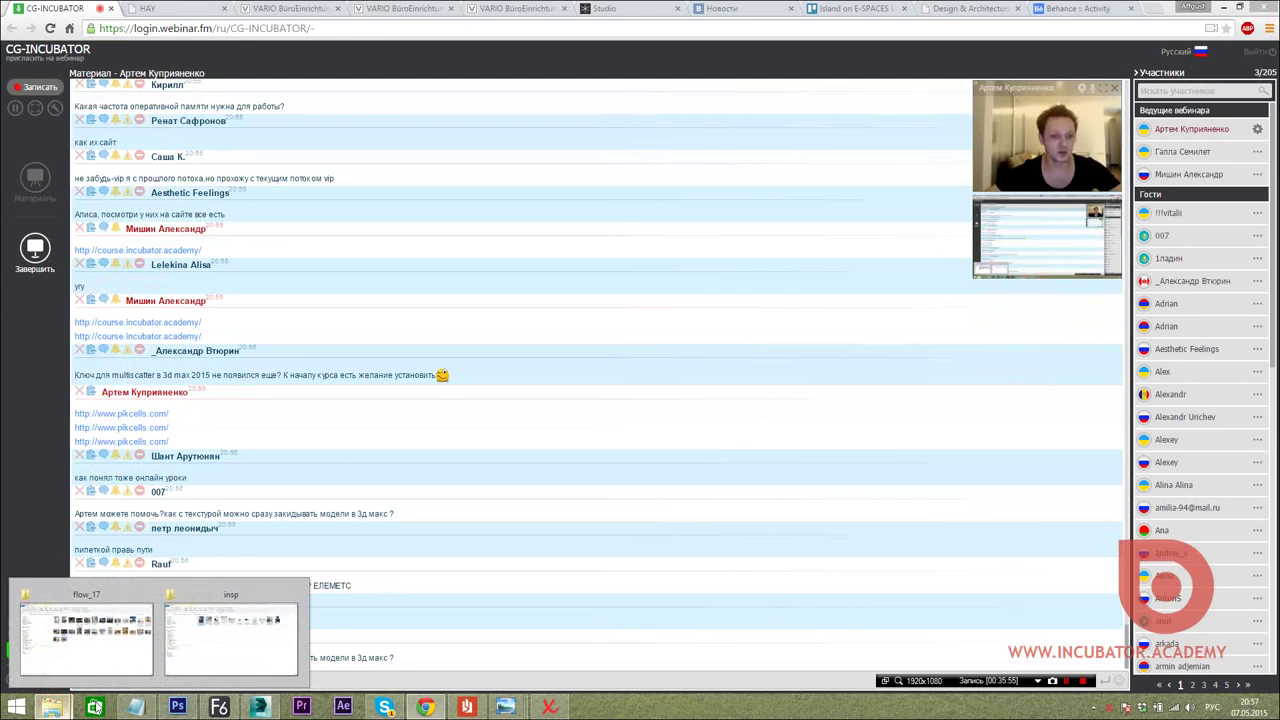
Open screenshot_2015_03_22_20_39_58 from the student_work\awords folder in Photo Viewer
click(230, 638)
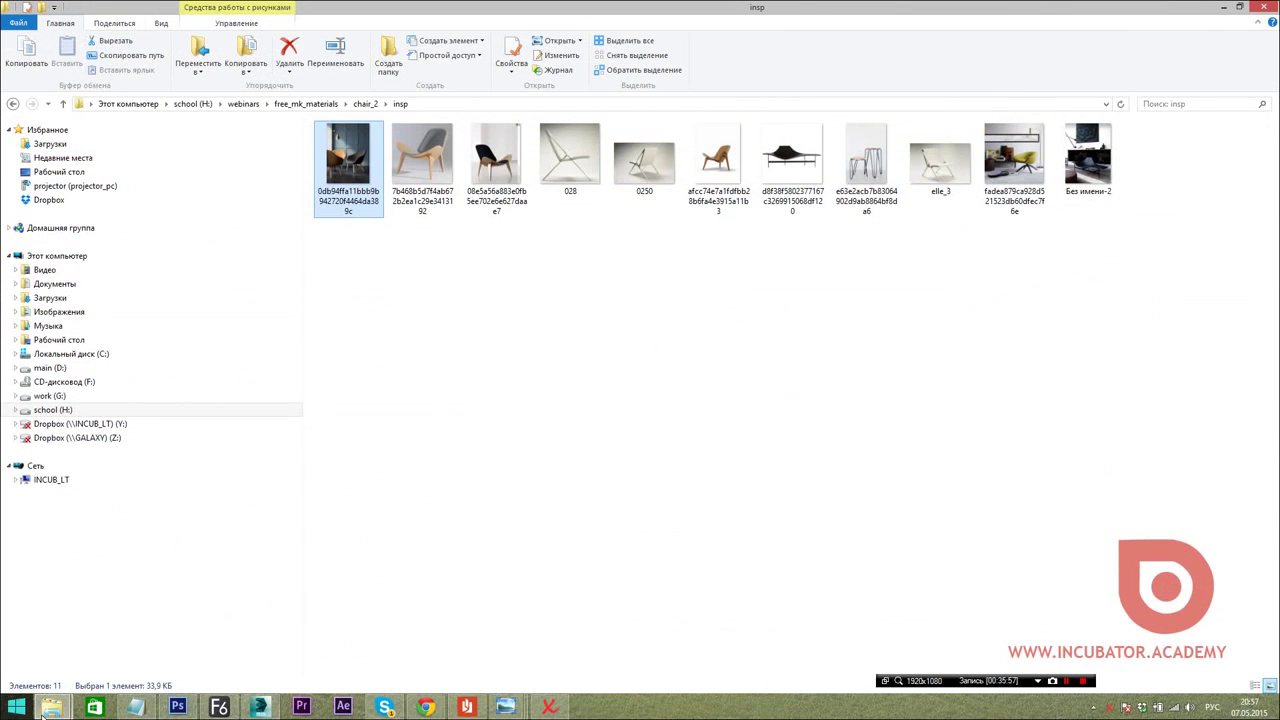
mouse_move(52, 707)
click(85, 648)
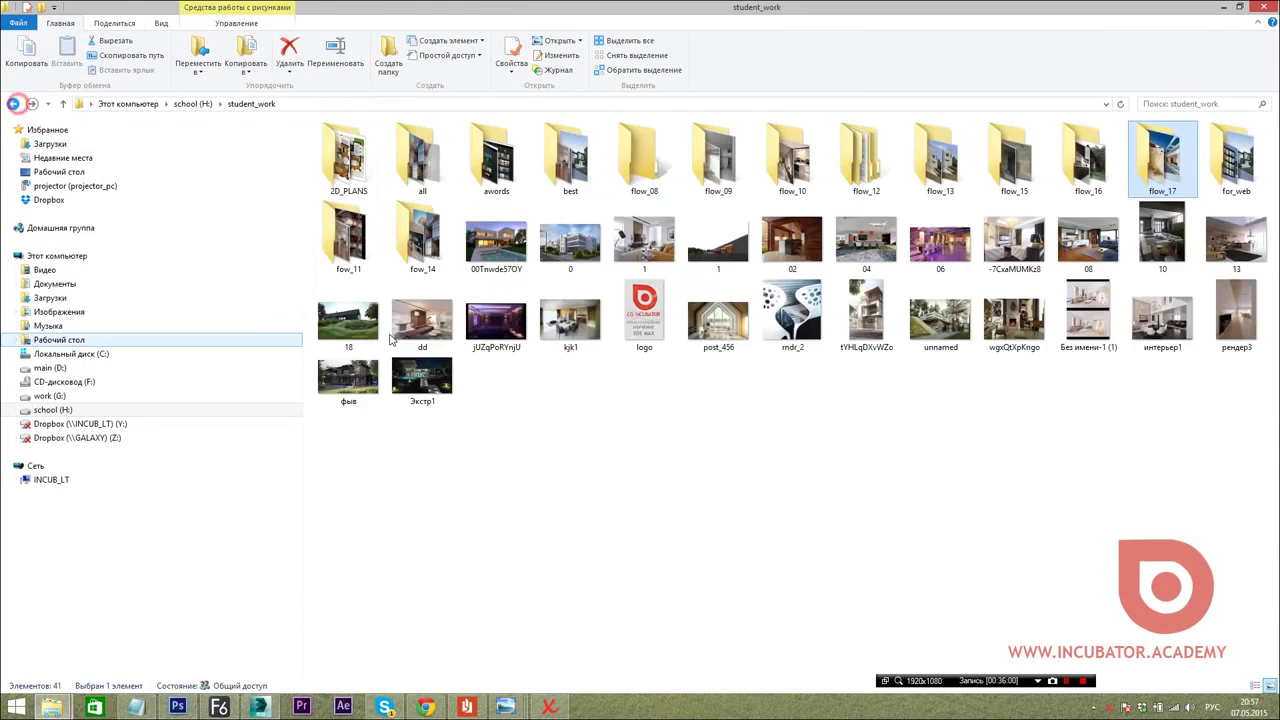
double_click(494, 160)
double_click(348, 160)
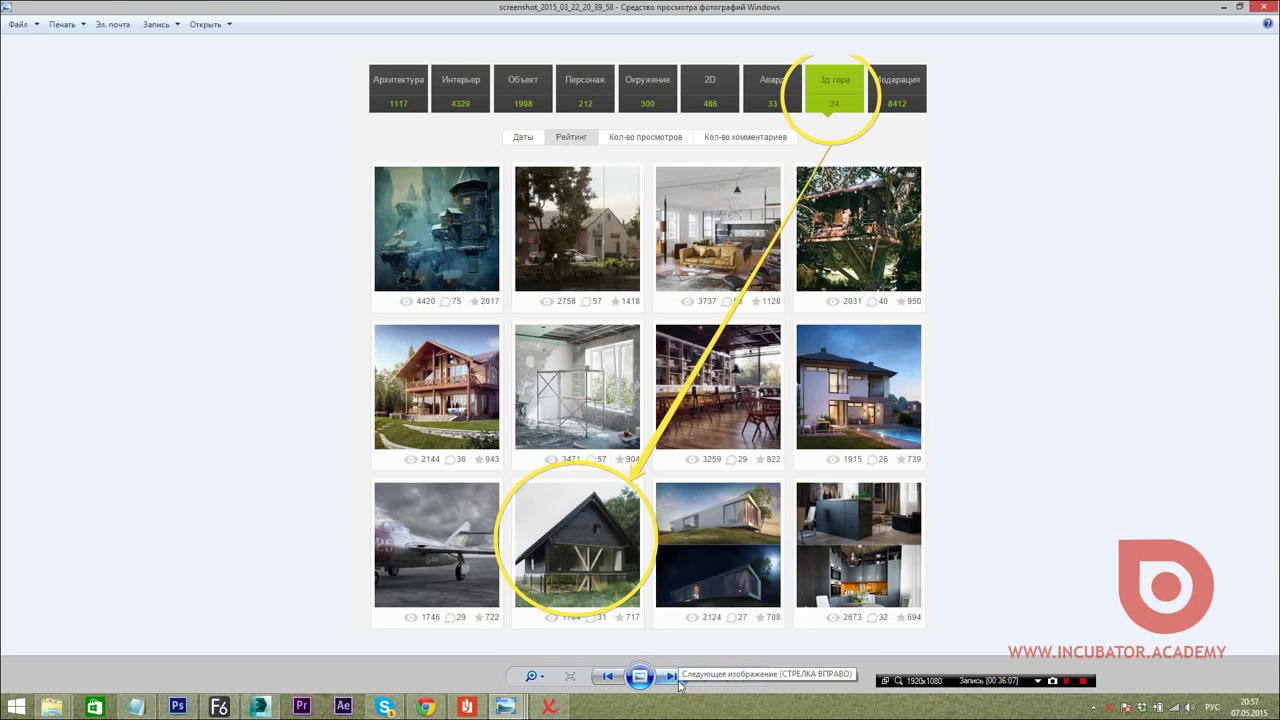
Page through five more award screenshots, ending on the Vray Workshop TOP article, then minimize the viewer
click(672, 677)
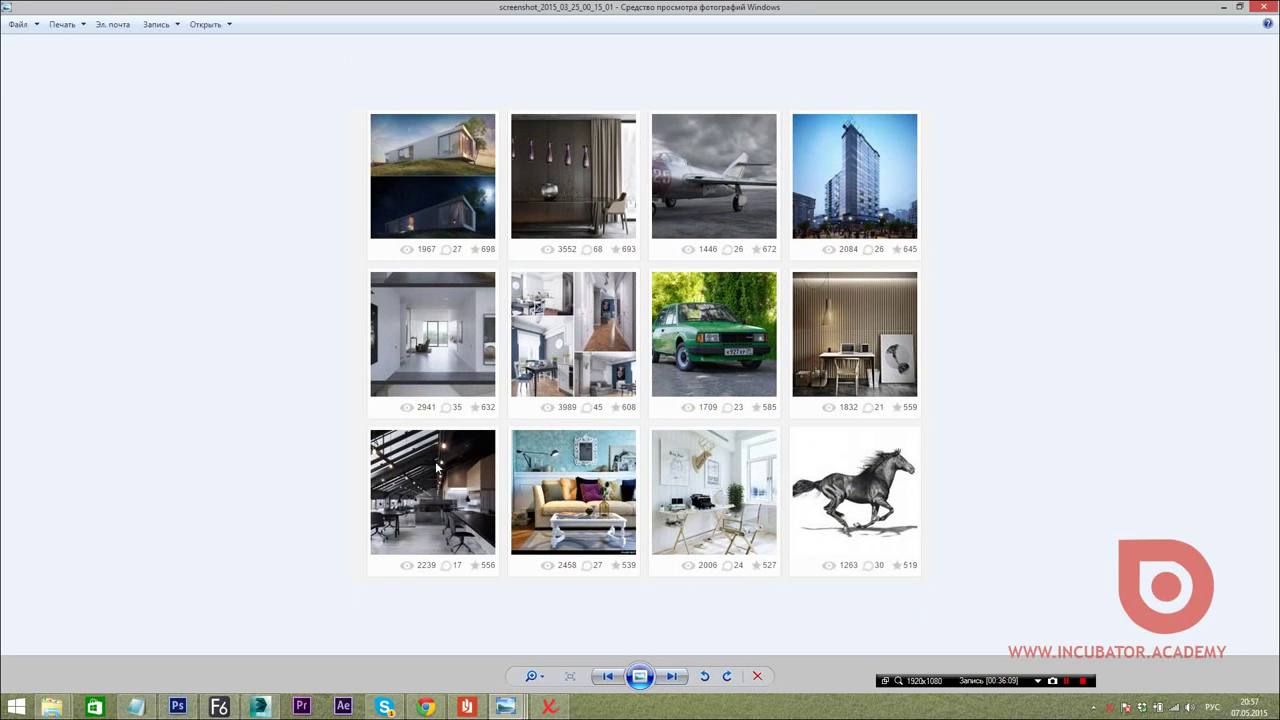
click(676, 677)
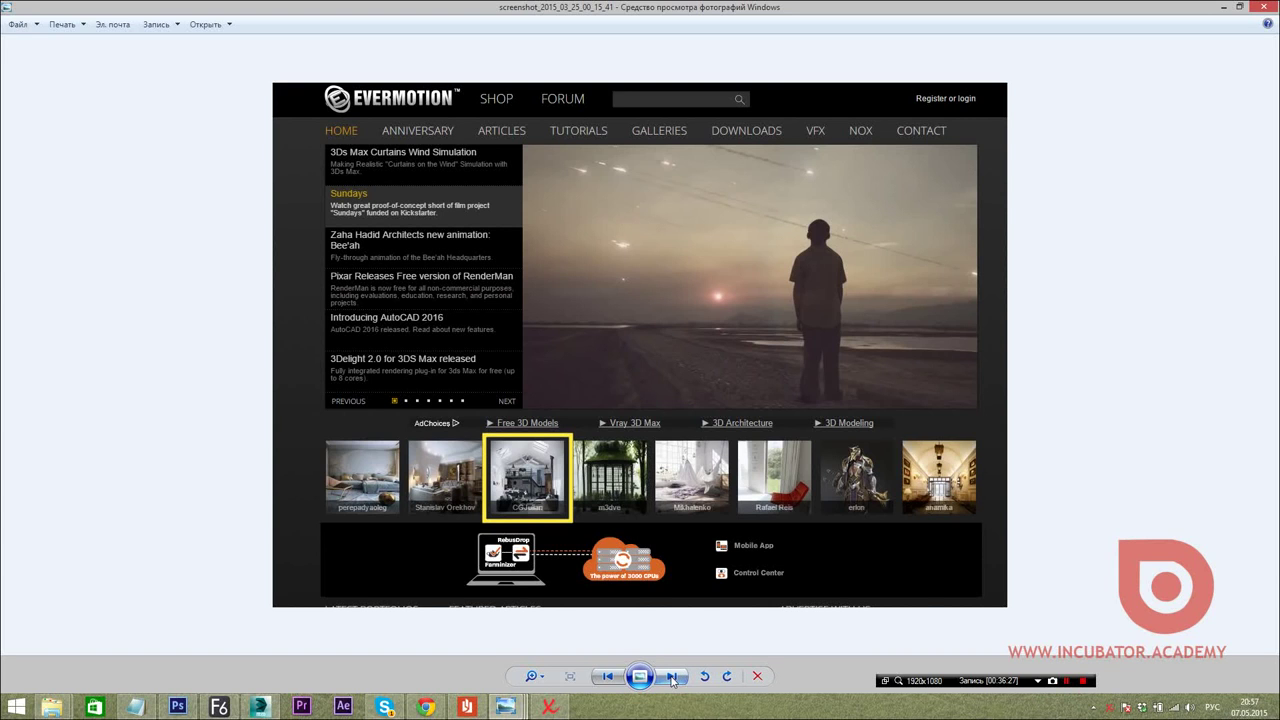
click(672, 677)
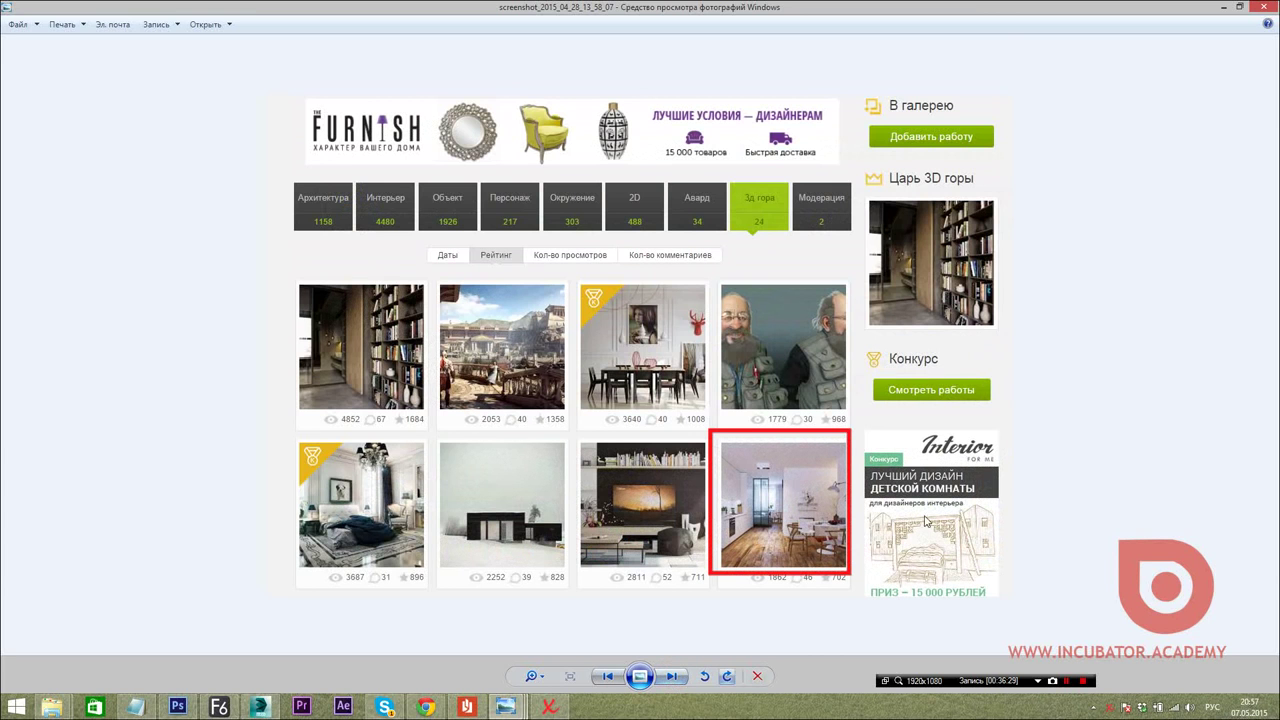
click(672, 677)
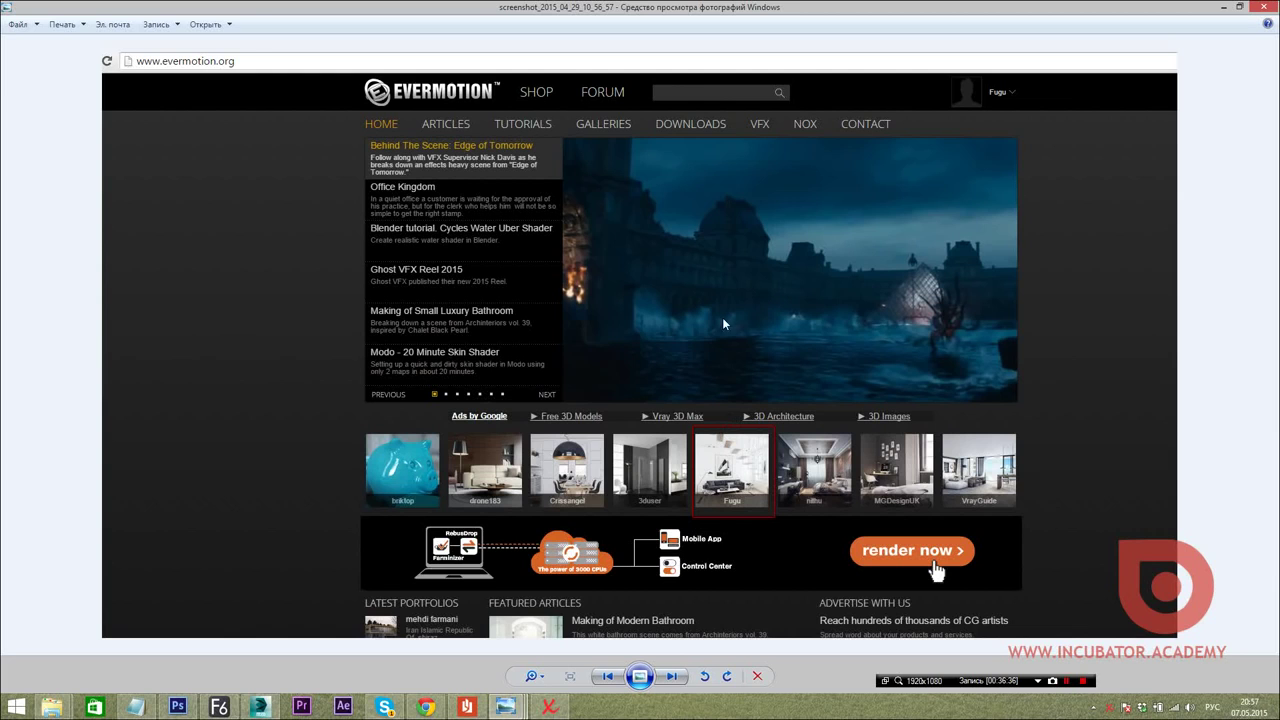
click(677, 680)
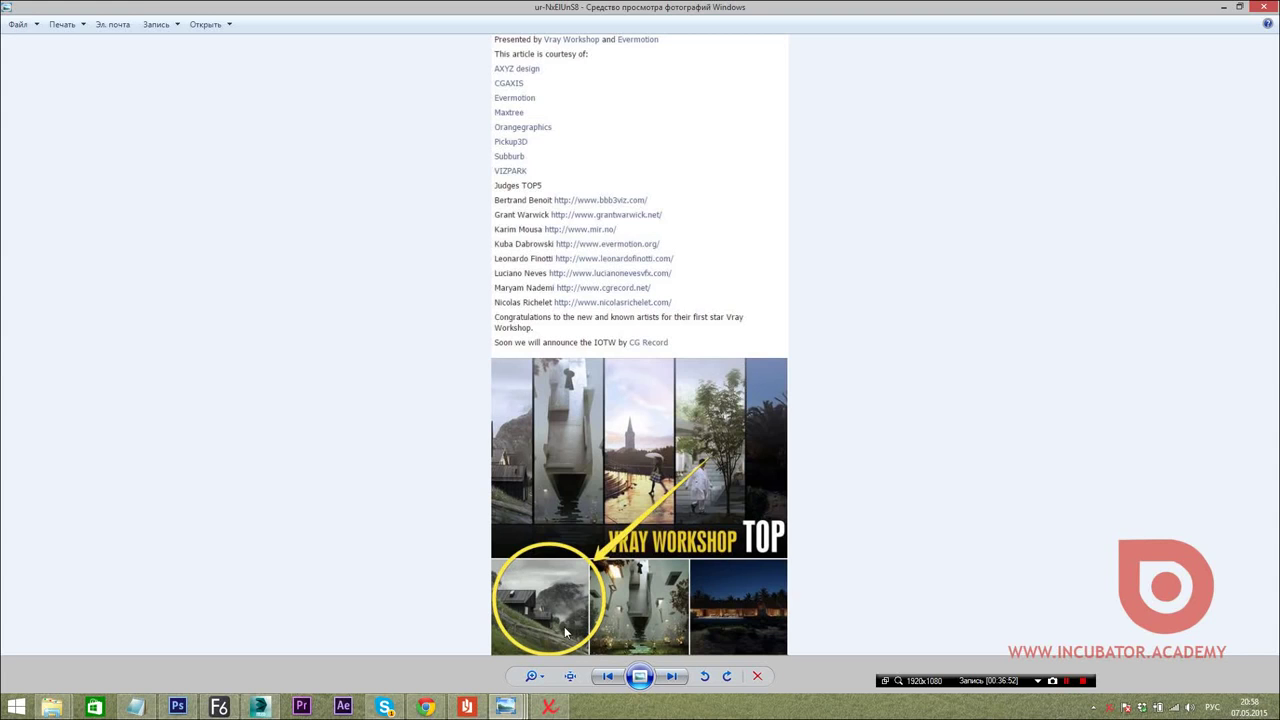
click(1225, 8)
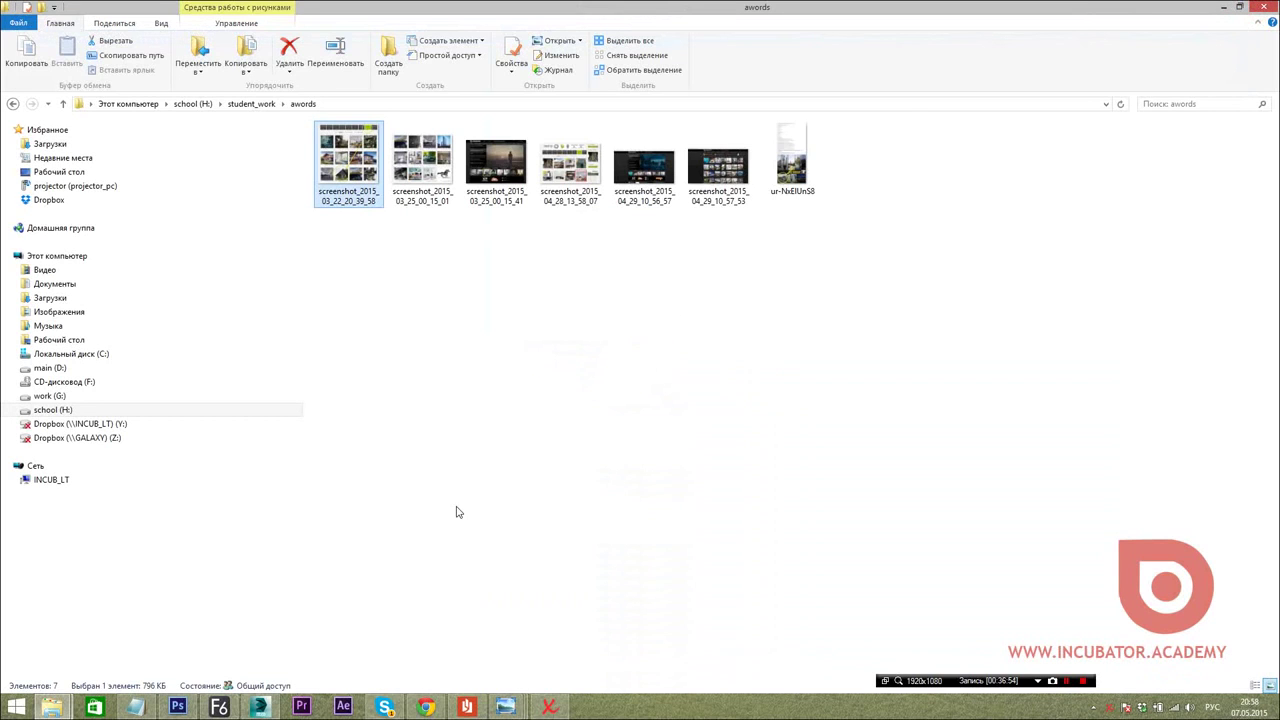
Bring the webinar.fm browser window back and stop the presenter's camera broadcast with Завершить
click(428, 708)
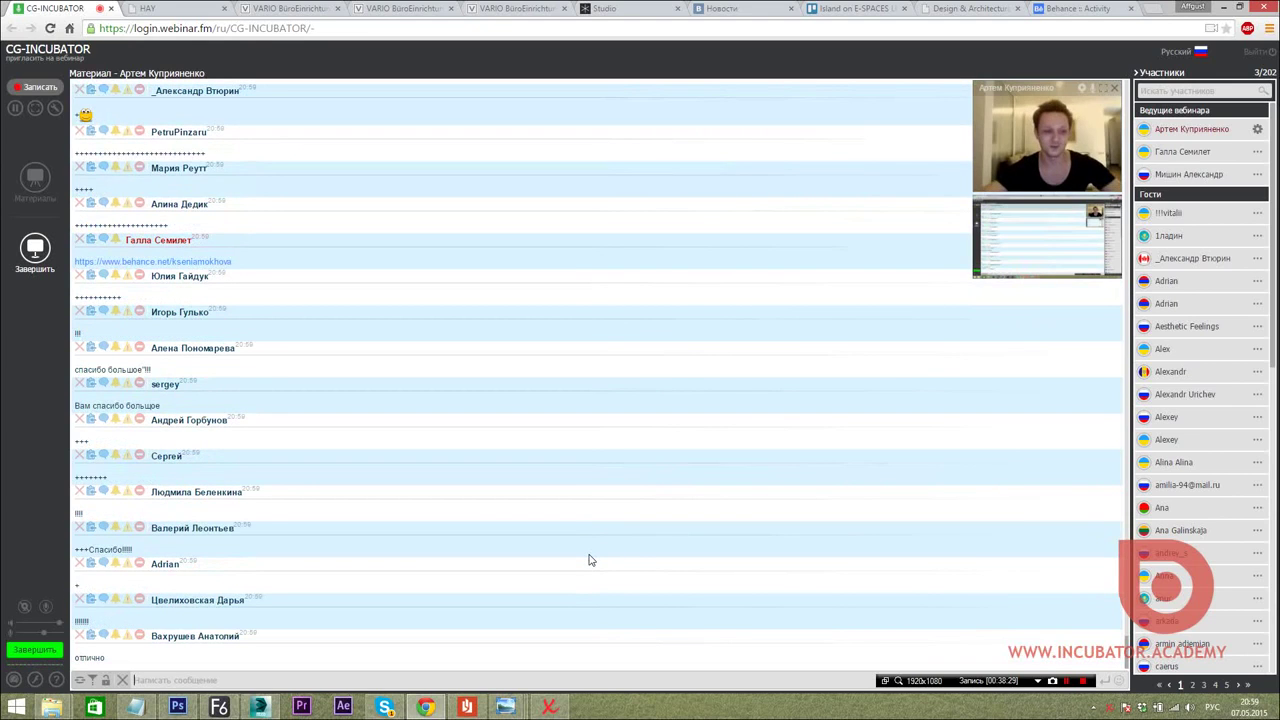
click(36, 652)
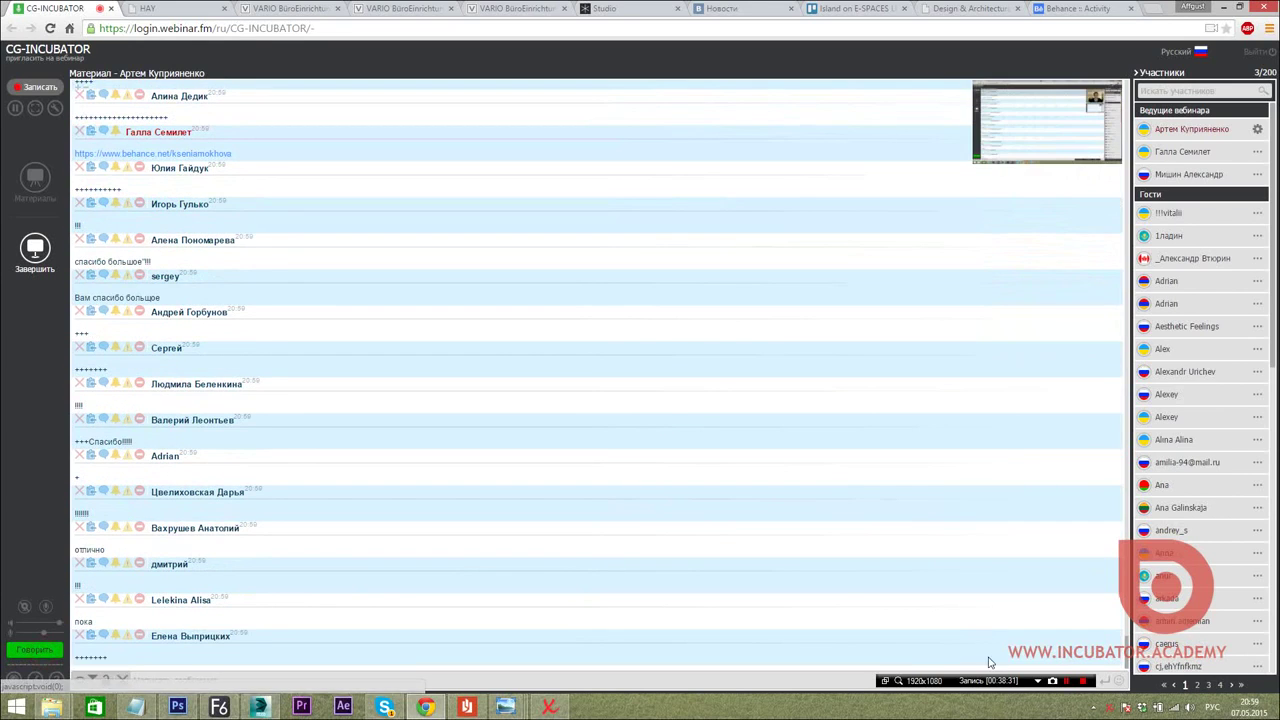